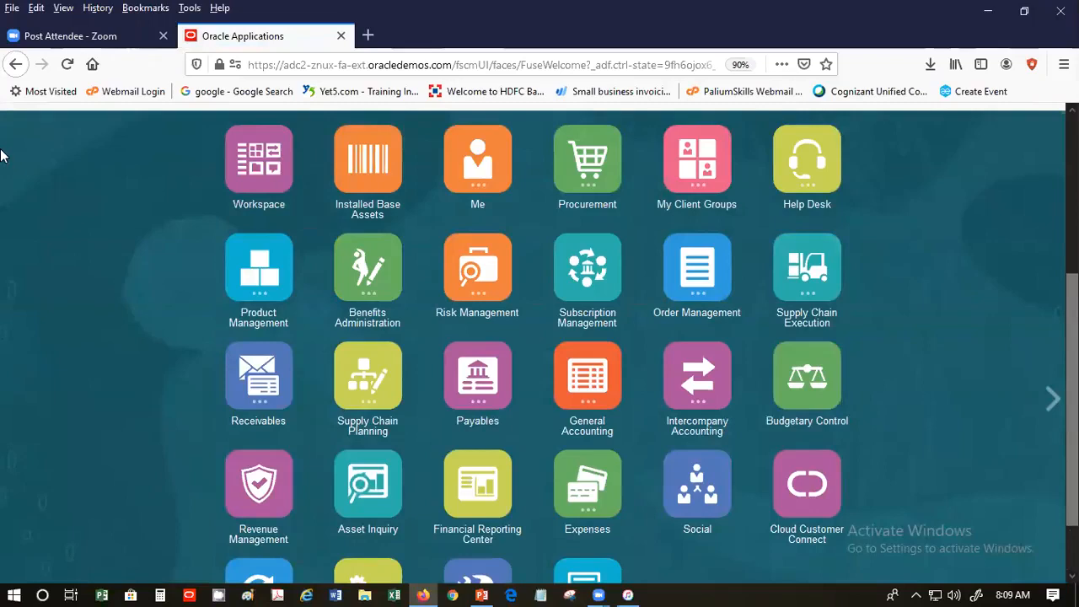
Open the Cash Balances work area under Cash Management
scroll(539, 337, "up", 5)
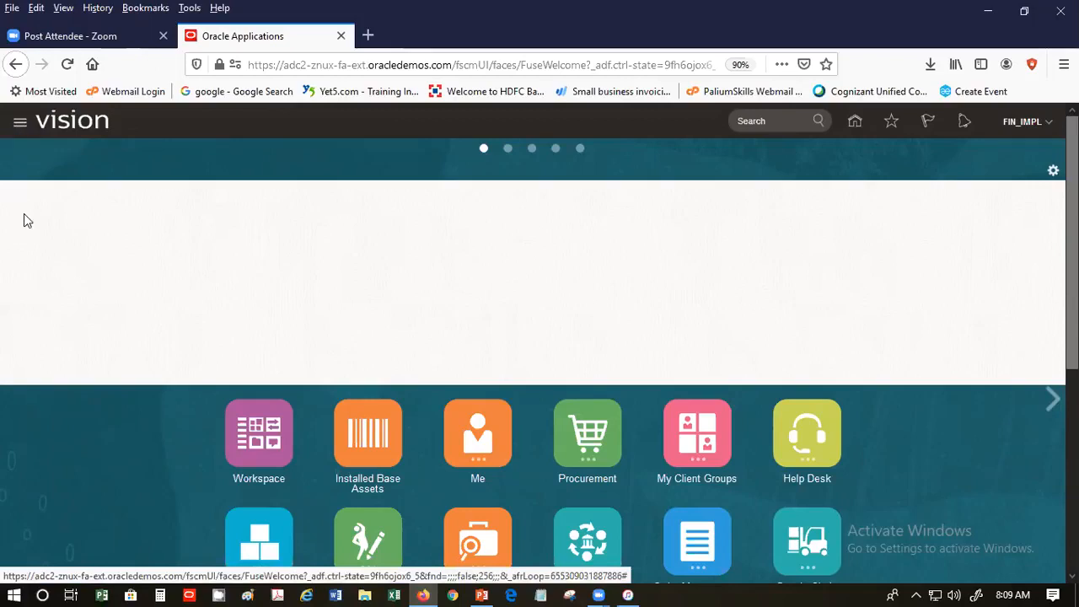
scroll(416, 352, "down", 3)
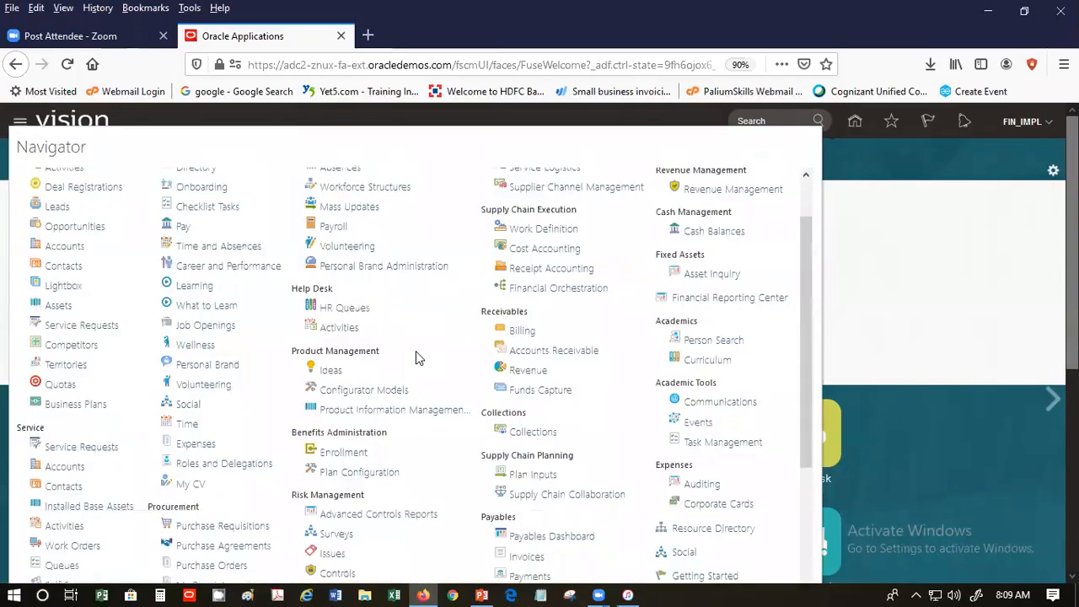
scroll(414, 354, "down", 1)
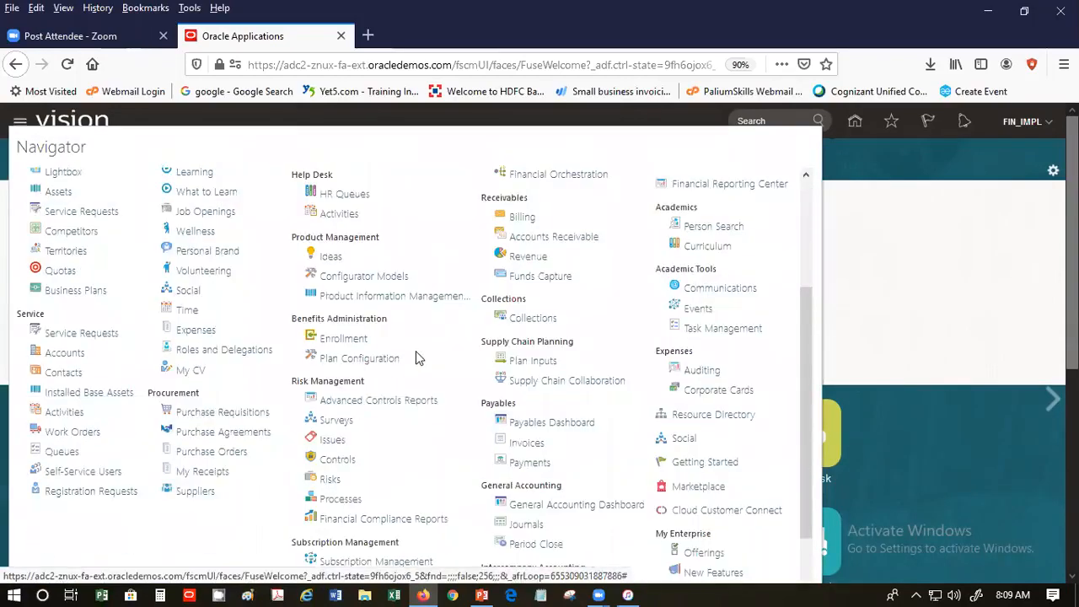
scroll(414, 354, "down", 1)
scroll(414, 354, "down", 1)
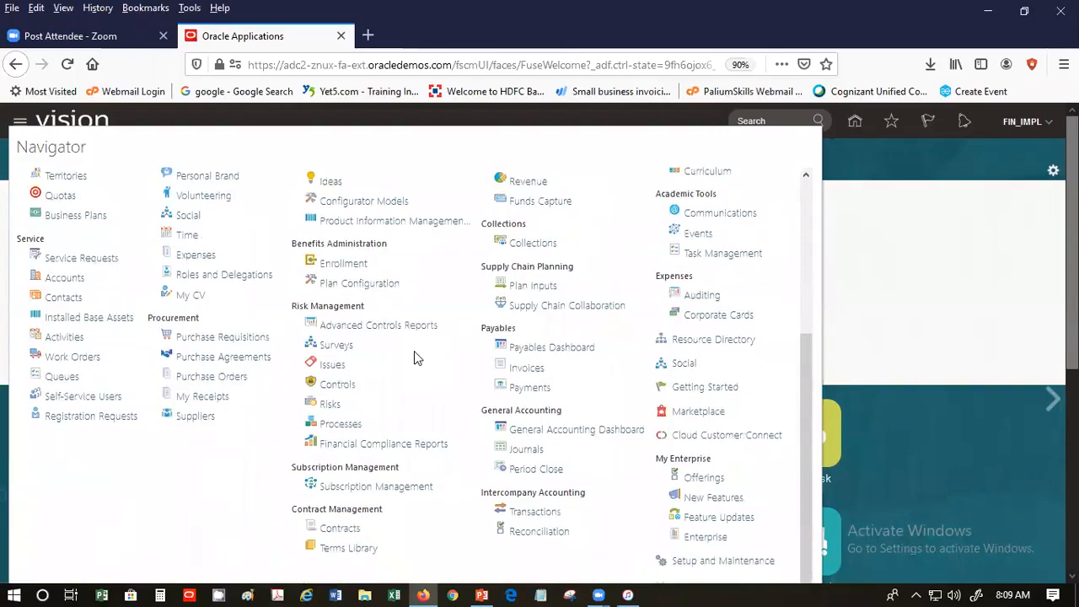
scroll(414, 352, "up", 7)
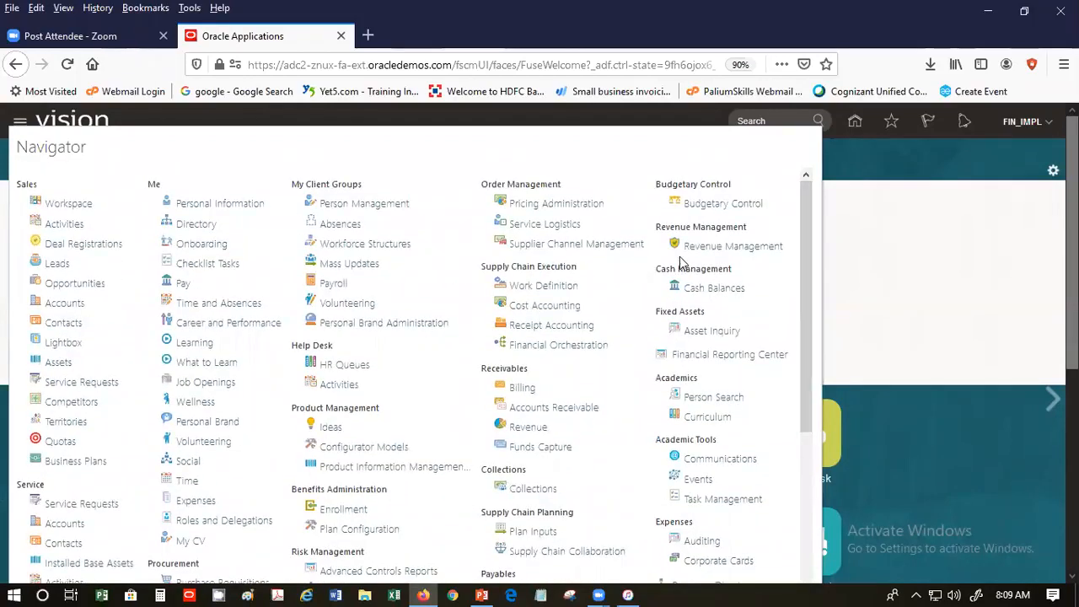
left_click(715, 288)
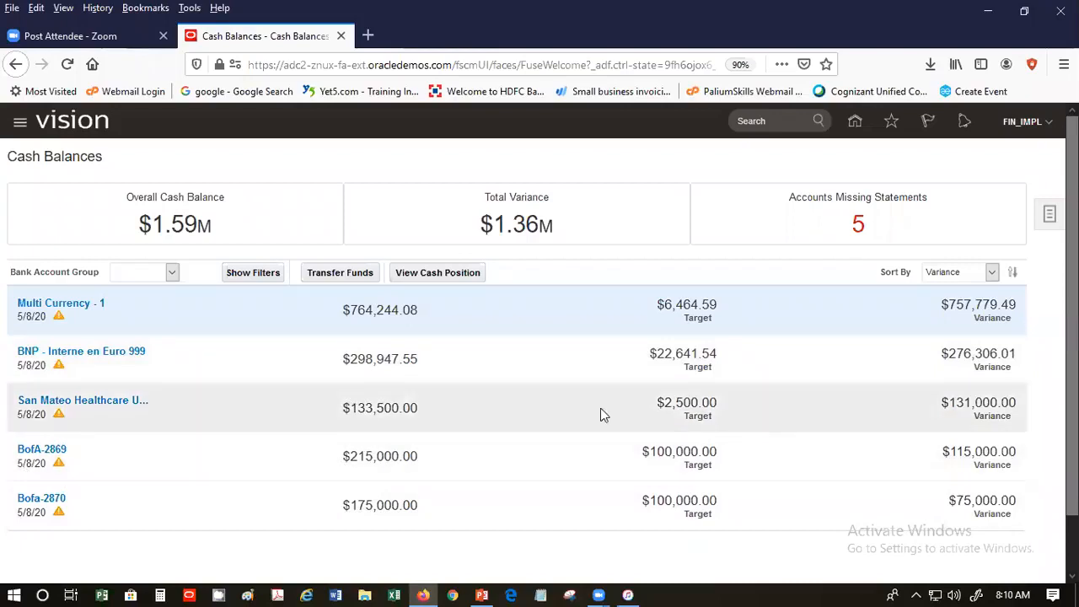
Select the BNP - Interne en Euro 999 balance row and look through the Cash Balances task list
left_click(449, 359)
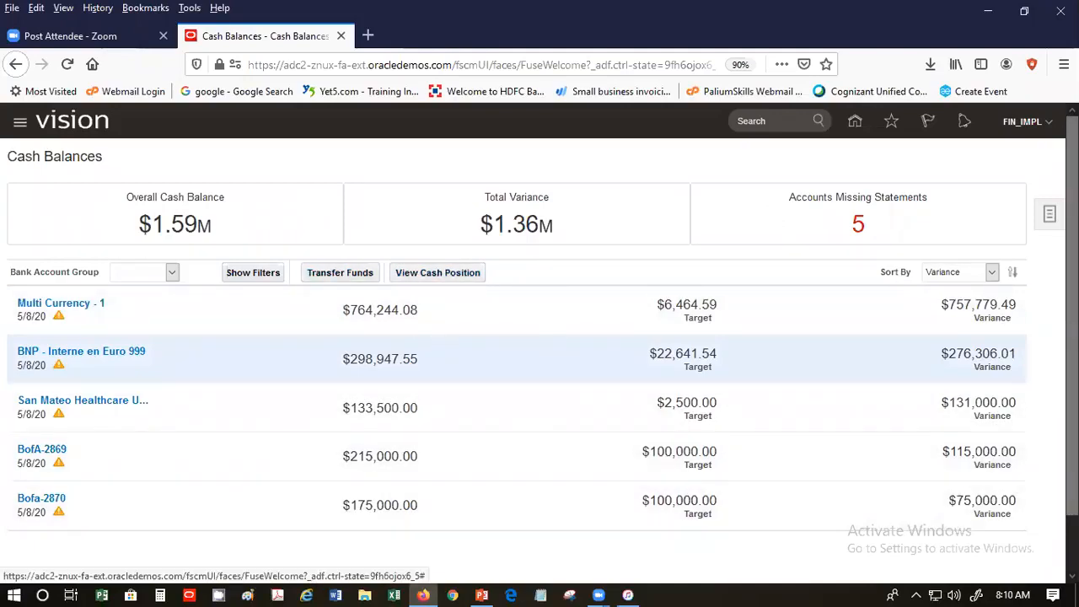
left_click(1049, 214)
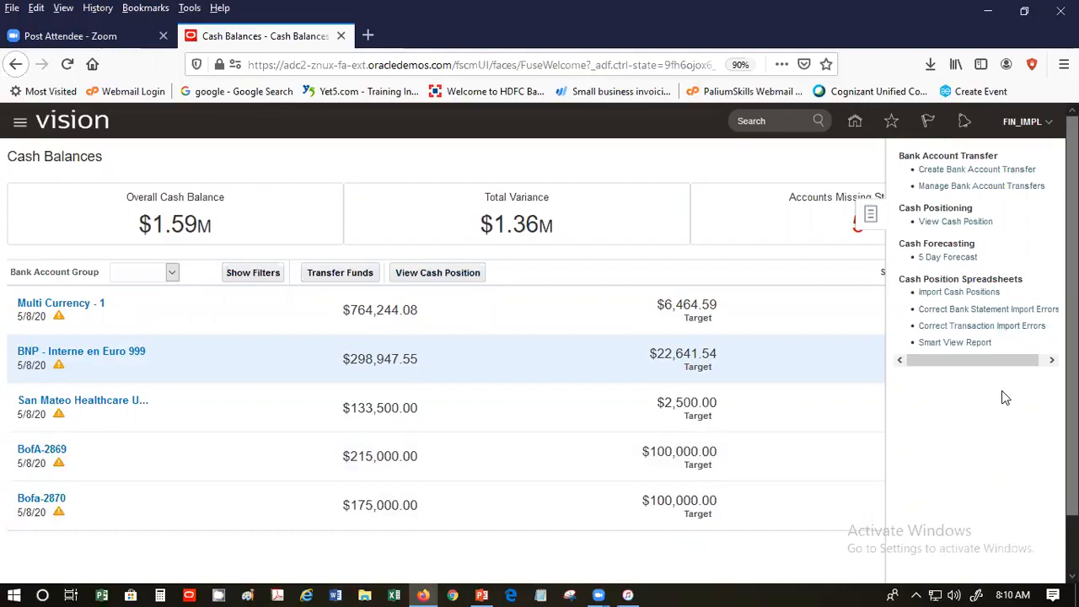
left_click(677, 175)
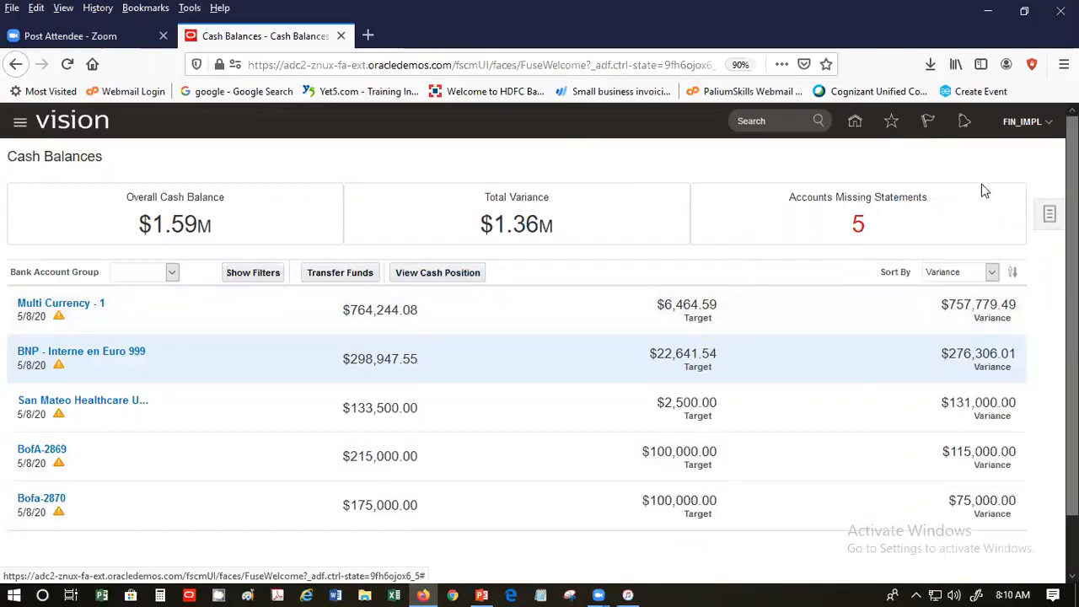
Go to the task search in Setup and Maintenance and search for "Bank"
left_click(1038, 133)
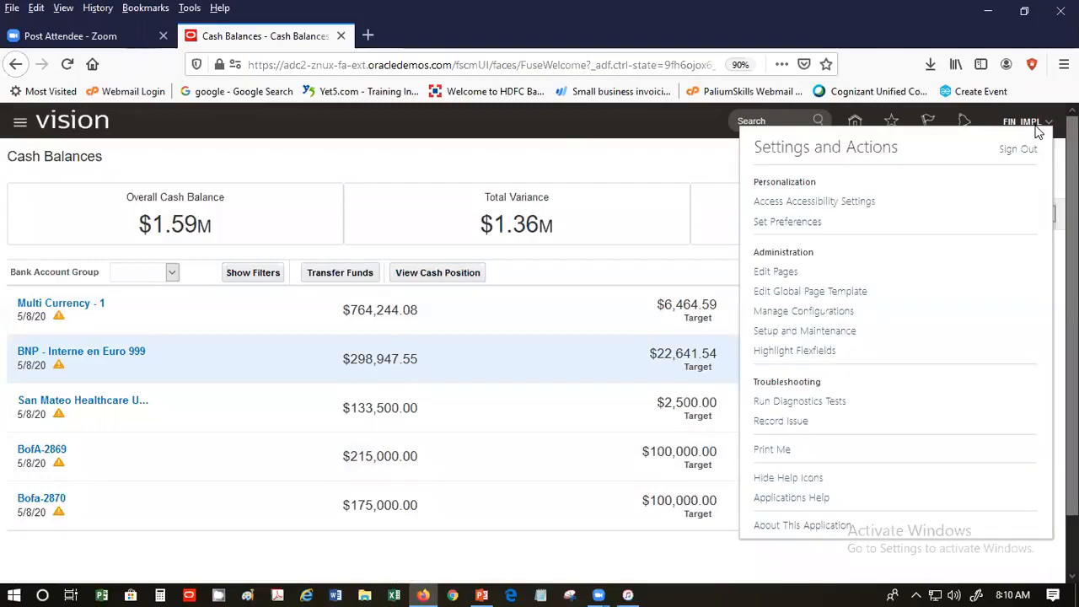
left_click(820, 335)
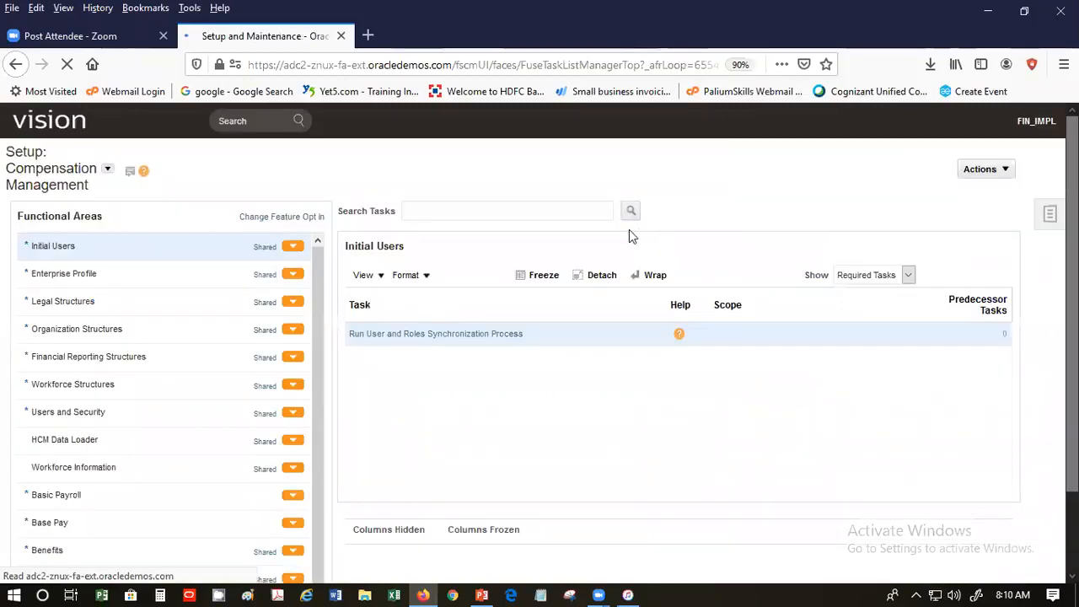
left_click(1051, 212)
left_click(928, 253)
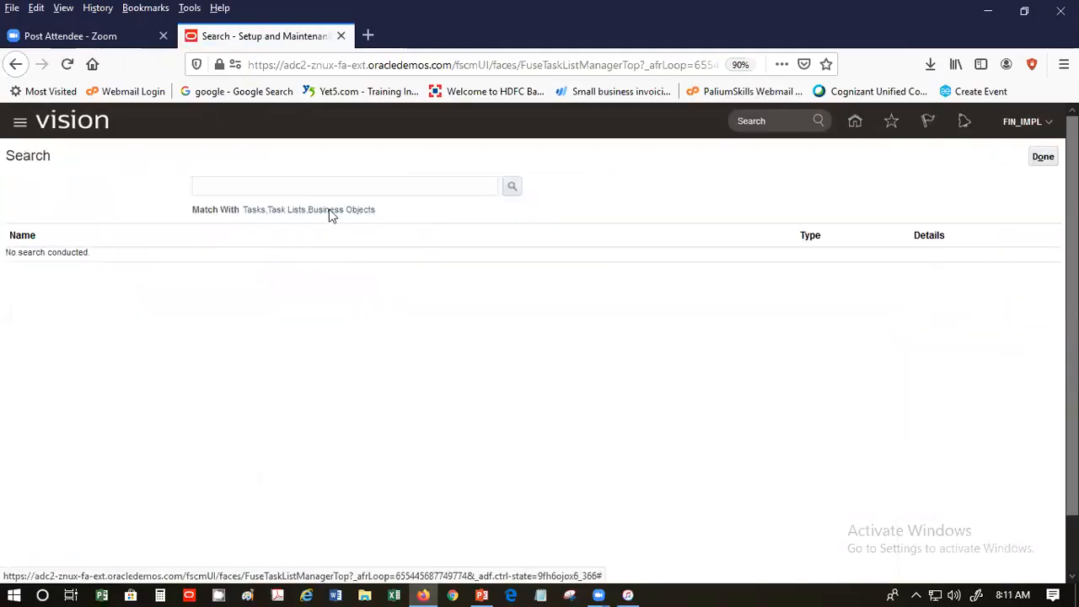
left_click(322, 187)
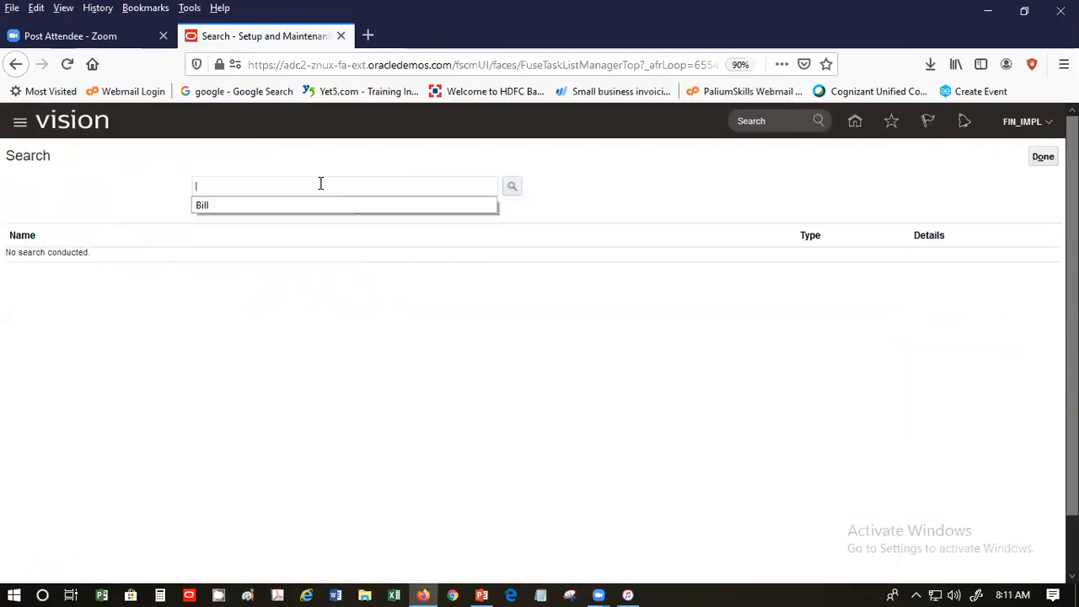
type("Bank")
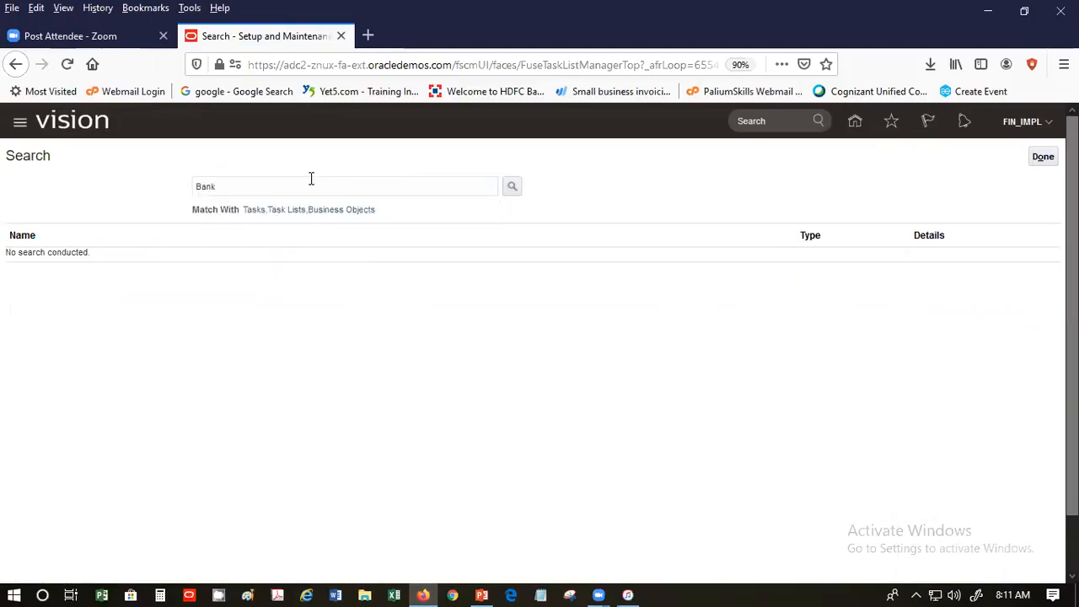
left_click(513, 187)
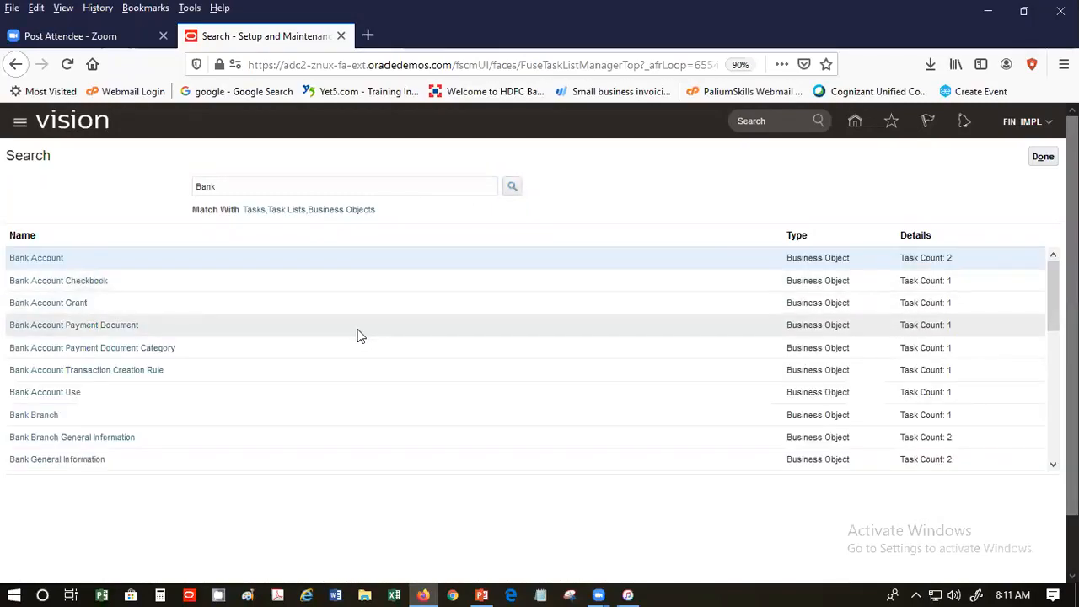
Review the tasks in the Set Up Banks, Branches, and Accounts task list, and return to the search results
left_click_drag(1053, 296, 1058, 461)
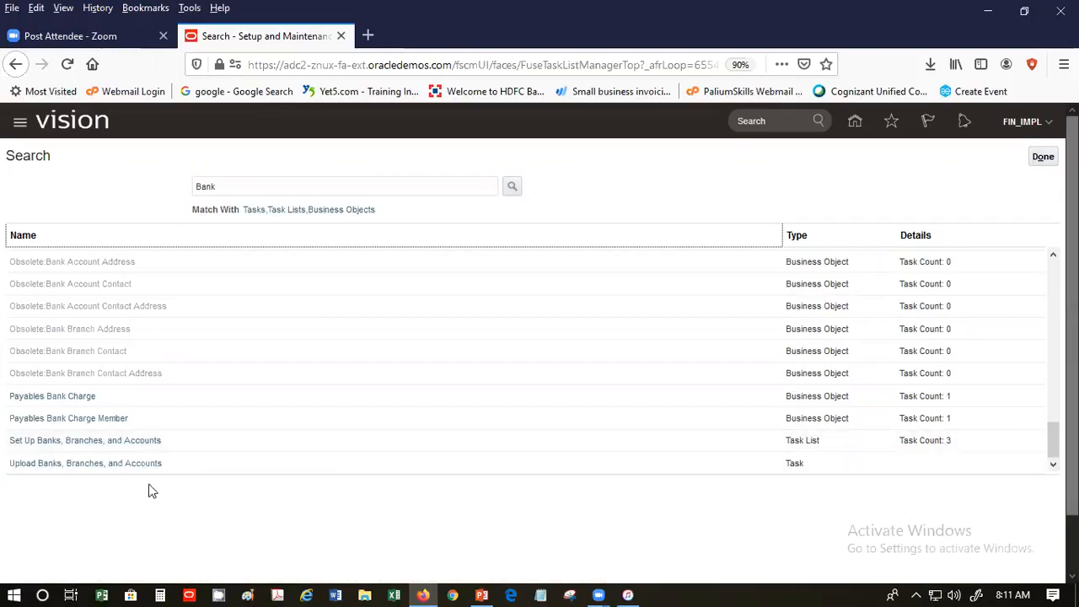
left_click(123, 442)
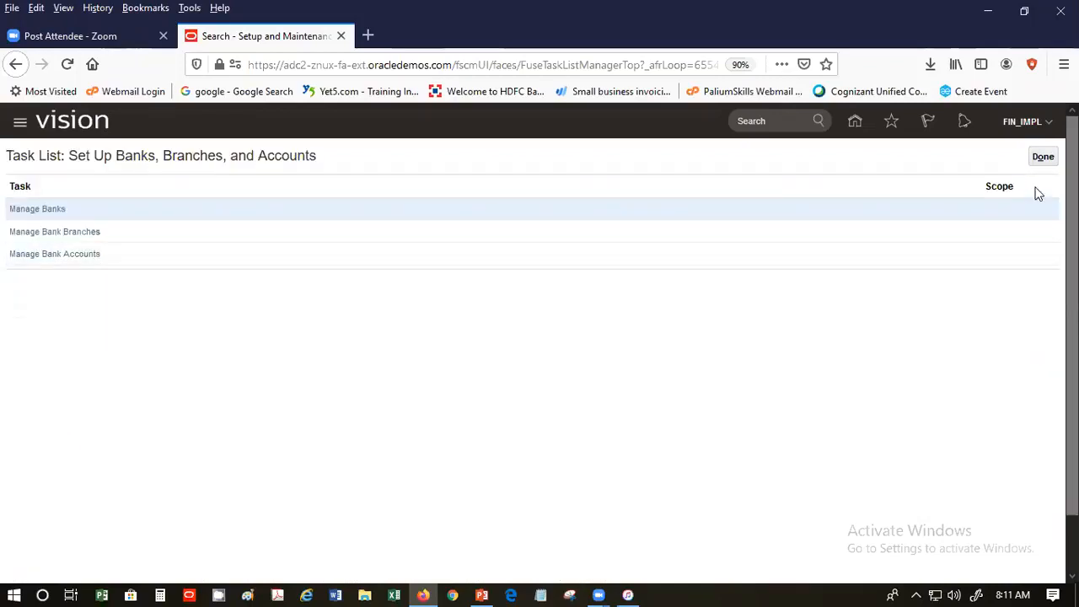
left_click(1042, 157)
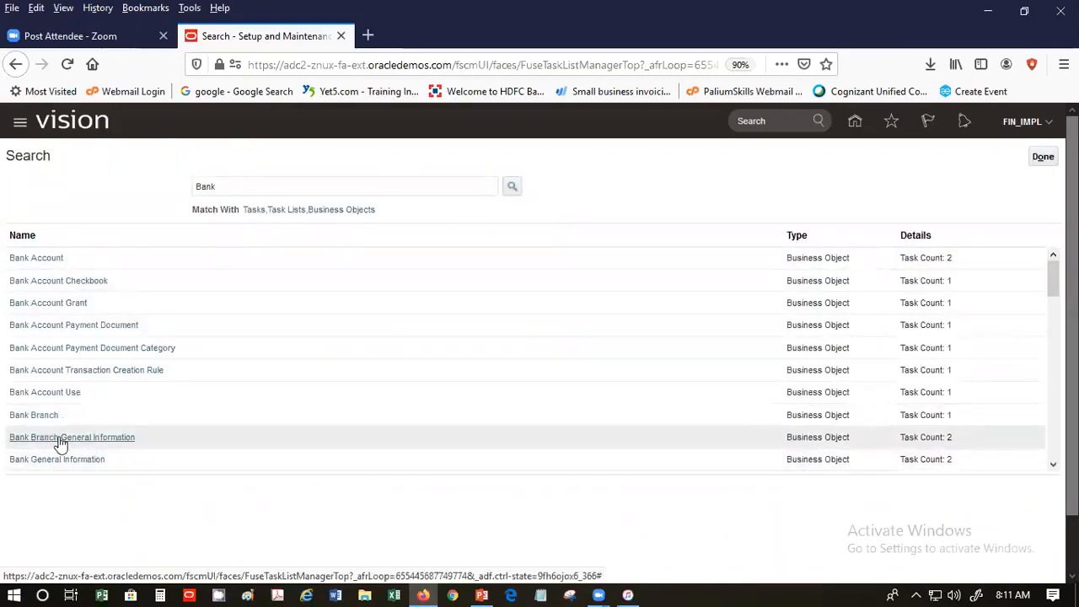
left_click_drag(1047, 280, 1047, 452)
left_click(93, 437)
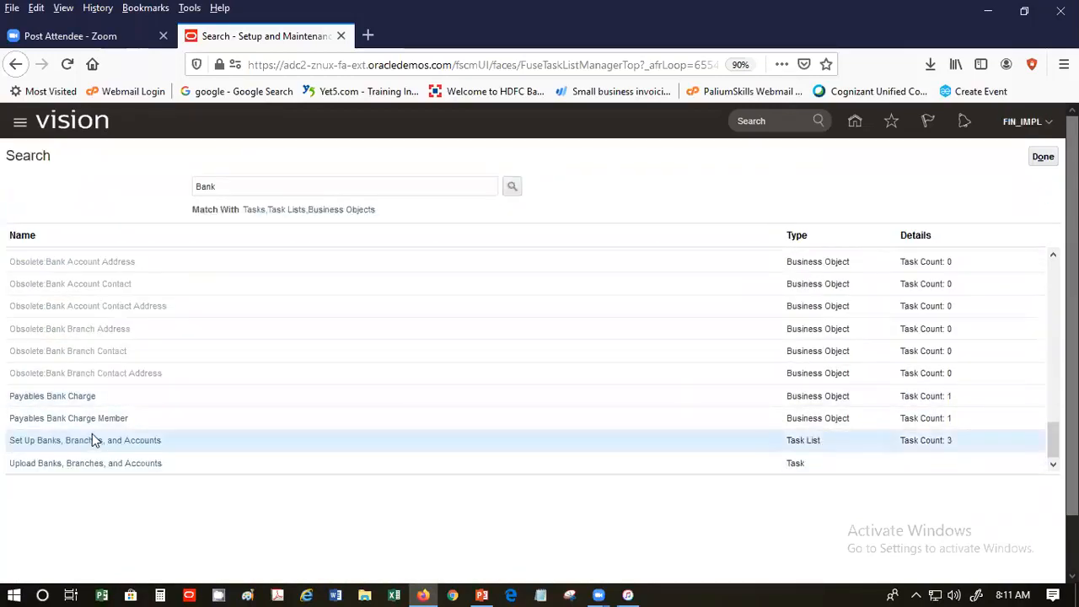
left_click(93, 440)
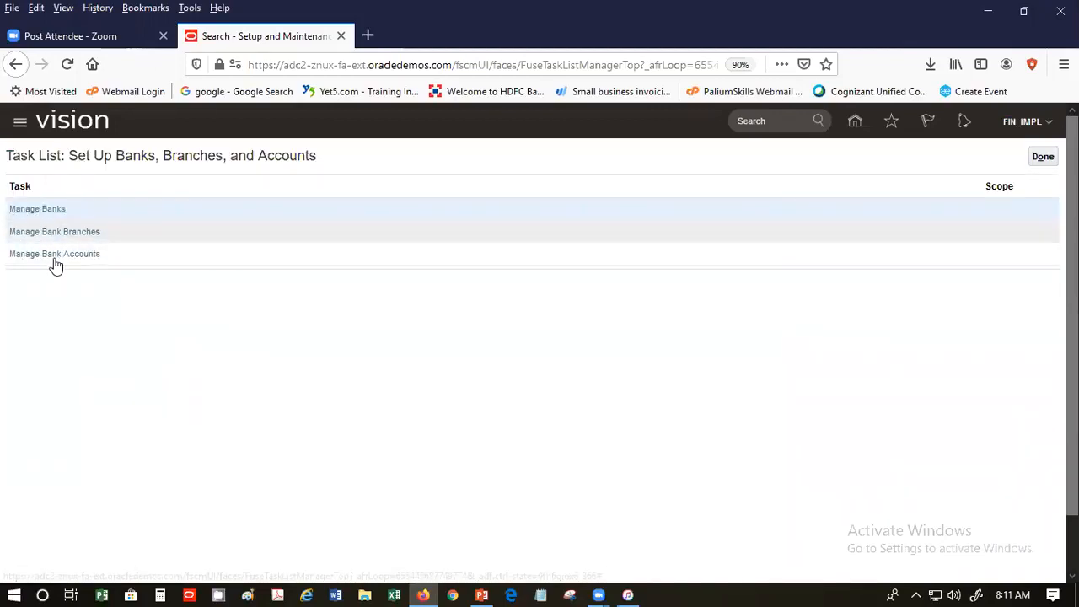
left_click(1043, 160)
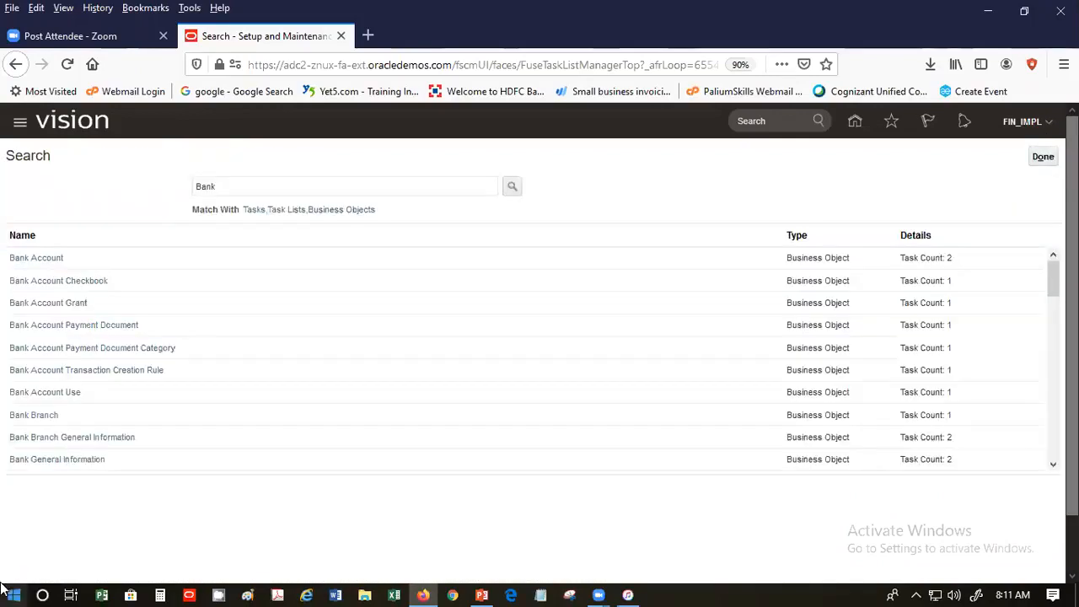
Open the Upload Banks, Branches, and Accounts task, close the file browser window and go back to the home page
scroll(1033, 409, "down", 10)
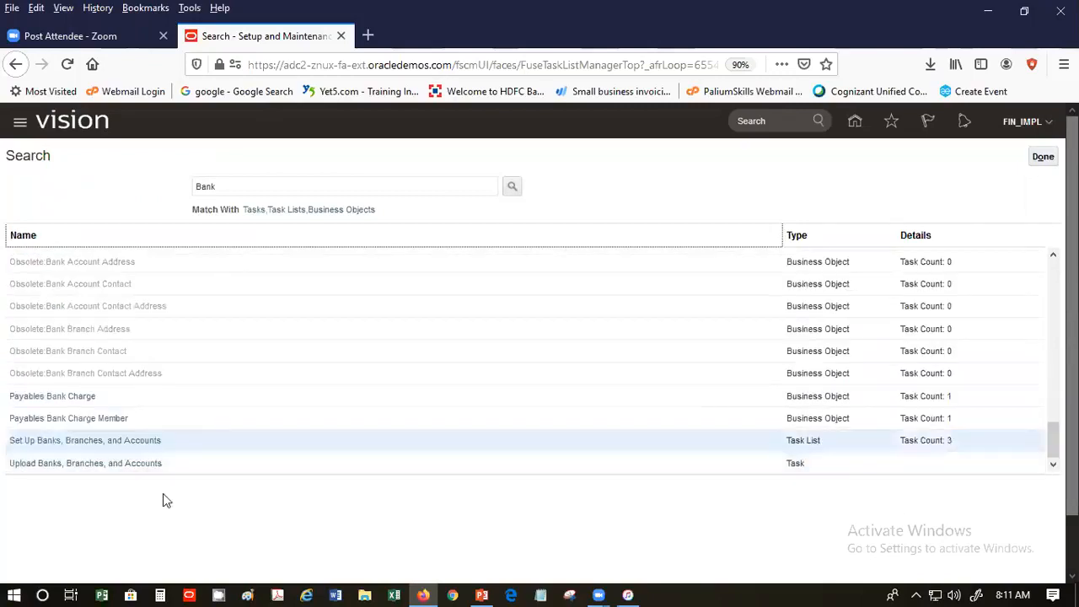
left_click(39, 464)
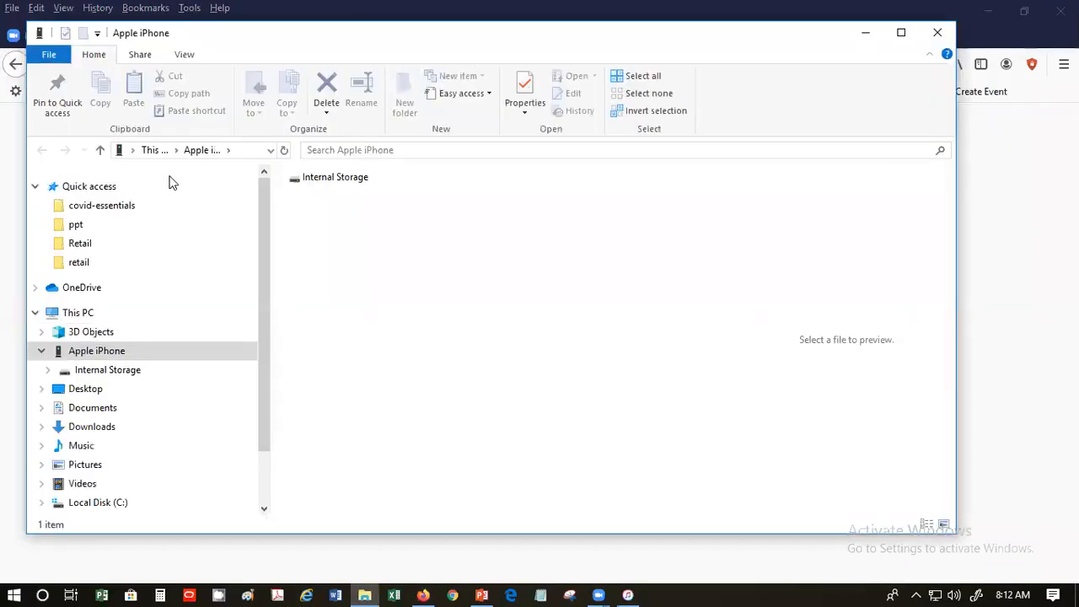
left_click(941, 36)
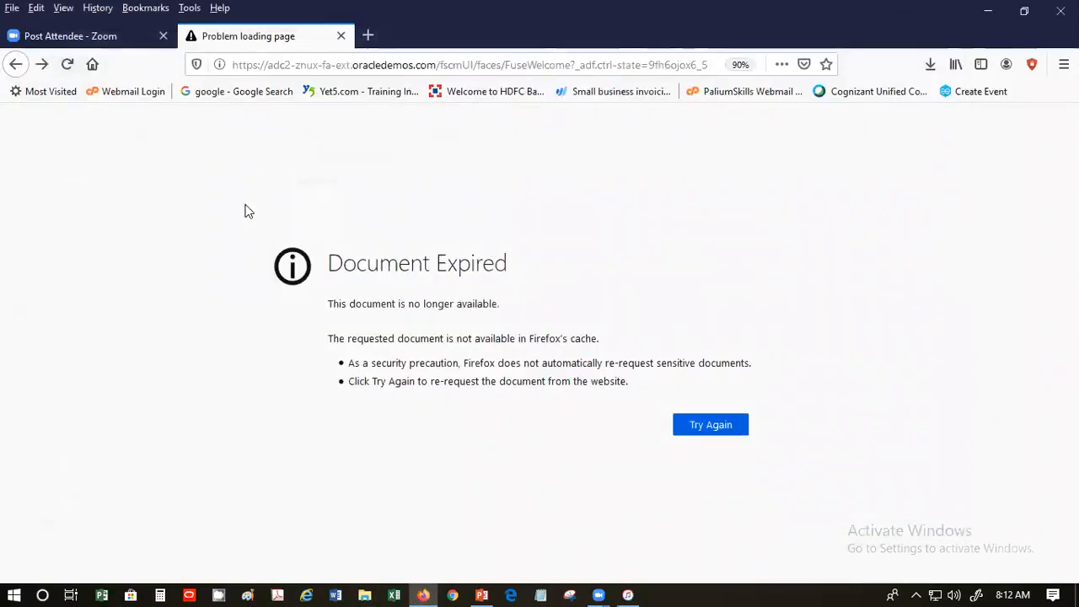
left_click(16, 65)
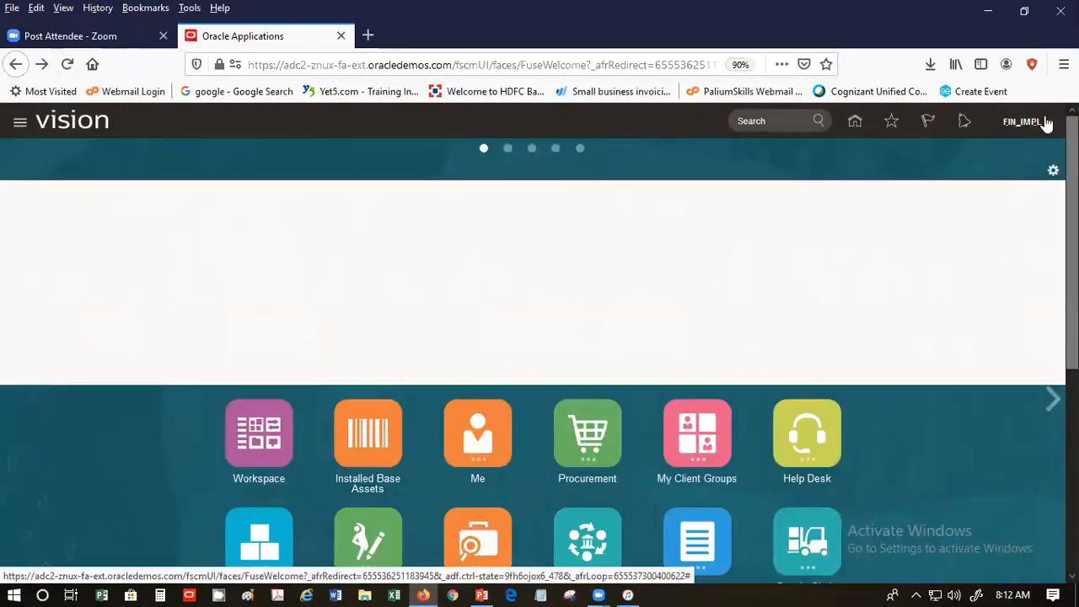
Reopen the Setup and Maintenance search from the home page and search for "Bank" again
left_click(1044, 124)
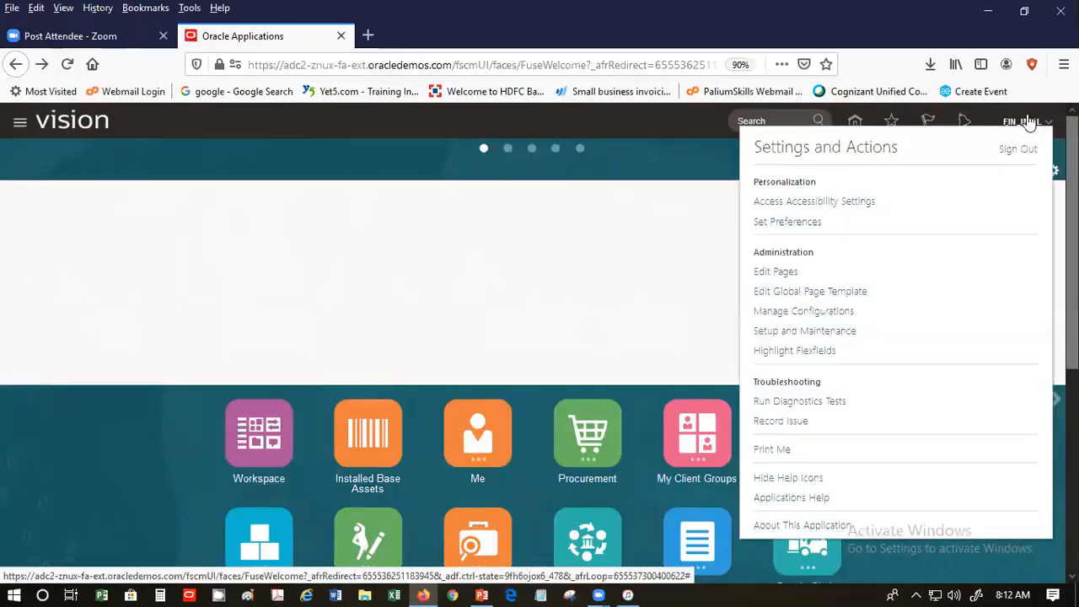
left_click(786, 332)
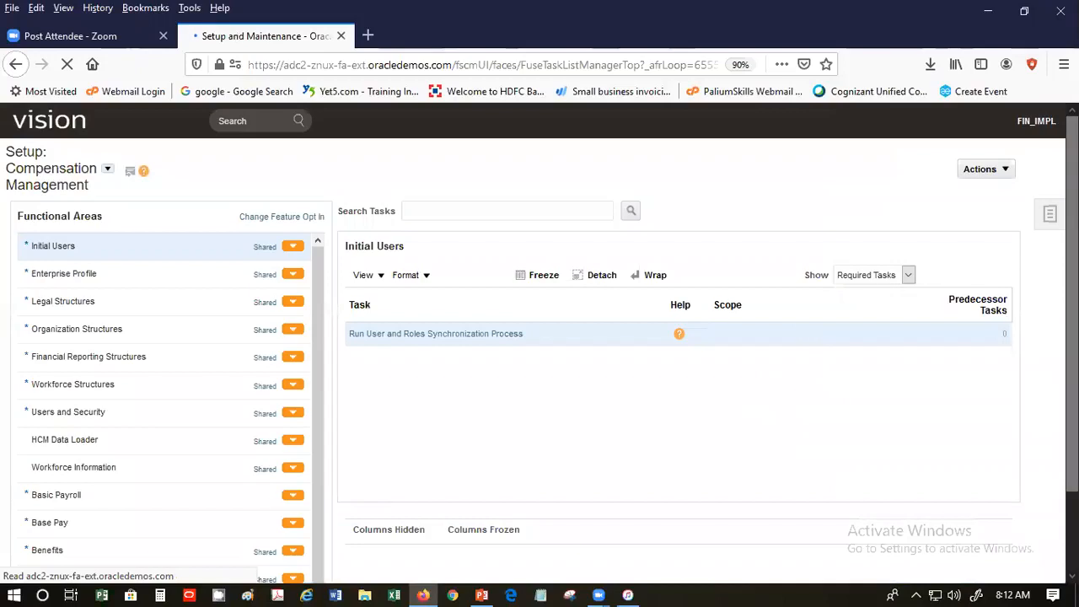
left_click(1049, 214)
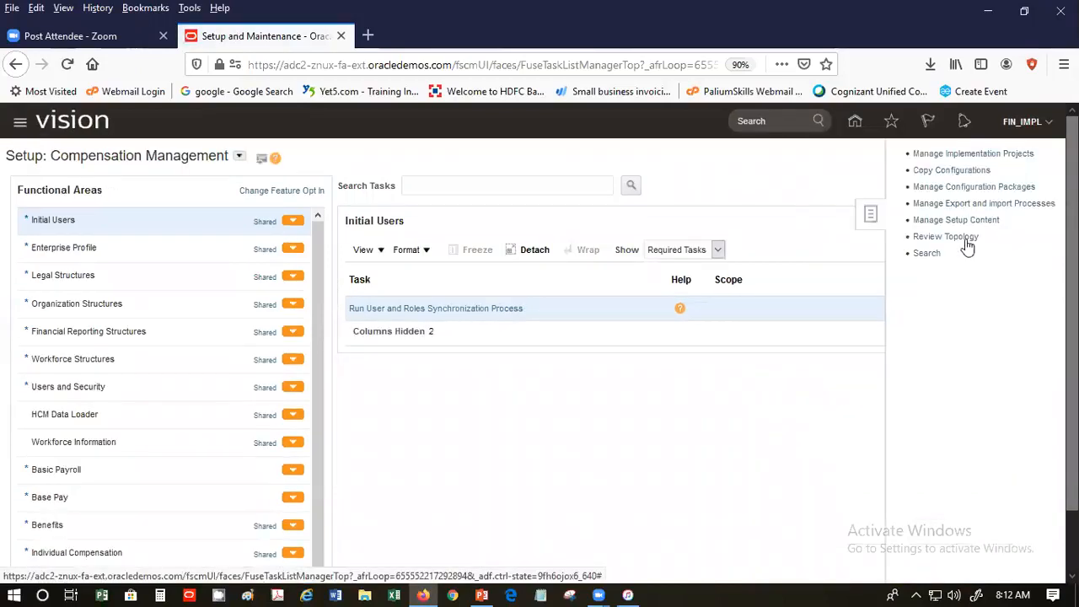
left_click(930, 254)
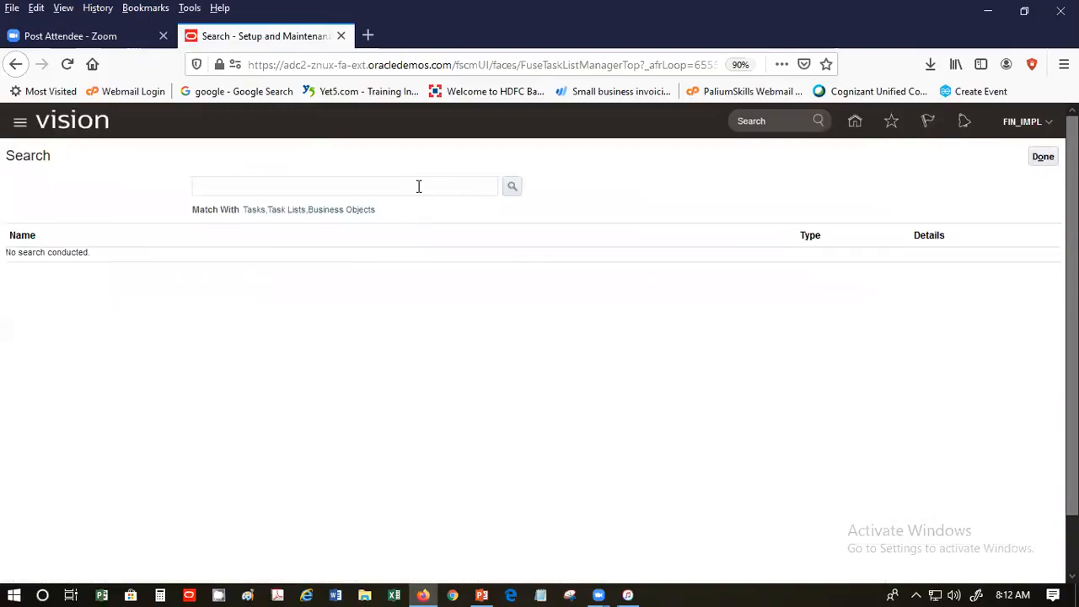
type("Bank")
key("Return")
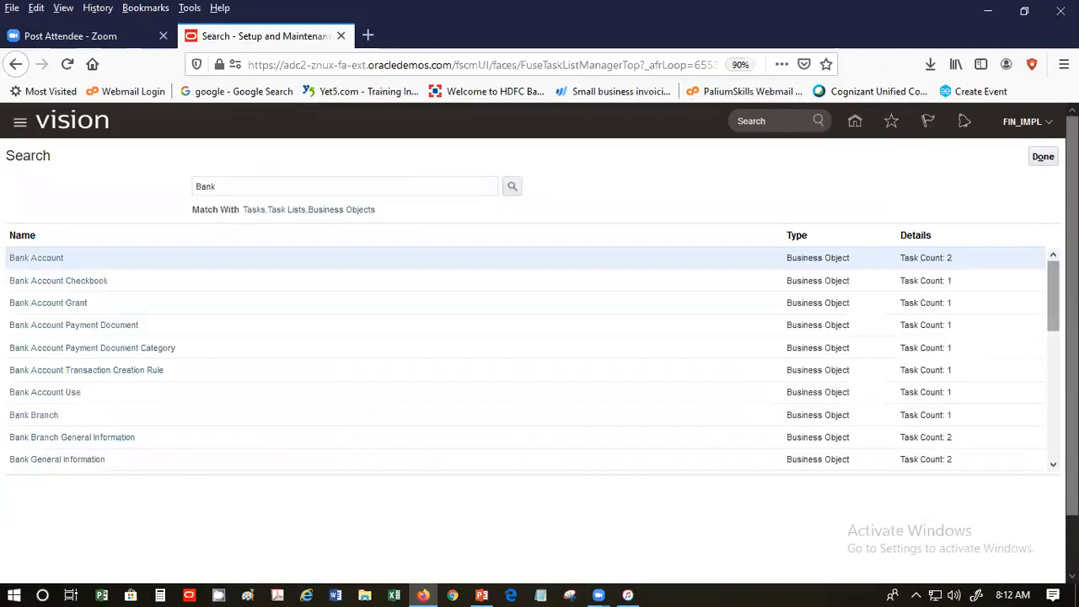
Save RapidImplementationForCashManagement.xlsm from the Create Banks, Branches, and Accounts in Spreadsheet task and show the recent downloads
scroll(531, 358, "down", 2)
scroll(531, 358, "down", 8)
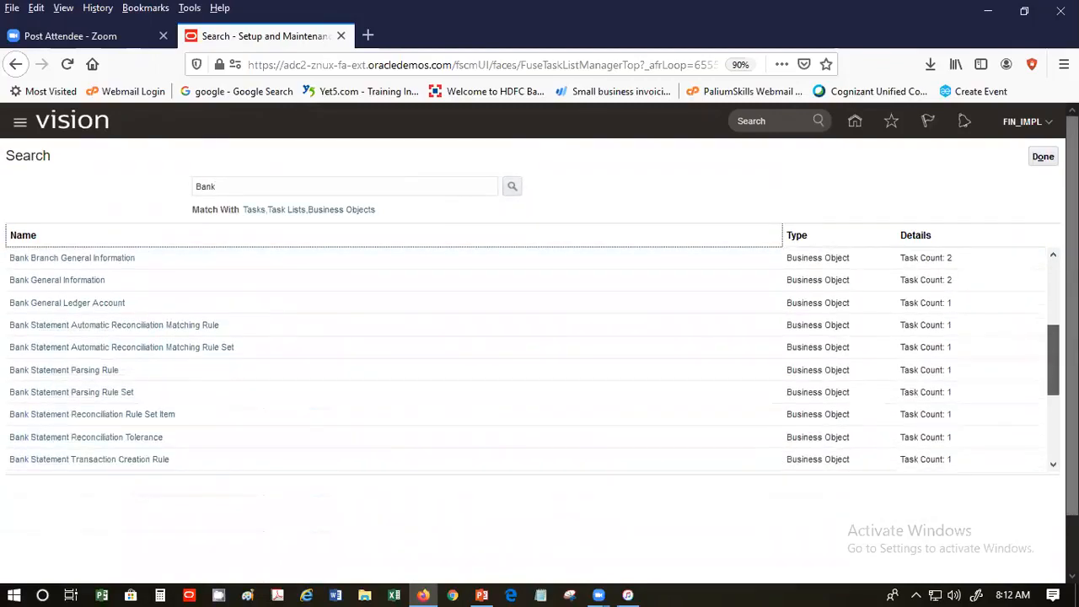
scroll(256, 302, "up", 3)
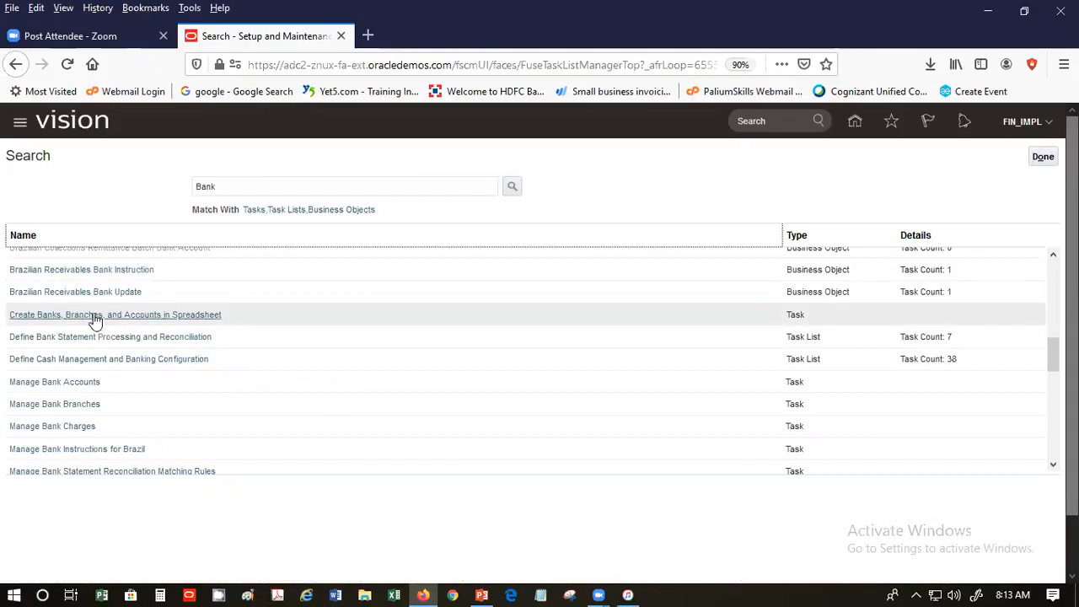
left_click(152, 317)
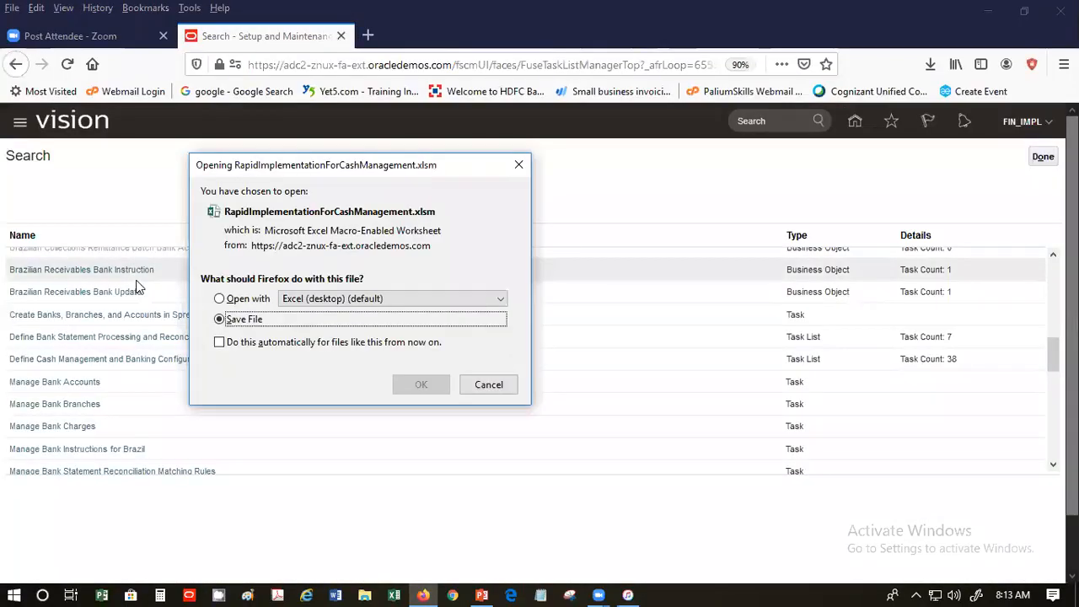
left_click(421, 383)
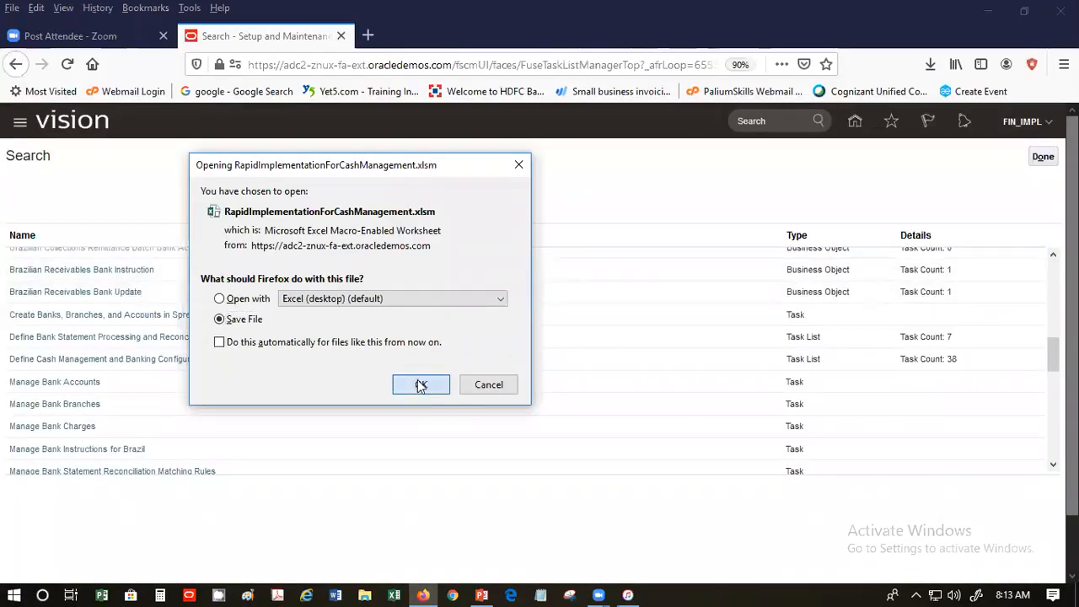
left_click(931, 65)
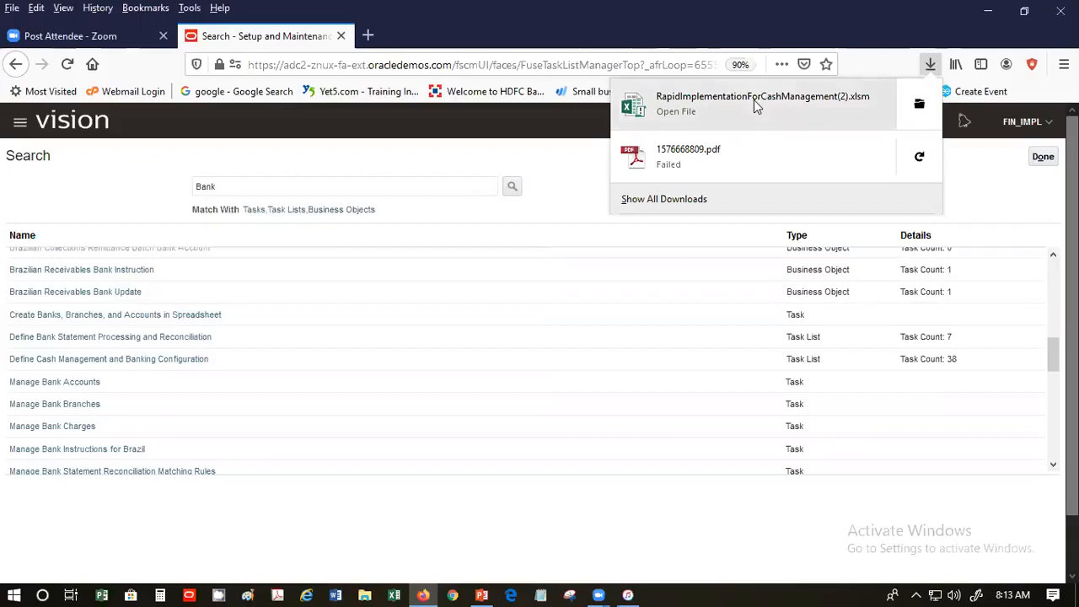
Open the downloaded RapidImplementationForCashManagement(2).xlsm in Excel, enable editing and dismiss the Office activation wizard
left_click(662, 113)
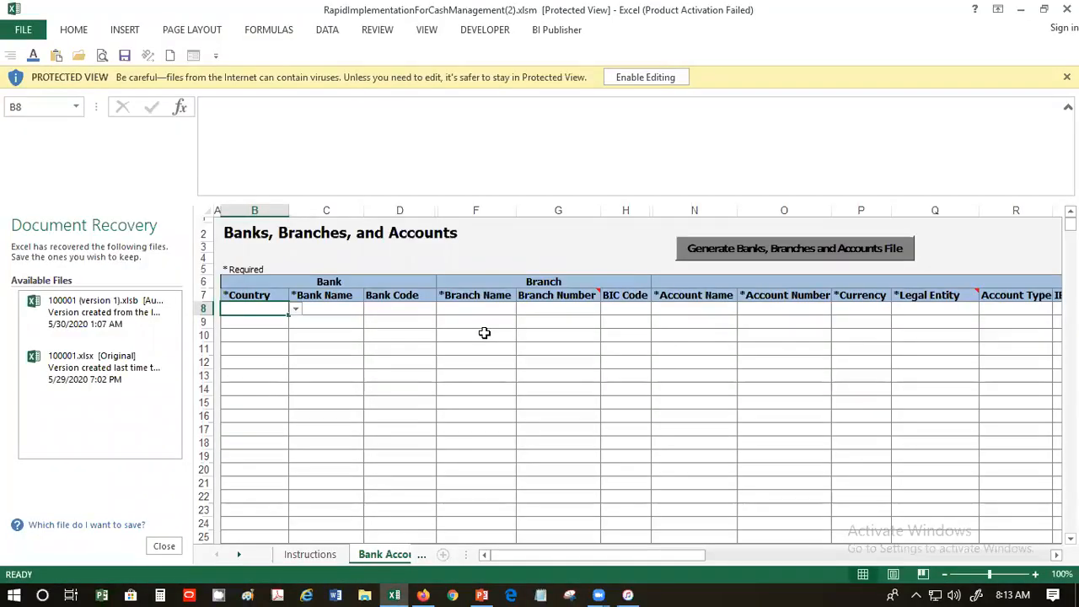
left_click(649, 75)
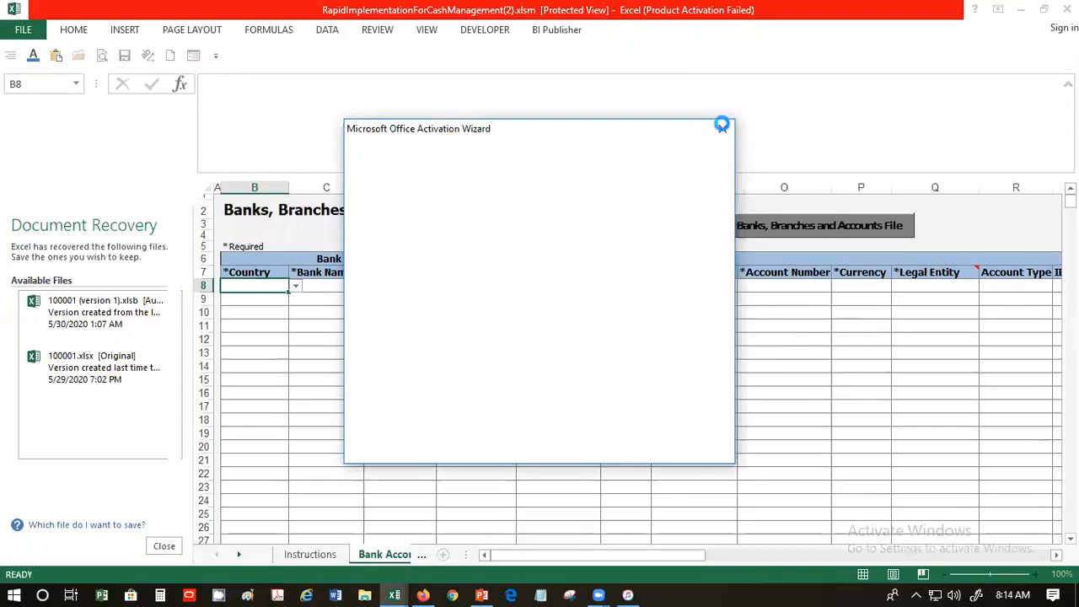
left_click(674, 317)
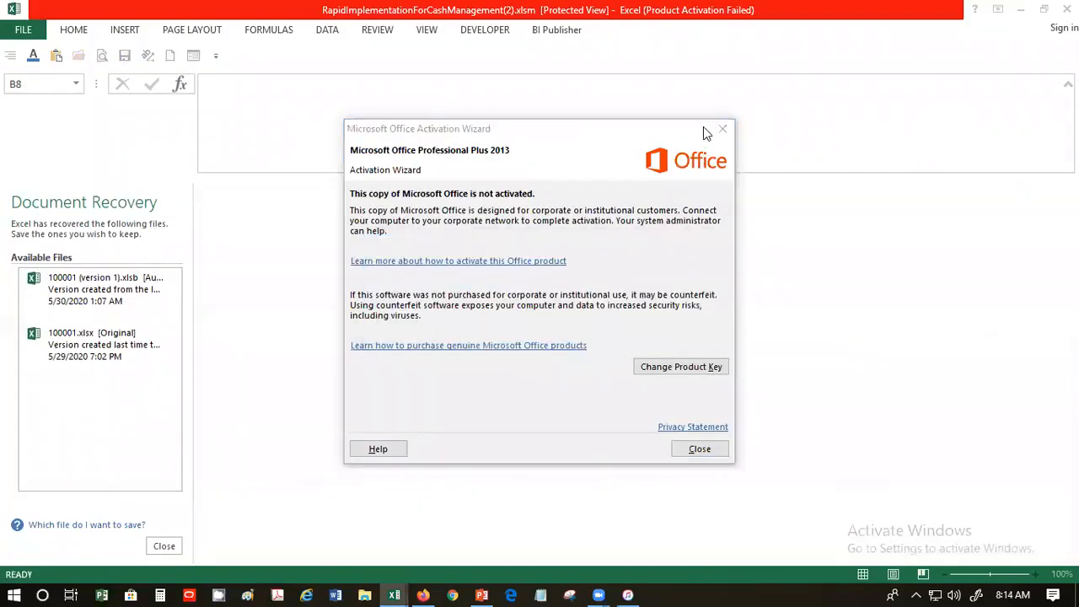
left_click(720, 130)
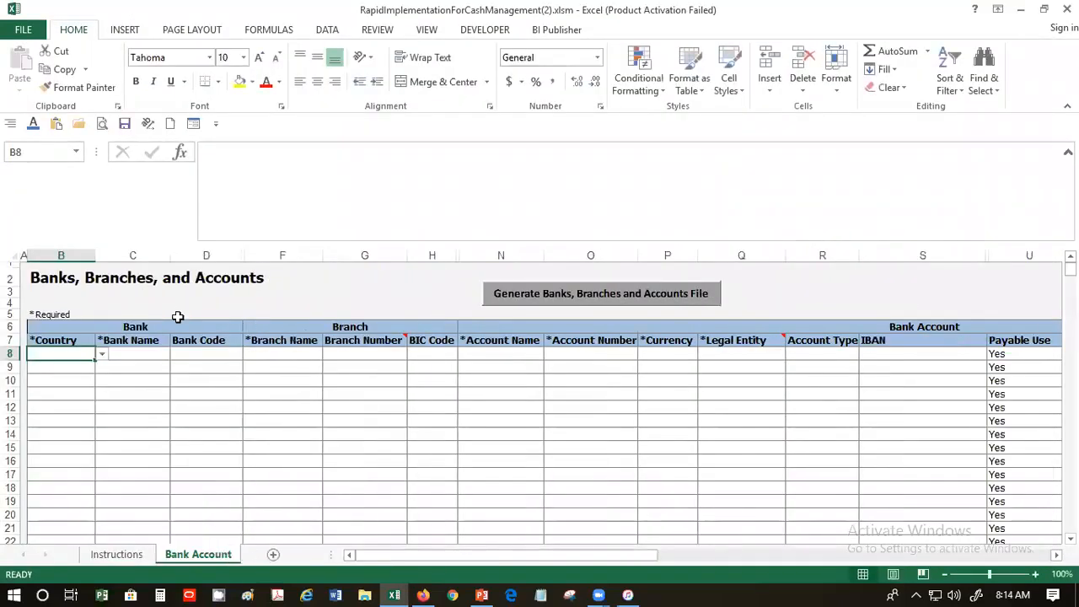
left_click(177, 379)
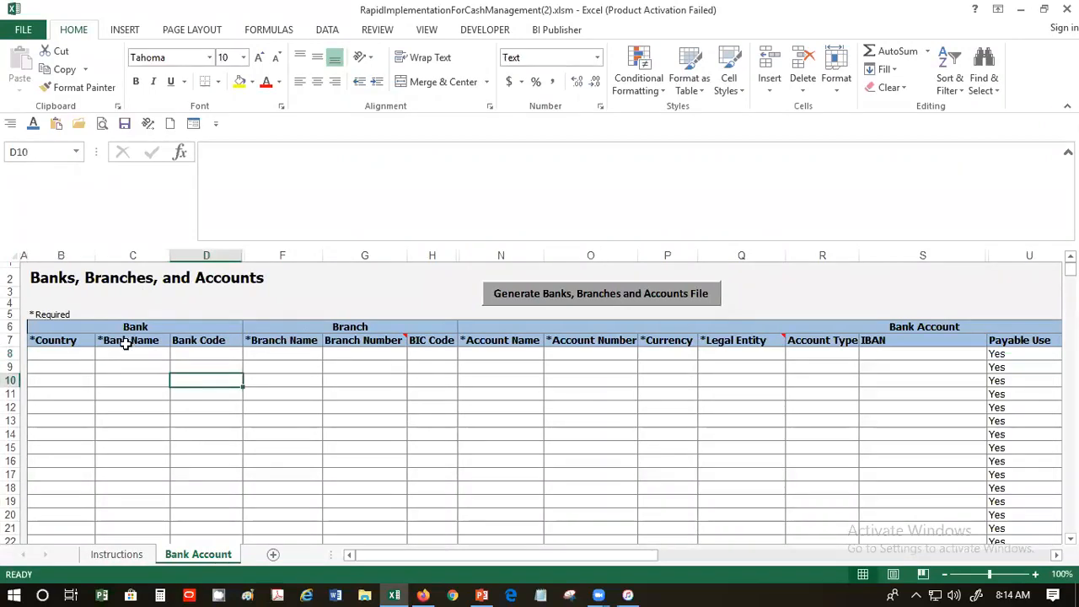
left_click(53, 351)
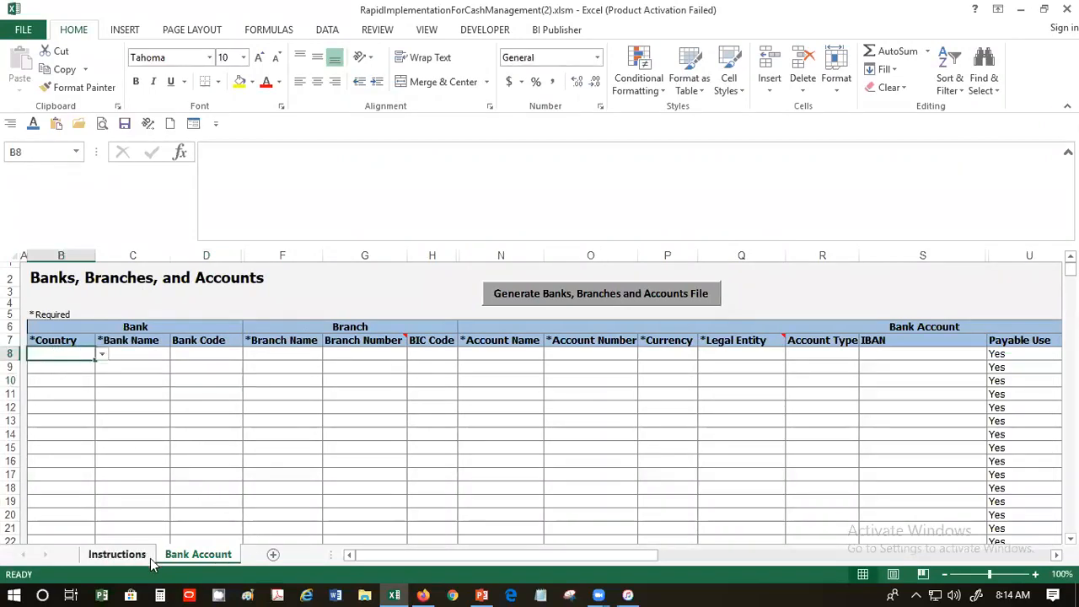
Review the template's Instructions sheet on preparing the setup data, and return to the Bank Account sheet
left_click(125, 556)
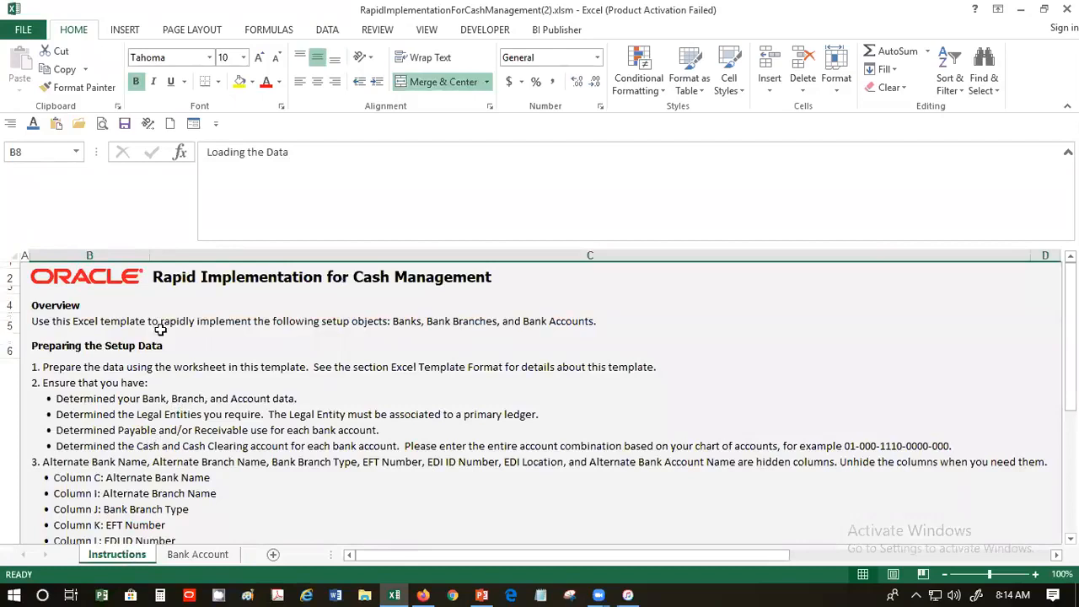
left_click_drag(1070, 297, 1071, 357)
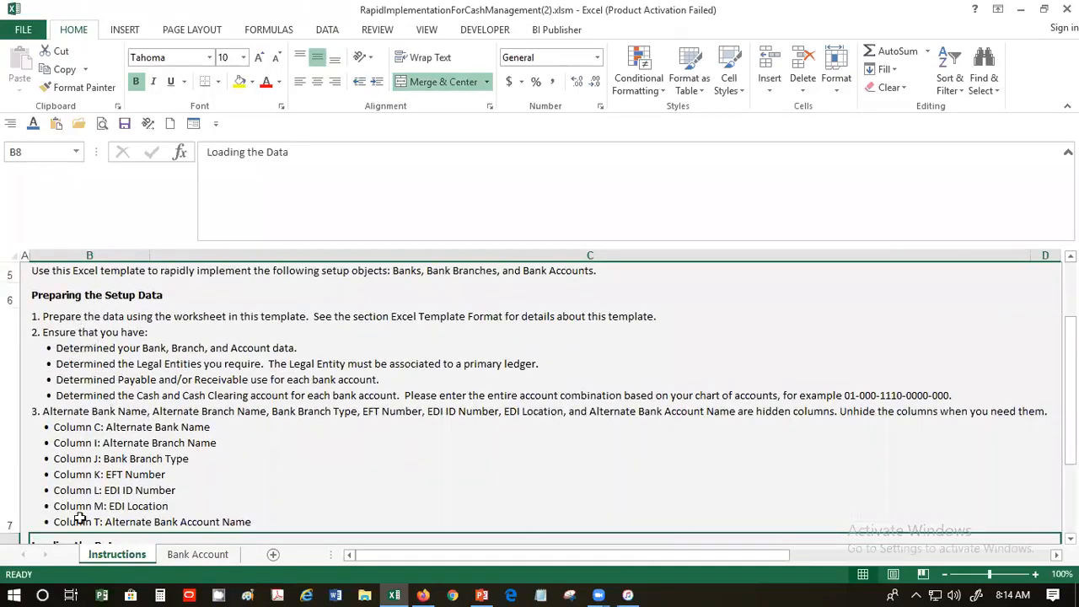
left_click(177, 559)
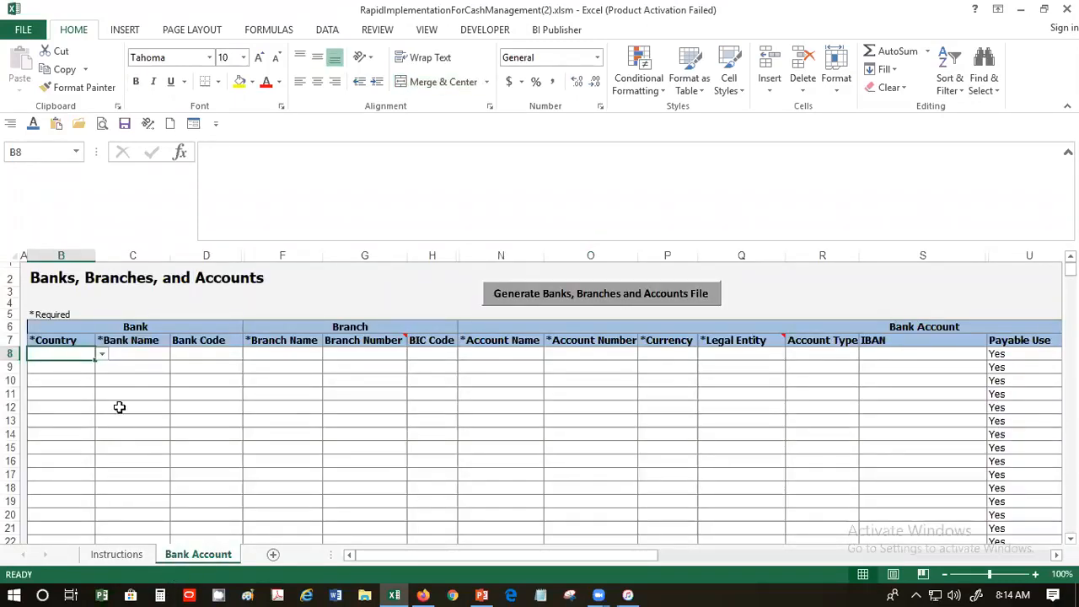
Set the country in the first data row, cell B8, to United States
left_click(102, 355)
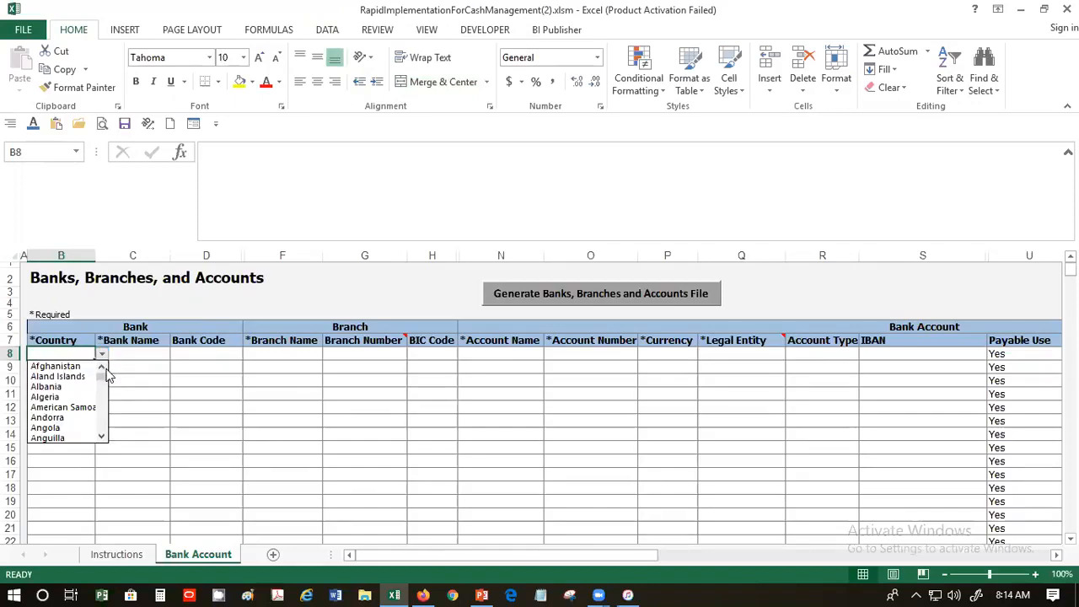
left_click_drag(107, 375, 108, 444)
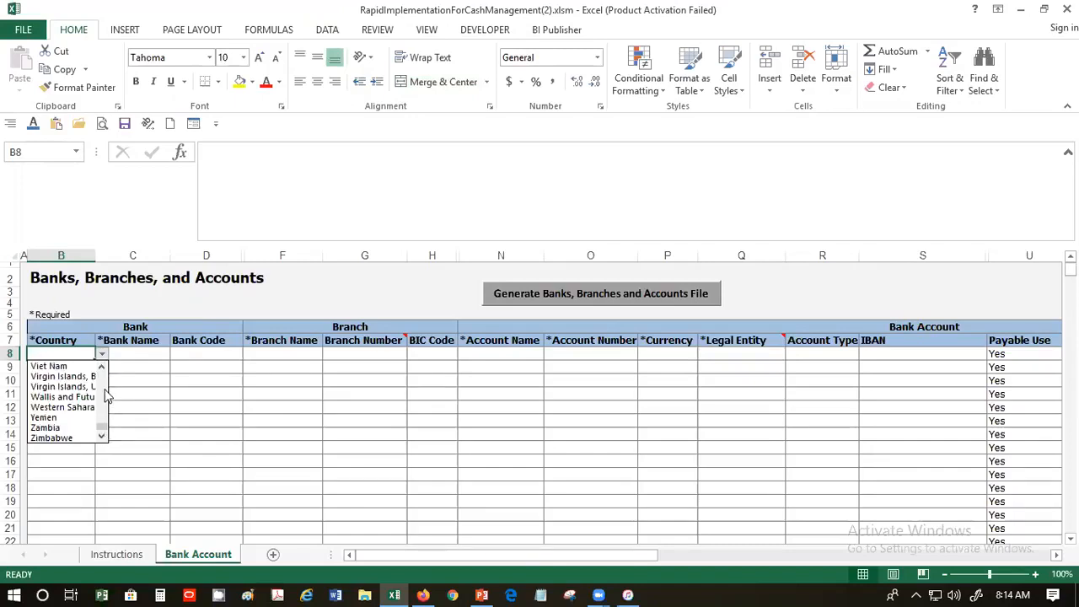
left_click(107, 395)
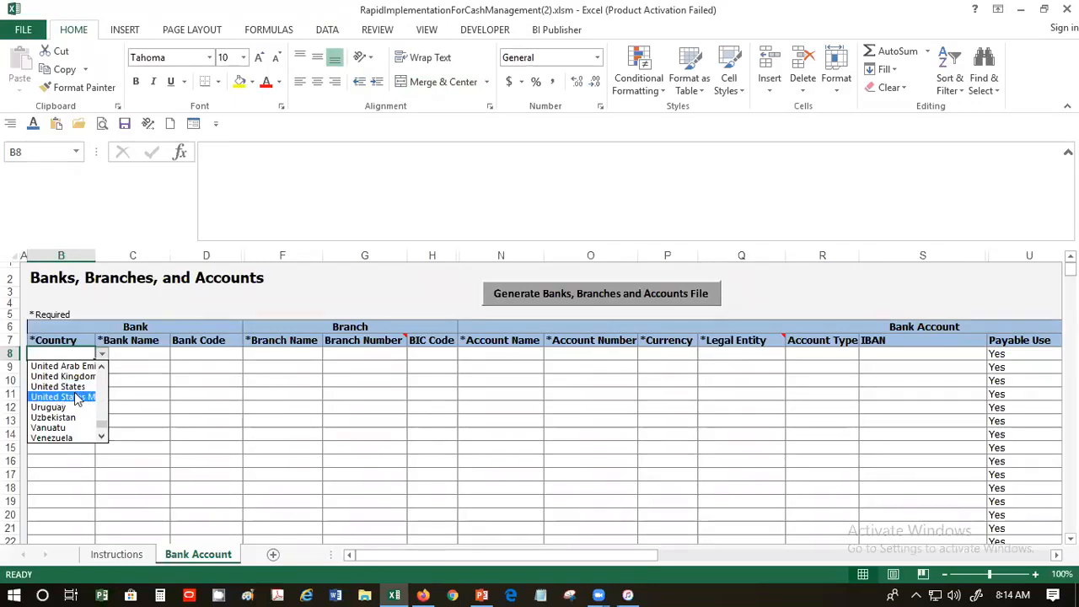
left_click(73, 388)
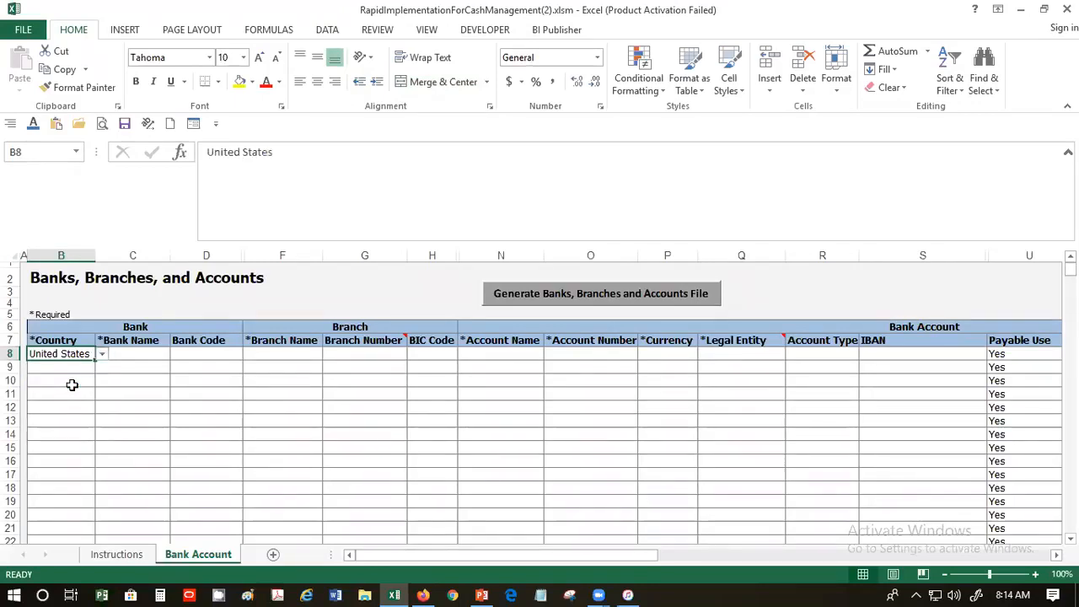
Enter SP Bank as the bank name in row 8, leaving the bank code blank
left_click(128, 353)
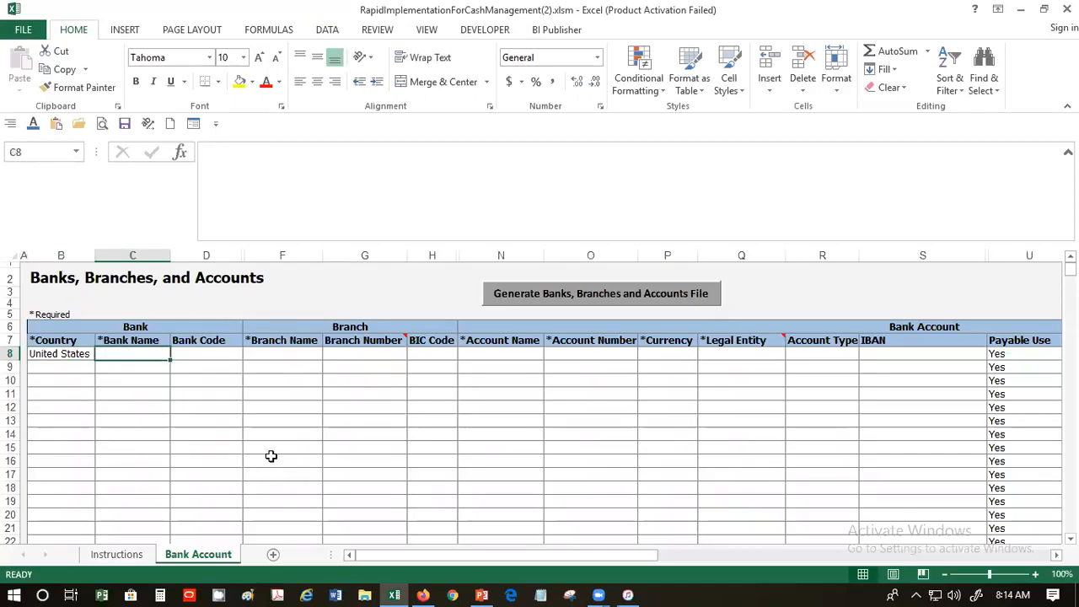
type("SP Bank N")
key("BackSpace")
key("BackSpace")
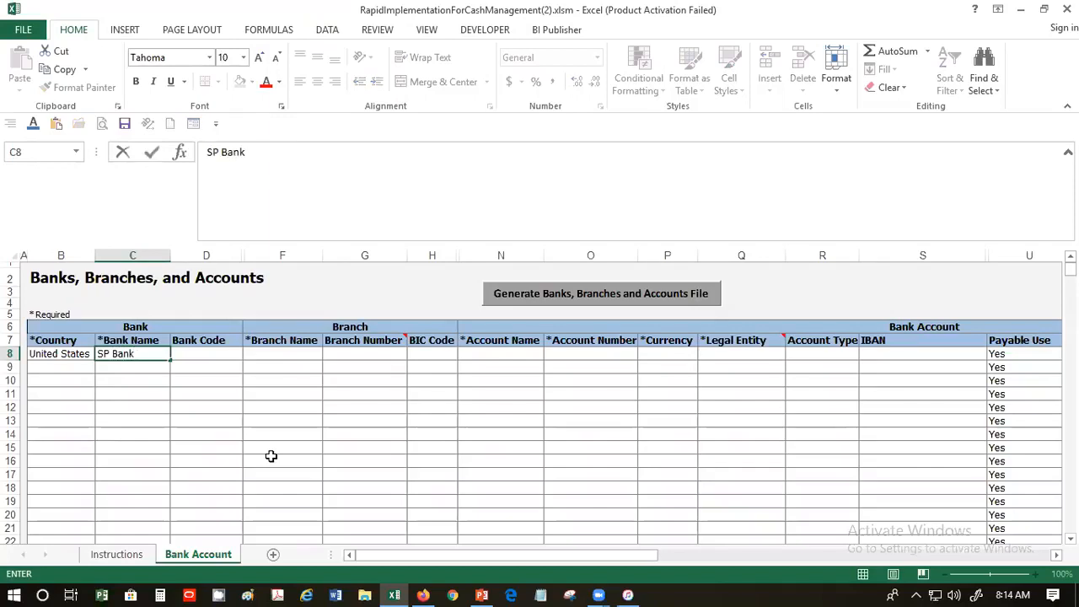
key("Tab")
key("Tab")
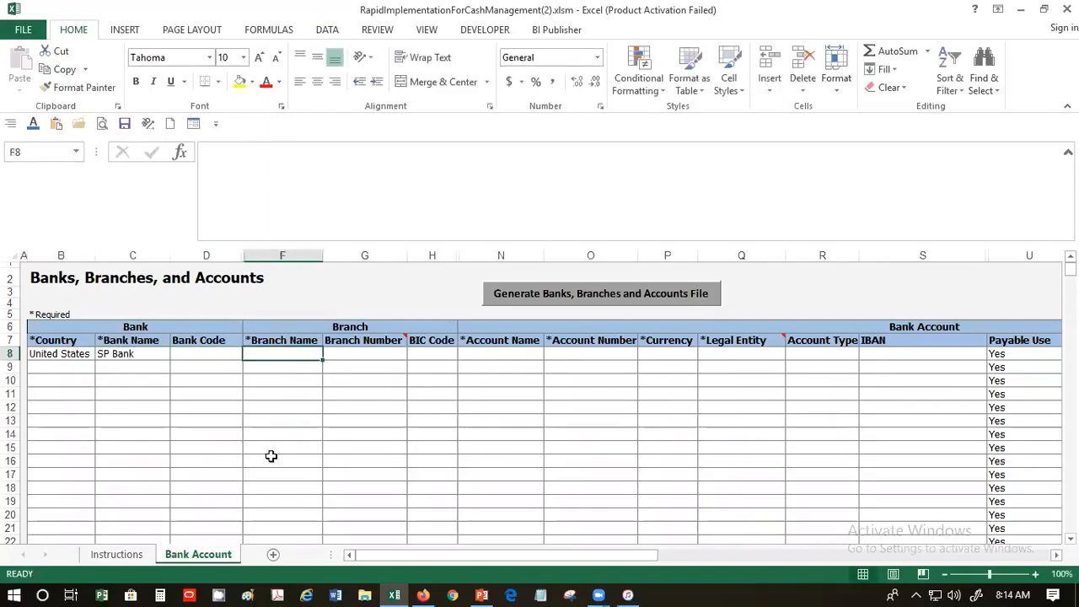
Enter the branch name SP Branch and branch number 012313543 in row 8, leaving the BIC code blank
type("SP Branch")
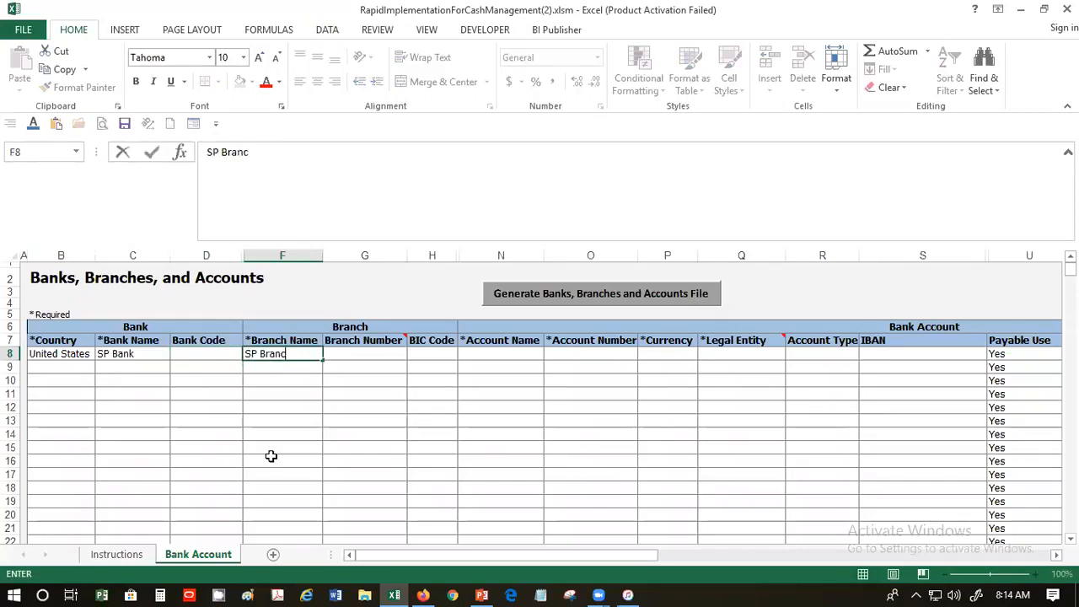
key("Tab")
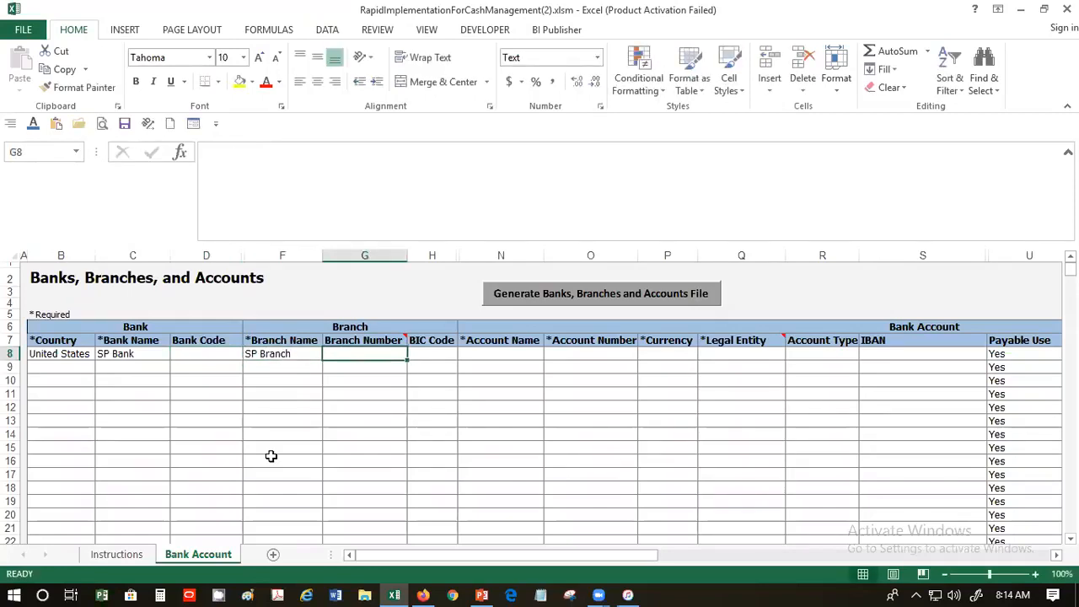
mouse_move(365, 341)
type("0123")
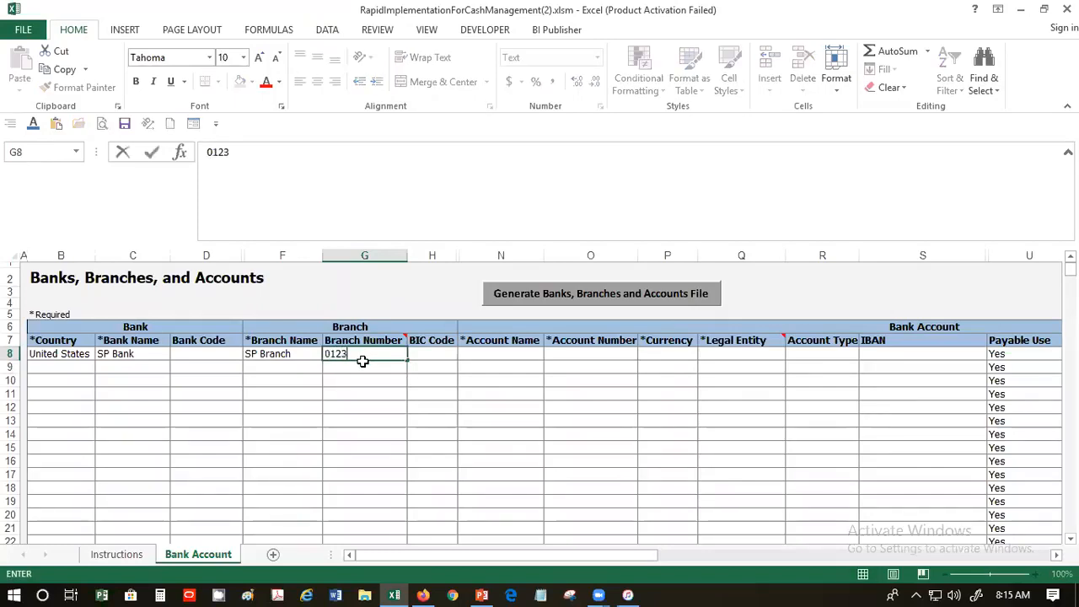
type("13543")
key("Tab")
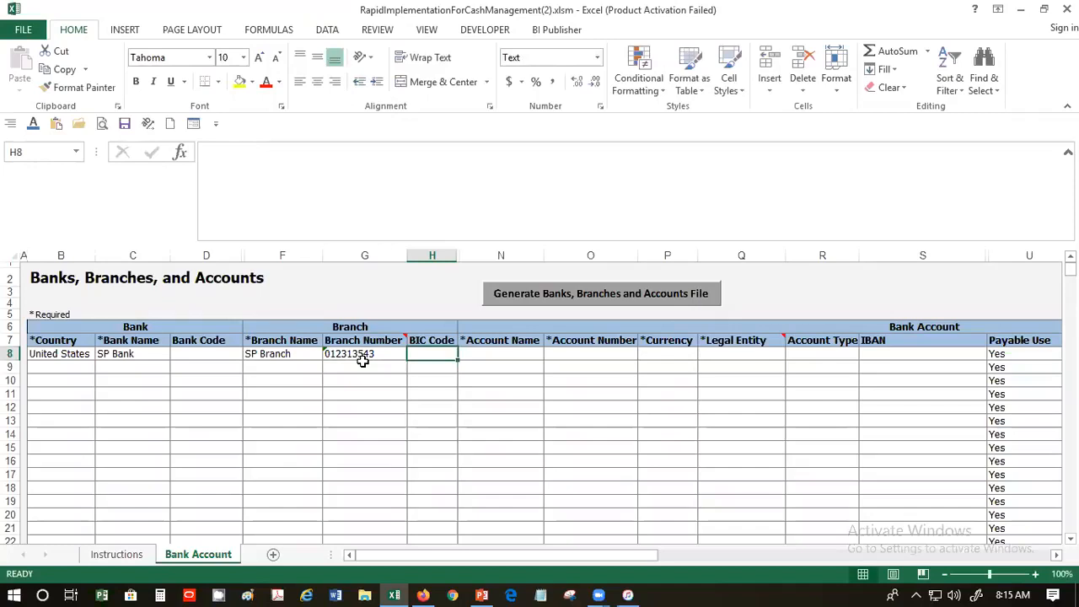
key("Tab")
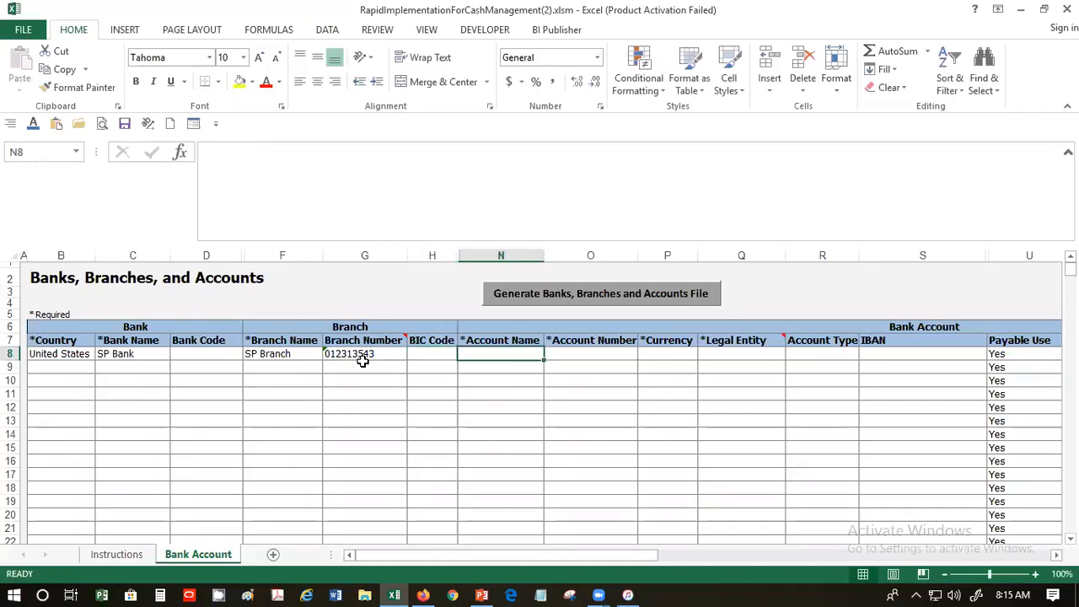
Enter SP Account as the account name in row 8 and fill in the bank account number
type("SP")
type("A")
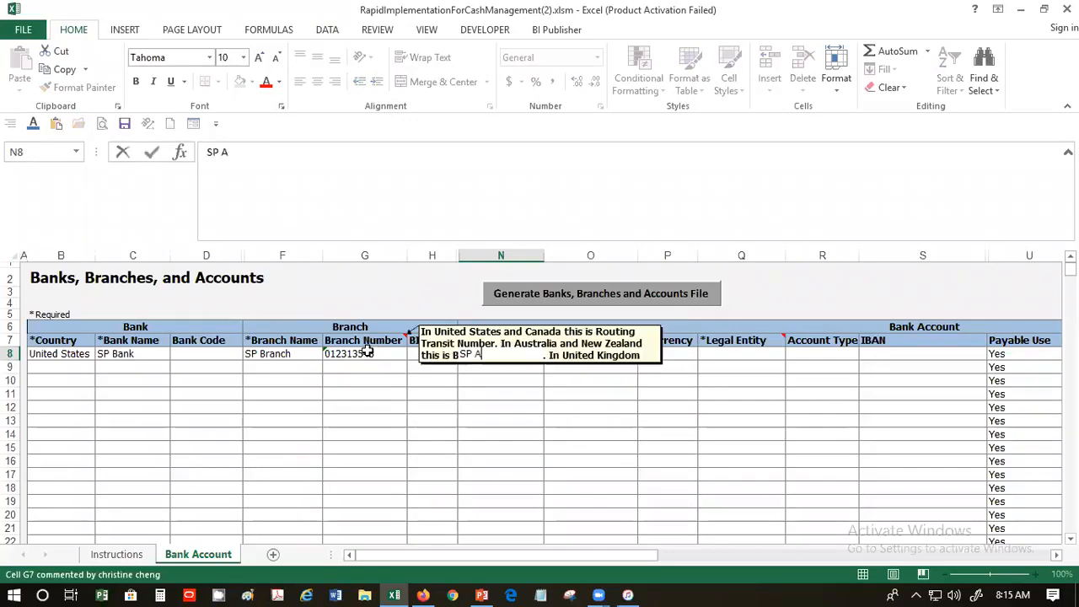
type("ccount")
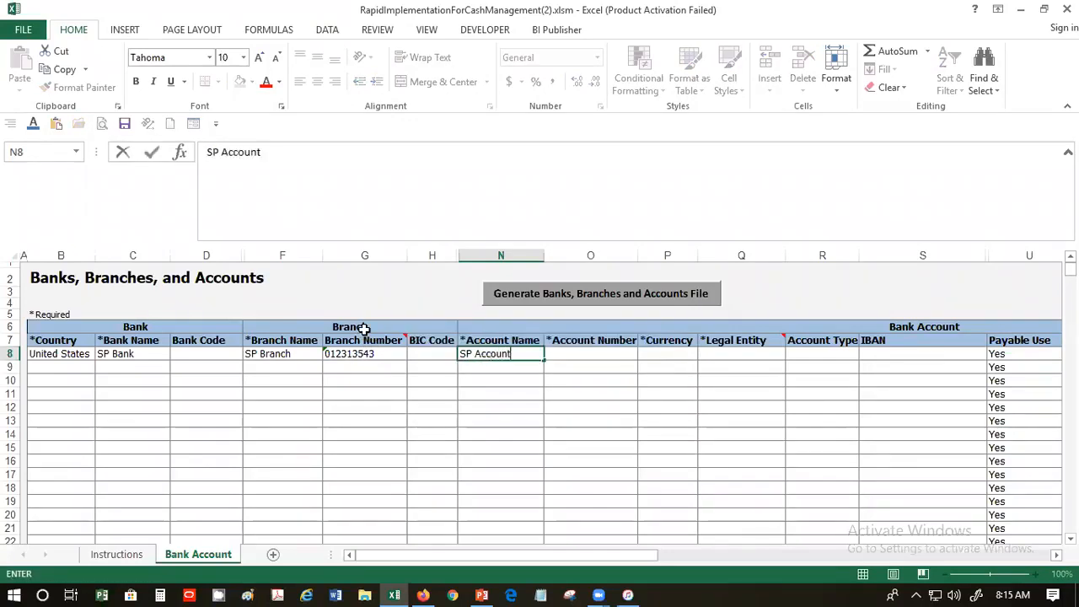
key("Tab")
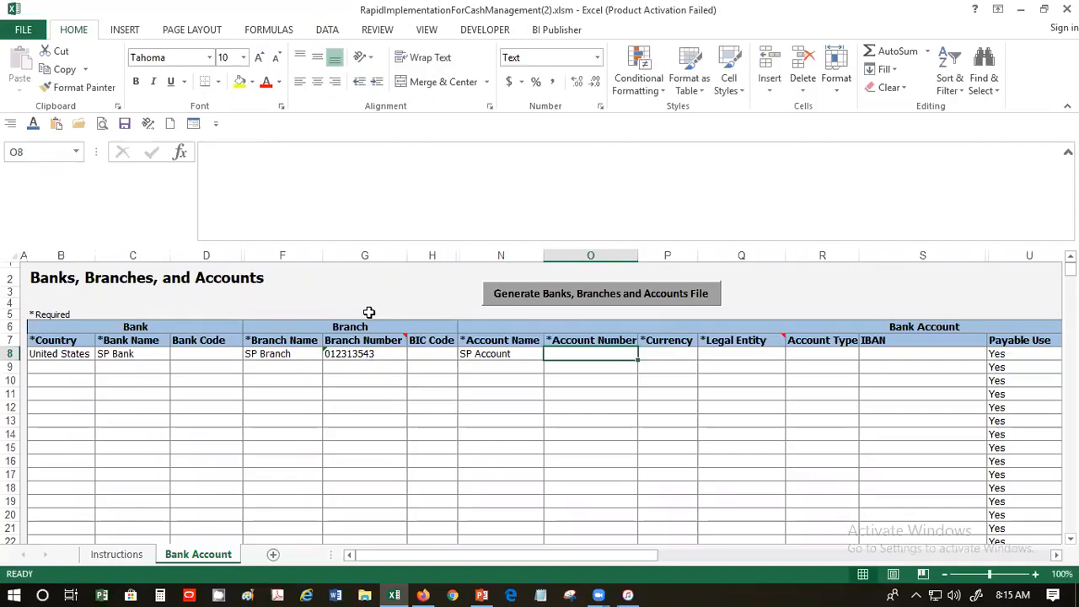
type("22")
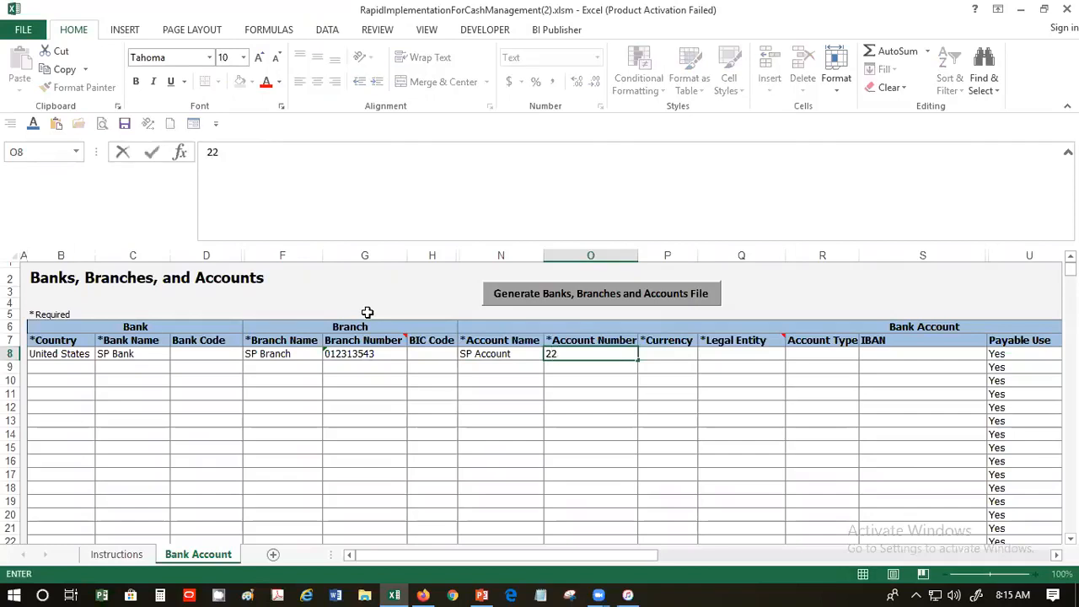
type("33")
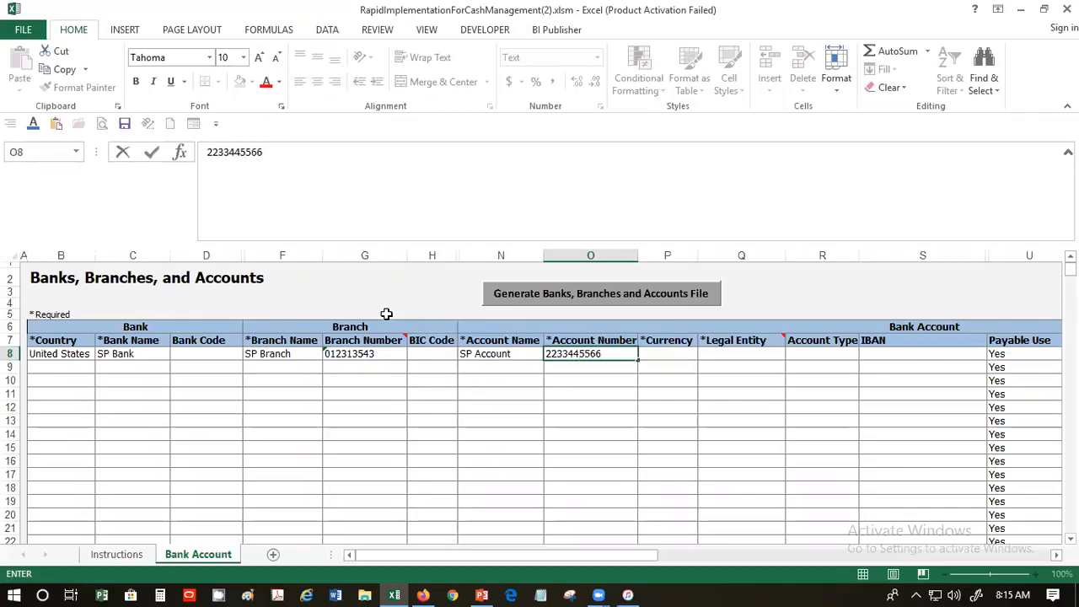
type("445566")
key("Tab")
Set the account's currency to USD and its legal entity to US1 Legal Entity in row 8
type("USD")
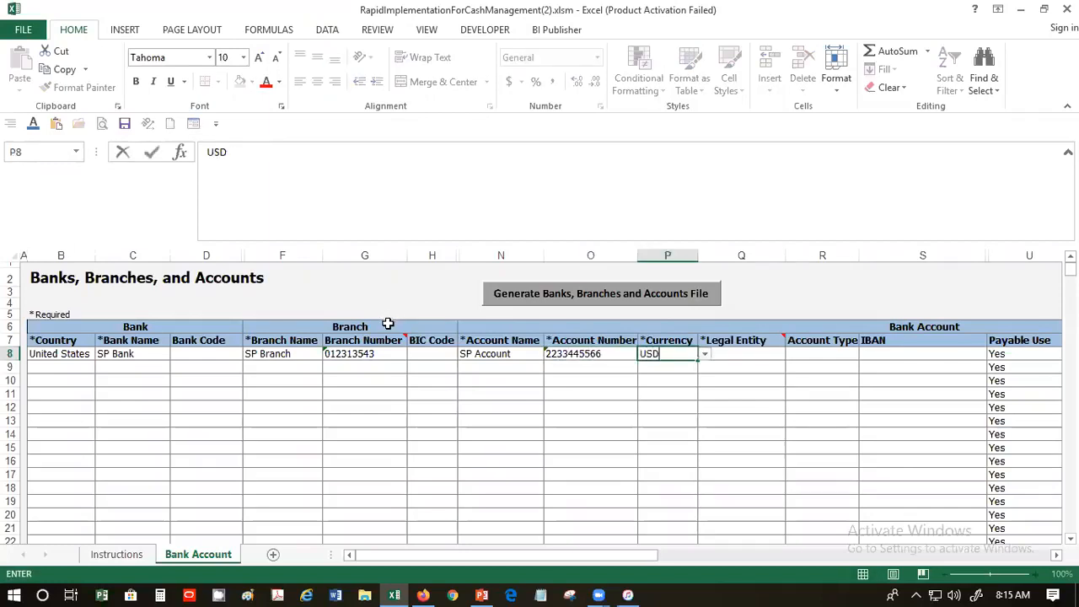
key("Tab")
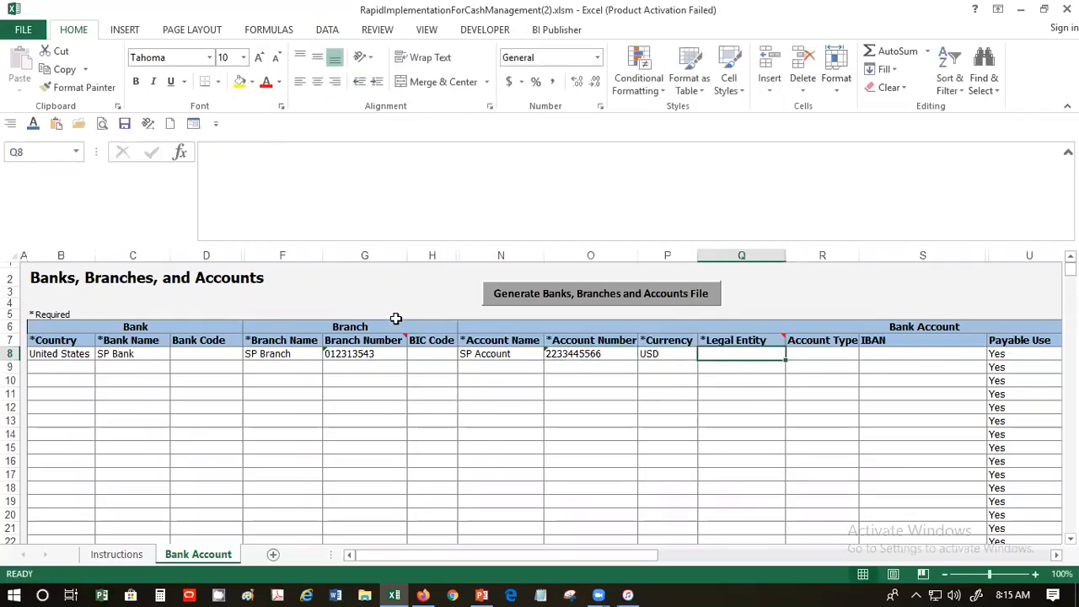
type("US")
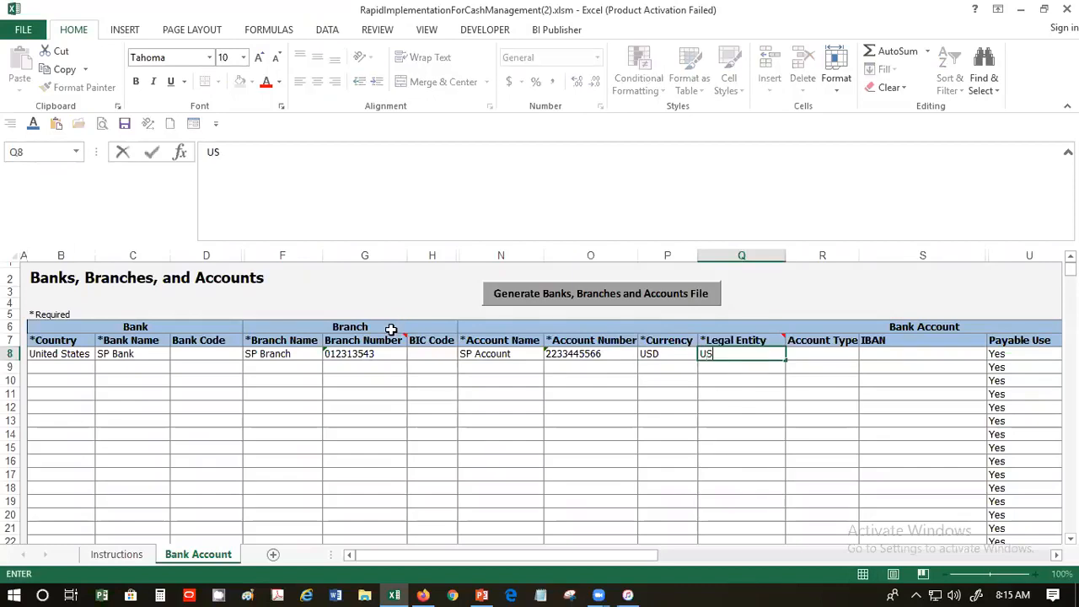
type("1 Legal Entity")
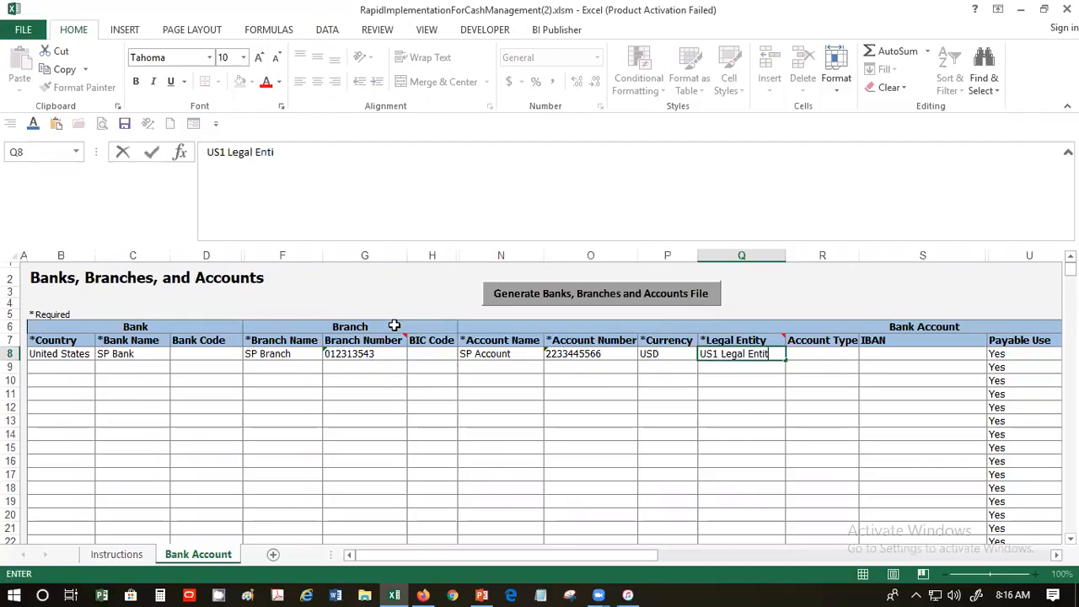
key("Tab")
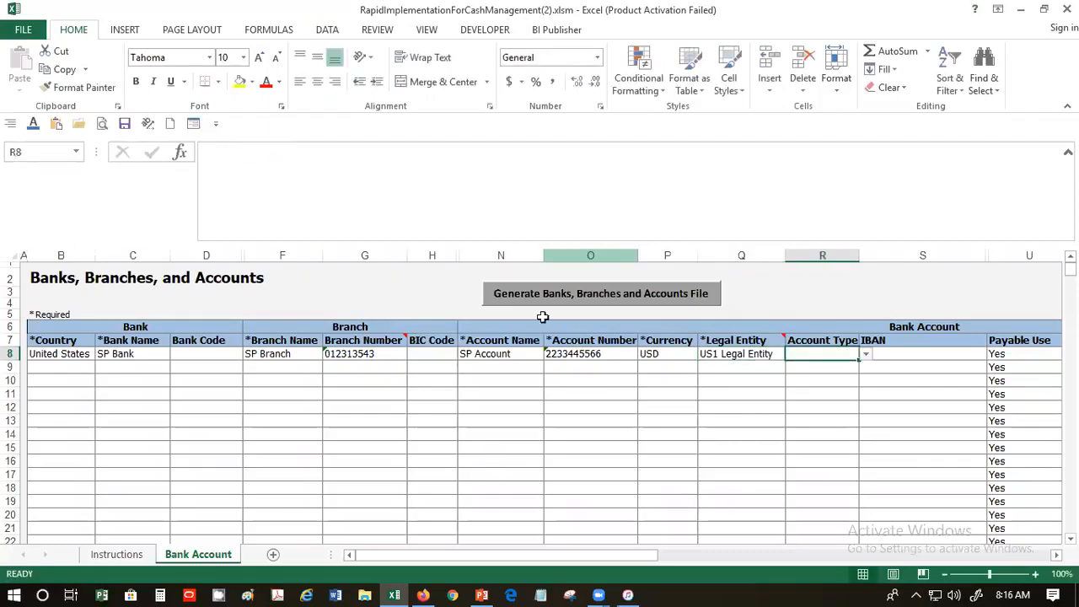
Set the account type in row 8 to Checking and move on to the IBAN cell
left_click(865, 355)
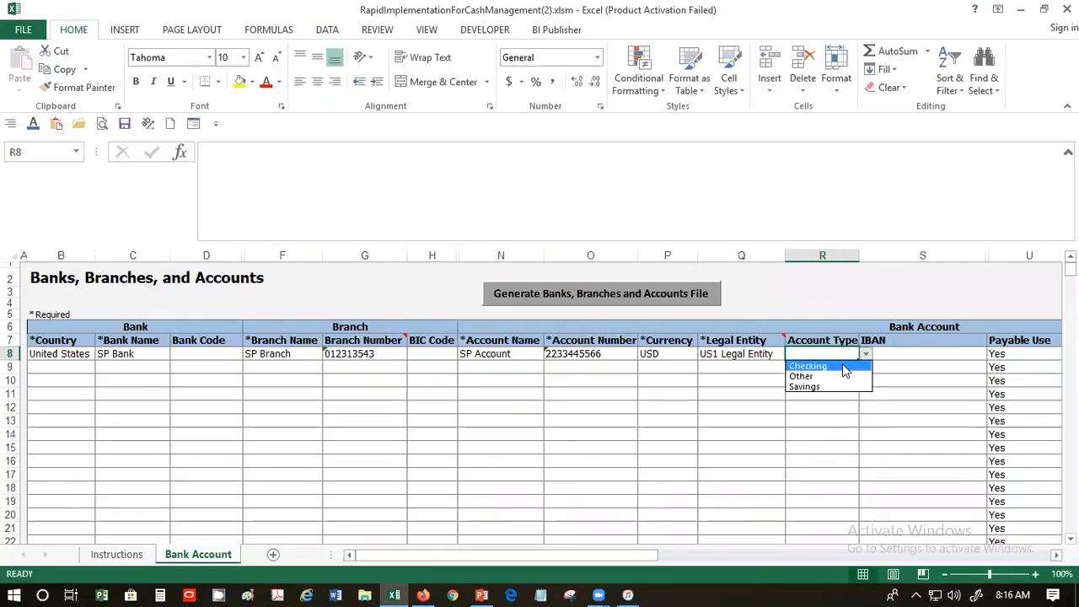
left_click(845, 369)
left_click(936, 355)
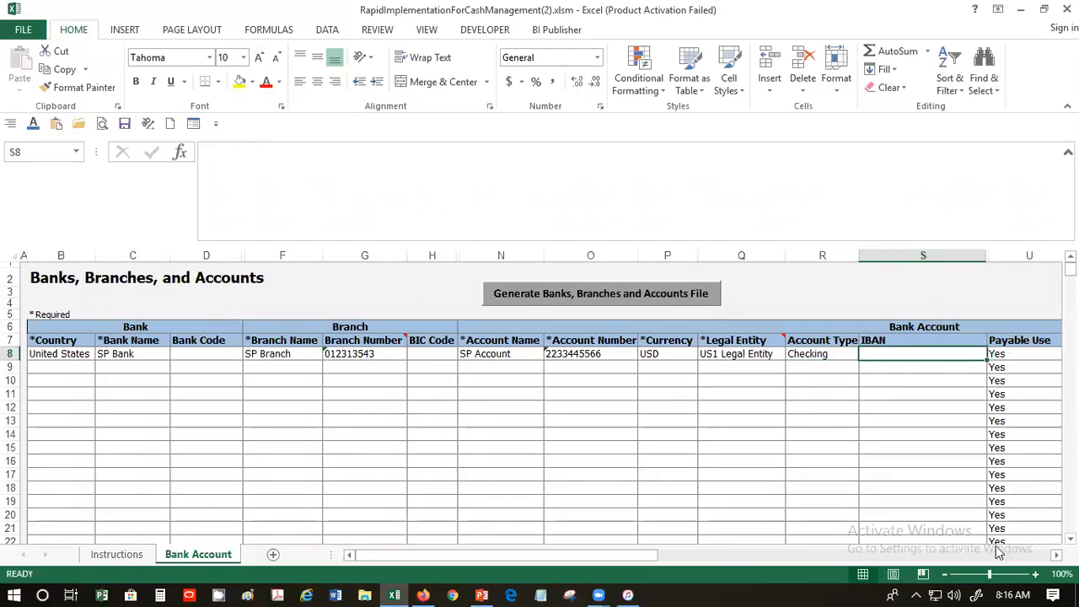
Review the Payable Use, Receivable Use, Cash Account and Cash Clearing Account cells in row 8, leaving IBAN blank
key("Tab")
key("Tab")
key("Tab")
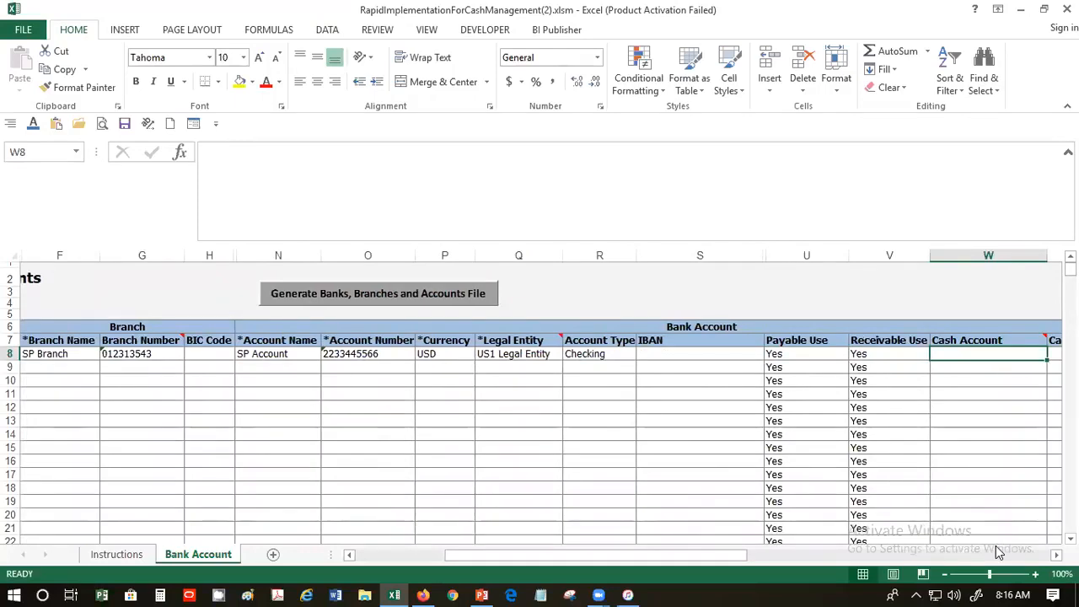
key("shift+Tab")
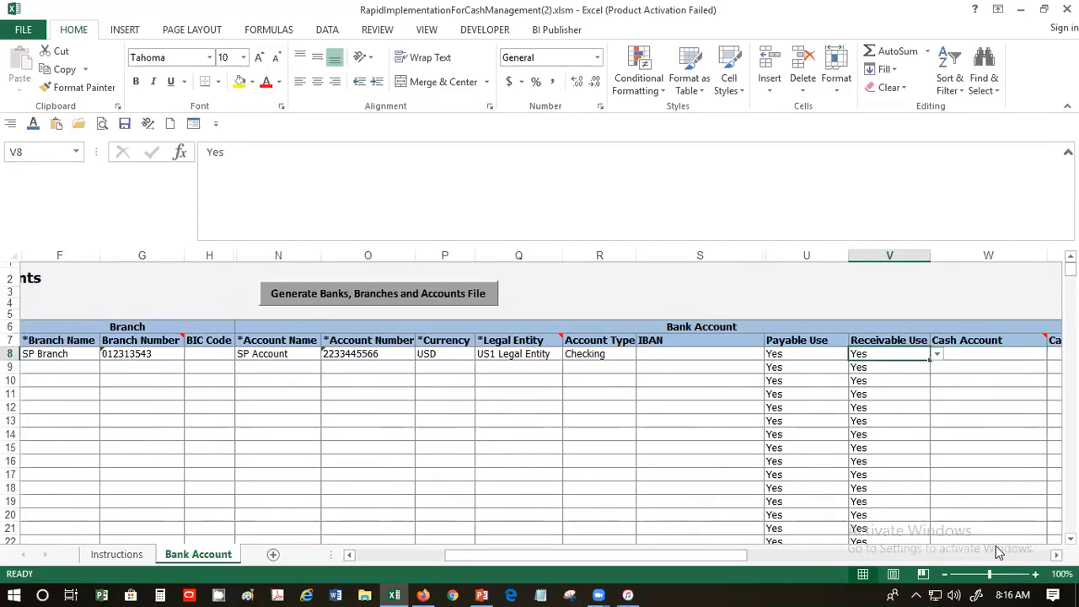
key("shift+Tab")
key("Tab")
key("Tab")
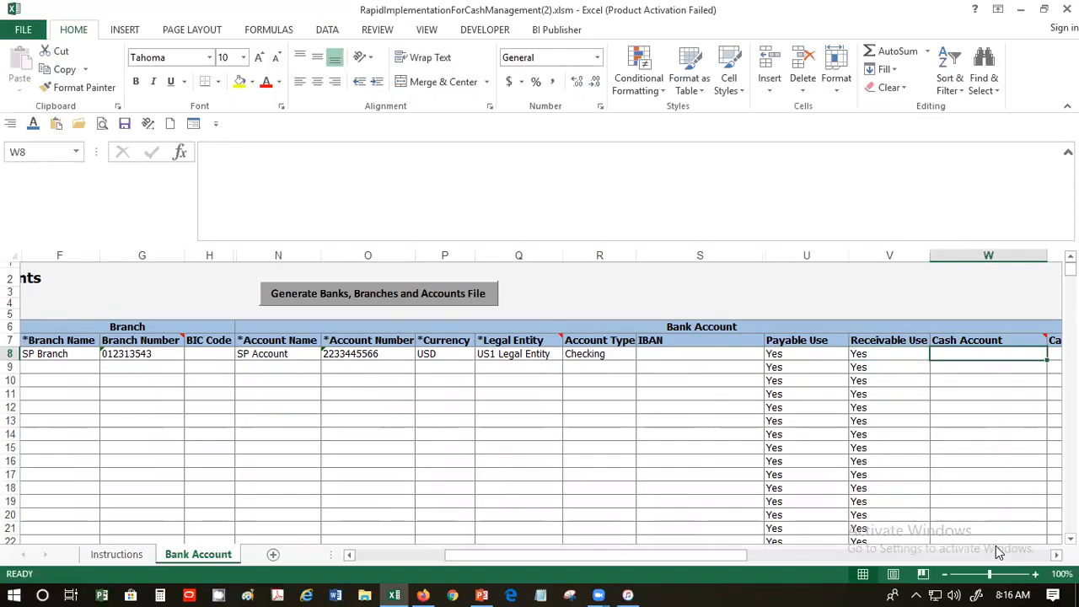
key("Tab")
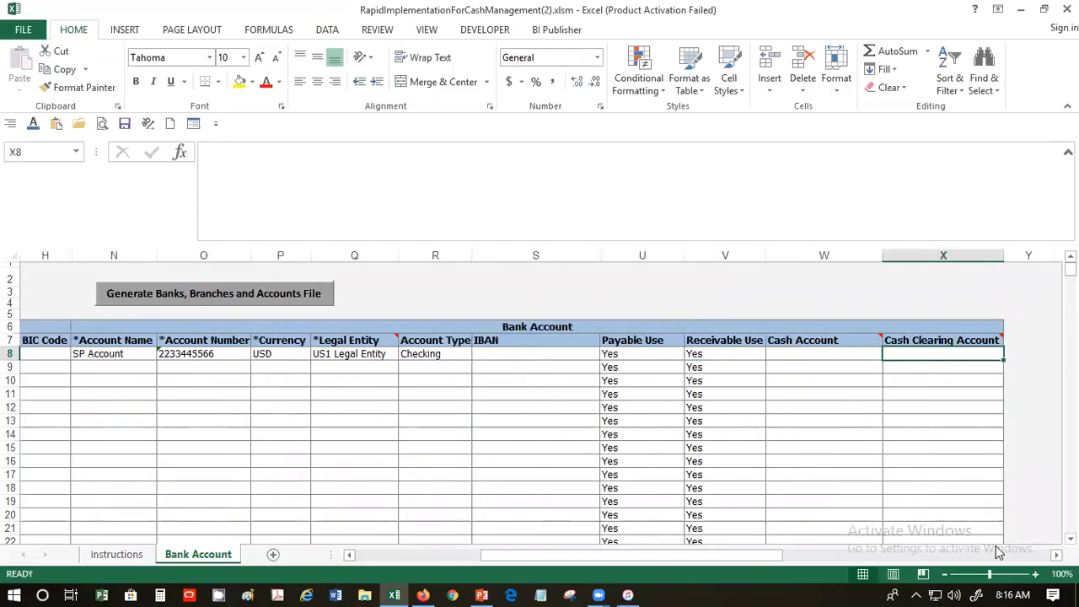
key("shift+Tab")
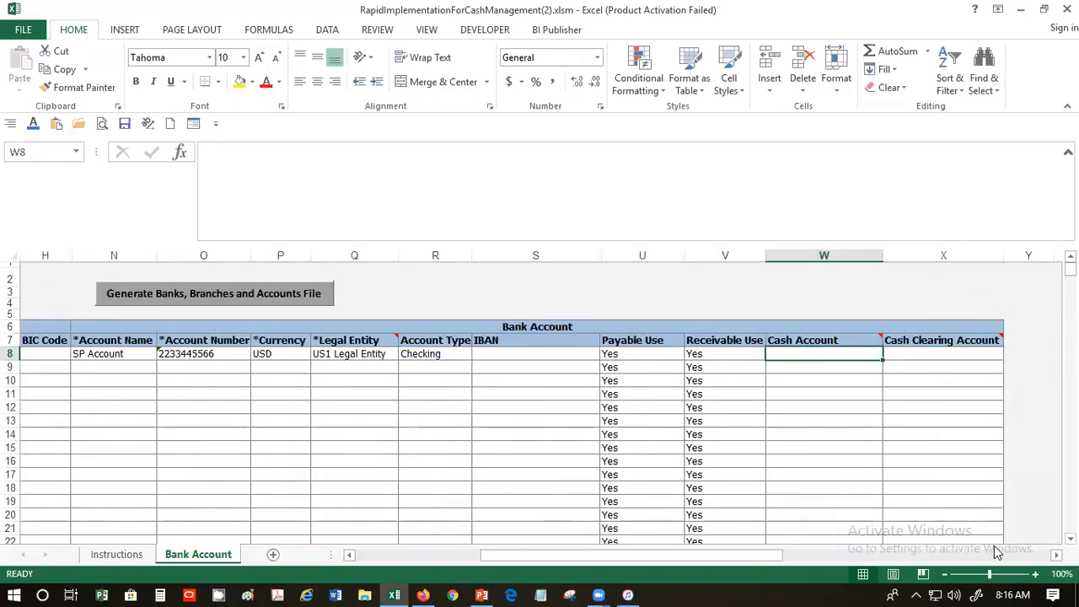
left_click(21, 32)
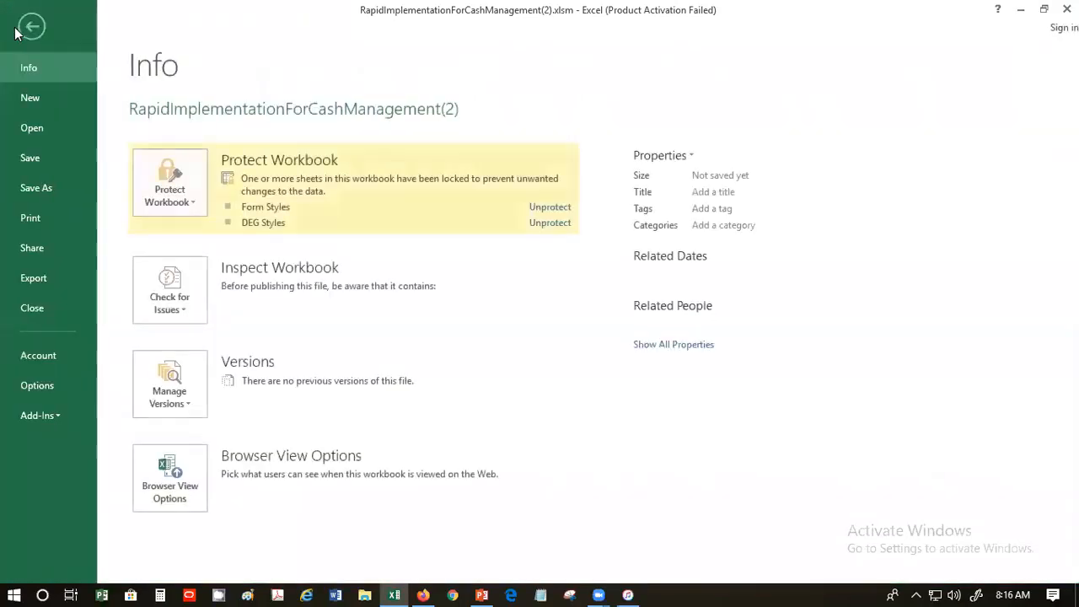
left_click(50, 132)
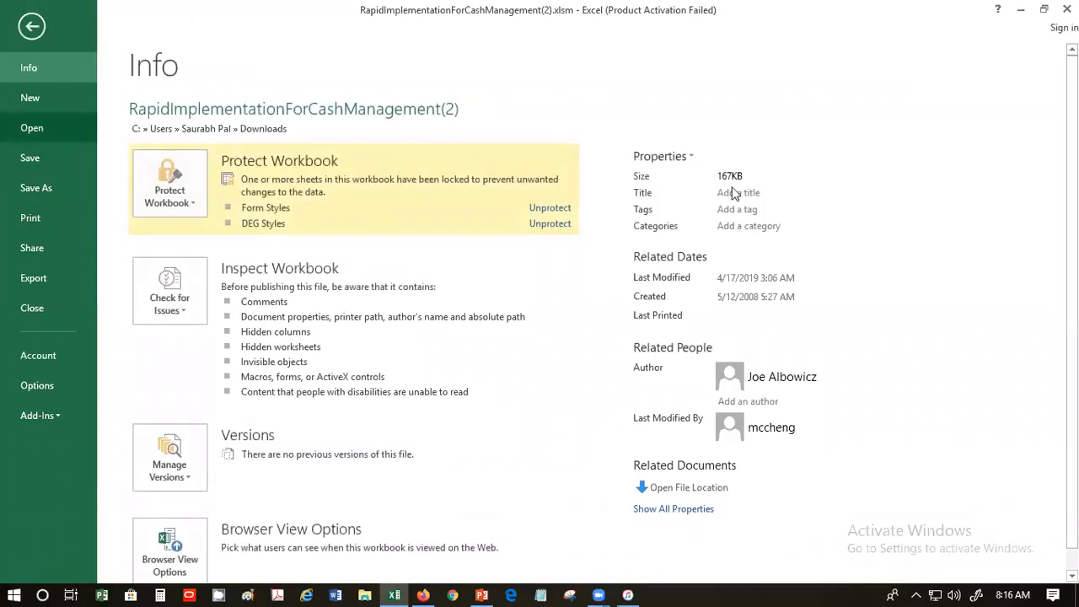
left_click_drag(848, 227, 840, 518)
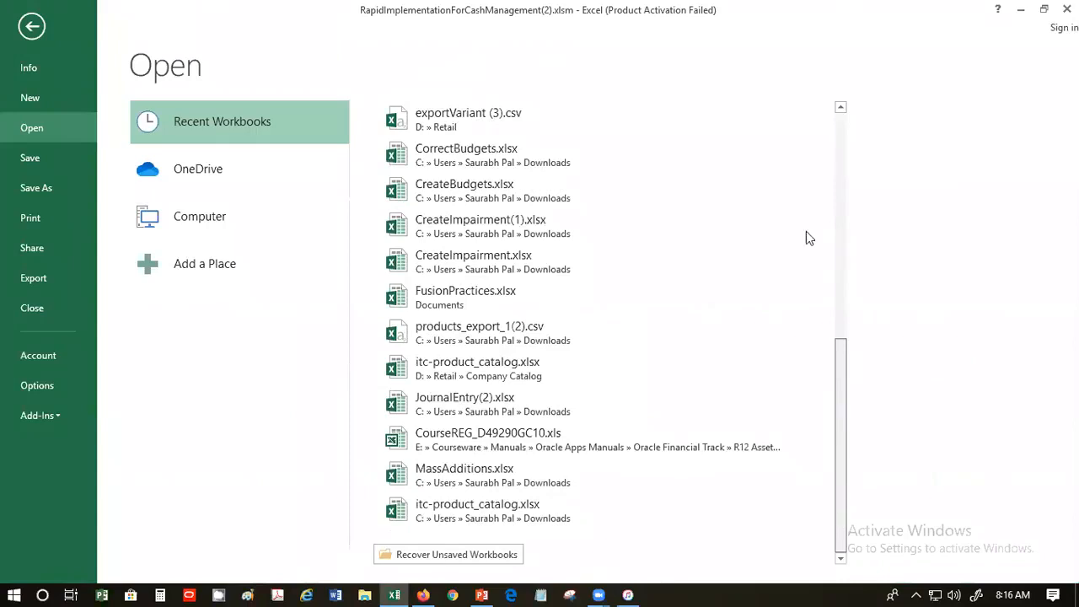
left_click_drag(806, 232, 794, 74)
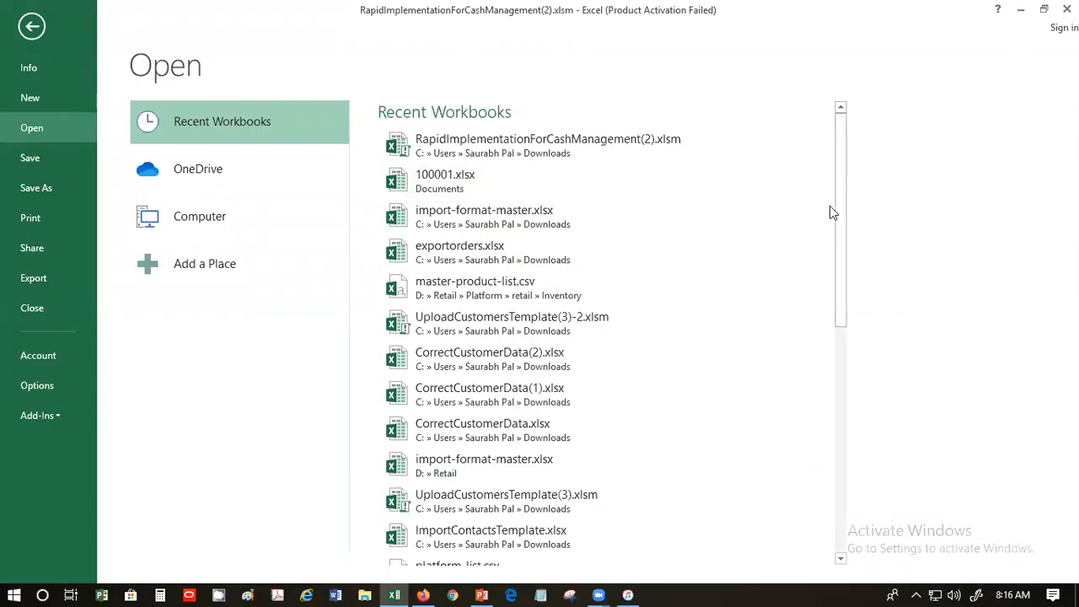
left_click_drag(839, 211, 840, 531)
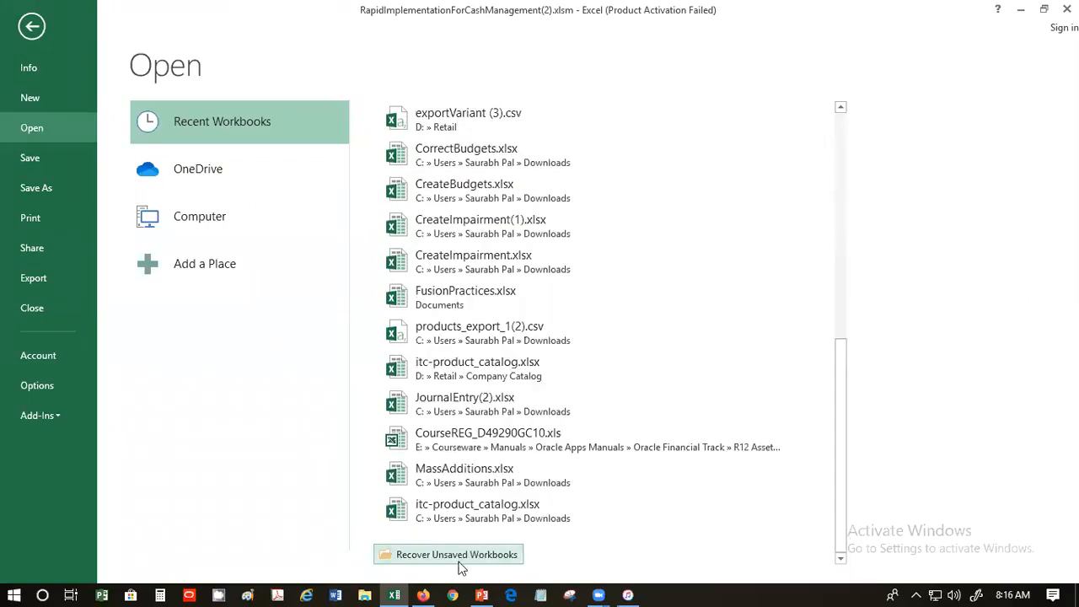
scroll(780, 304, "up", 10)
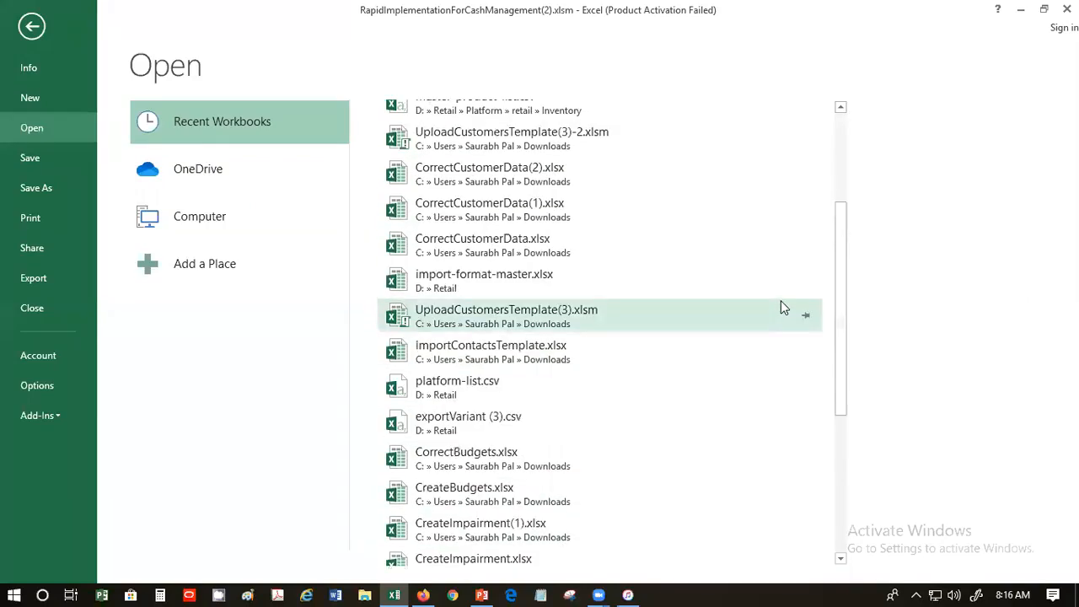
left_click(213, 227)
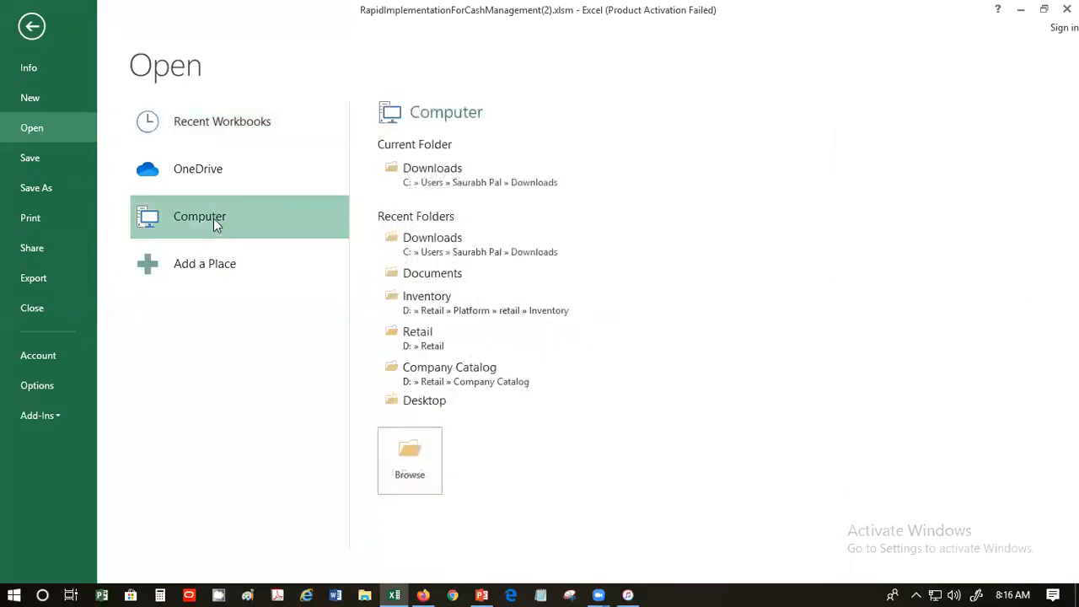
left_click(427, 187)
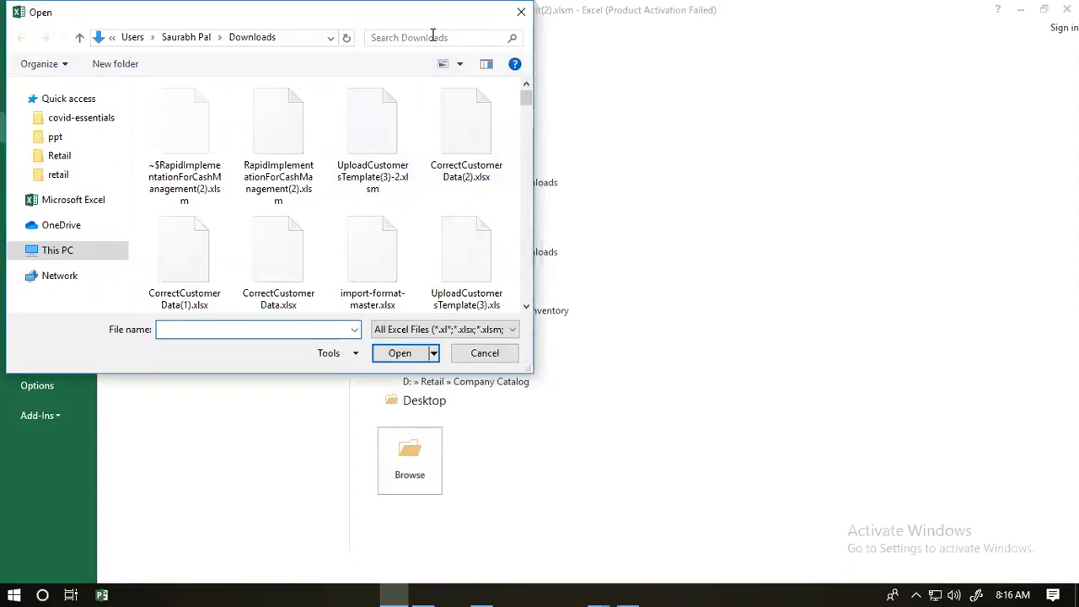
left_click(432, 35)
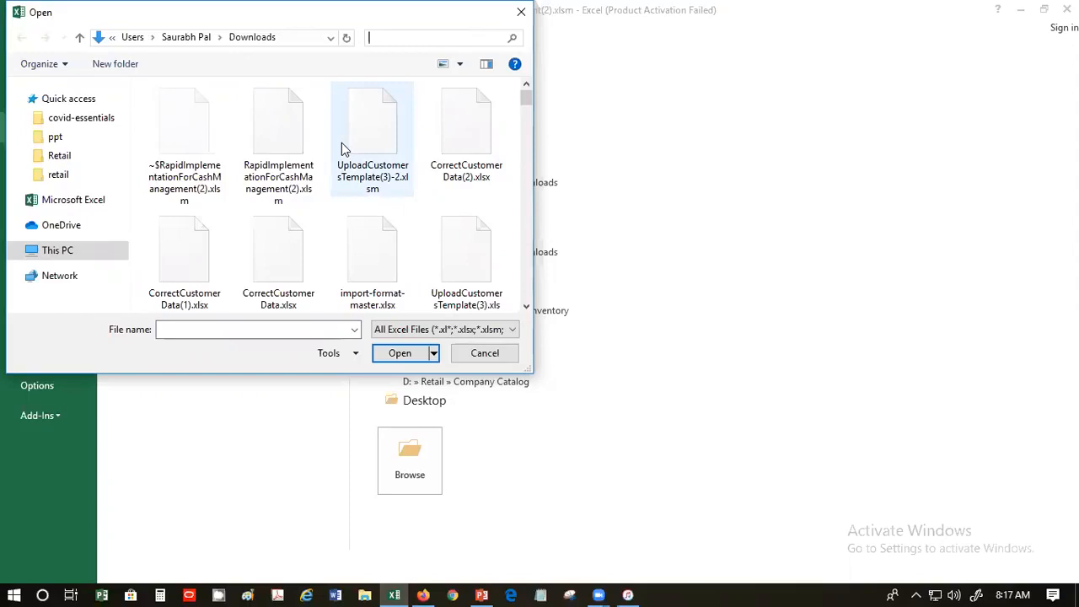
double_click(295, 142)
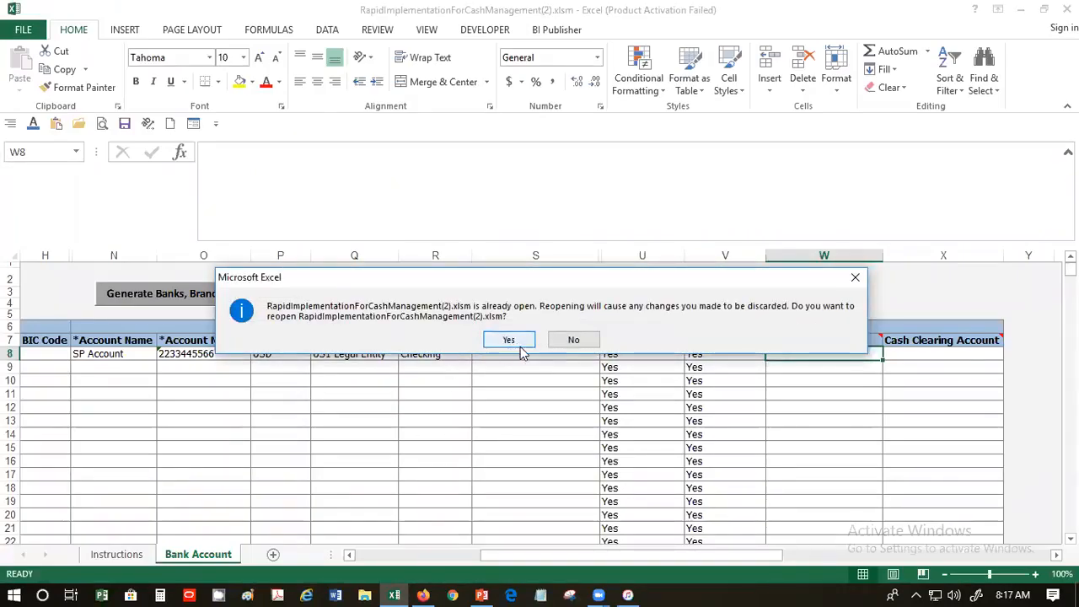
left_click(576, 340)
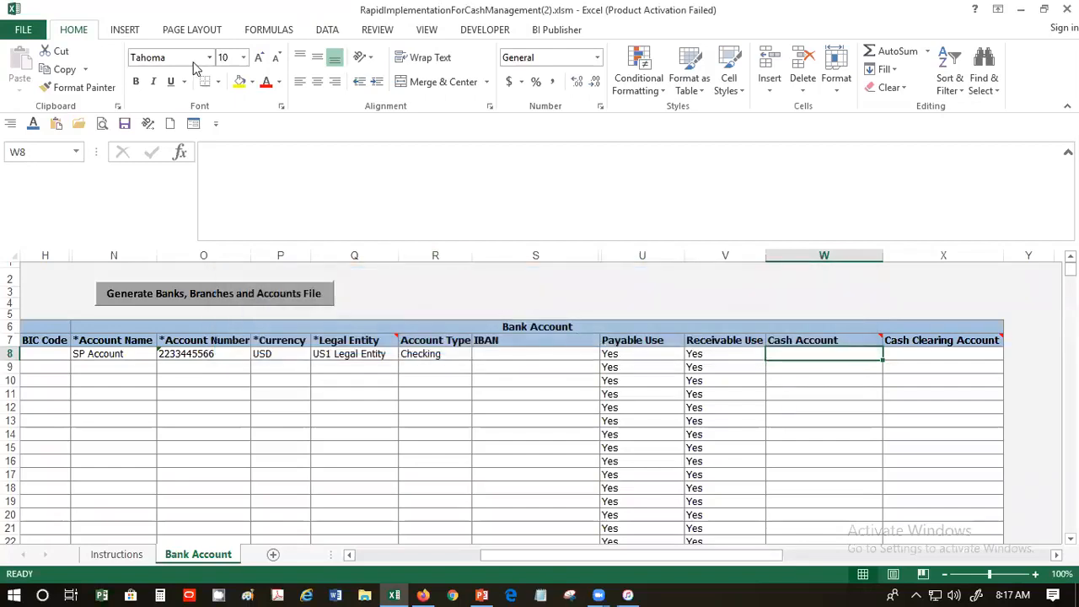
Search the Downloads folder for the rapid implementation templates and open RapidImplementationForCashManagement(1).xlsm
left_click(20, 31)
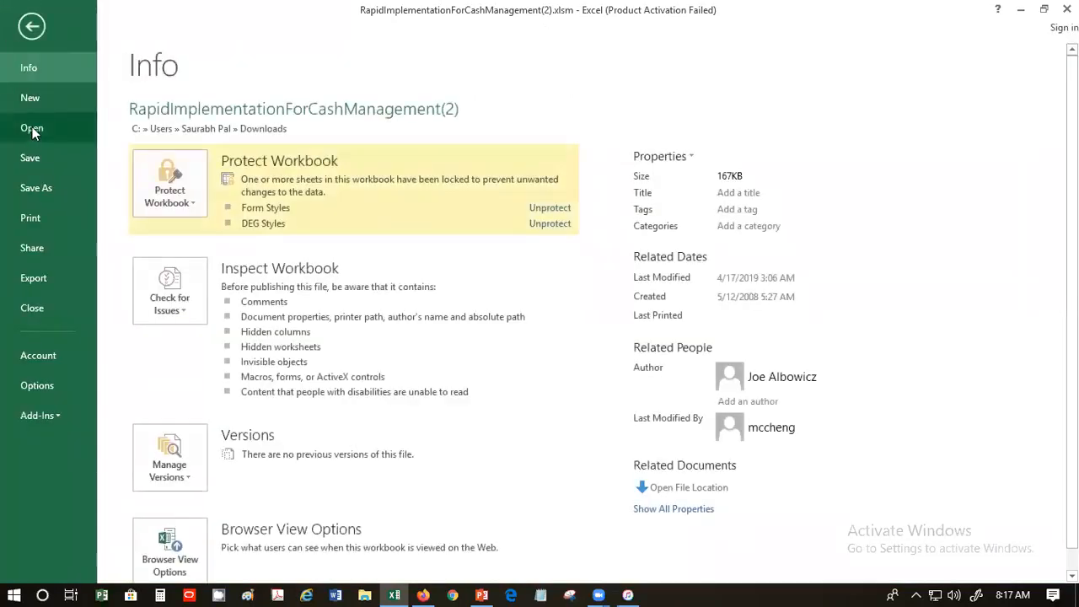
left_click(32, 130)
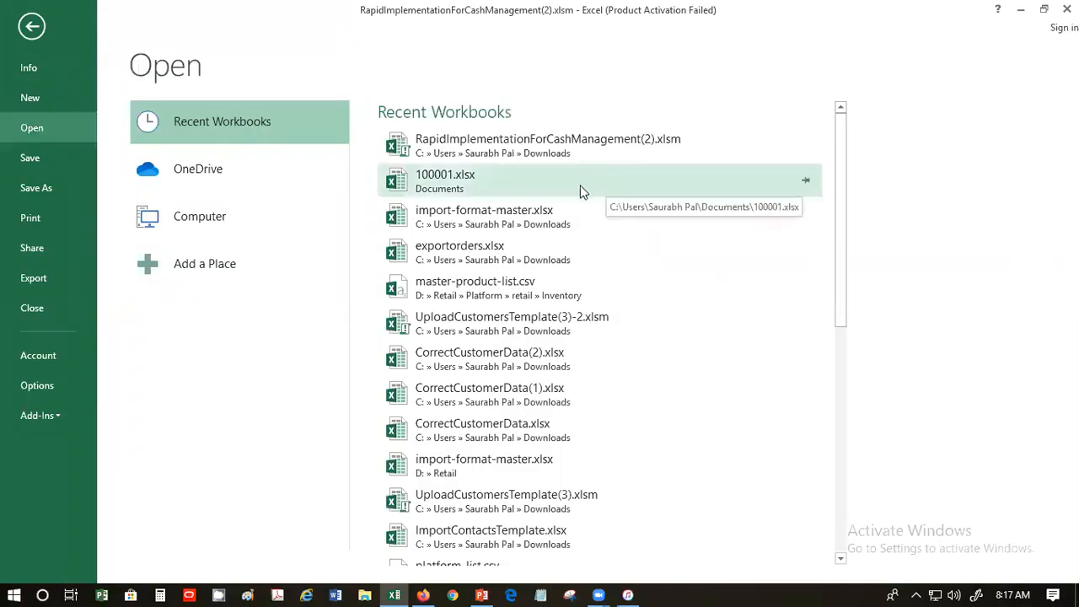
left_click(224, 212)
left_click(487, 184)
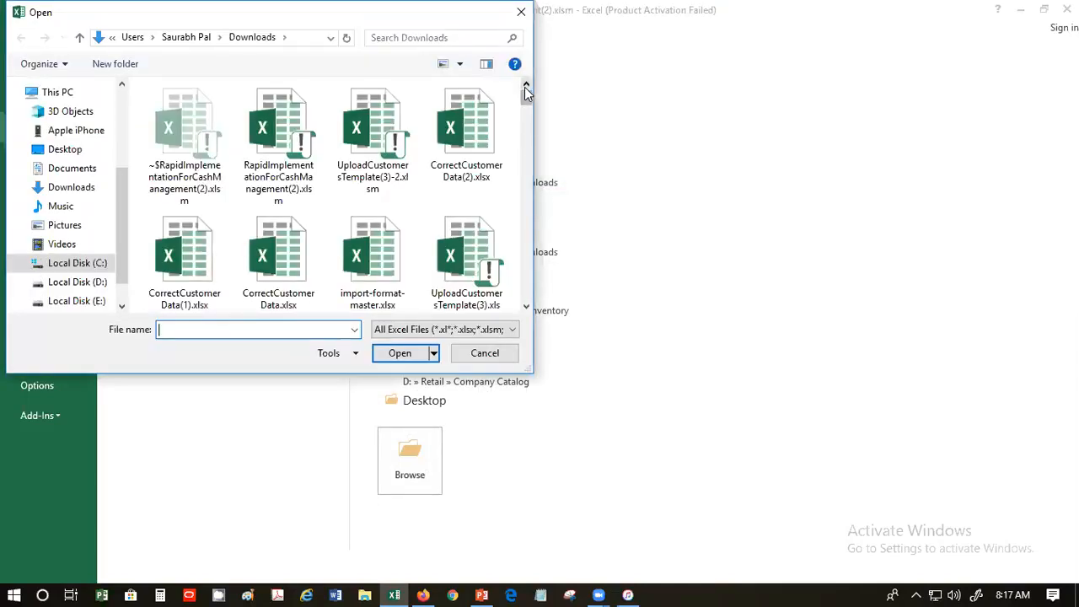
left_click(437, 36)
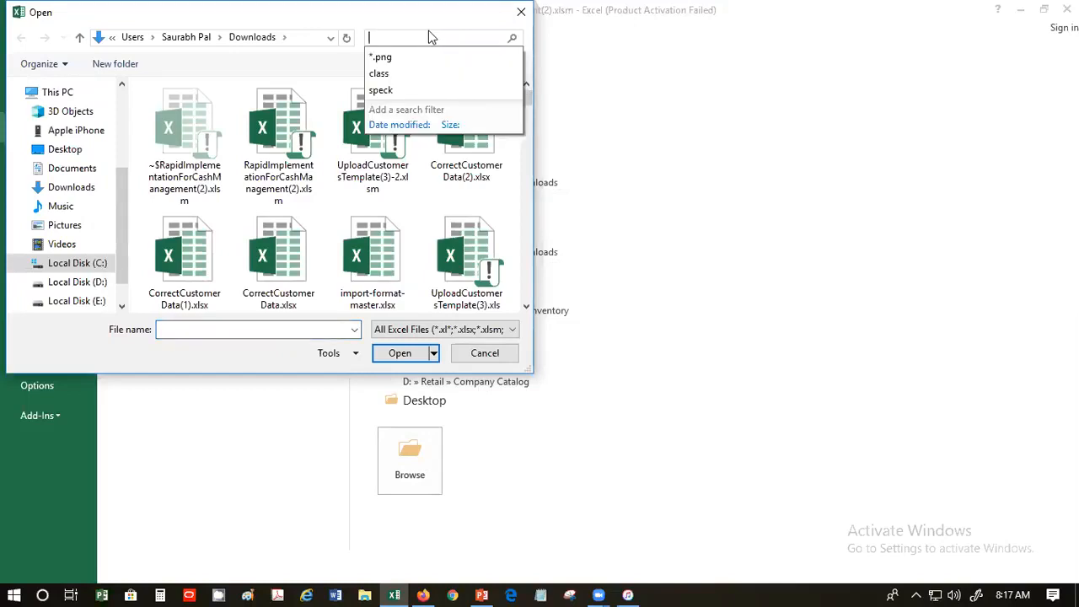
type("Ra")
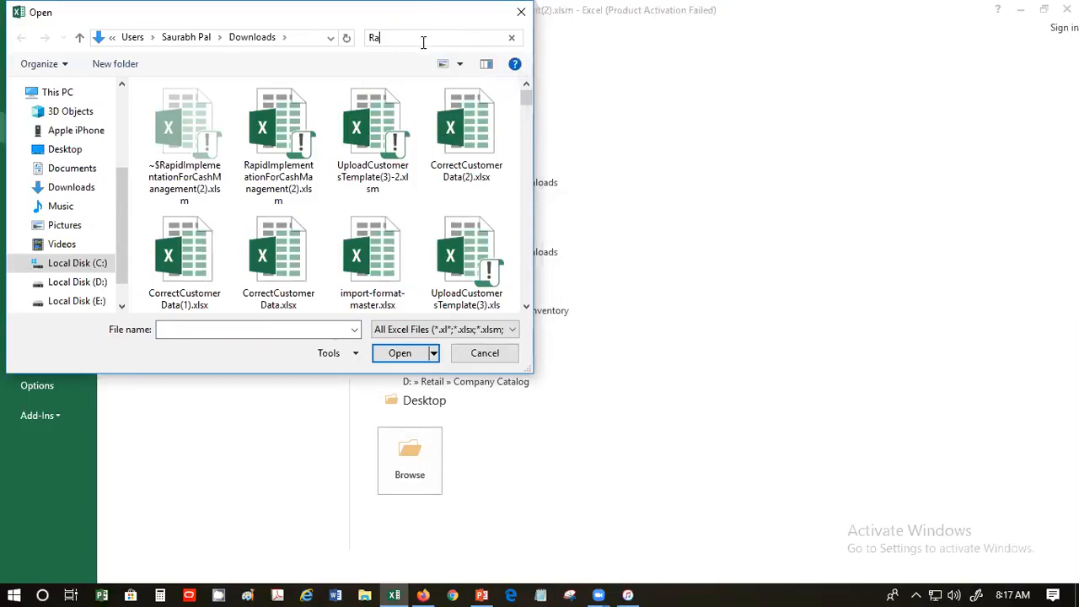
type("pi")
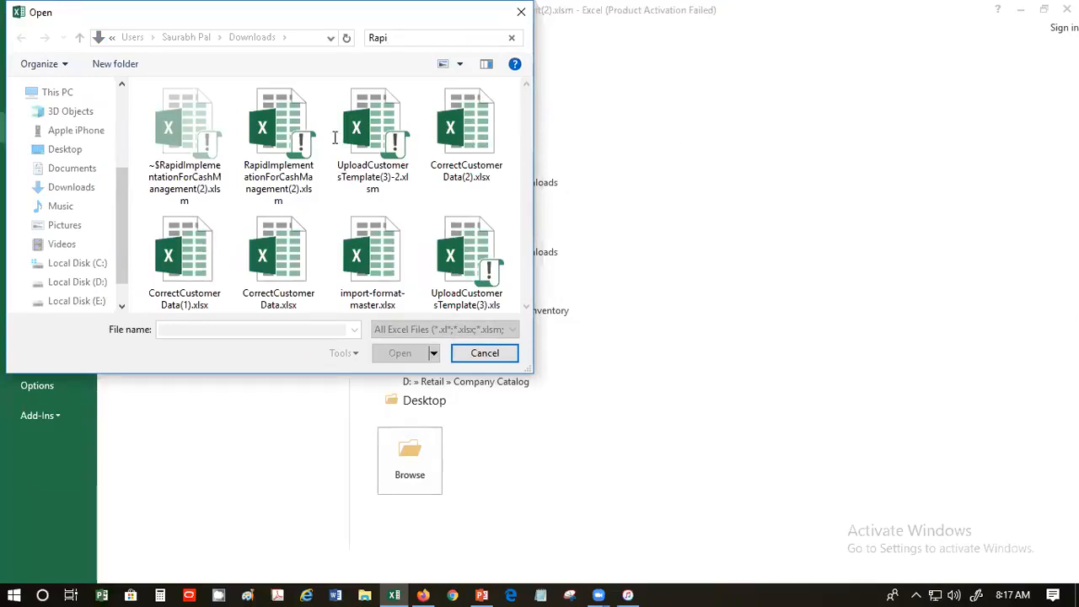
left_click(379, 40)
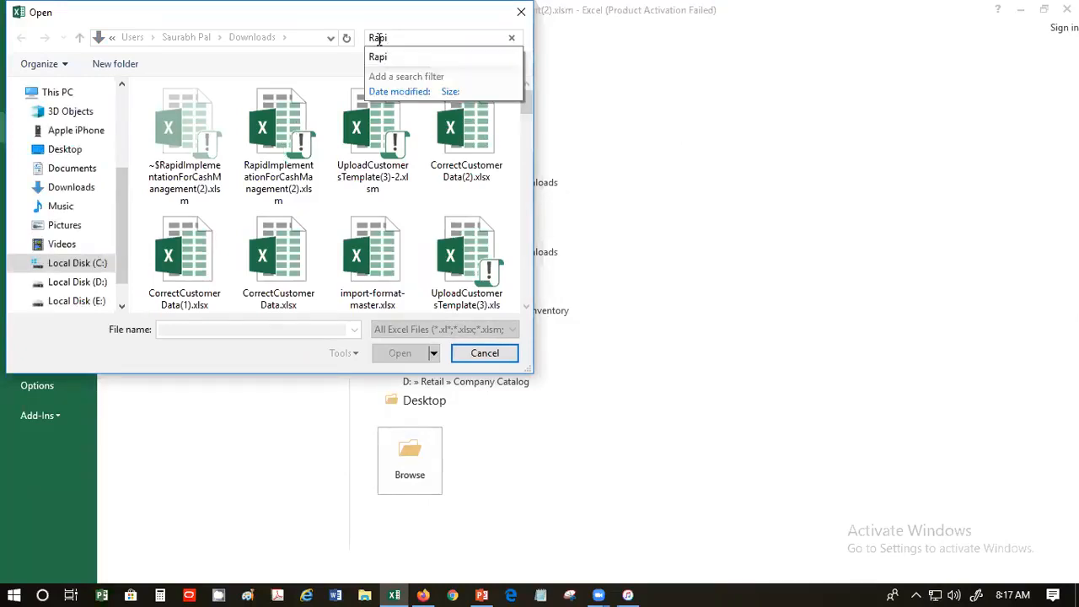
left_click(305, 66)
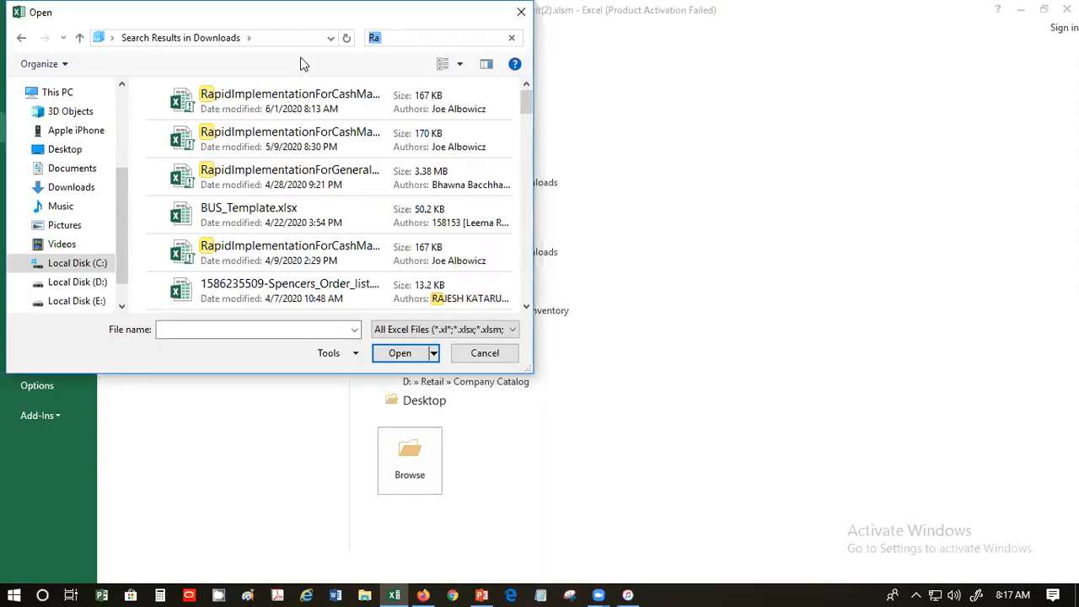
left_click(331, 144)
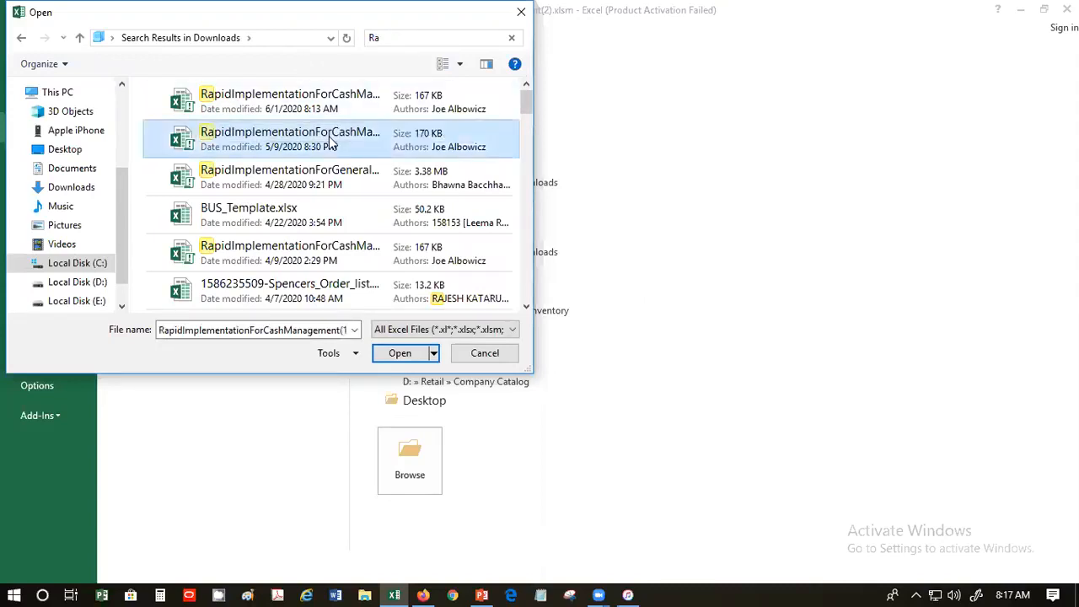
double_click(331, 144)
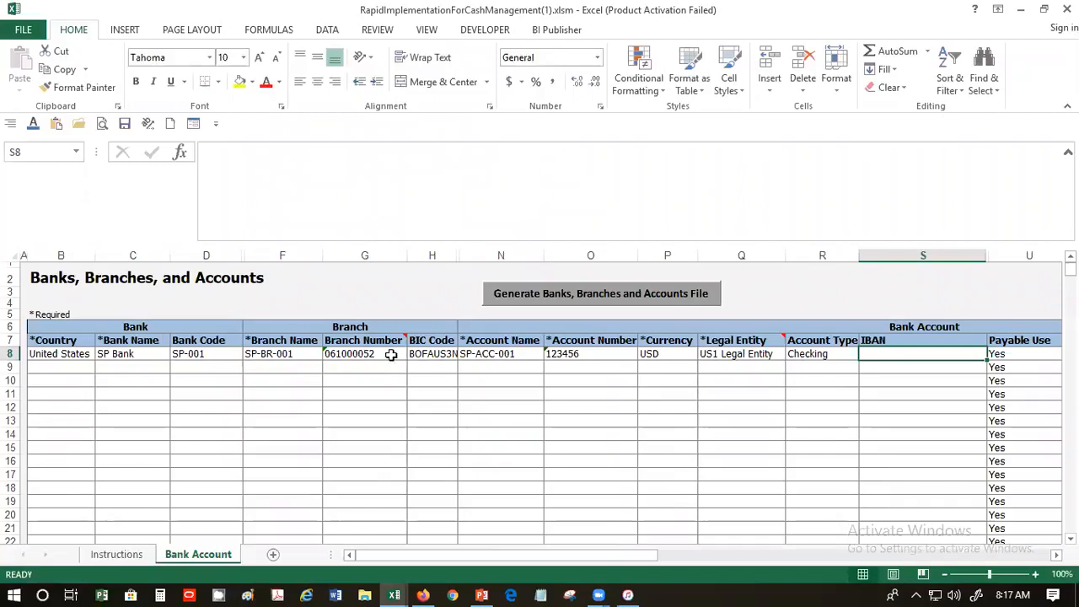
Copy the branch number 061000052 from row 8 of RapidImplementationForCashManagement(1).xlsm
left_click(343, 353)
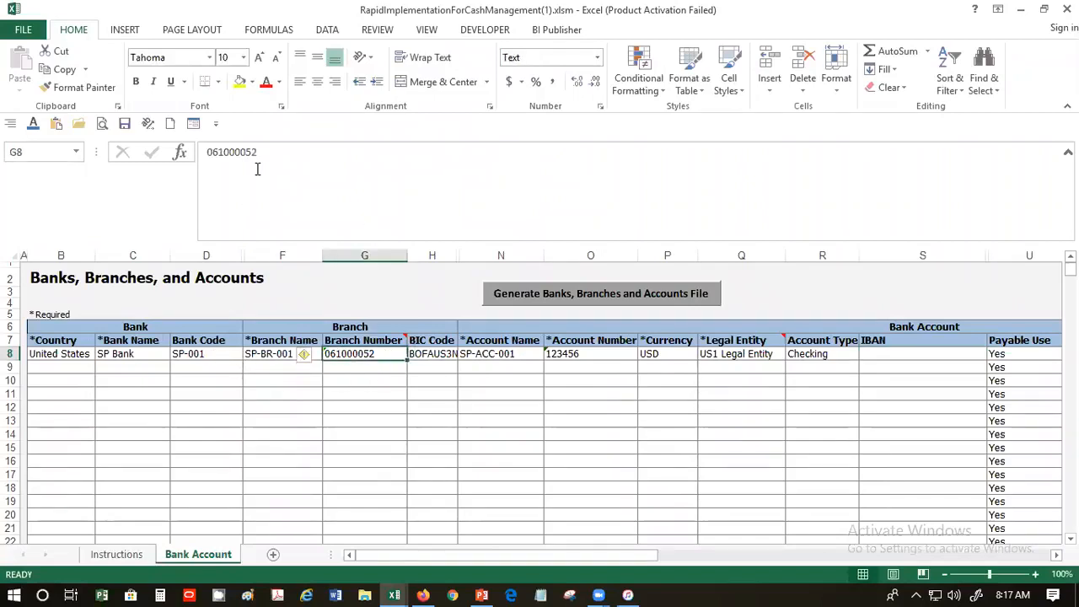
left_click_drag(261, 151, 141, 152)
key("ctrl+c")
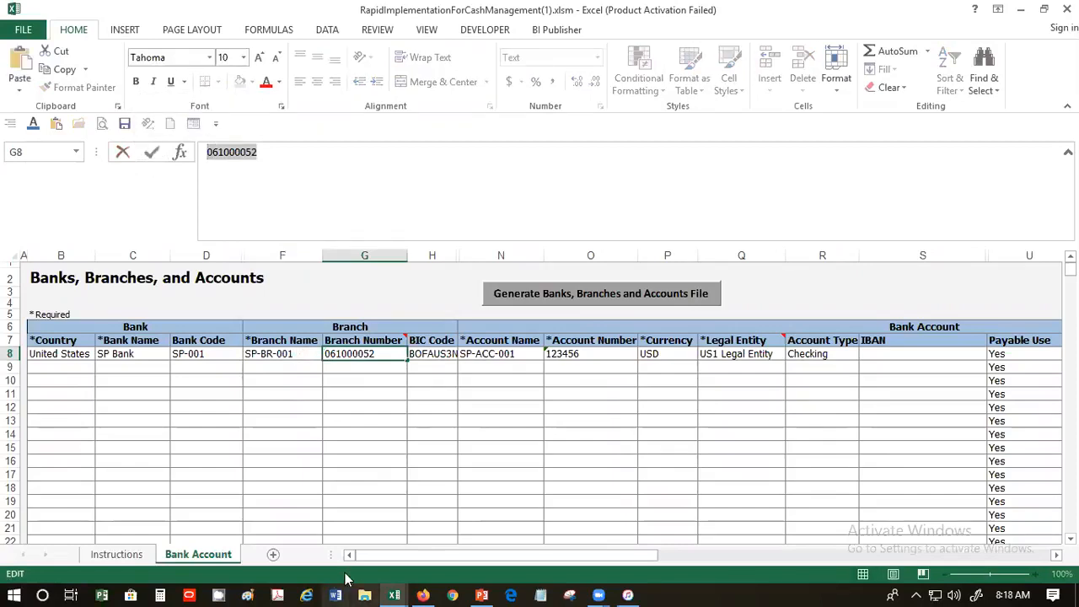
Switch to RapidImplementationForCashManagement(2).xlsm and replace the branch number in row 8 with the copied 061000052
left_click(394, 594)
left_click(333, 524)
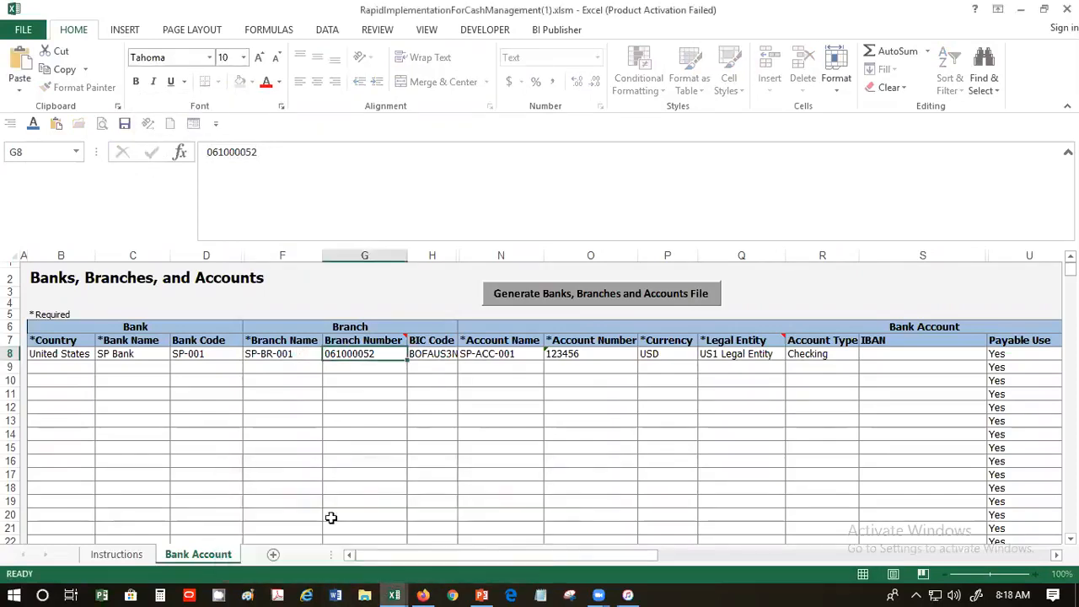
left_click(210, 353)
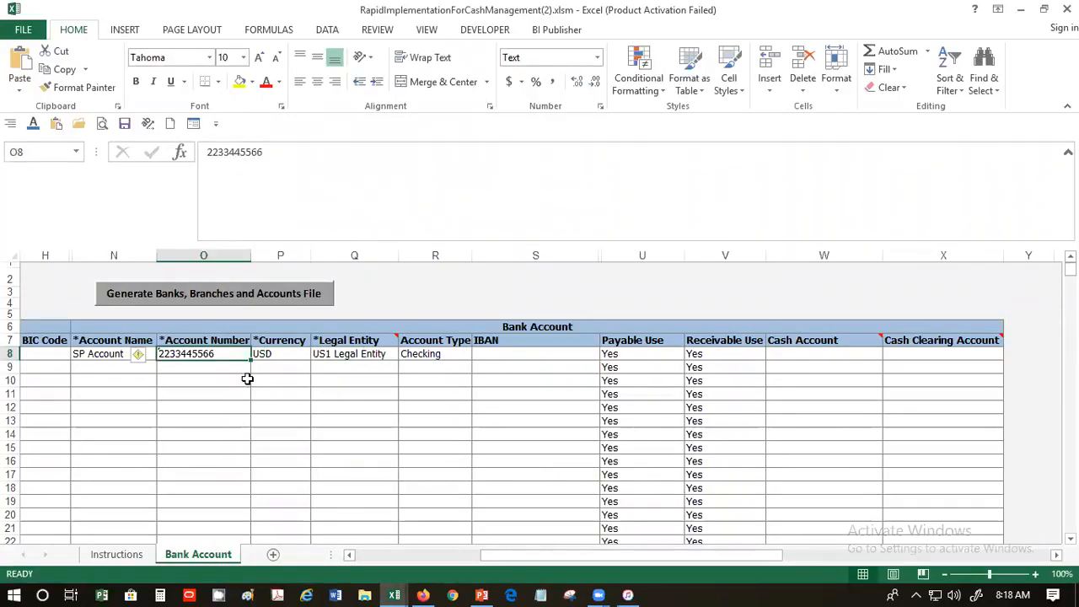
key("Left")
key("Left")
key("Left")
key("Left")
key("Left")
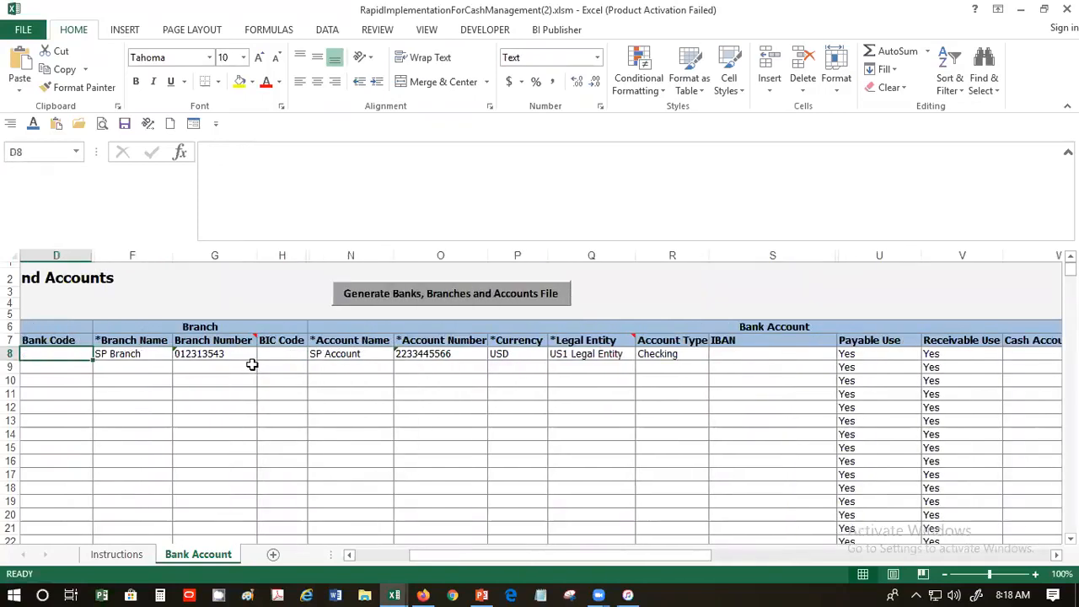
left_click(239, 355)
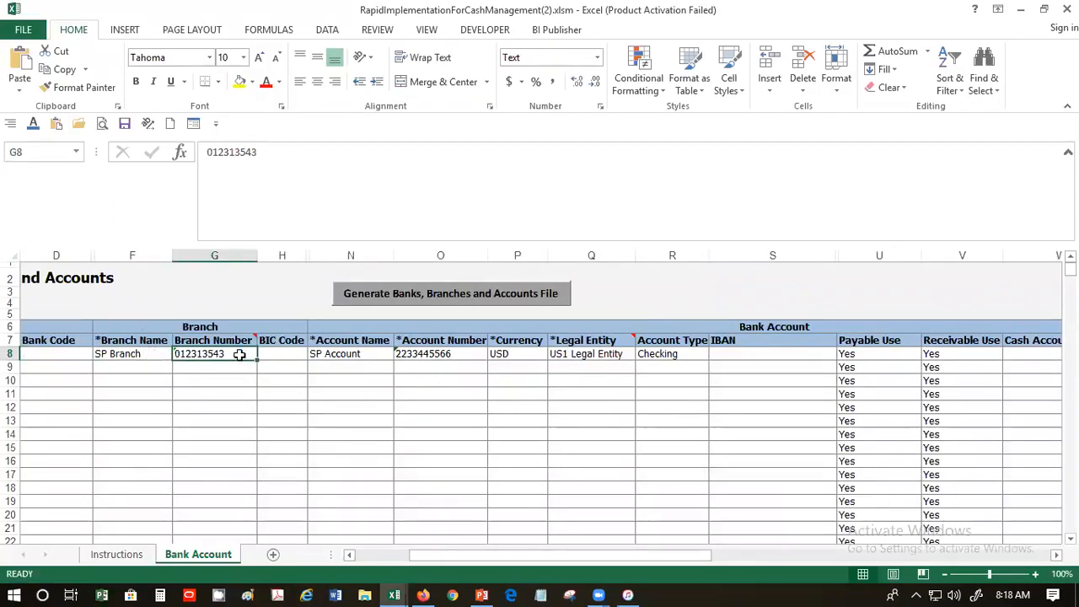
key("ctrl+v")
left_click(233, 404)
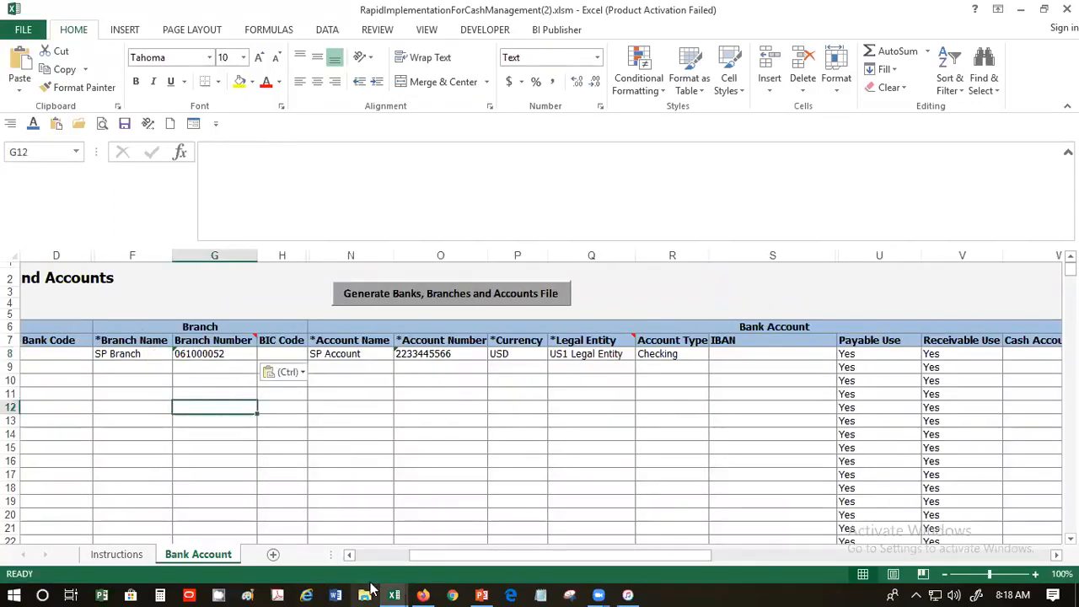
Switch to RapidImplementationForCashManagement(1).xlsm and copy the BIC code BOFAUS3N from row 8
left_click(393, 594)
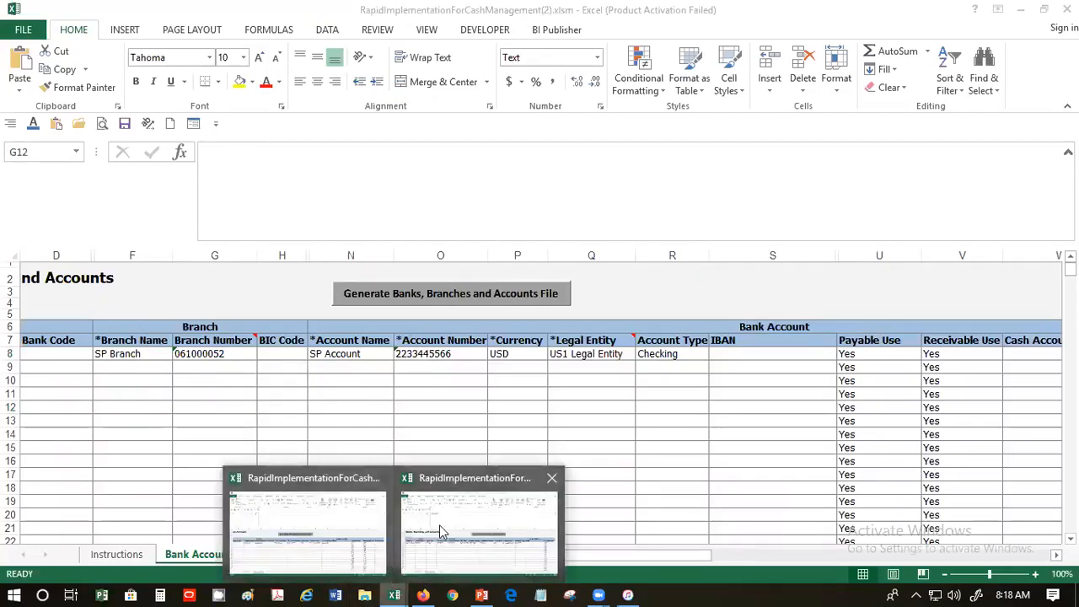
left_click(439, 524)
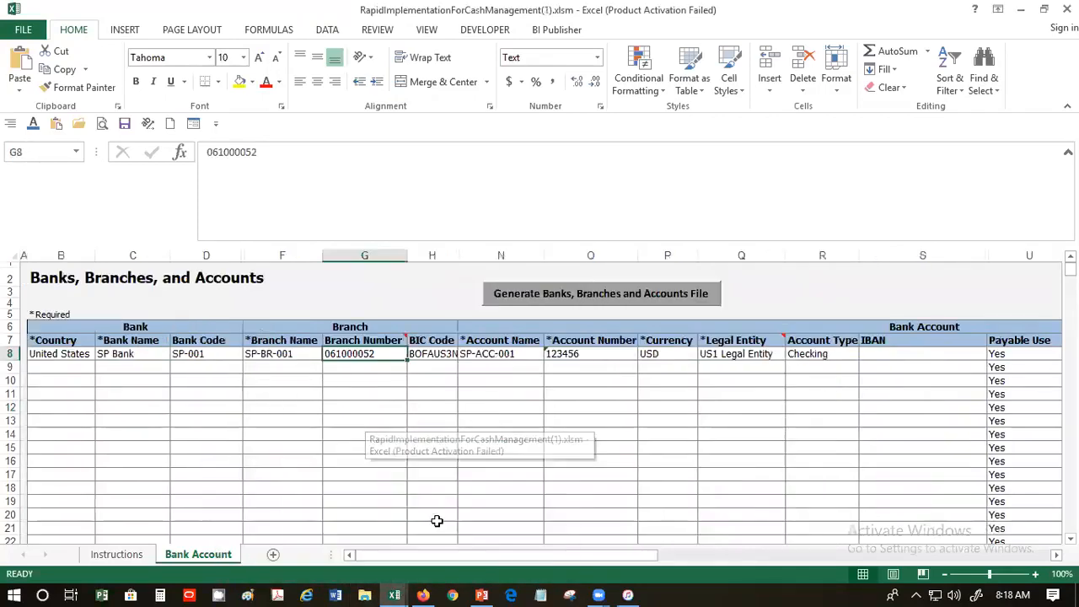
left_click(429, 353)
left_click_drag(259, 151, 209, 148)
key("ctrl+c")
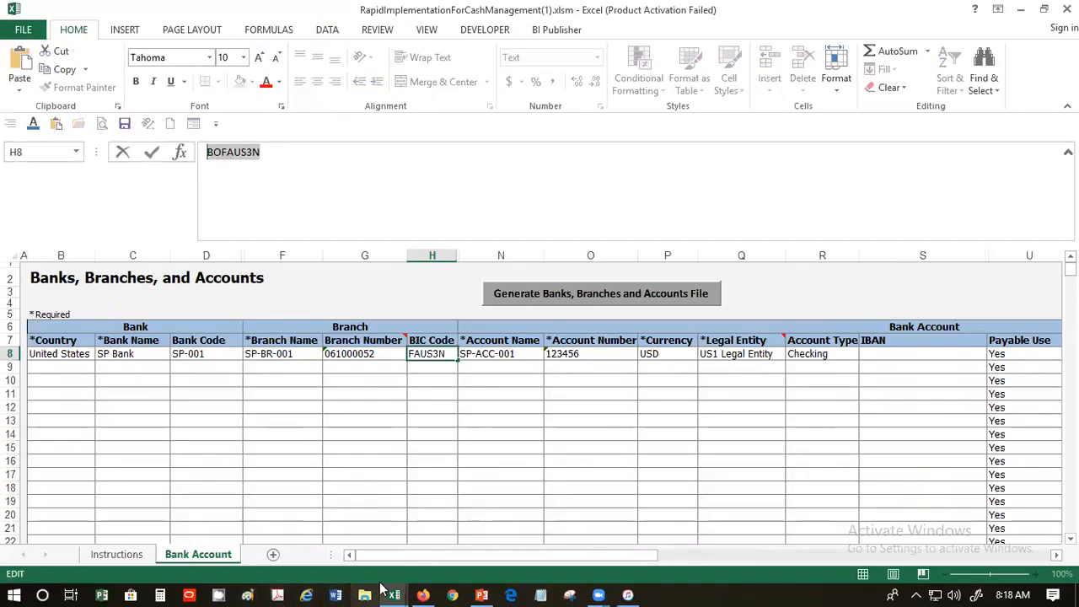
Paste the BIC code BOFAUS3N into the BIC Code cell of row 8 in RapidImplementationForCashManagement(2).xlsm
mouse_move(391, 590)
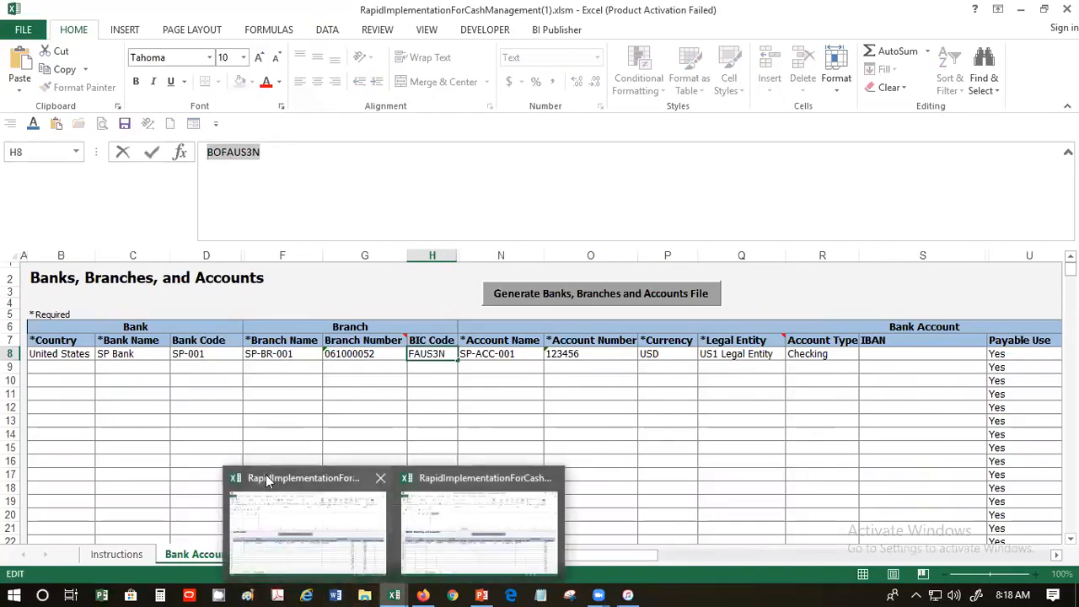
left_click(281, 522)
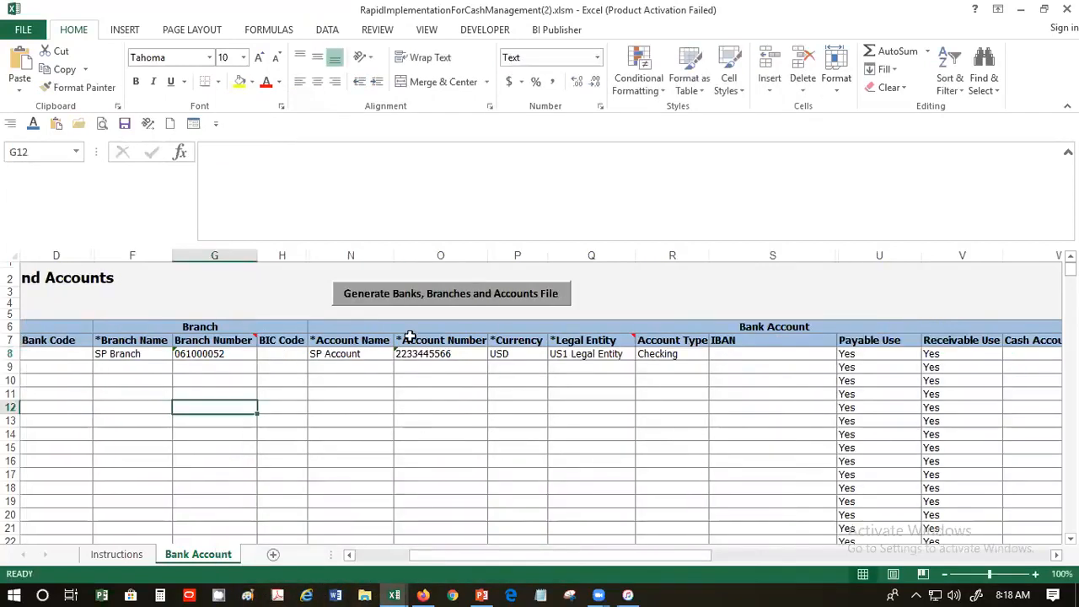
left_click(274, 354)
key("ctrl+v")
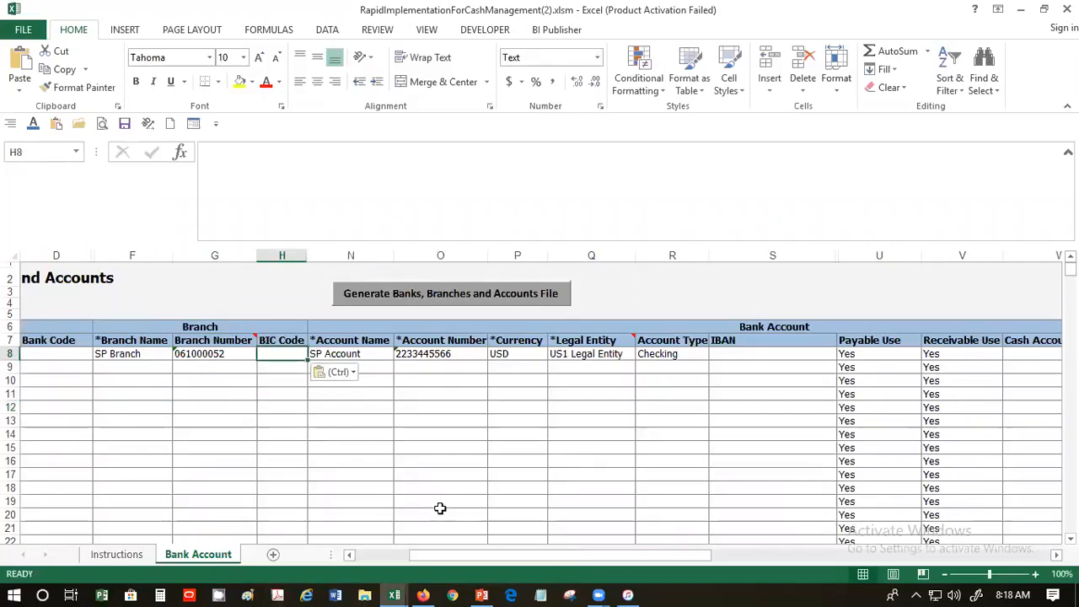
key("Tab")
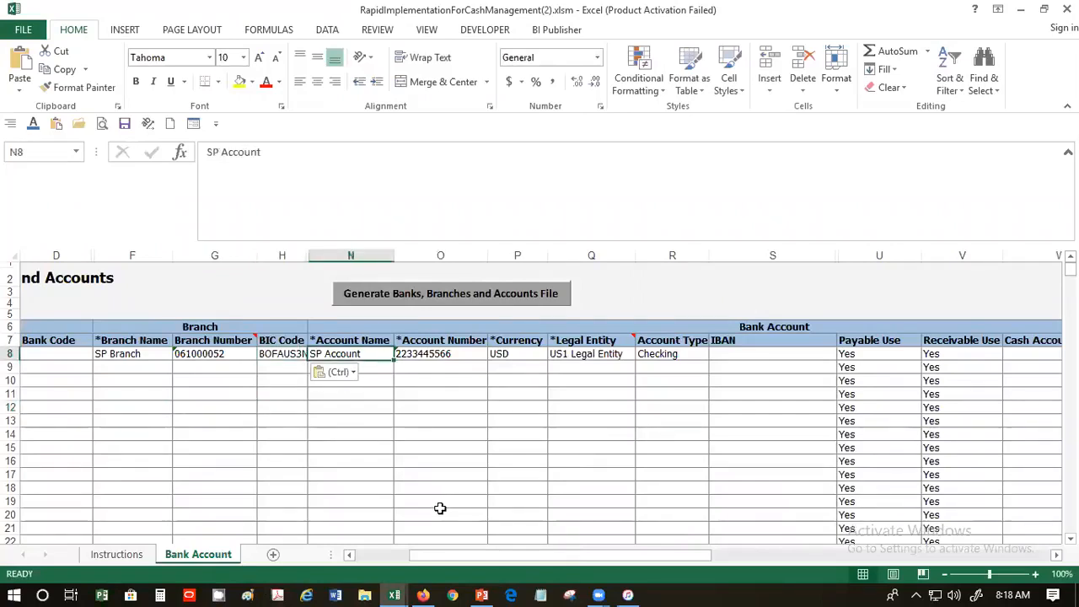
Copy the Cash Account and Cash Clearing Account values from row 8 of RapidImplementationForCashManagement(1).xlsm
left_click(393, 588)
left_click(447, 556)
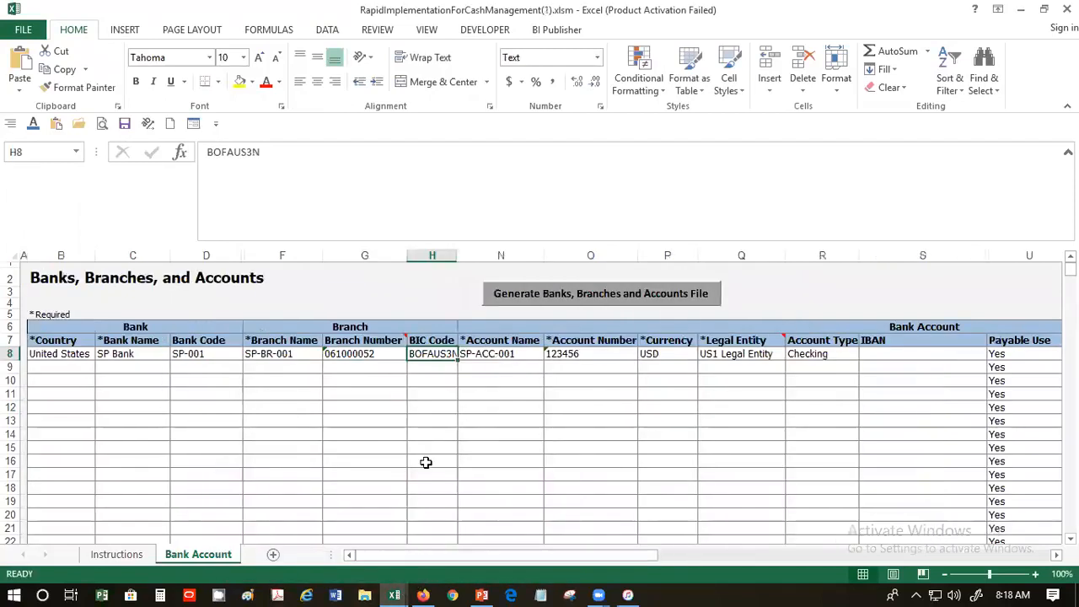
left_click(480, 355)
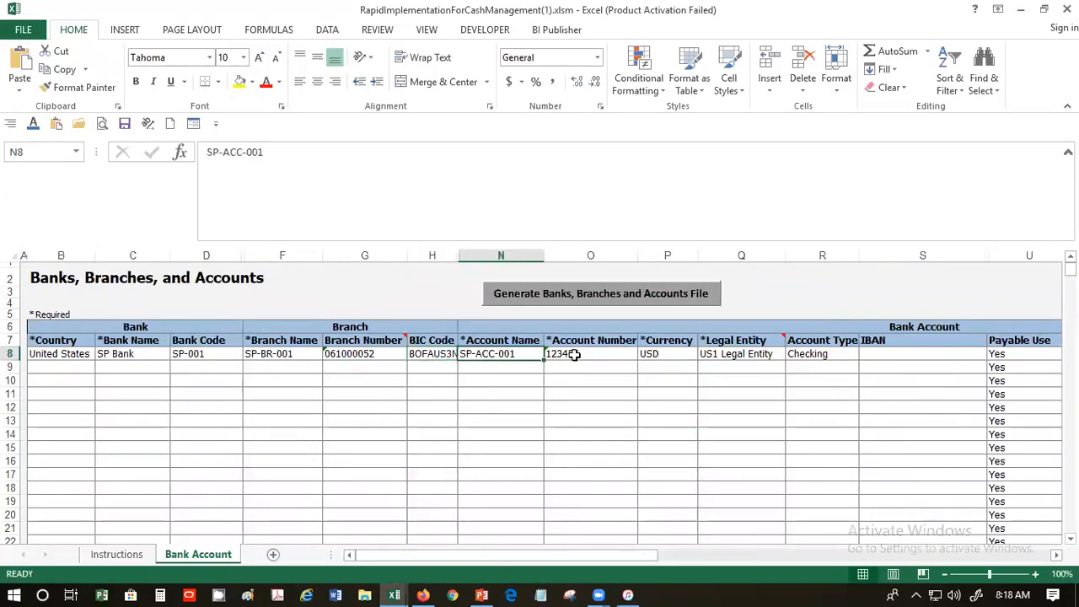
left_click(573, 356)
left_click(730, 354)
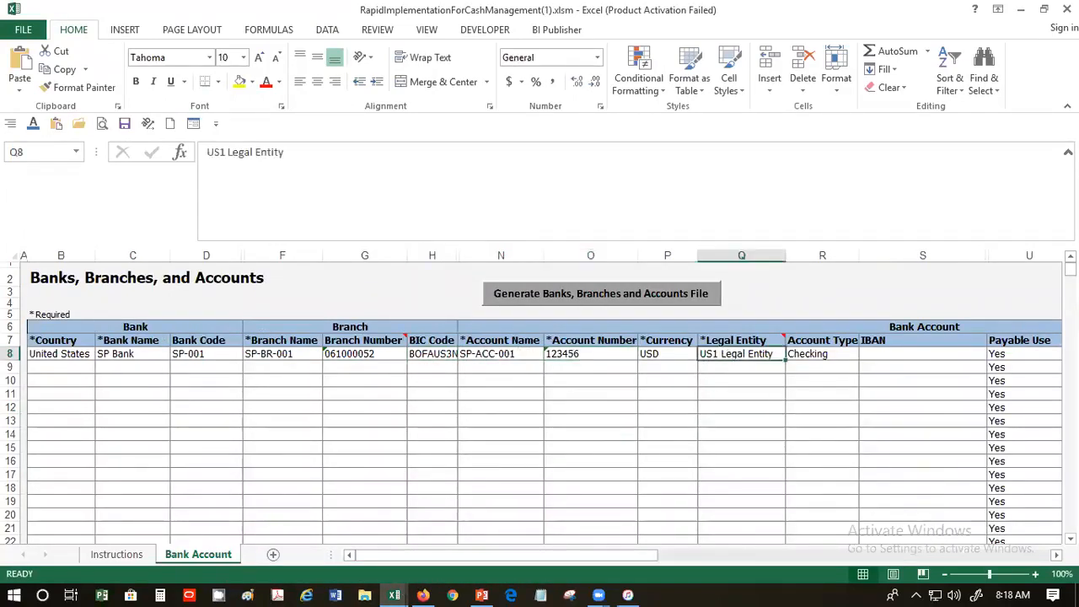
scroll(1048, 544, "right", 6)
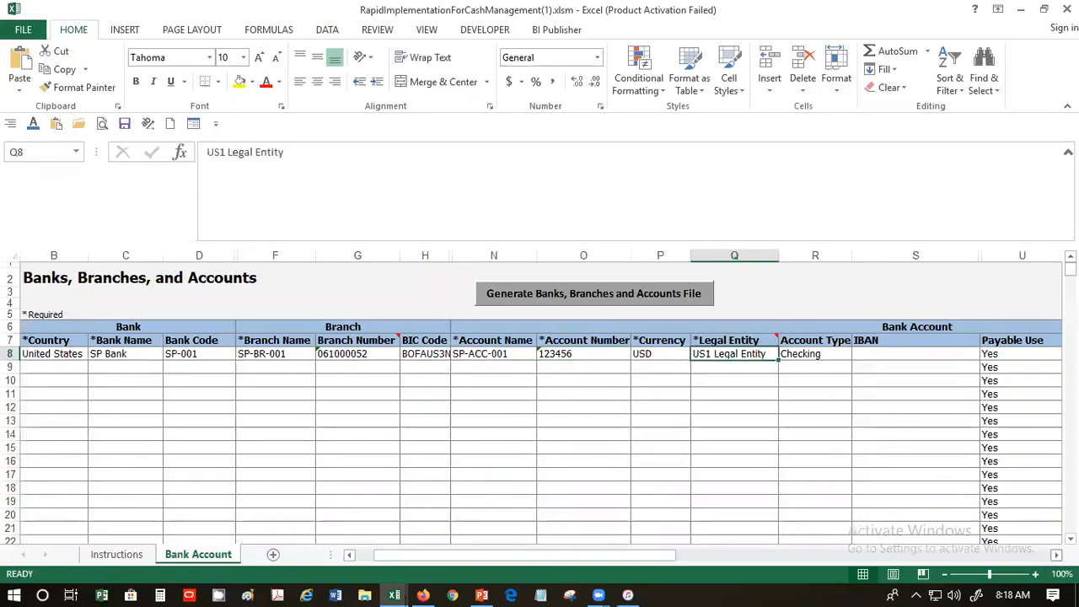
left_click_drag(780, 354, 855, 354)
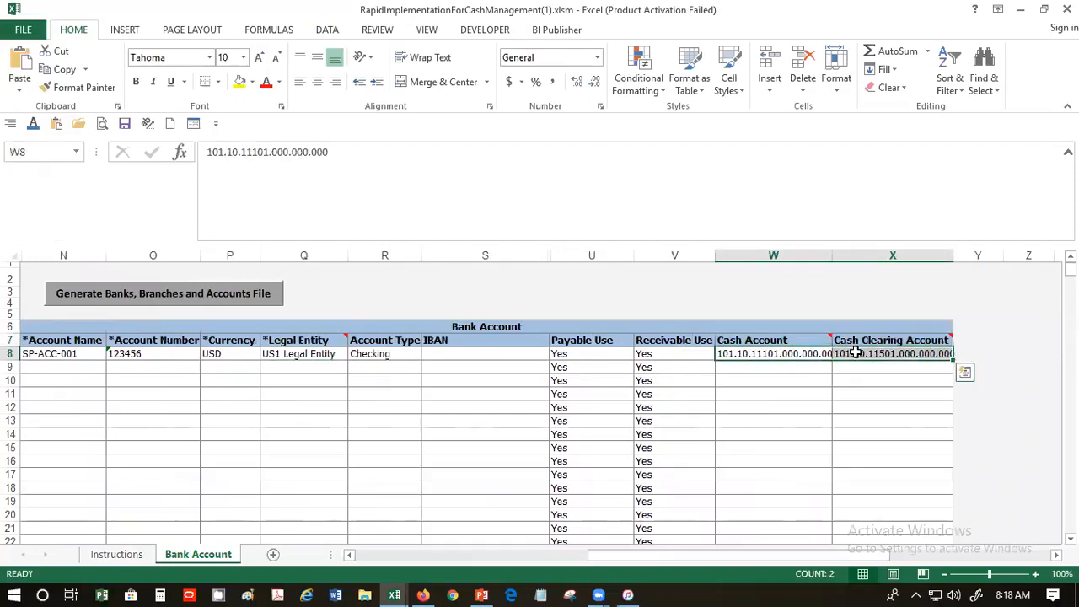
key("ctrl+c")
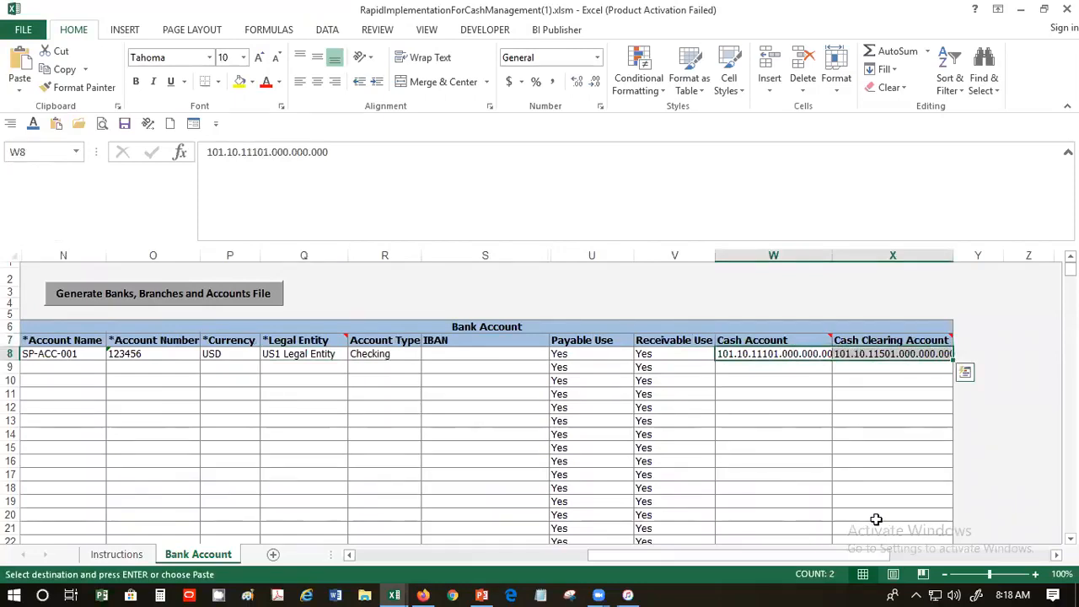
Paste the copied cash and cash clearing accounts into row 8 of RapidImplementationForCashManagement(2).xlsm, starting at cell W8
left_click(393, 594)
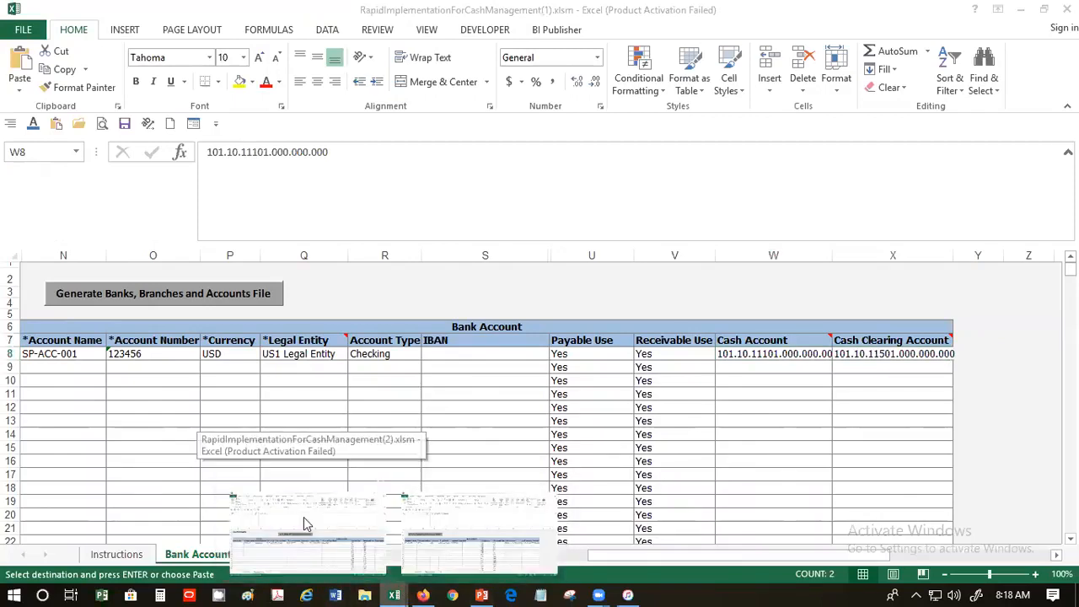
left_click(303, 517)
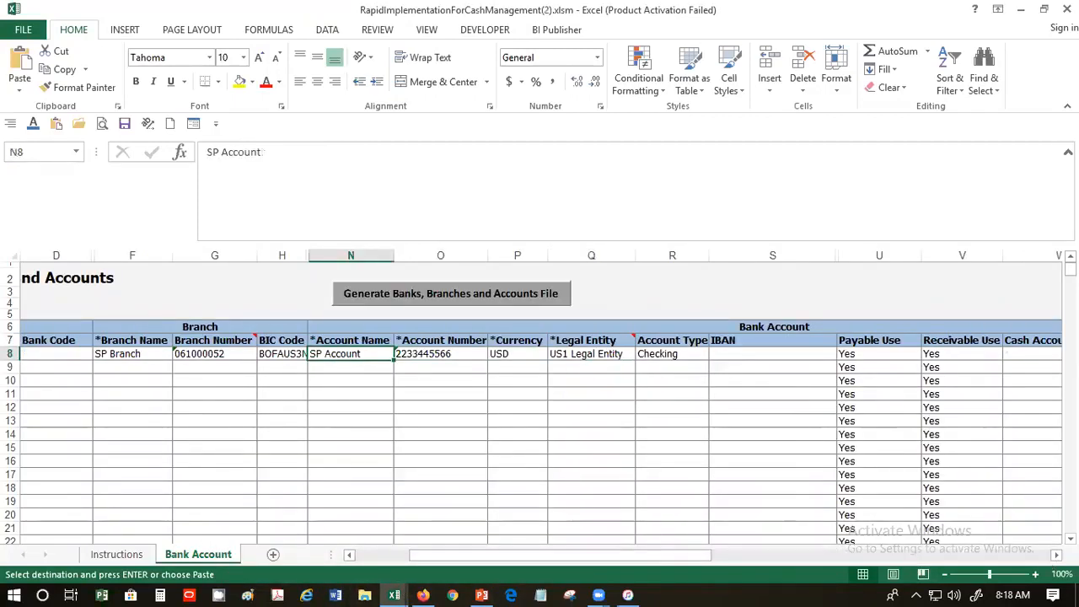
scroll(784, 402, "right", 5)
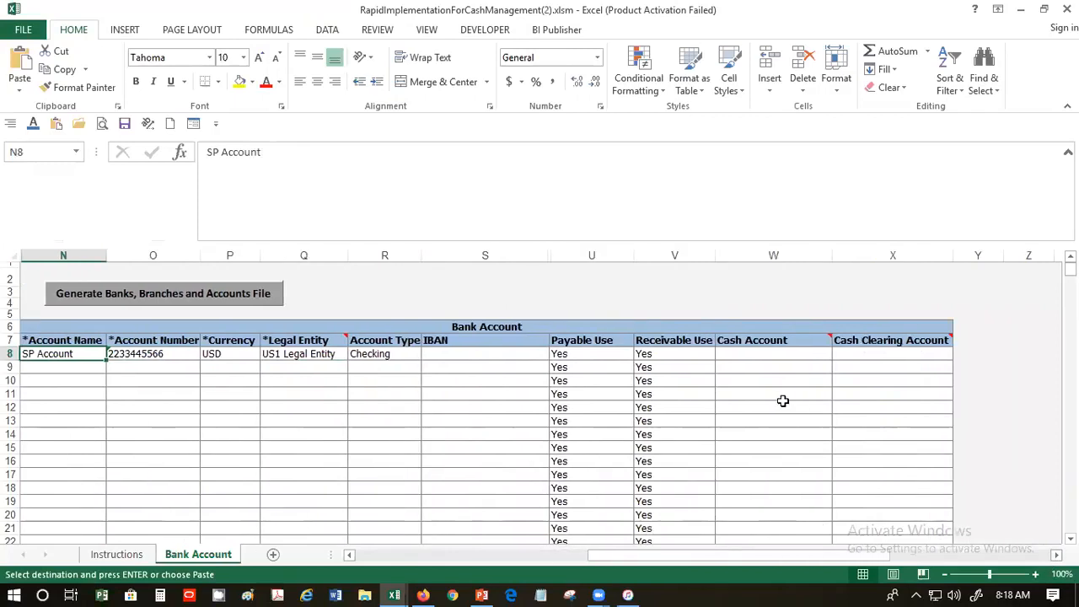
left_click(791, 354)
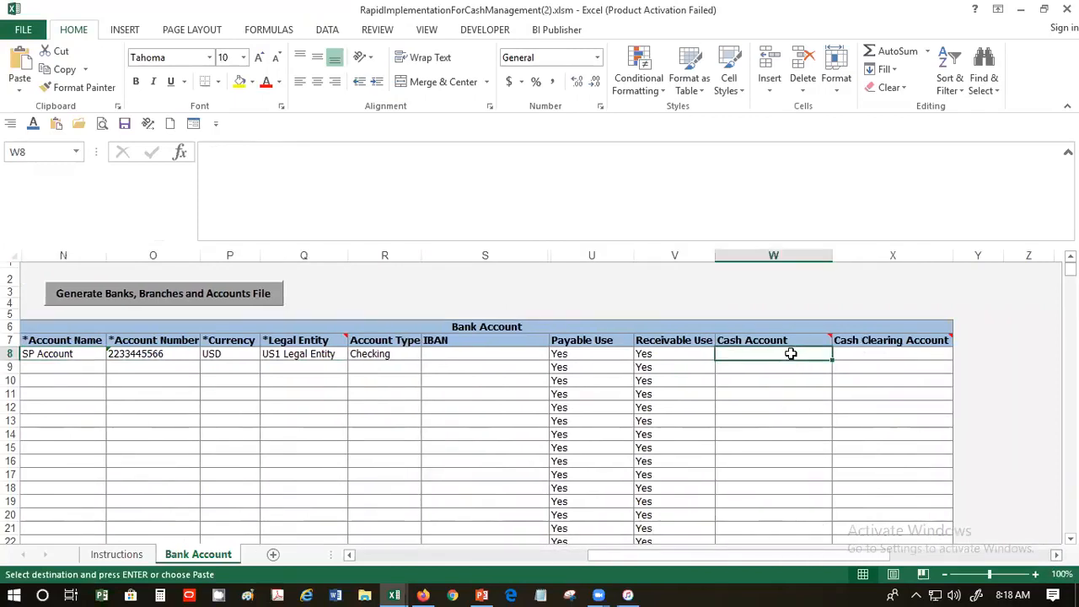
key("ctrl+v")
left_click(775, 378)
left_click(775, 353)
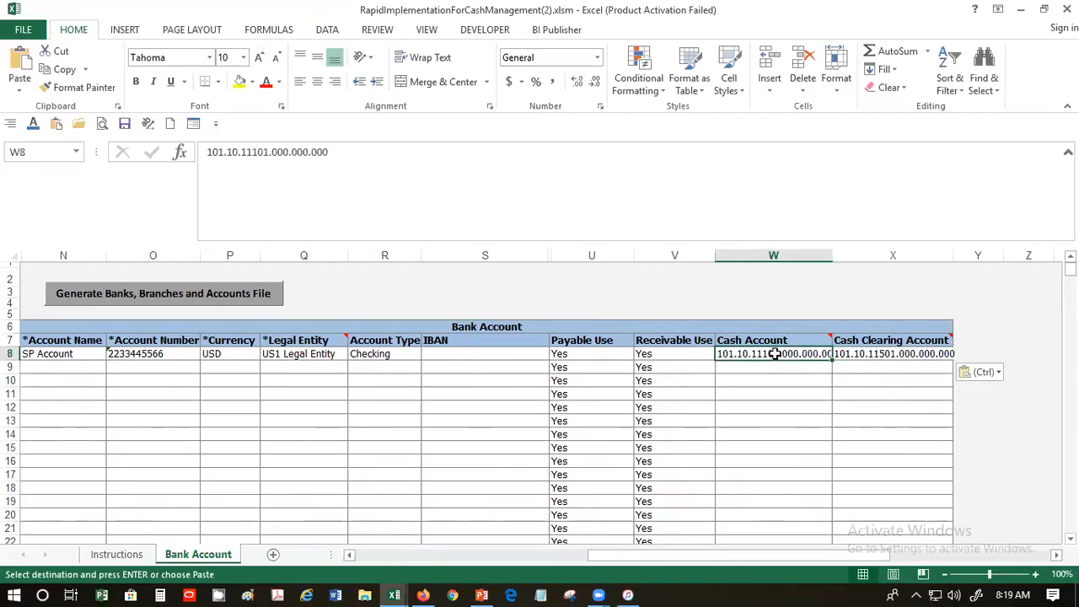
Save the workbook and generate the banks, branches and accounts file as CE_RAPID_IMPLEMENTATION.xml in the Downloads folder
left_click(124, 125)
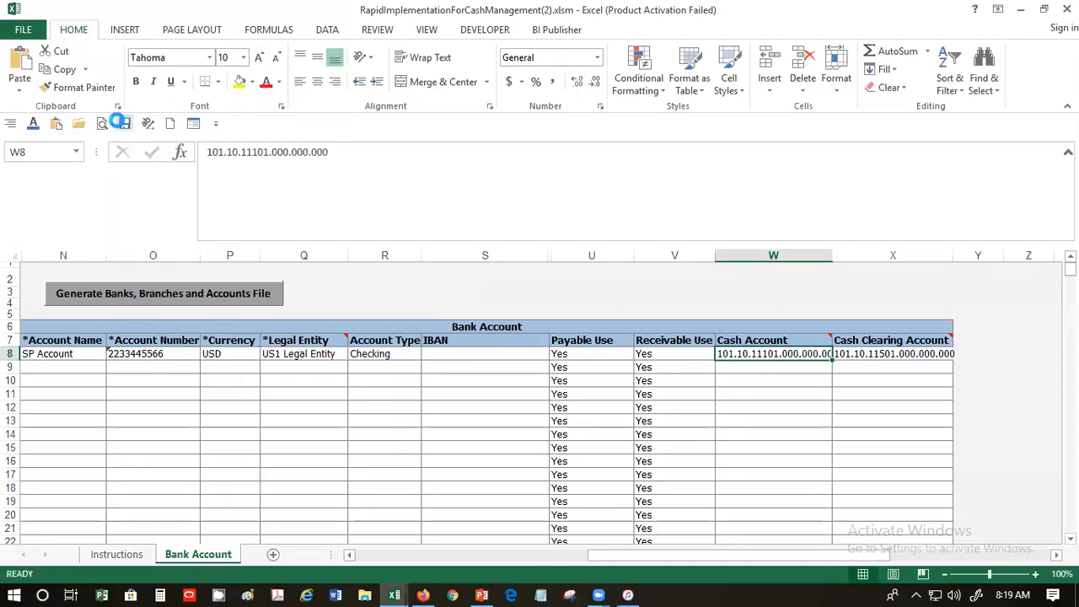
left_click(187, 297)
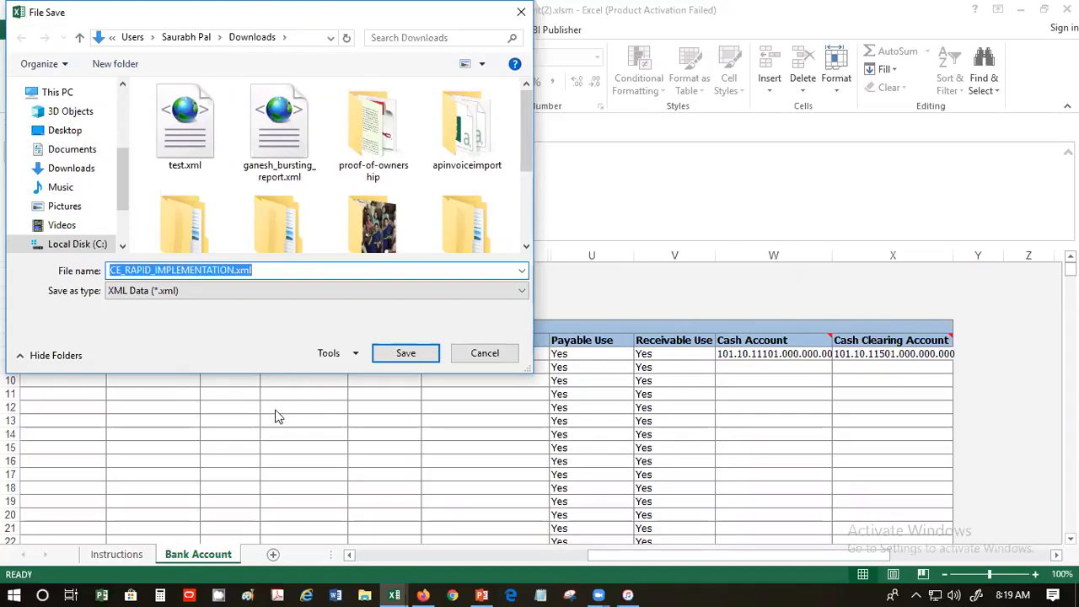
left_click(413, 354)
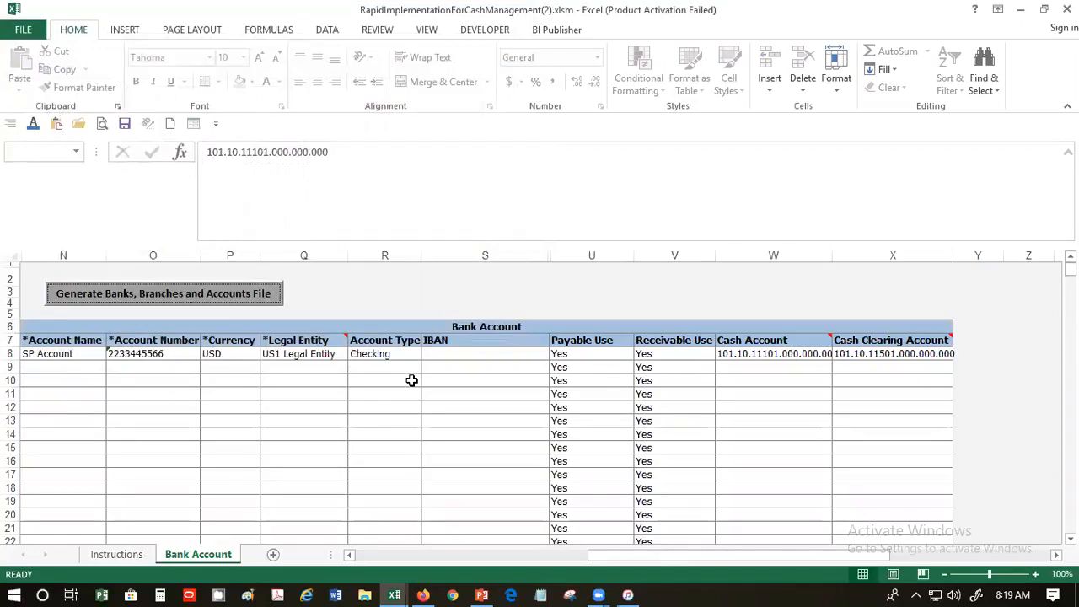
Compare the bank and branch columns of row 8 between the (2) workbook and the (1) workbook, then return to (2)
left_click(397, 558)
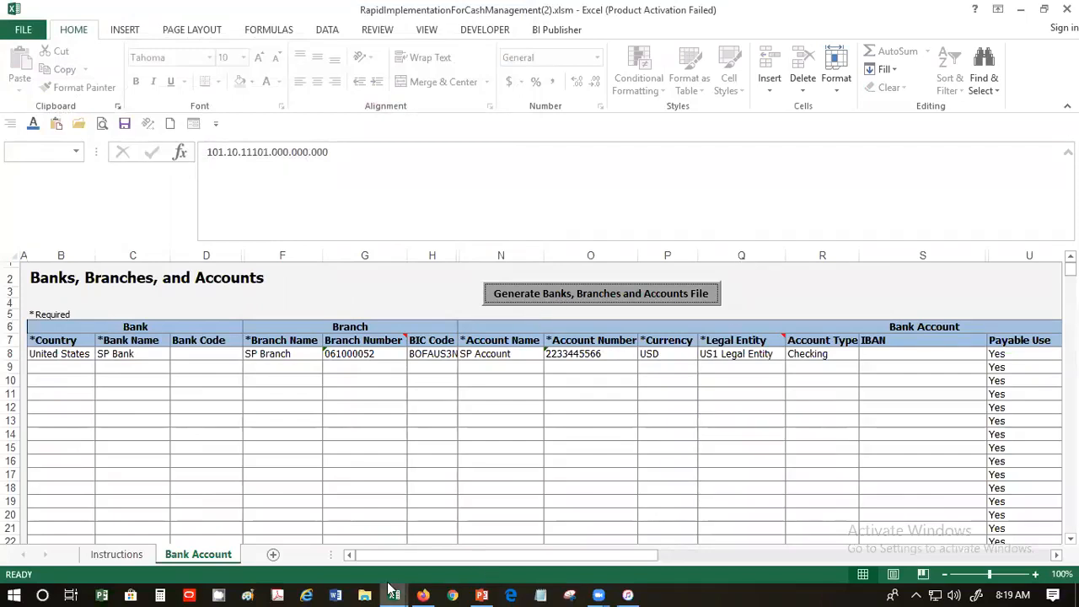
left_click(394, 593)
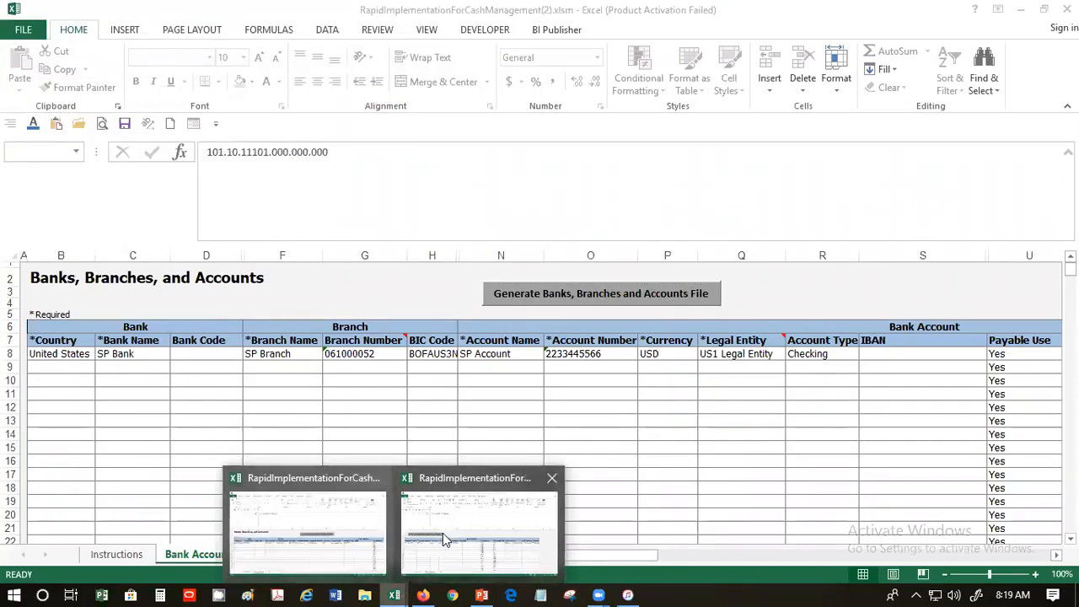
left_click(412, 537)
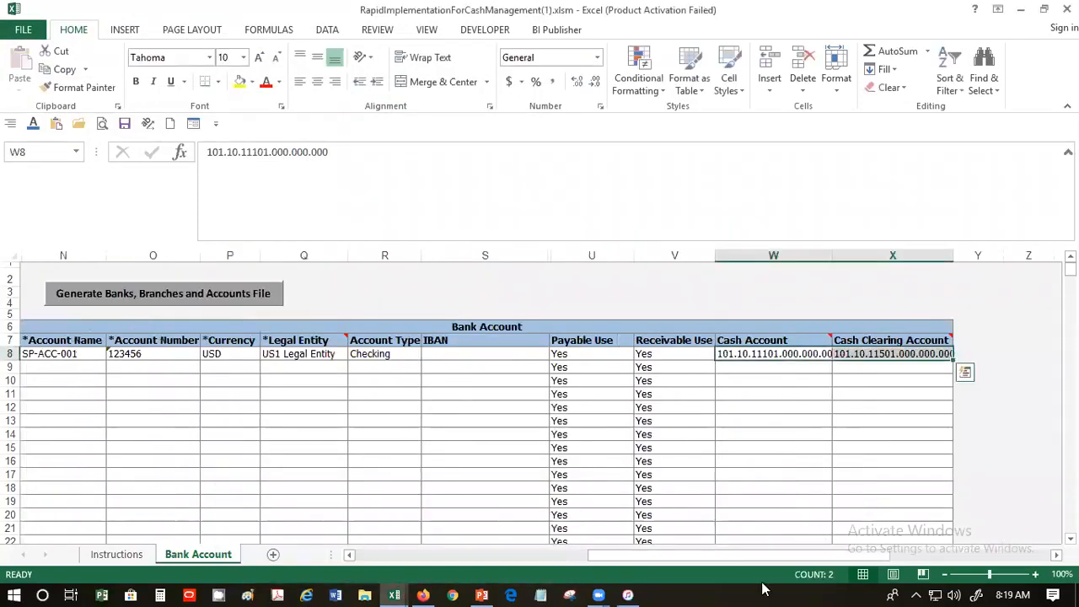
left_click_drag(757, 555, 496, 558)
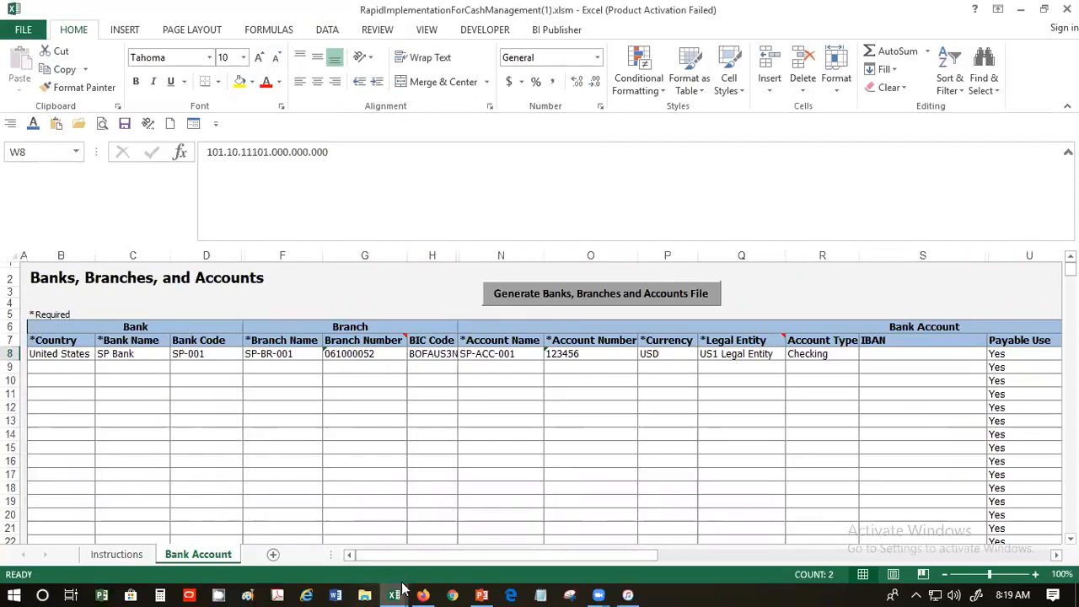
mouse_move(395, 595)
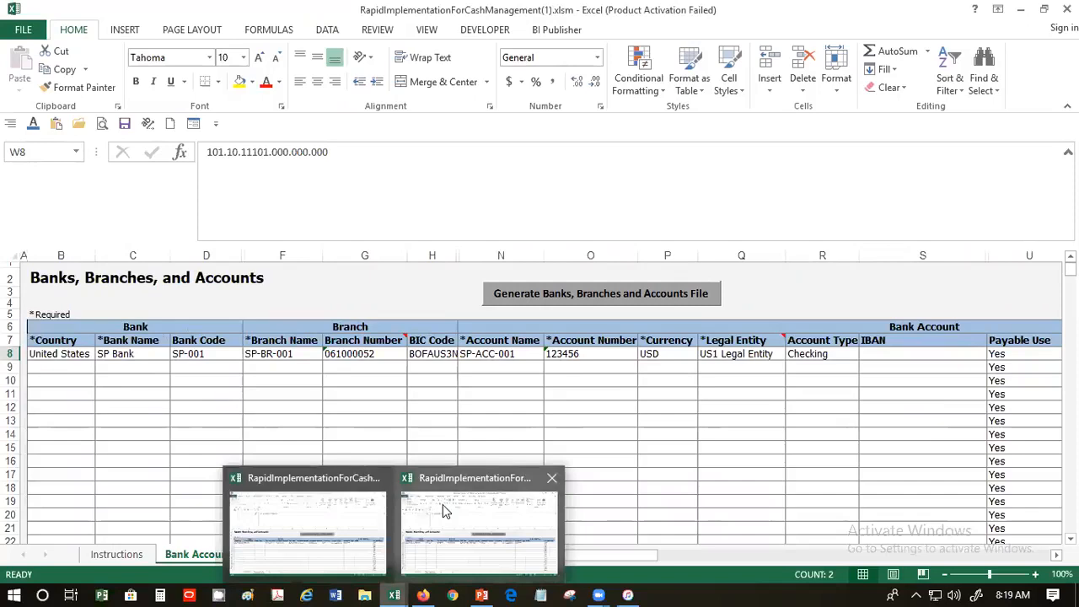
left_click(439, 512)
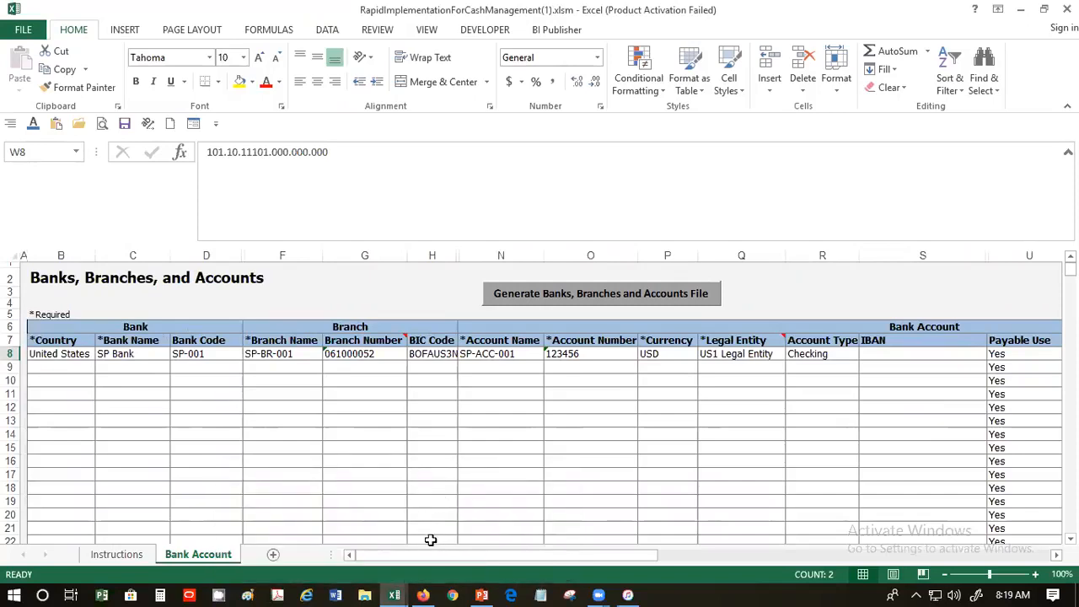
left_click(395, 595)
left_click(261, 516)
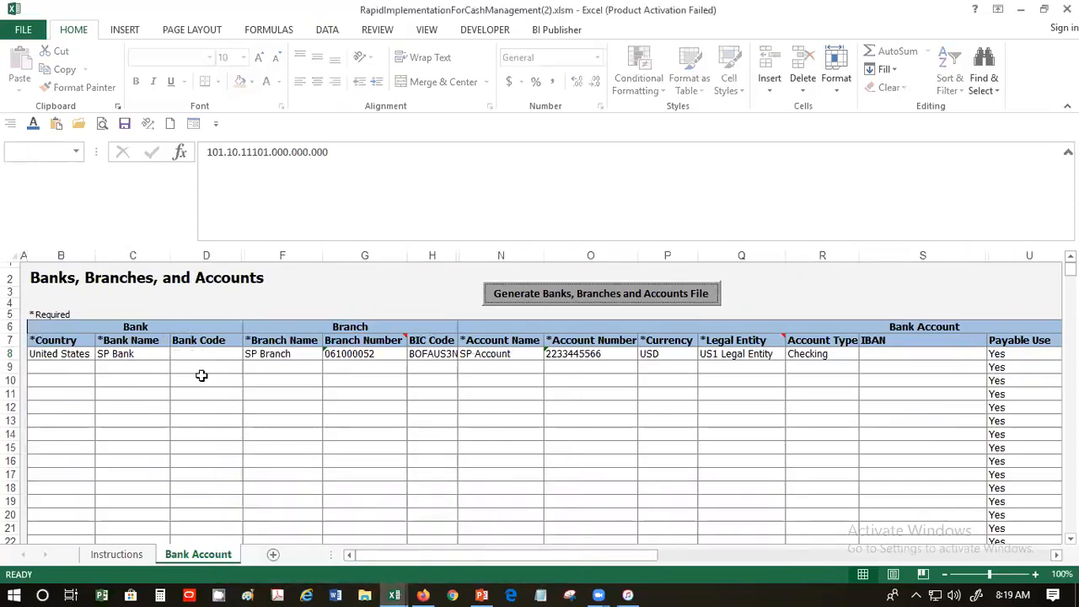
Fill the country, bank, branch and BIC values in B8:H8 down into row 9
left_click(192, 369)
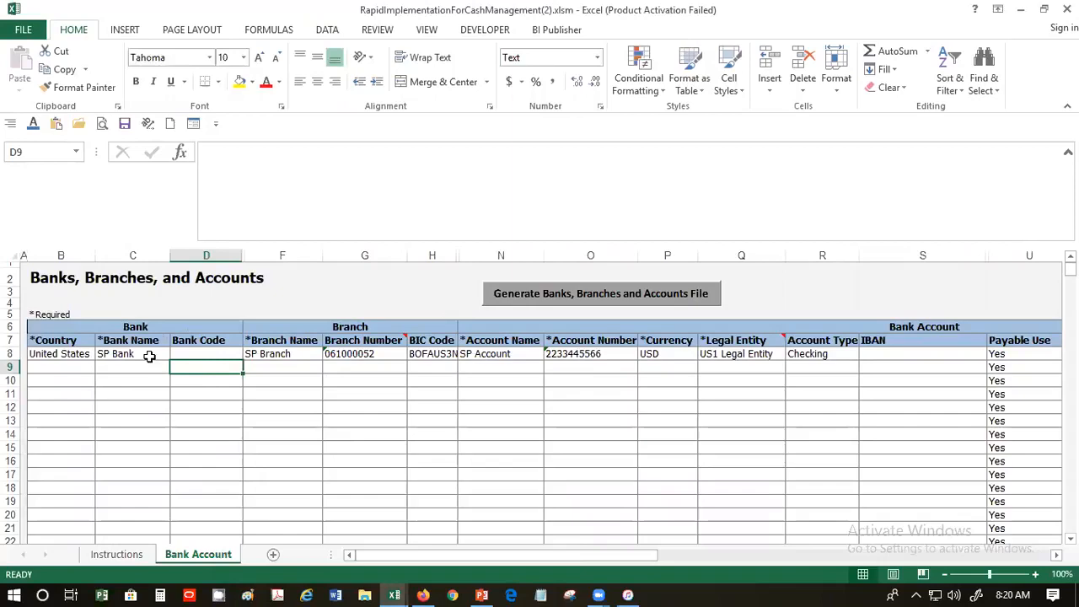
left_click_drag(73, 354, 440, 371)
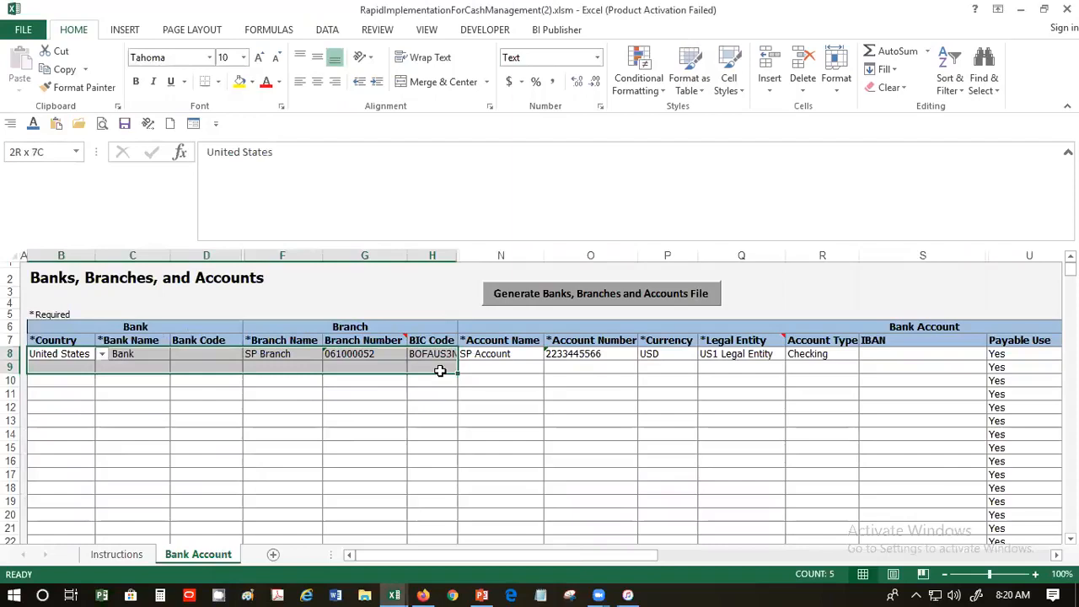
left_click_drag(440, 371, 439, 372)
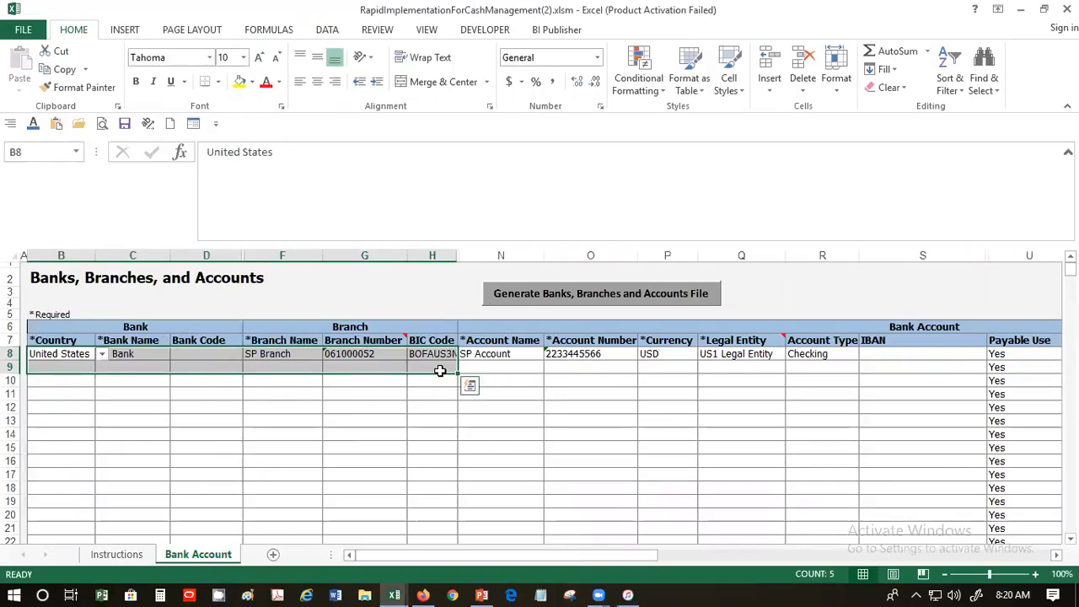
key("ctrl+d")
Enter SP Account2 as the account name in row 9
left_click(491, 369)
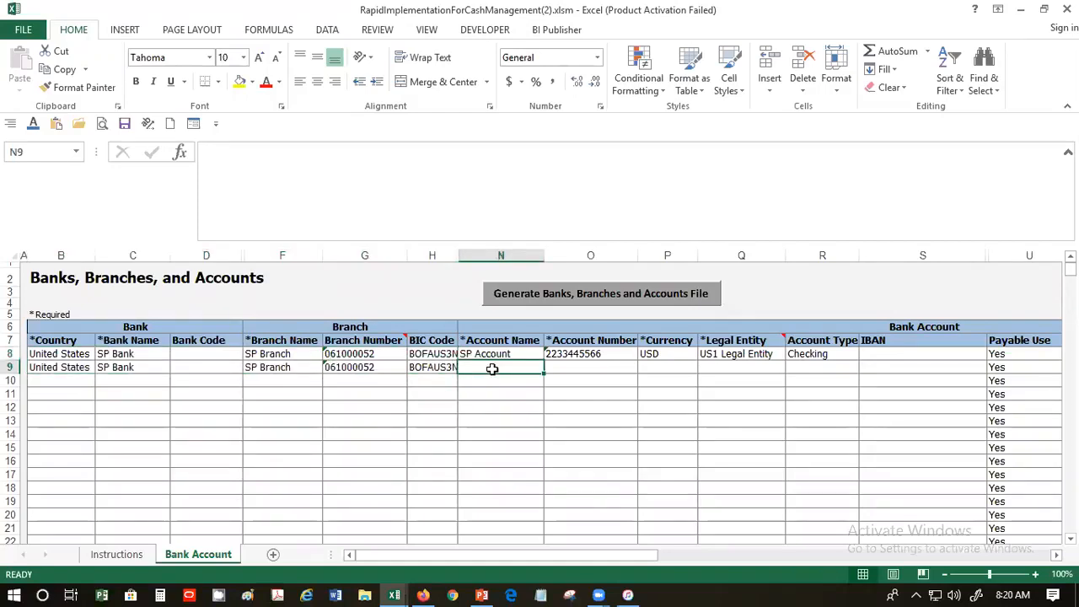
type("SP Account")
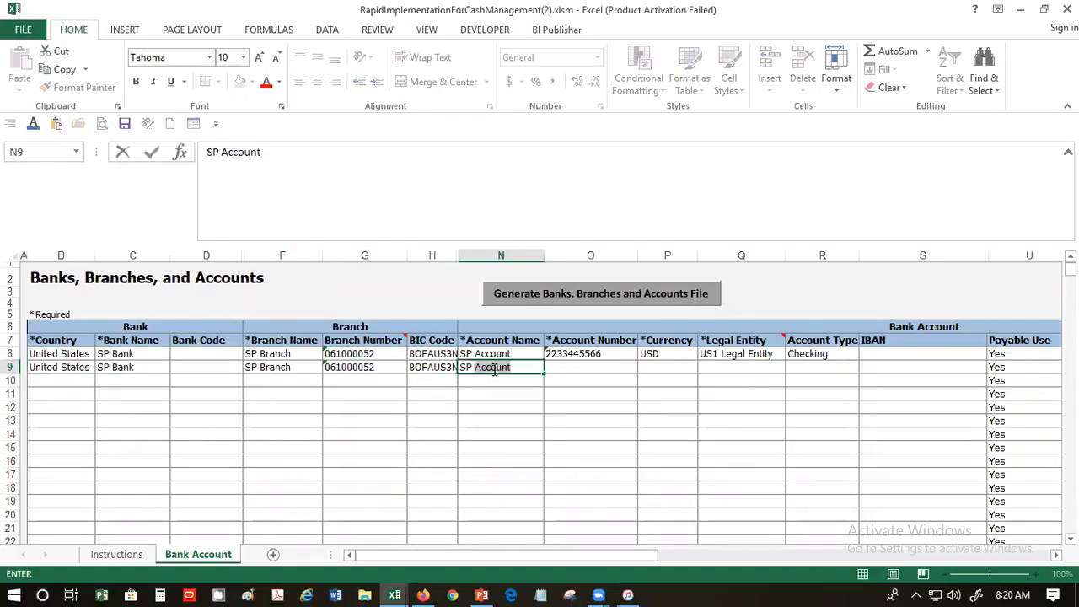
left_click(386, 152)
type("2")
key("Tab")
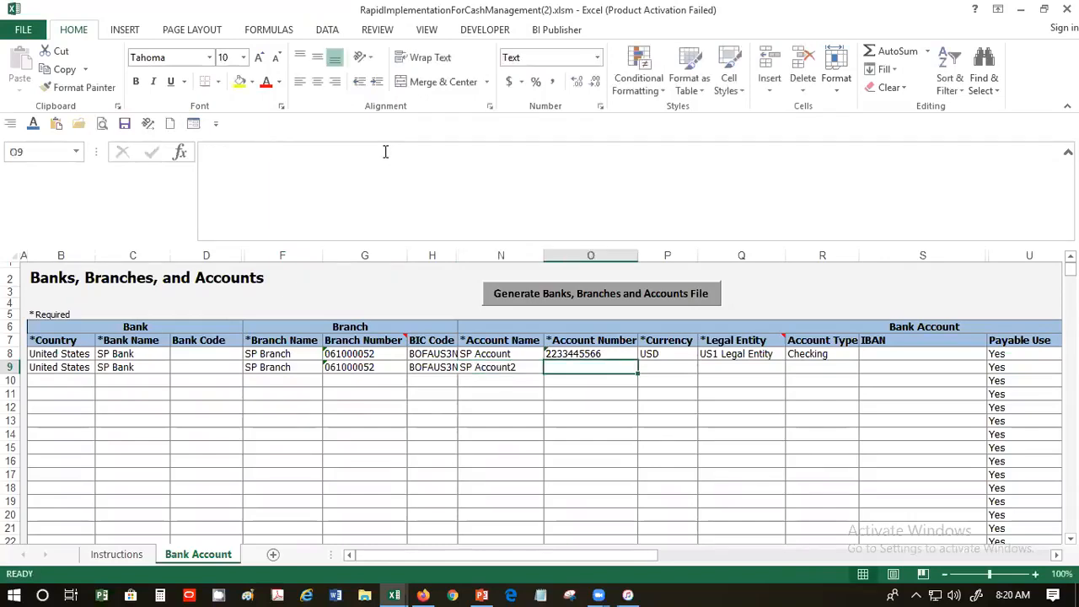
Fill the account number, currency, legal entity and account type values in O8:R8 down into row 9
left_click(589, 354)
left_click_drag(638, 354, 825, 366)
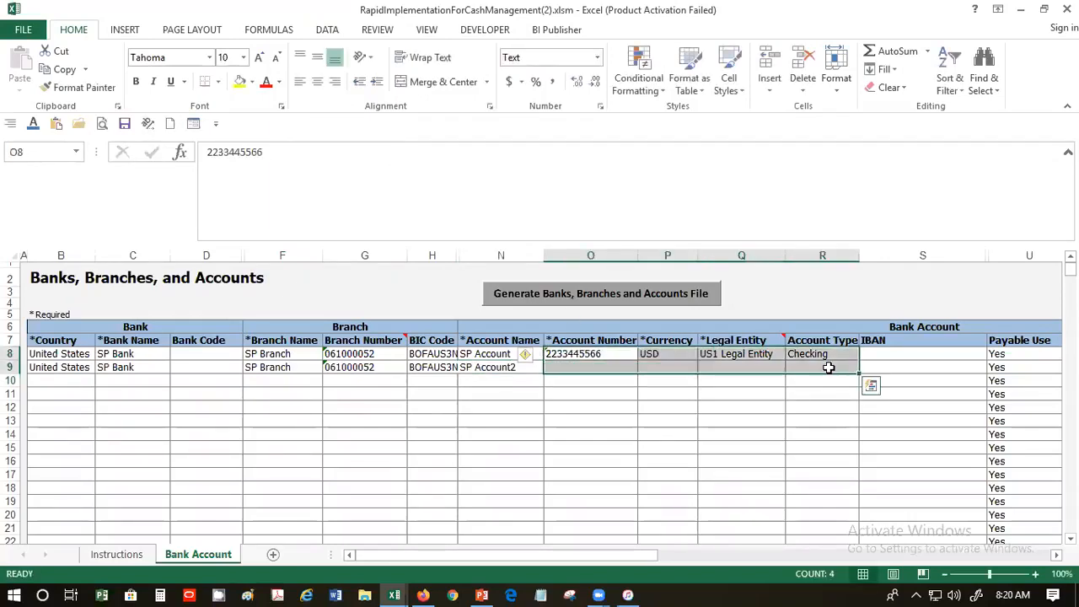
key("ctrl+d")
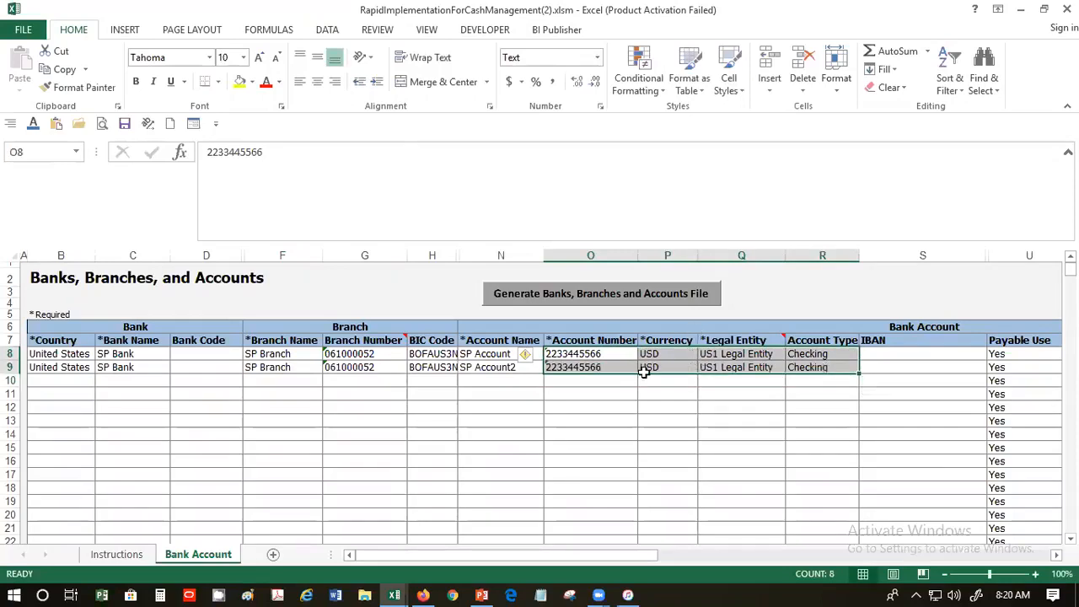
Give the second account its own account number in O9 by replacing the final digit with 9
left_click(615, 364)
left_click(385, 153)
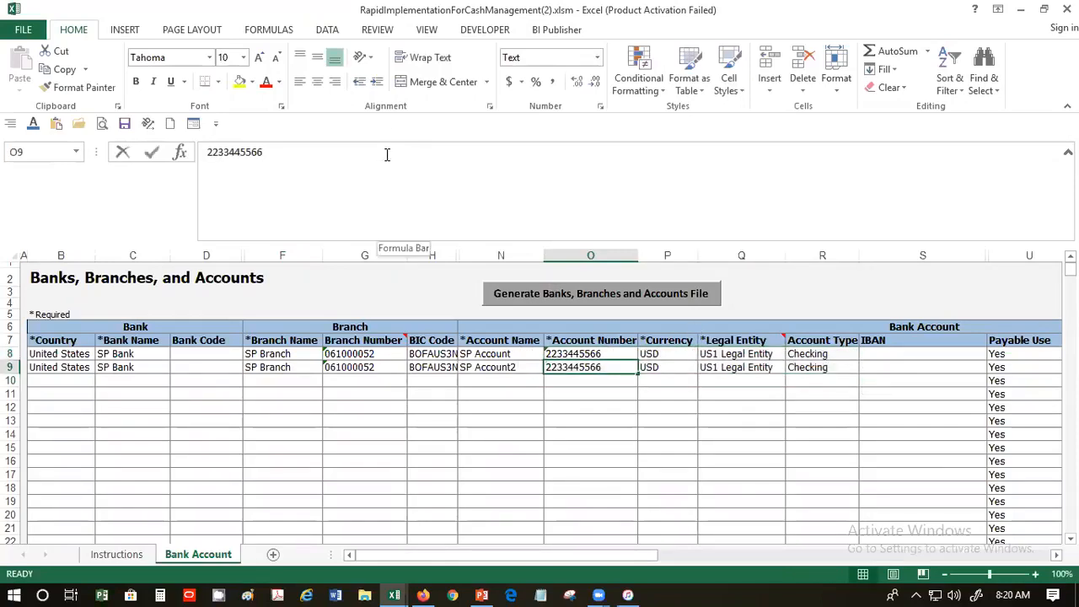
type("9")
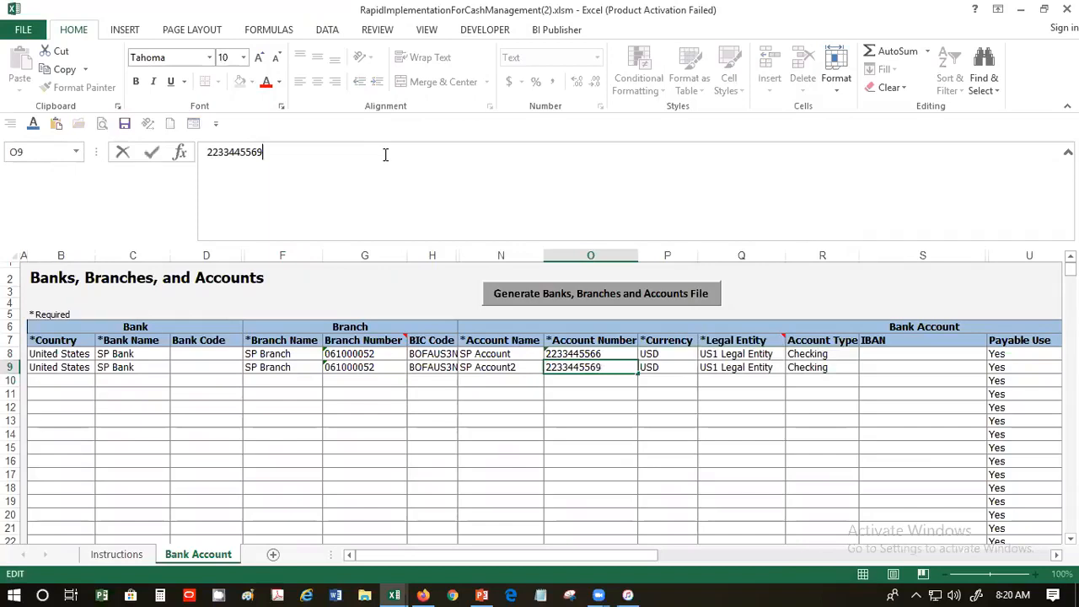
left_click(592, 420)
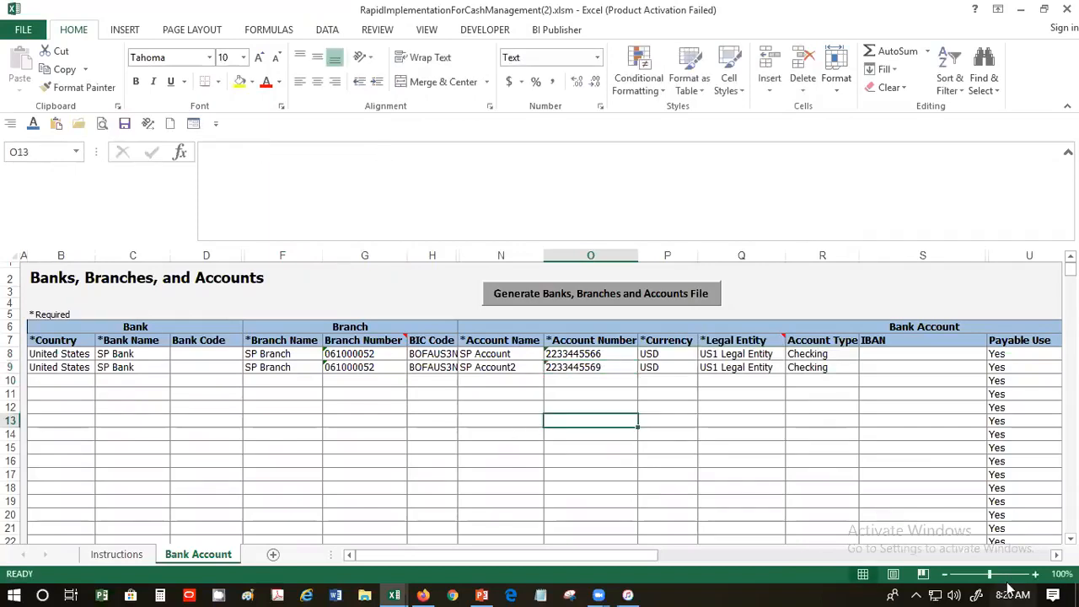
Fill the cash account and cash clearing account values in W8:X8 down into row 9
scroll(540, 404, "right", 2)
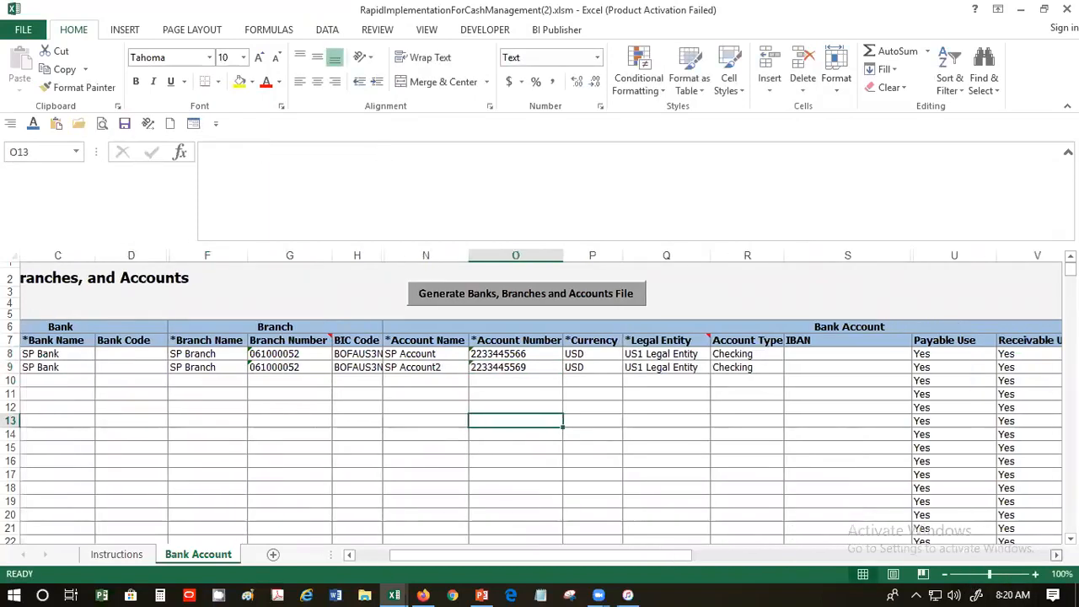
scroll(539, 405, "right", 3)
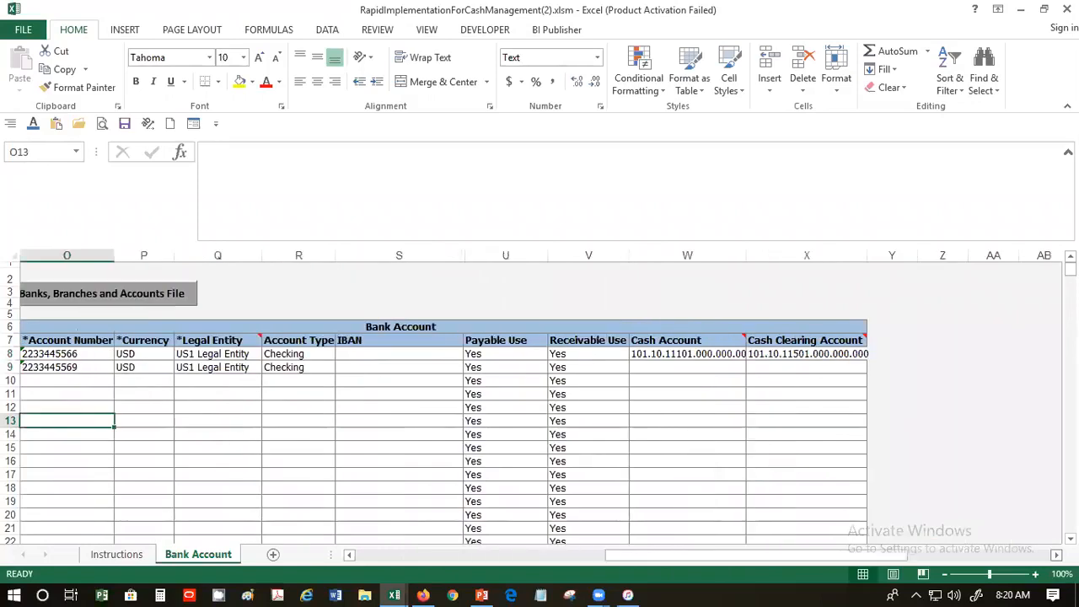
left_click(686, 354)
left_click_drag(687, 354, 774, 362)
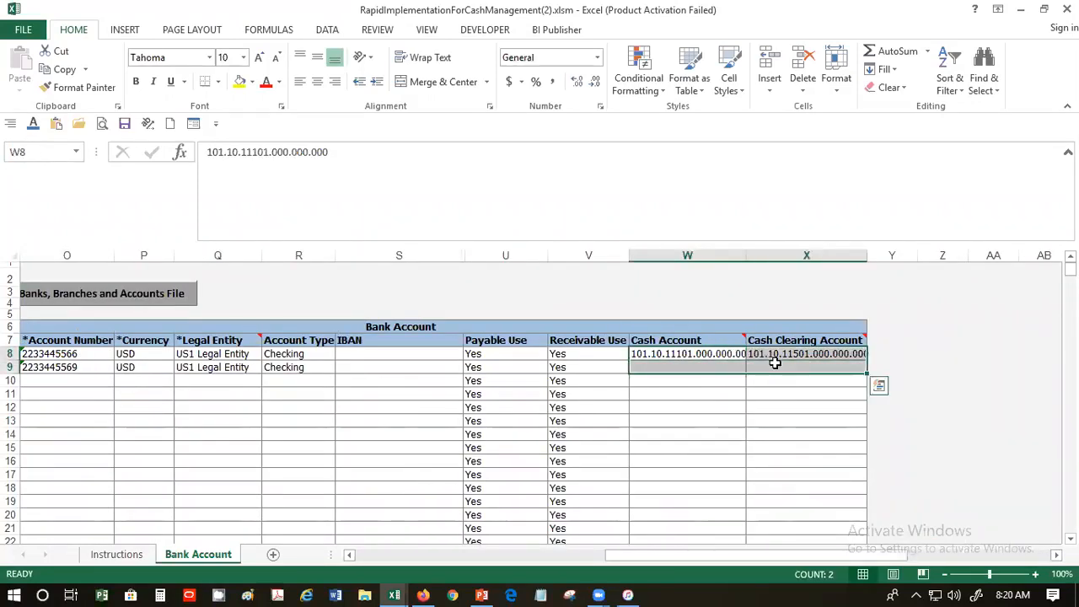
key("ctrl+d")
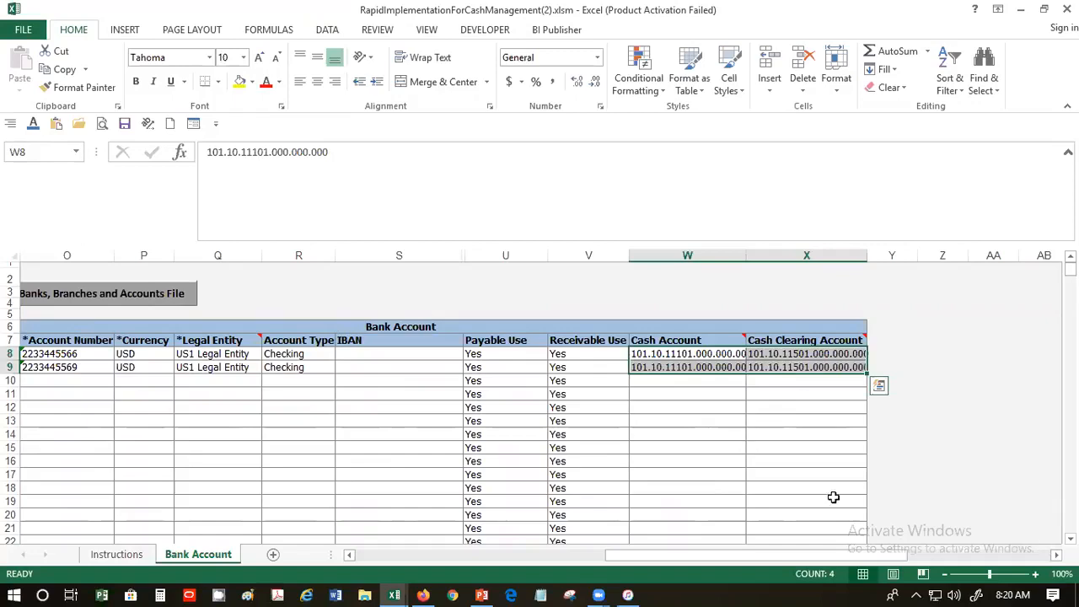
Generate the banks, branches and accounts file again, overwriting CE_RAPID_IMPLEMENTATION.xml in the Downloads folder
left_click_drag(906, 560, 587, 572)
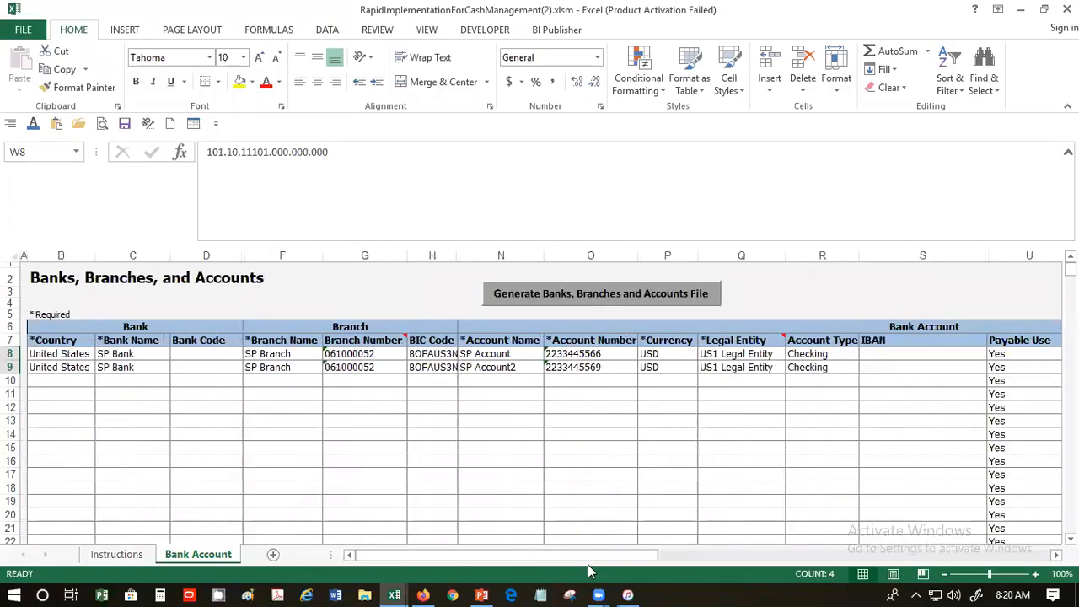
left_click(186, 369)
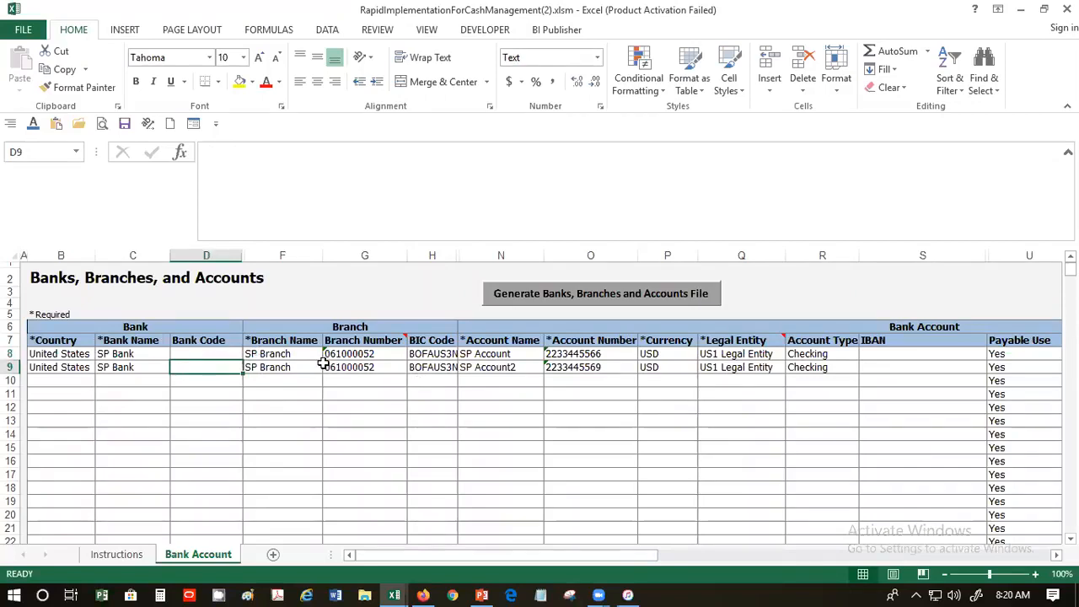
left_click(600, 294)
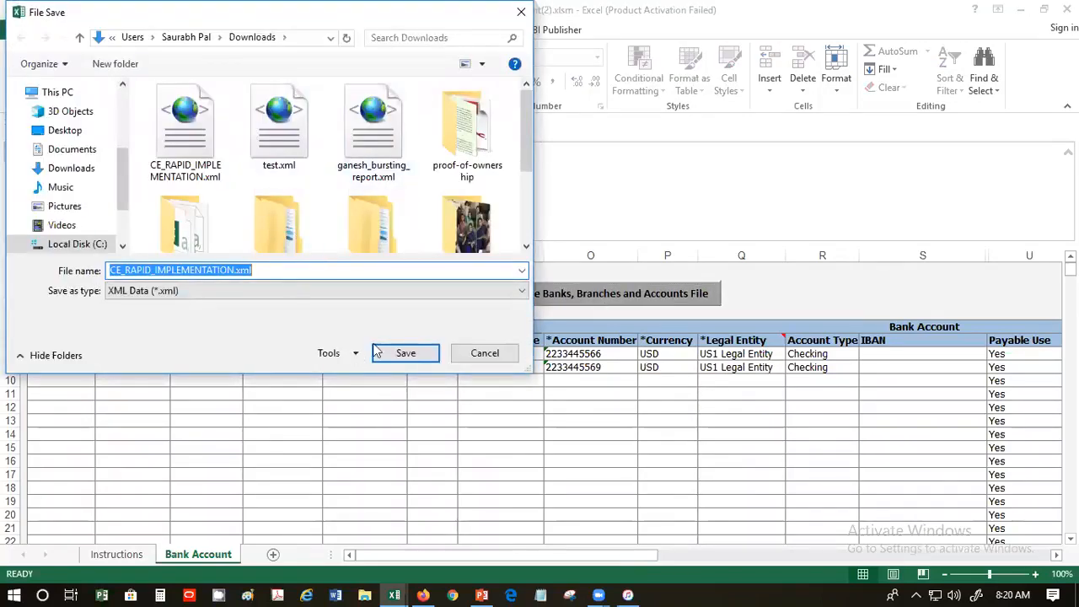
left_click(405, 353)
left_click(585, 307)
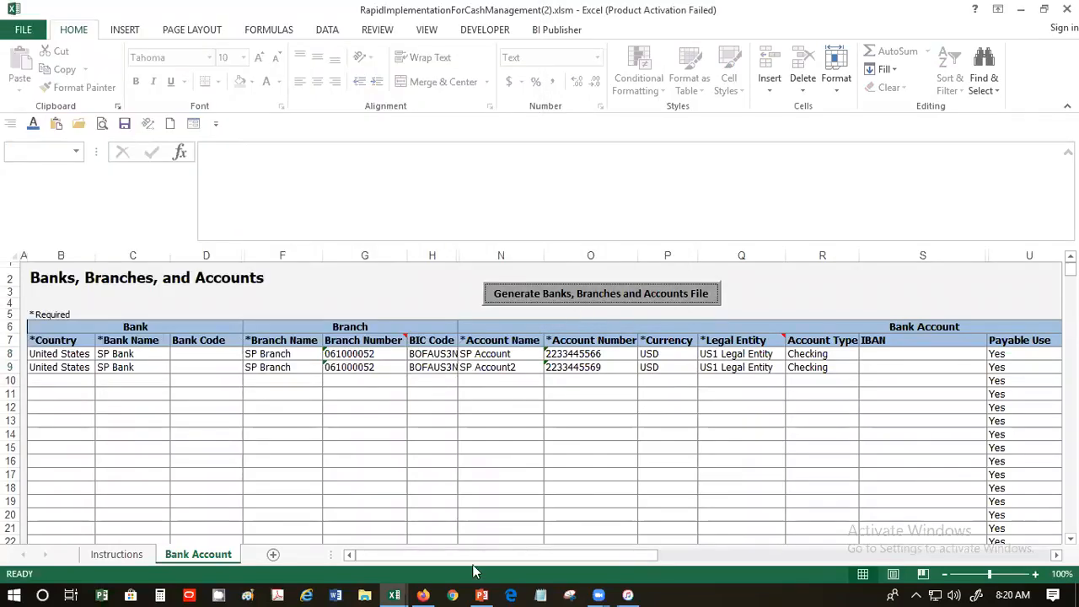
Switch to Firefox and open the Upload Banks, Branches, and Accounts task from the Bank search results
left_click(424, 592)
left_click_drag(1052, 354, 995, 447)
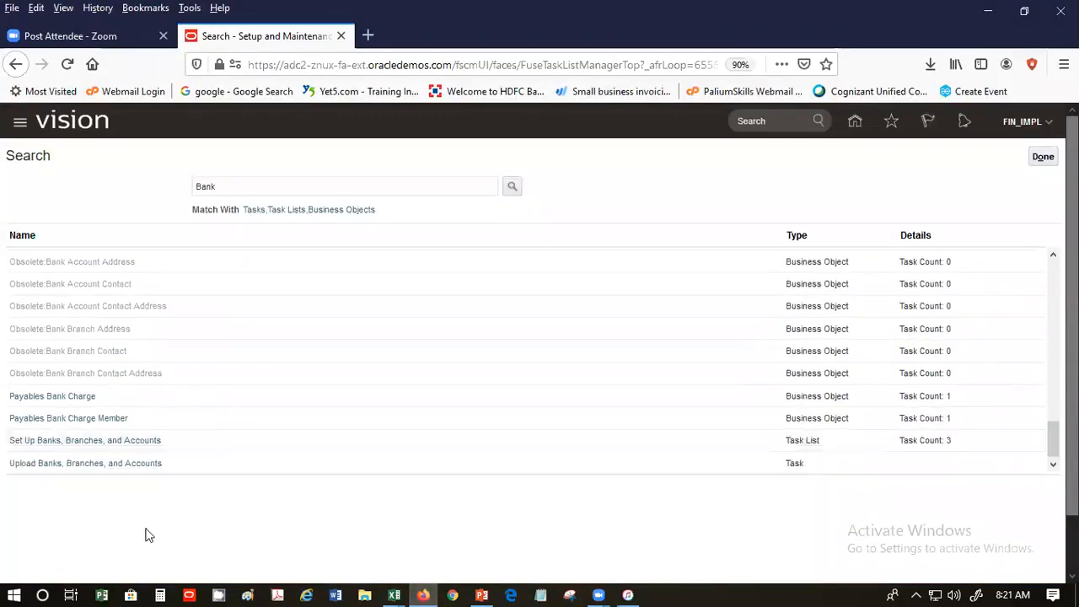
left_click(112, 463)
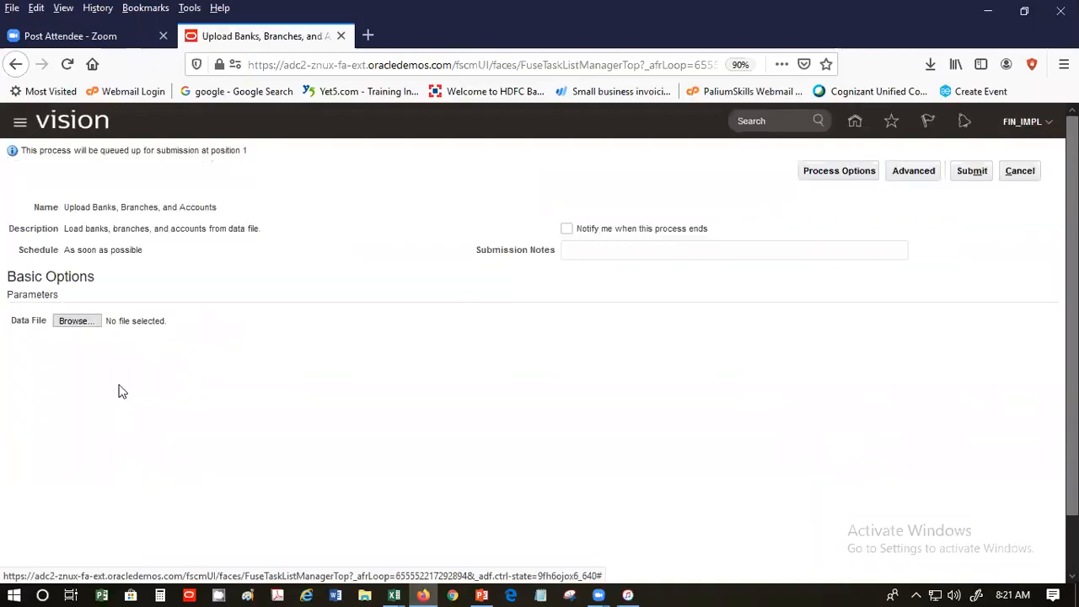
Choose CE_RAPID_IMPLEMENTATION.xml as the data file, submit the upload process and dismiss the confirmation
left_click(76, 321)
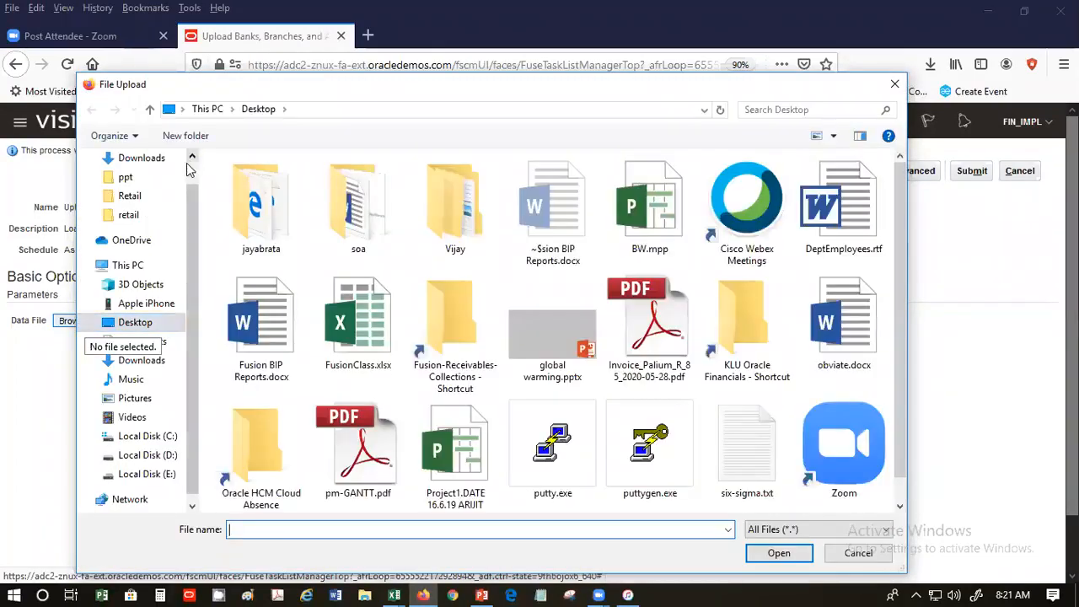
left_click(139, 170)
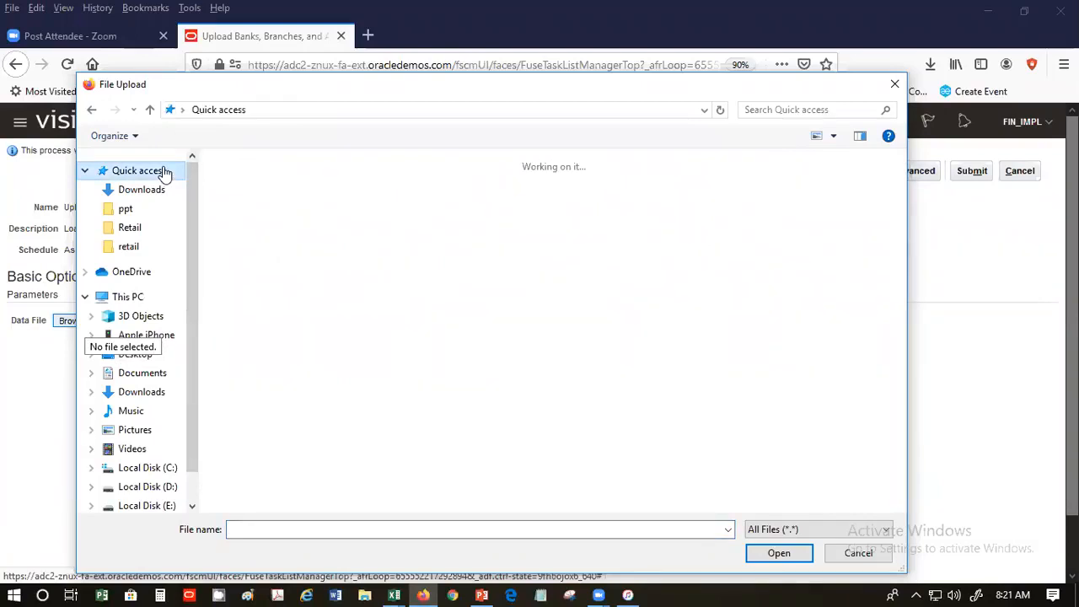
double_click(253, 340)
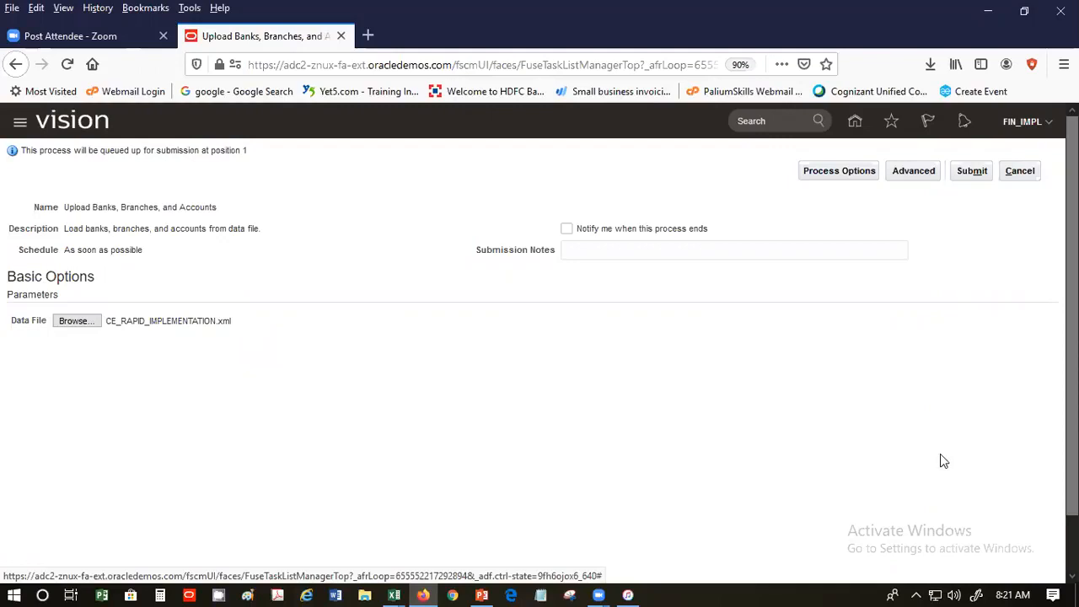
left_click(970, 174)
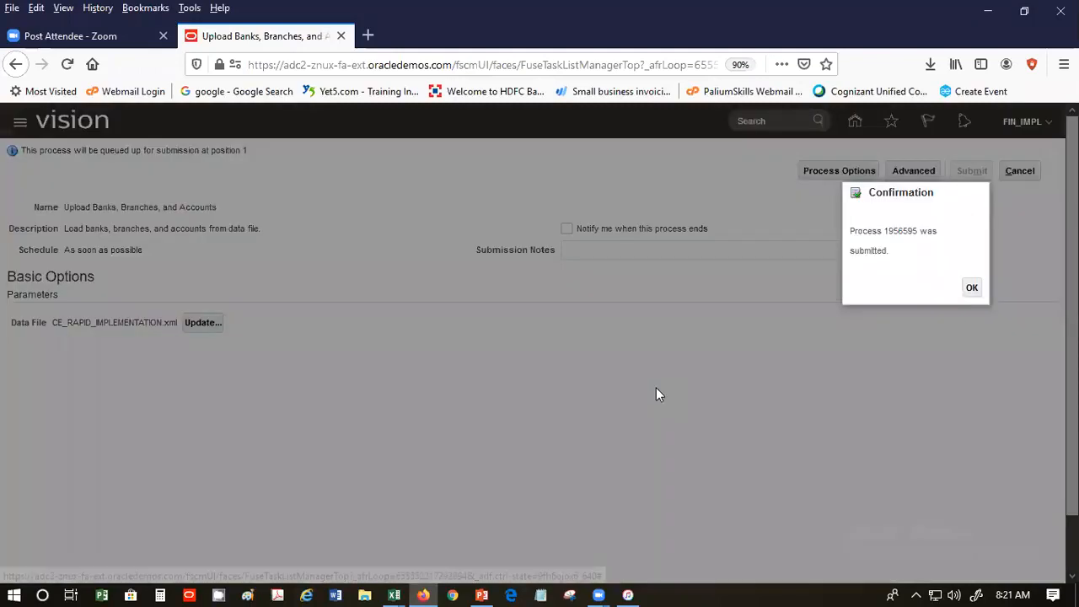
left_click(968, 288)
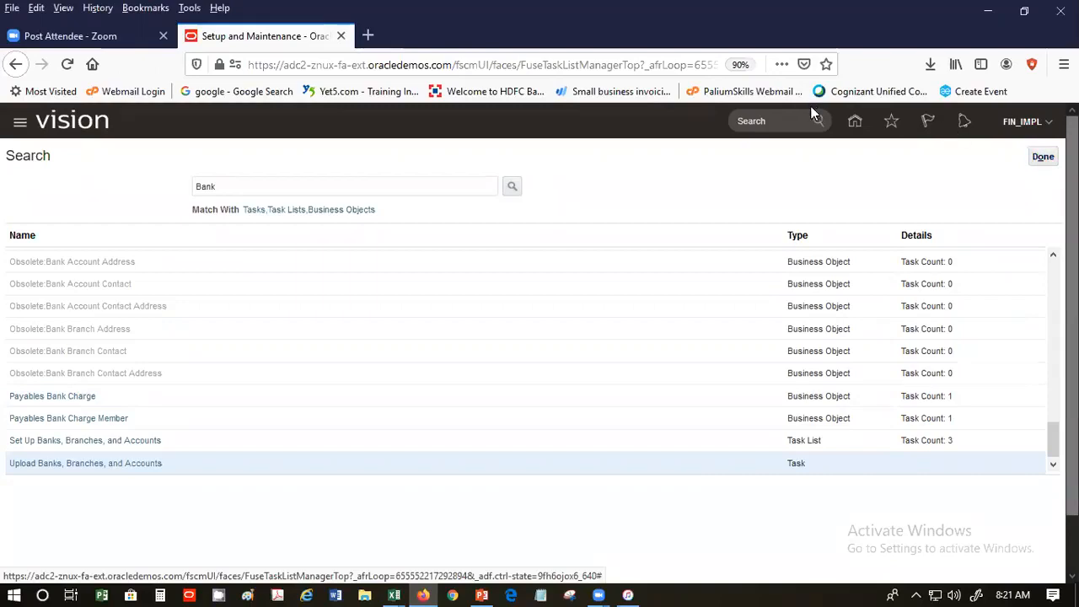
Open Monitor Processes from the recent items and refresh the status of the Upload Banks, Branches, and Accounts process
left_click(891, 124)
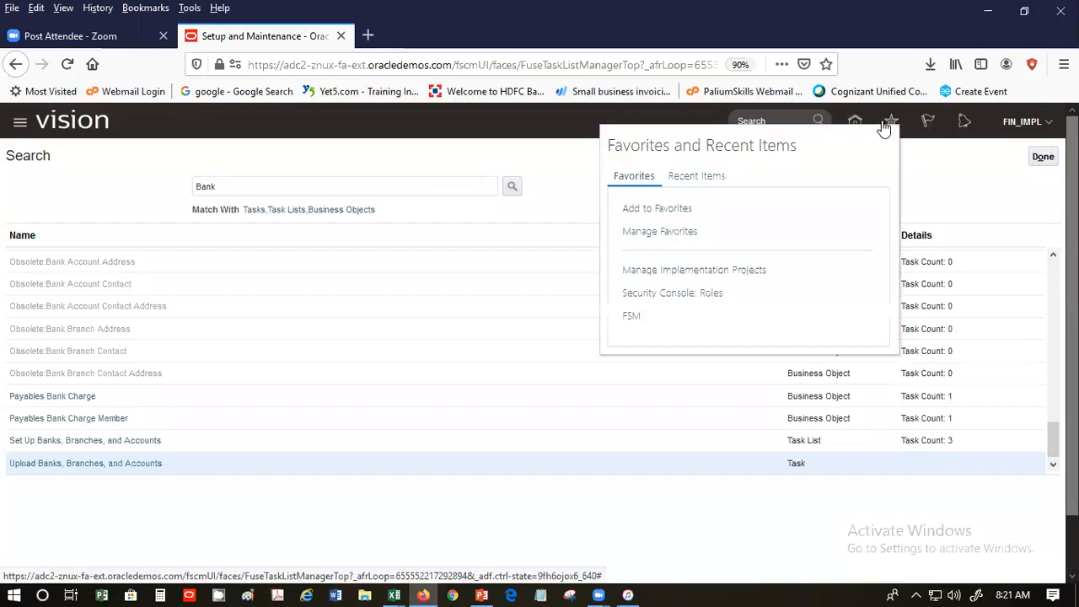
left_click(704, 175)
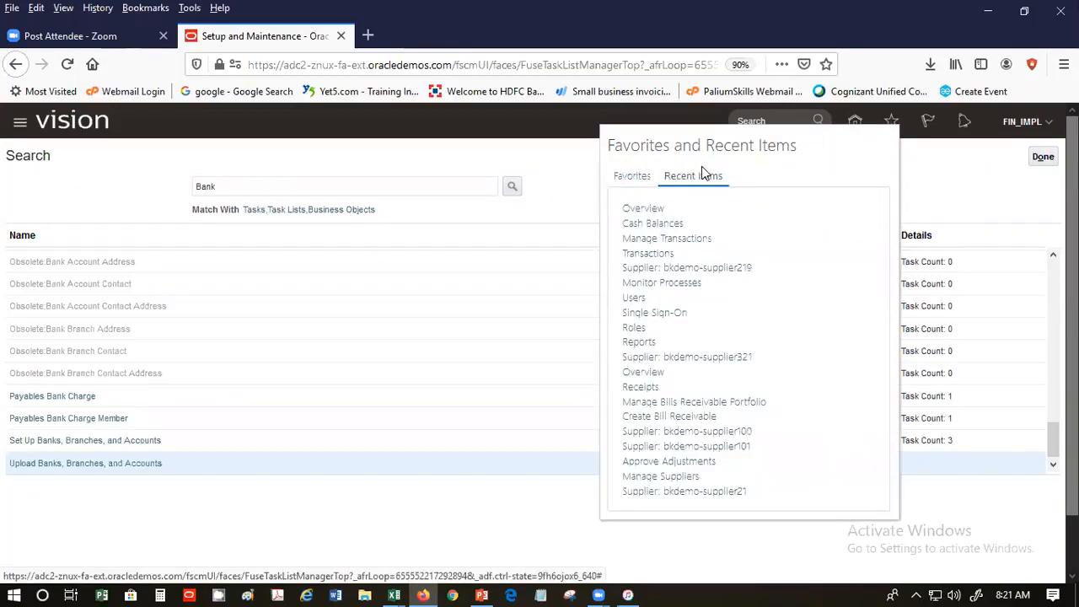
left_click(677, 284)
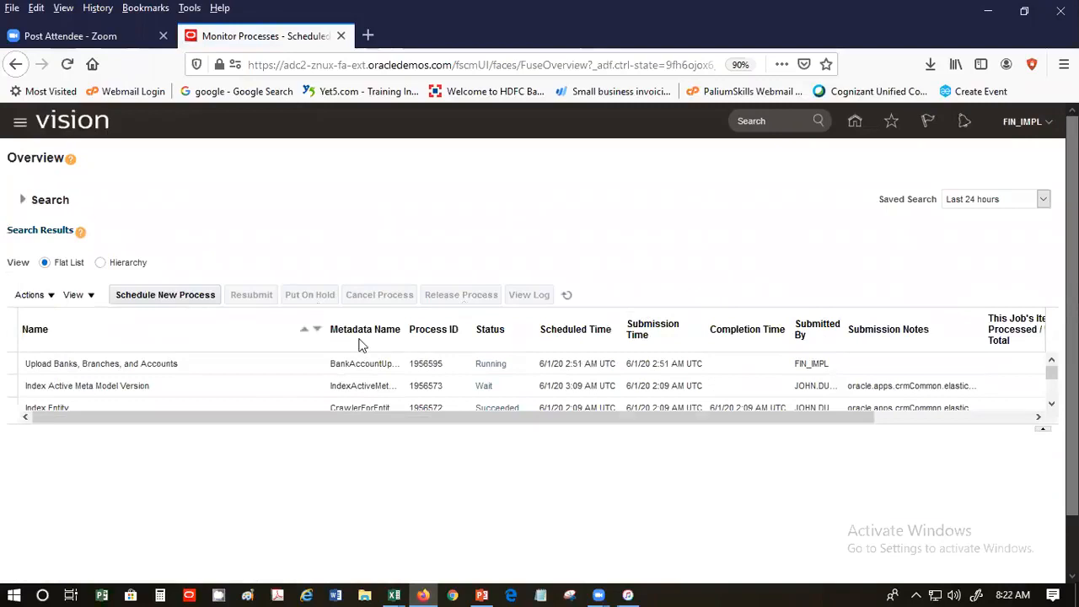
left_click(566, 295)
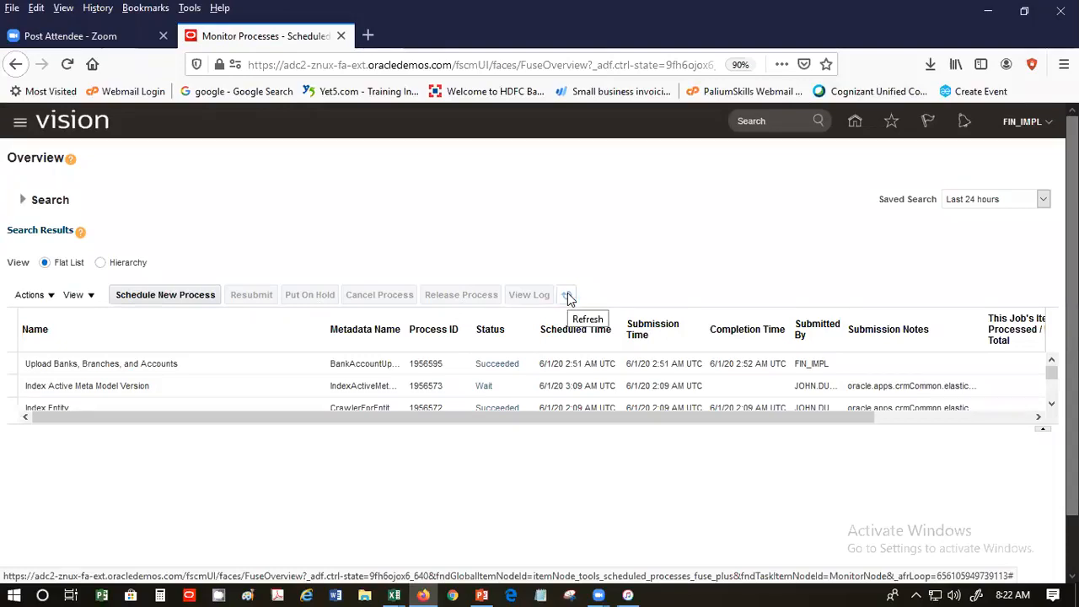
left_click(567, 295)
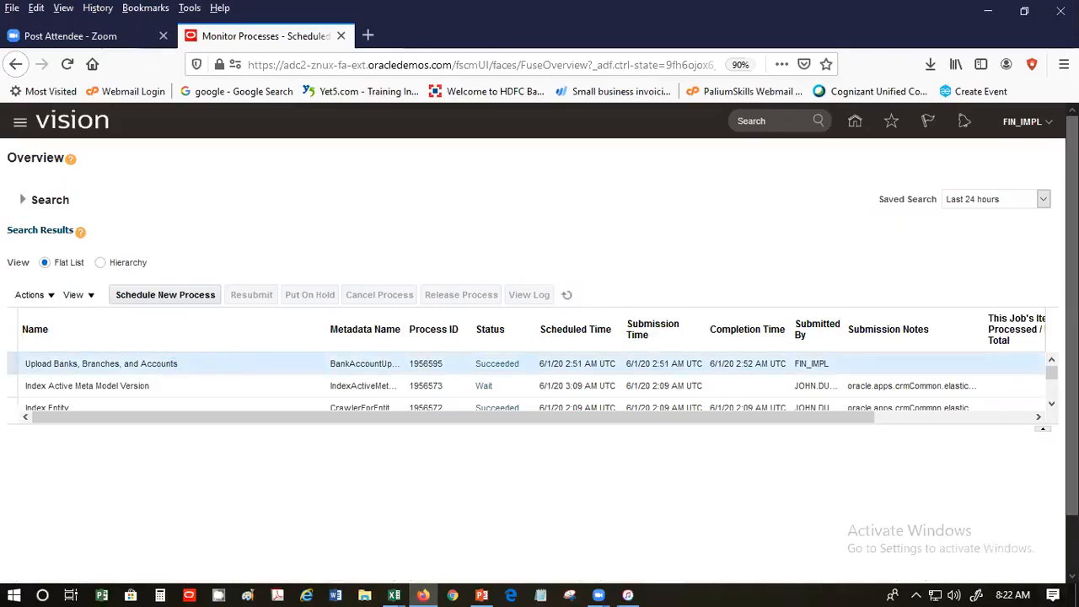
Open the upload process's log attachment in WordPad to check the bank, branch and account import results, and close it
left_click_drag(1072, 455, 1011, 561)
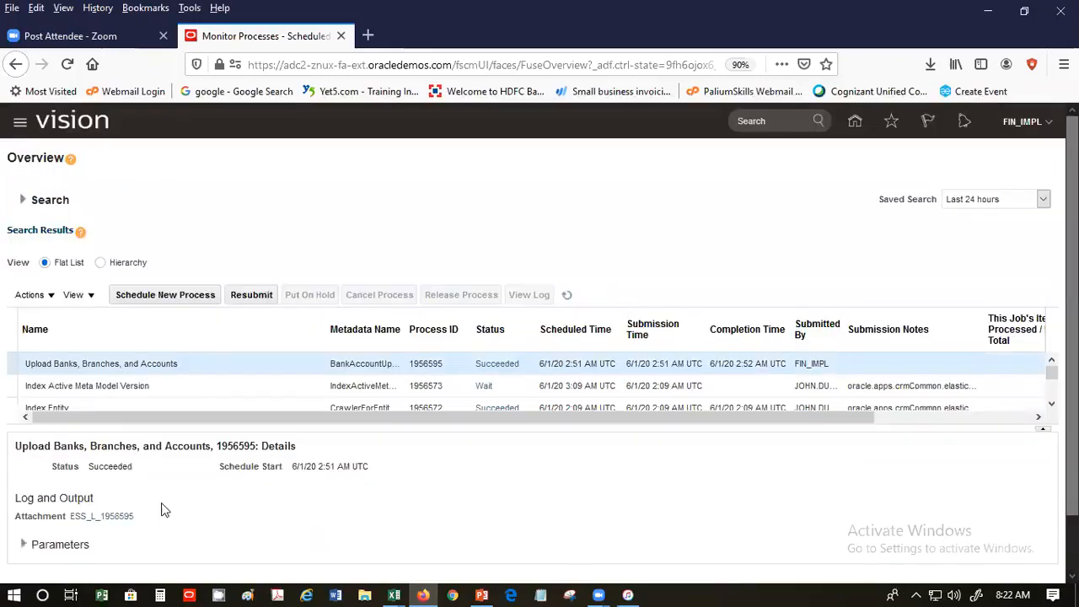
left_click(100, 517)
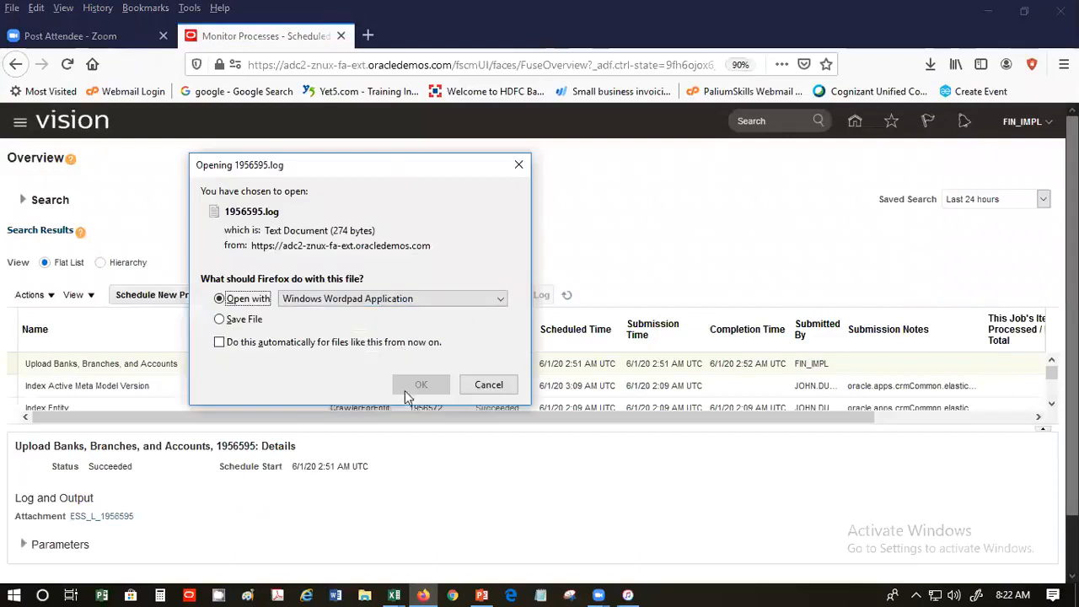
left_click(417, 385)
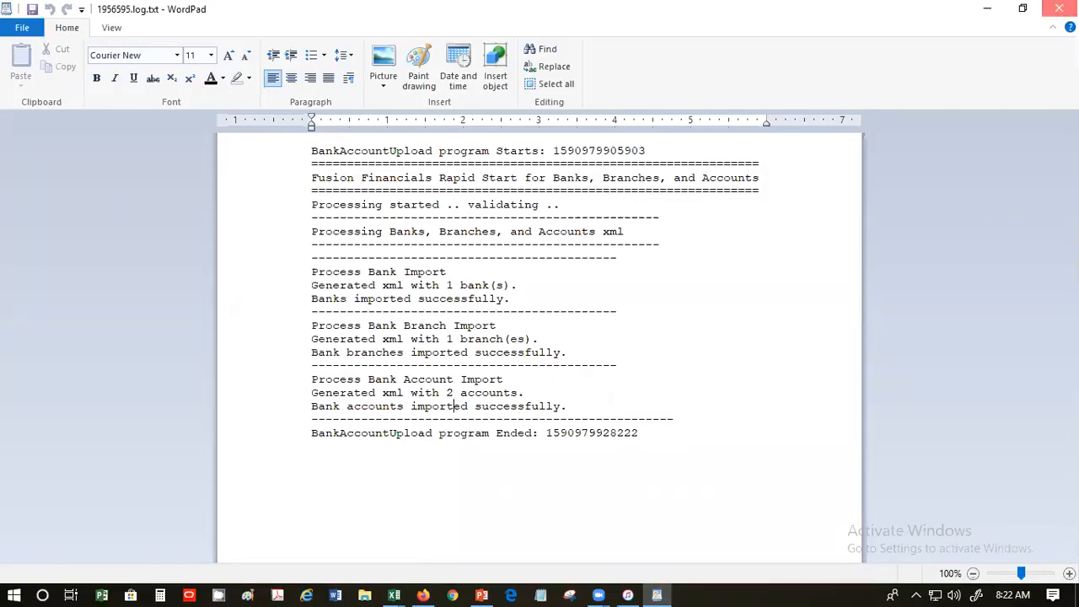
left_click(1059, 8)
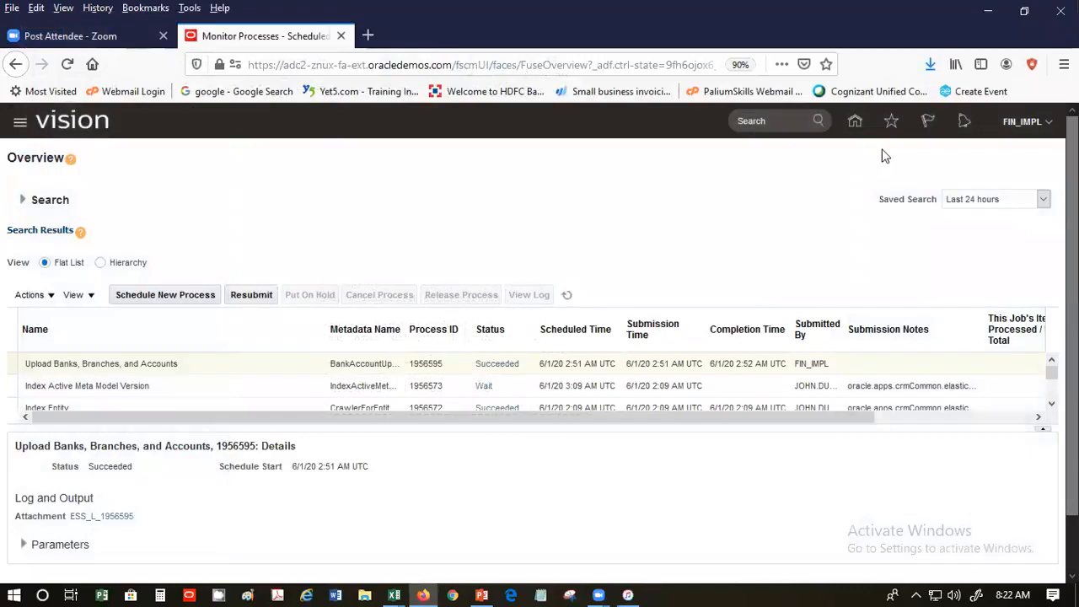
Return to the home page, sign out of Oracle Applications Cloud and confirm the logout
left_click(854, 121)
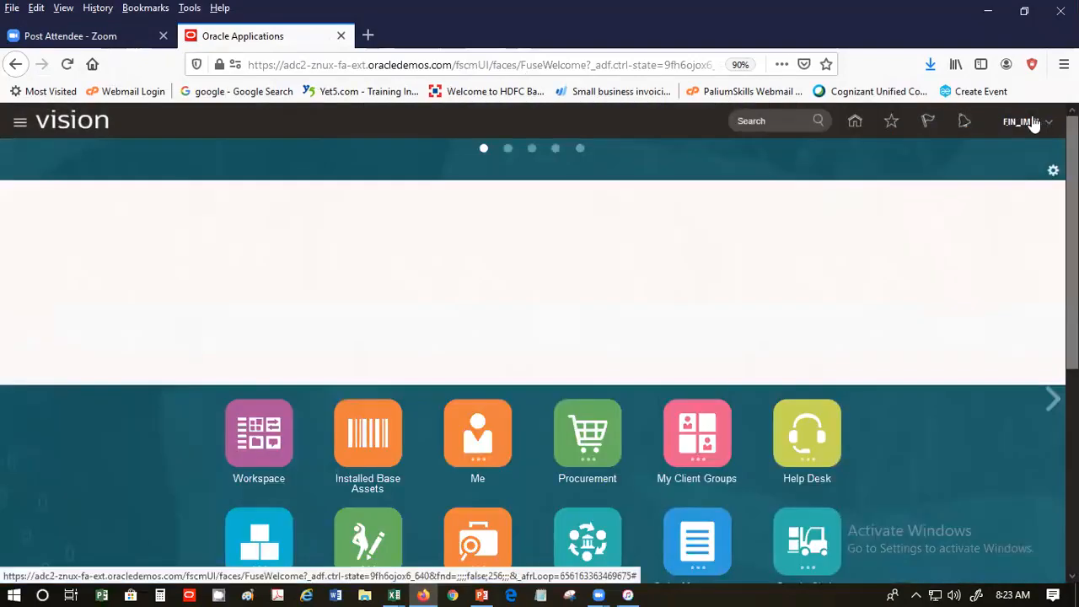
left_click(1030, 122)
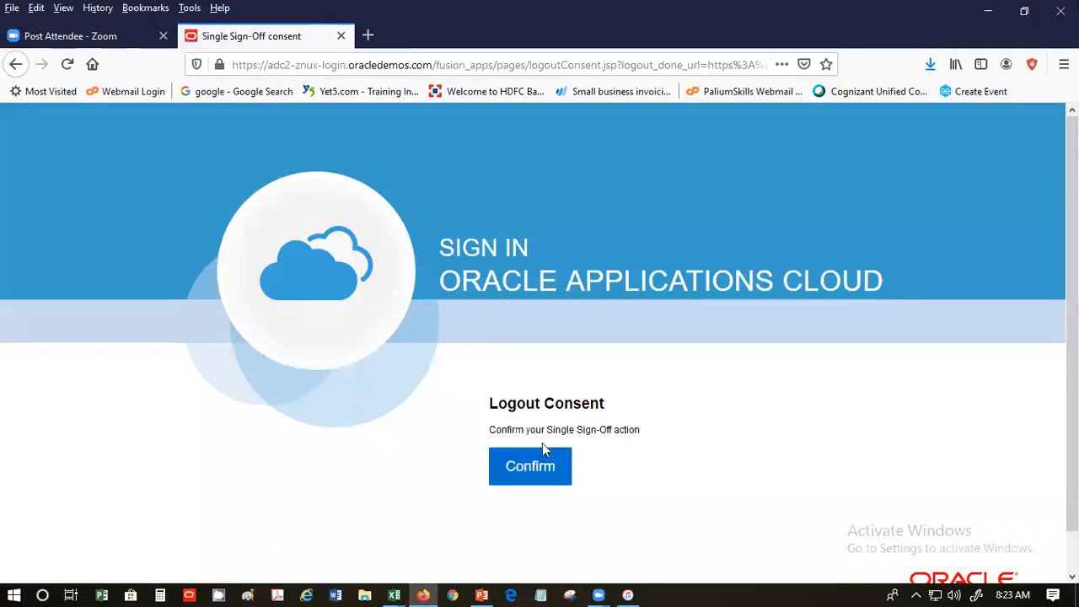
left_click(531, 465)
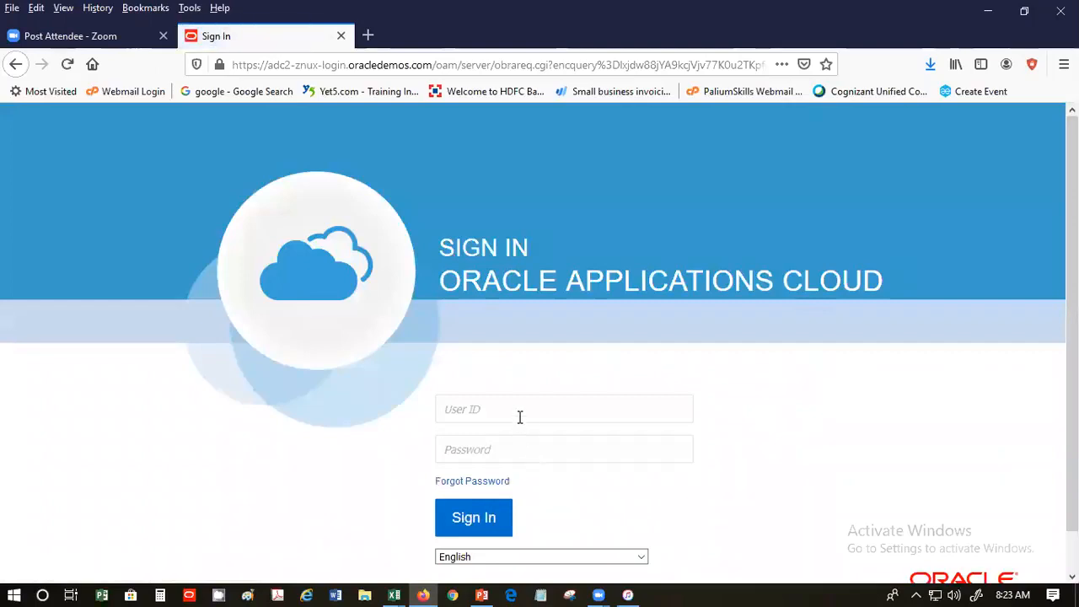
Sign back in with the saved FIN_IMPL user ID and password, and open Settings and Actions
left_click(517, 411)
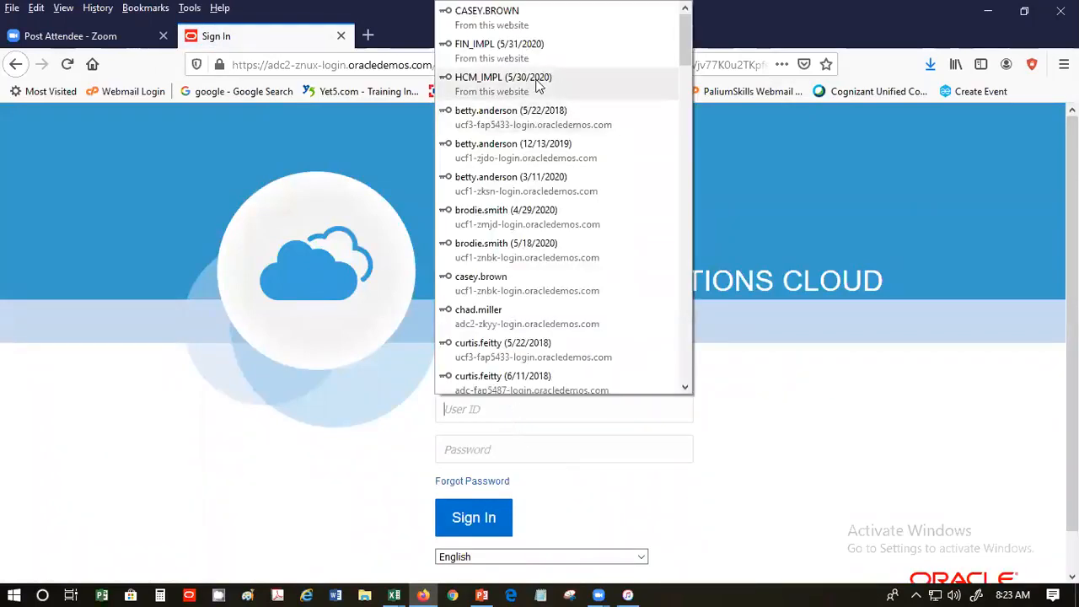
left_click(542, 51)
left_click(481, 521)
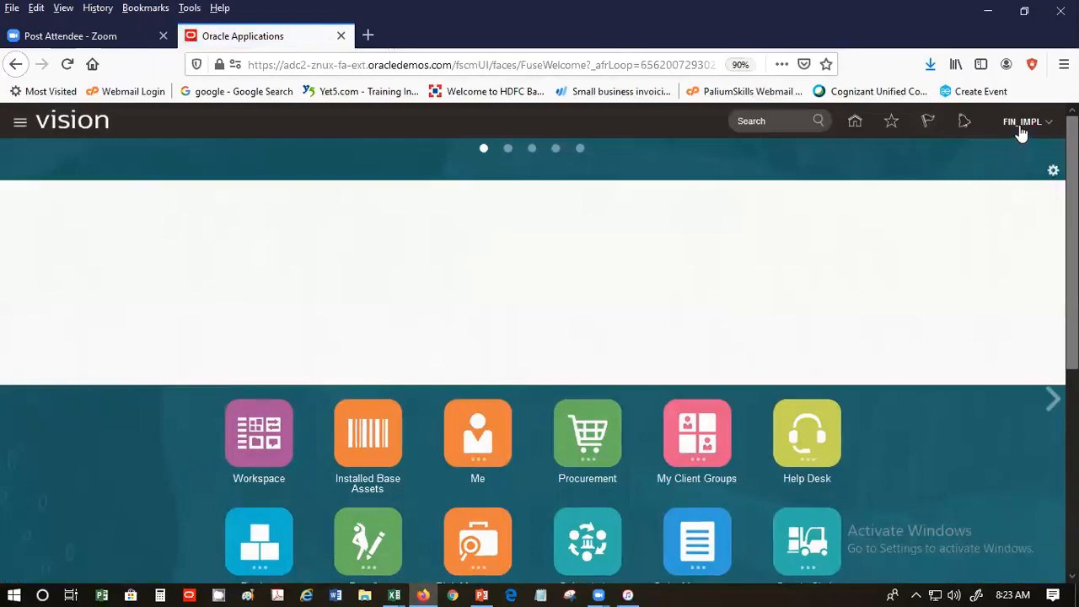
left_click(1026, 123)
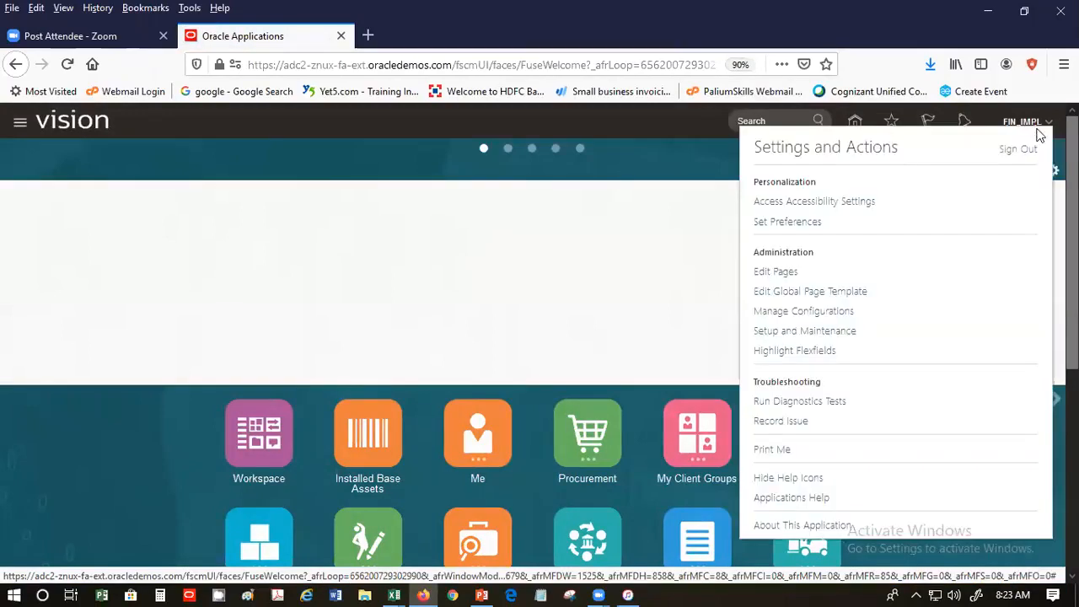
Sign out of the FIN_IMPL account, confirm the logout, and sign in with the saved system administrator user ID and password
left_click(1020, 148)
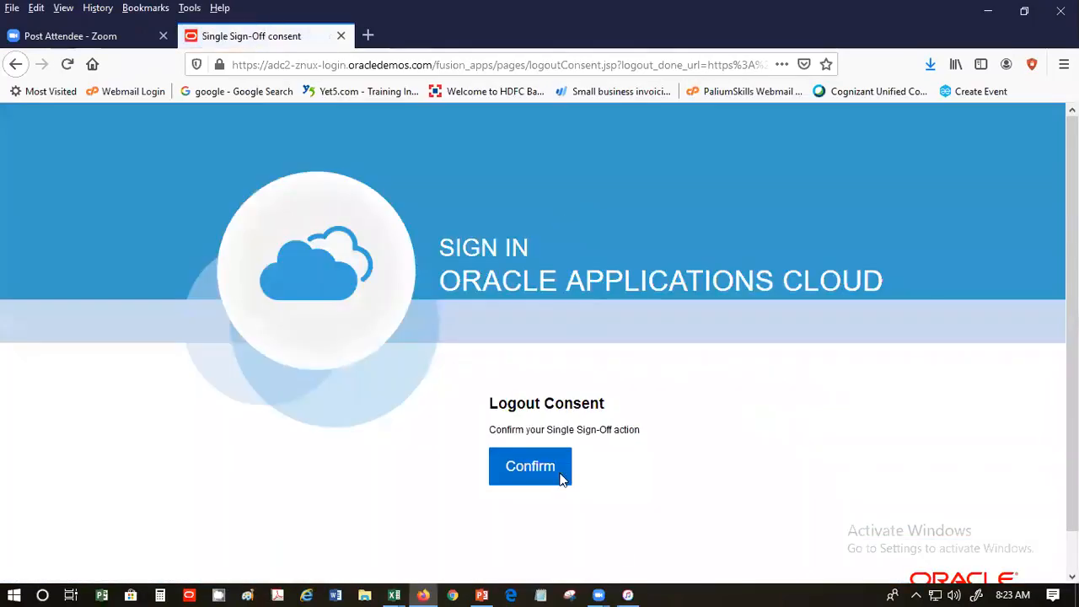
left_click(531, 459)
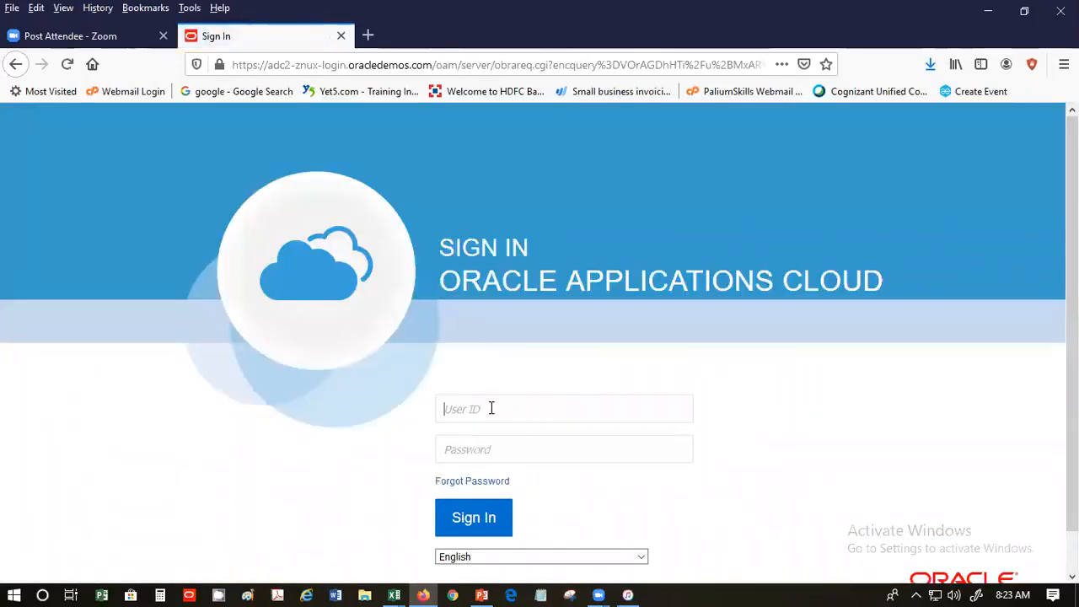
left_click(491, 408)
left_click(489, 12)
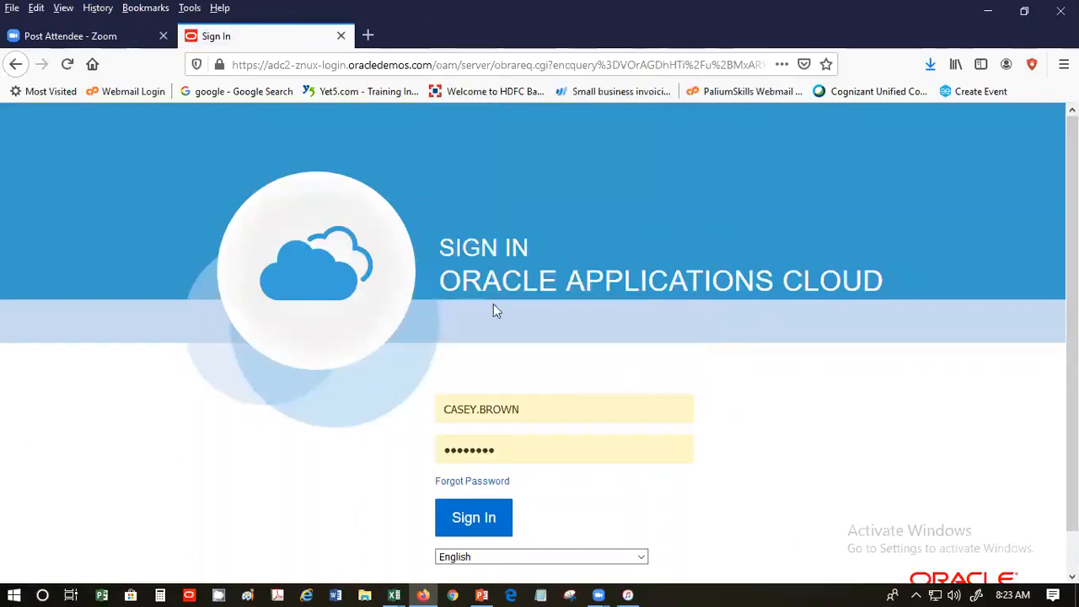
left_click(470, 517)
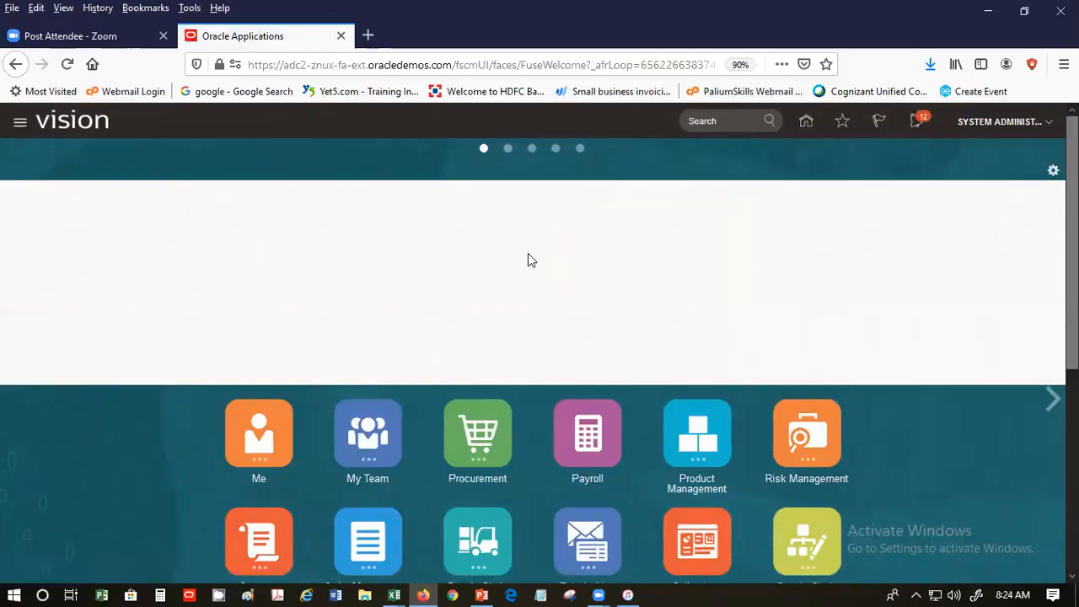
Open the Cash Balances page under Cash Management and examine its available tasks for bank setup
scroll(527, 253, "down", 3)
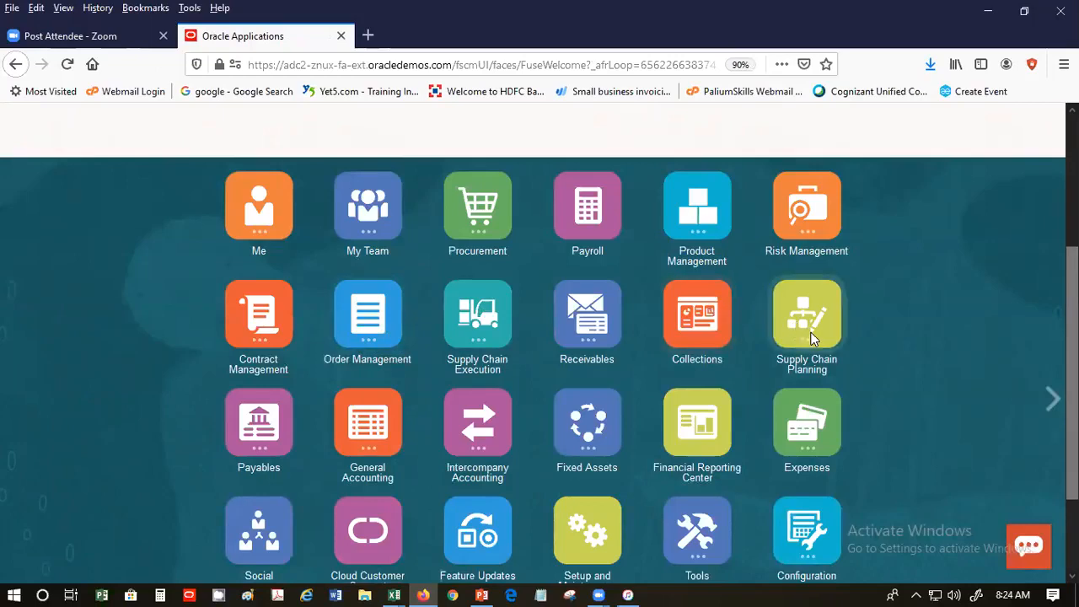
scroll(915, 354, "down", 1)
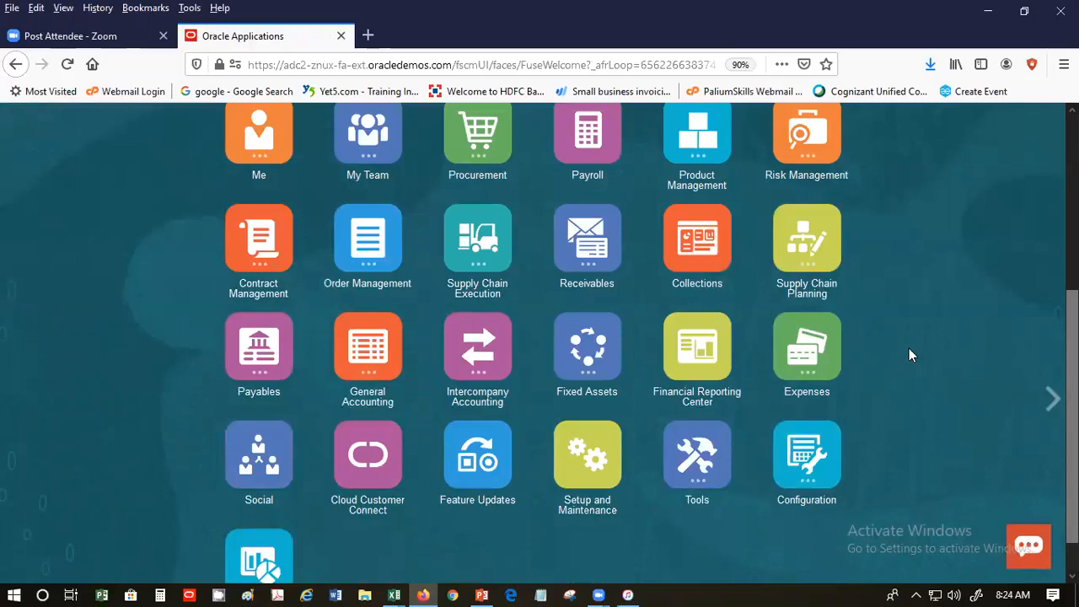
scroll(908, 354, "down", 1)
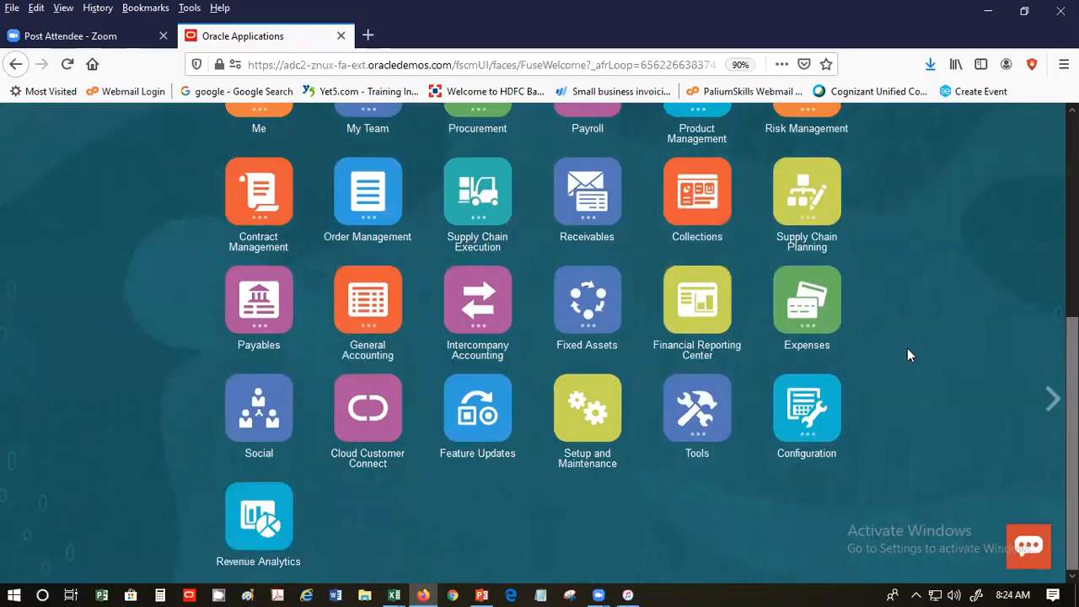
scroll(906, 355, "up", 1)
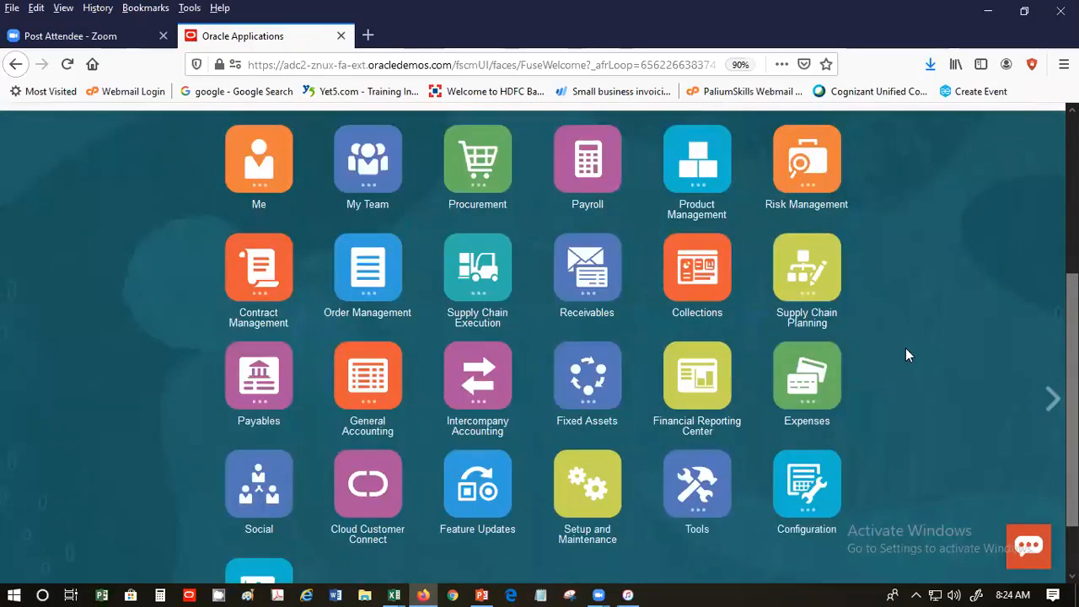
scroll(906, 355, "up", 4)
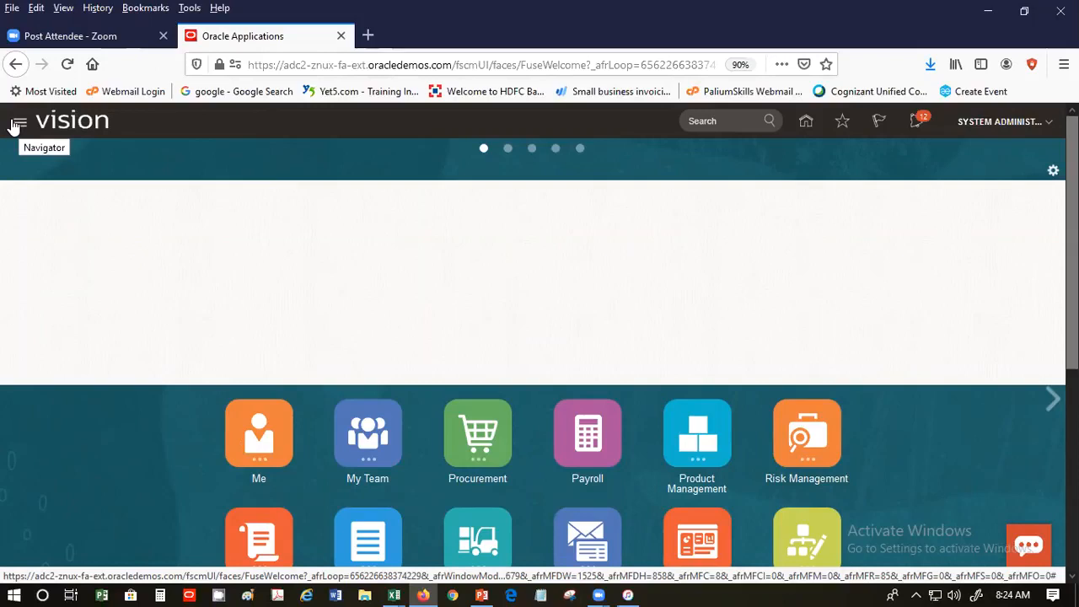
left_click(17, 124)
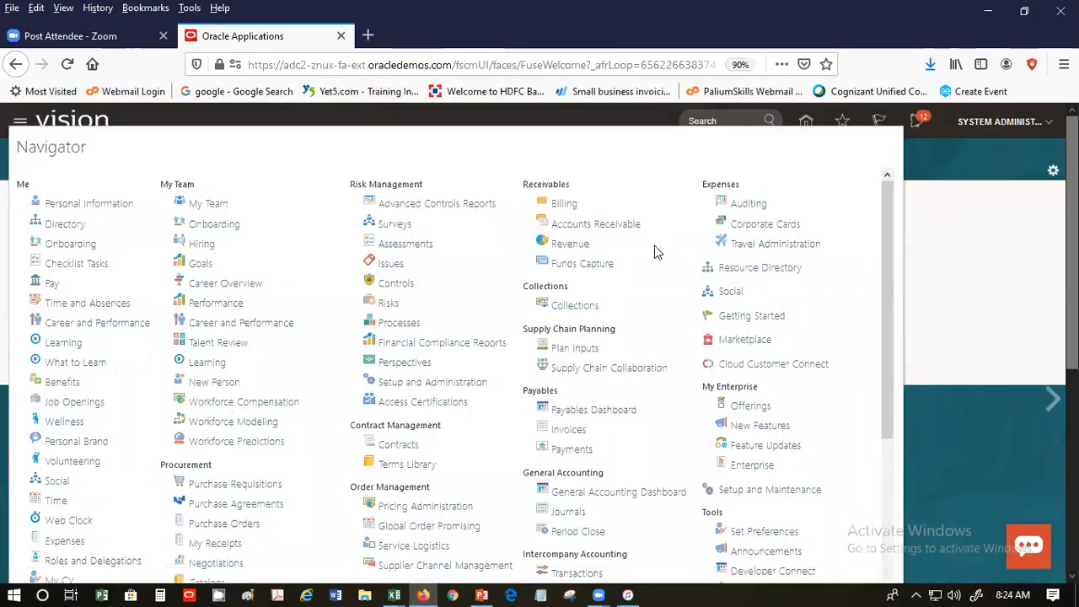
scroll(653, 245, "down", 2)
scroll(654, 246, "down", 4)
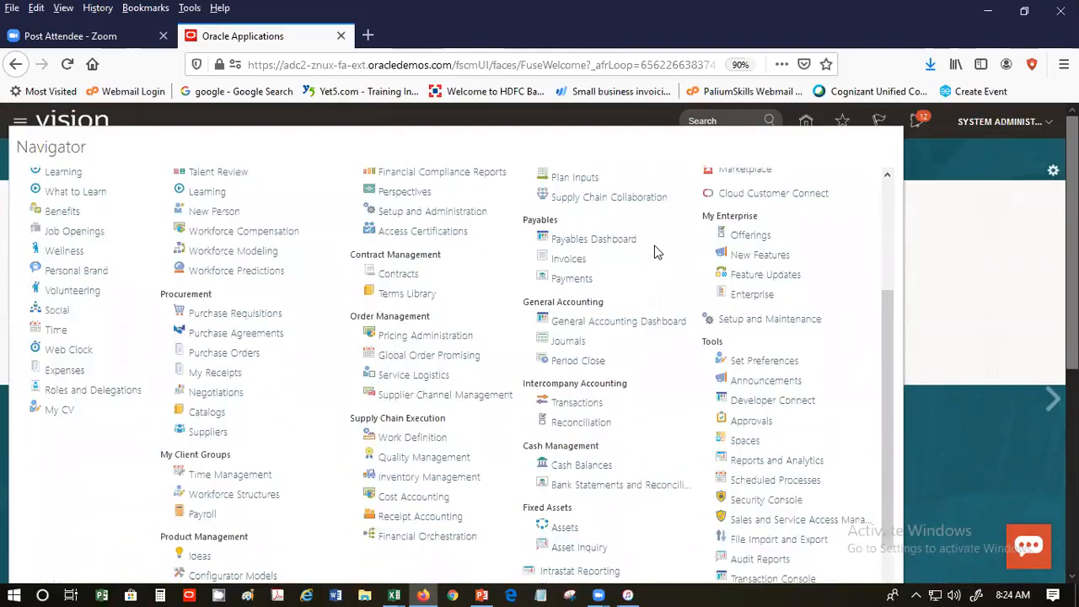
left_click(578, 472)
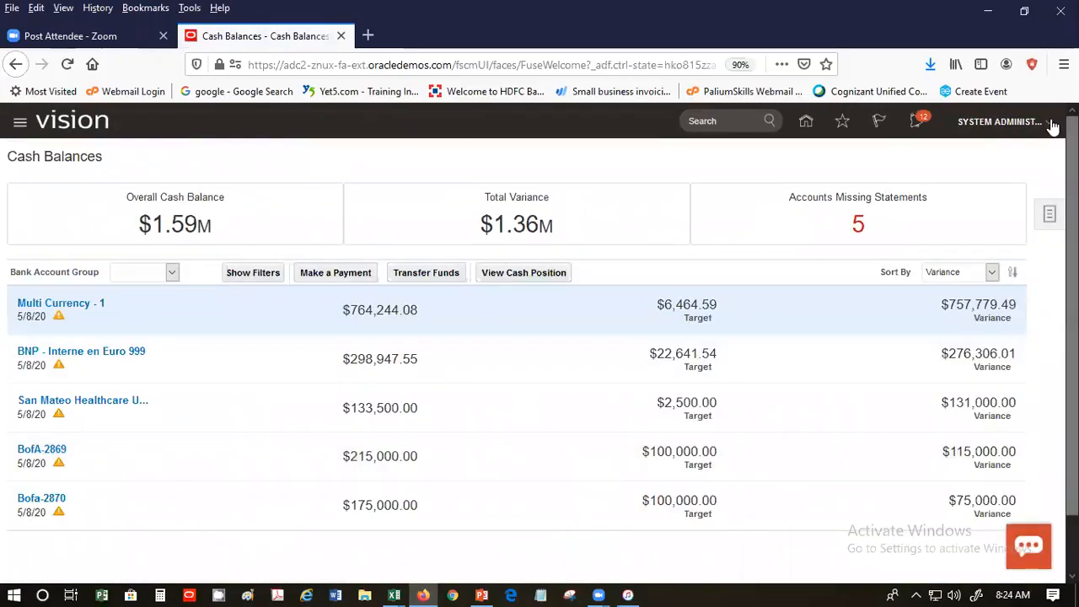
left_click(1045, 217)
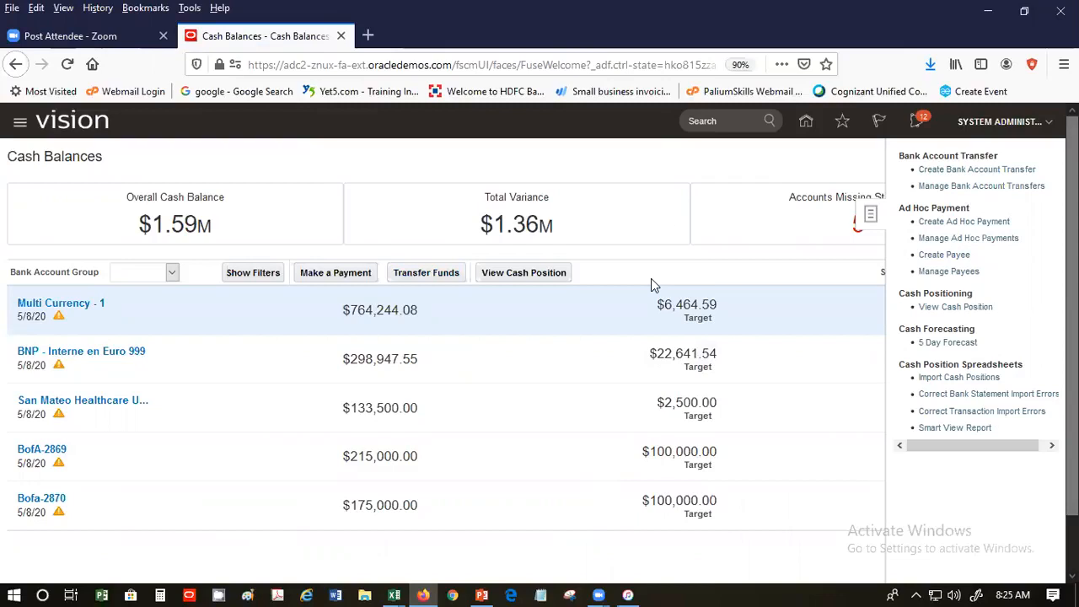
left_click(692, 142)
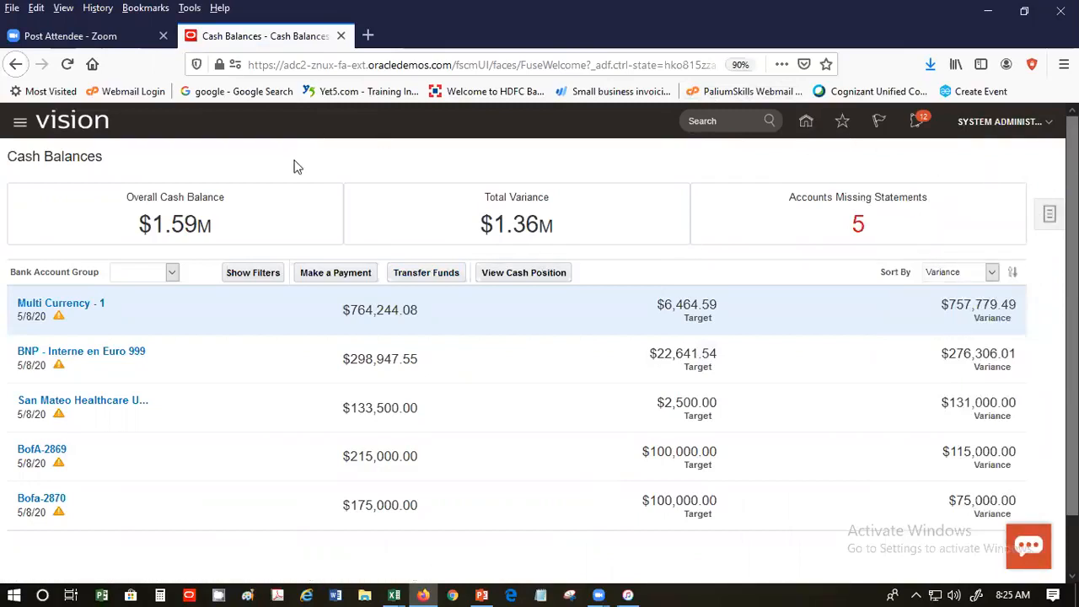
Open the Bank Statements and Reconciliation page under Cash Management and examine its full list of tasks
left_click(19, 125)
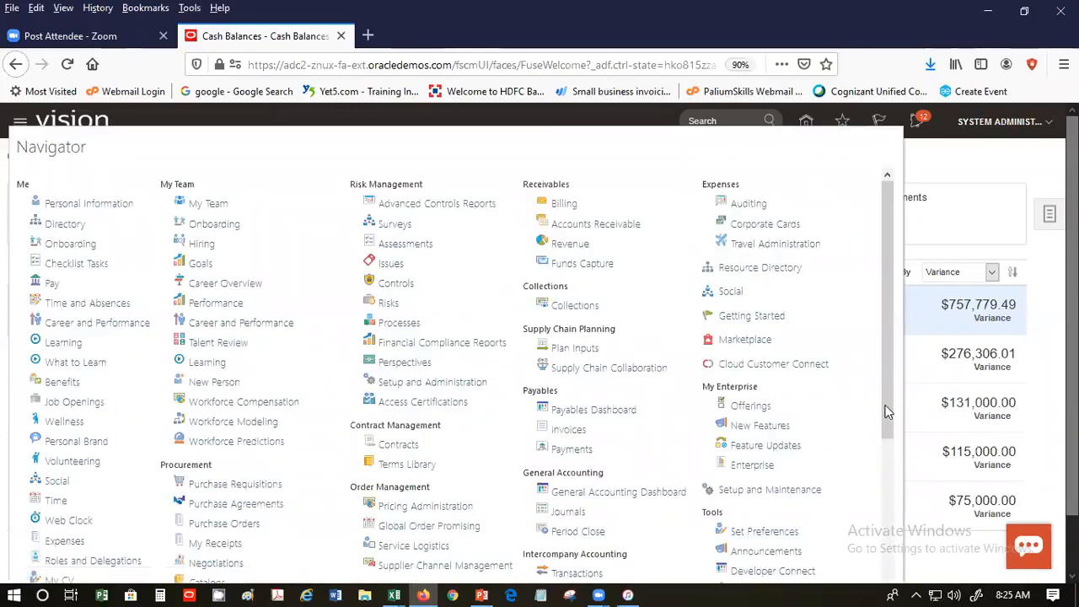
left_click_drag(890, 406, 872, 514)
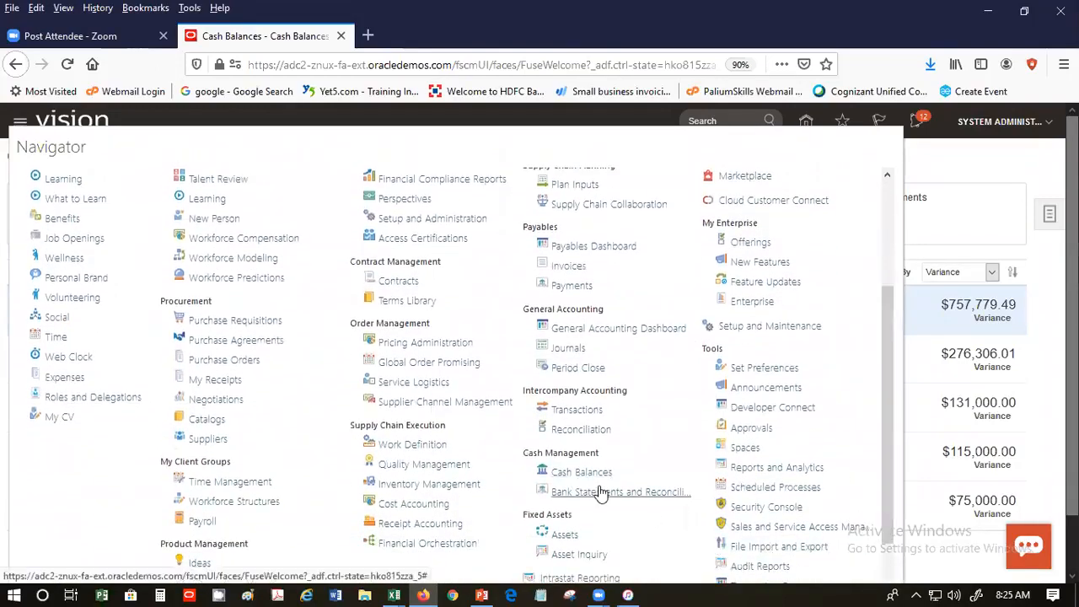
left_click(605, 492)
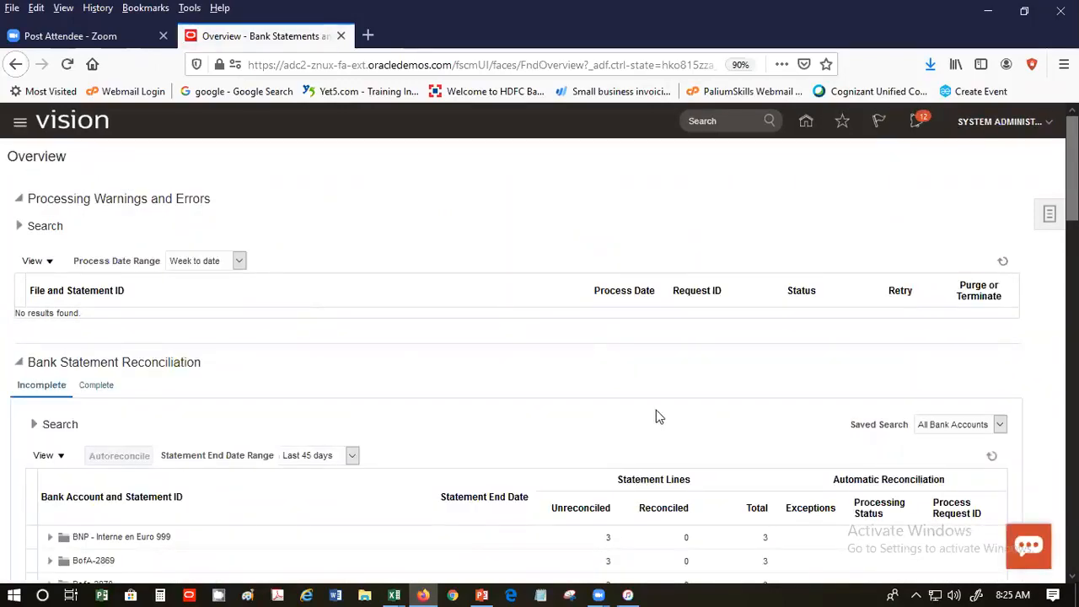
left_click(1049, 216)
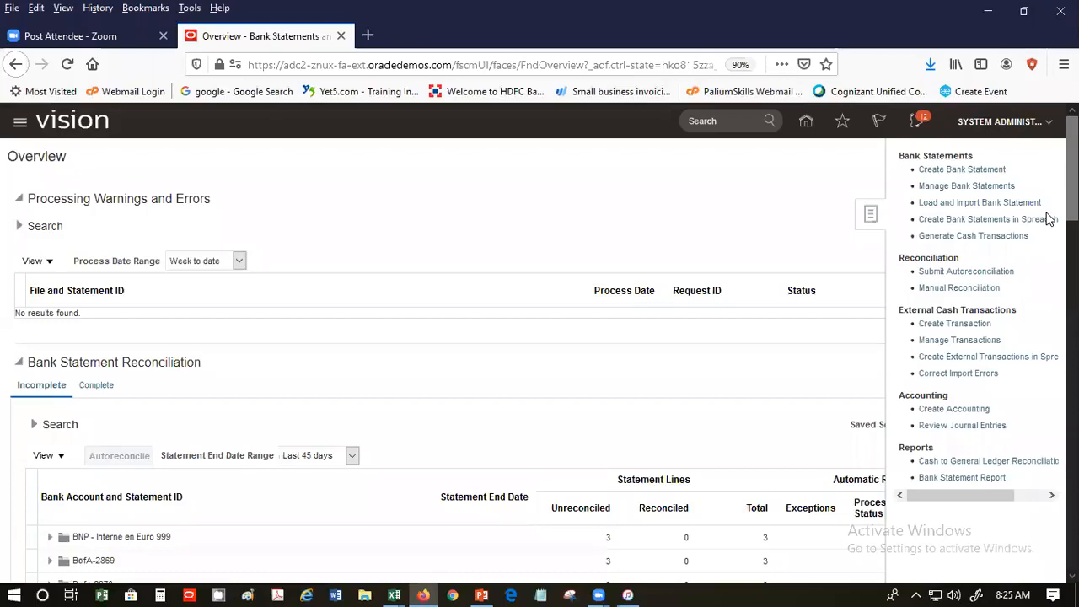
left_click(1041, 498)
left_click_drag(1025, 498, 855, 499)
left_click(647, 201)
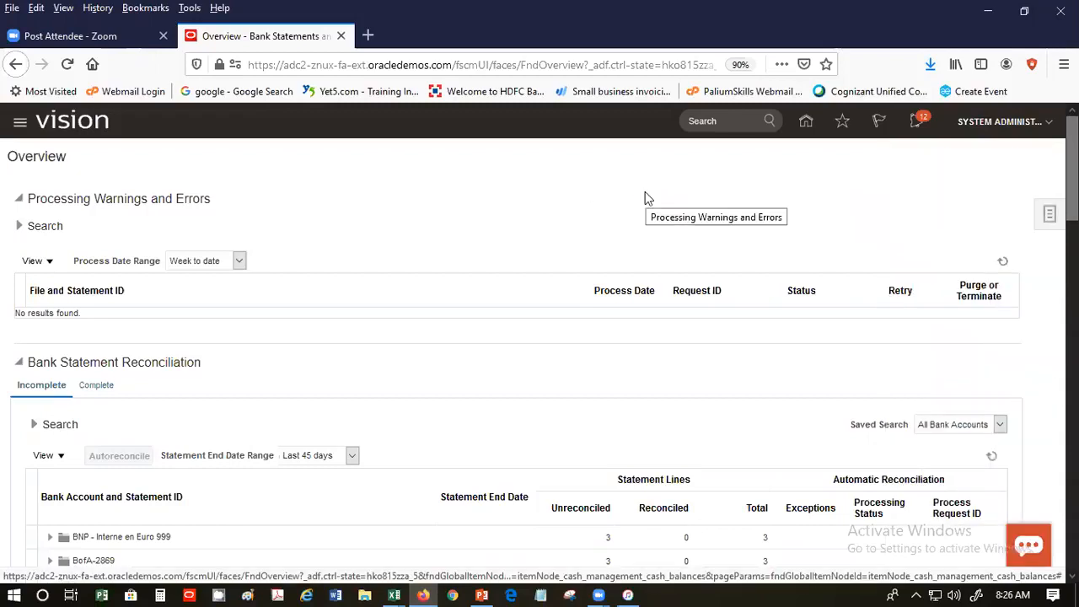
Go to Setup and Maintenance and search the tasks and business objects for "Bank"
left_click(1043, 124)
left_click(783, 330)
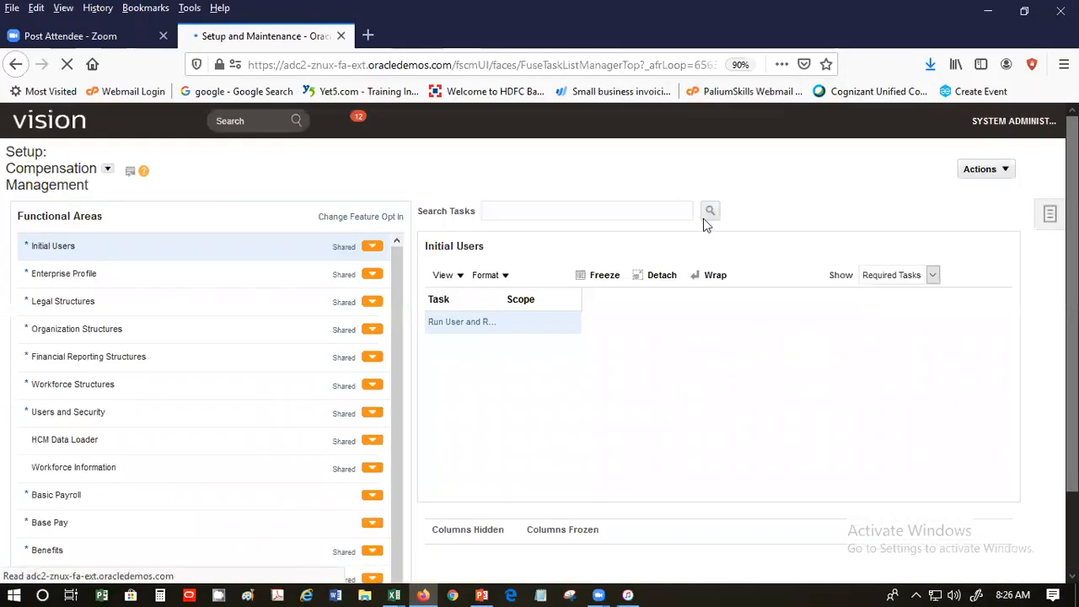
left_click(1047, 211)
left_click(917, 254)
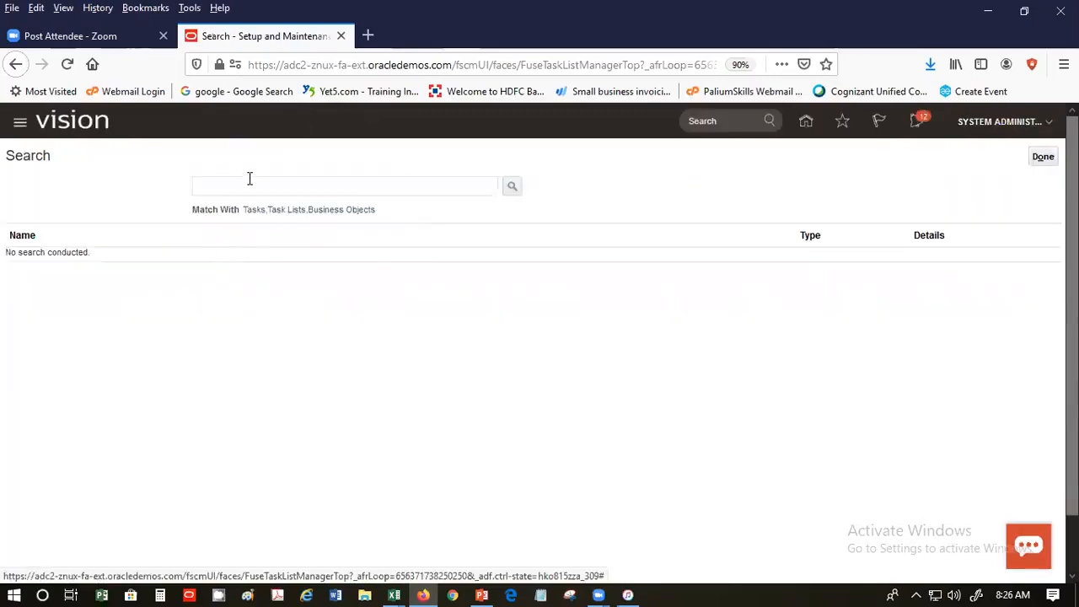
type("Bank")
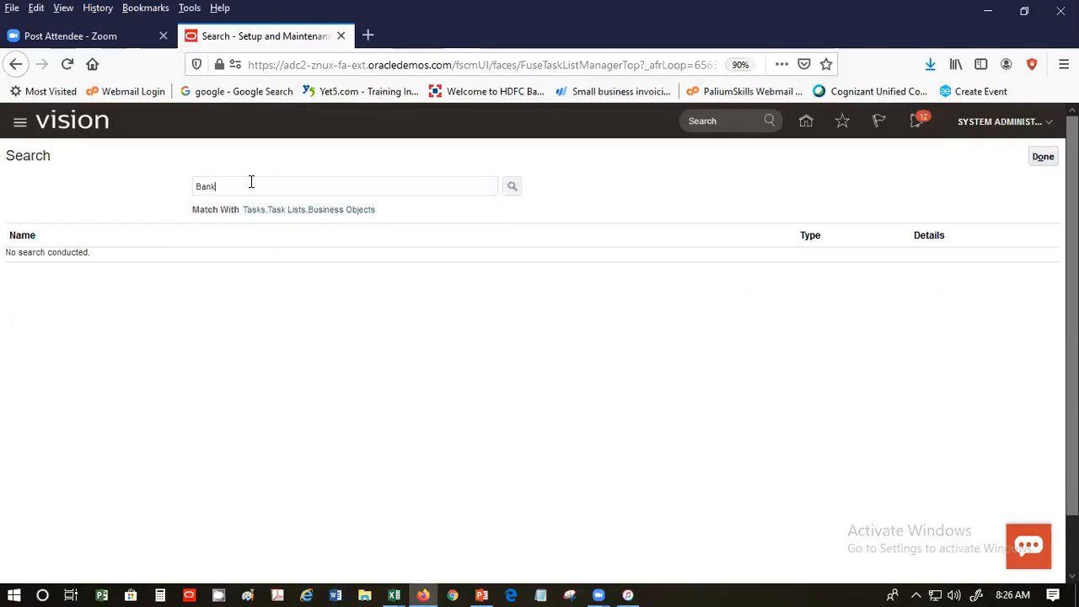
key("Return")
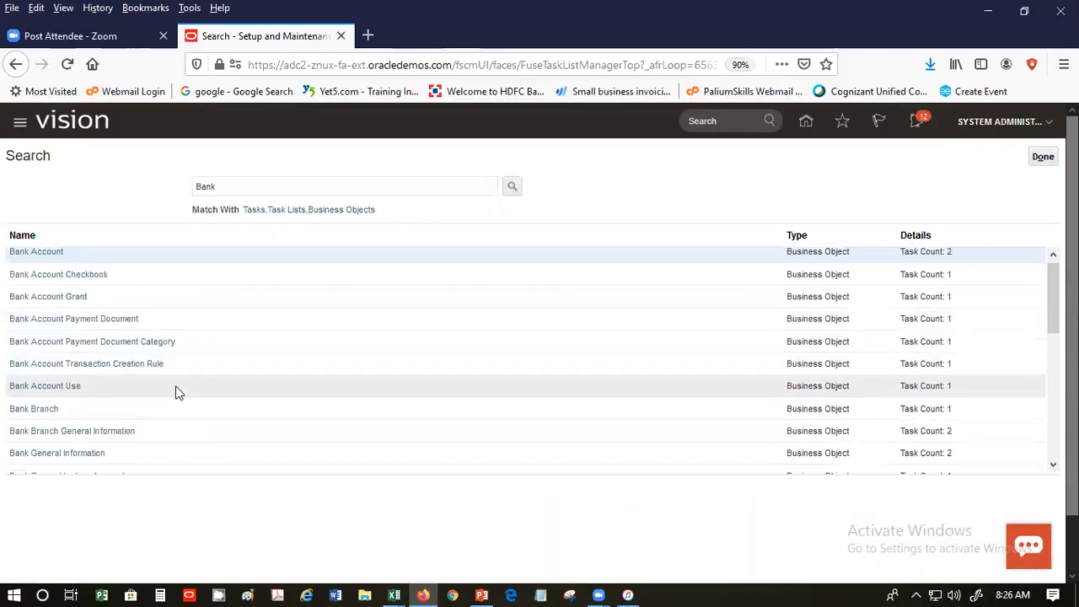
Find the Bank General Information business object in the search results and open its Manage Banks task
scroll(182, 392, "down", 1)
scroll(180, 392, "down", 3)
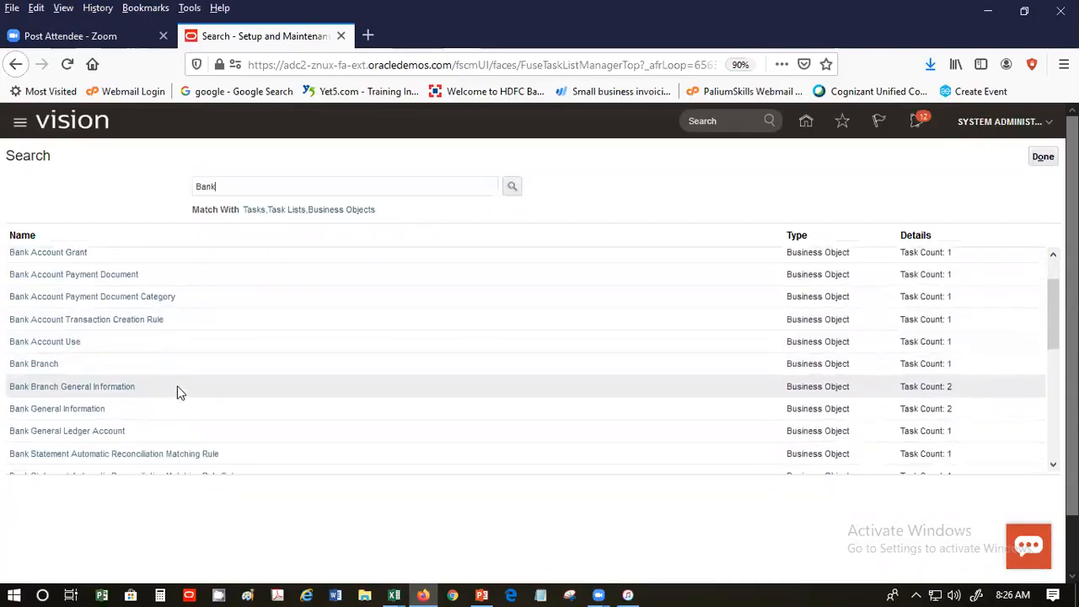
scroll(168, 391, "down", 2)
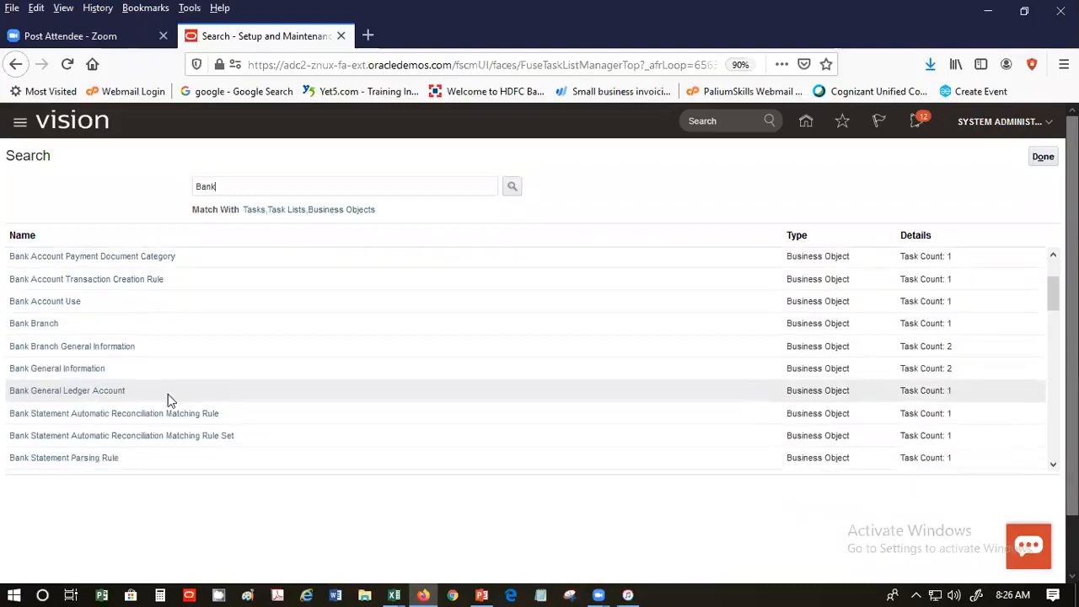
scroll(165, 393, "down", 4)
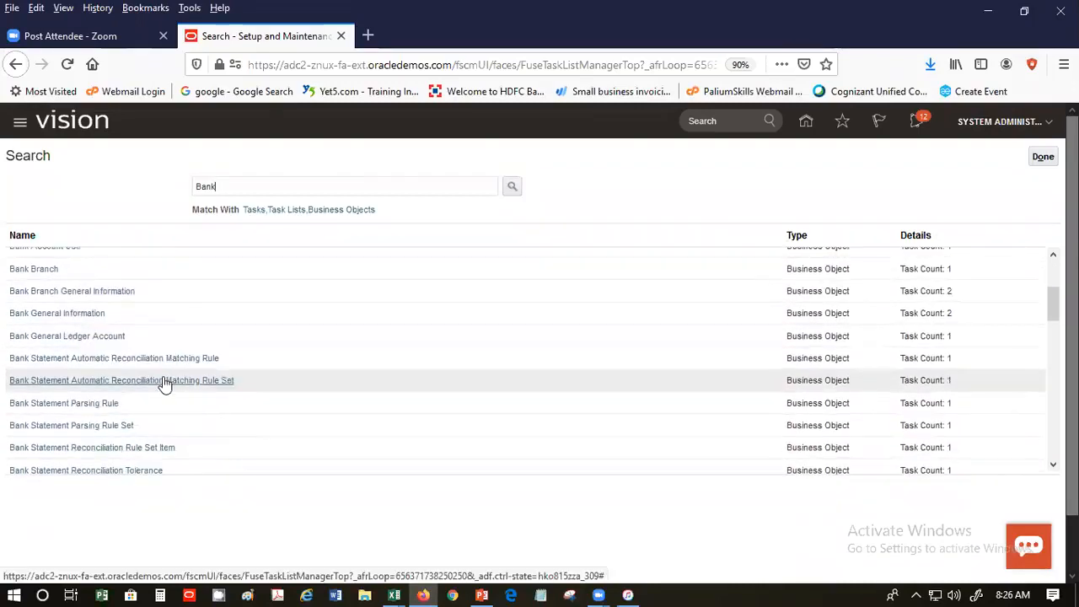
scroll(87, 362, "down", 3)
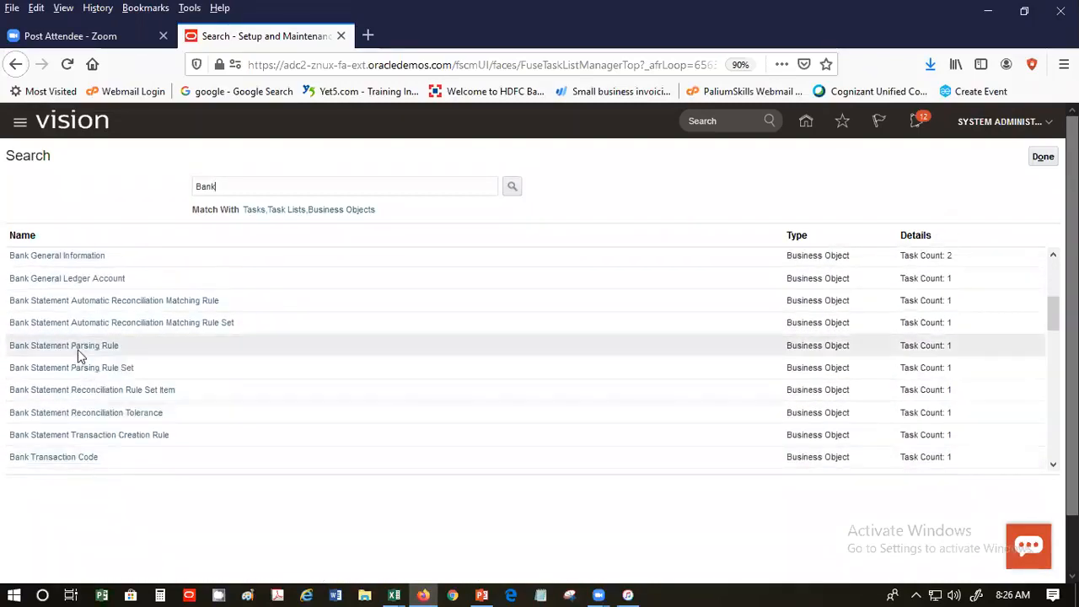
scroll(93, 425, "down", 2)
scroll(169, 472, "down", 1)
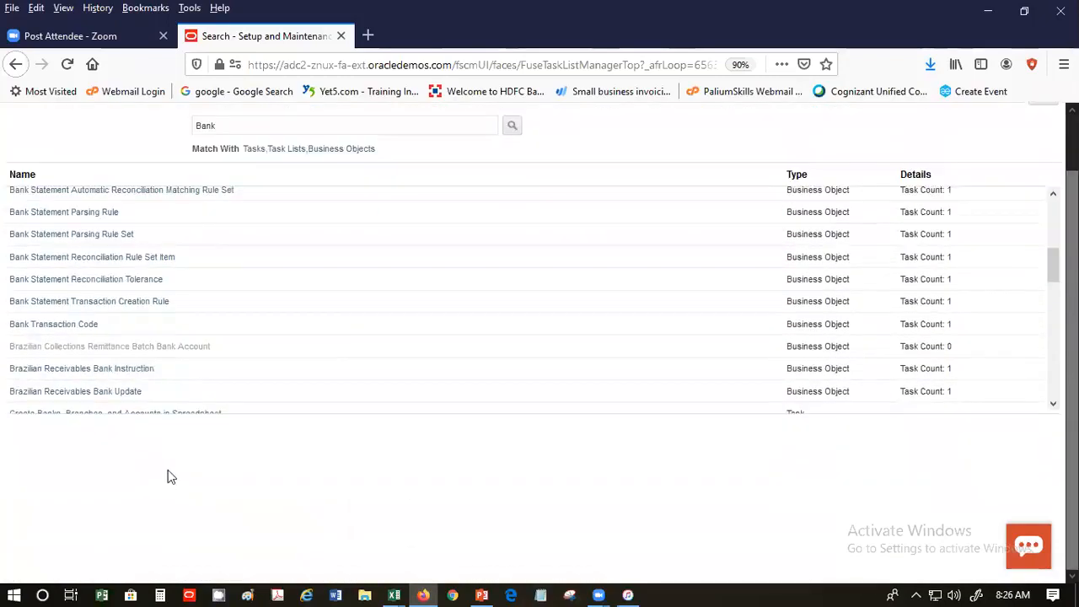
scroll(76, 260, "up", 3)
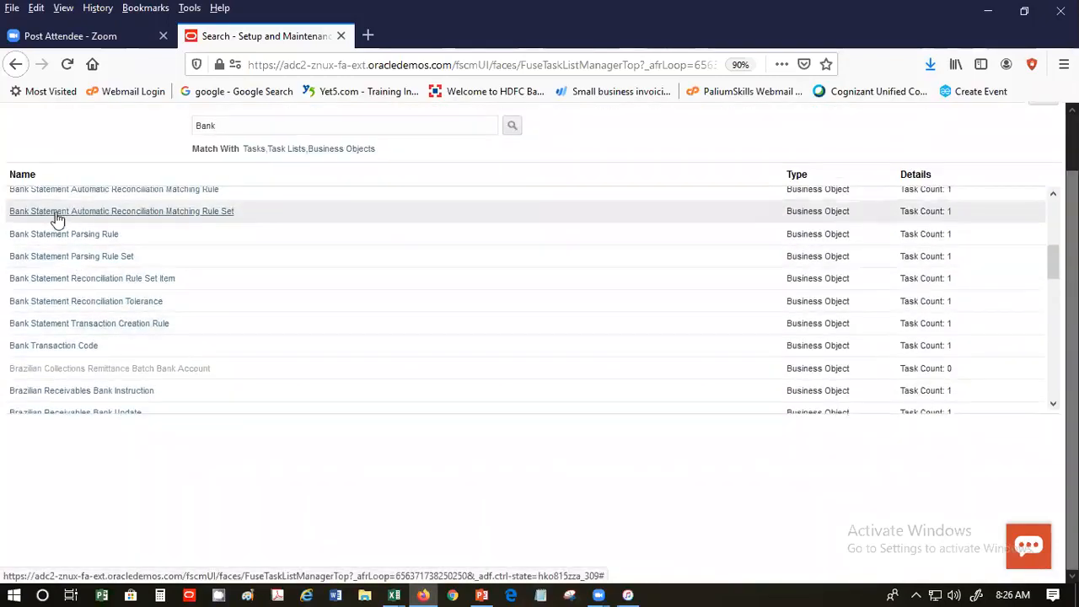
scroll(70, 230, "up", 4)
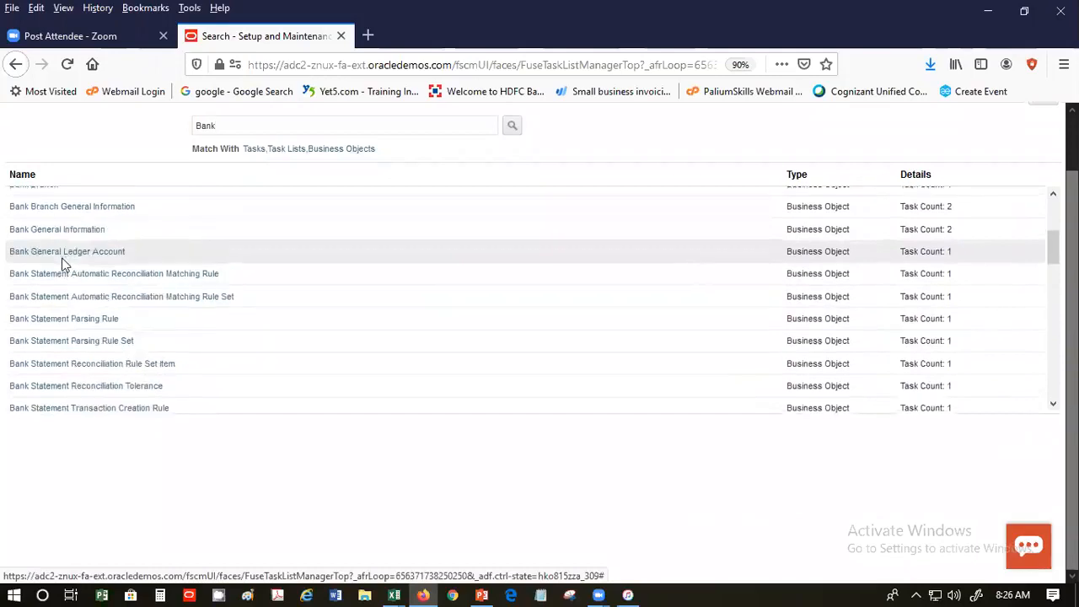
scroll(64, 268, "up", 1)
scroll(72, 258, "up", 1)
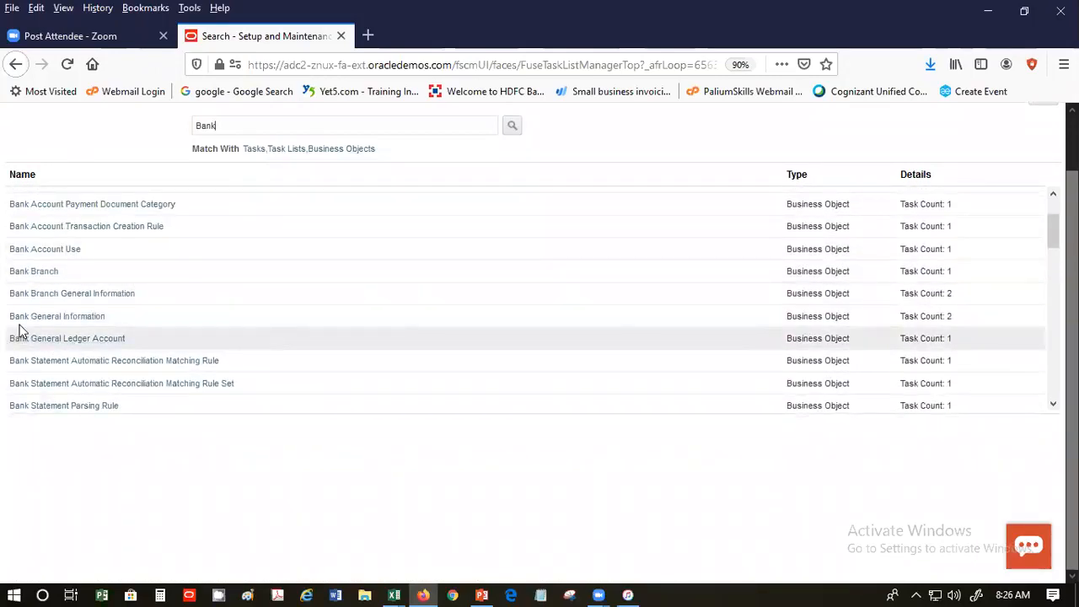
left_click(46, 315)
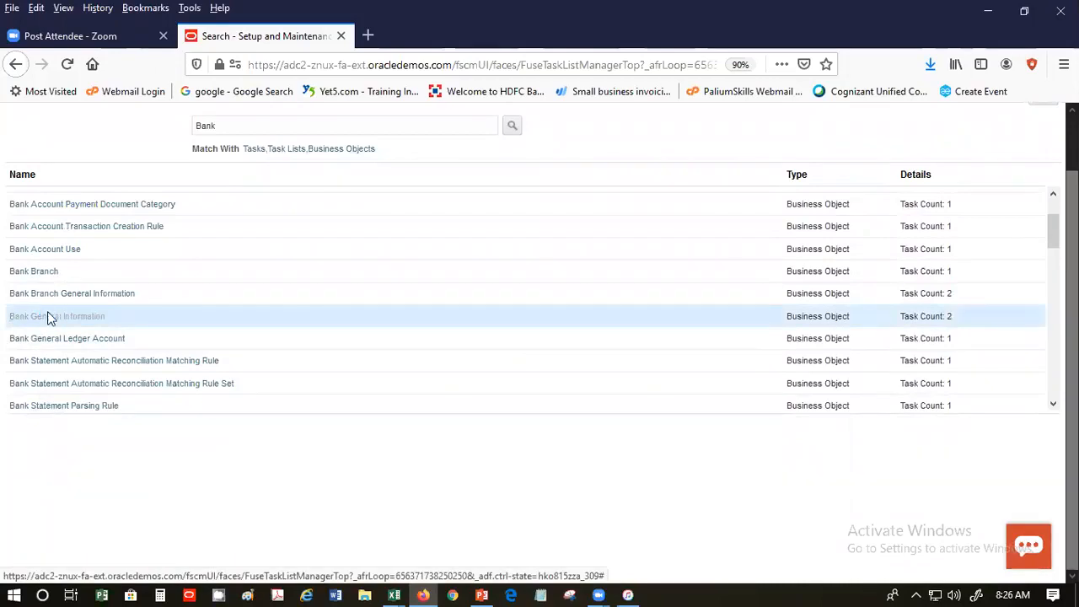
left_click(37, 164)
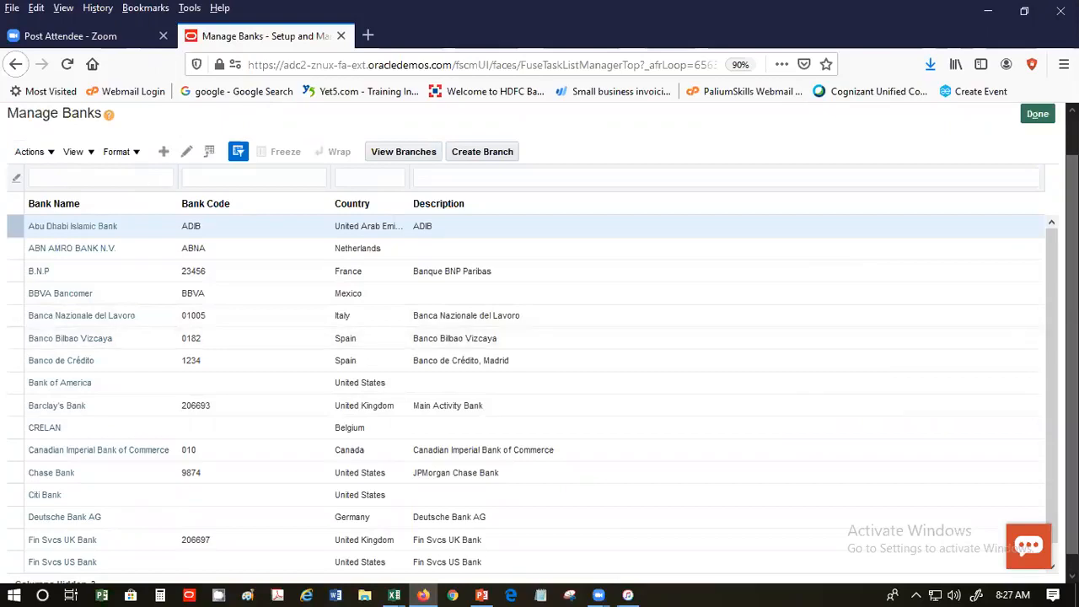
Find SP Bank in the bank list, review its details, addresses and contacts, and return to the list
scroll(540, 337, "down", 1)
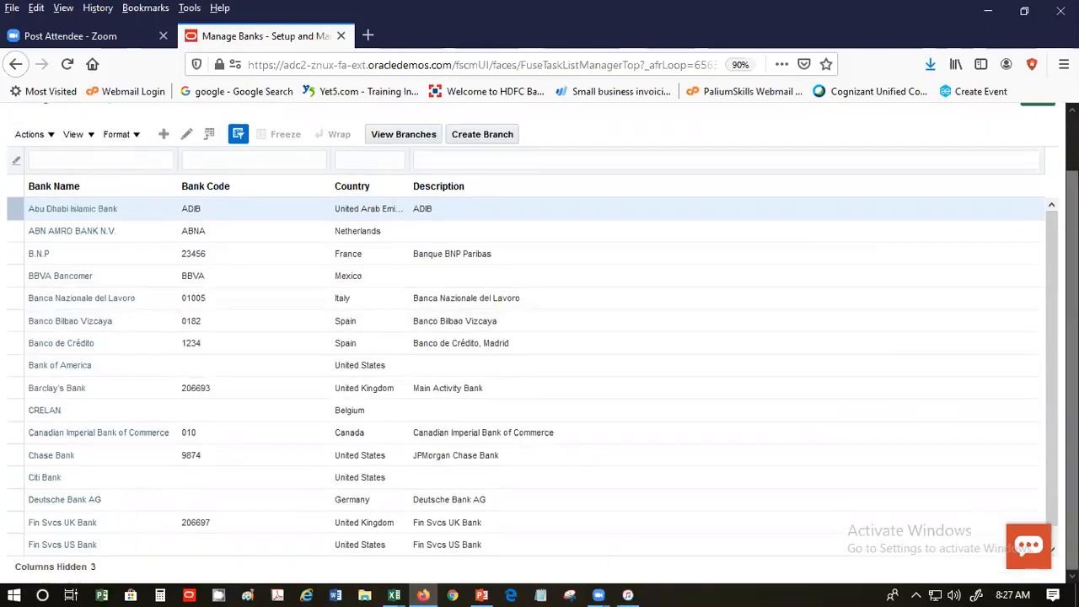
scroll(533, 379, "down", 1)
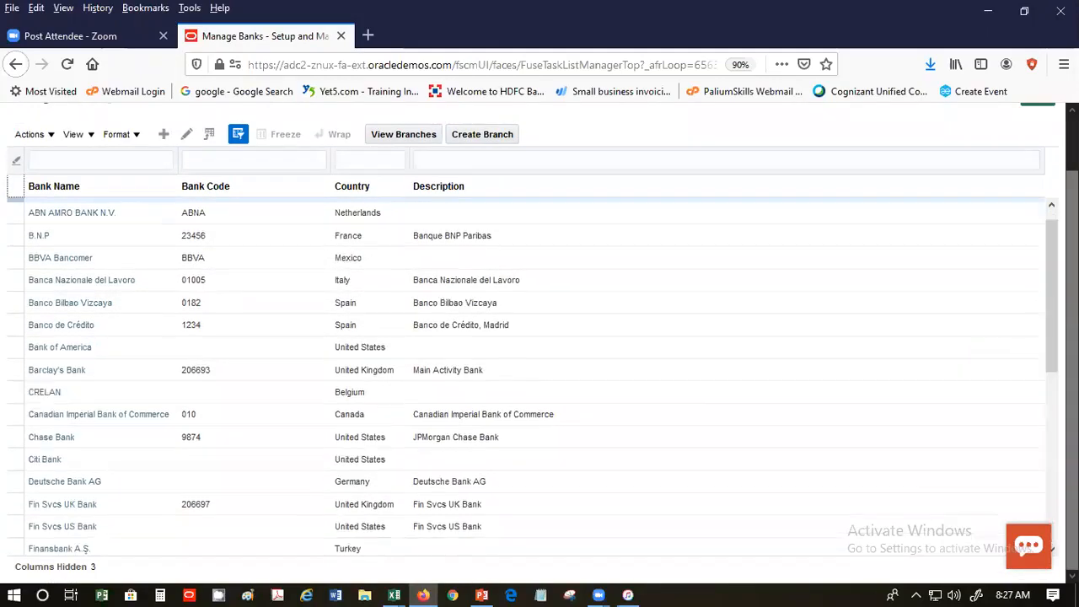
scroll(539, 379, "down", 5)
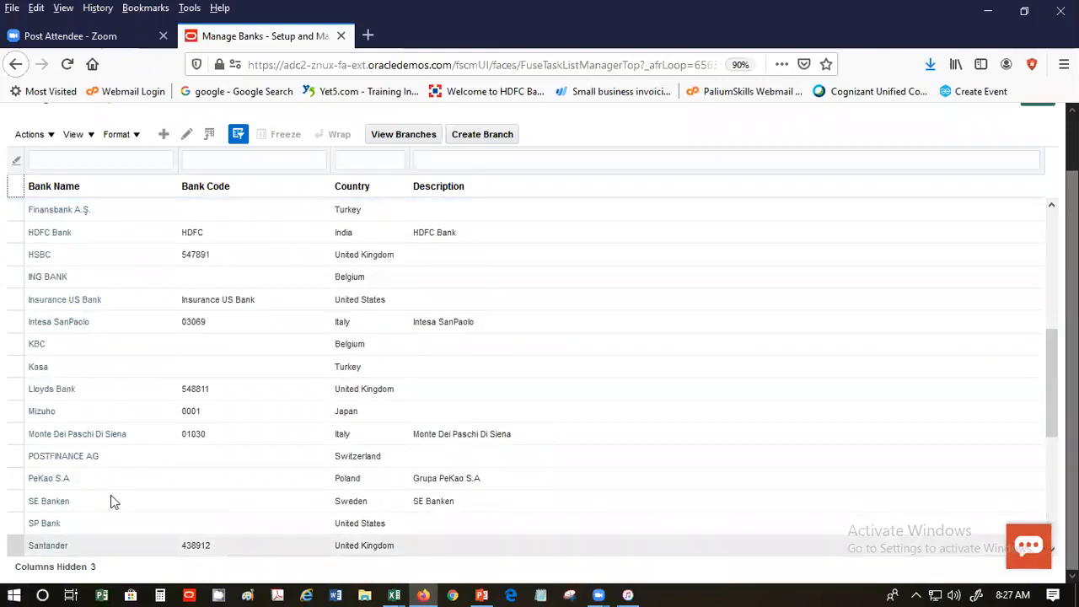
left_click(40, 523)
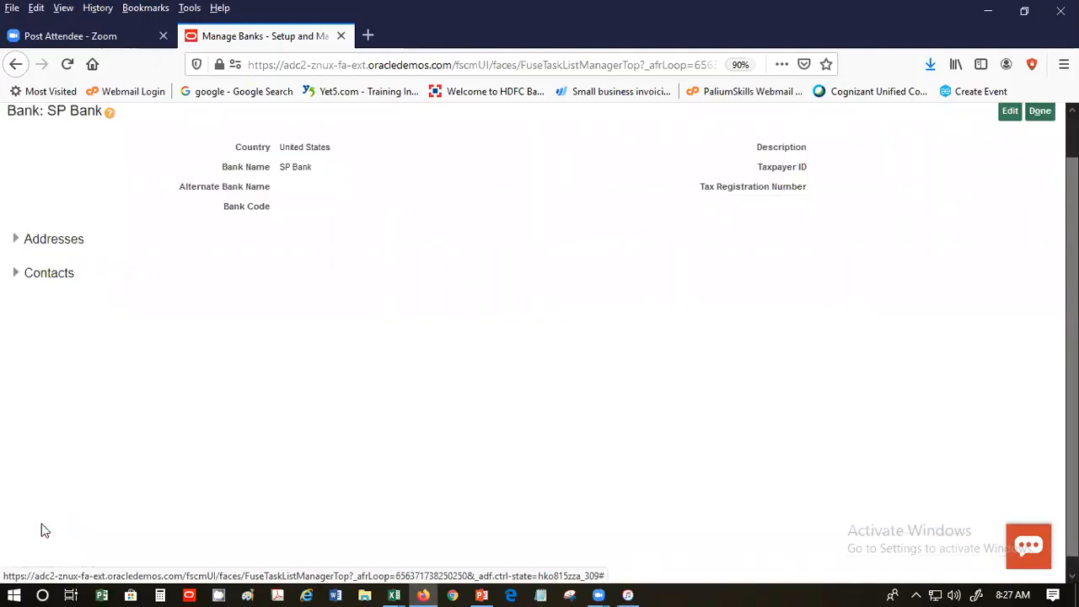
left_click(15, 240)
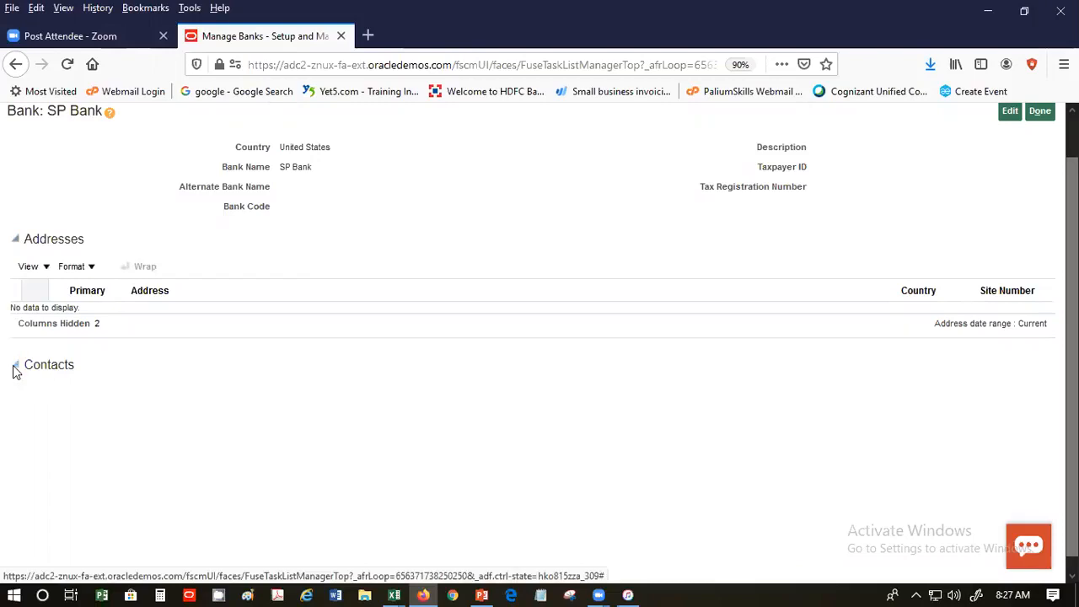
left_click(14, 366)
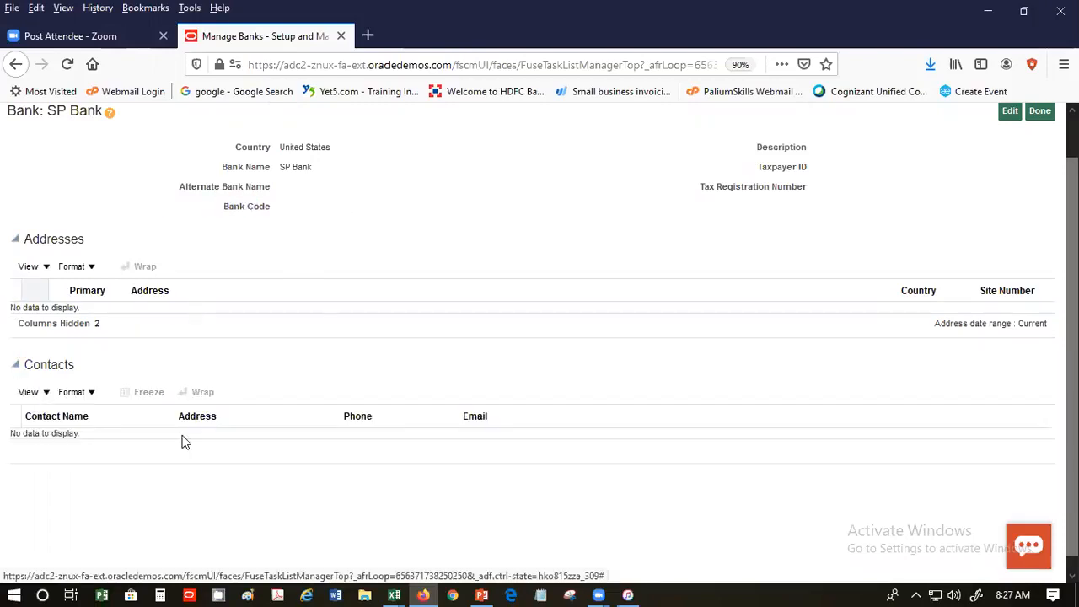
left_click(1039, 115)
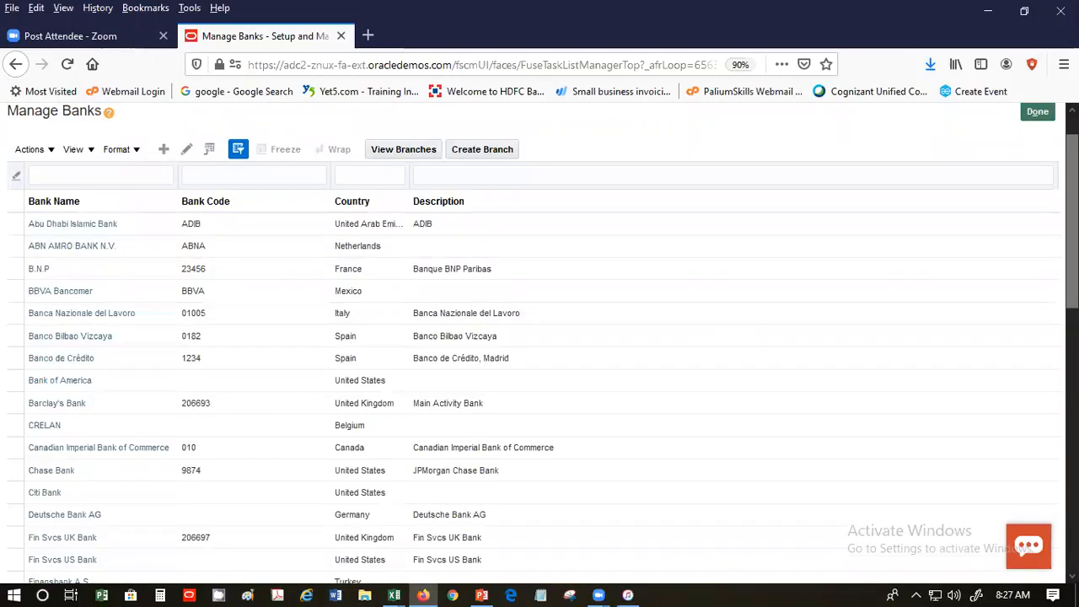
scroll(539, 337, "down", 10)
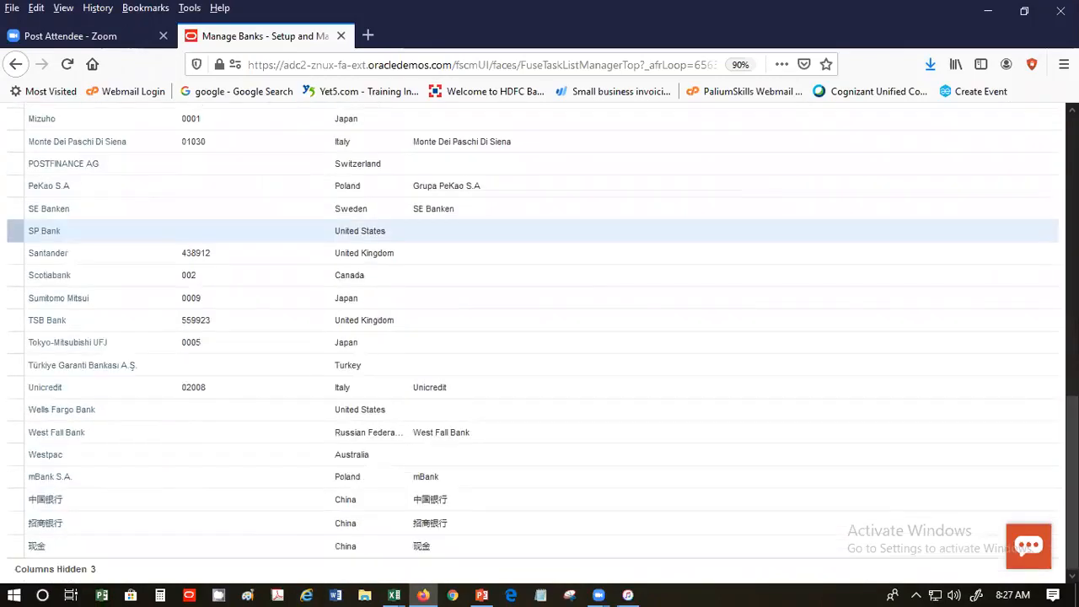
scroll(539, 337, "up", 10)
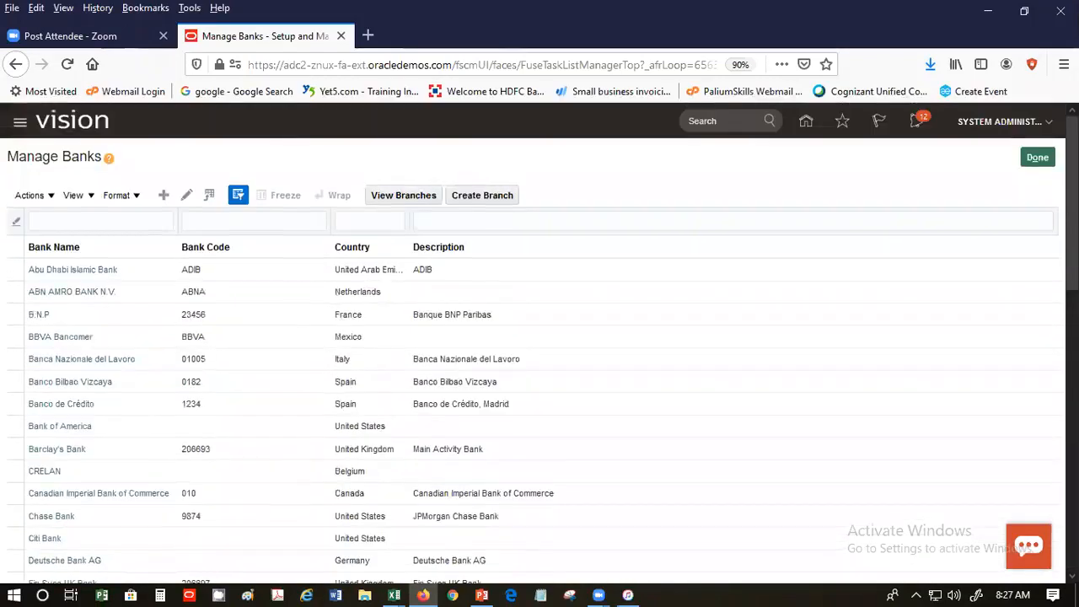
left_click(409, 198)
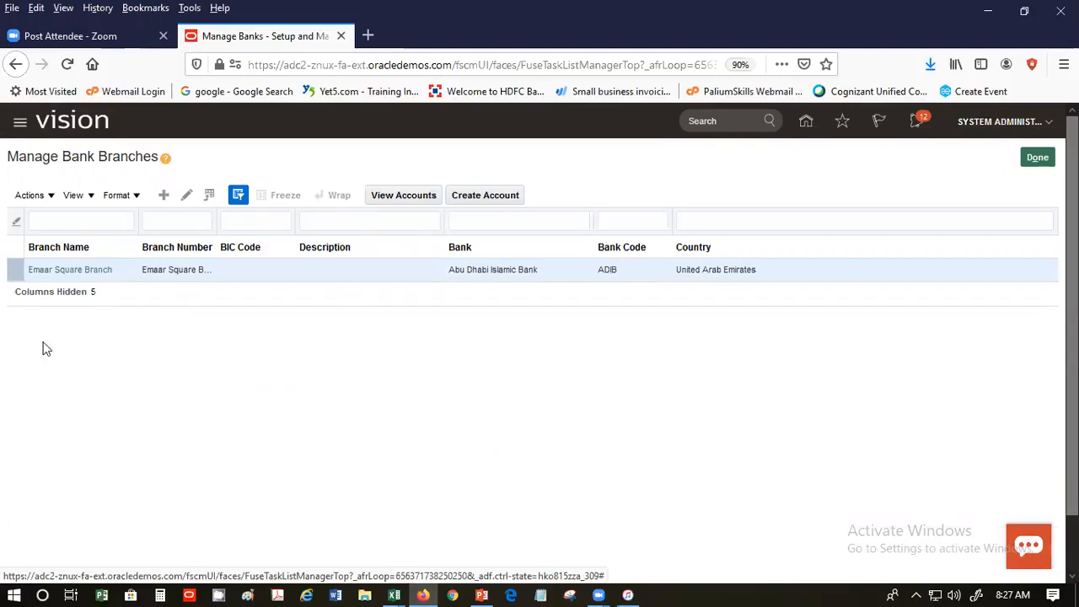
left_click(52, 270)
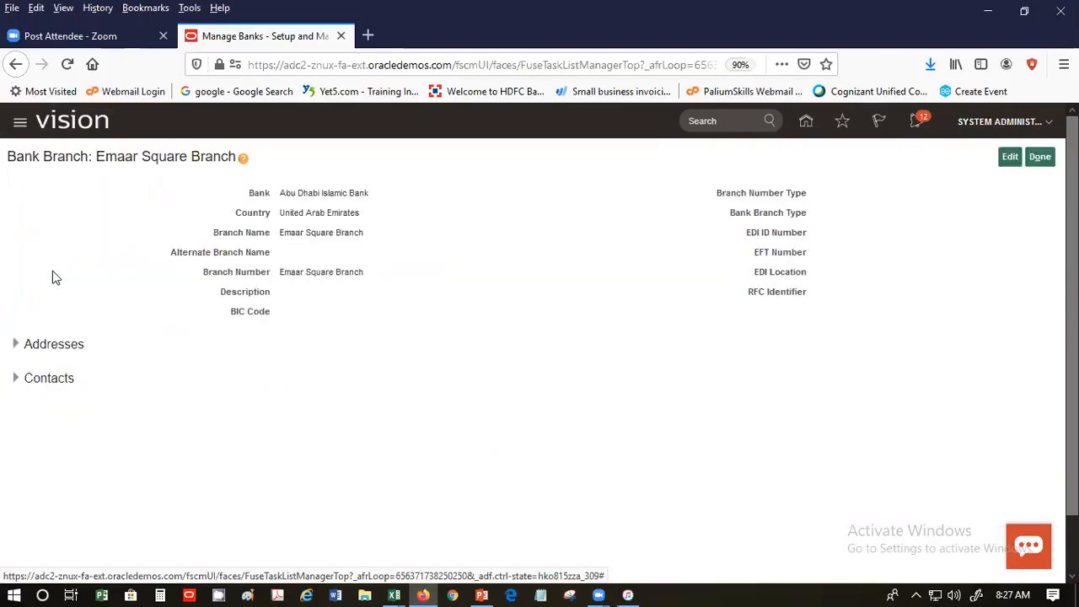
left_click(1042, 157)
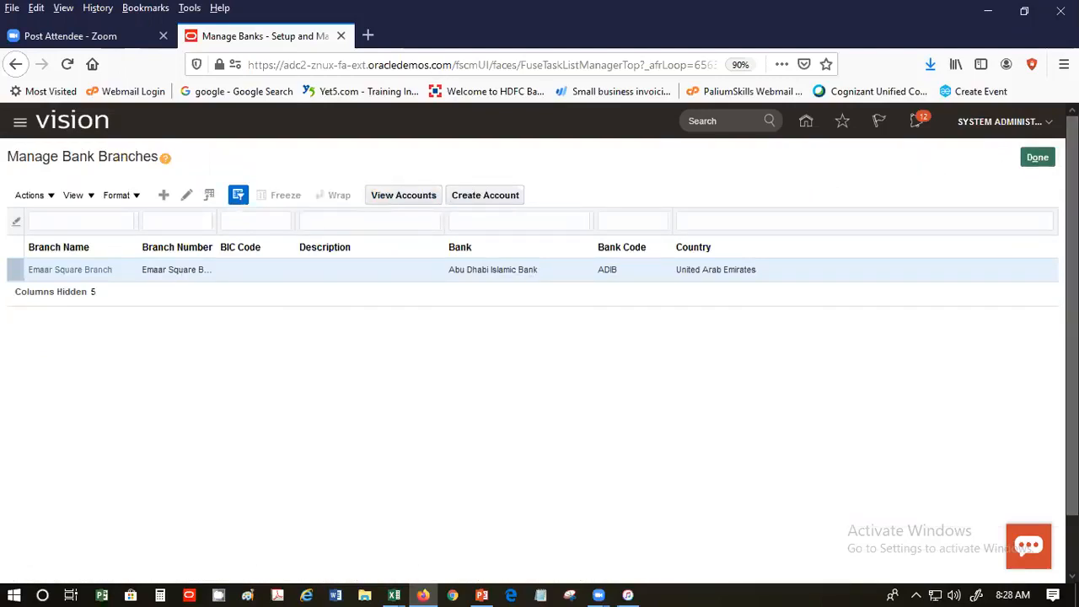
left_click(1038, 157)
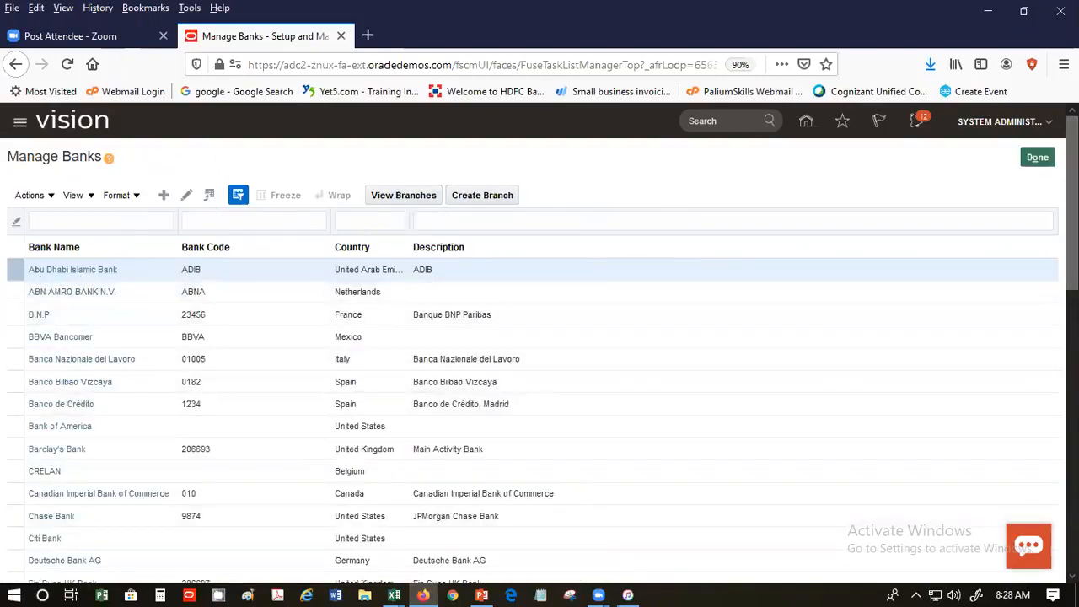
Select SP Bank, view its branches and review the details of SP Branch
scroll(540, 354, "down", 10)
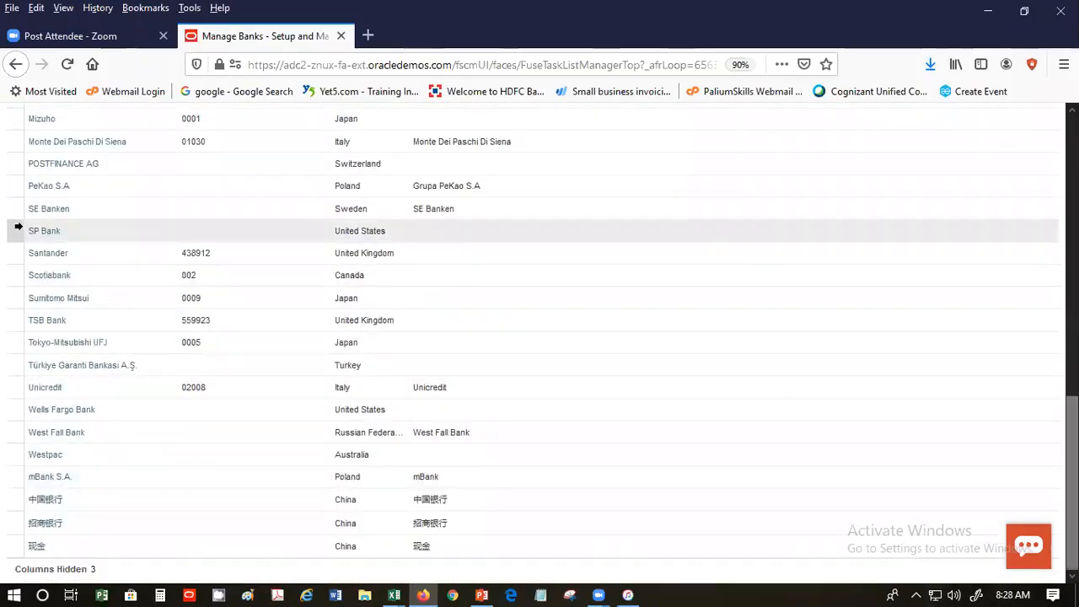
left_click(17, 226)
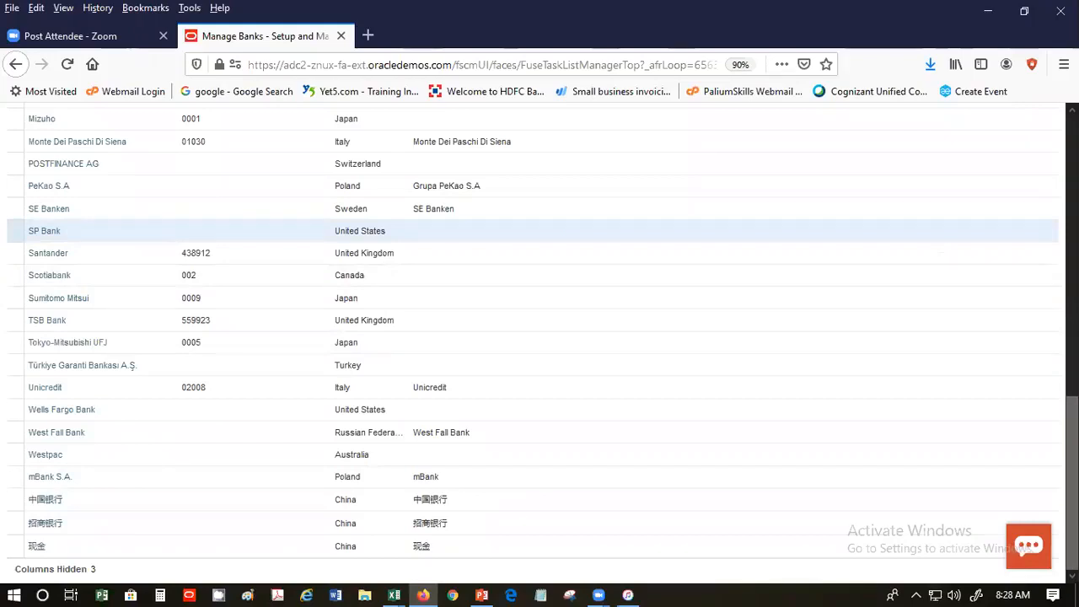
scroll(539, 337, "up", 10)
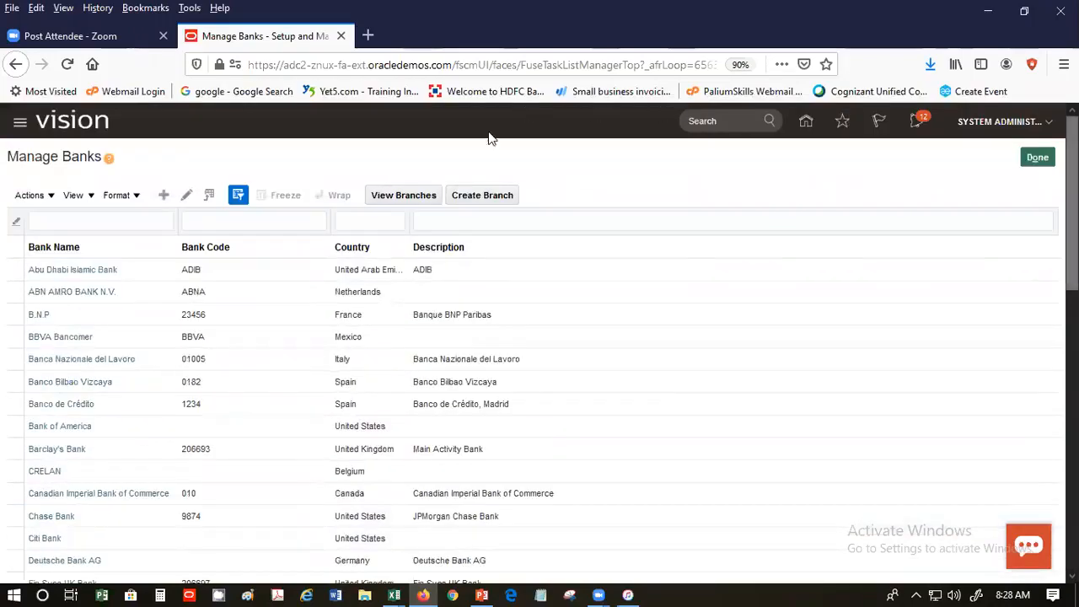
left_click(424, 196)
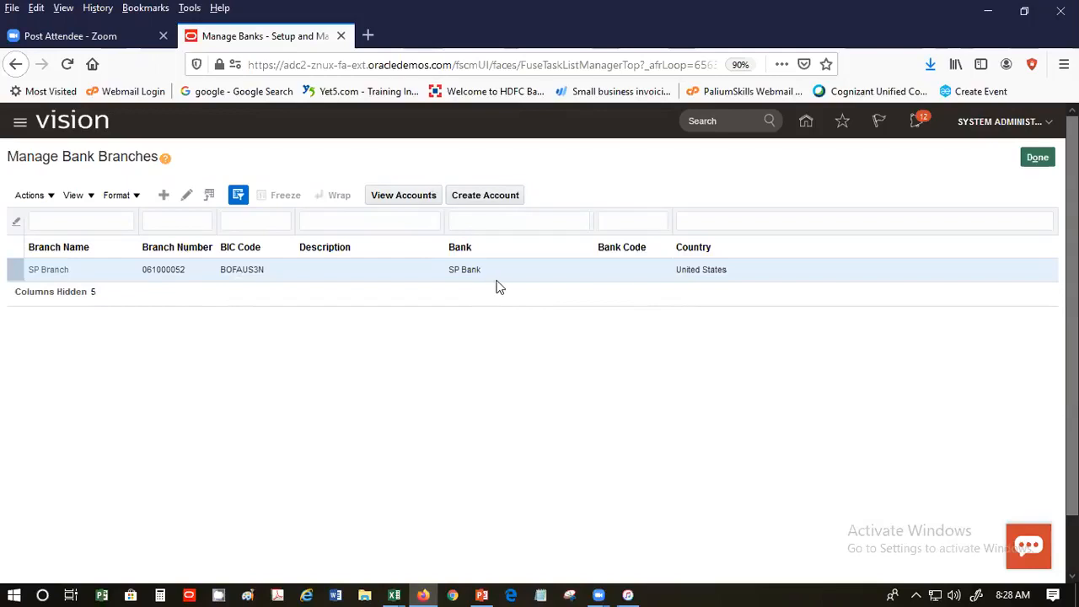
left_click(50, 270)
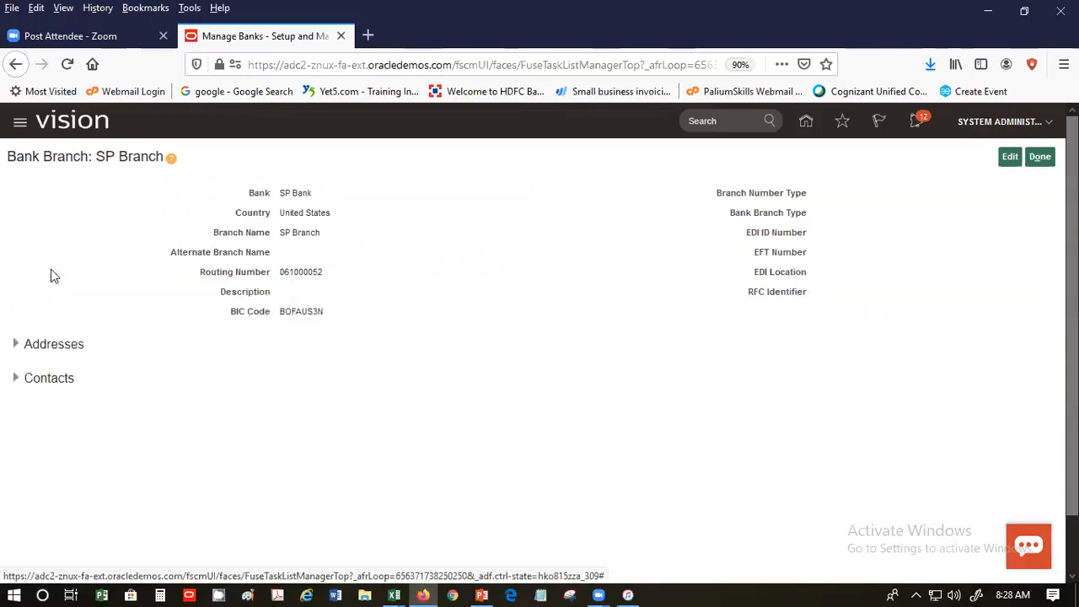
left_click(1039, 157)
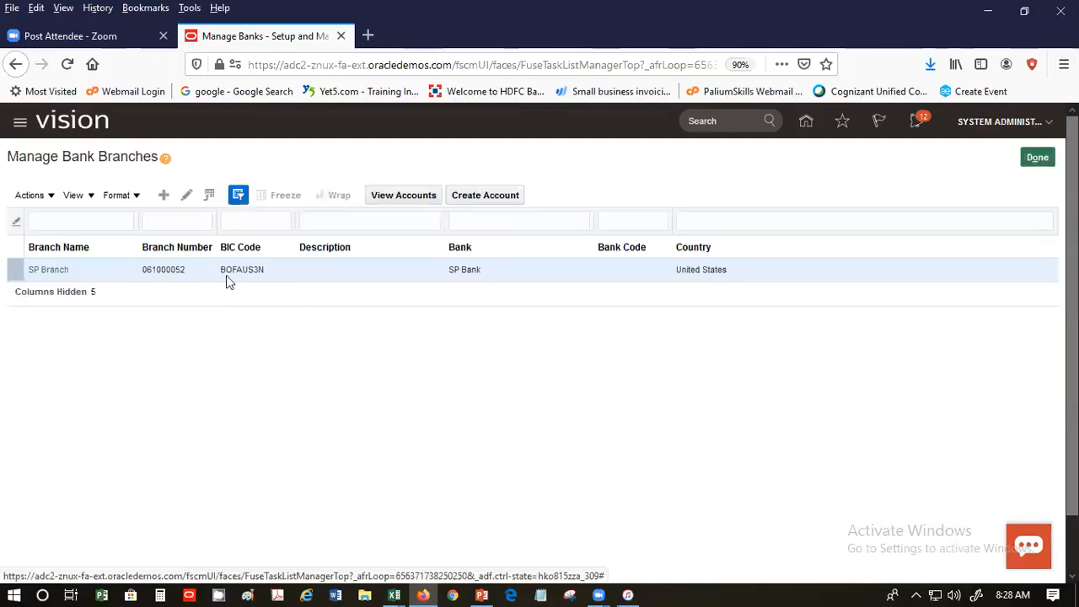
List the bank accounts of SP Branch and open the SP Account record
left_click(413, 196)
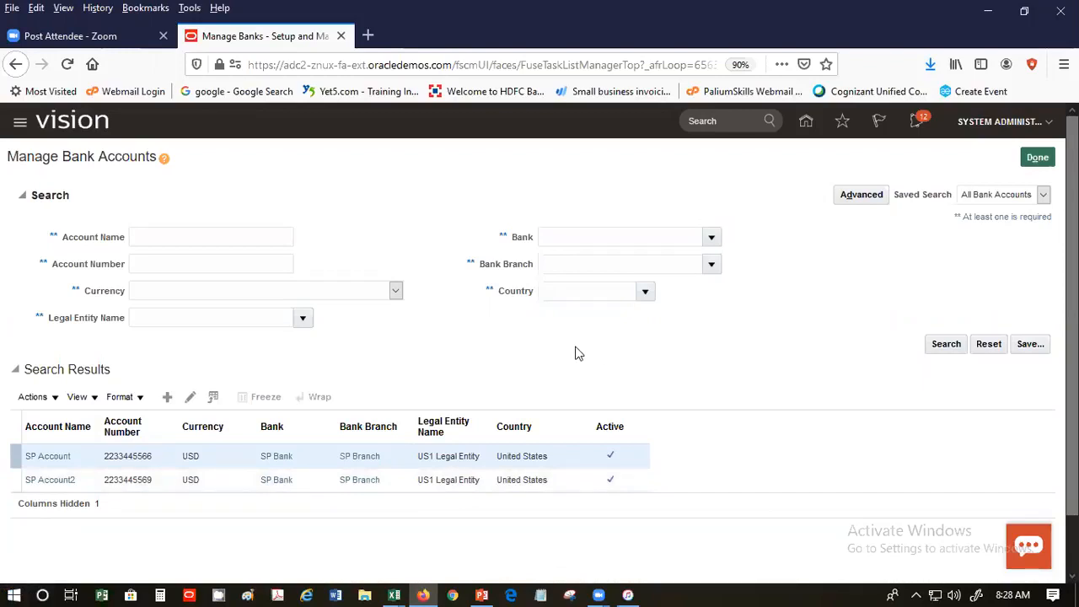
scroll(565, 354, "down", 1)
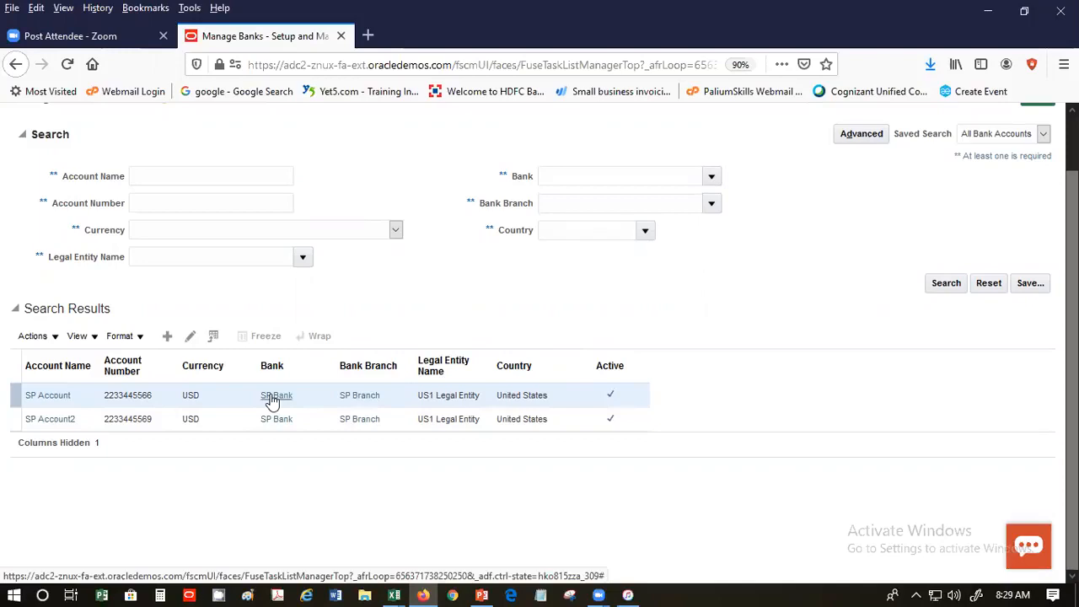
left_click(44, 396)
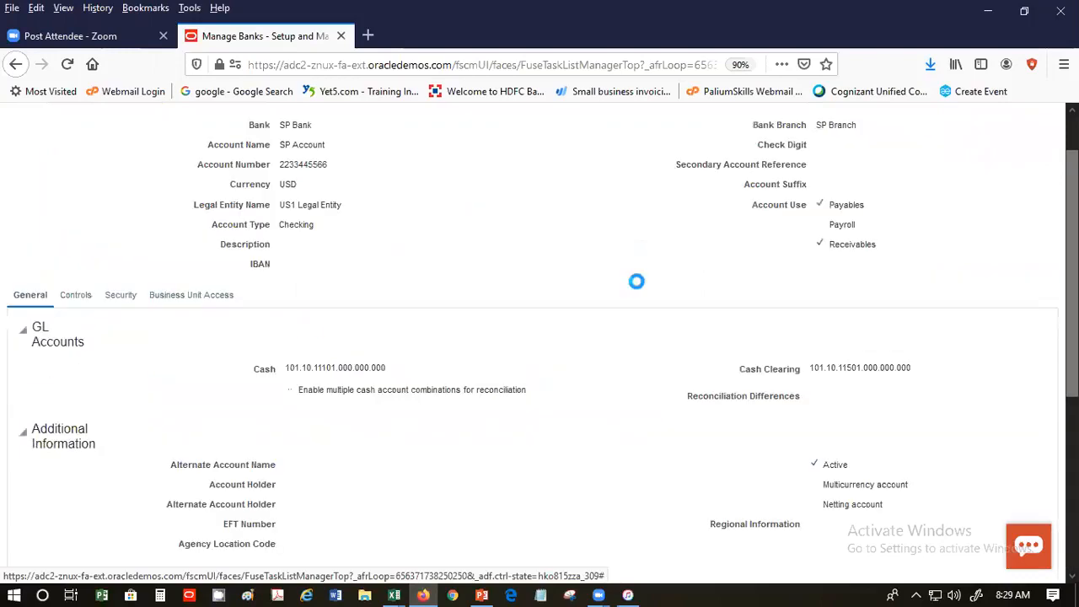
Review SP Account's general information, security settings and business unit access
scroll(512, 341, "down", 3)
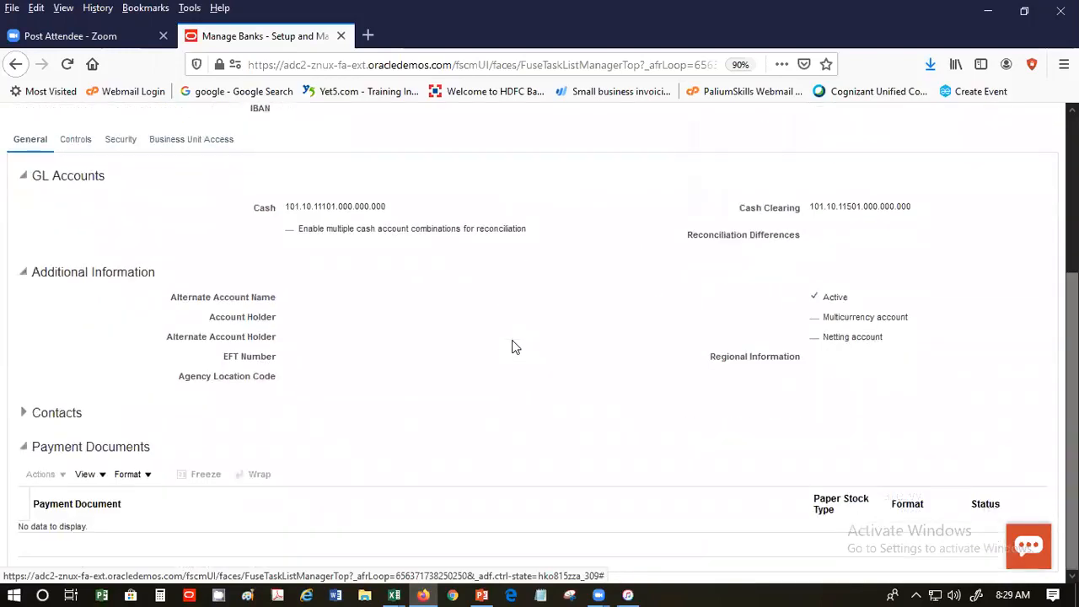
scroll(511, 341, "up", 2)
scroll(512, 347, "up", 1)
left_click(88, 373)
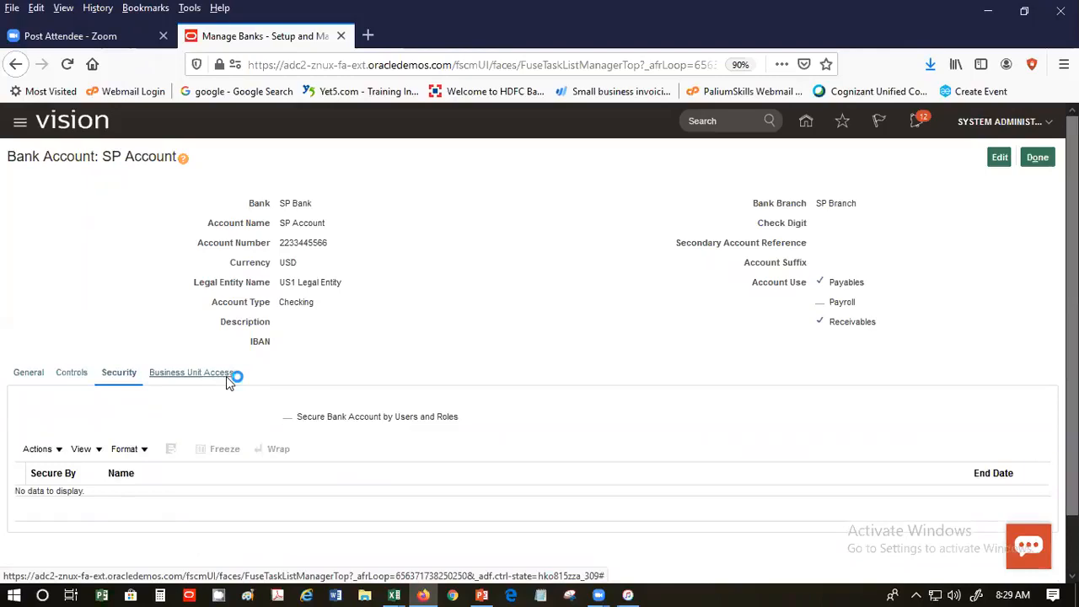
scroll(477, 354, "down", 1)
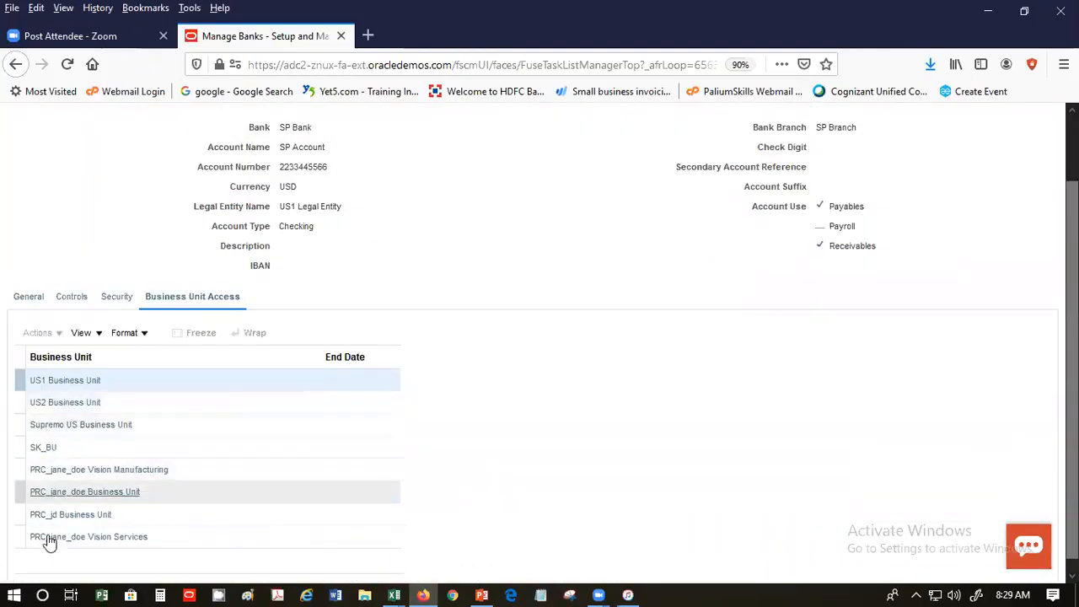
scroll(268, 501, "down", 1)
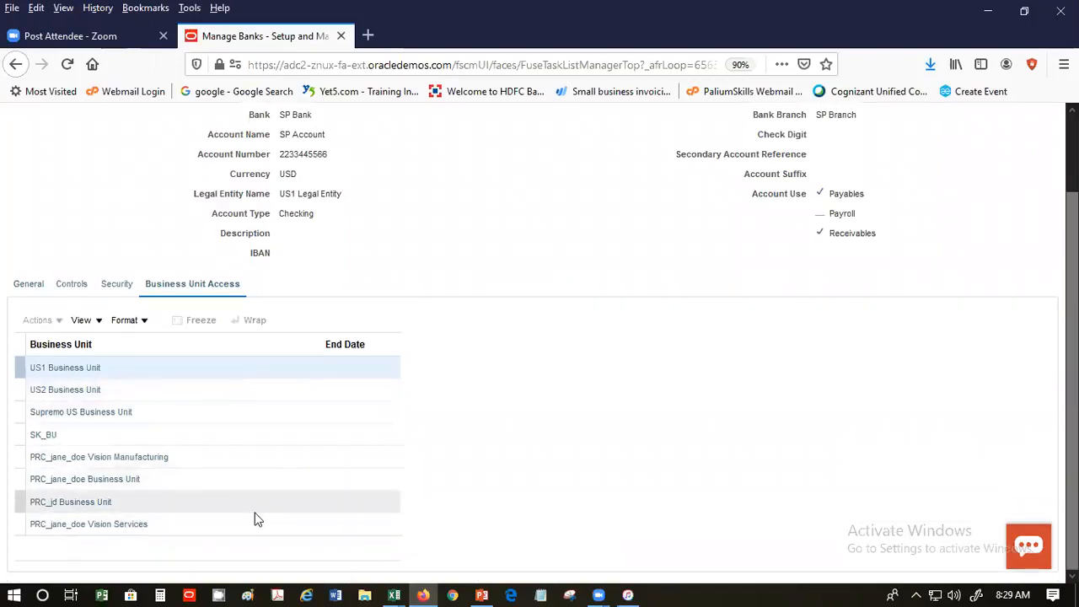
Edit SP Account to enable Payroll as an account use and save the change
scroll(257, 518, "up", 2)
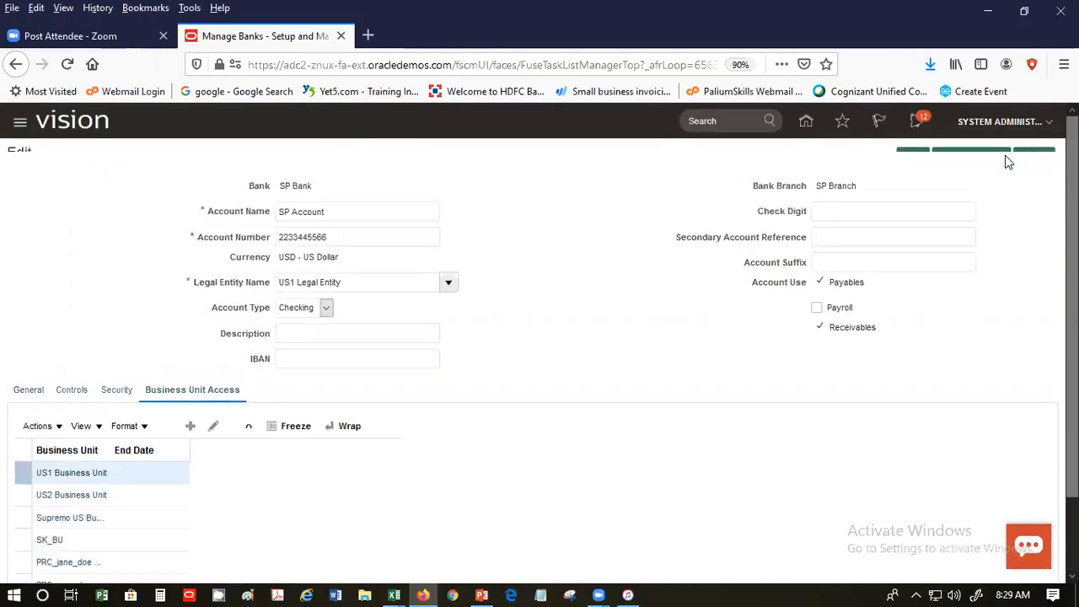
left_click(817, 327)
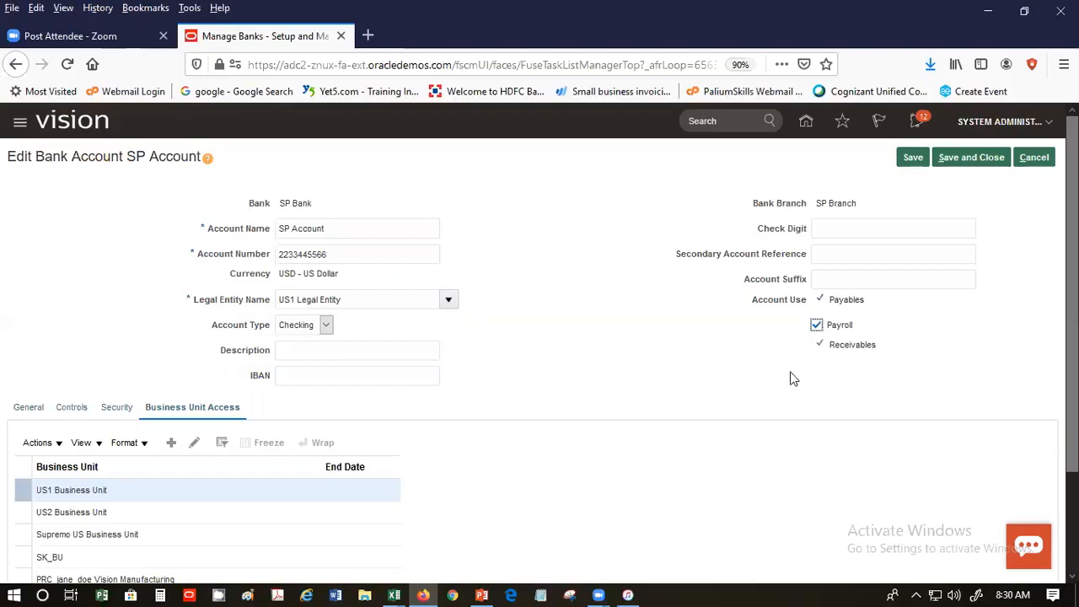
left_click(116, 409)
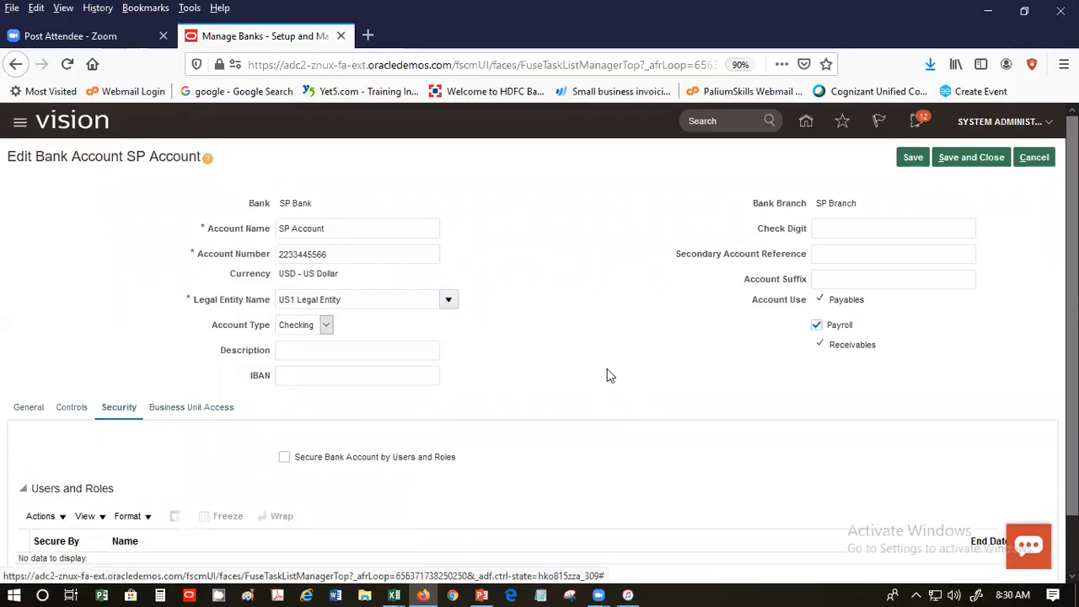
scroll(611, 375, "down", 1)
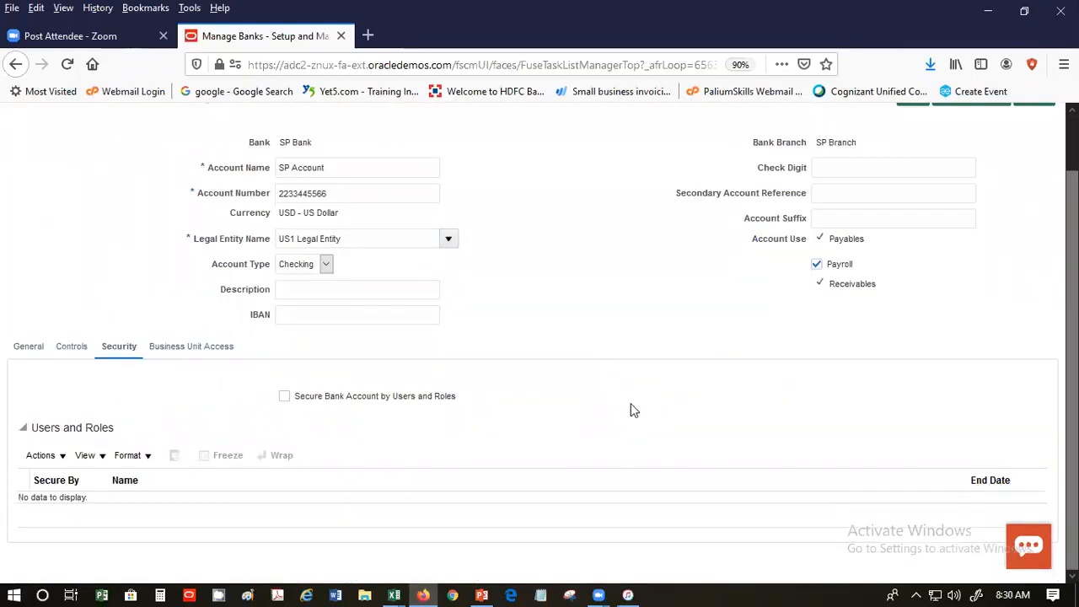
scroll(622, 371, "up", 1)
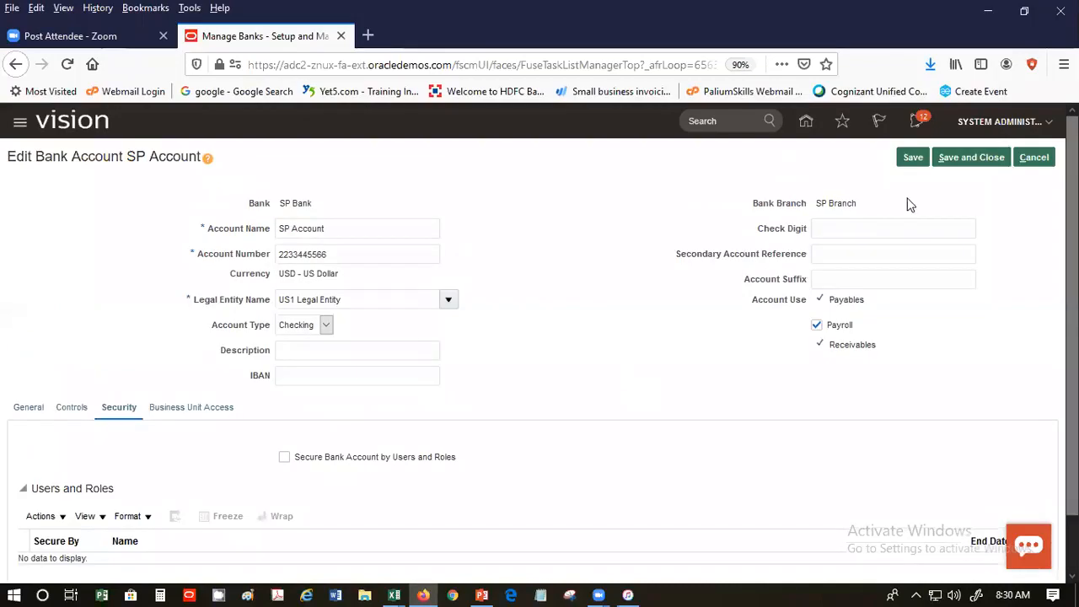
left_click(912, 158)
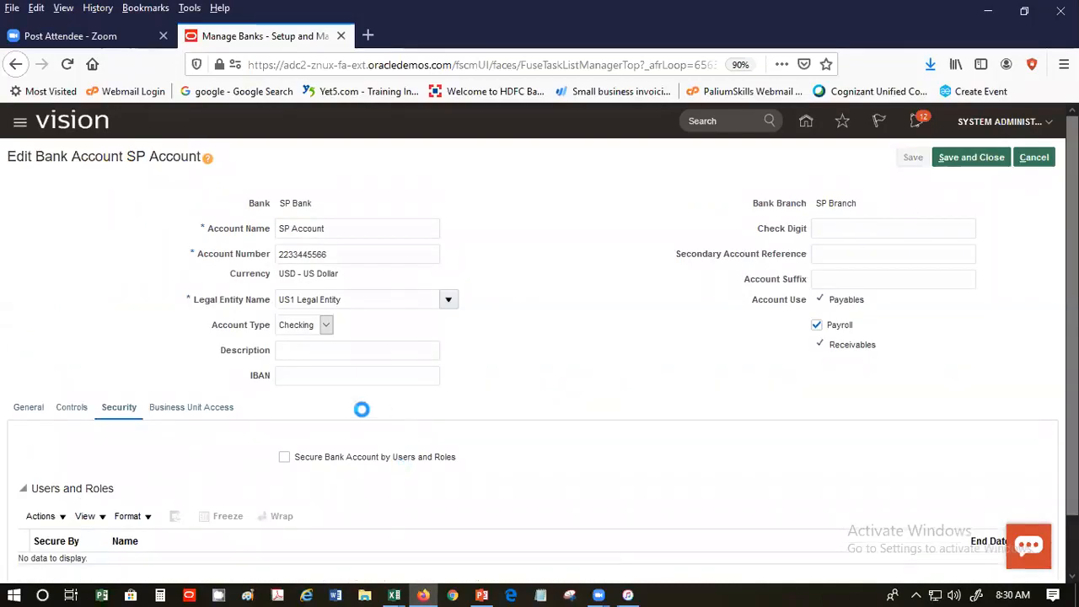
left_click(577, 251)
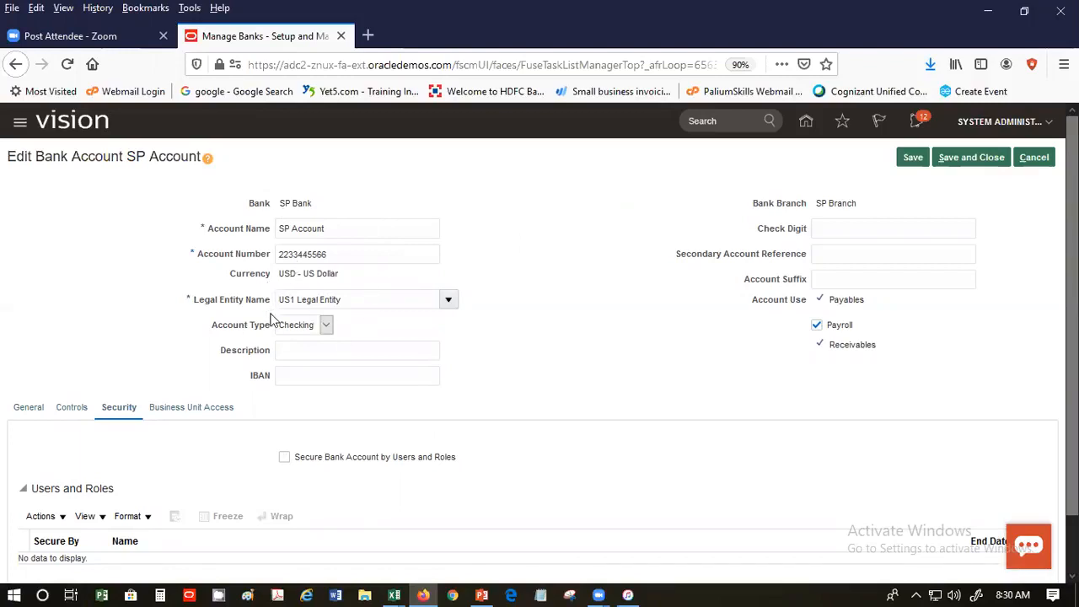
Review SP Account's cash management controls, then its GL accounts and additional information
left_click(71, 413)
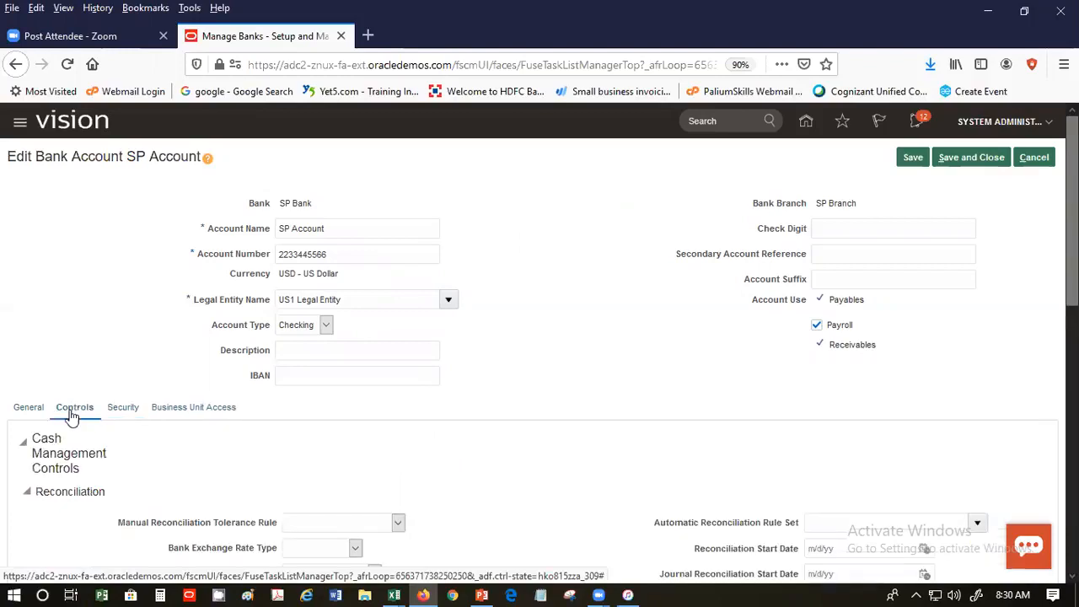
scroll(413, 343, "down", 3)
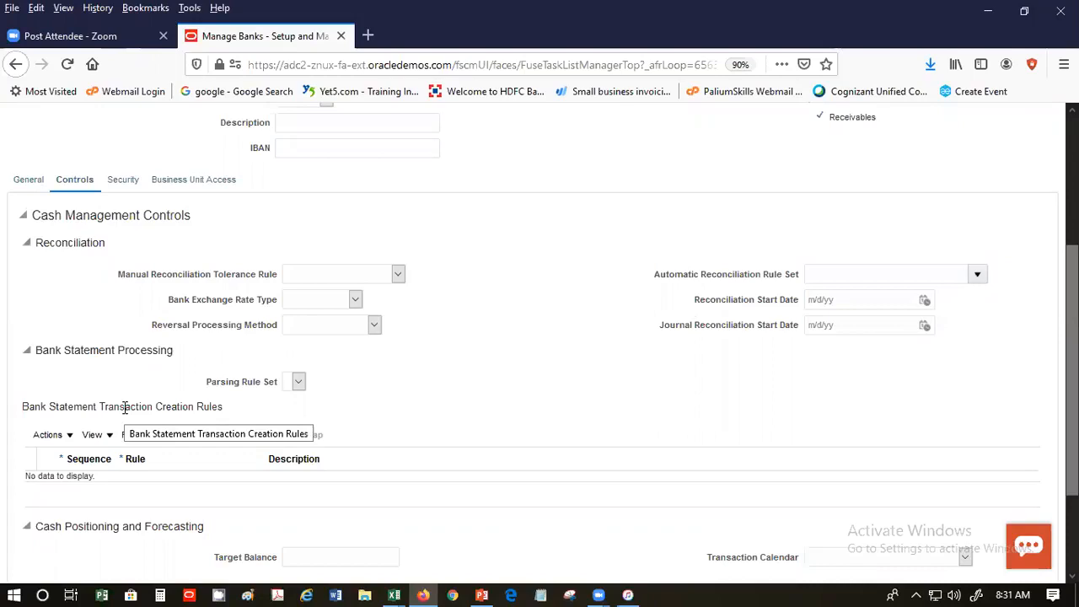
left_click(22, 182)
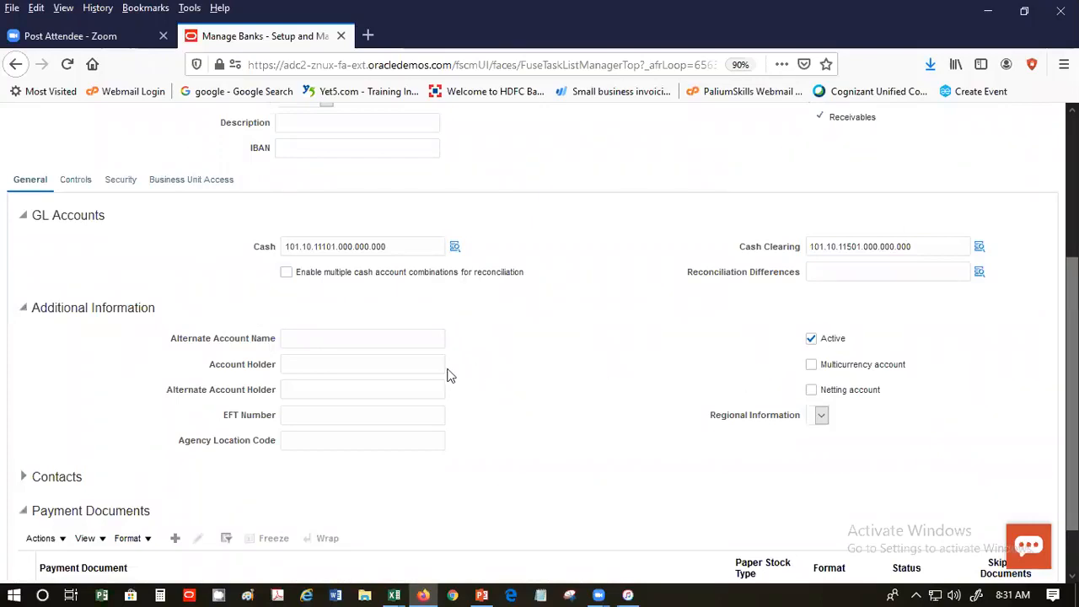
scroll(434, 371, "down", 1)
scroll(412, 365, "up", 5)
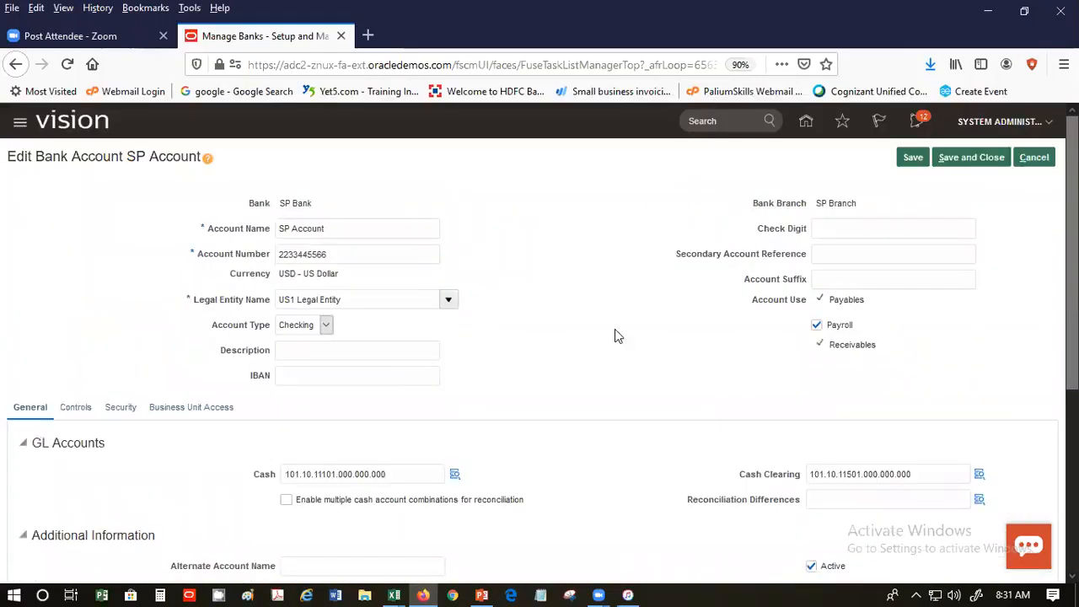
Cancel editing SP Account and close the account, branch, bank and task search pages to return to the Setup and Maintenance overview
left_click(1034, 157)
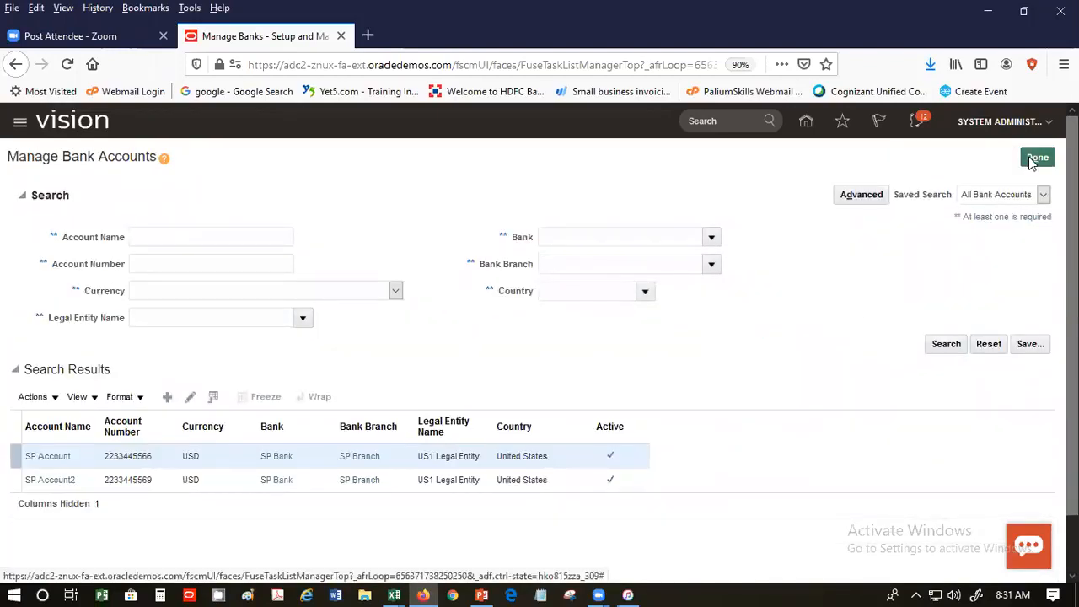
left_click(1037, 158)
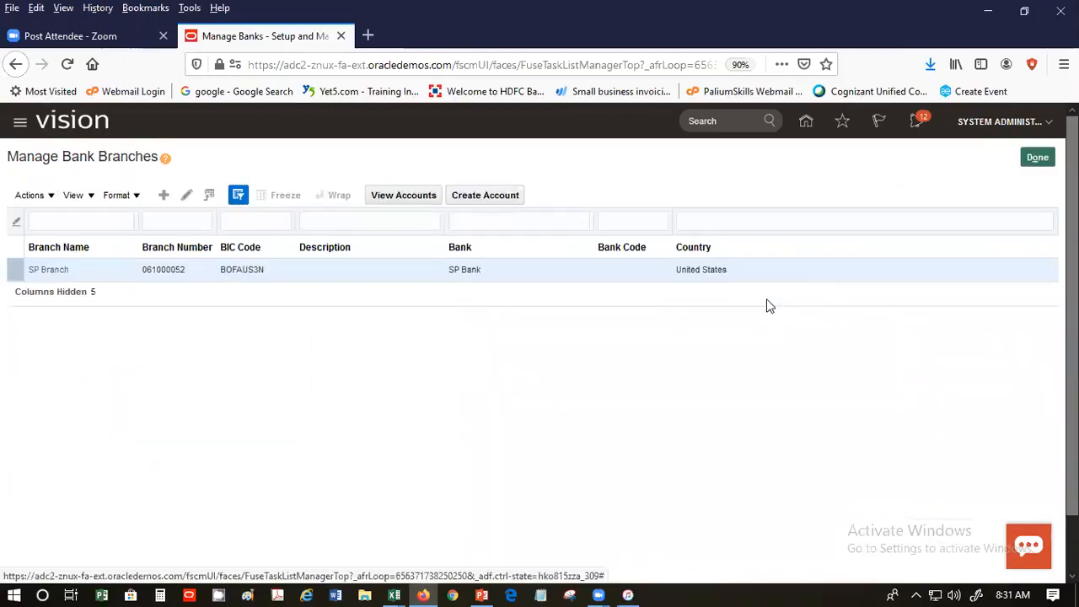
left_click(1037, 160)
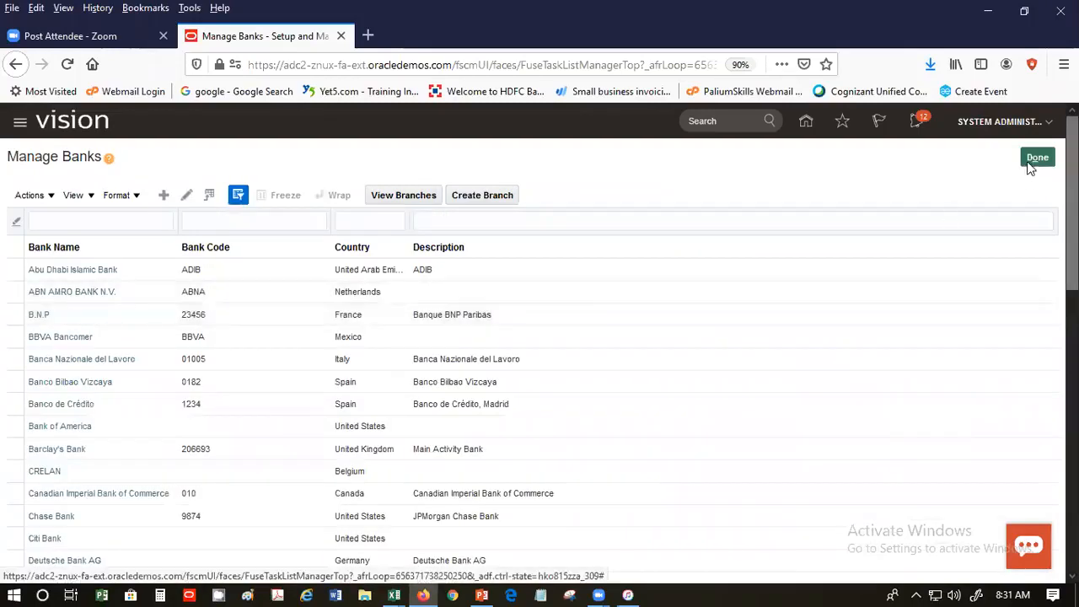
left_click(1036, 160)
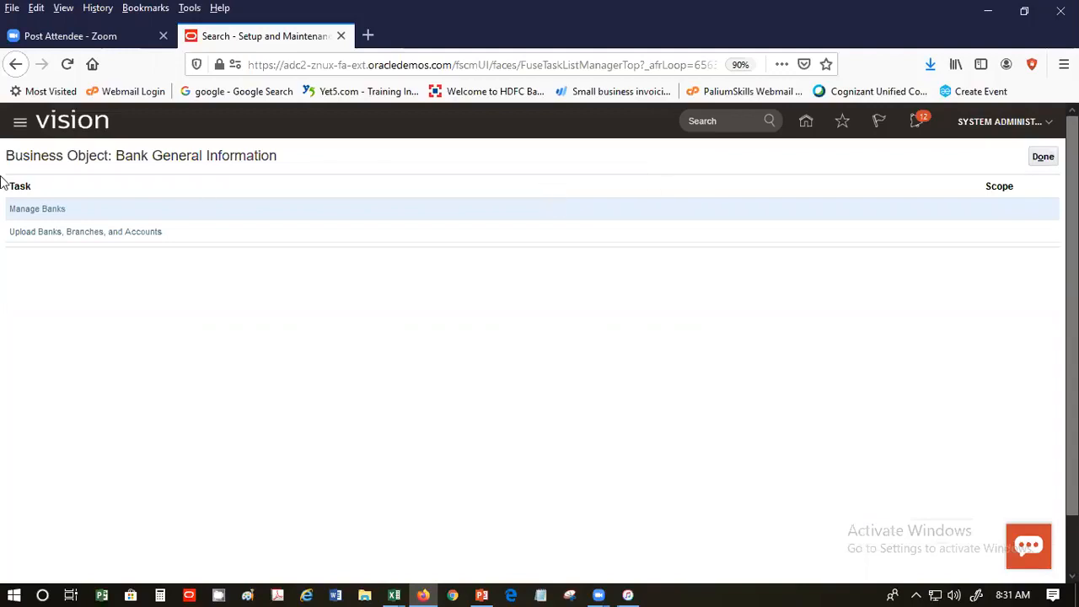
left_click(1034, 161)
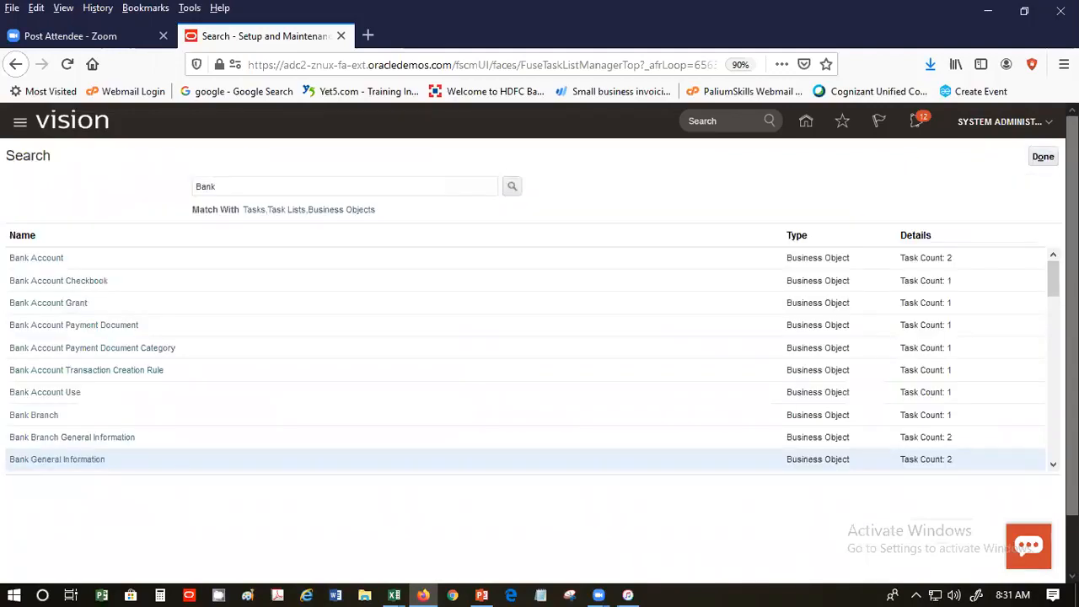
left_click(1045, 158)
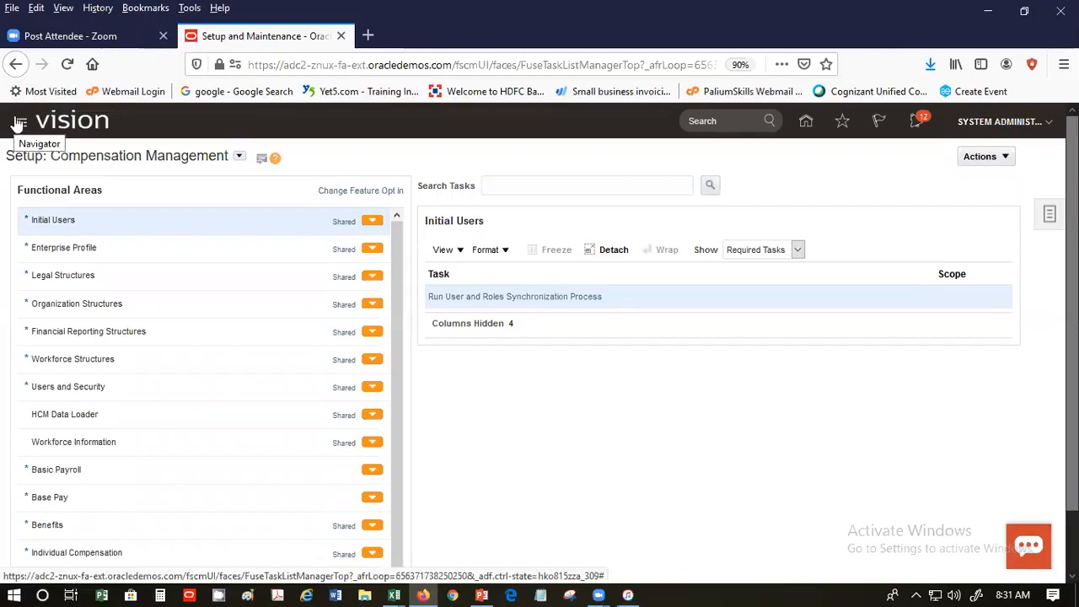
Go to the Cash Balances work area under Cash Management
left_click(19, 123)
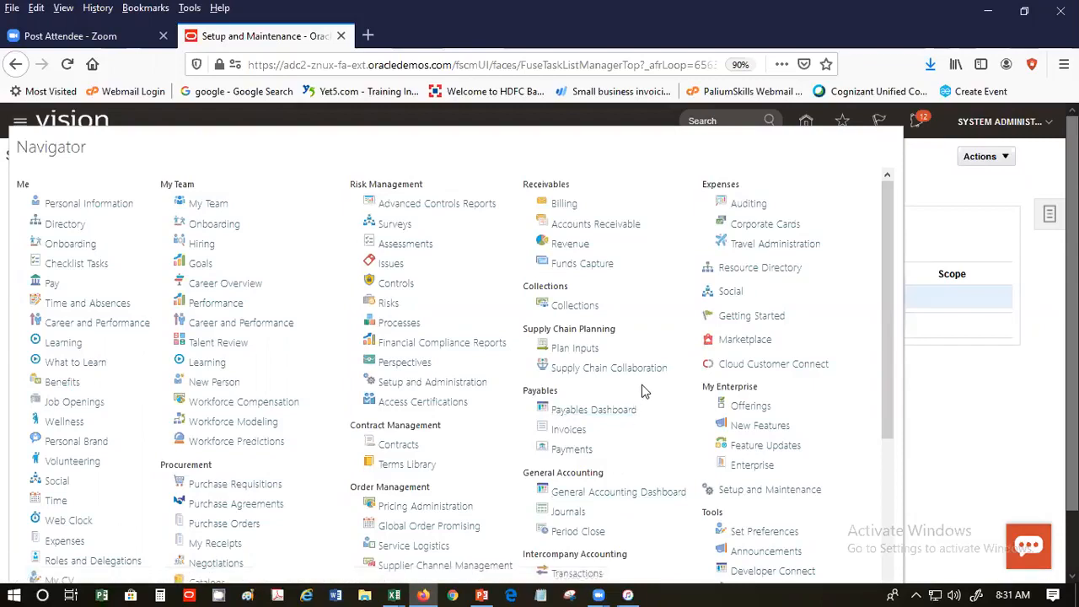
scroll(642, 392, "down", 1)
scroll(642, 391, "down", 1)
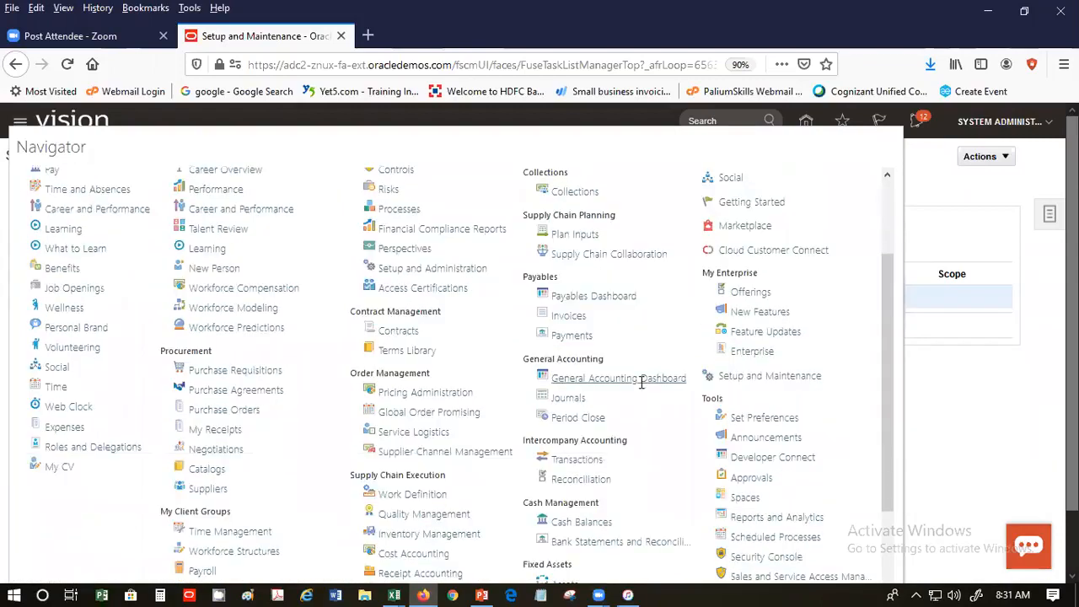
left_click(587, 527)
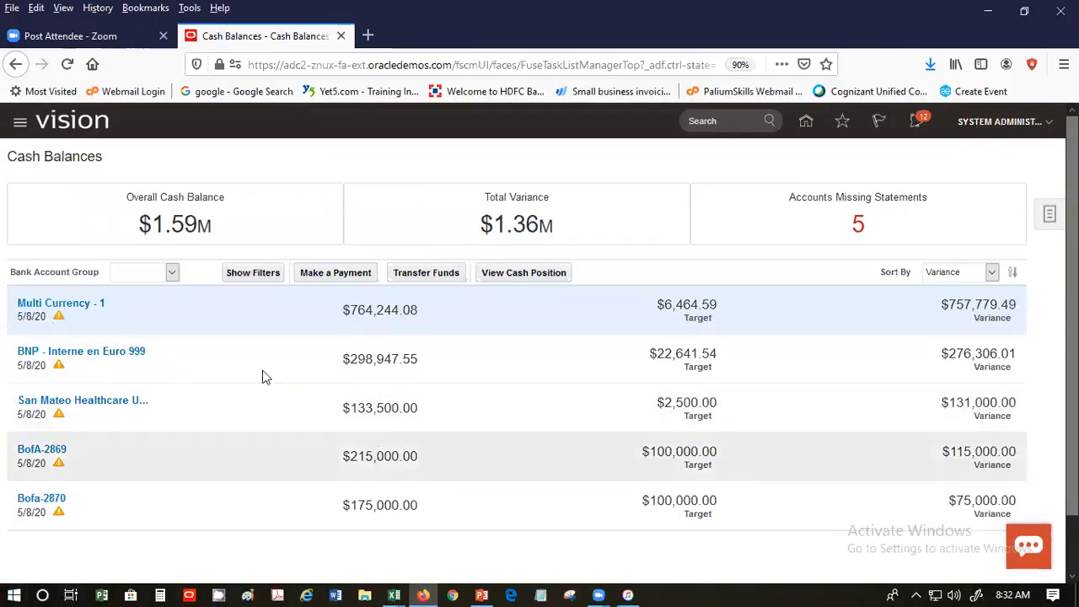
Set the bank account group to Accounts Missing Statements, show the filters and expand the Bank filter
left_click(174, 273)
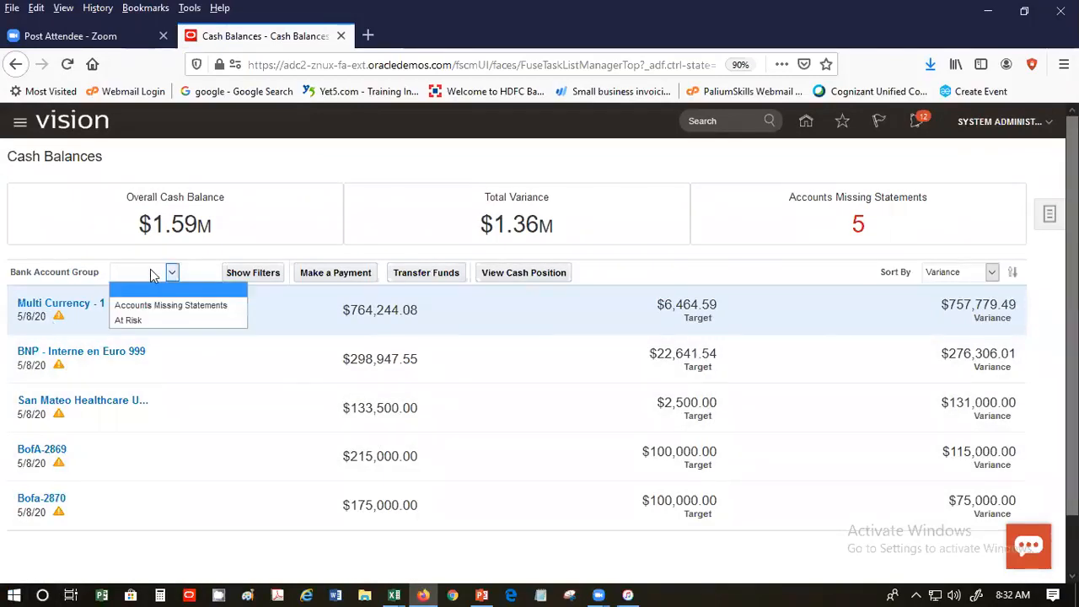
left_click(179, 307)
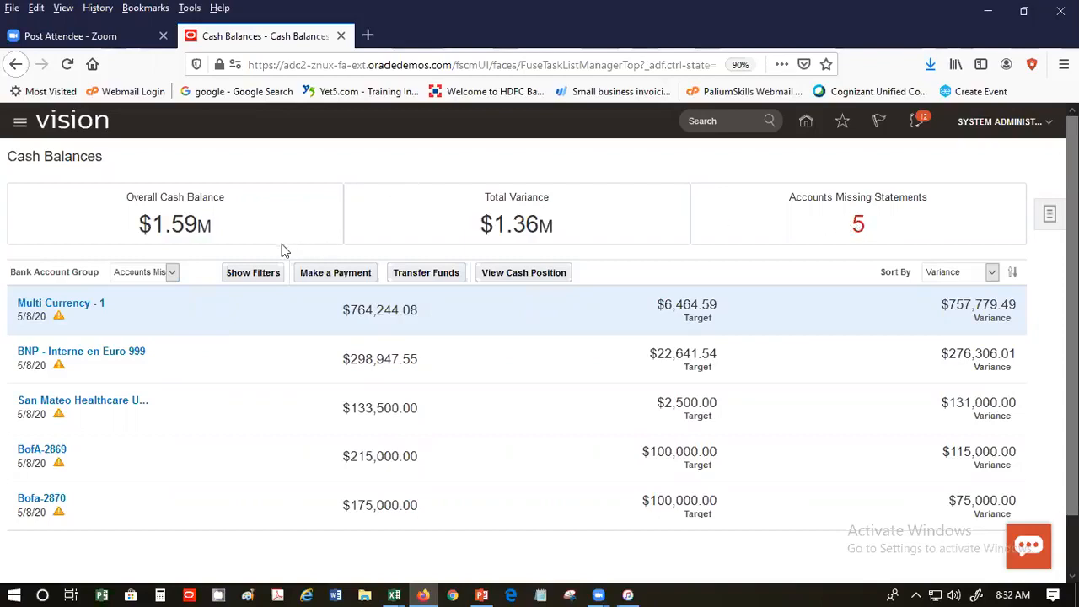
left_click(243, 276)
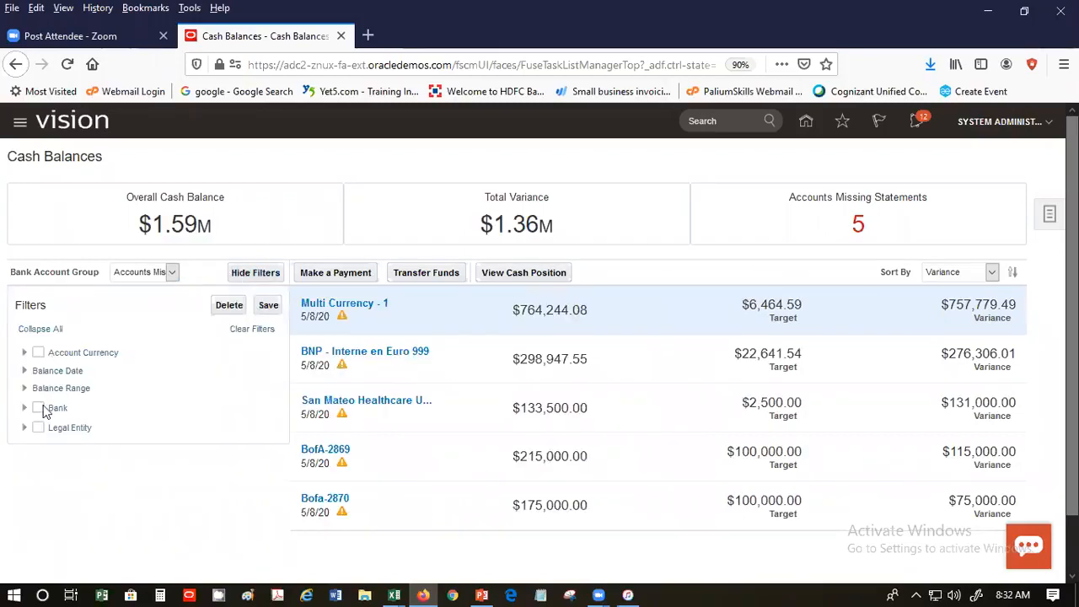
left_click(23, 405)
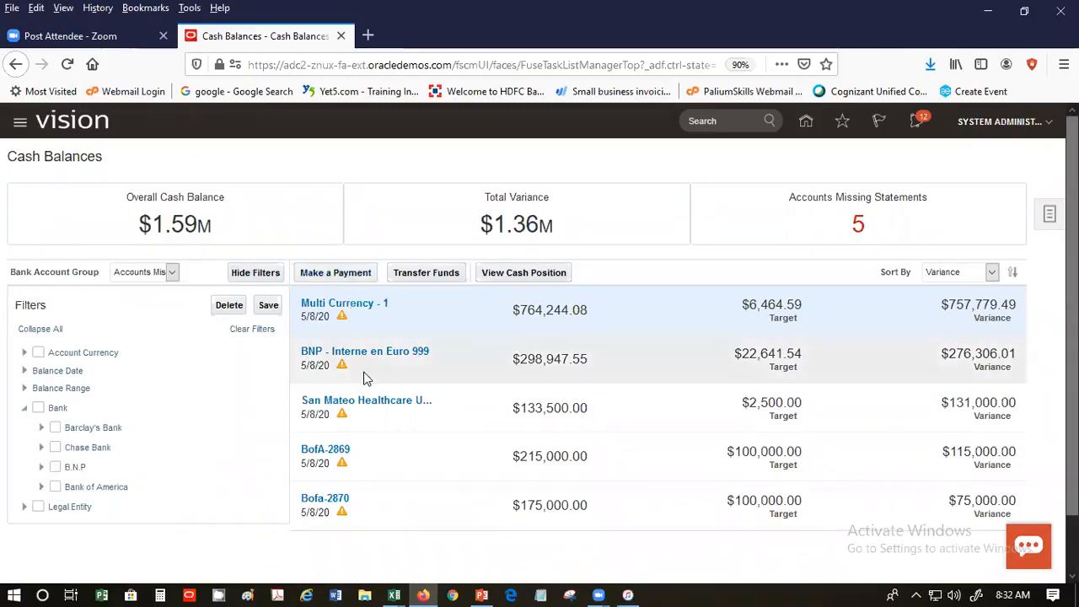
Select the BofA-2869 balance row and open the 5 Day Forecast from the cash forecasting tasks
left_click(327, 447)
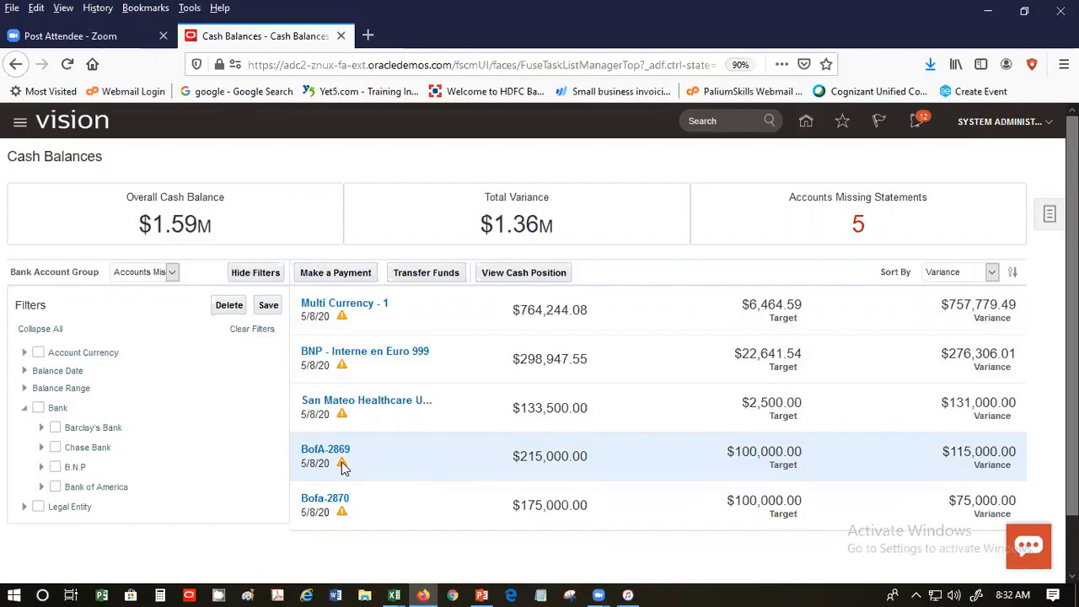
mouse_move(343, 468)
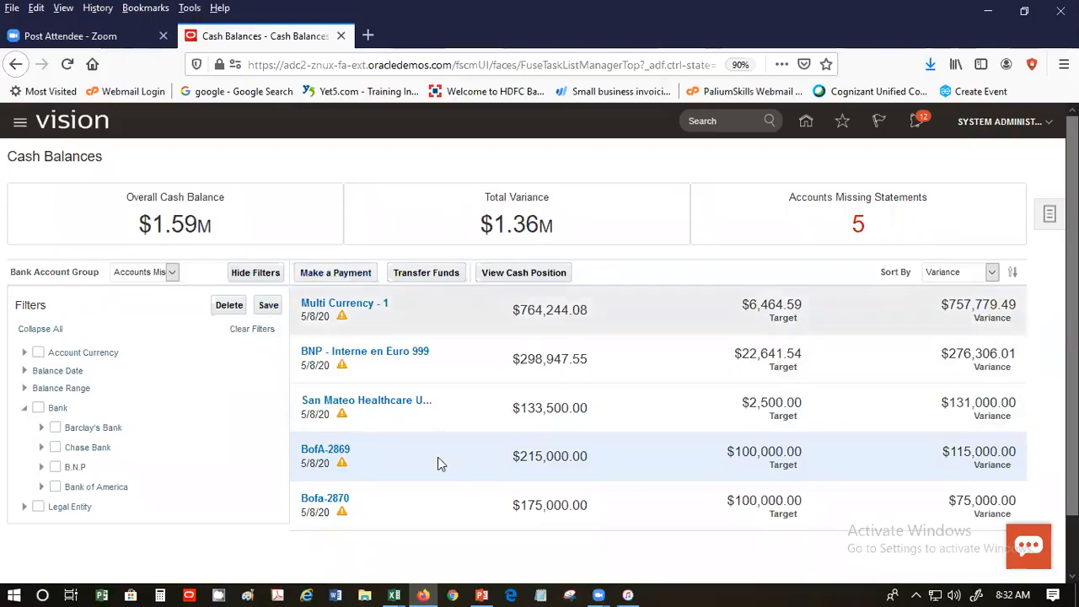
left_click(1045, 220)
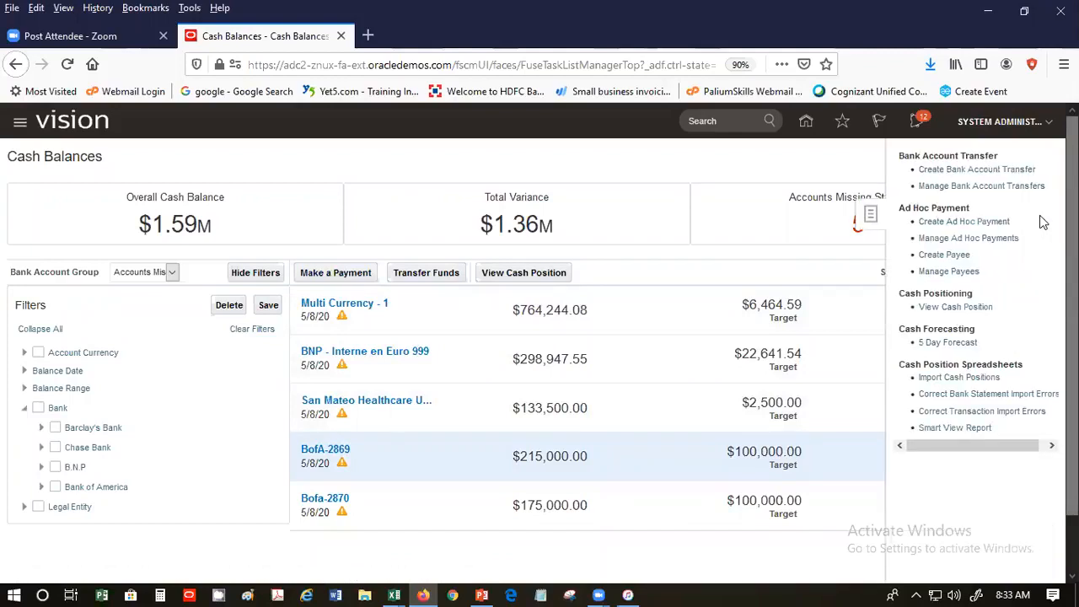
left_click(960, 342)
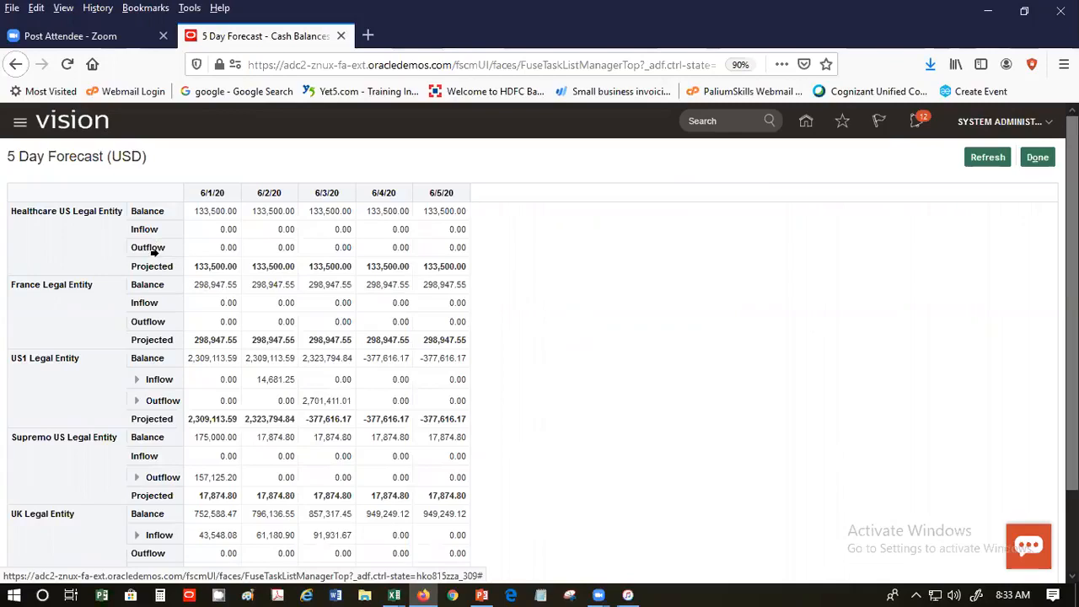
Expand the outflow of Supremo US Legal Entity and the inflow of All Legal Entities to examine their invoice sources
left_click(136, 478)
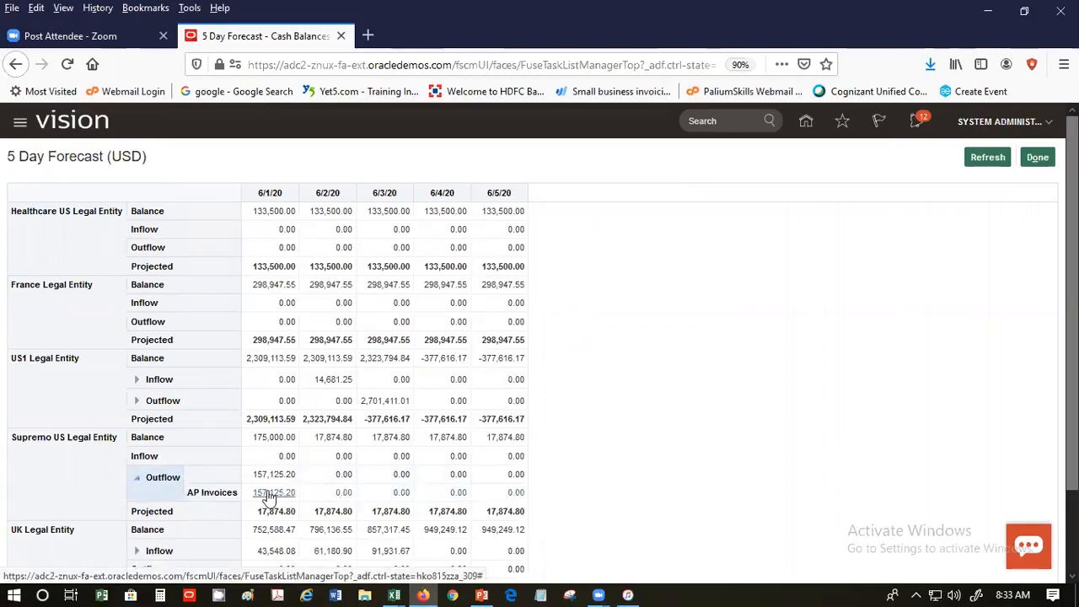
left_click(268, 497)
scroll(268, 493, "down", 2)
scroll(269, 472, "down", 1)
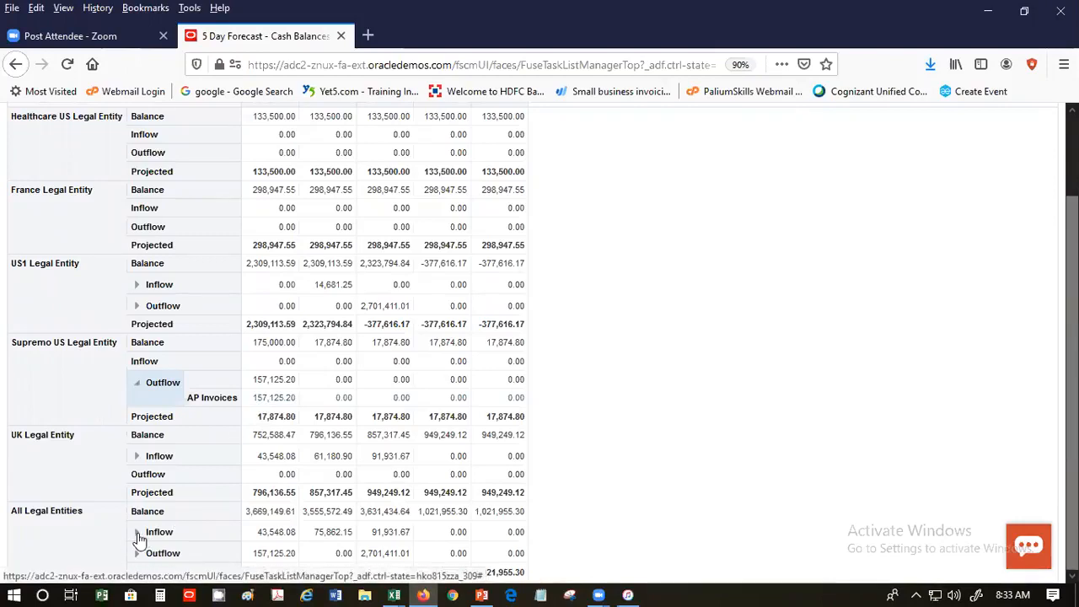
left_click(138, 534)
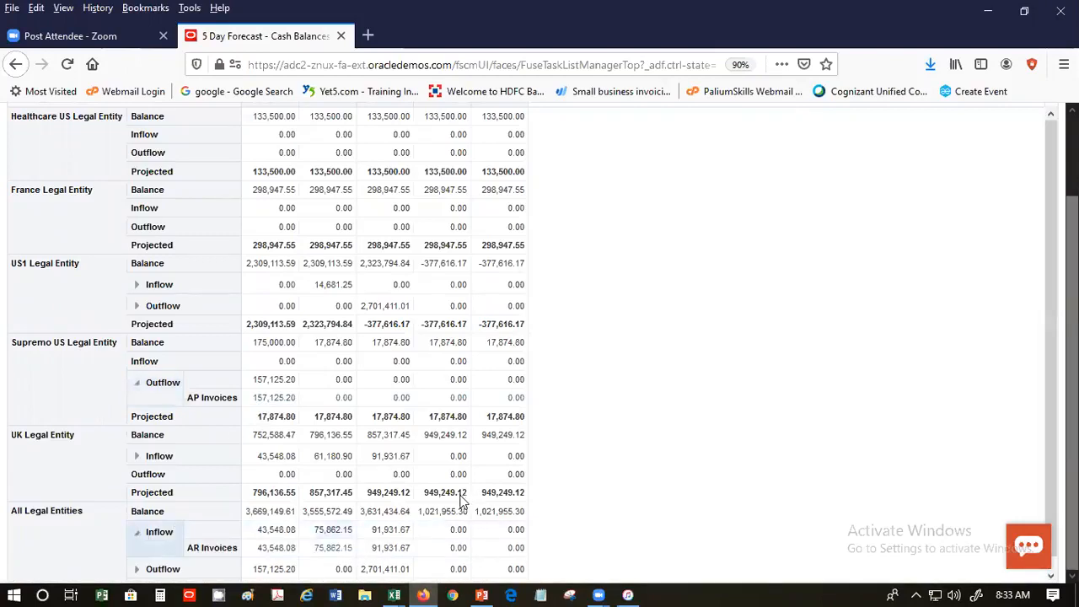
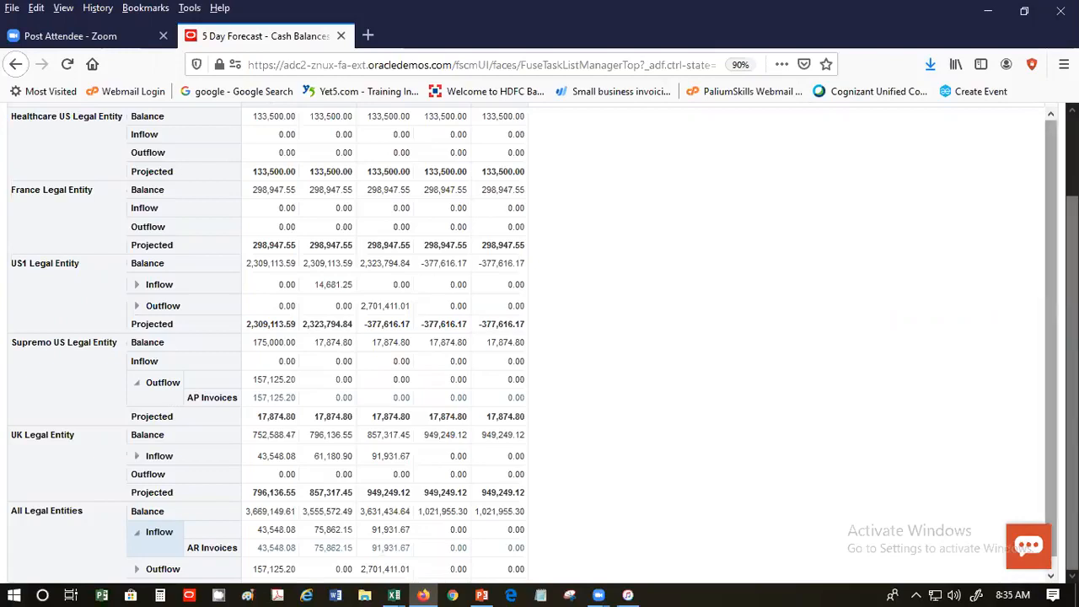
Expand the All Legal Entities outflow, UK Legal Entity inflow and US1 Legal Entity outflow, and review the forecast across the entities
scroll(1048, 439, "down", 1)
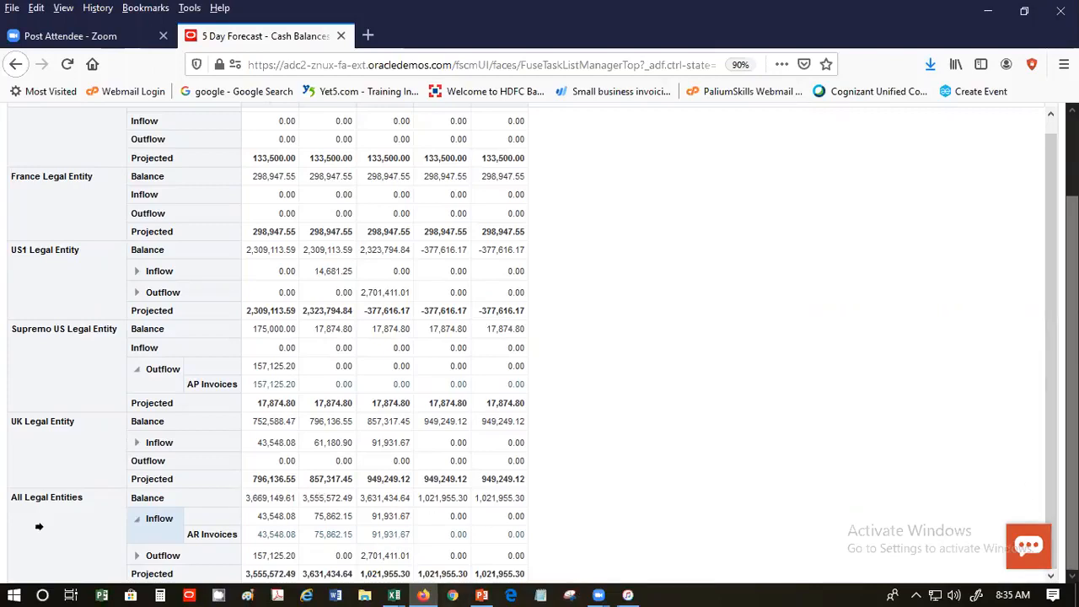
left_click(137, 555)
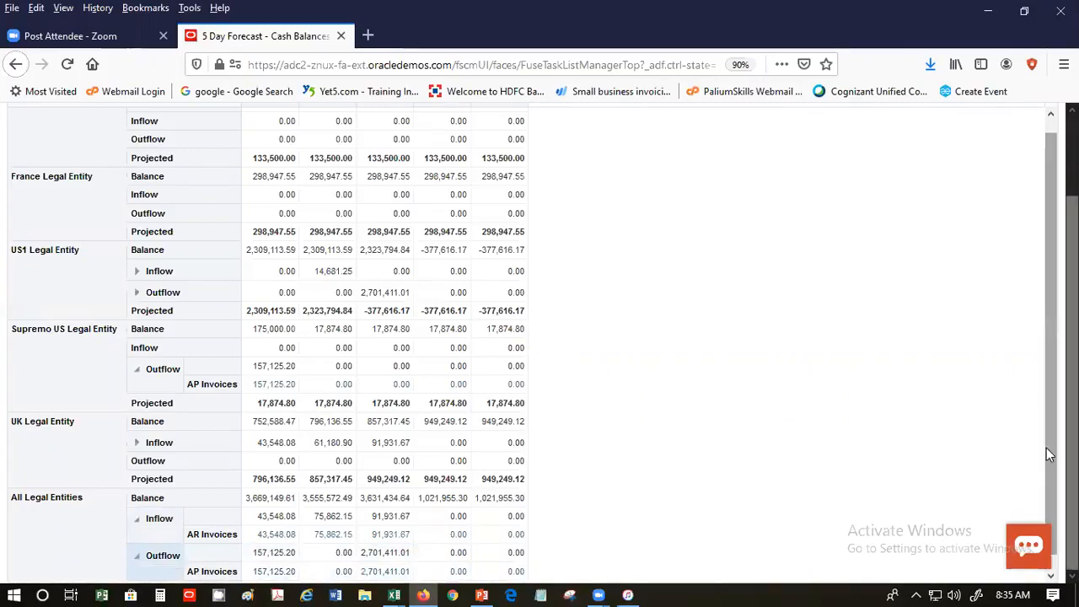
scroll(1047, 552, "down", 1)
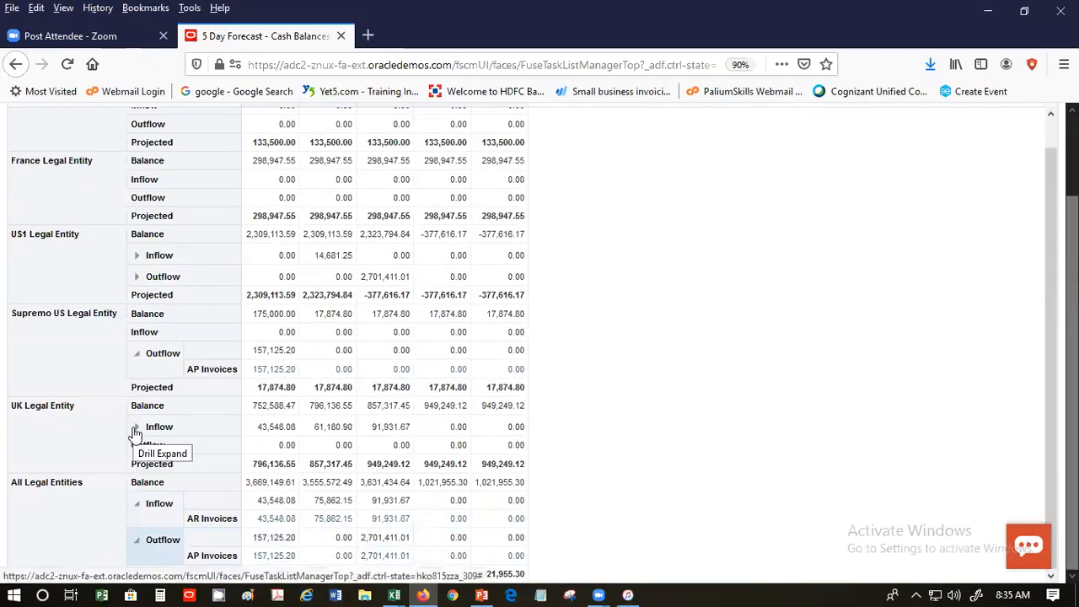
left_click(135, 430)
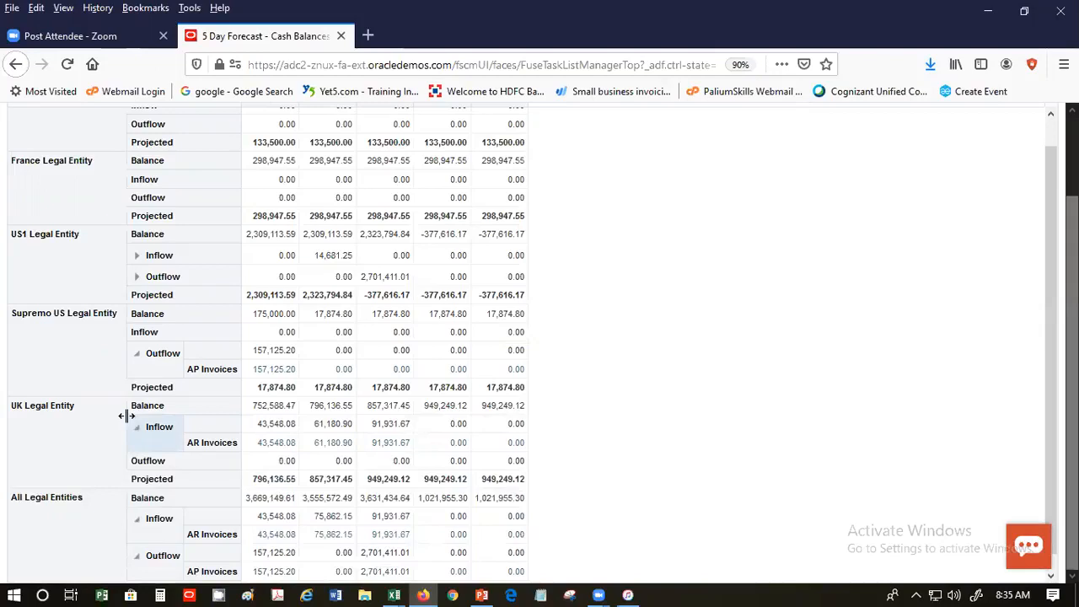
left_click(136, 278)
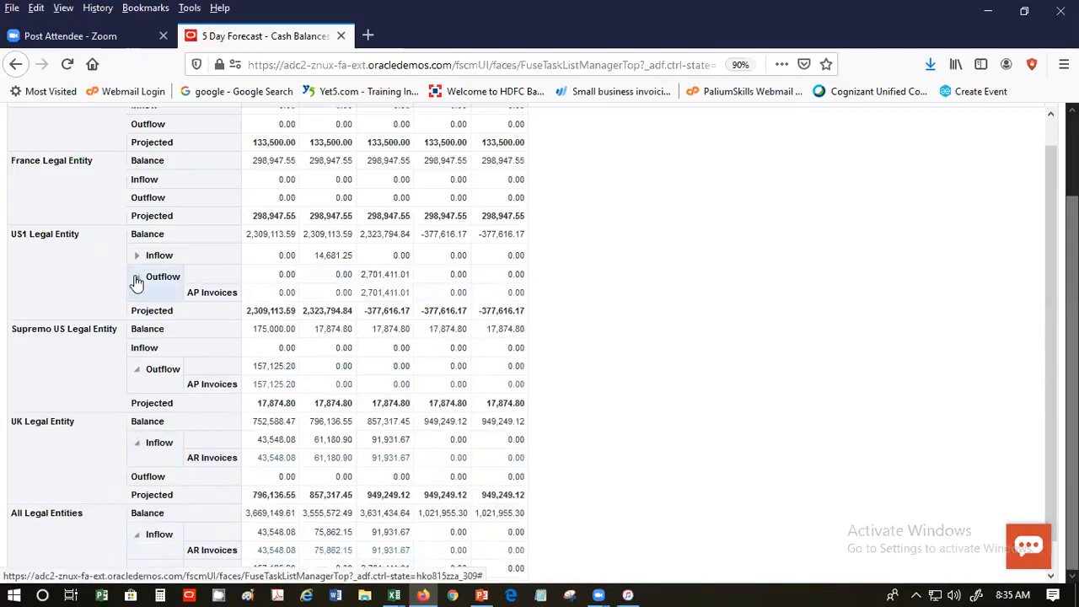
scroll(147, 287, "up", 1)
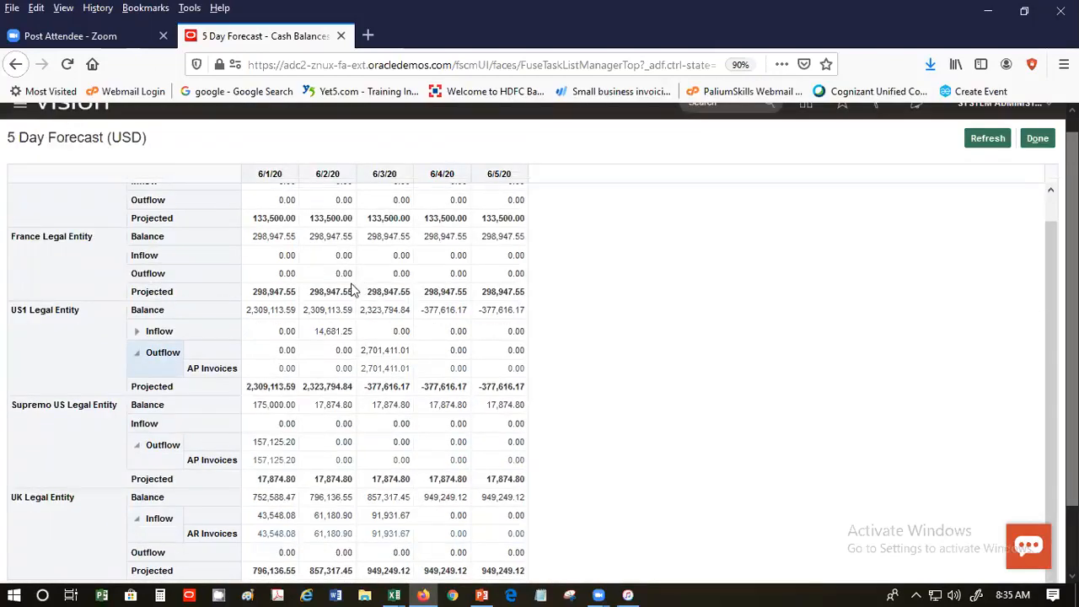
scroll(232, 287, "up", 1)
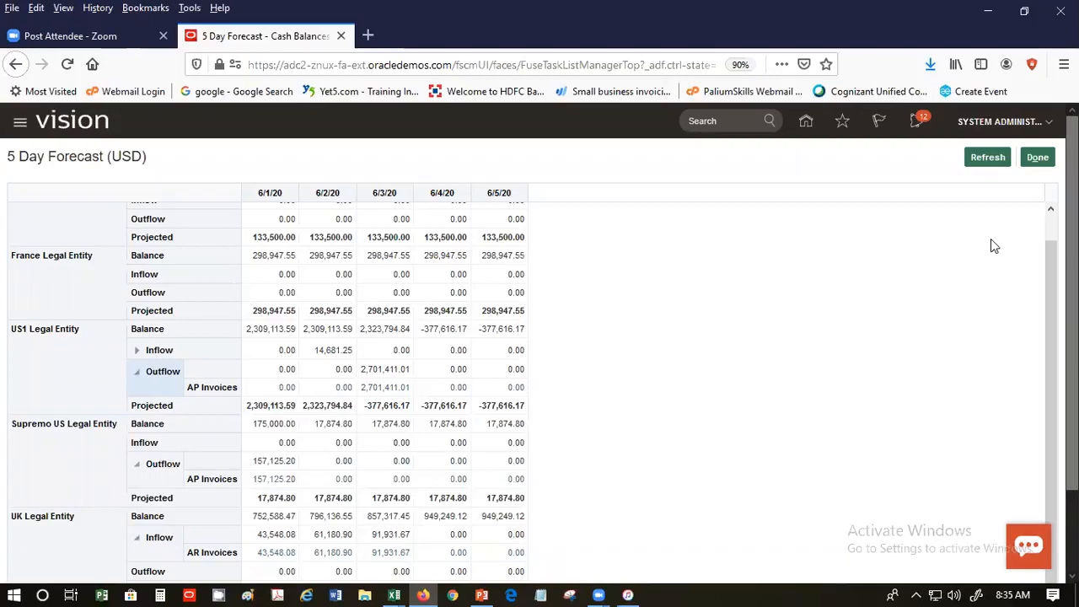
scroll(1033, 253, "up", 1)
left_click_drag(1050, 248, 1026, 393)
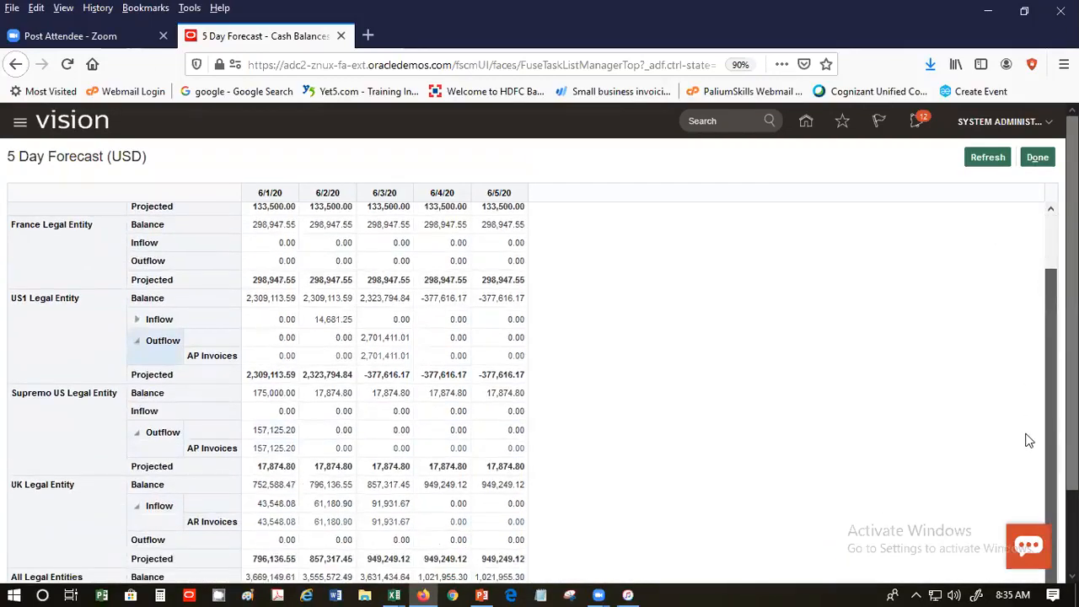
scroll(1029, 286, "up", 1)
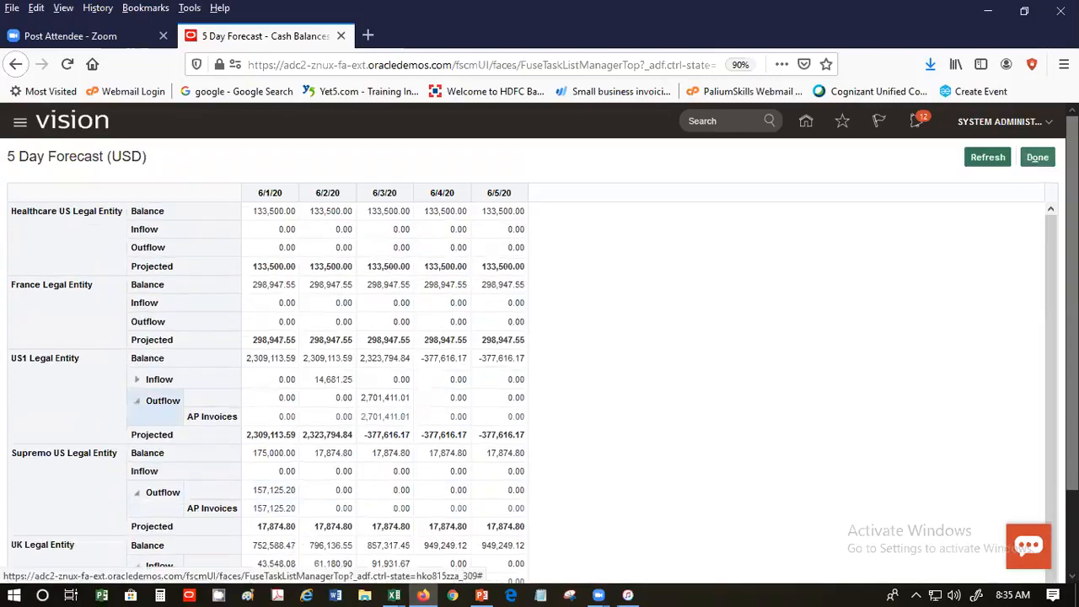
scroll(943, 317, "down", 2)
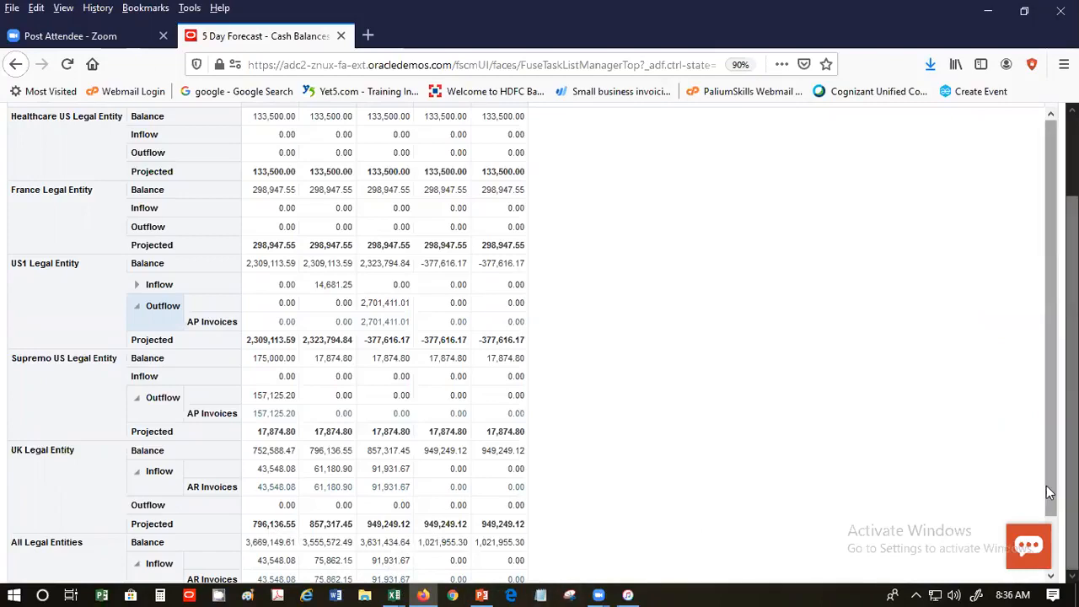
Finish reviewing the five-day forecast, close it, and open View Cash Position from the cash positioning tasks
scroll(430, 563, "down", 1)
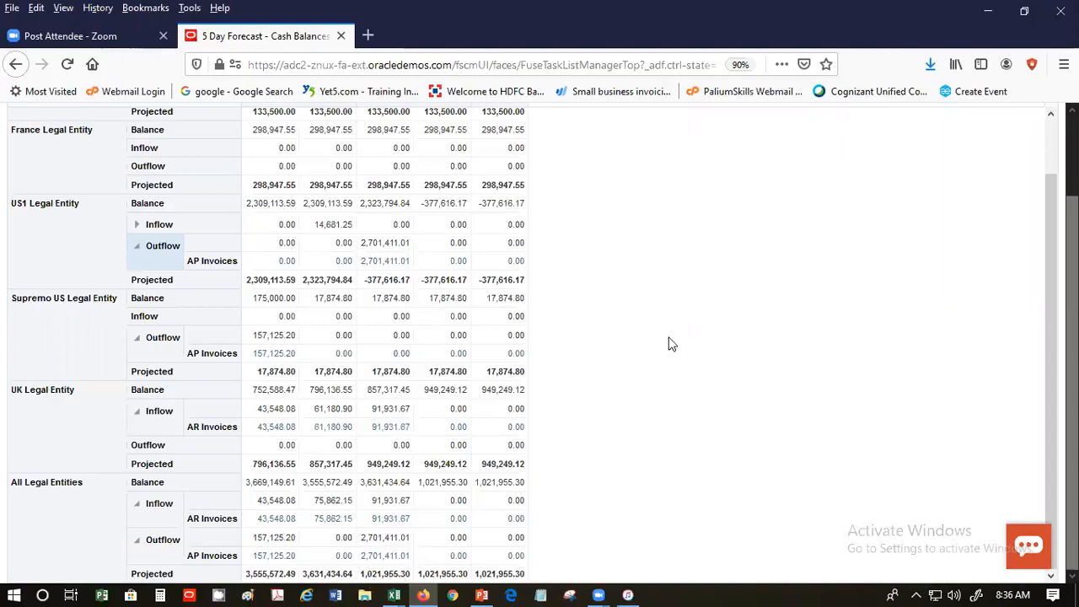
scroll(706, 334, "up", 2)
left_click(1035, 165)
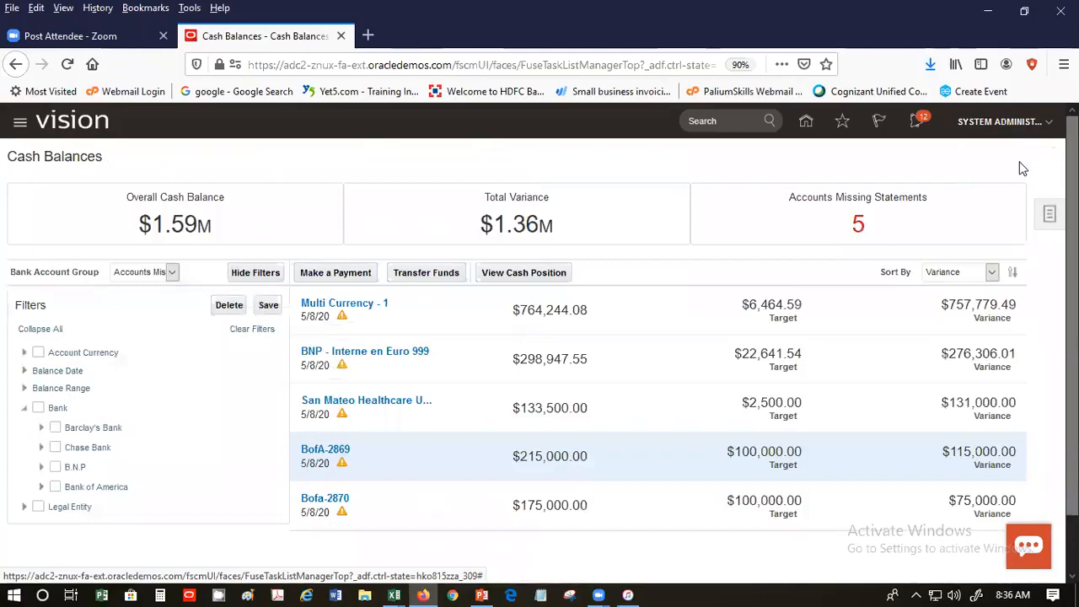
left_click(1050, 216)
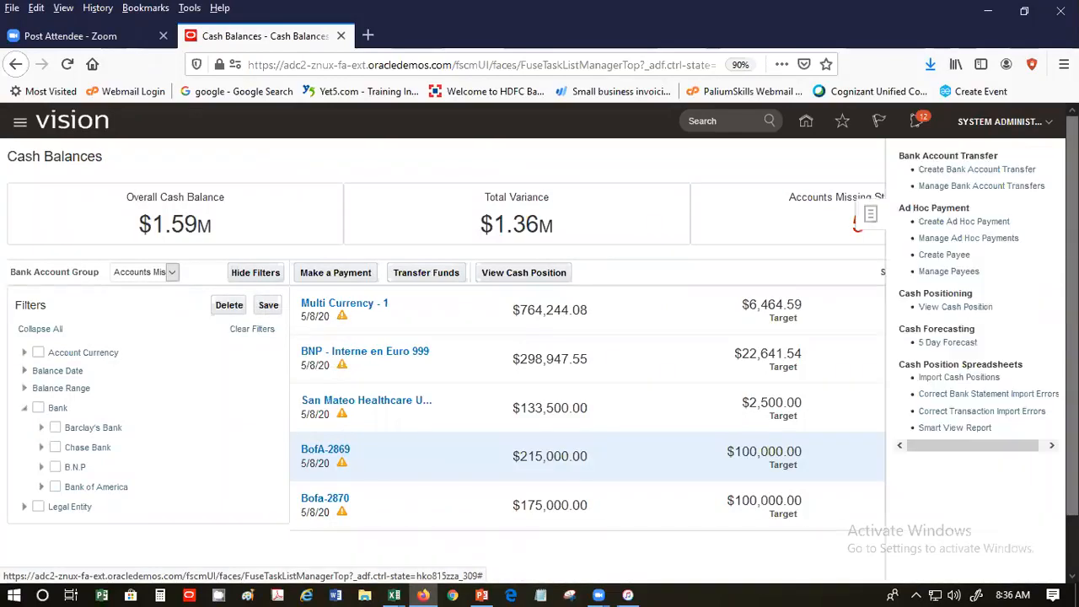
left_click(942, 307)
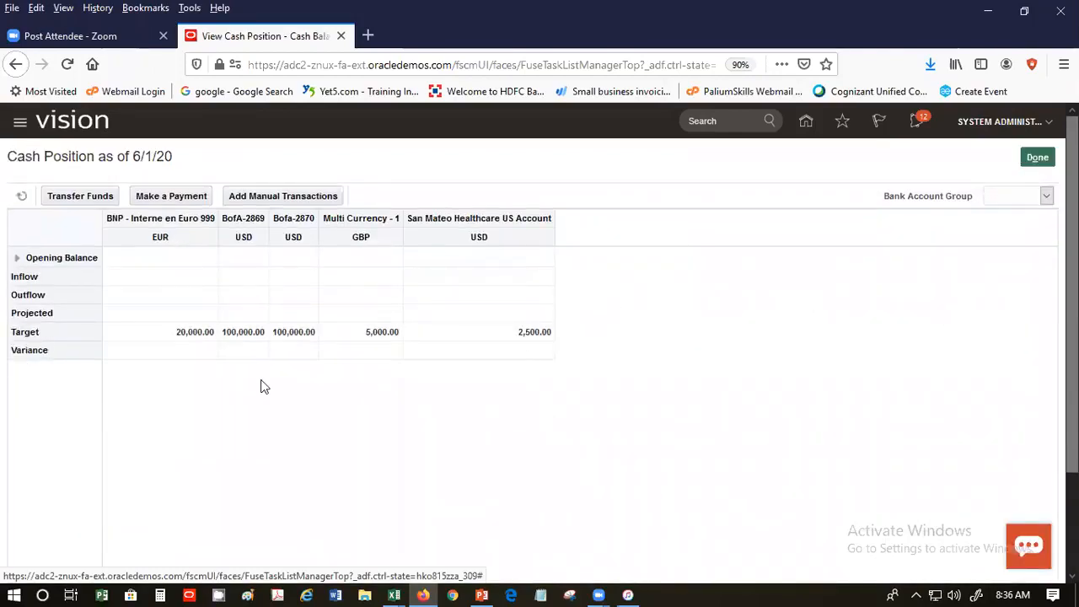
Expand the opening balance of the cash position and refresh its figures
left_click(15, 259)
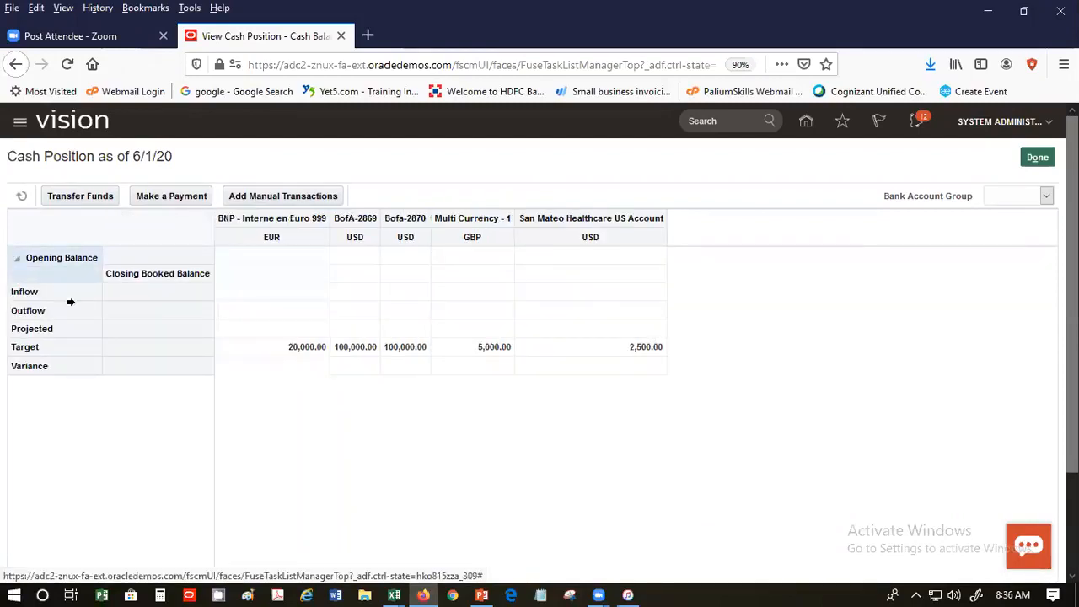
left_click(21, 196)
left_click(21, 197)
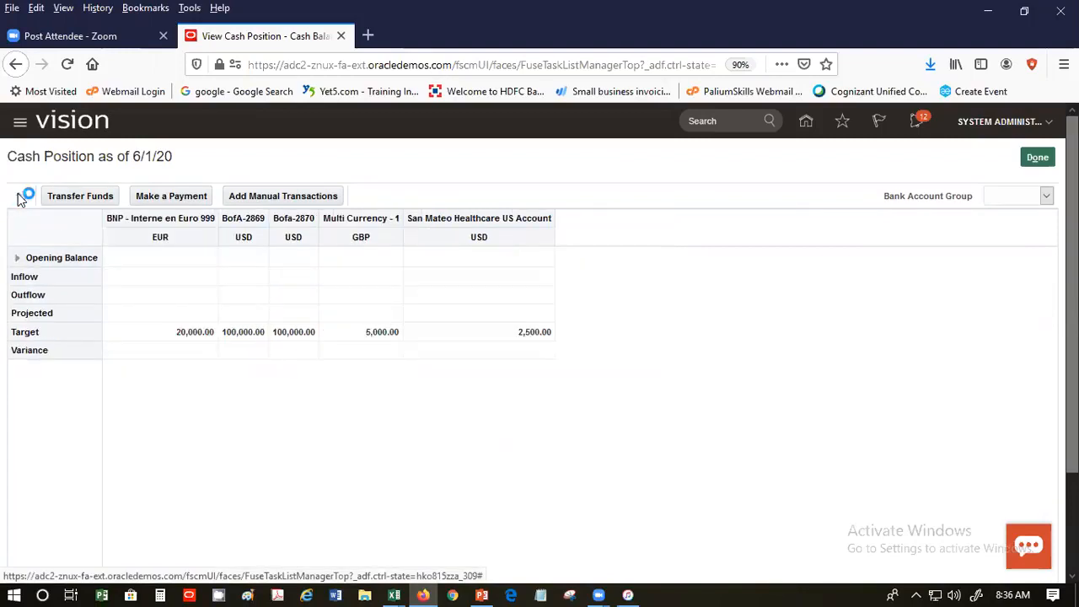
left_click(21, 197)
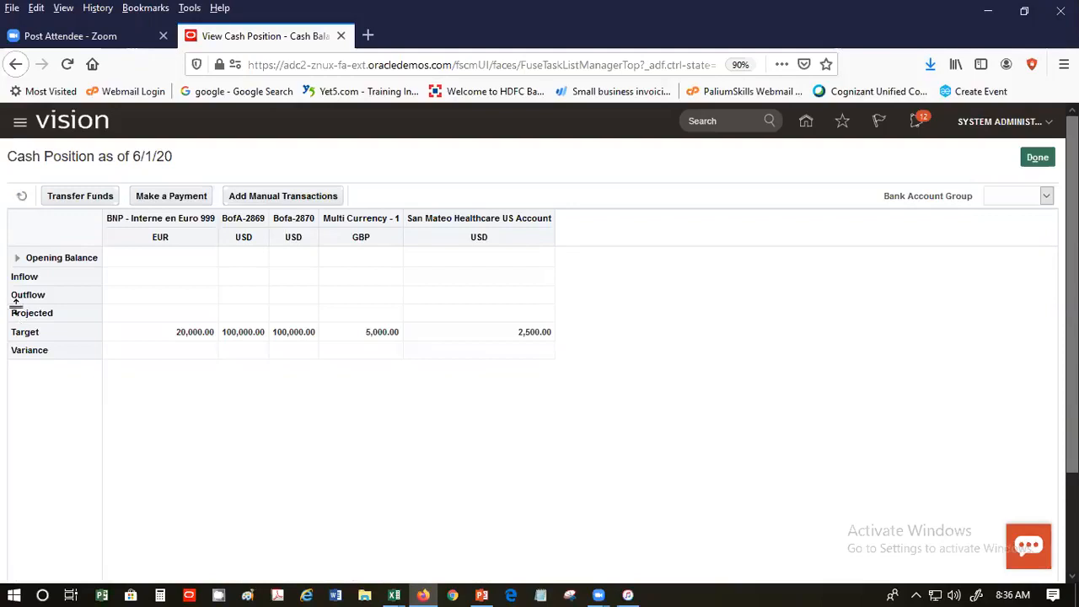
left_click(22, 196)
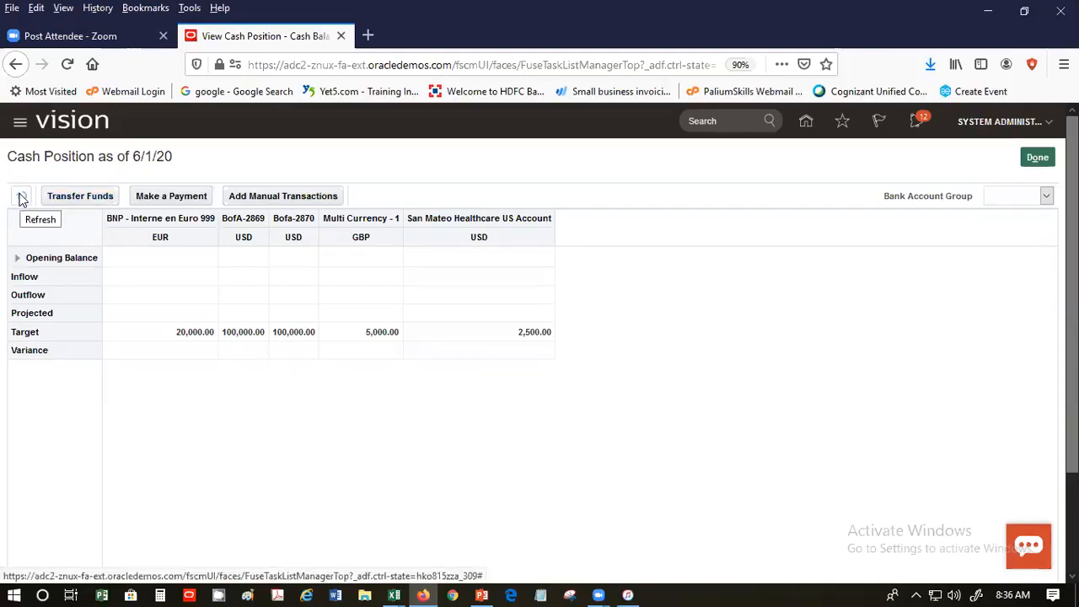
Set the cash position's bank account group to Accounts Missing Statements, refresh it and expand the opening balance
left_click(1014, 202)
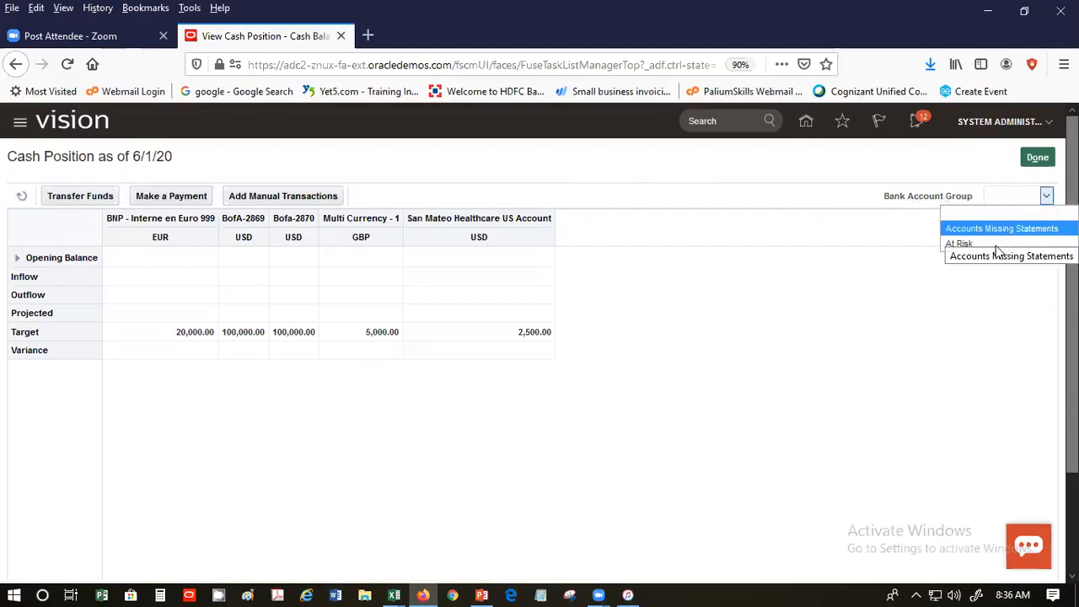
left_click(992, 228)
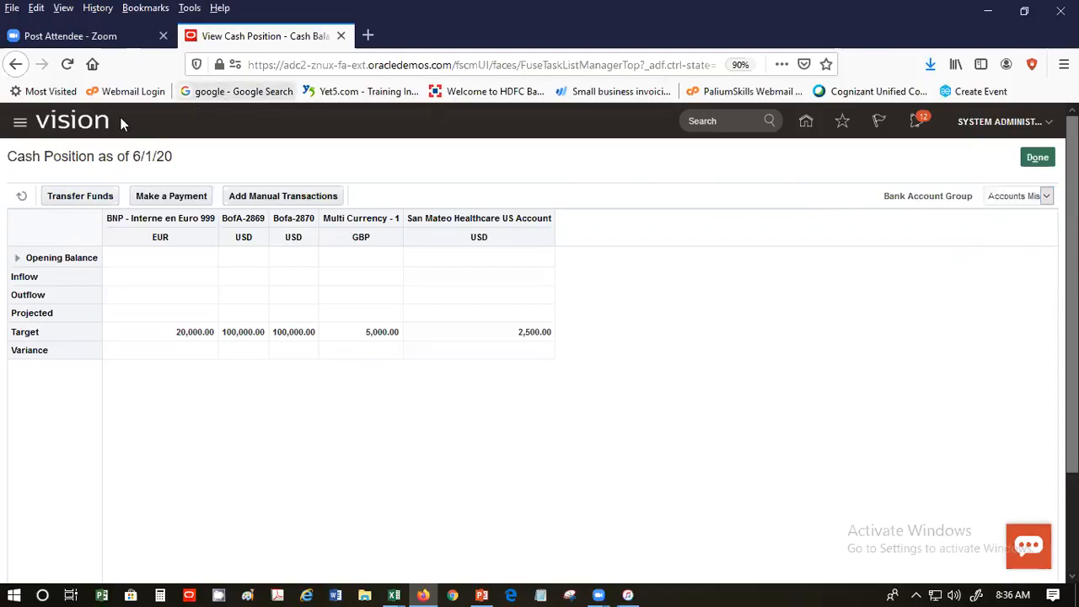
left_click(21, 196)
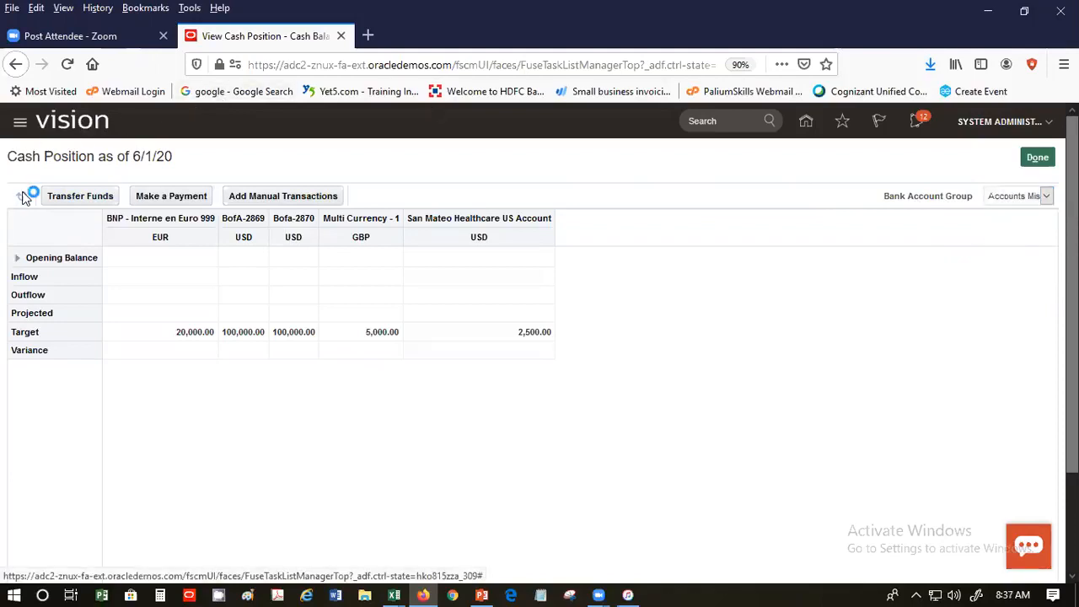
left_click(18, 259)
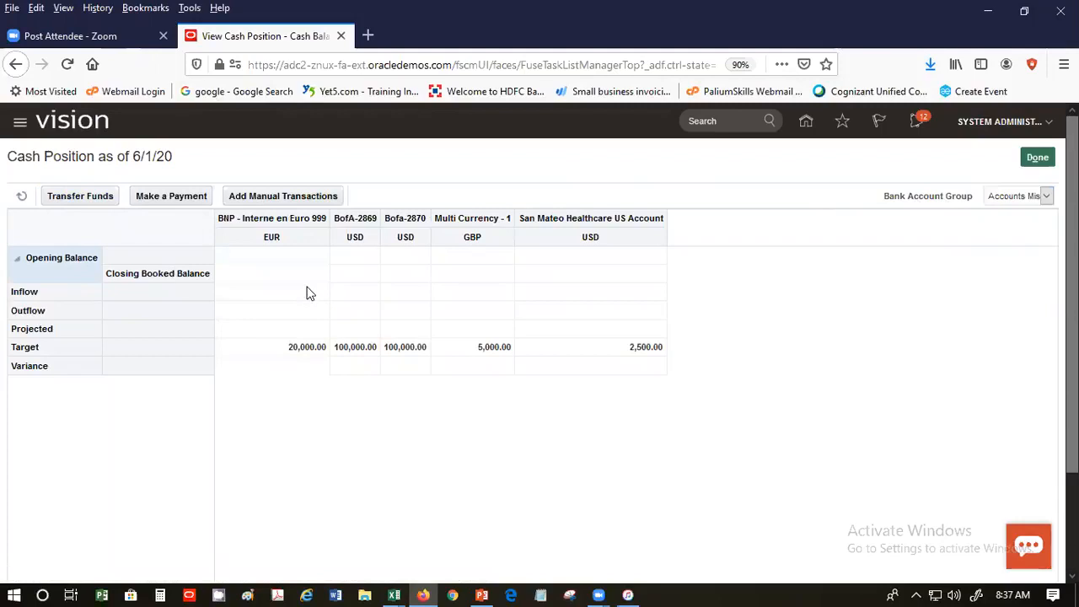
Start a funds transfer from the cash position, leaving without saving, and choose Bofa-2870 as the From Account
left_click(79, 195)
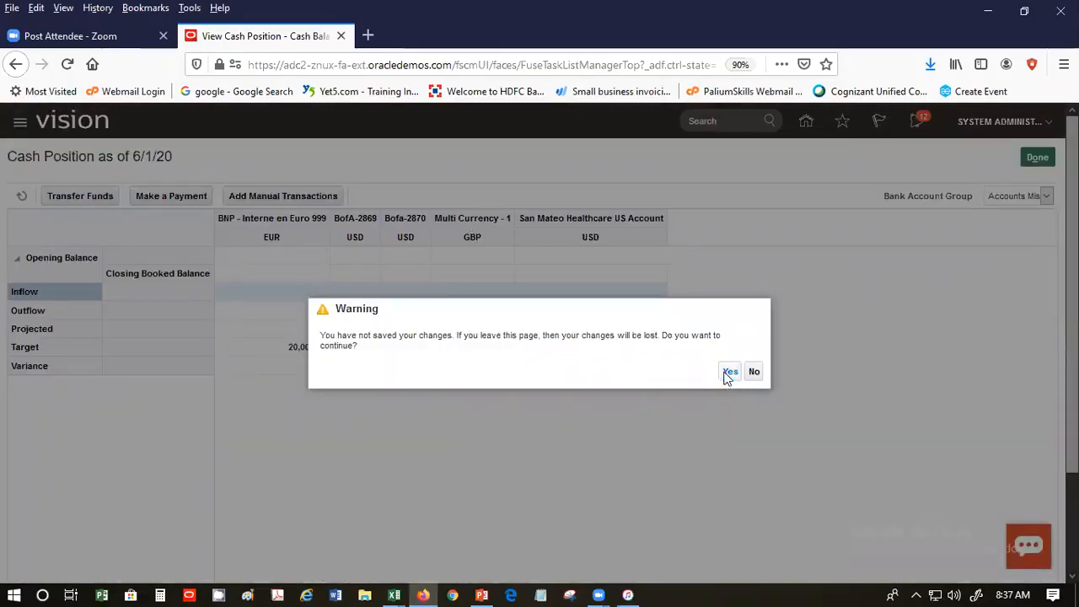
left_click(728, 374)
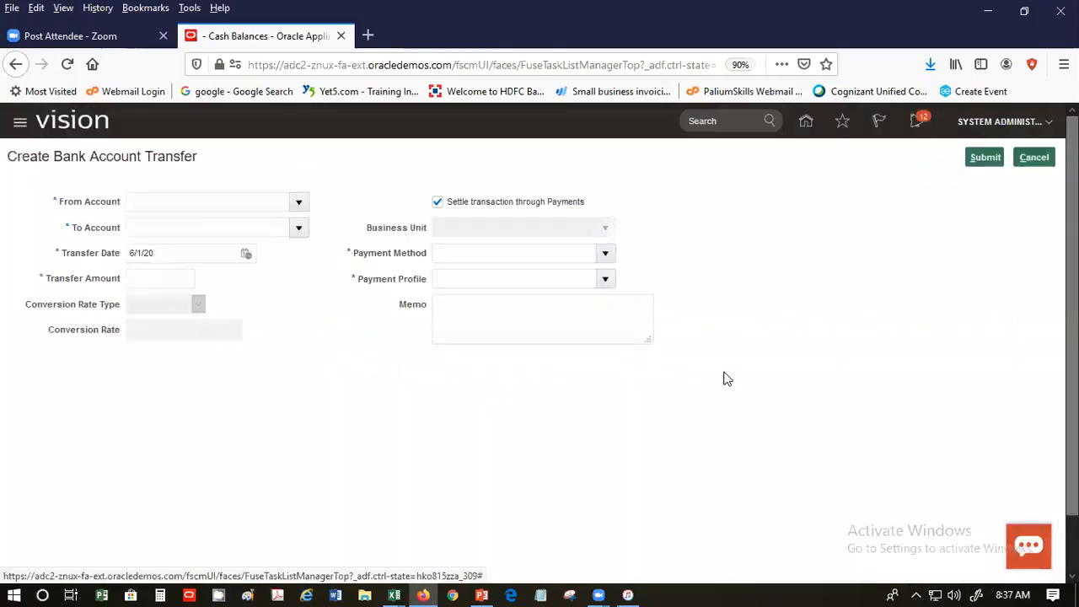
left_click(299, 201)
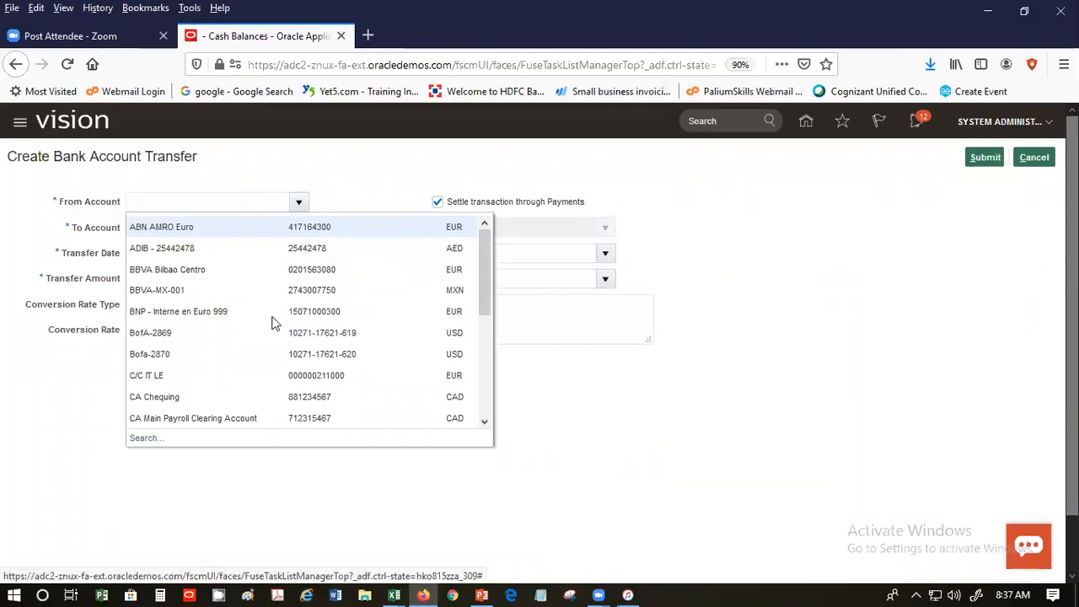
left_click(272, 354)
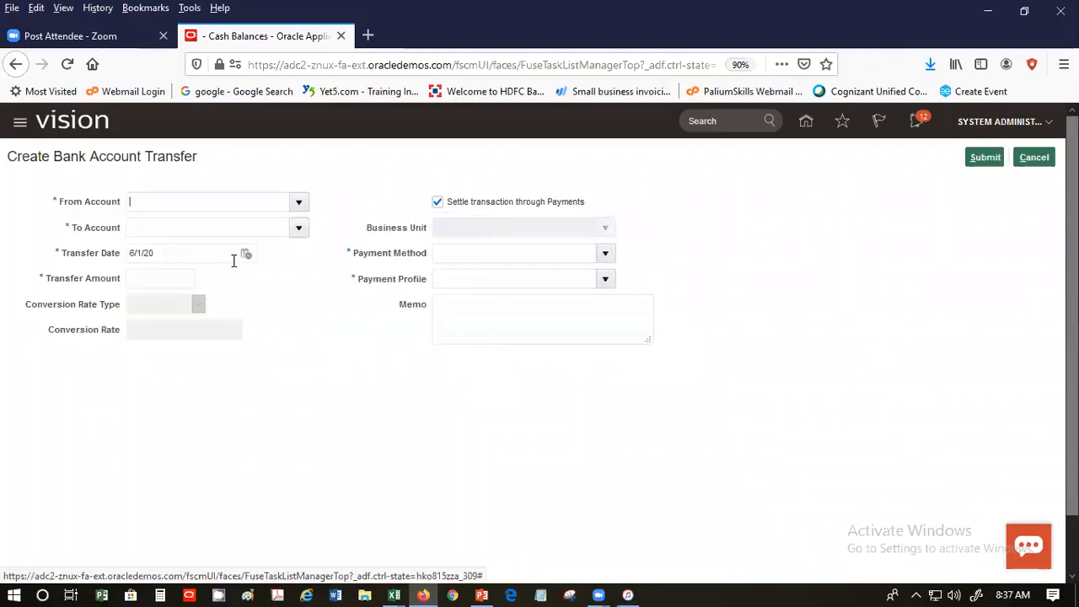
Search for bank accounts starting with SP and choose SP Account as the To Account
left_click(299, 230)
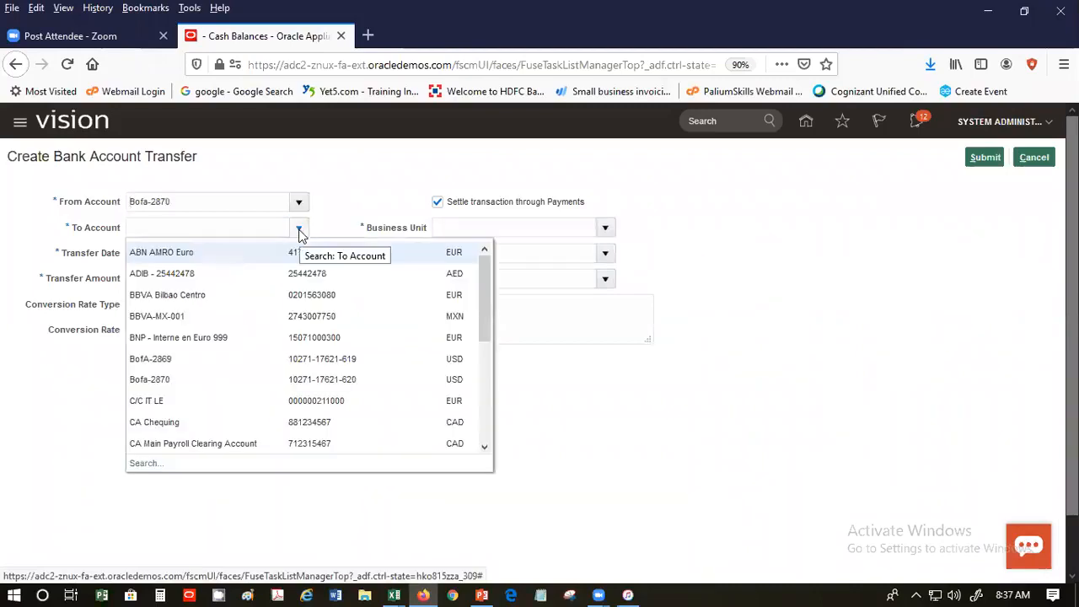
left_click(488, 416)
left_click(483, 446)
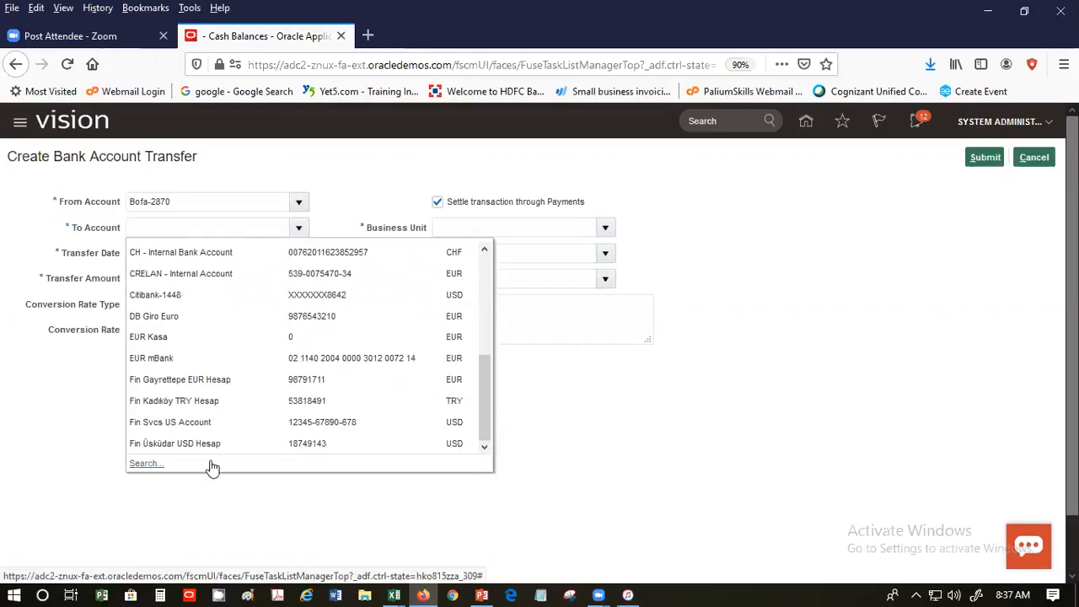
left_click(144, 464)
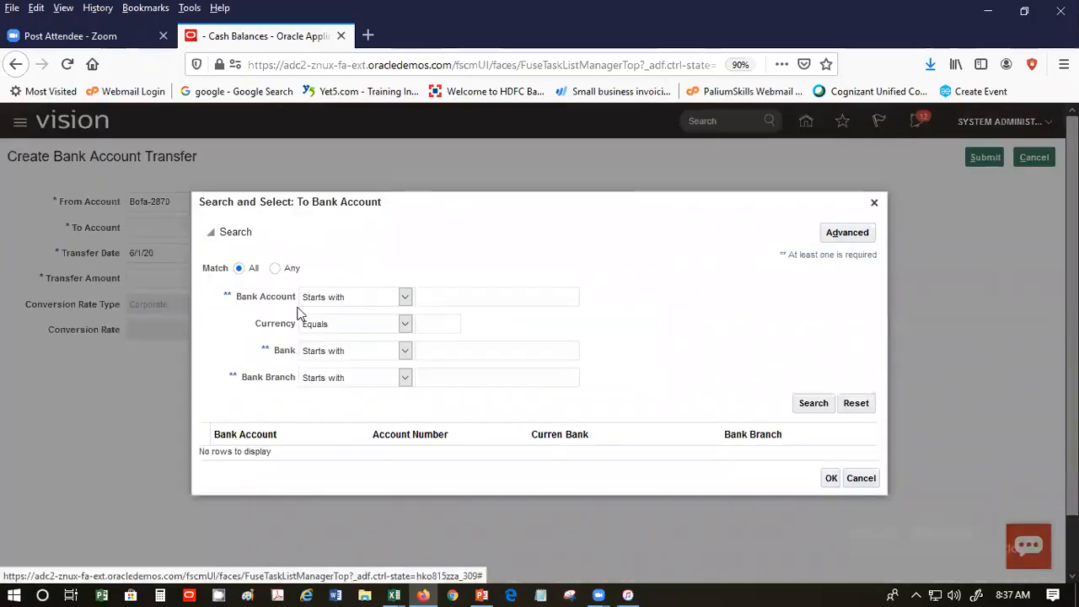
left_click(474, 291)
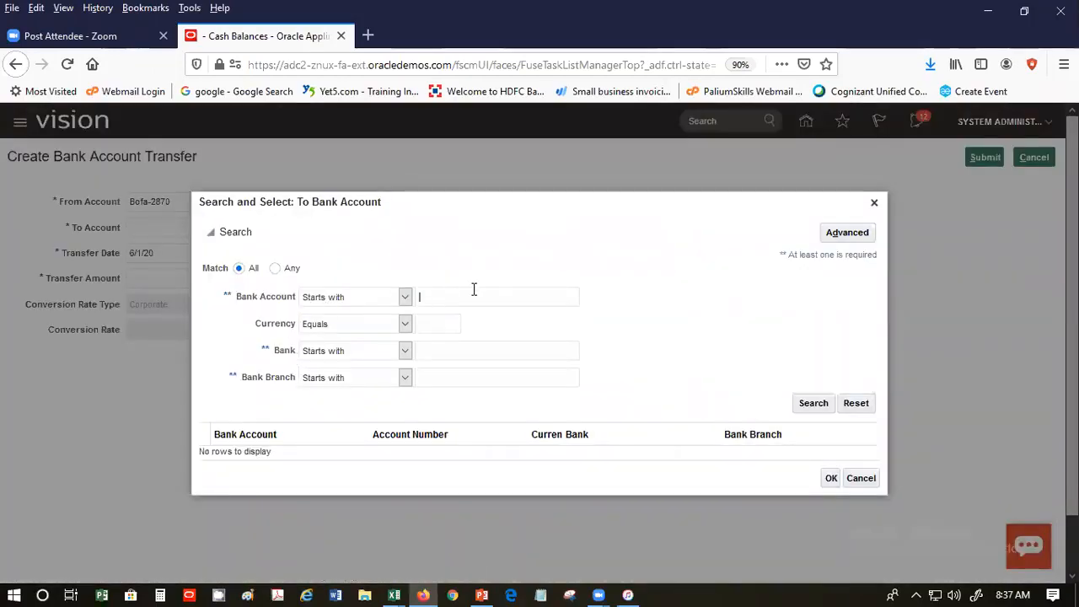
type("SP")
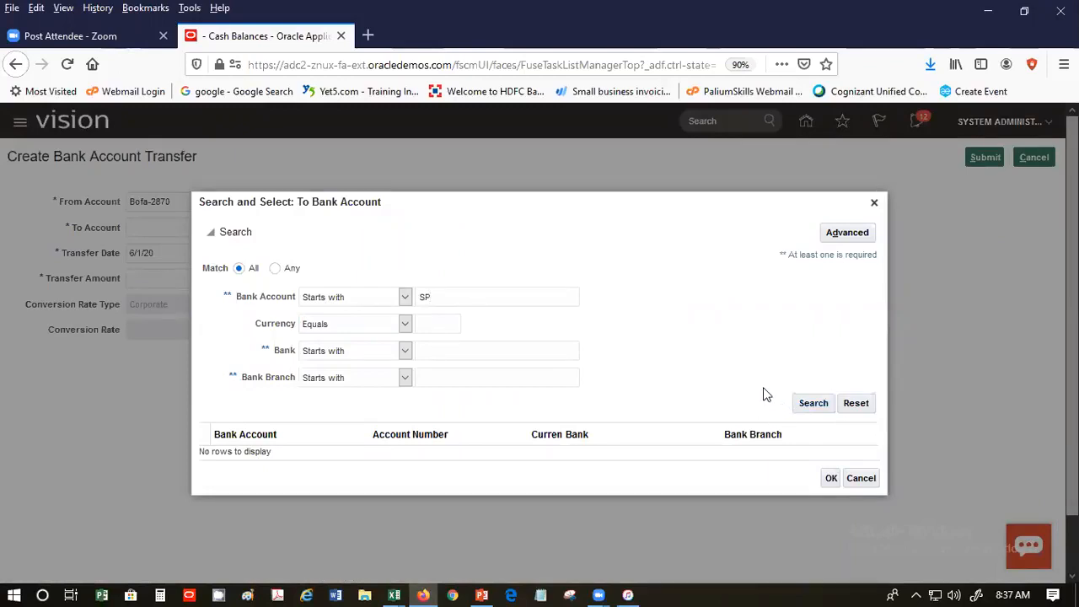
left_click(313, 441)
left_click(829, 496)
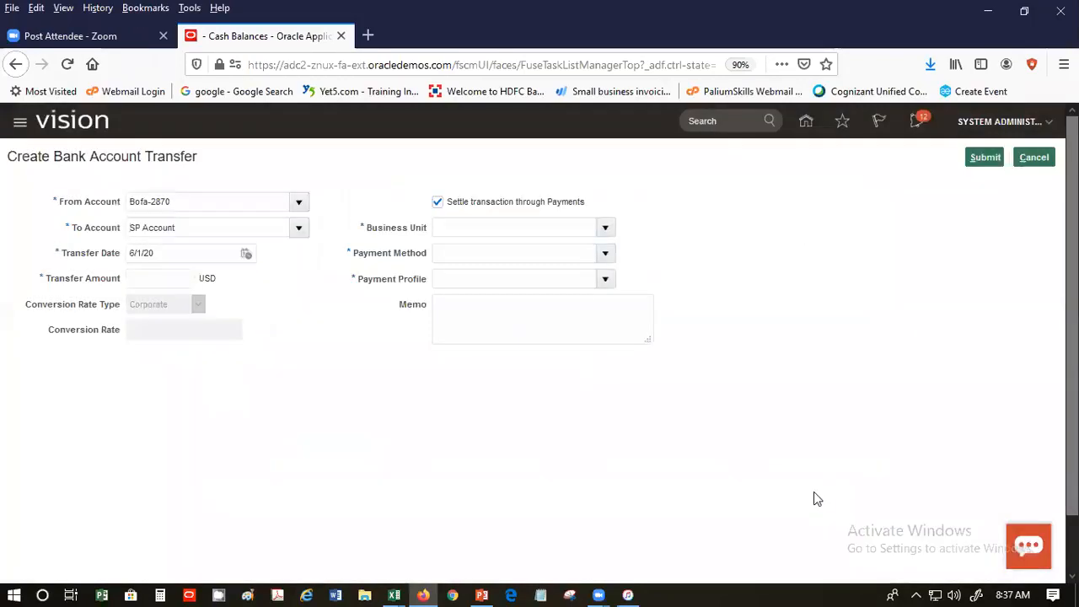
Set the transfer amount to 1,000 USD and the business unit to Supremo US Business Unit
left_click(179, 275)
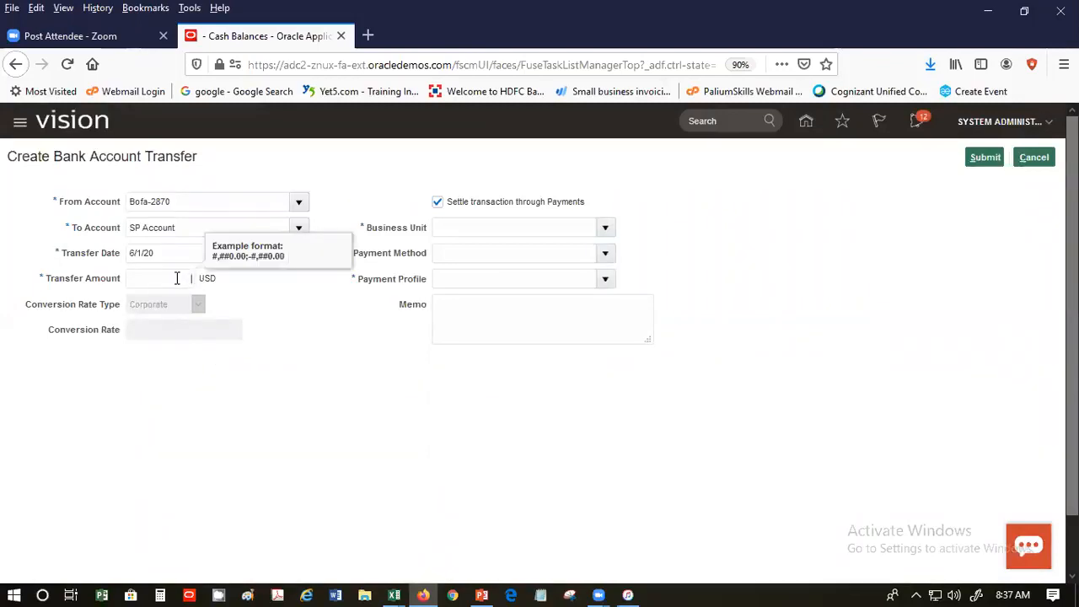
type("1,000")
left_click(521, 223)
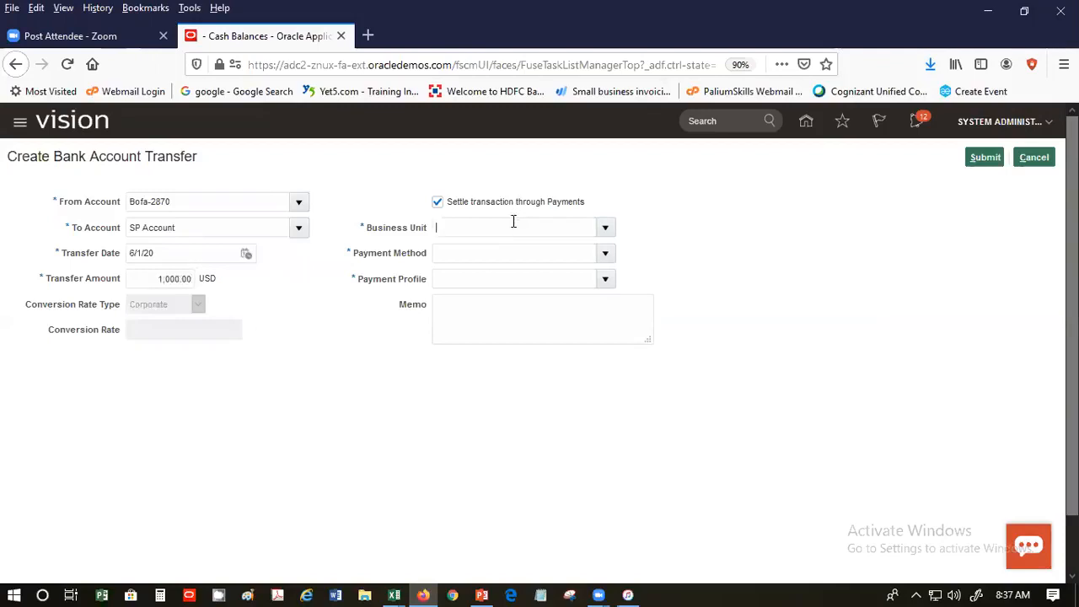
type("us1")
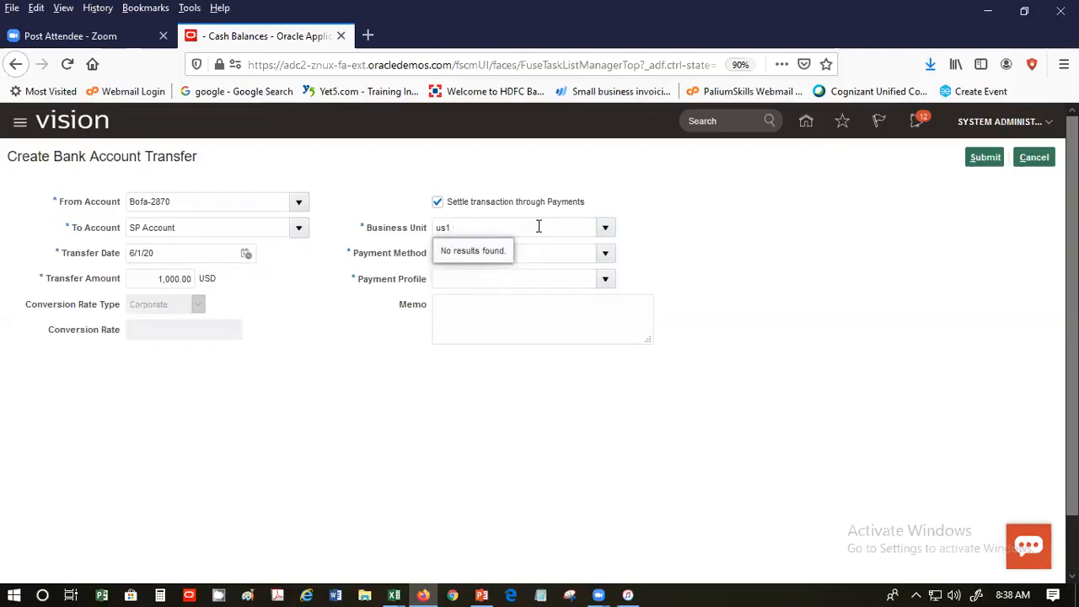
key("BackSpace")
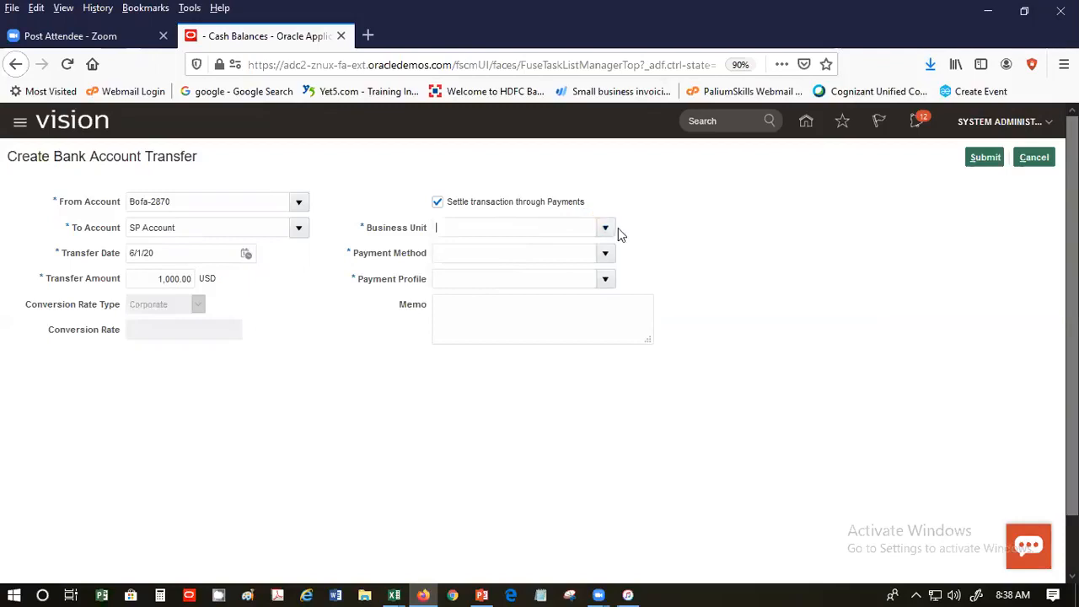
left_click(604, 229)
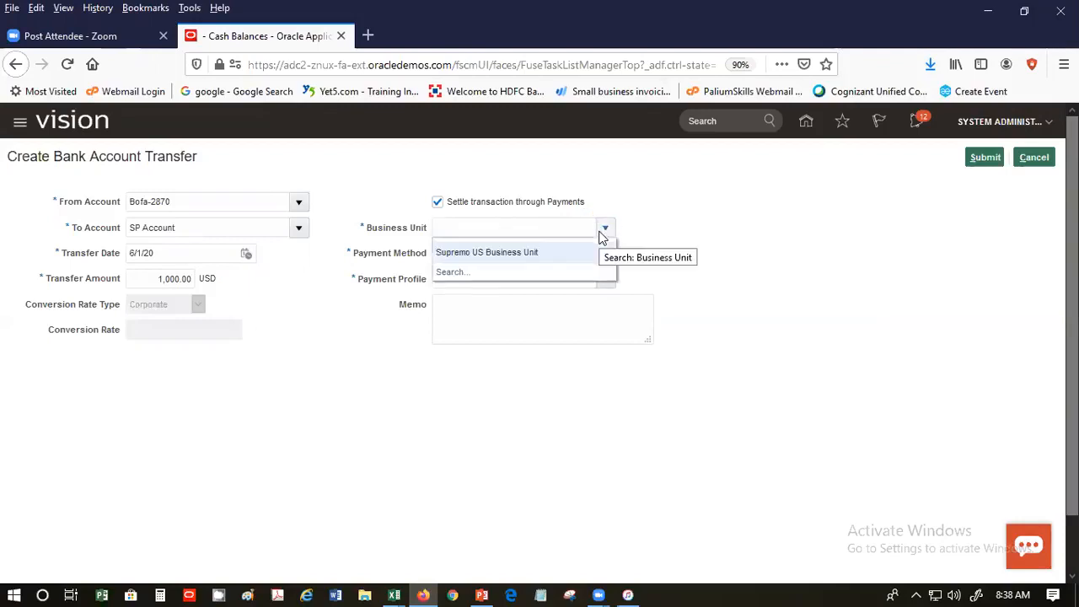
left_click(455, 273)
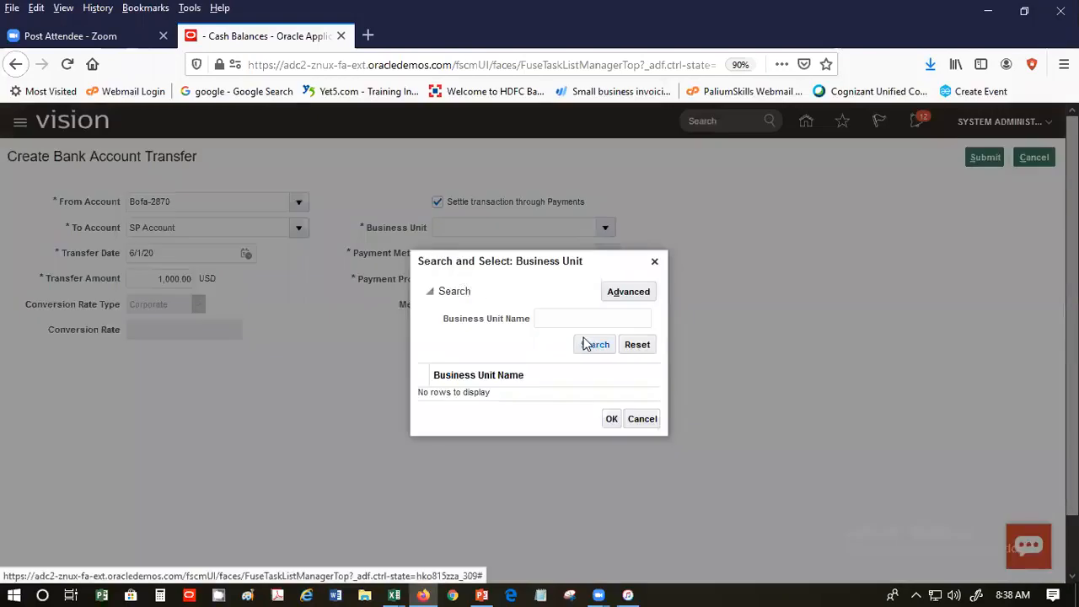
left_click(587, 346)
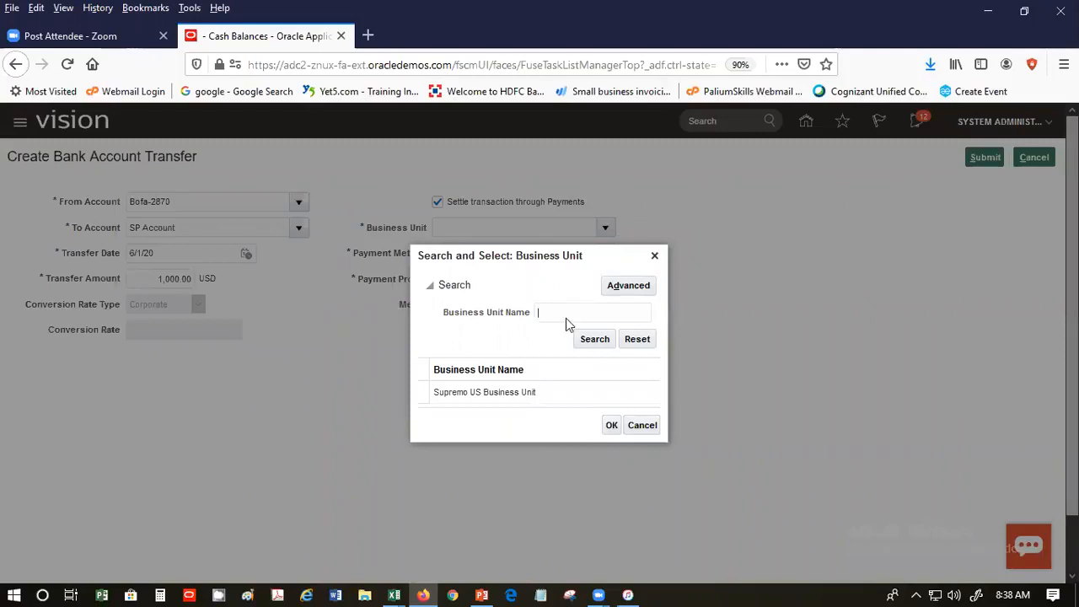
left_click(568, 396)
left_click(610, 425)
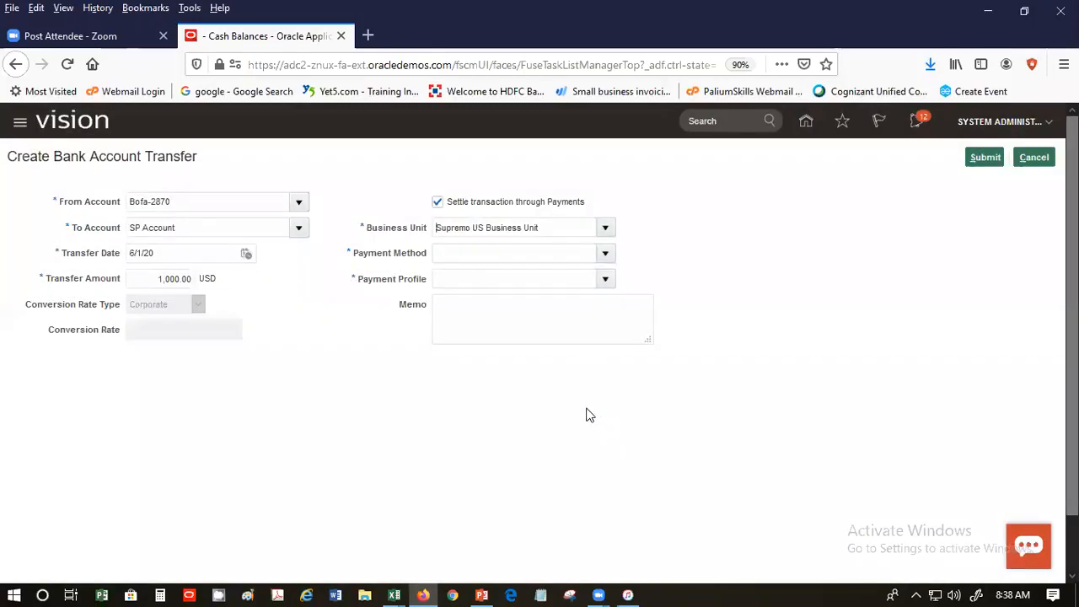
Turn off settling the transaction through Payments, then submit the bank account transfer and confirm it
left_click(537, 251)
left_click(460, 208)
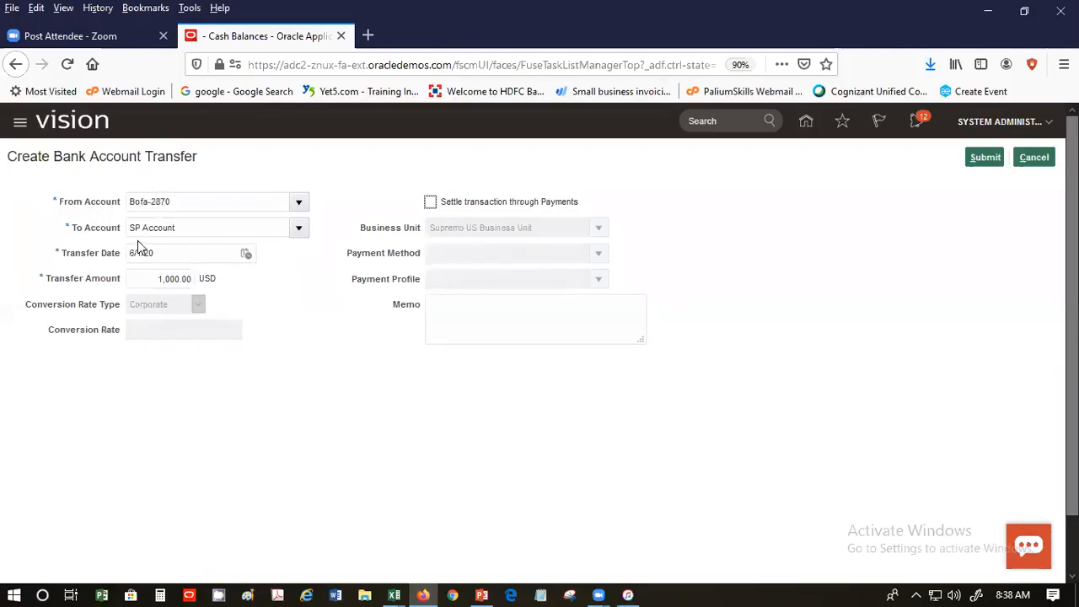
left_click(981, 160)
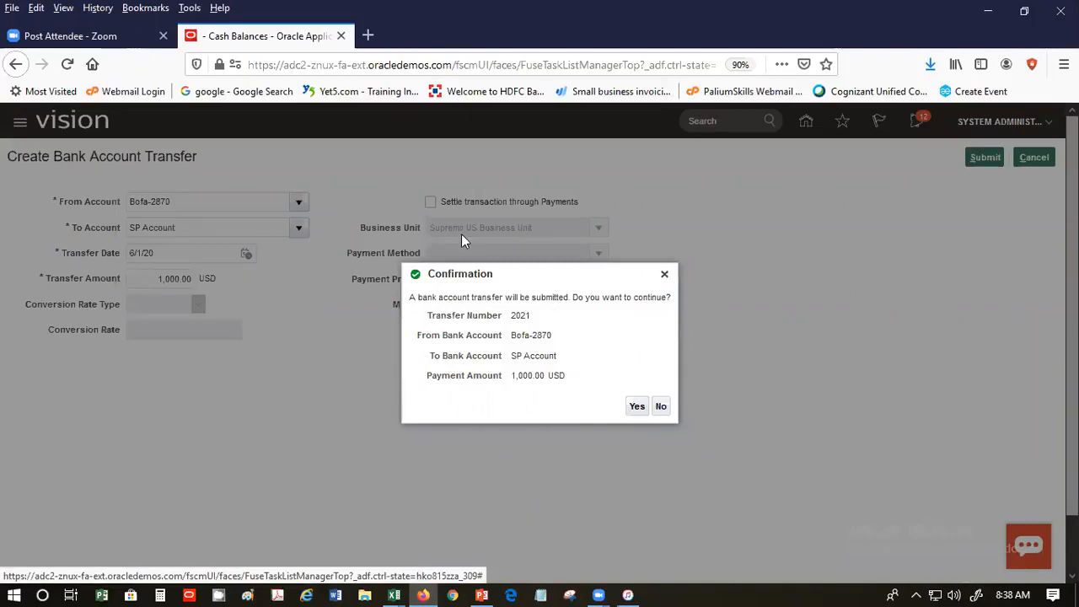
left_click(637, 407)
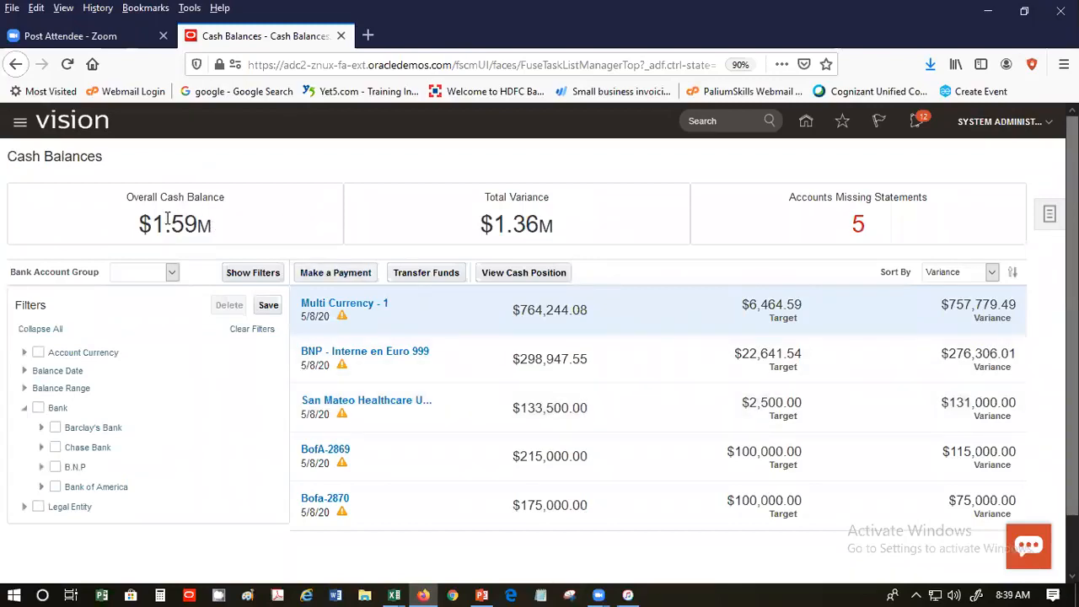
Open Manage Bank Account Transfers from the cash balance tasks to check the submitted transfer's status
left_click(1049, 216)
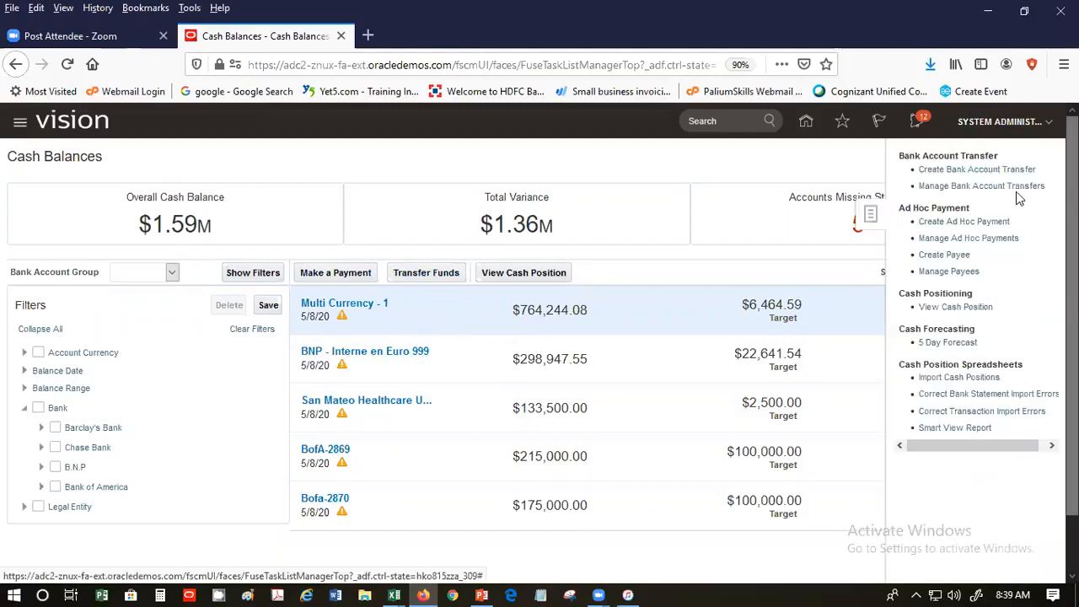
left_click(1017, 187)
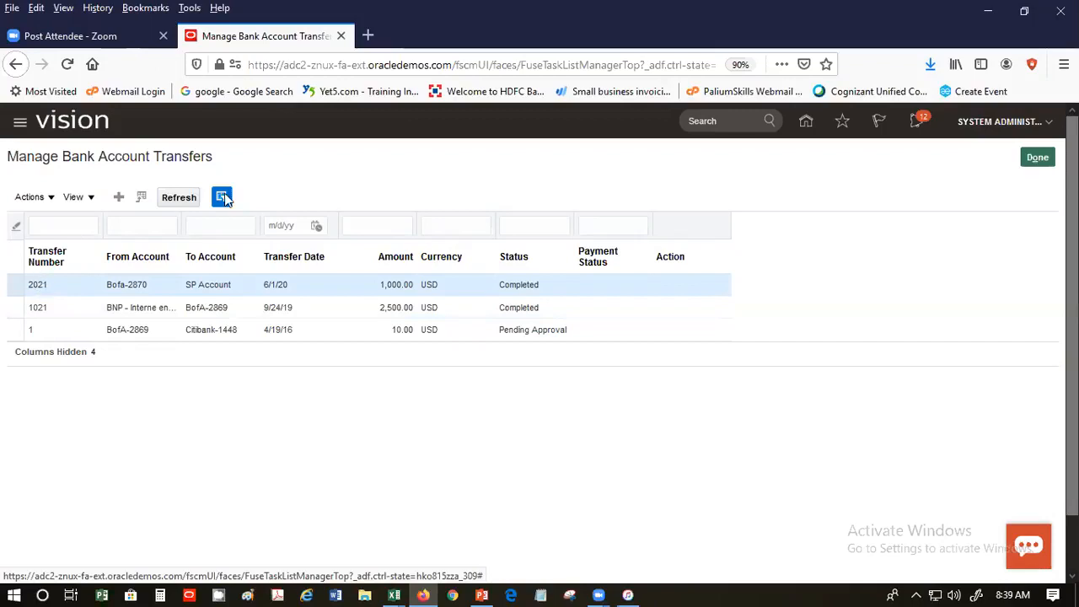
Refresh the transfers list and start a new bank account transfer from Bofa-2870 to SP Account2
left_click(181, 199)
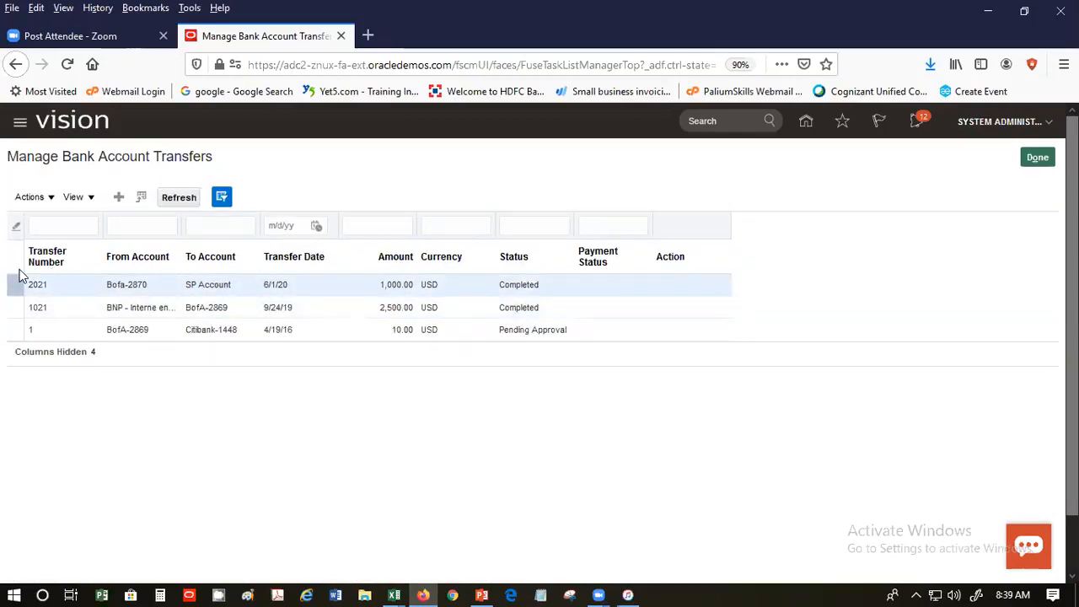
left_click(51, 199)
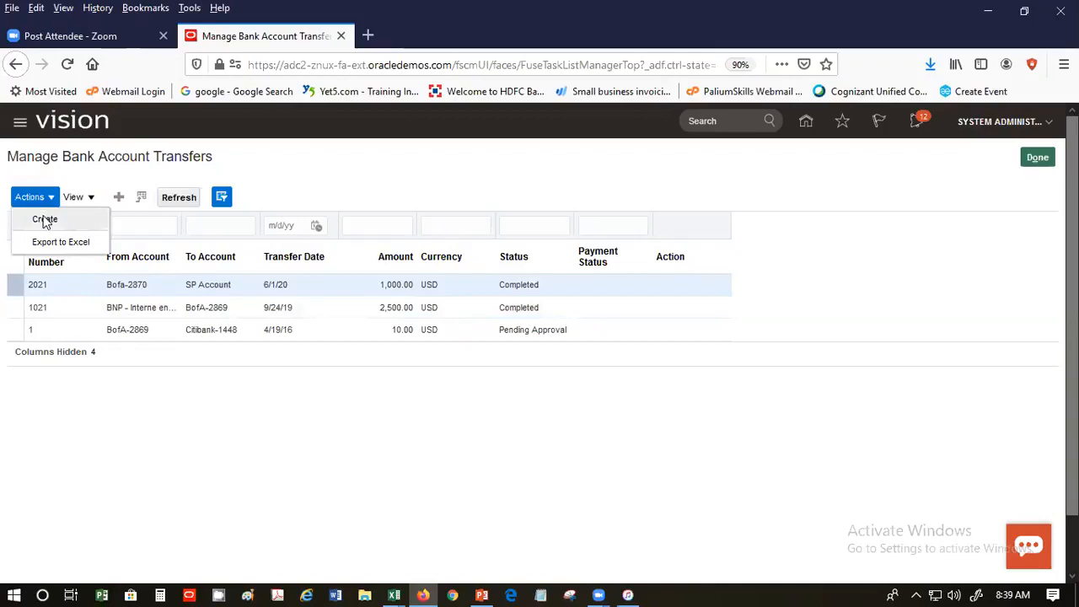
left_click(45, 222)
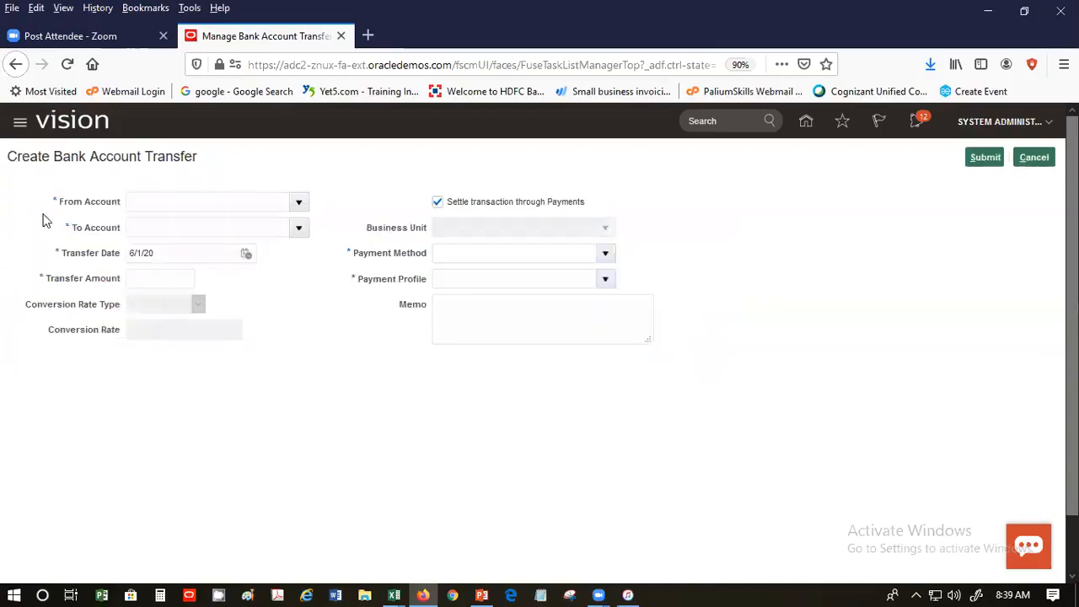
left_click(299, 201)
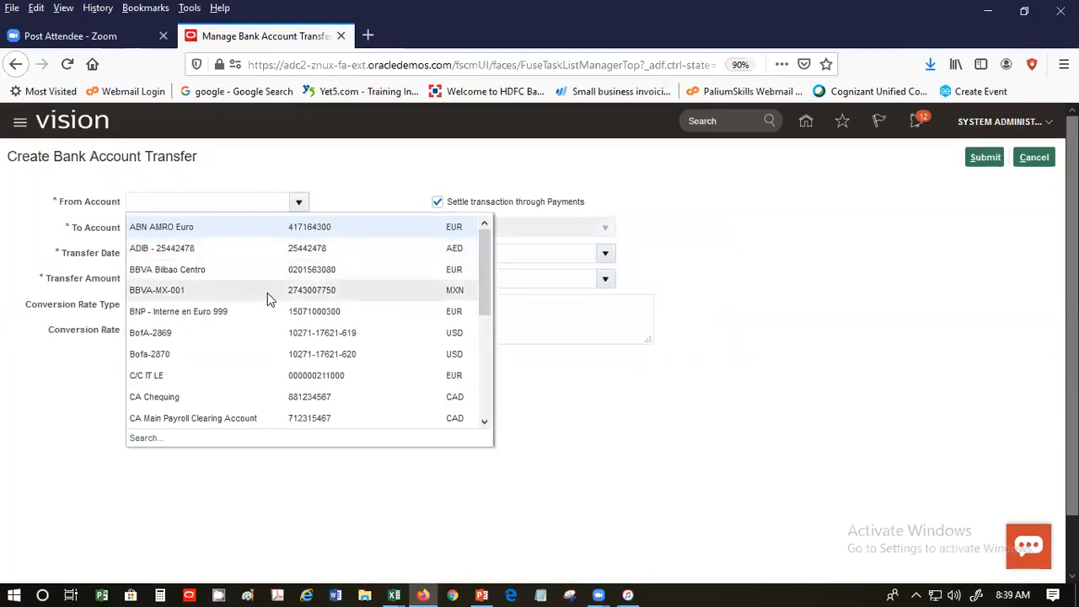
left_click(270, 360)
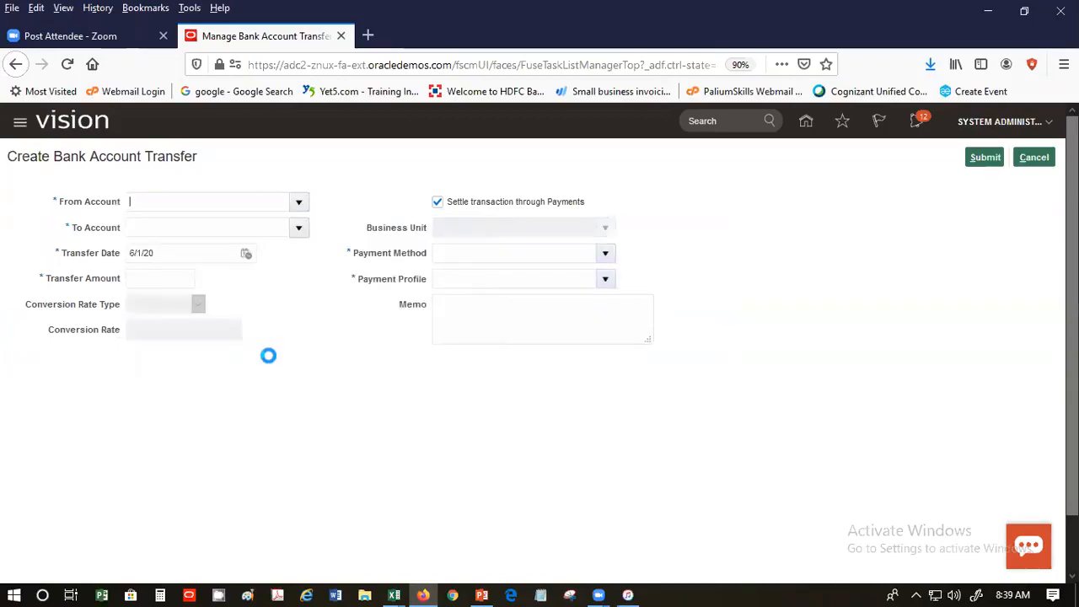
left_click(203, 227)
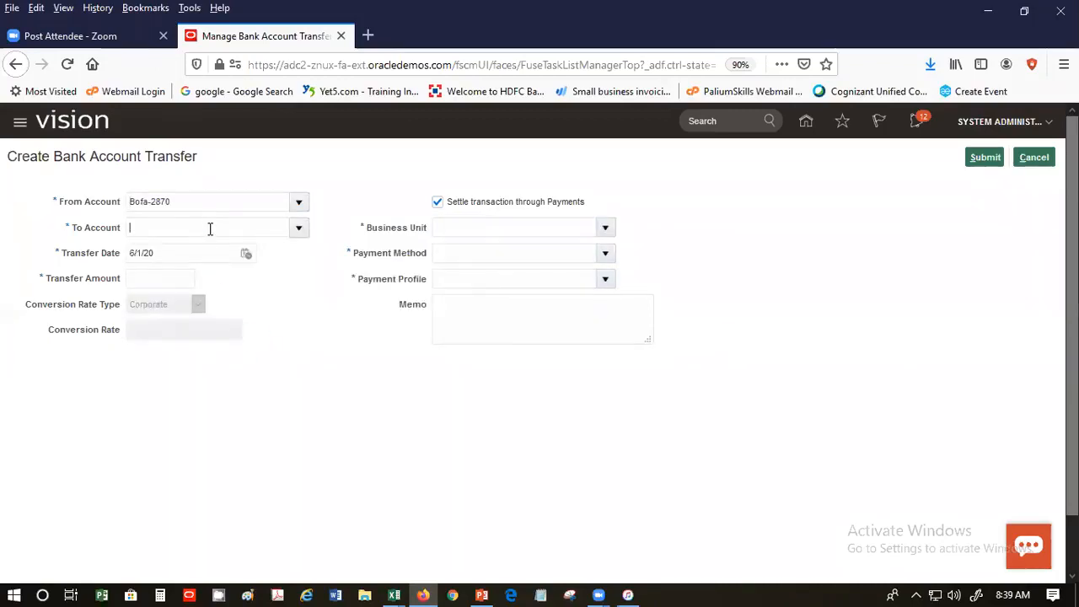
type("SP")
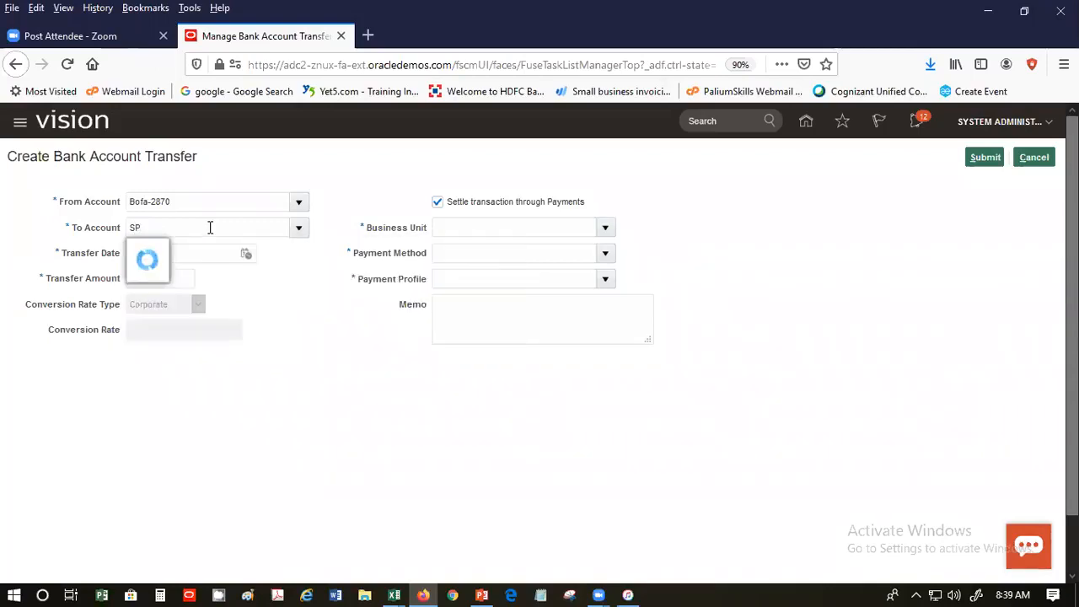
left_click(209, 271)
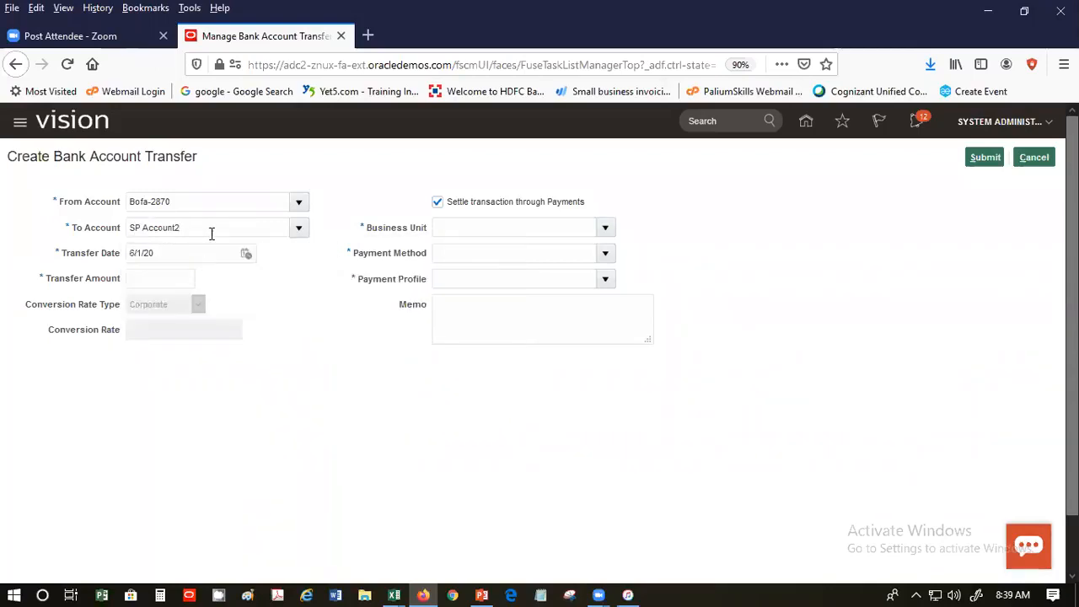
Set the transfer amount to 500 USD, turn off settling through Payments, and submit and confirm the transfer
left_click(172, 278)
type("500")
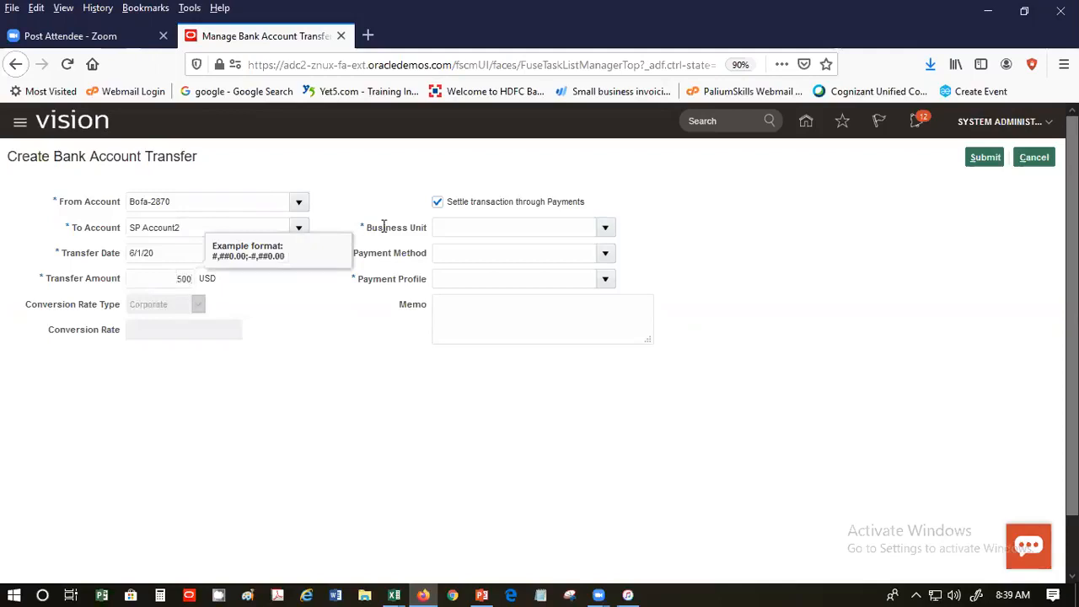
left_click(437, 202)
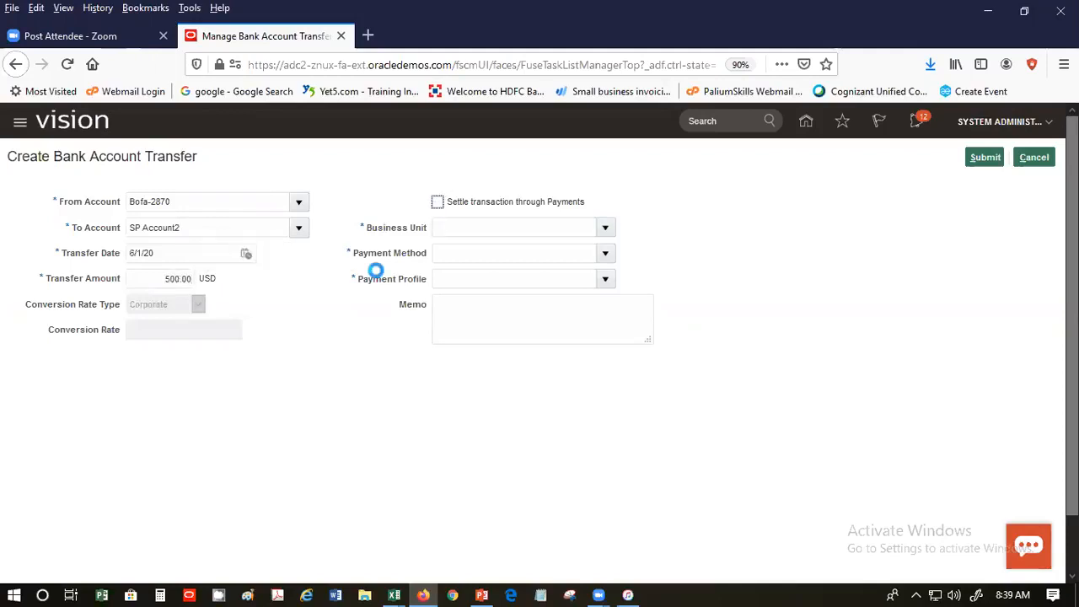
left_click(984, 156)
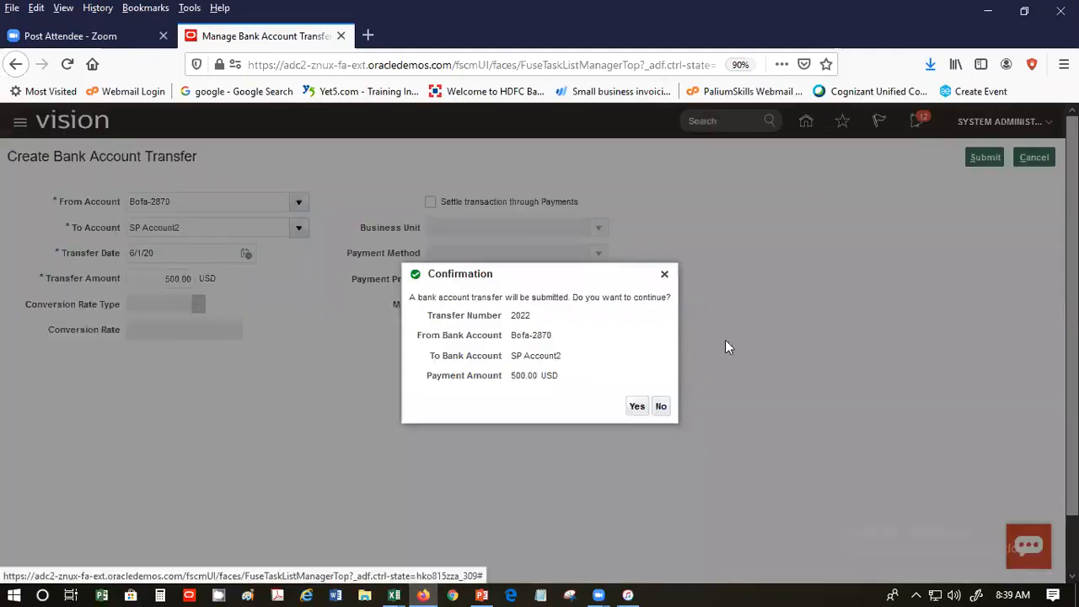
left_click(637, 406)
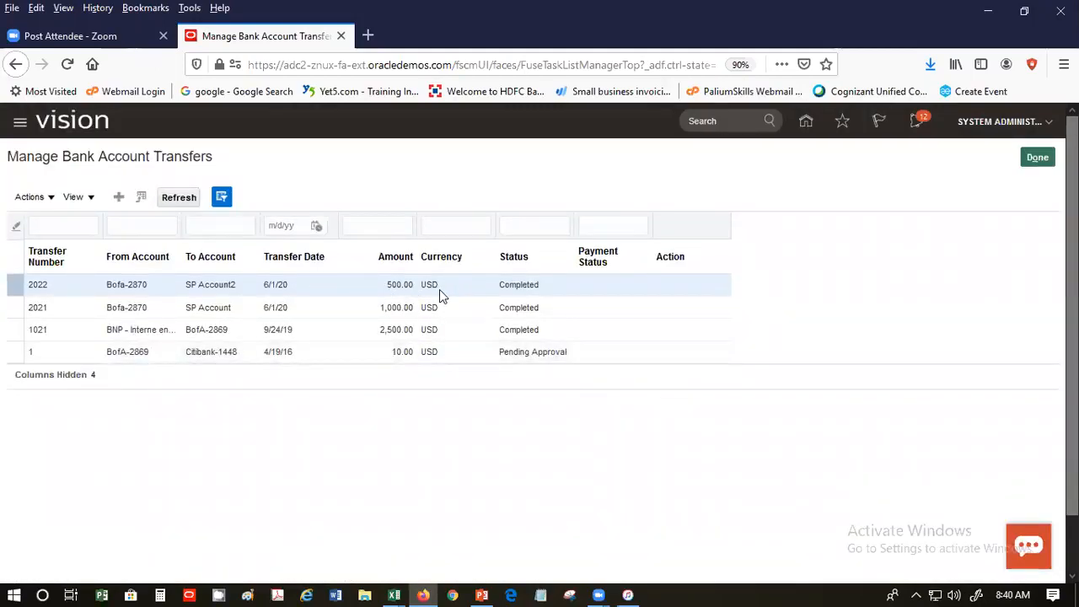
left_click(1037, 164)
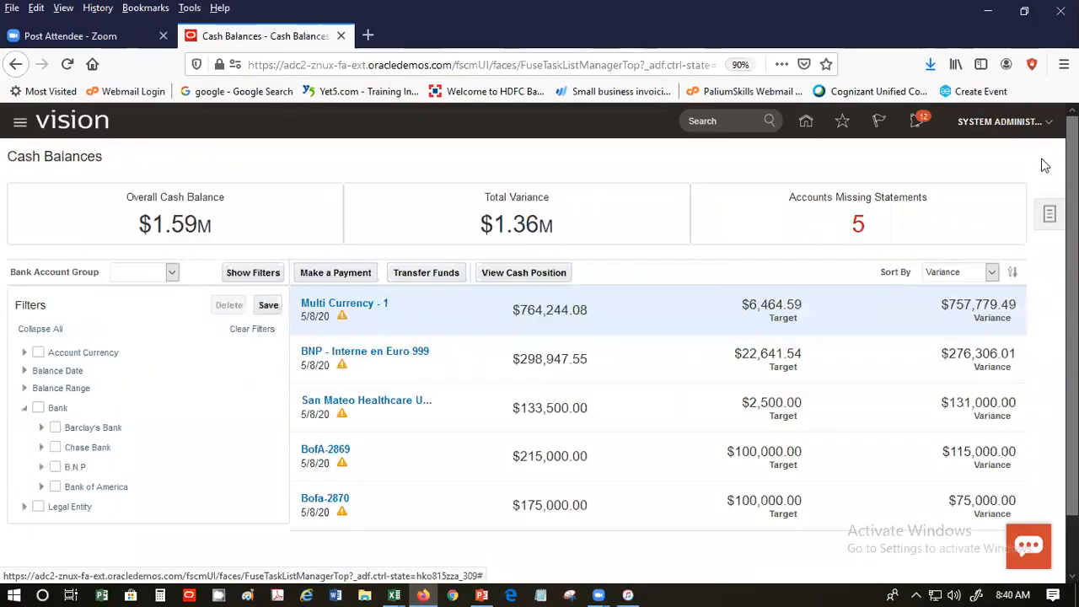
left_click(165, 269)
left_click(156, 251)
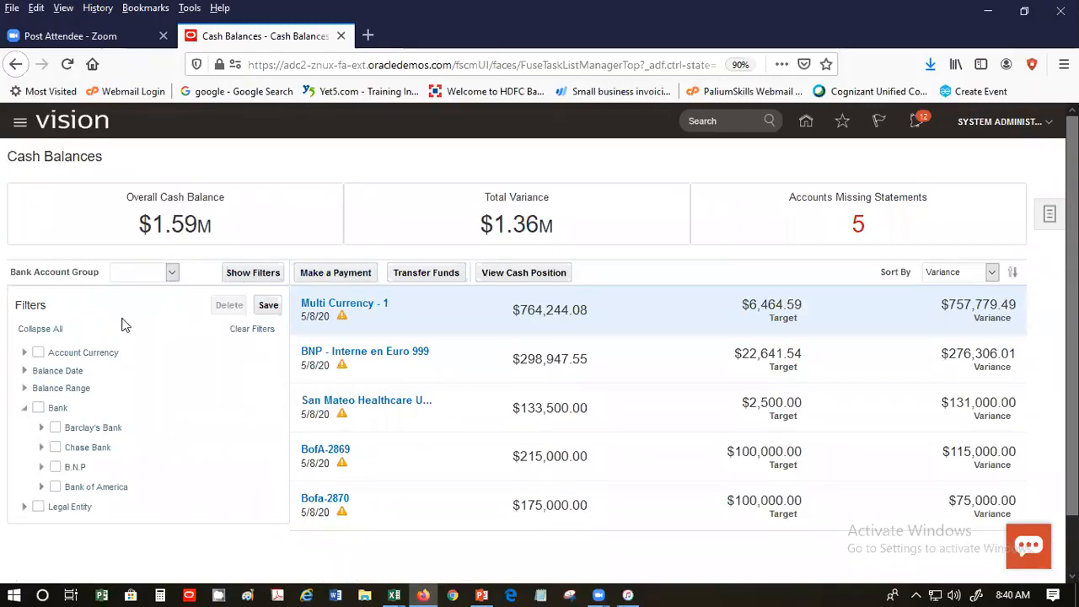
left_click(253, 331)
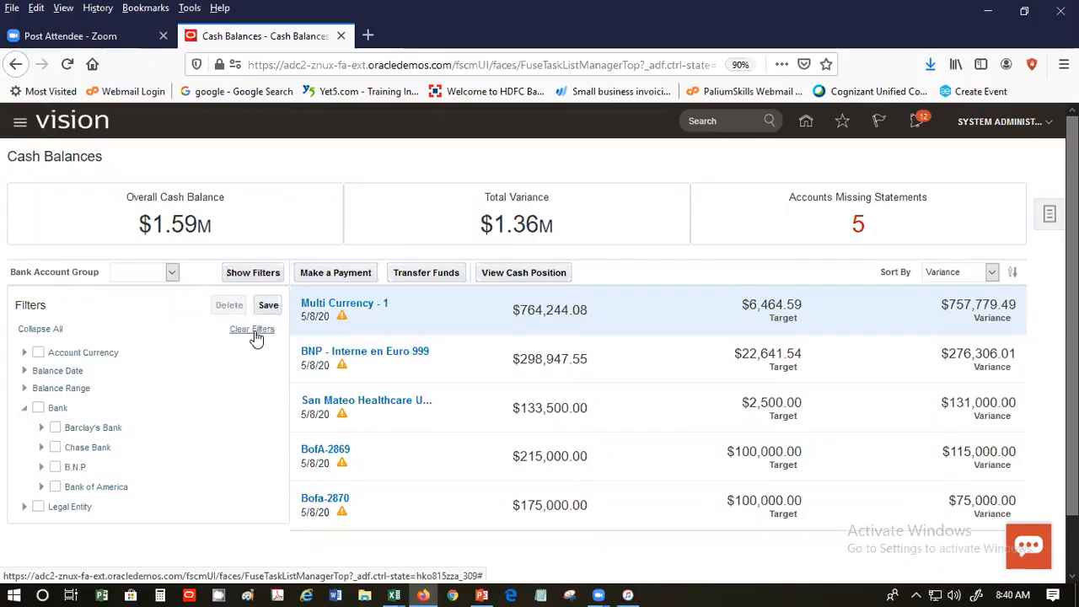
left_click(254, 333)
left_click(39, 409)
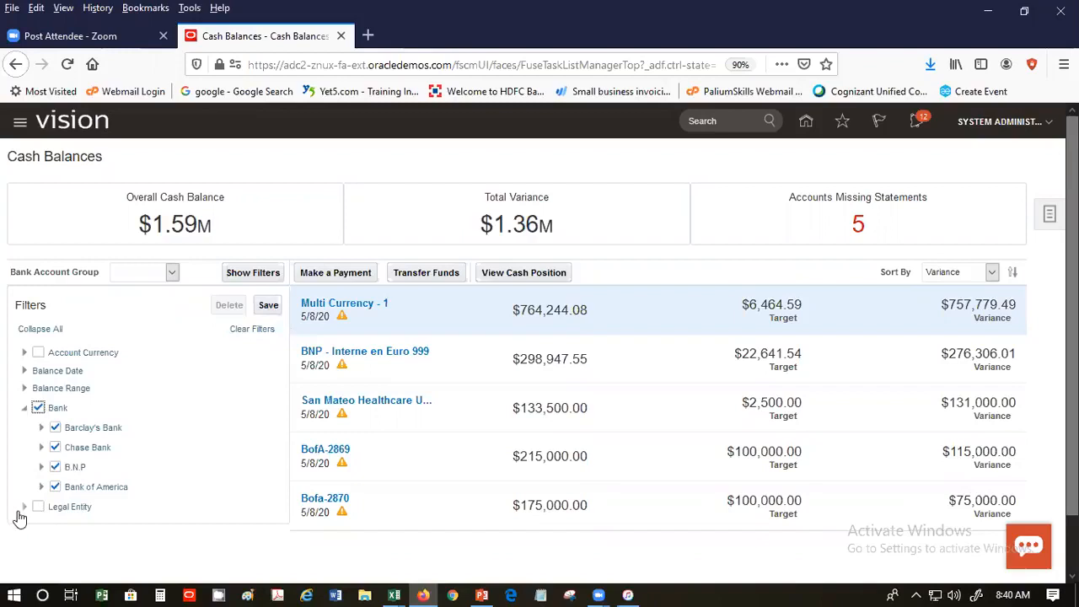
left_click(38, 409)
Filter the cash balances by legal entity, keeping only US1 Legal Entity under United States selected
left_click(37, 506)
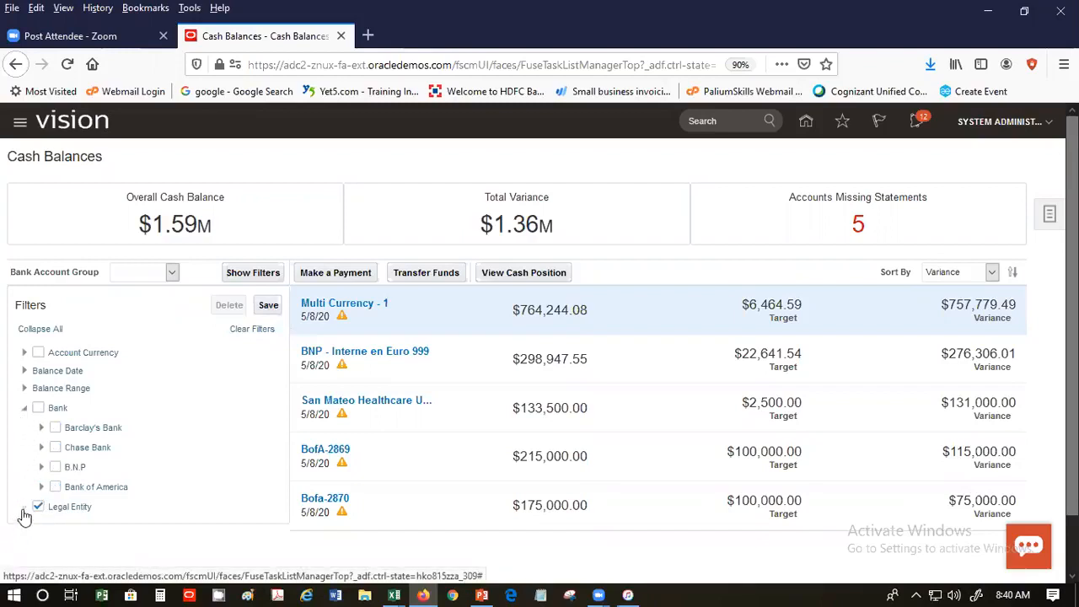
scroll(140, 505, "down", 1)
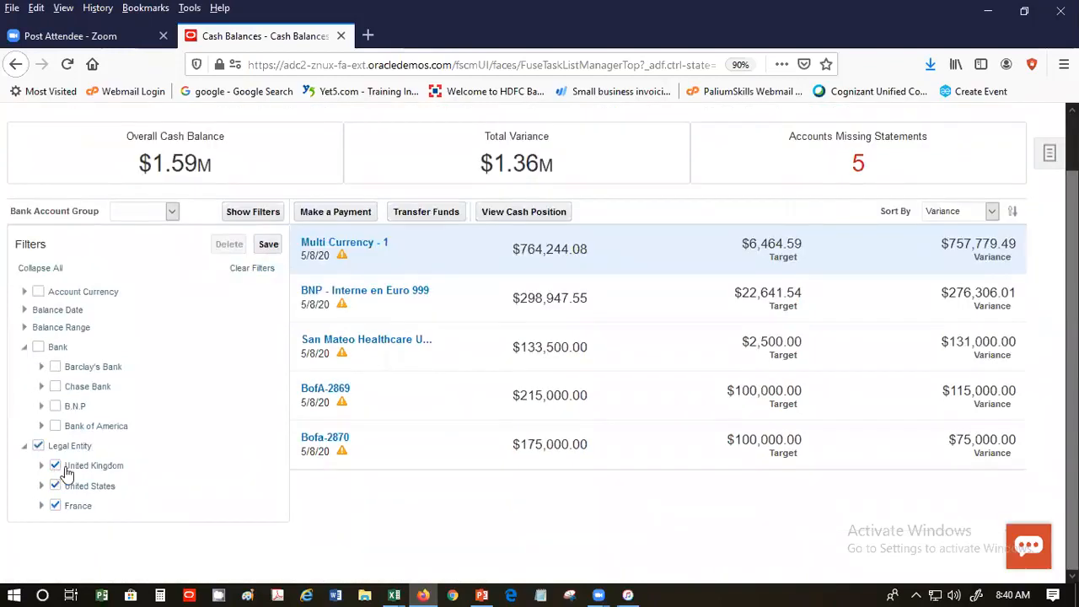
left_click(55, 465)
left_click(55, 506)
left_click(41, 486)
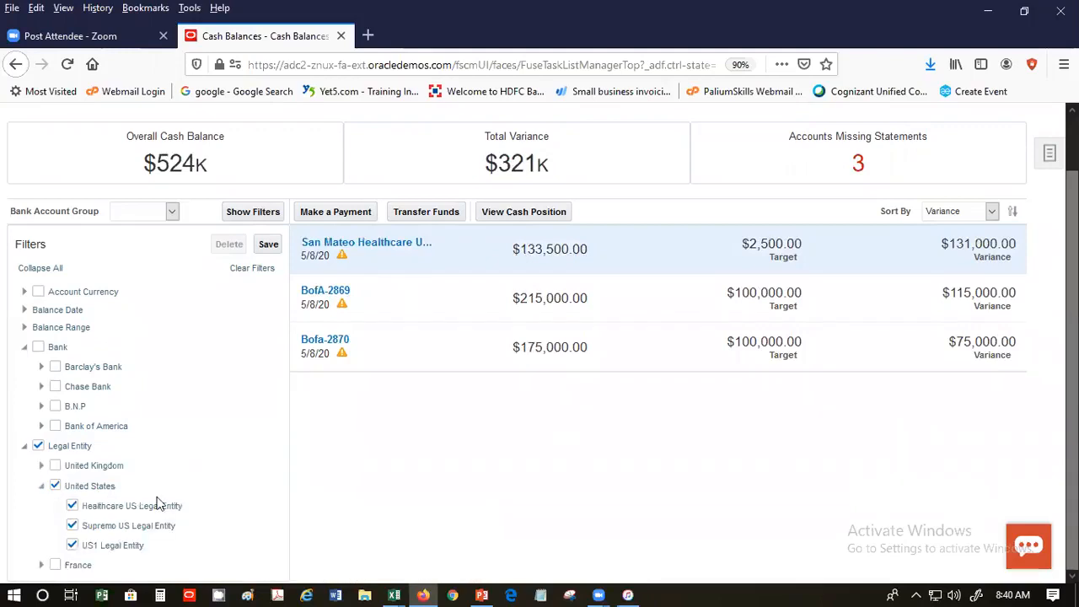
left_click(72, 506)
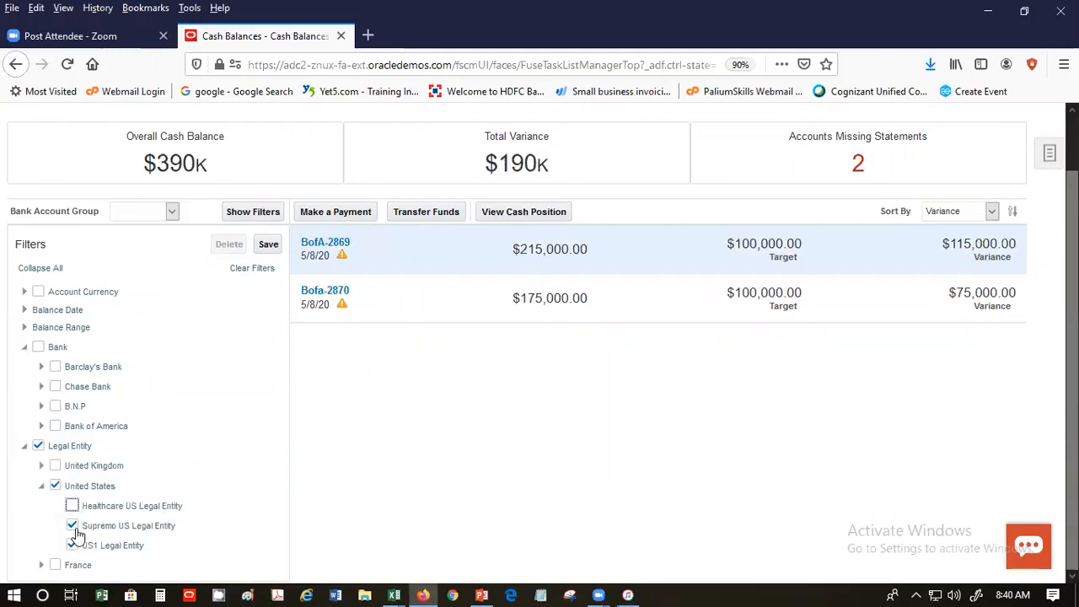
left_click(72, 526)
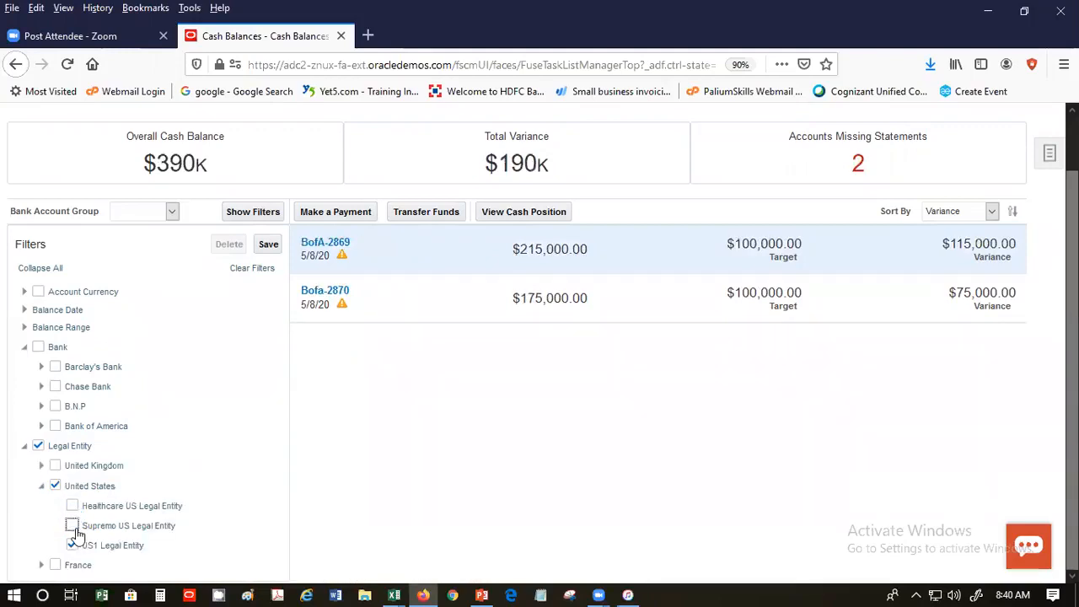
Save the current filters as a bank account group named SP
left_click(268, 244)
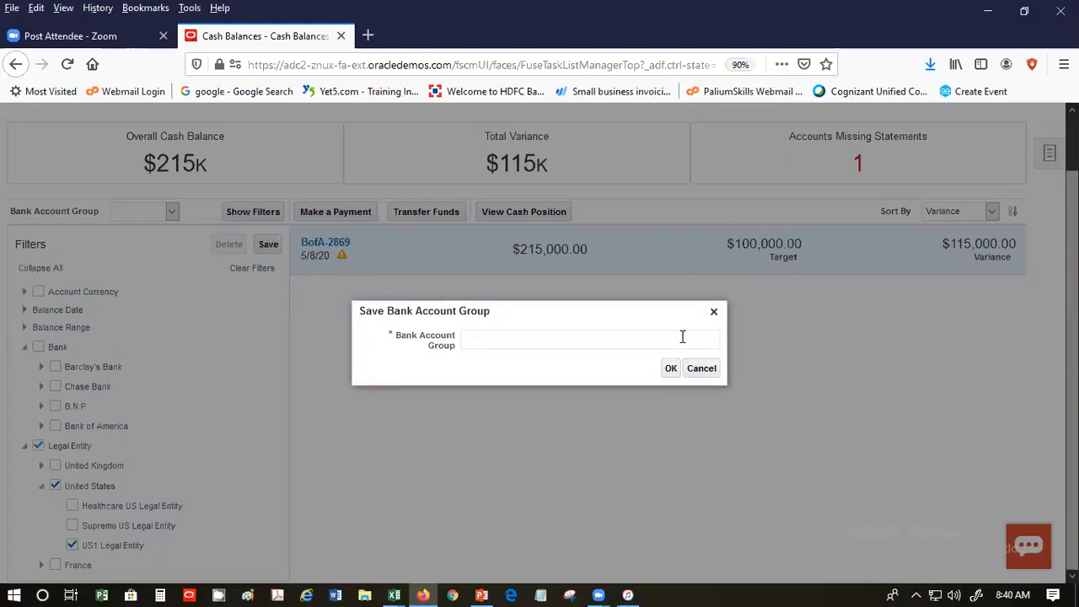
type("SP")
left_click(670, 368)
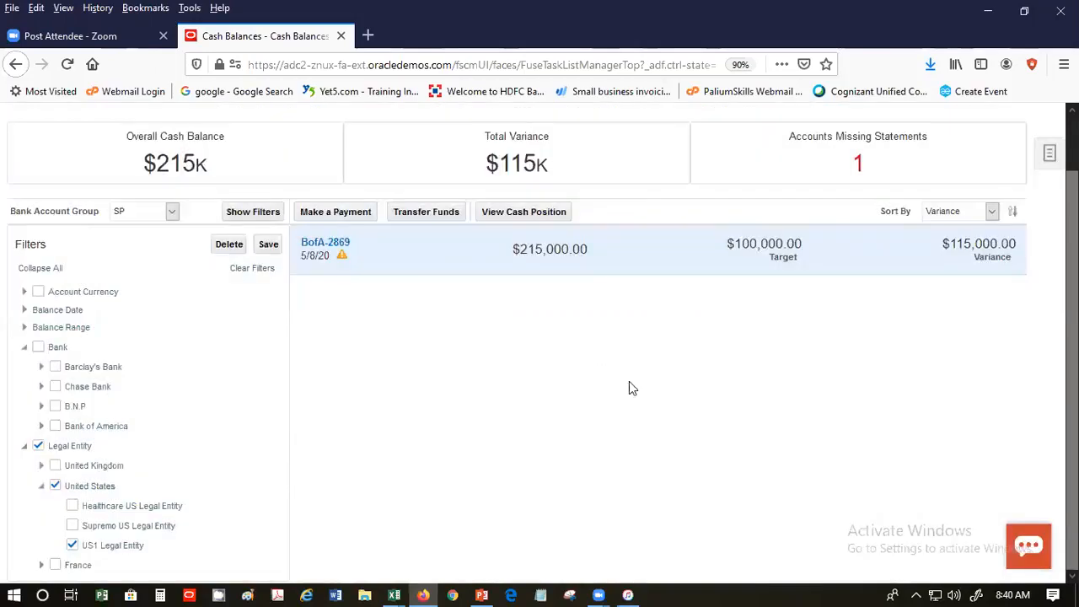
Clear the bank account group selection and reselect SP to check its saved filters
left_click(164, 213)
left_click(147, 226)
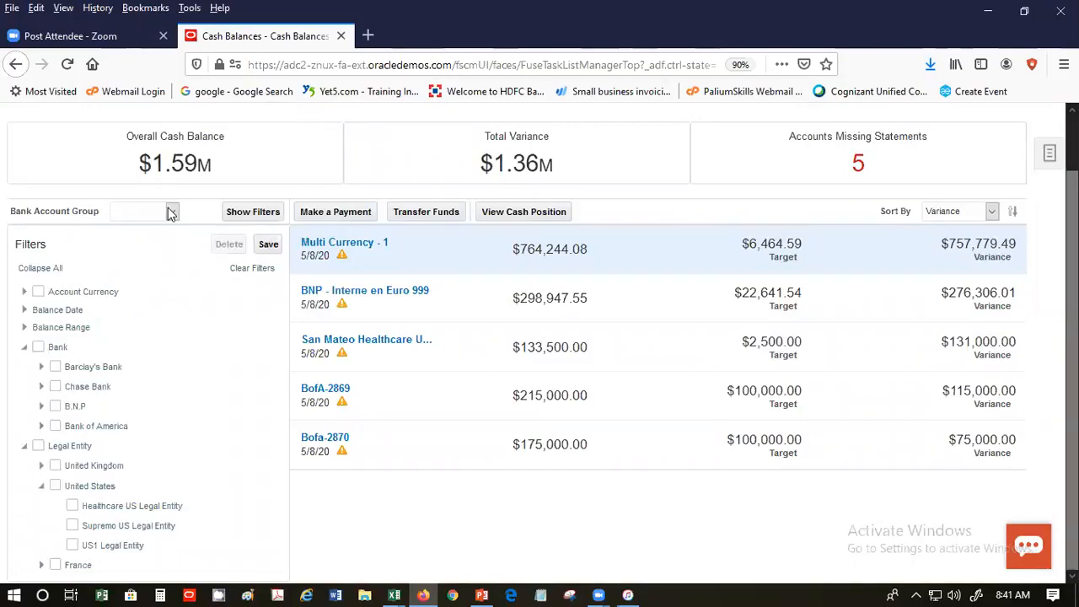
left_click(171, 213)
left_click(132, 271)
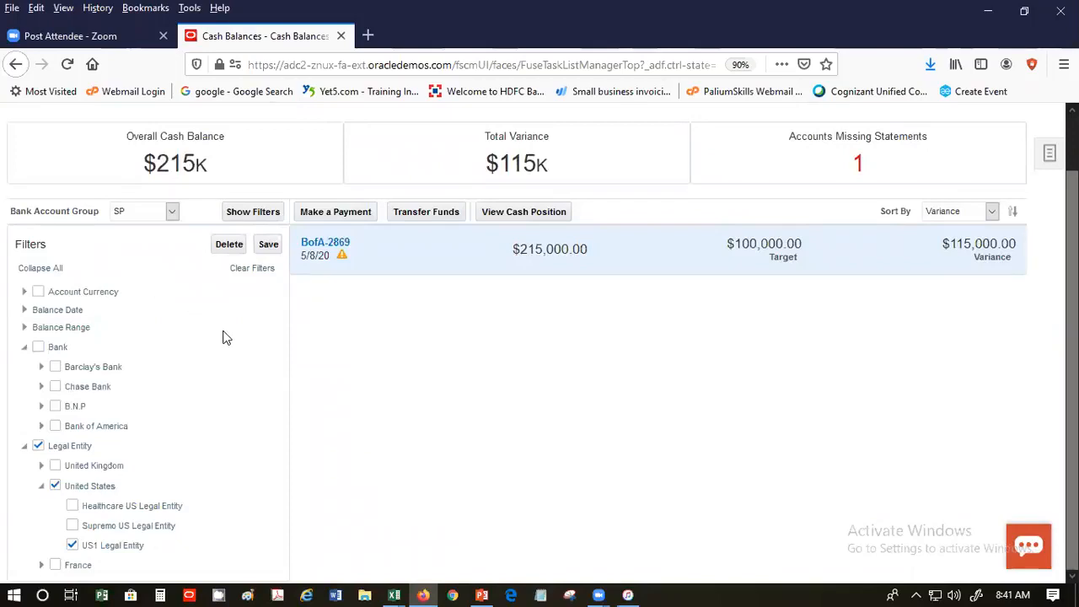
Sort the cash balances by Bank Account
left_click(956, 211)
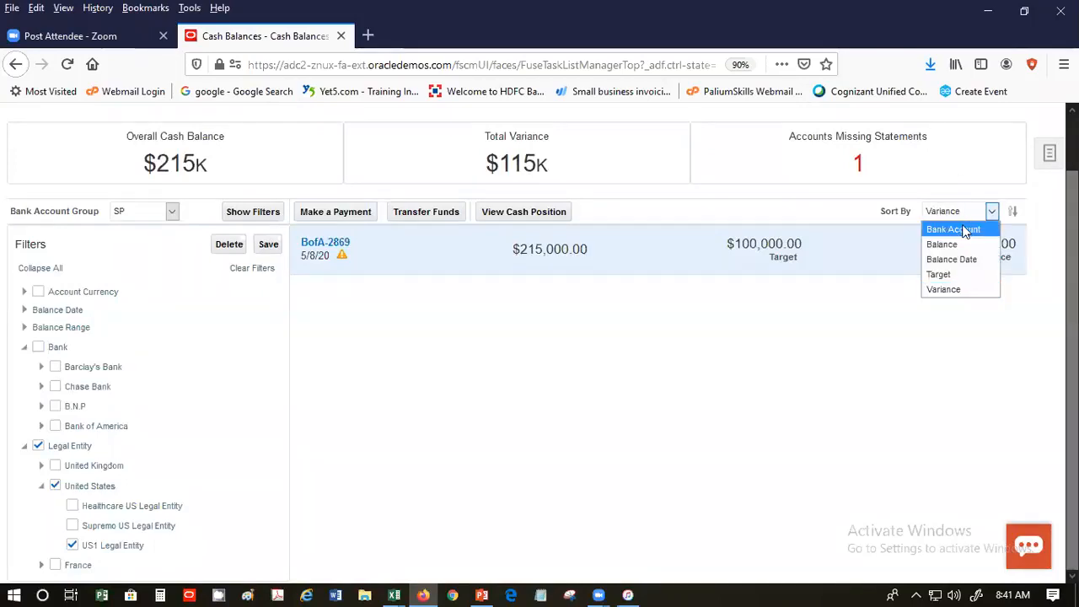
left_click(957, 229)
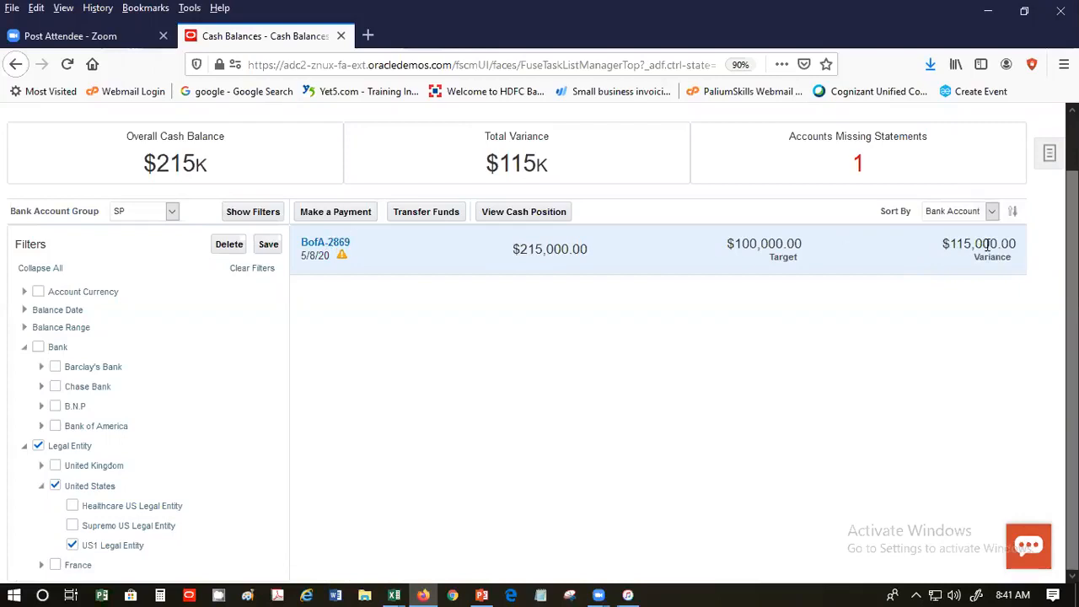
scroll(953, 341, "up", 2)
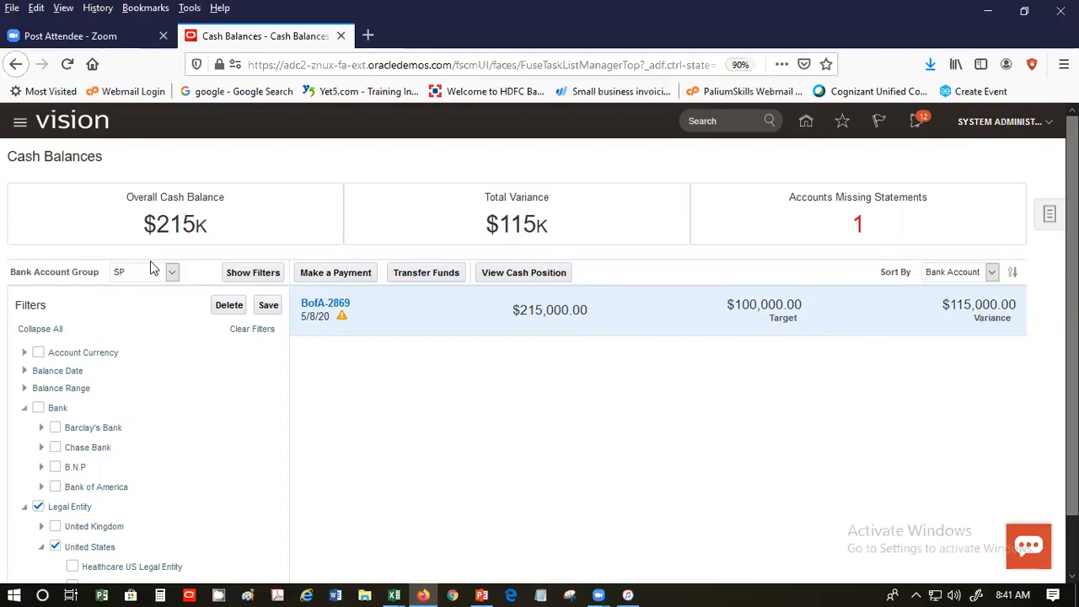
View the cash position for the SP group, expand and refresh its Opening Balance, and return to Cash Balances
left_click(543, 276)
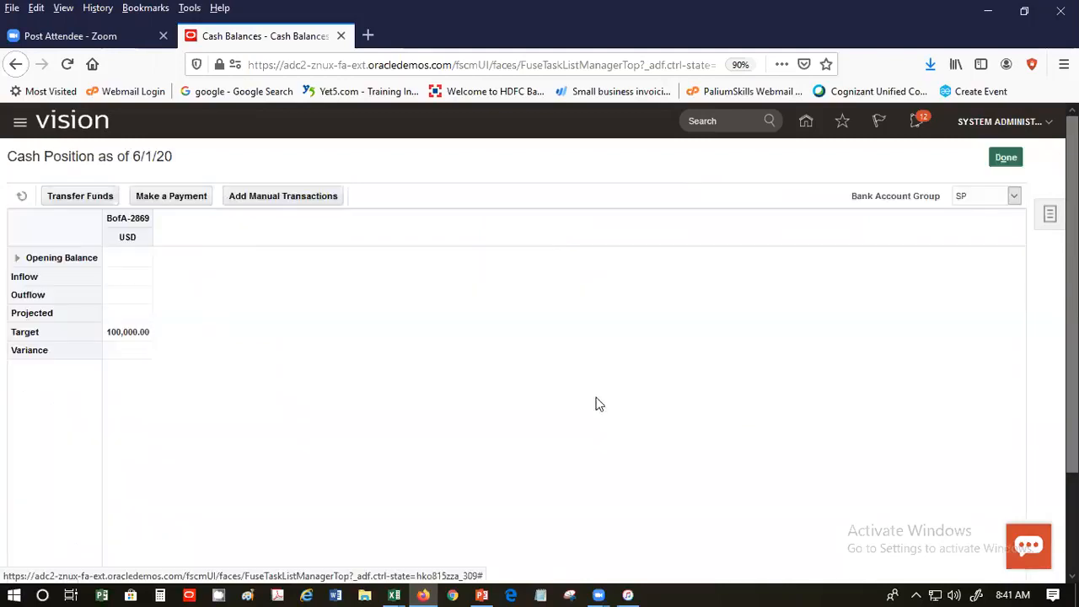
left_click(16, 258)
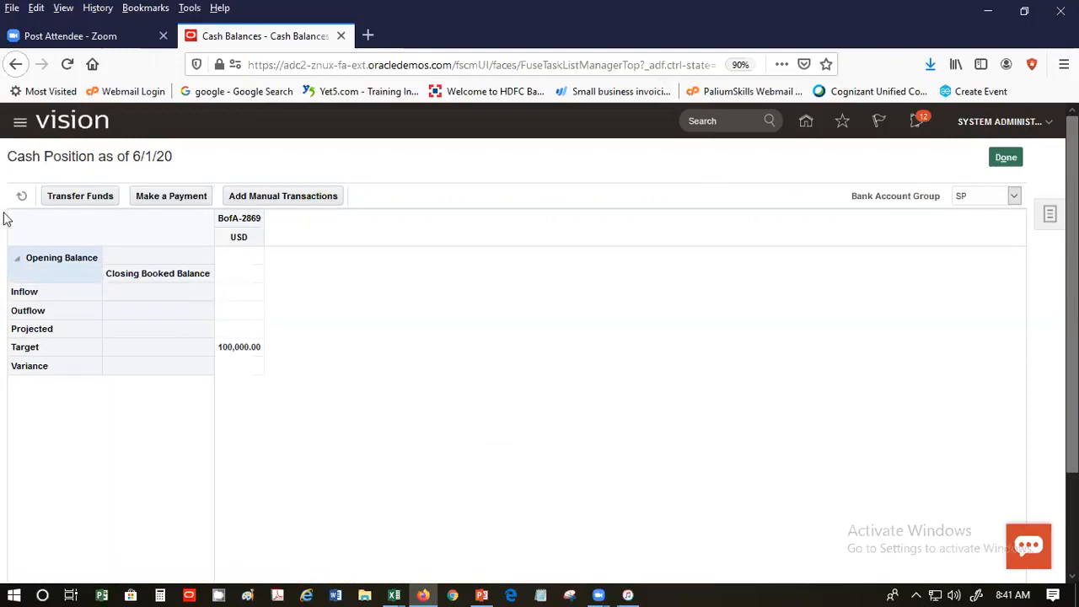
left_click(23, 194)
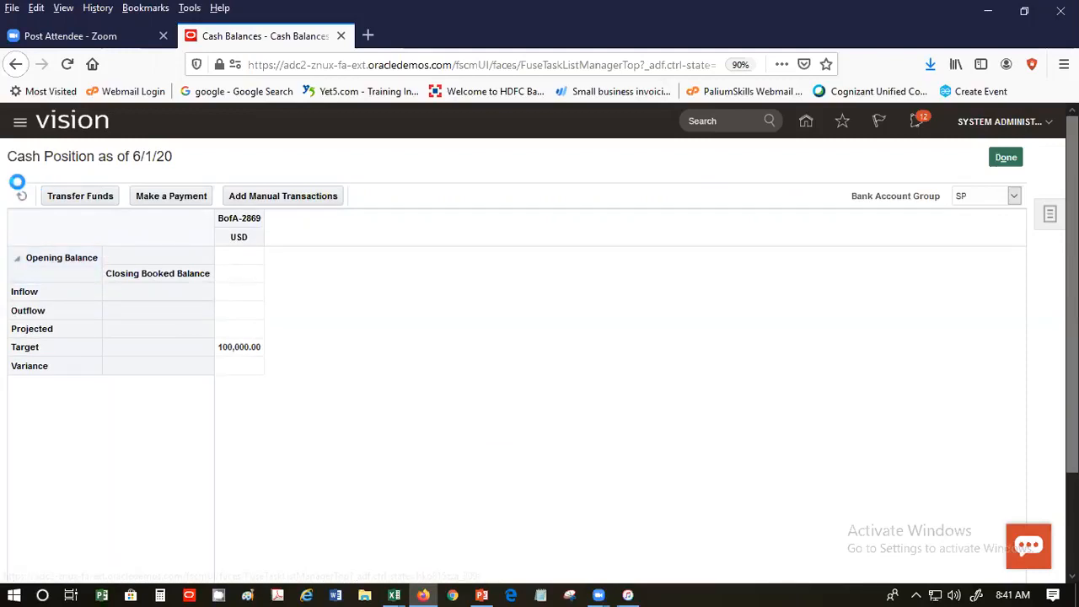
left_click(1005, 160)
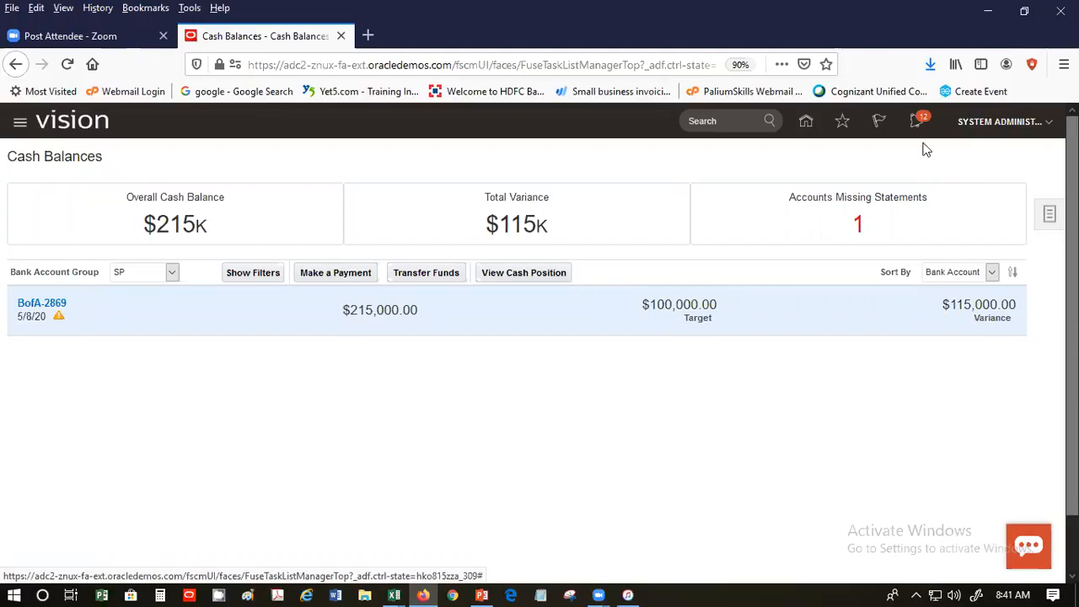
Start a new ad hoc payment and select SP Account as the From Account by searching bank accounts for SP
left_click(1050, 216)
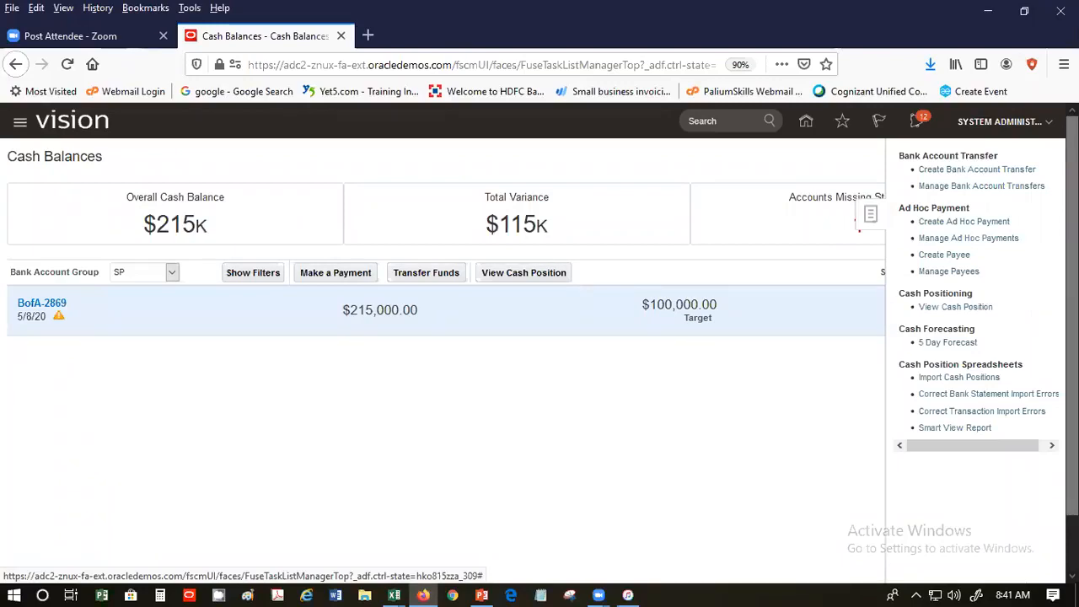
left_click(964, 222)
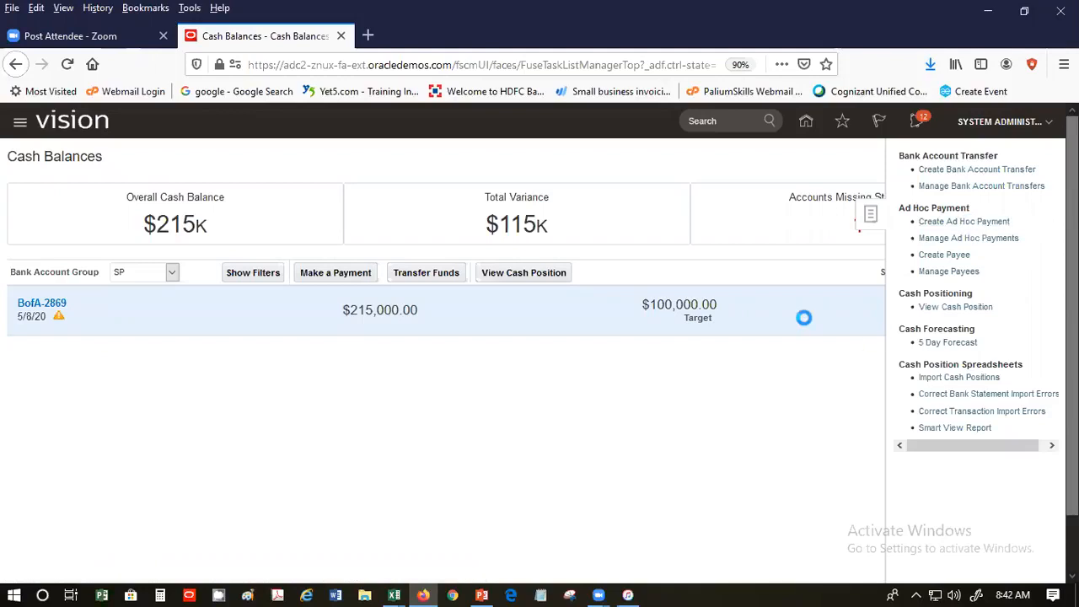
left_click(297, 203)
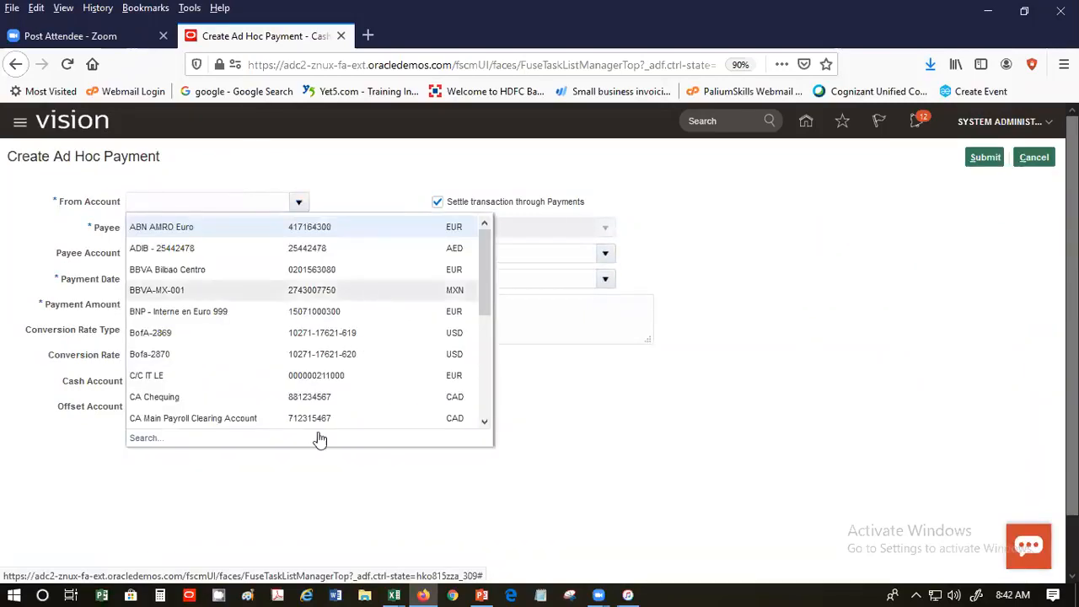
left_click(142, 439)
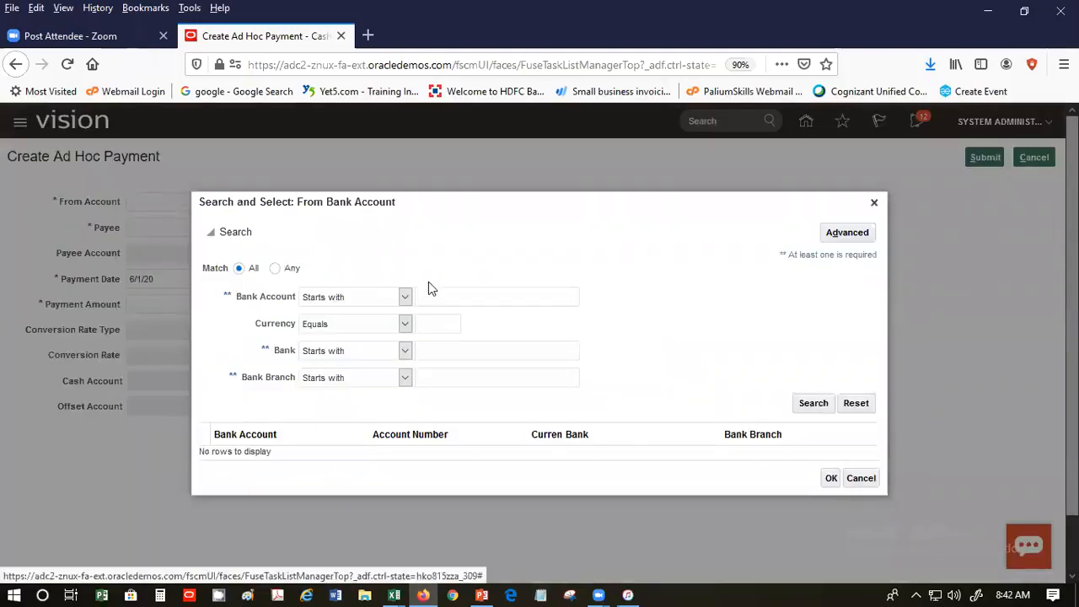
left_click(439, 291)
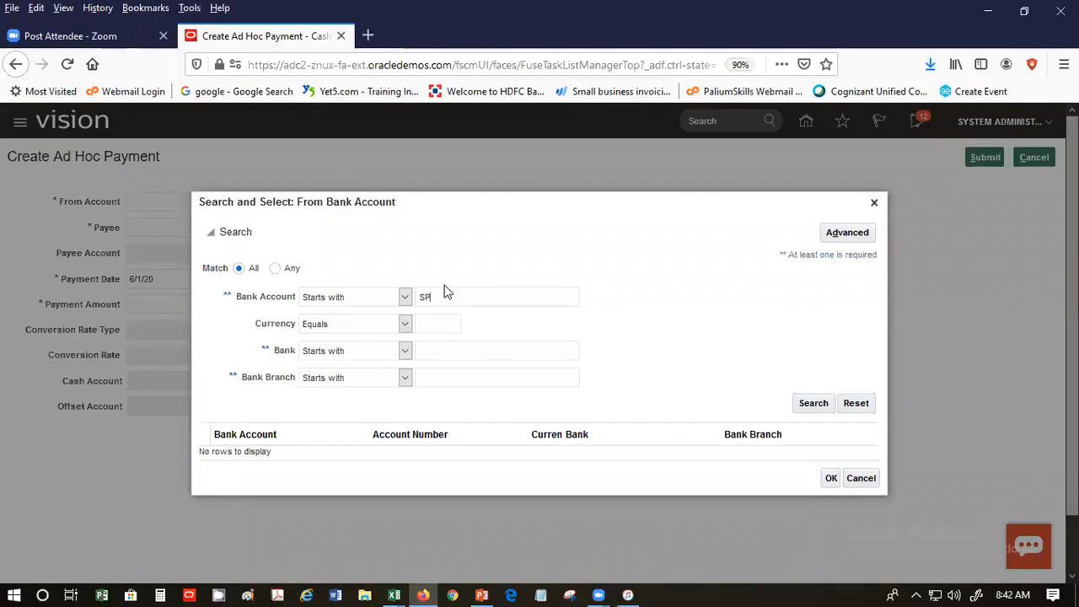
key("Return")
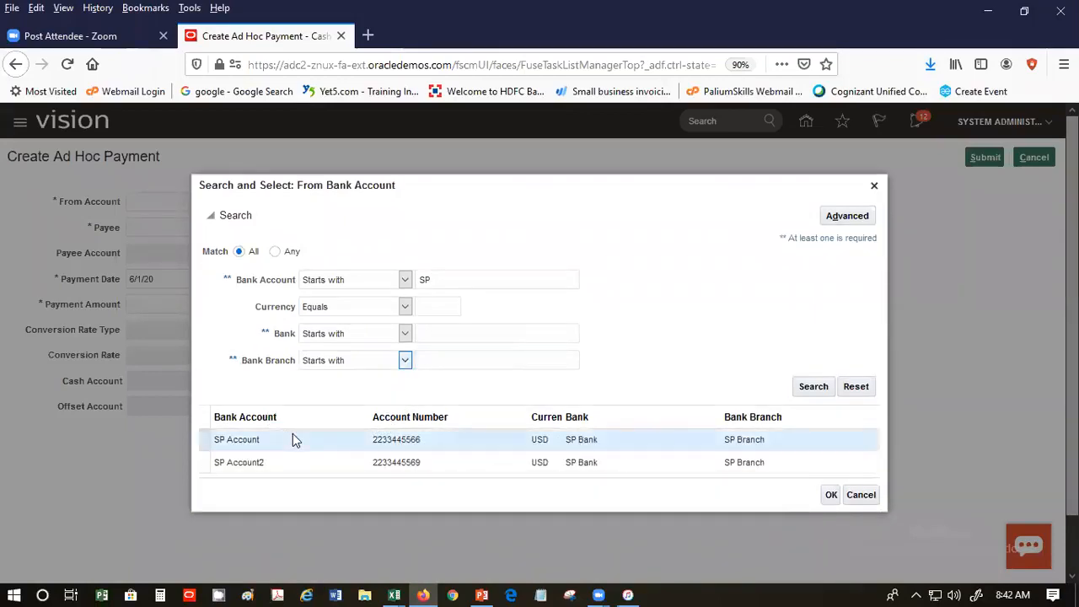
left_click(831, 496)
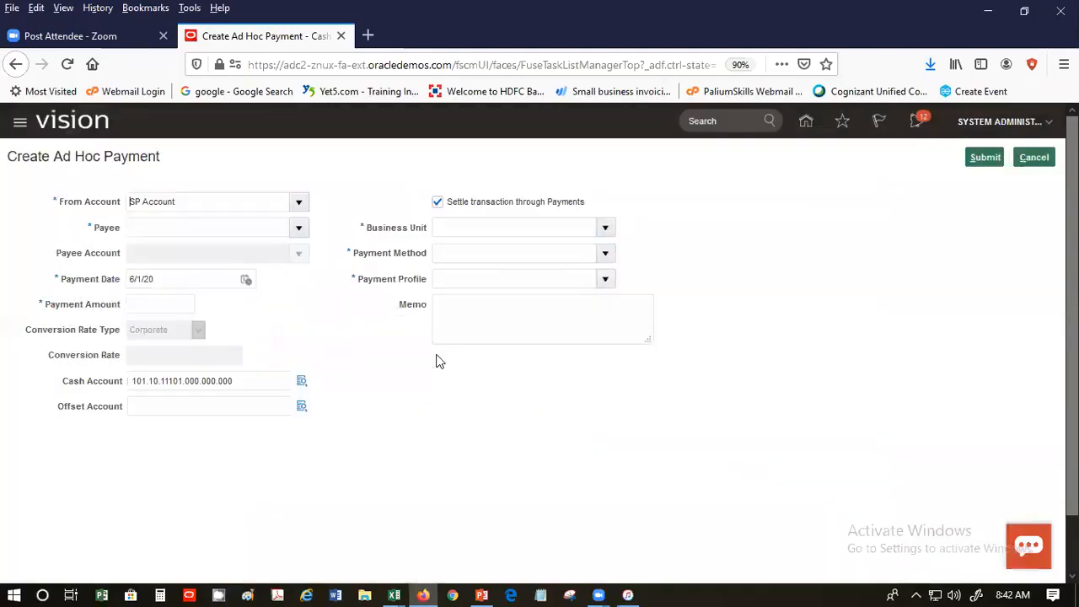
left_click(297, 229)
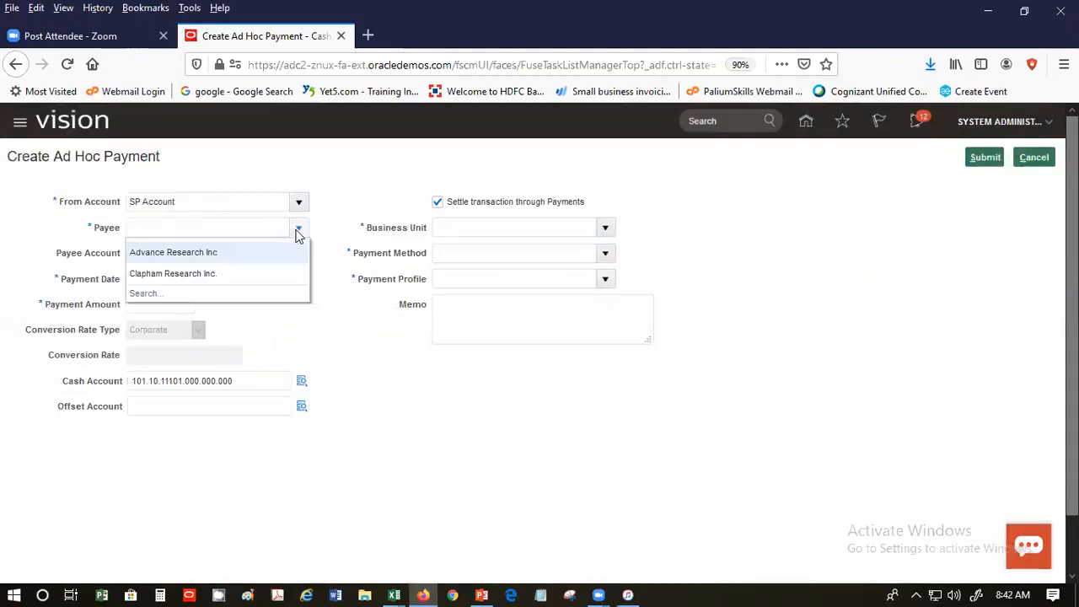
left_click(158, 293)
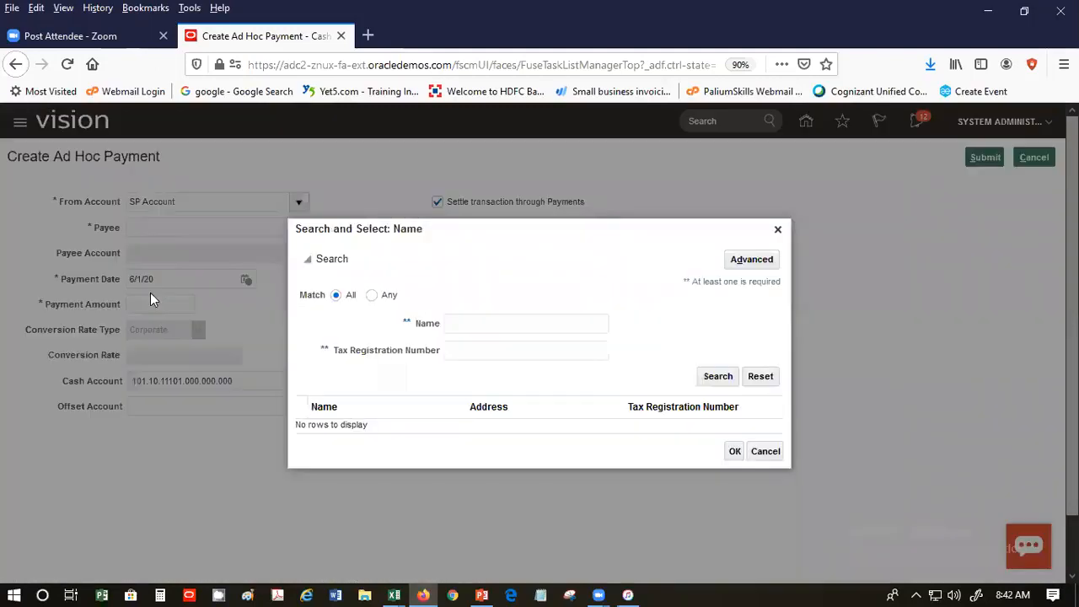
left_click(724, 380)
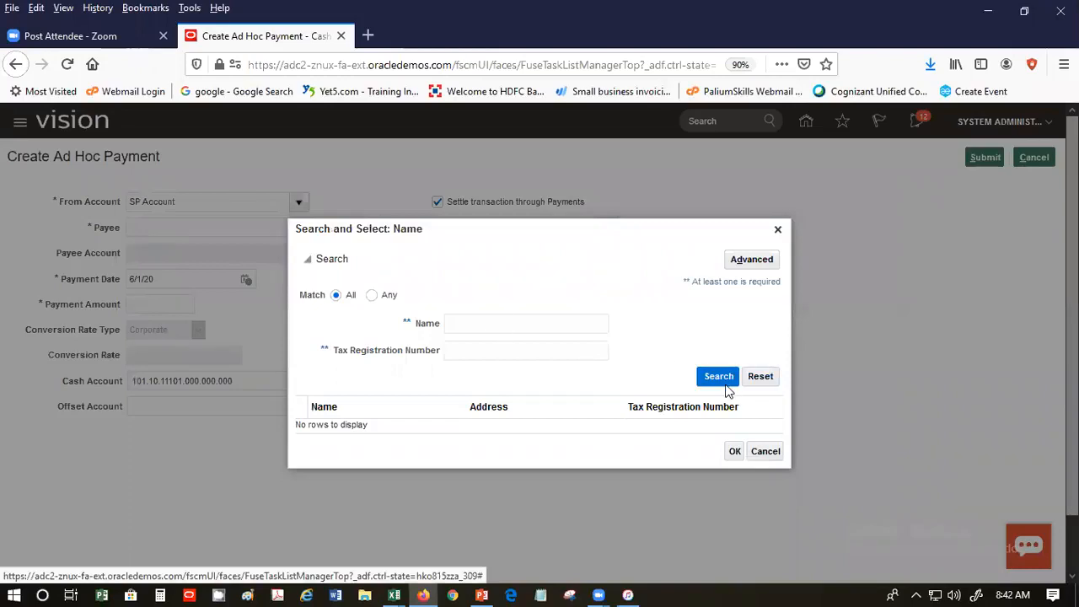
left_click(765, 452)
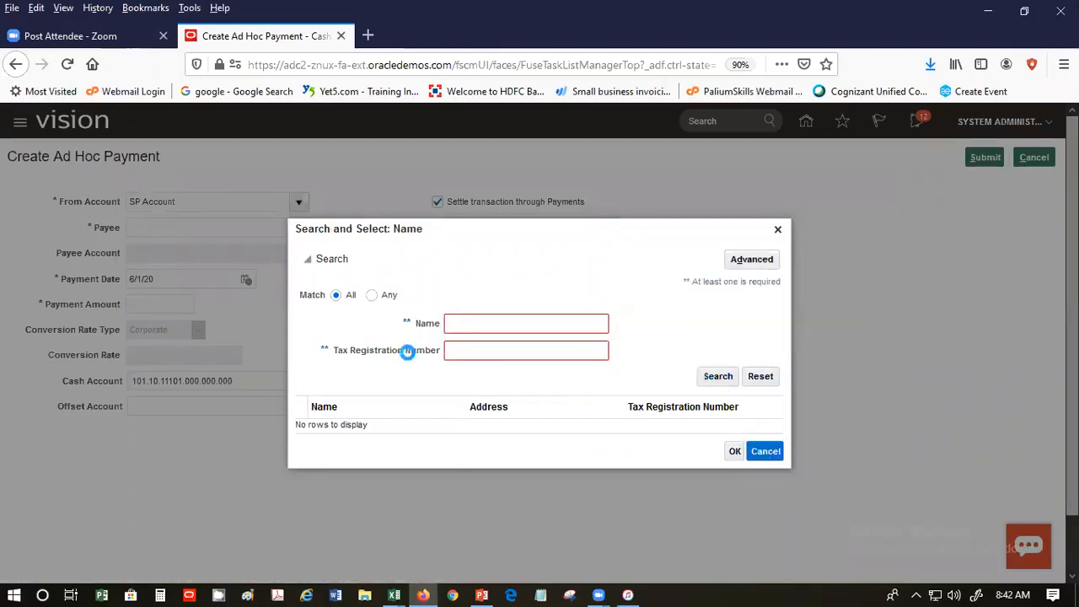
Set both the payee and the payee account to Advance Research Inc, and the payment amount to 200 USD
left_click(298, 235)
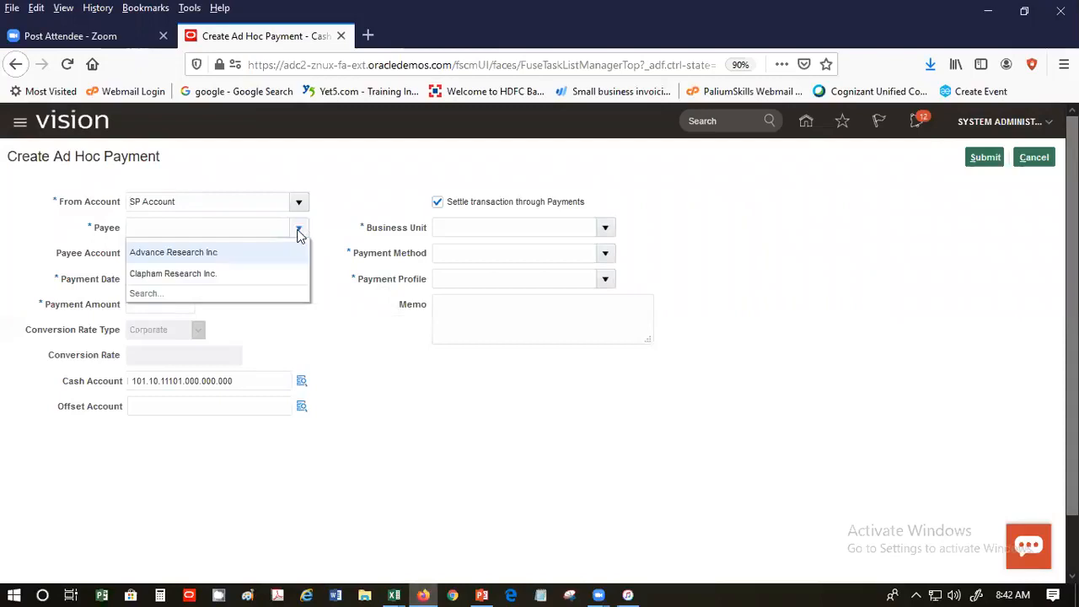
left_click(188, 253)
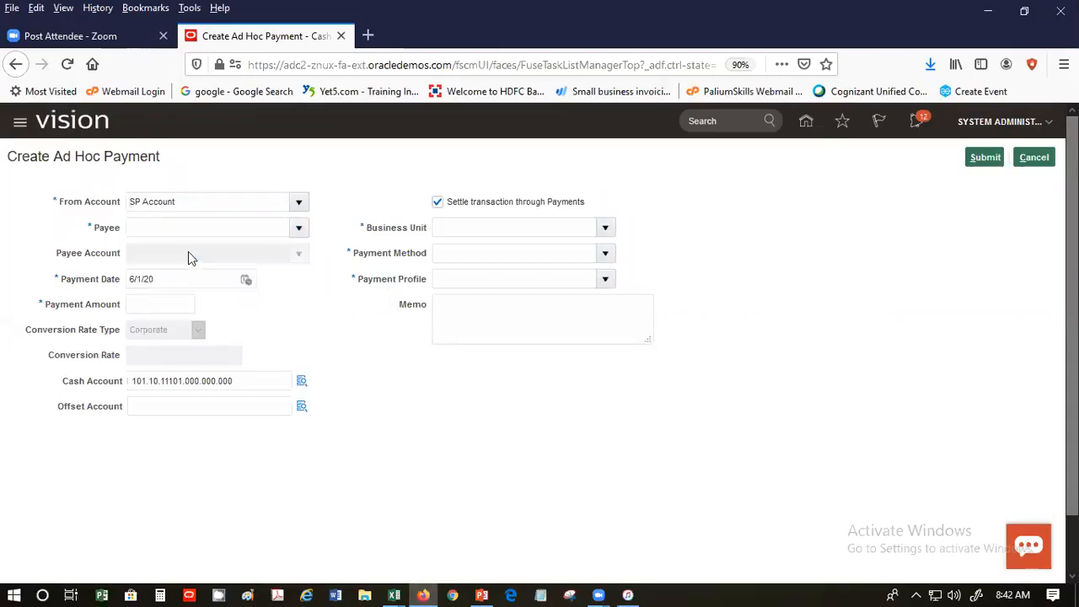
left_click(299, 254)
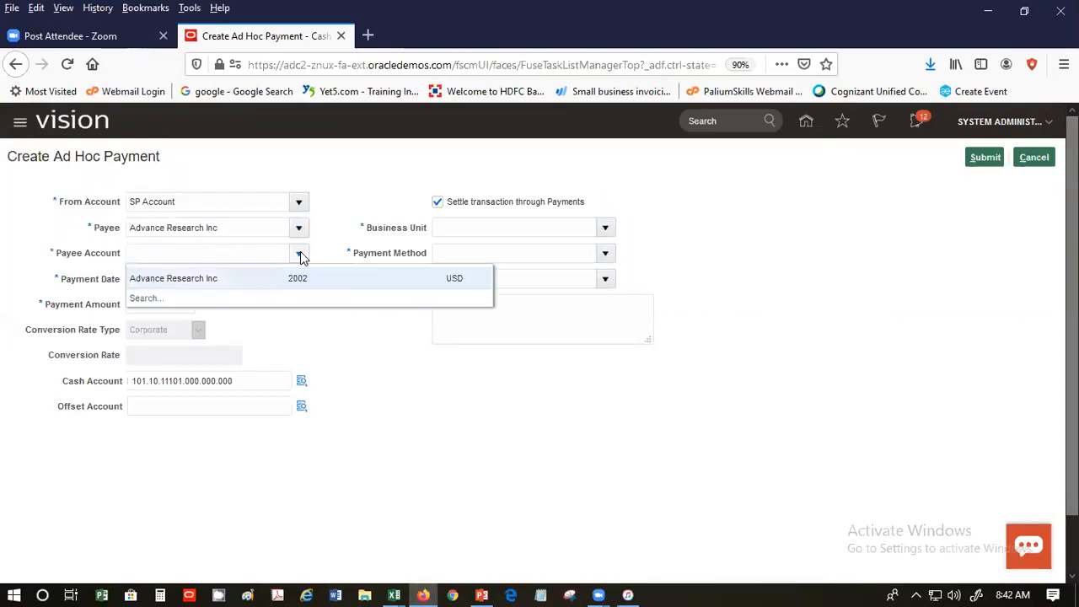
left_click(178, 278)
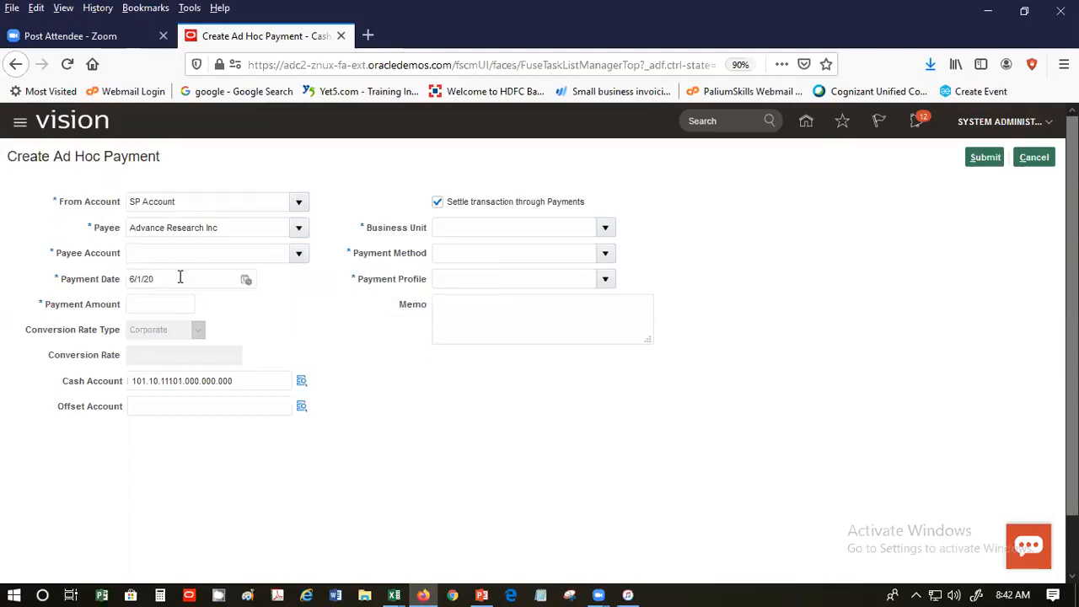
left_click(150, 309)
type("200")
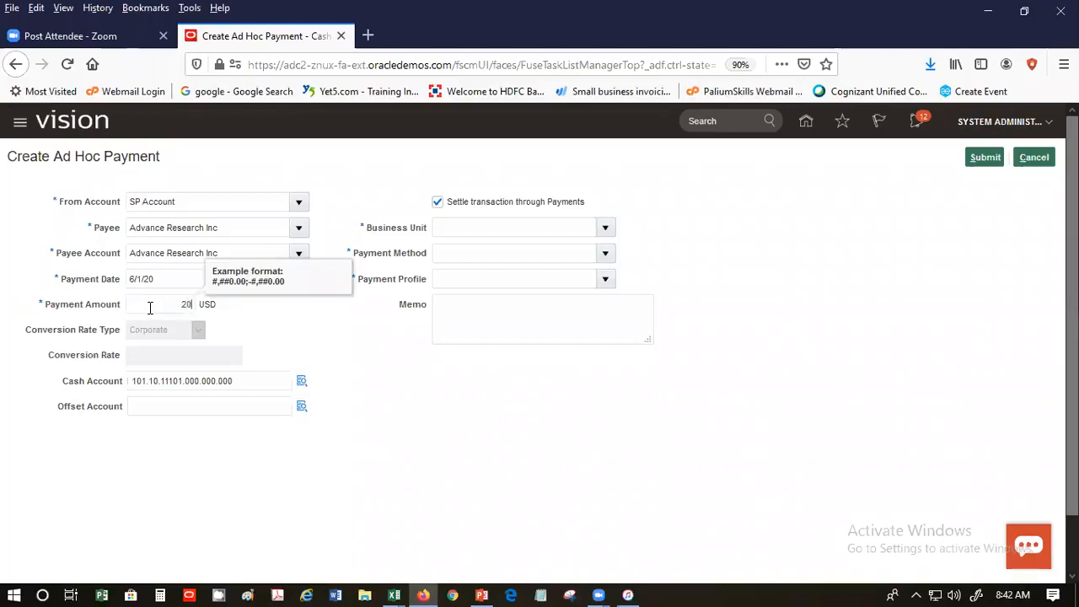
left_click(157, 404)
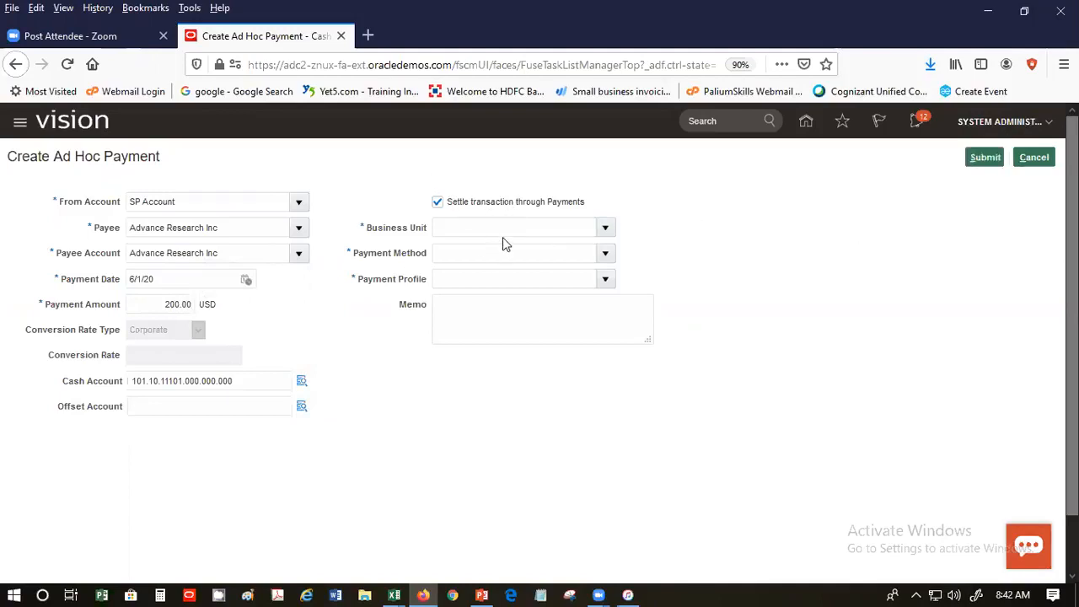
Turn off settling the transaction through Payments, and submit and confirm the ad hoc payment
left_click(439, 203)
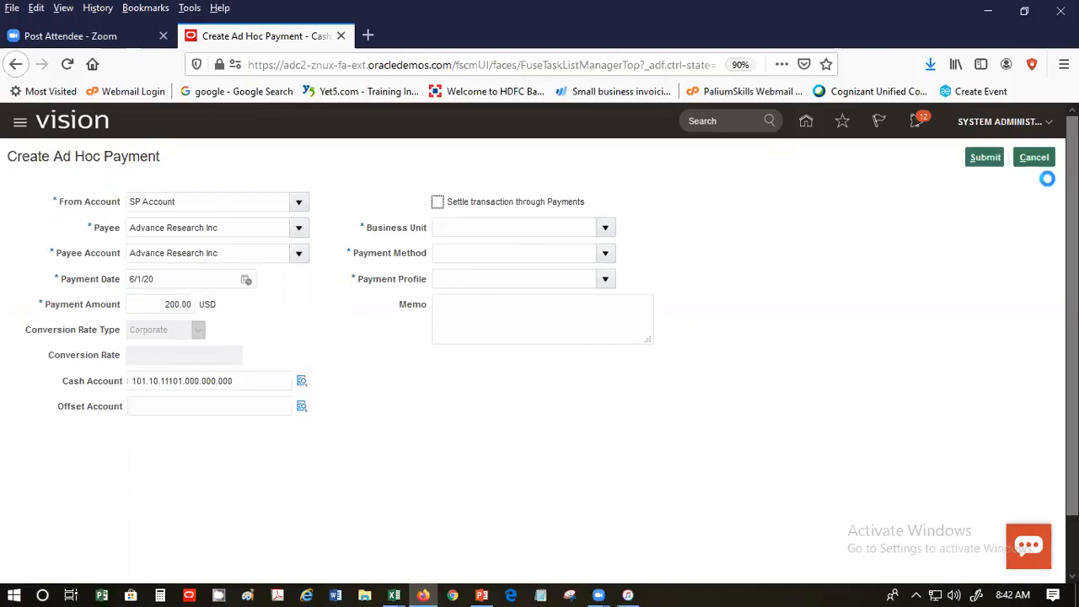
left_click(984, 157)
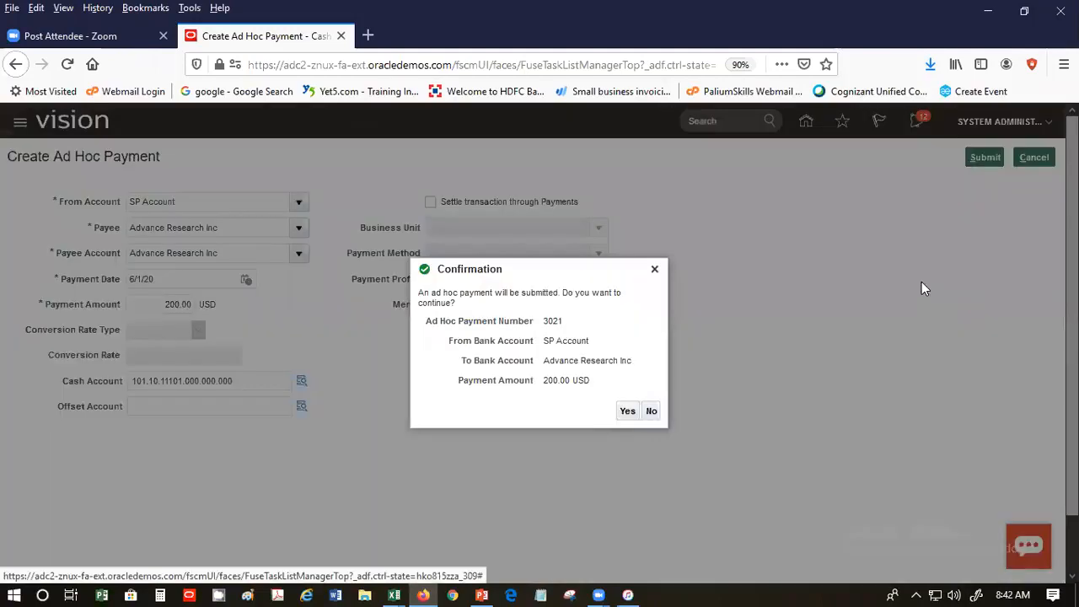
left_click(624, 412)
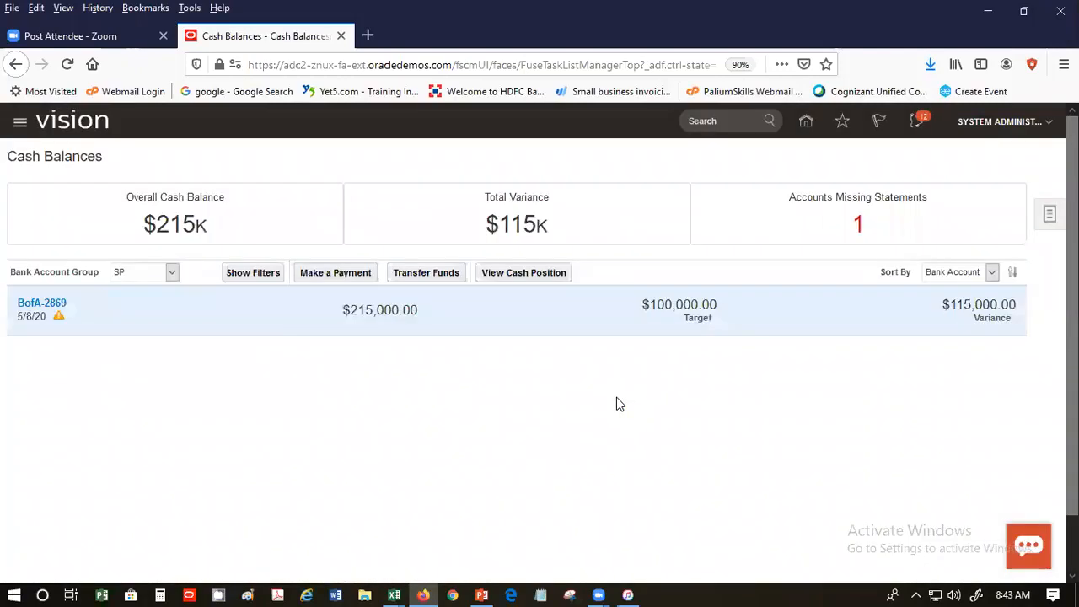
Check the SP Account payment in the list of managed ad hoc payments and return to Cash Balances
left_click(1049, 218)
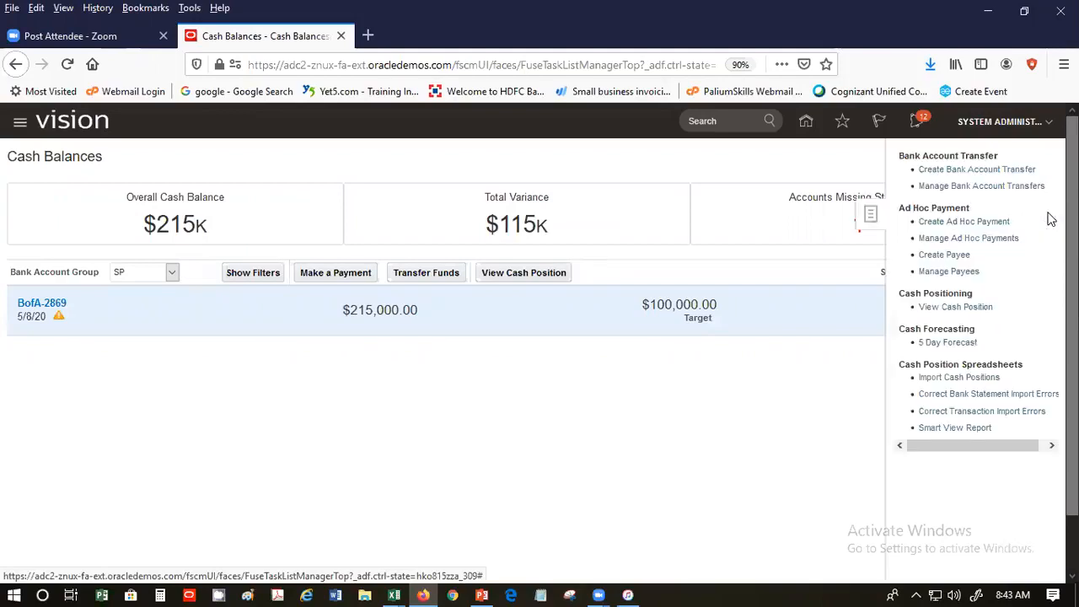
left_click(986, 239)
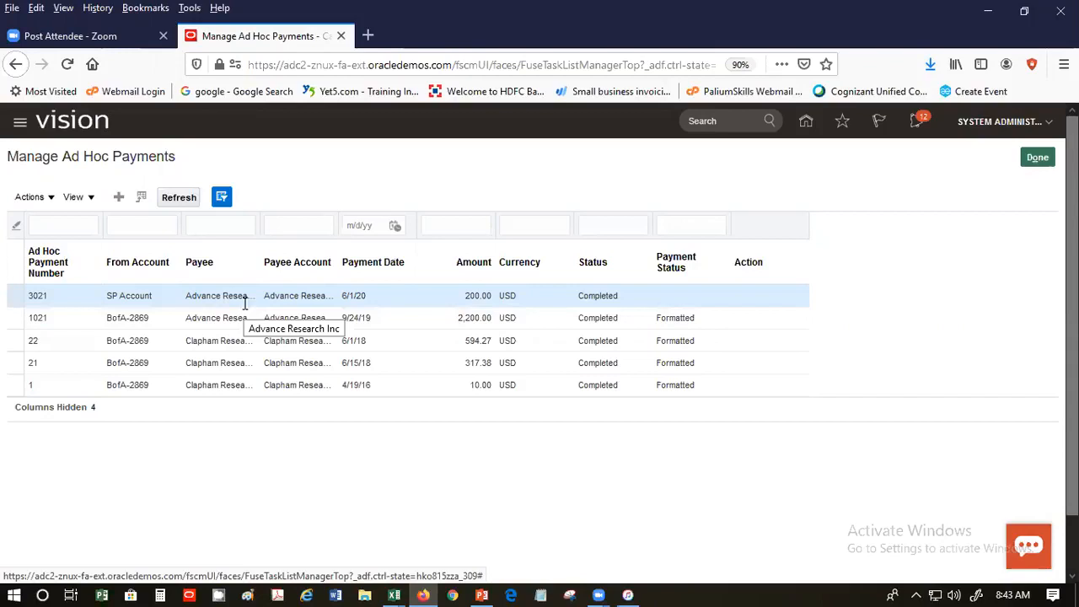
left_click(1042, 167)
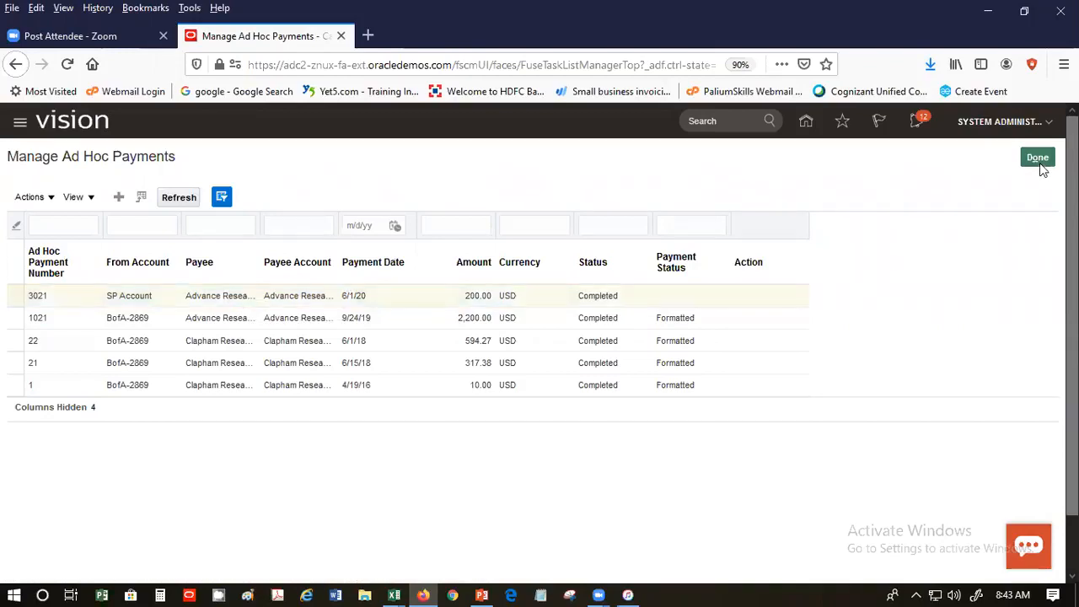
left_click(1038, 161)
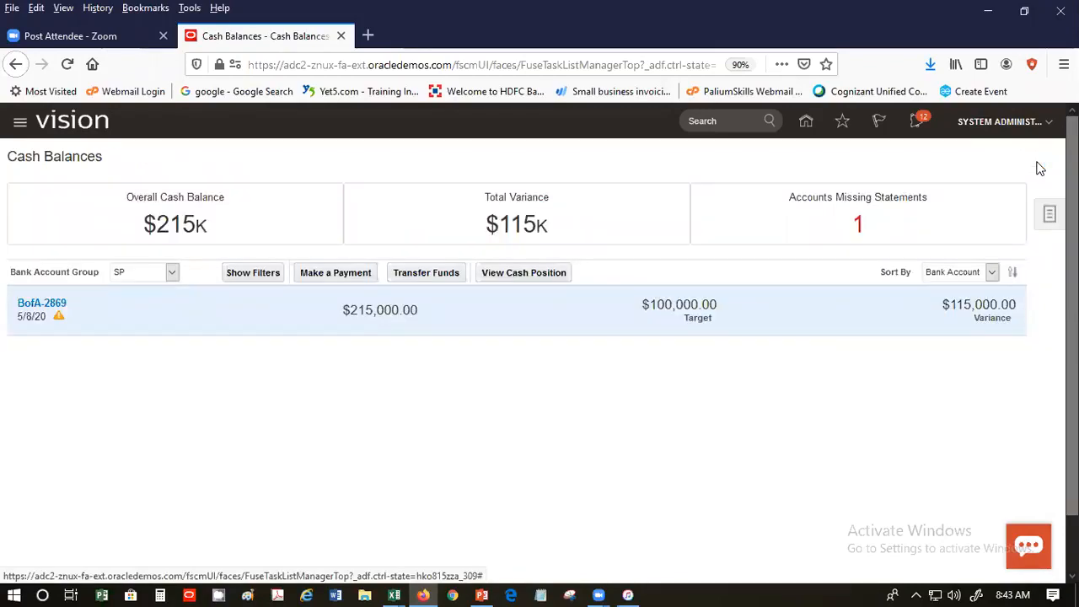
left_click(1050, 211)
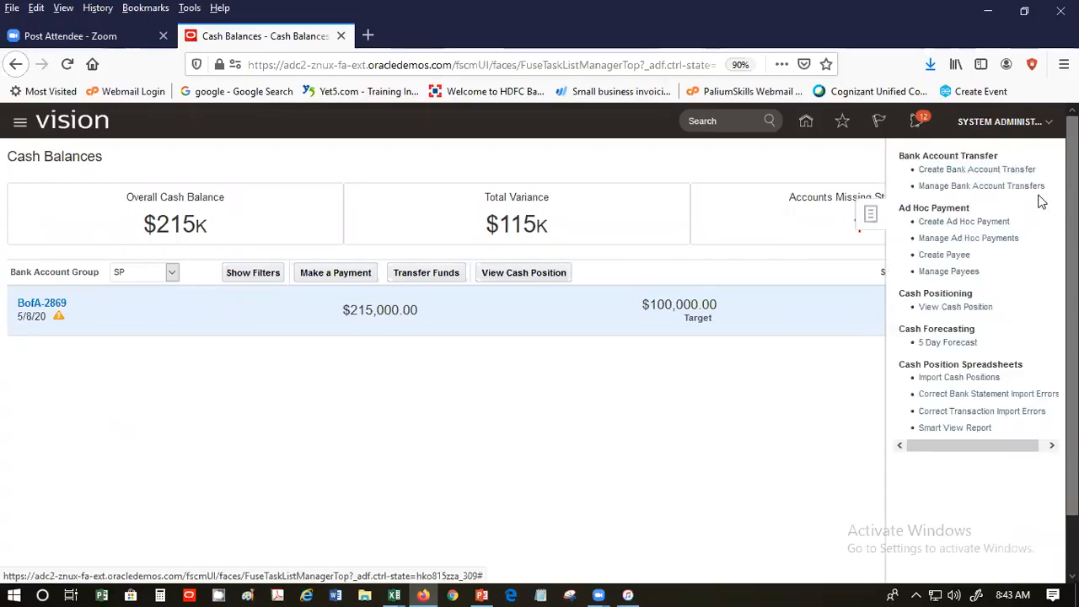
left_click(663, 391)
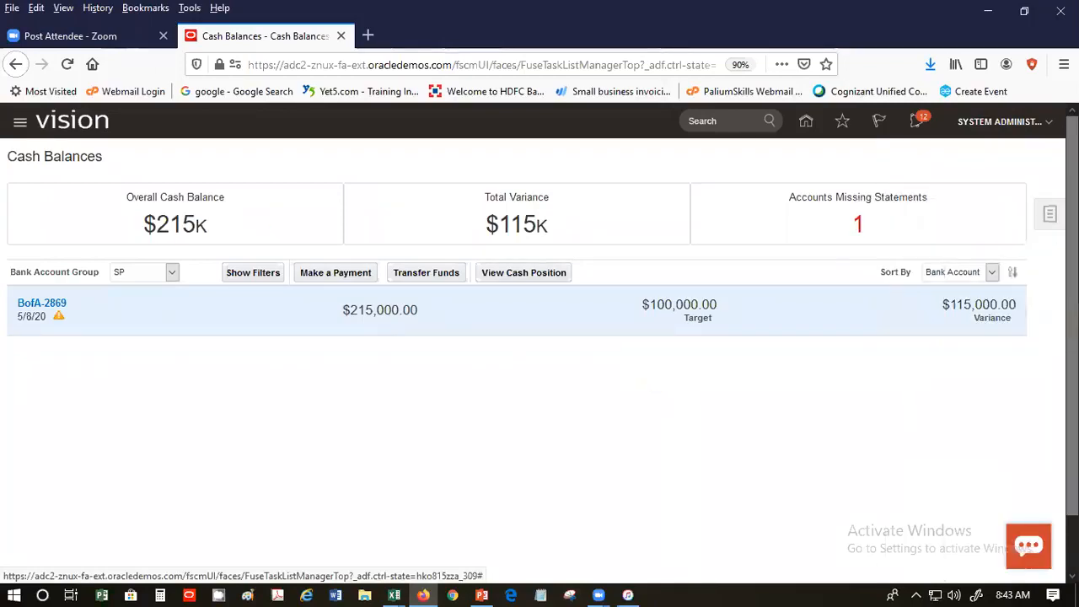
Open the Bank Statements and Reconciliation work area, discarding unsaved changes, and look over its overview sections
left_click(19, 121)
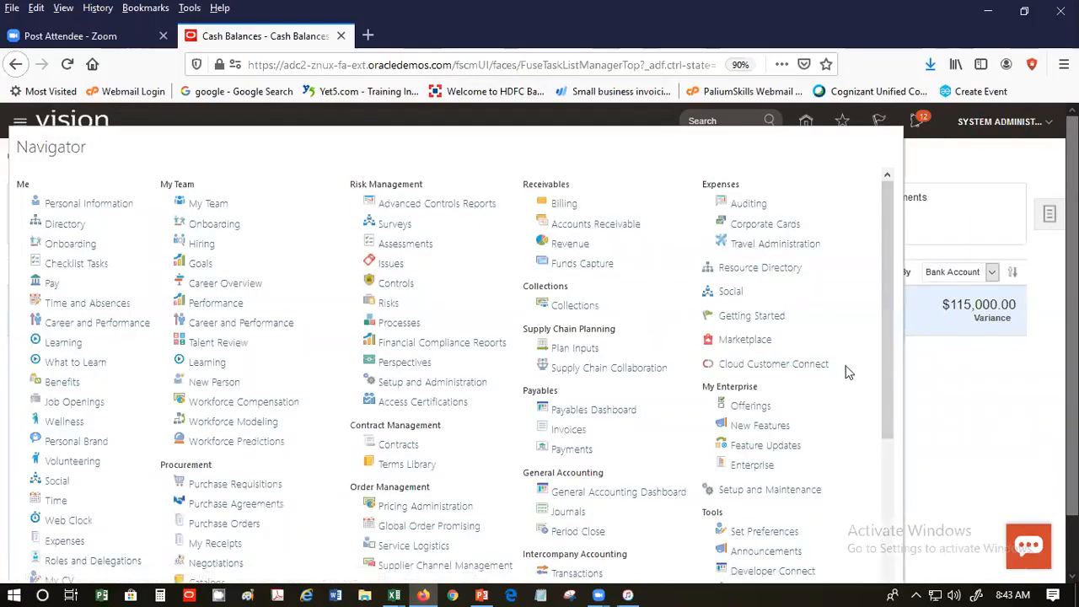
left_click_drag(889, 468, 899, 559)
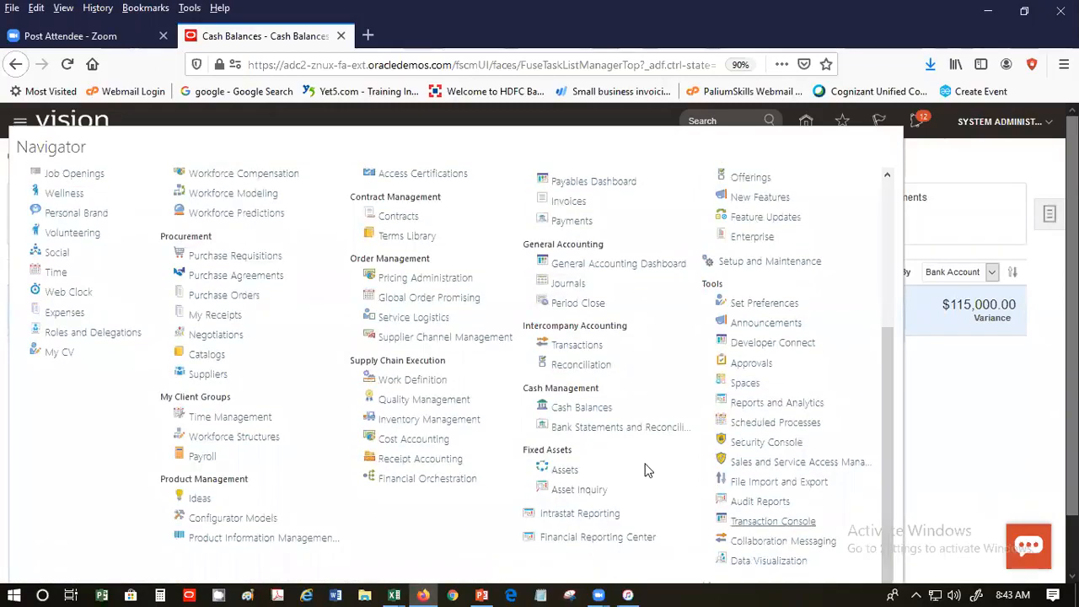
left_click(623, 427)
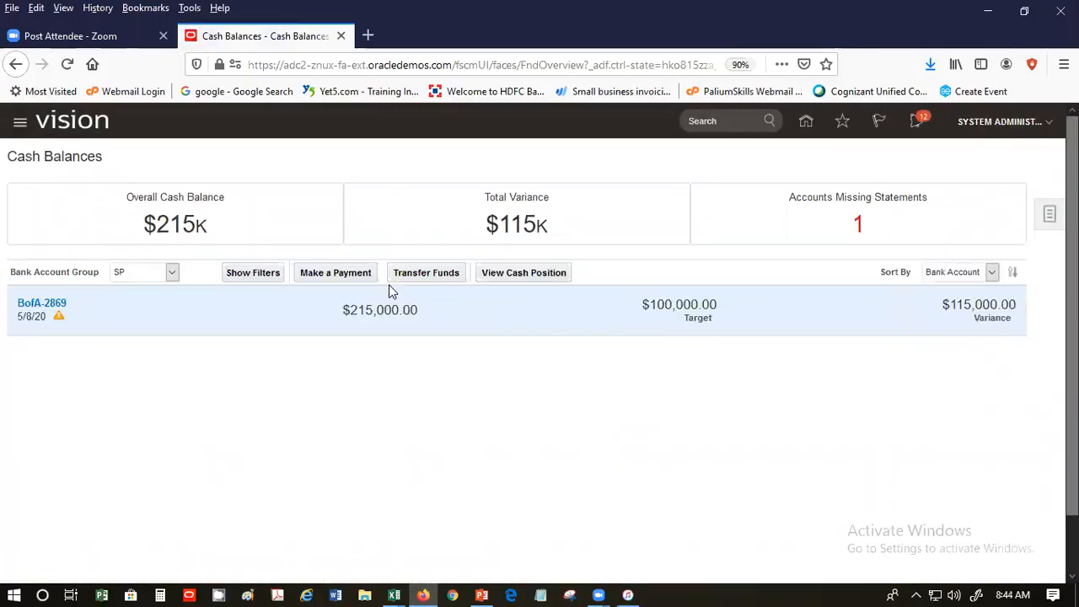
left_click(389, 283)
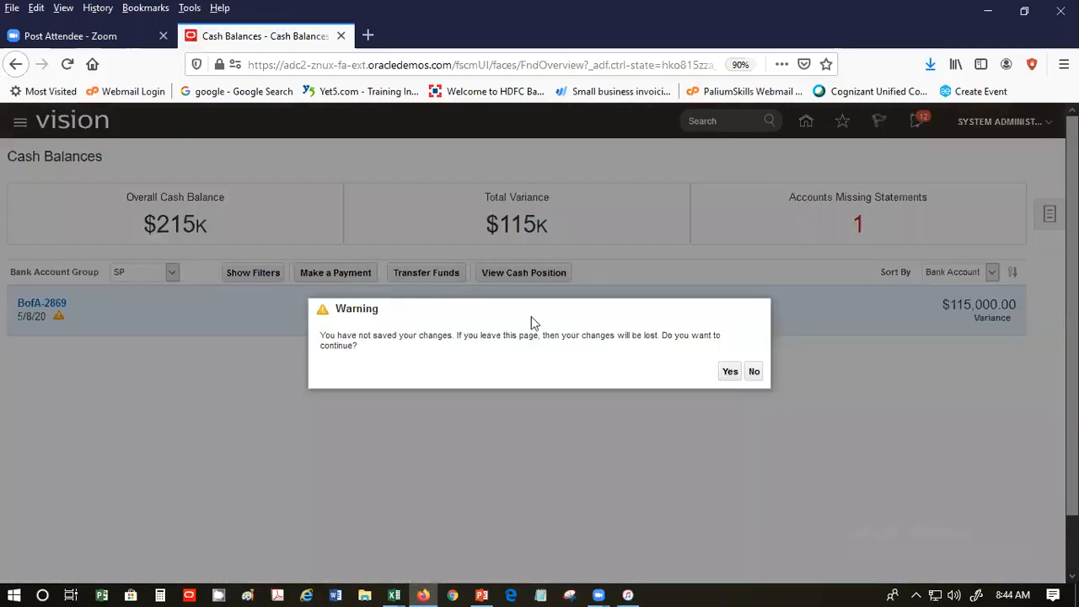
left_click(725, 373)
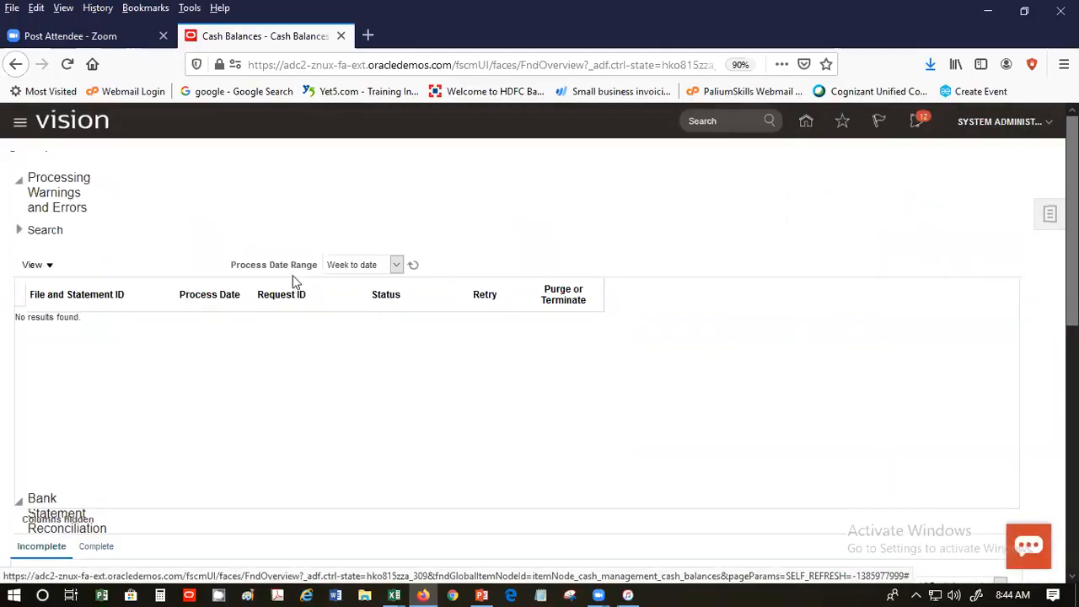
scroll(242, 398, "down", 4)
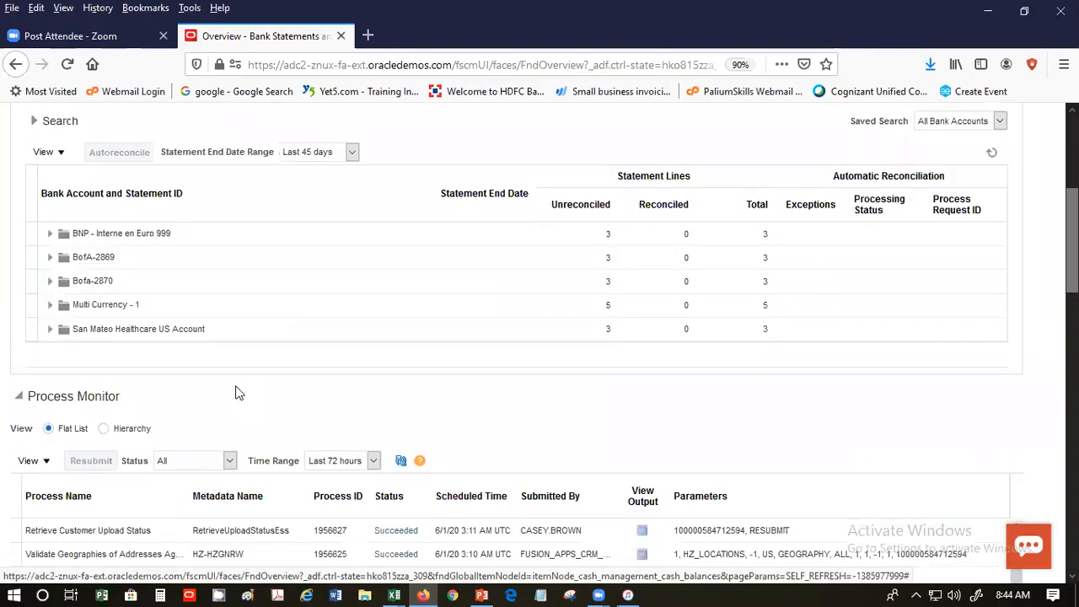
scroll(237, 395, "up", 2)
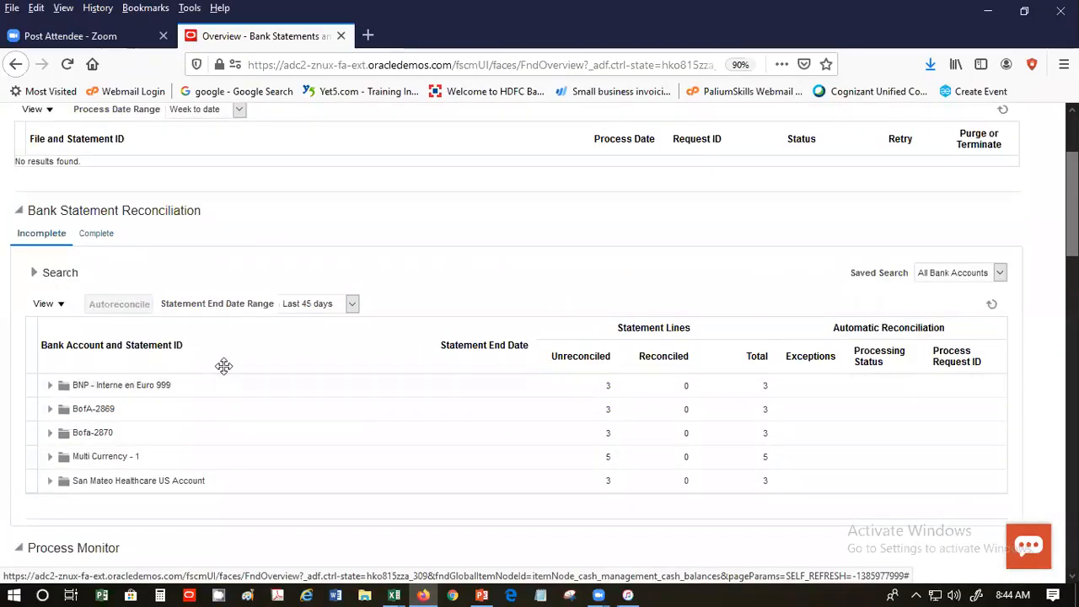
scroll(224, 368, "down", 3)
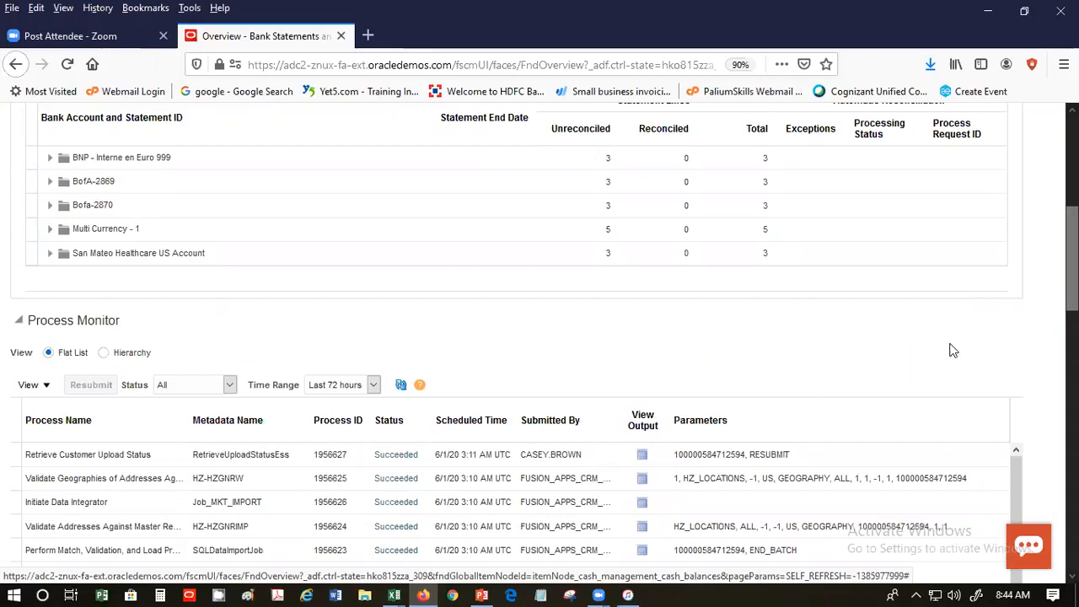
scroll(952, 350, "up", 5)
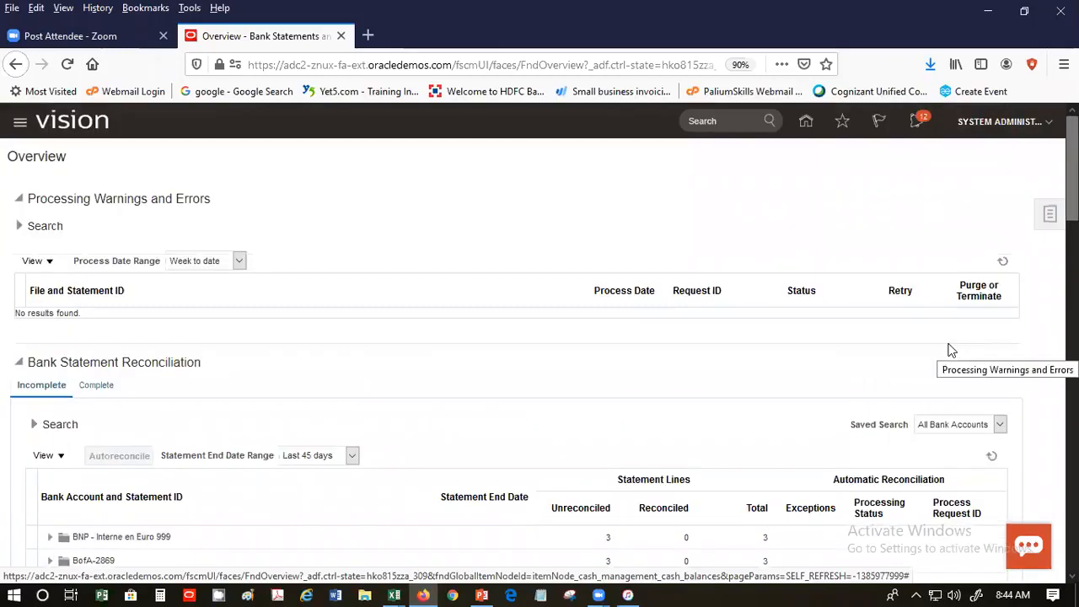
Open Manage Bank Statements, look at the statement listed under BNP - Interne en Euro 999, and return to the overview
left_click(1048, 216)
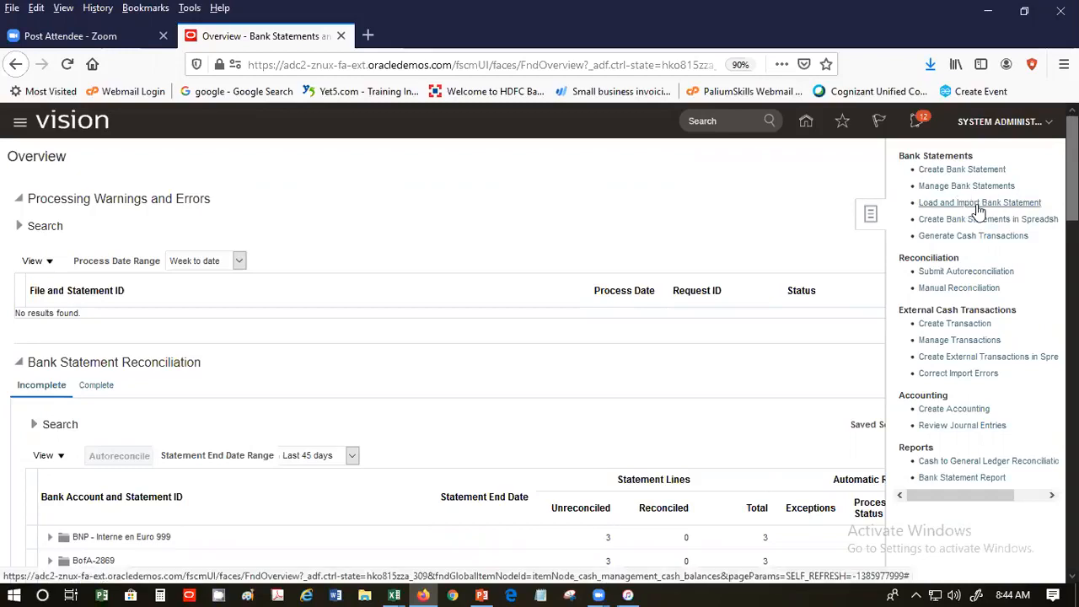
left_click(921, 169)
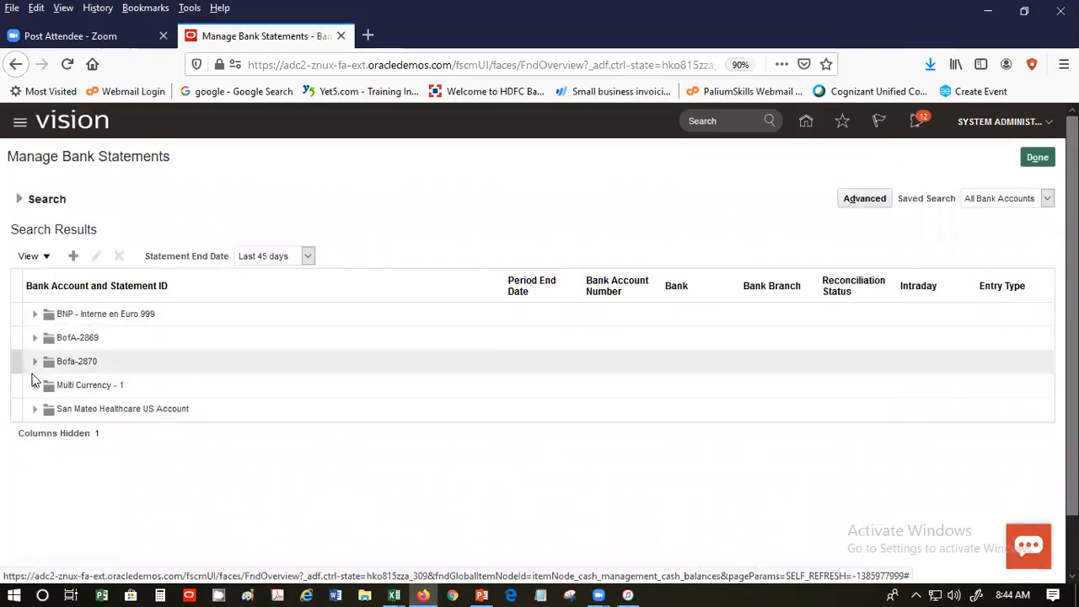
left_click(37, 318)
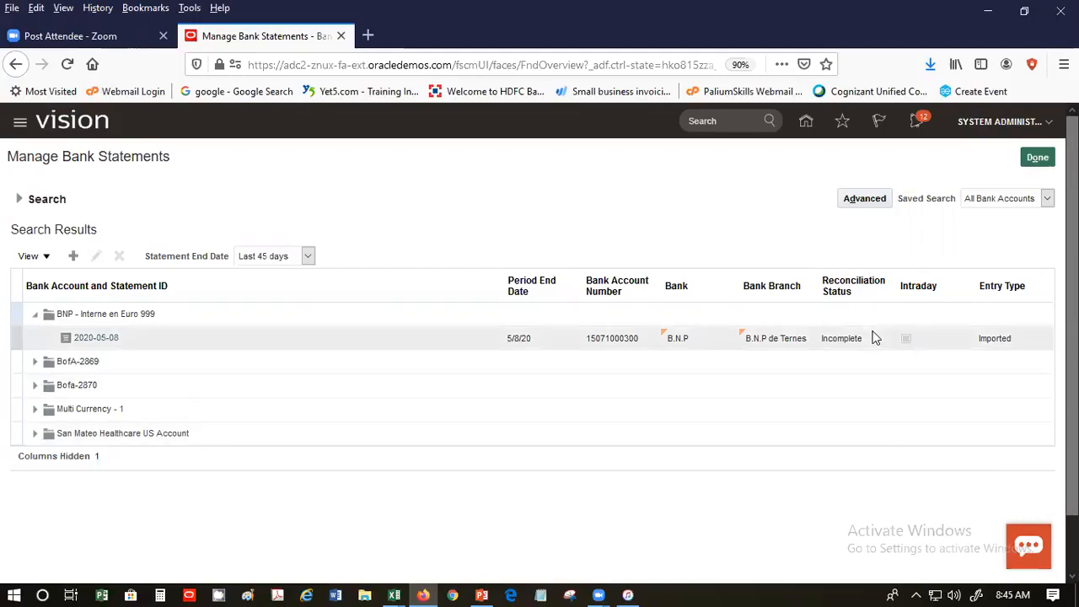
left_click(1035, 159)
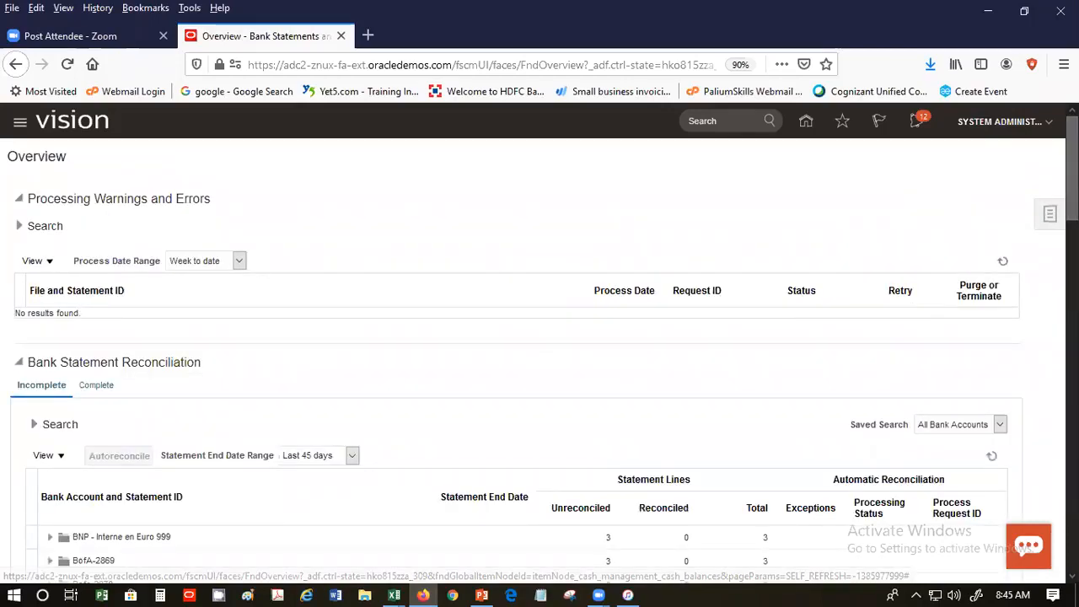
View the Load and Import Bank Statement process parameters and cancel without submitting
left_click(1050, 213)
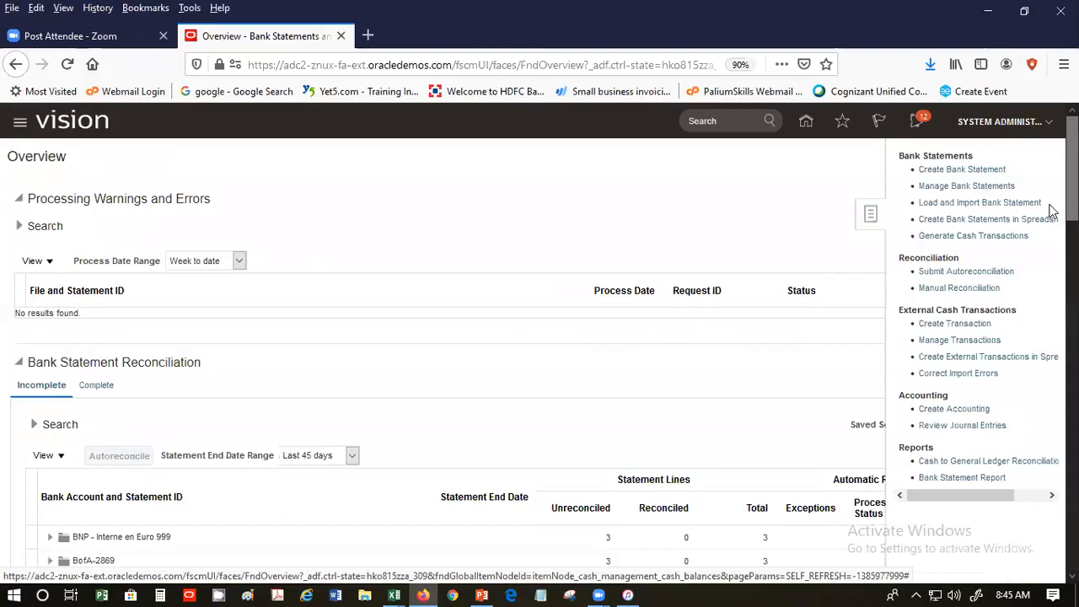
left_click(980, 203)
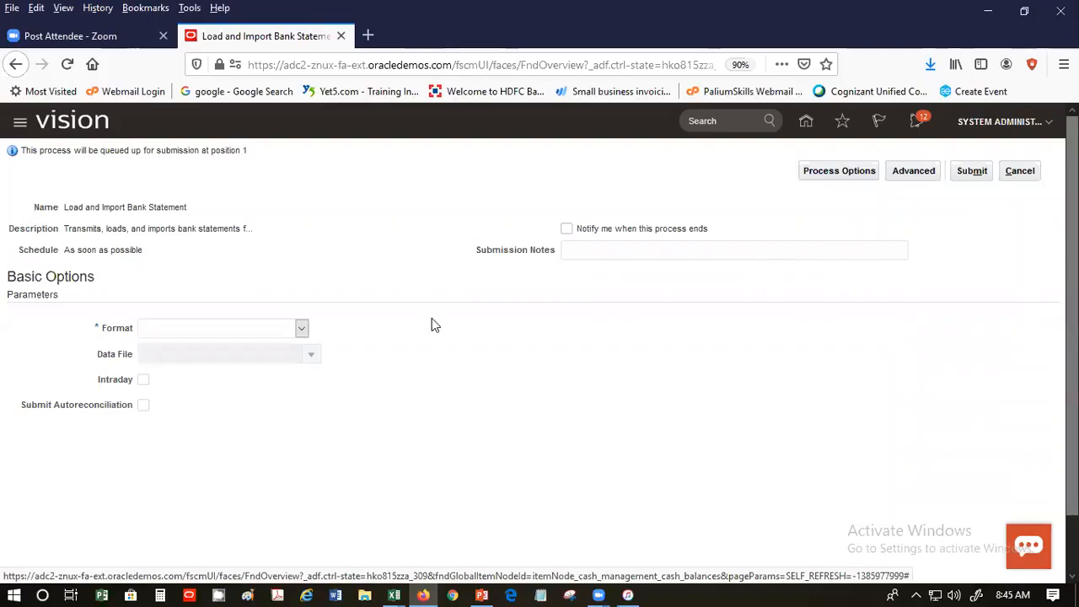
left_click(1019, 171)
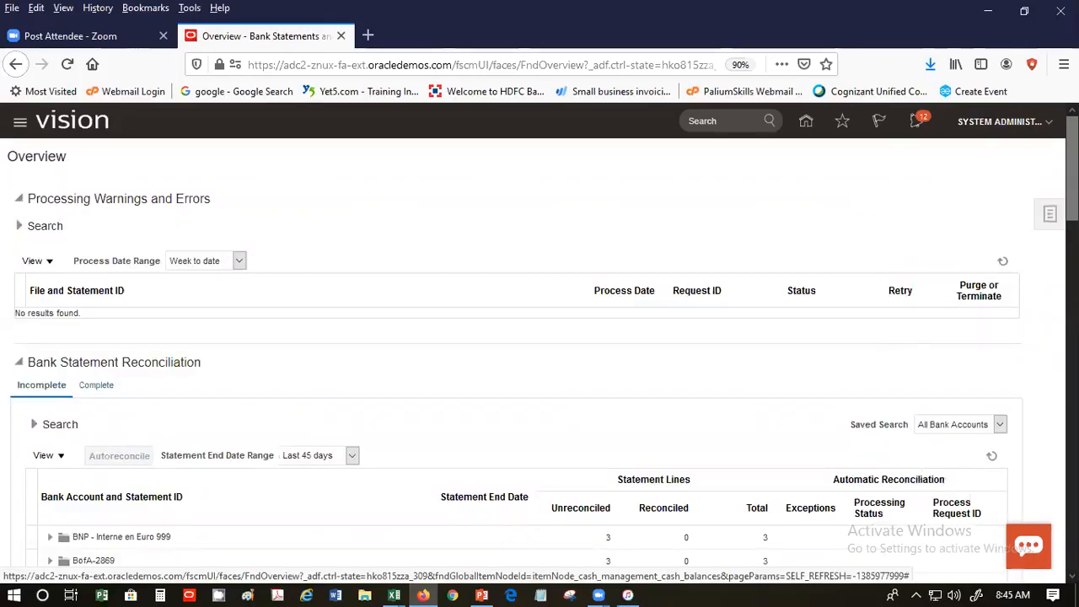
Download the spreadsheet template for creating bank statements and open it in Excel with editing enabled
left_click(1050, 214)
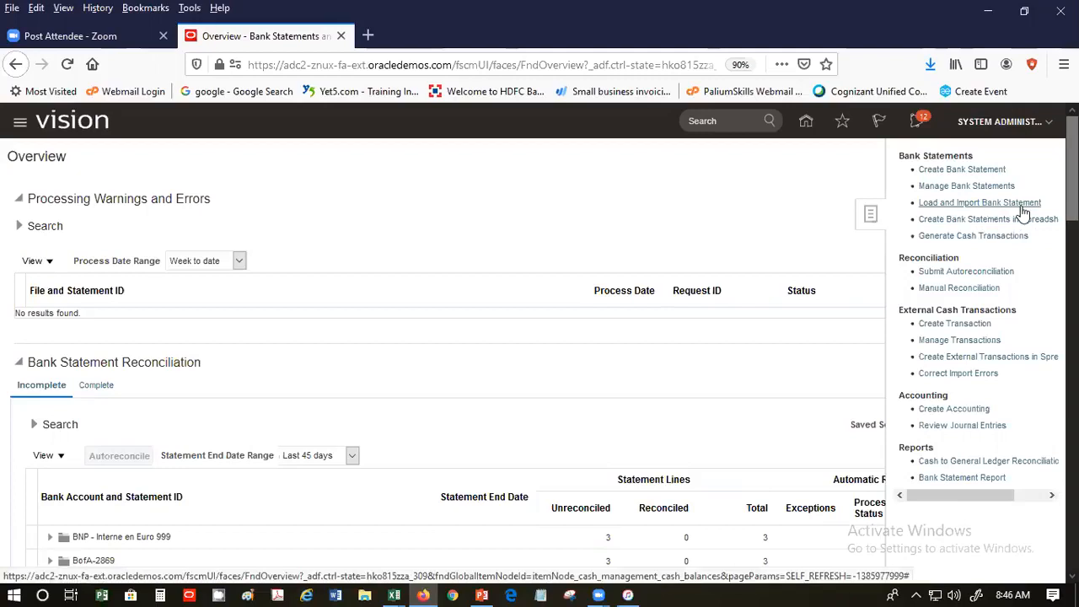
left_click(977, 222)
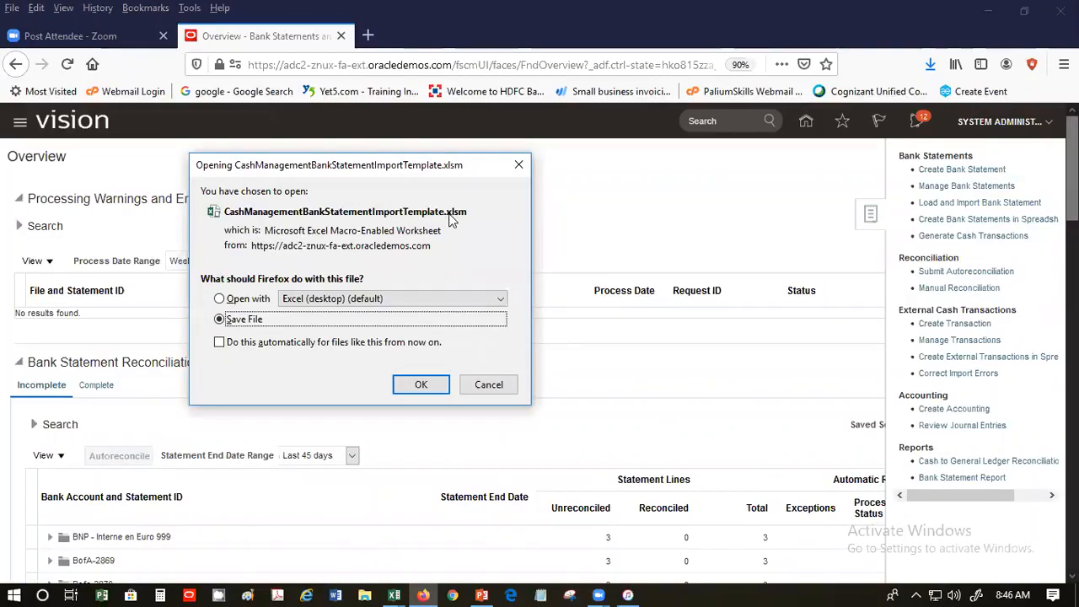
left_click(421, 386)
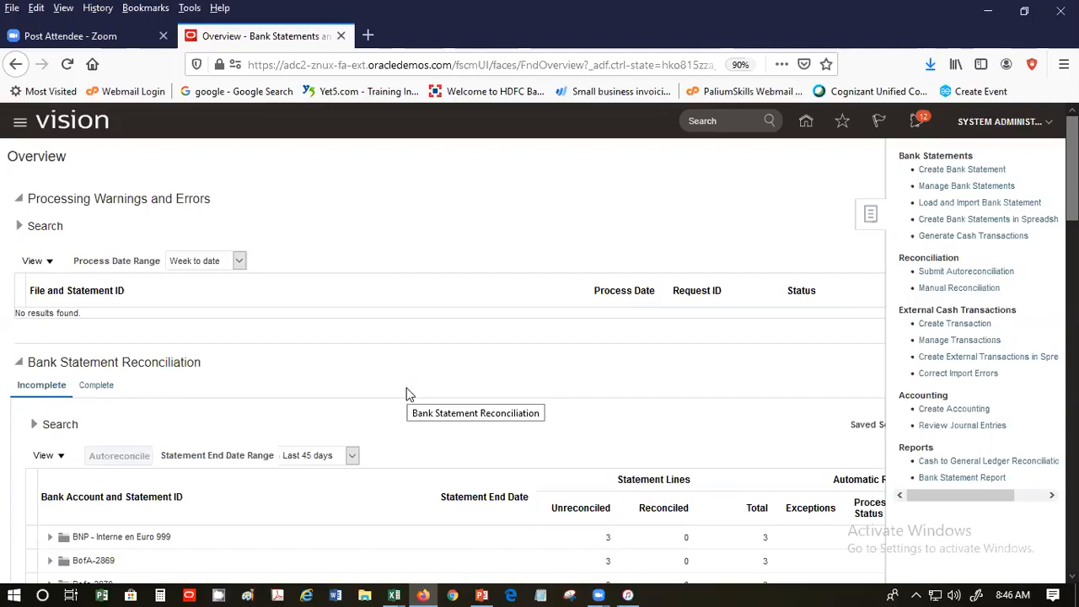
left_click(932, 67)
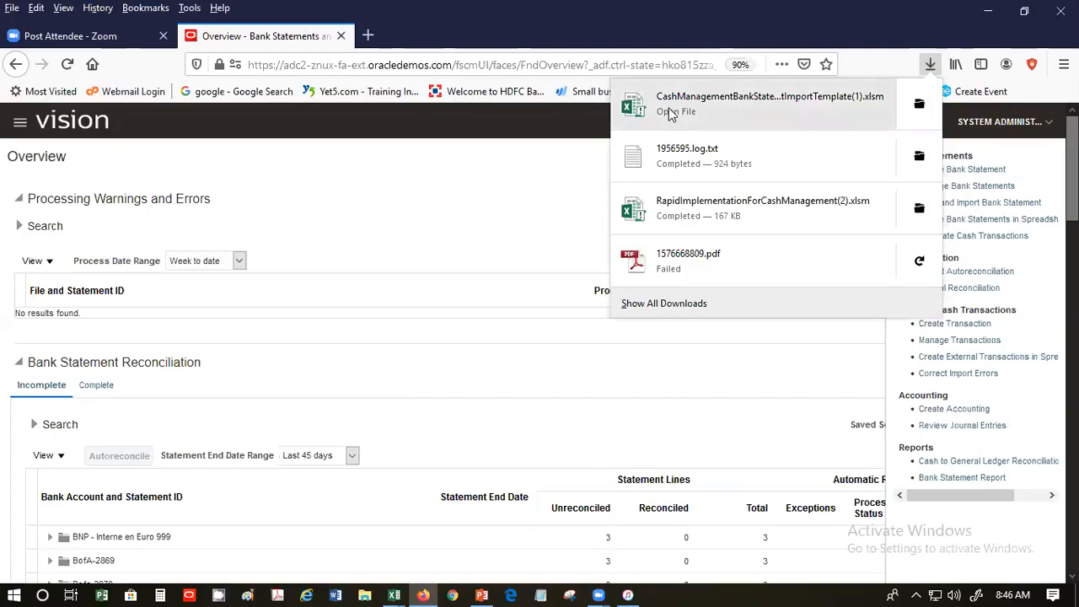
left_click(670, 121)
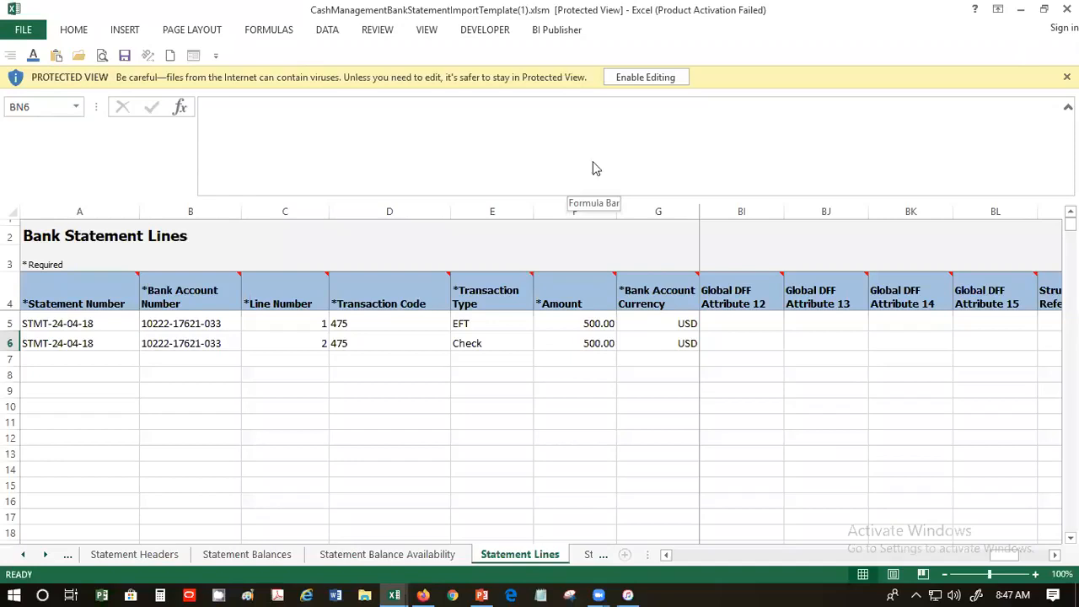
left_click(646, 78)
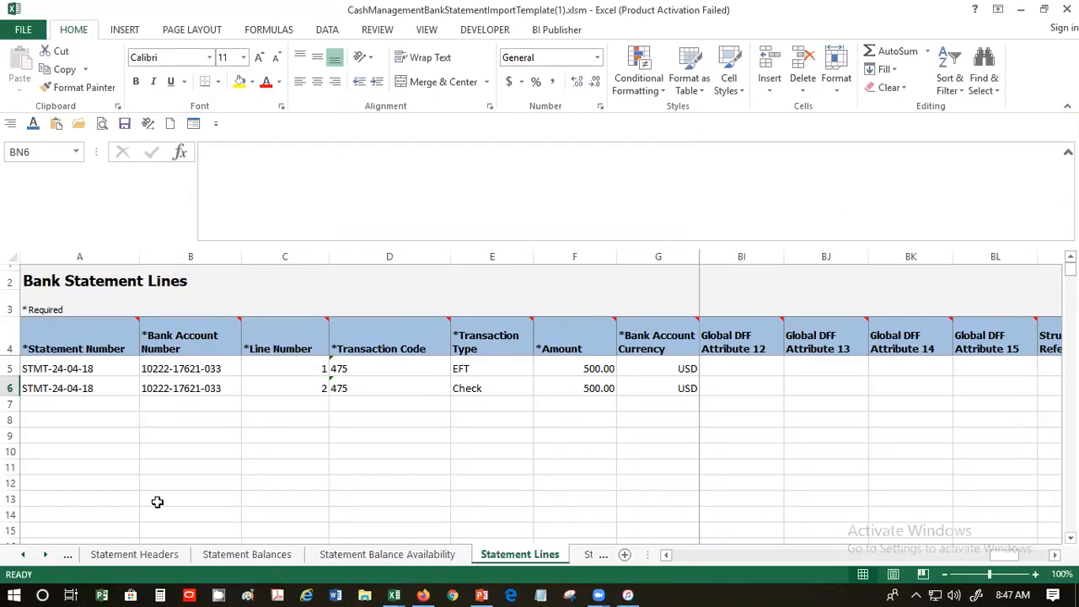
Widen the area showing the template's sheet names and examine the sample statement number on the Statement Headers sheet
left_click(24, 554)
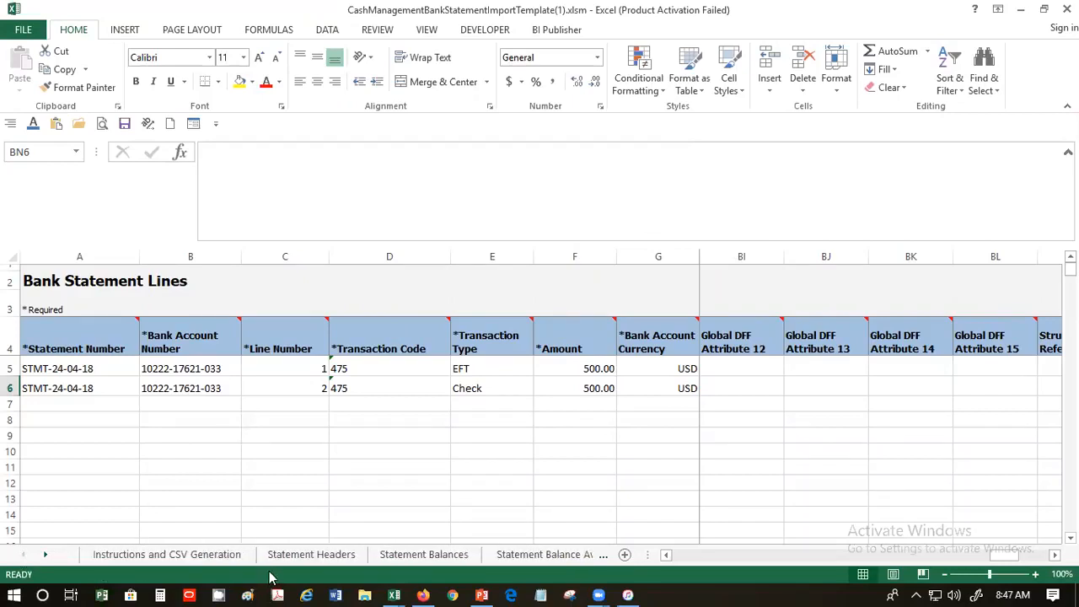
left_click_drag(648, 550, 888, 549)
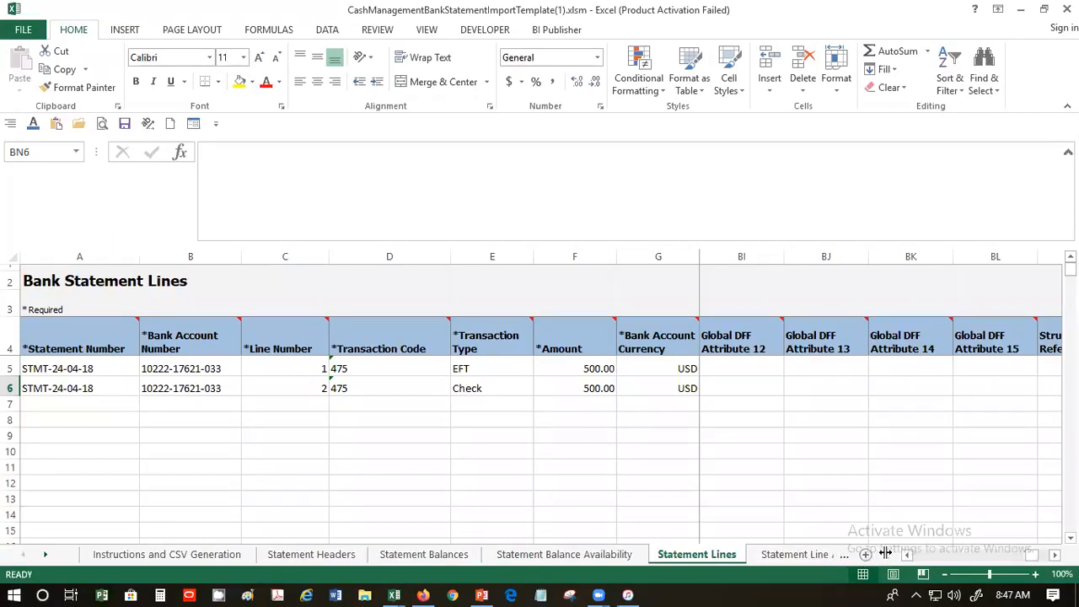
left_click_drag(984, 548, 1050, 554)
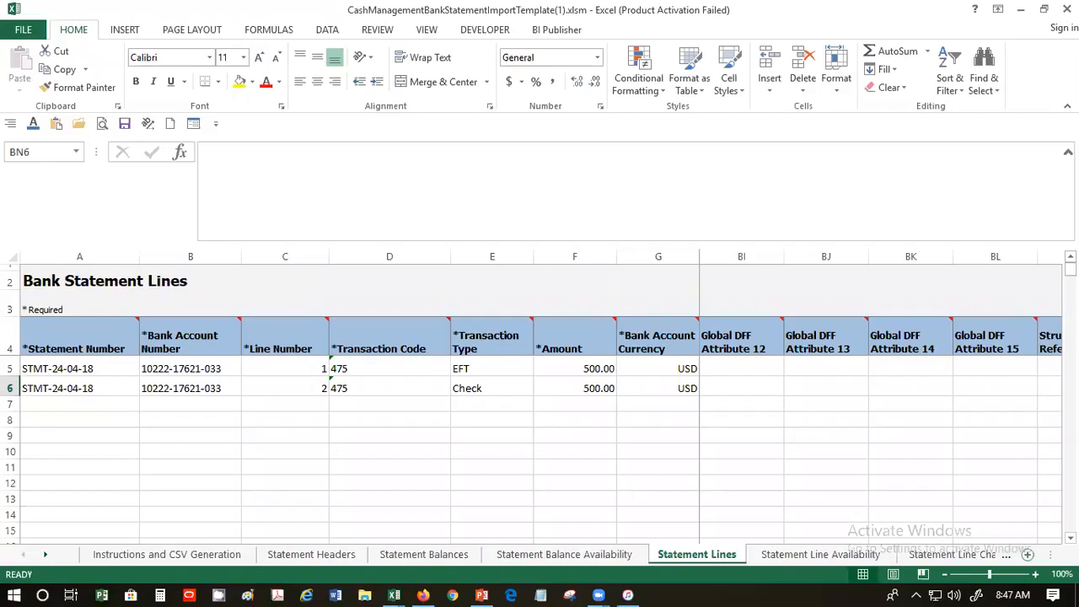
left_click(320, 554)
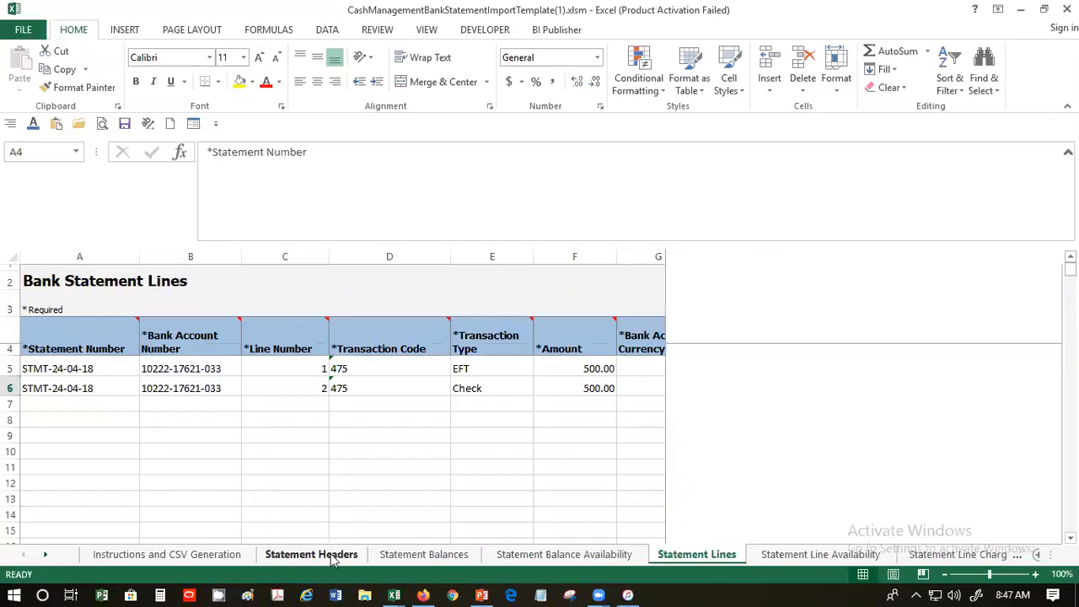
left_click(63, 364)
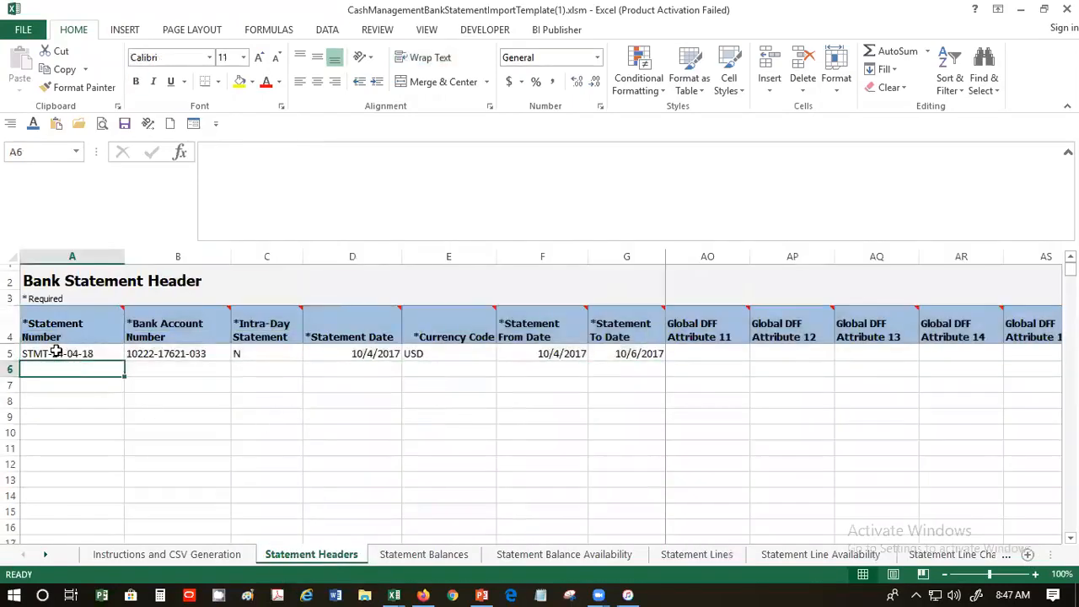
left_click(56, 352)
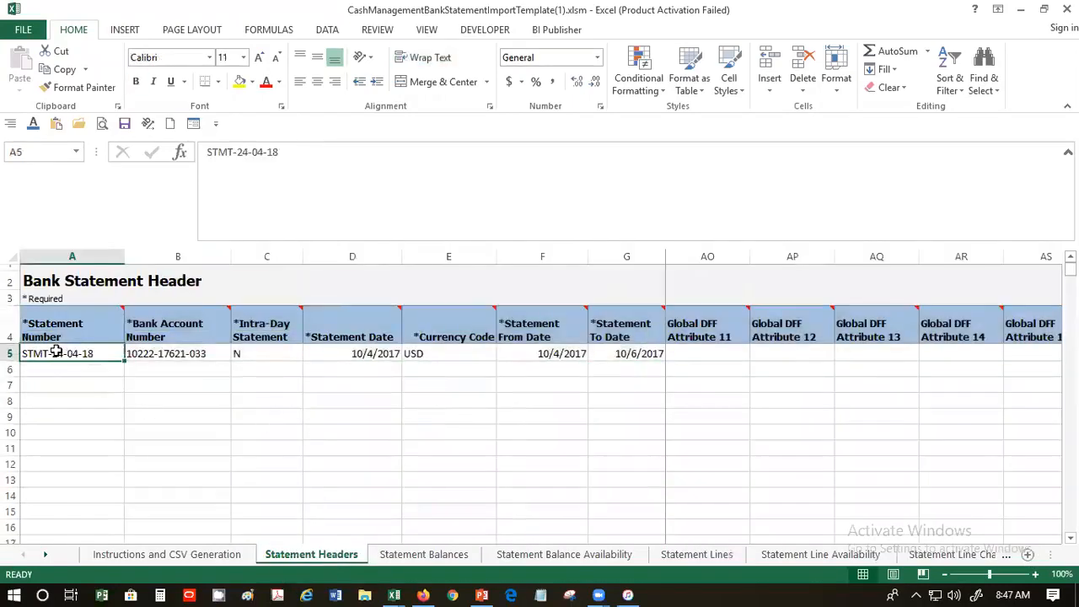
Review the bank account number, intra-day flag, statement date and currency code in the sample row of the Statement Headers sheet
left_click(207, 355)
left_click(267, 351)
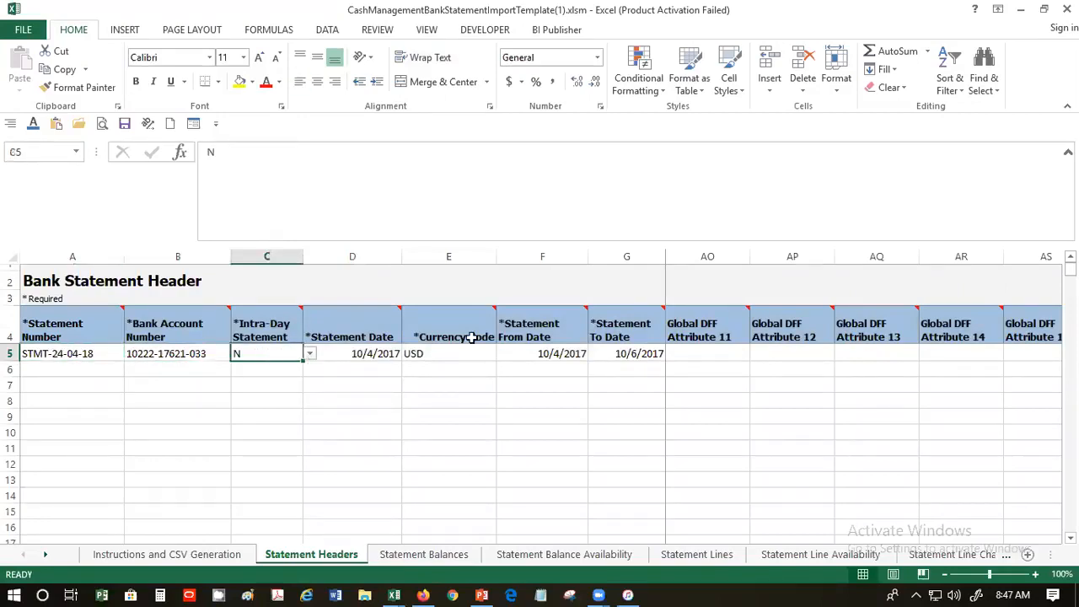
left_click(373, 353)
left_click(441, 350)
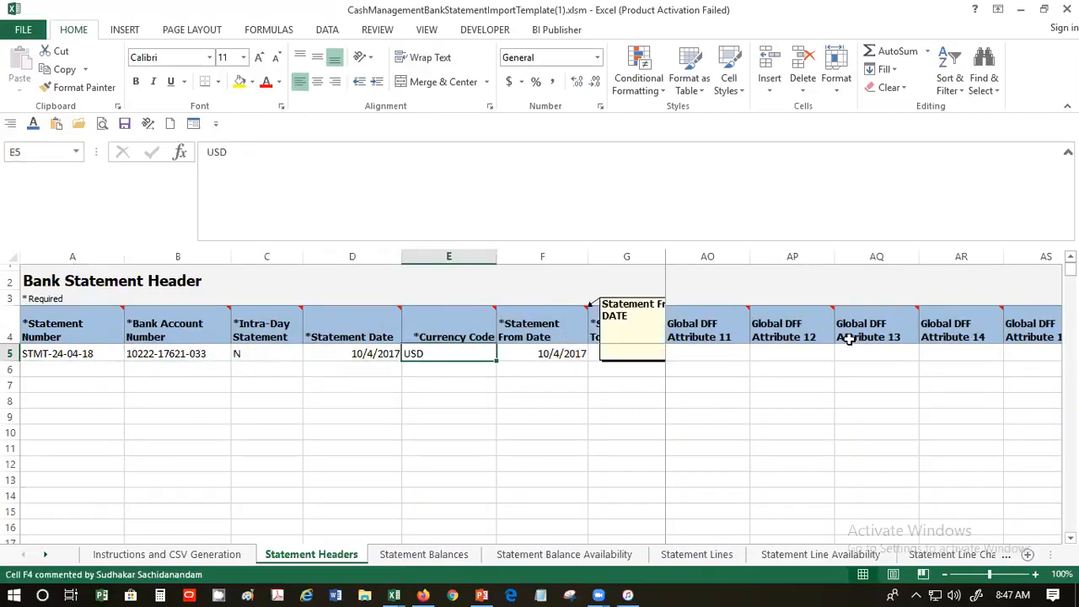
Examine the sample rows on the Statement Balances, Statement Balance Availability, Statement Lines, Statement Line Availability and Statement Line Charges sheets
left_click(453, 556)
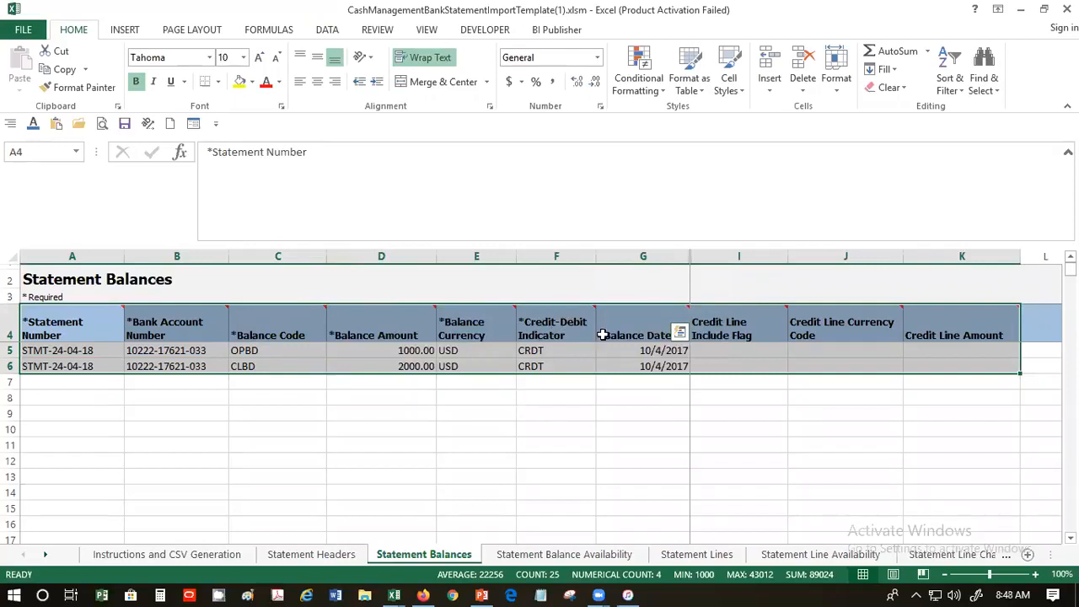
left_click(547, 391)
left_click(538, 555)
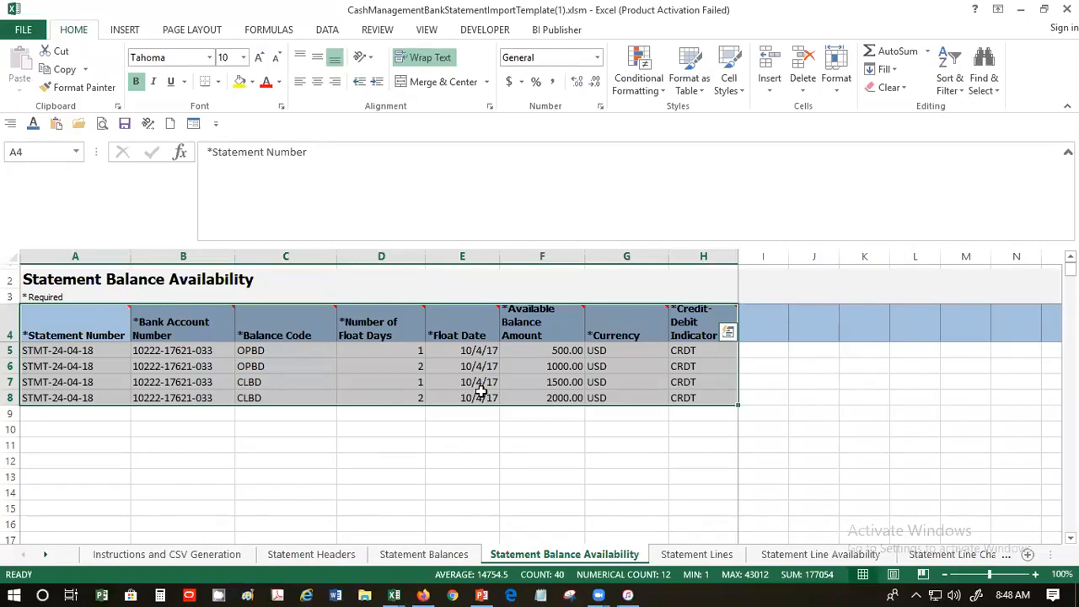
left_click(696, 554)
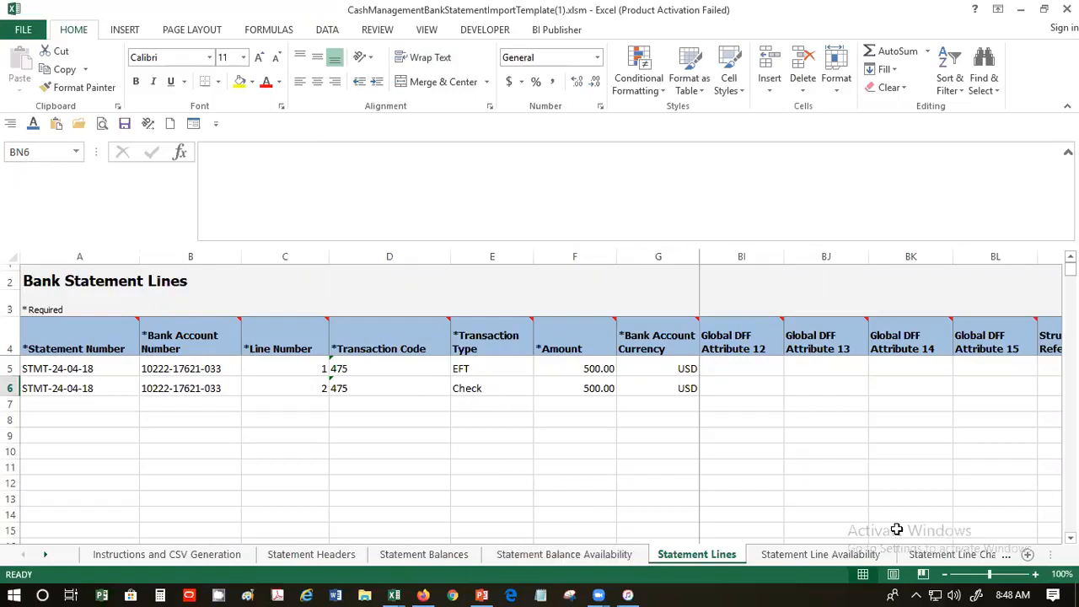
left_click(822, 558)
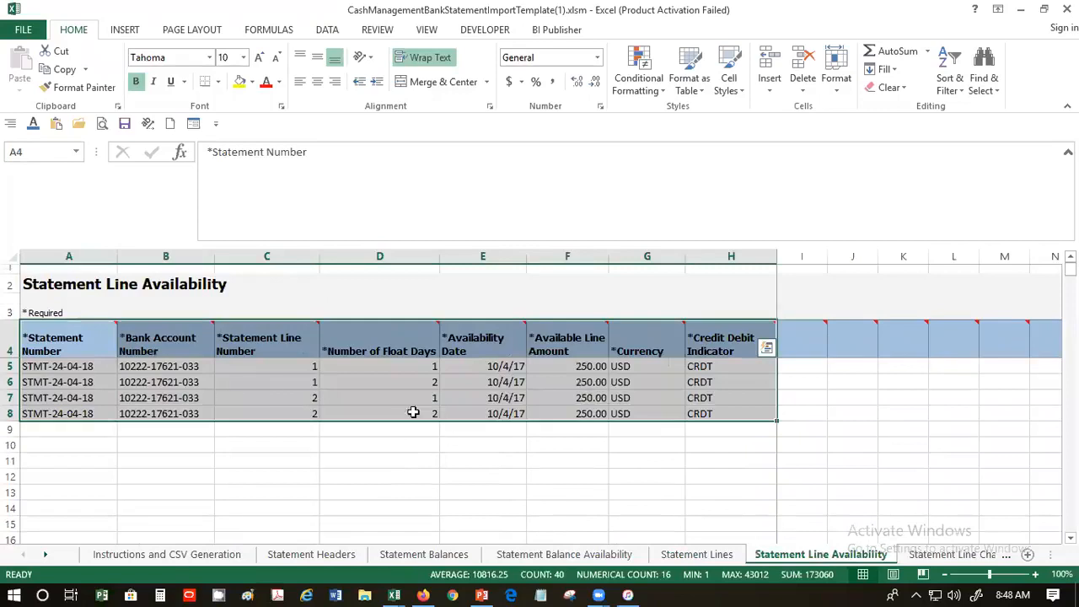
left_click(961, 556)
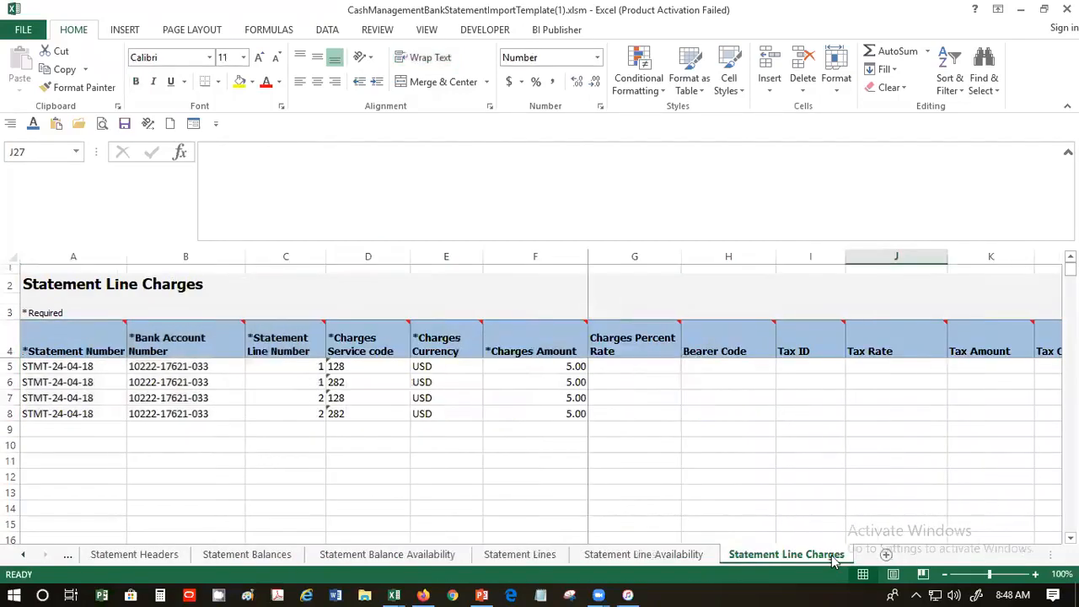
left_click(277, 395)
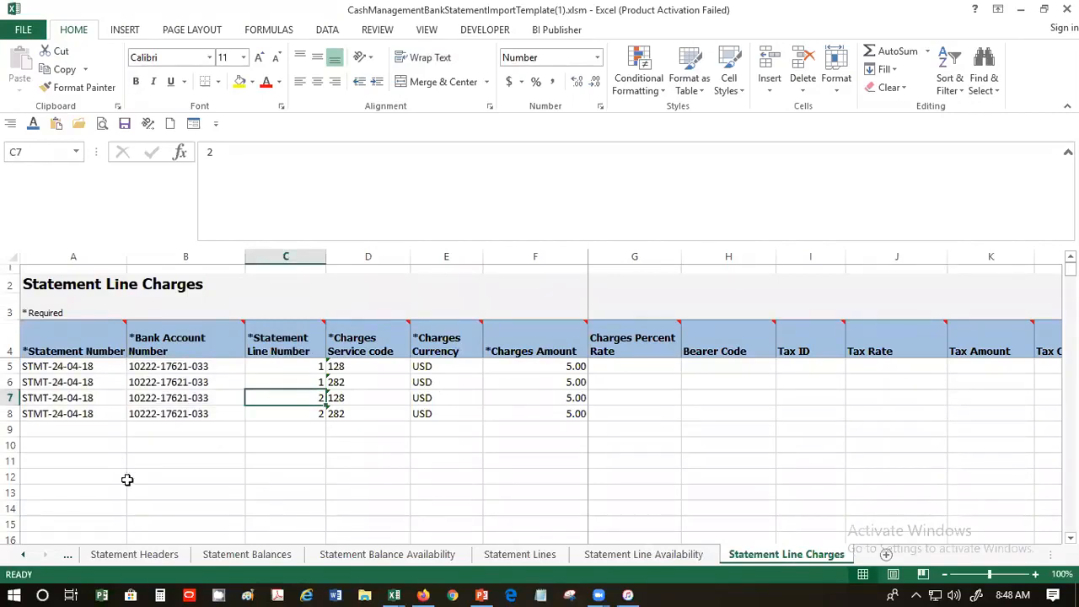
Read through the Instructions and CSV Generation sheet, including the loading steps and the section on correcting import errors
left_click(24, 555)
left_click(223, 560)
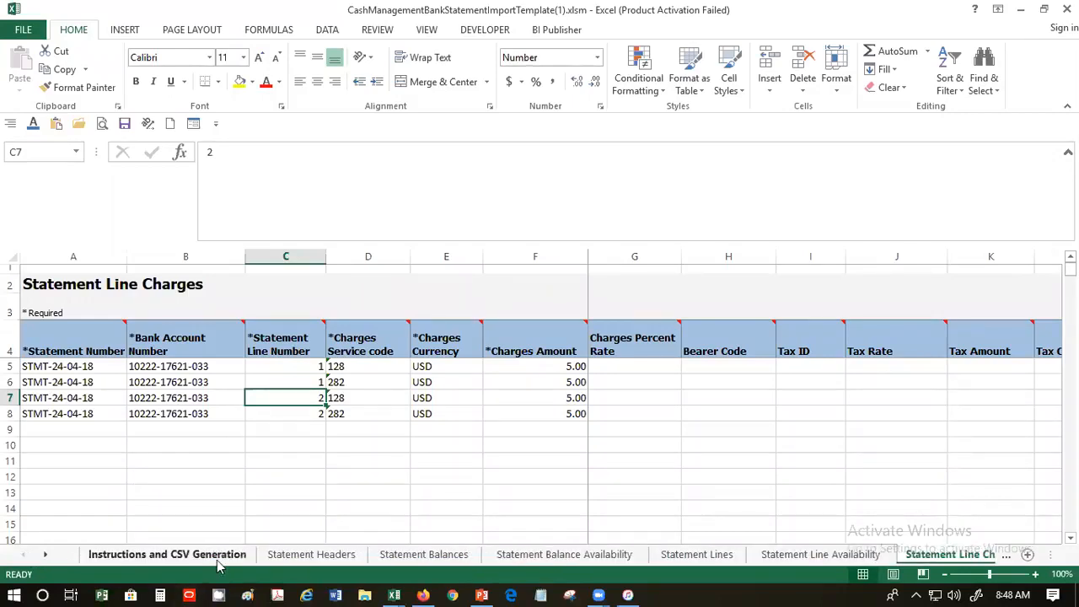
scroll(419, 448, "down", 8)
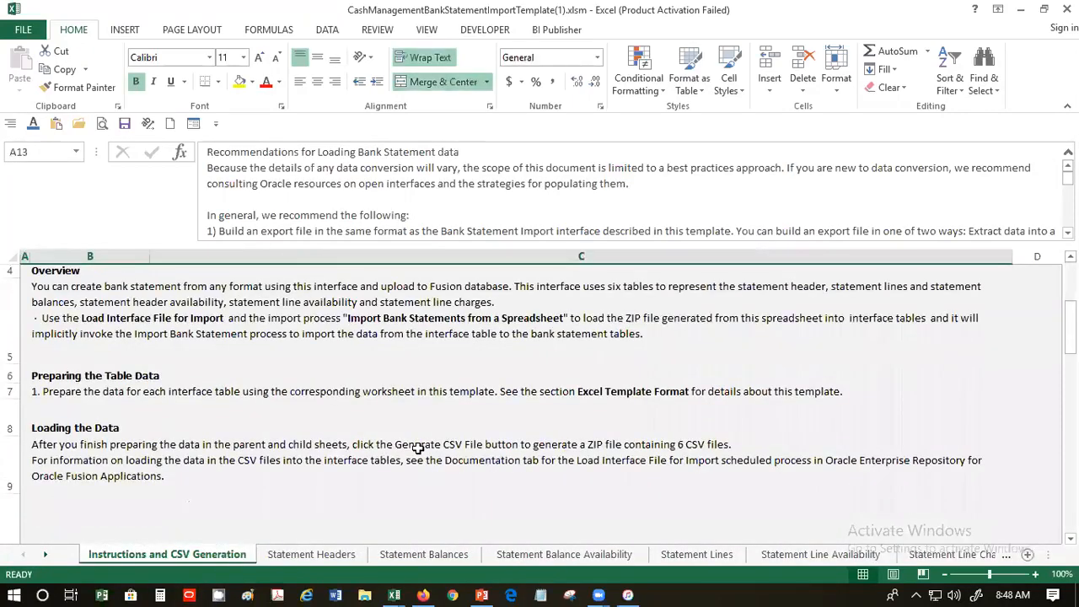
scroll(417, 446, "down", 5)
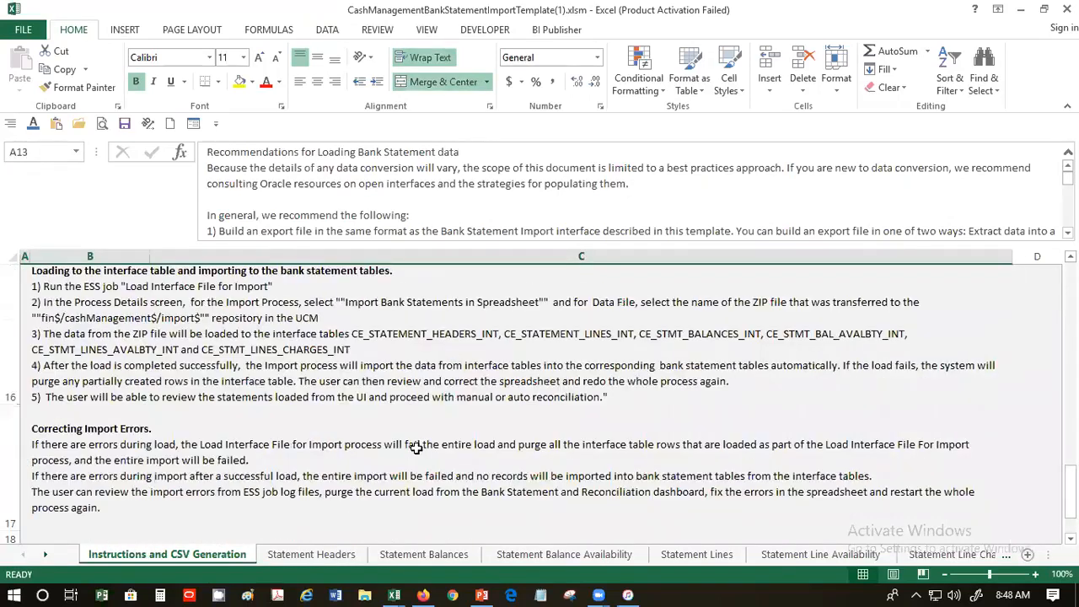
scroll(417, 447, "up", 10)
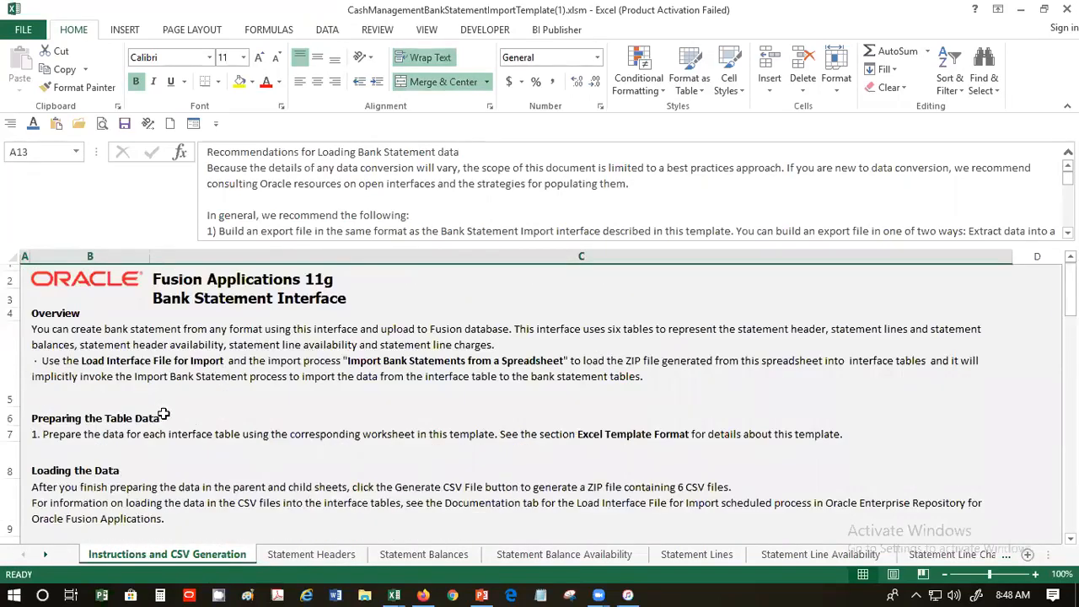
scroll(162, 412, "down", 1)
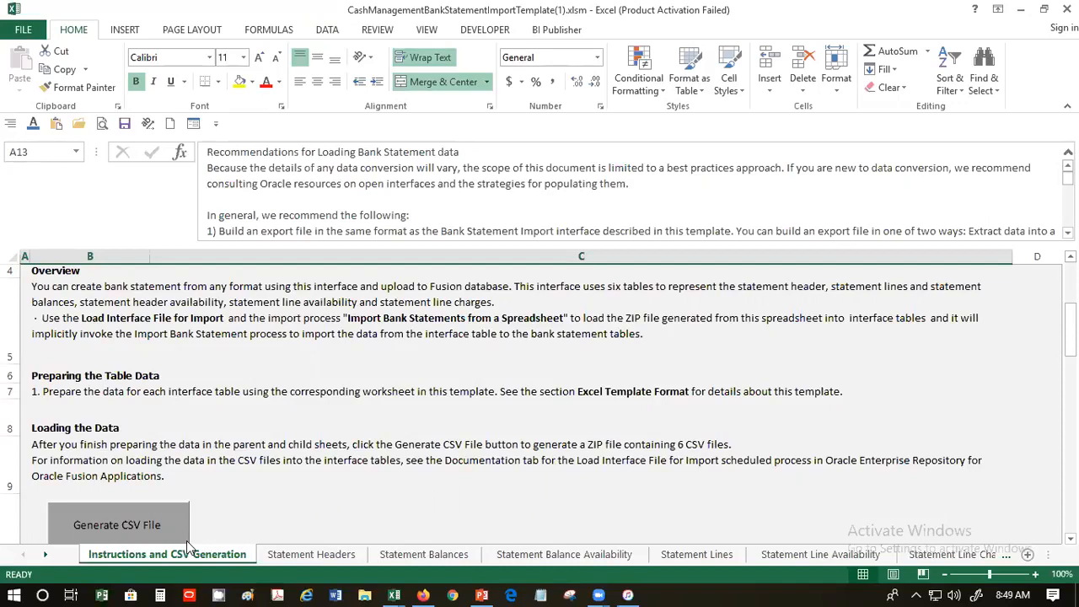
Start opening another workbook from the computer's Downloads folder
left_click(20, 30)
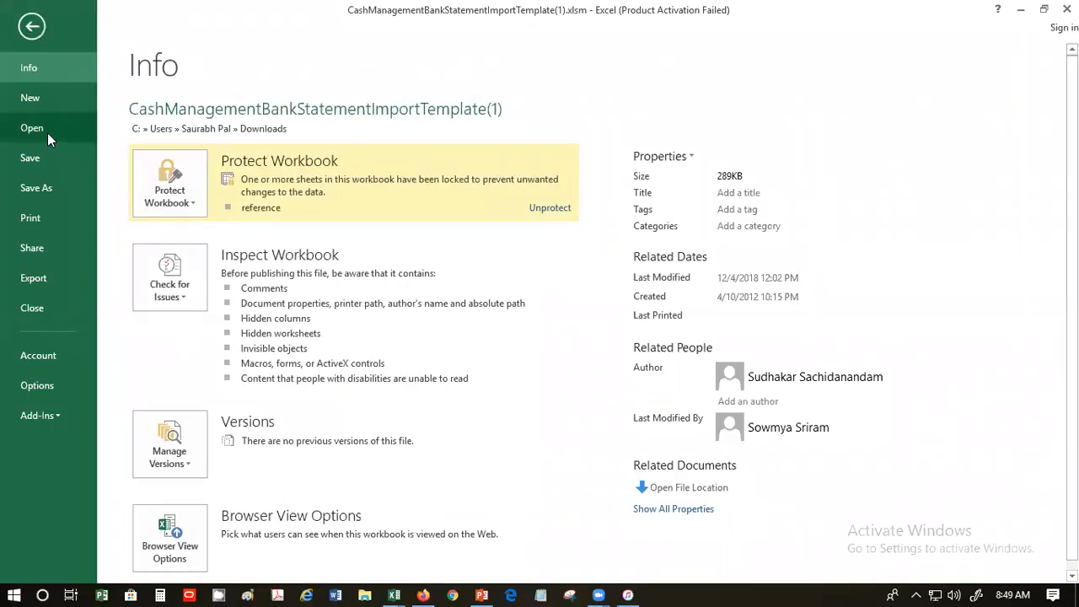
left_click(47, 133)
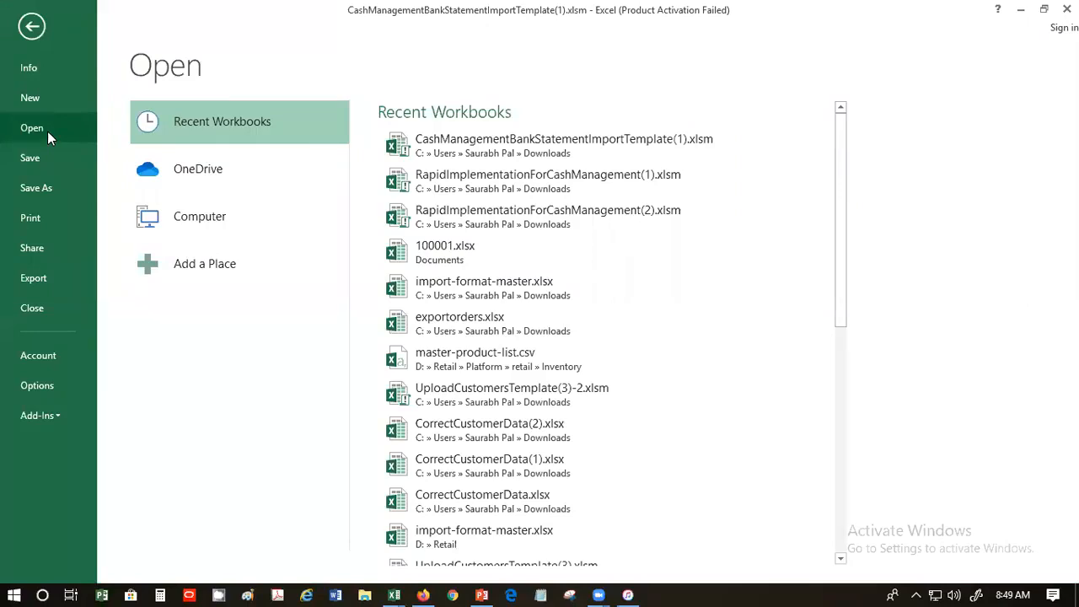
left_click(231, 222)
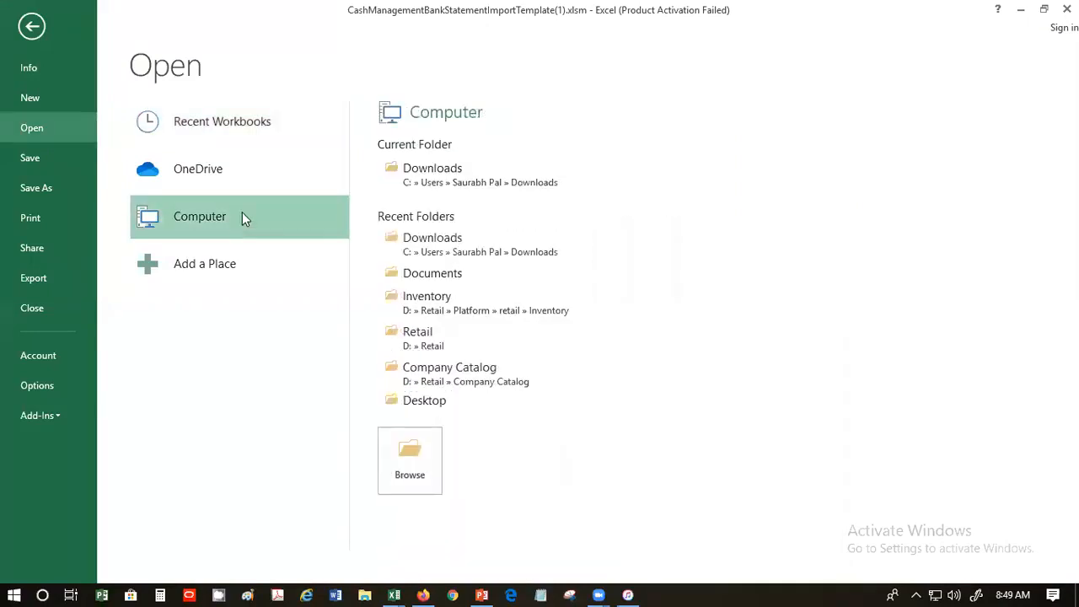
left_click(447, 184)
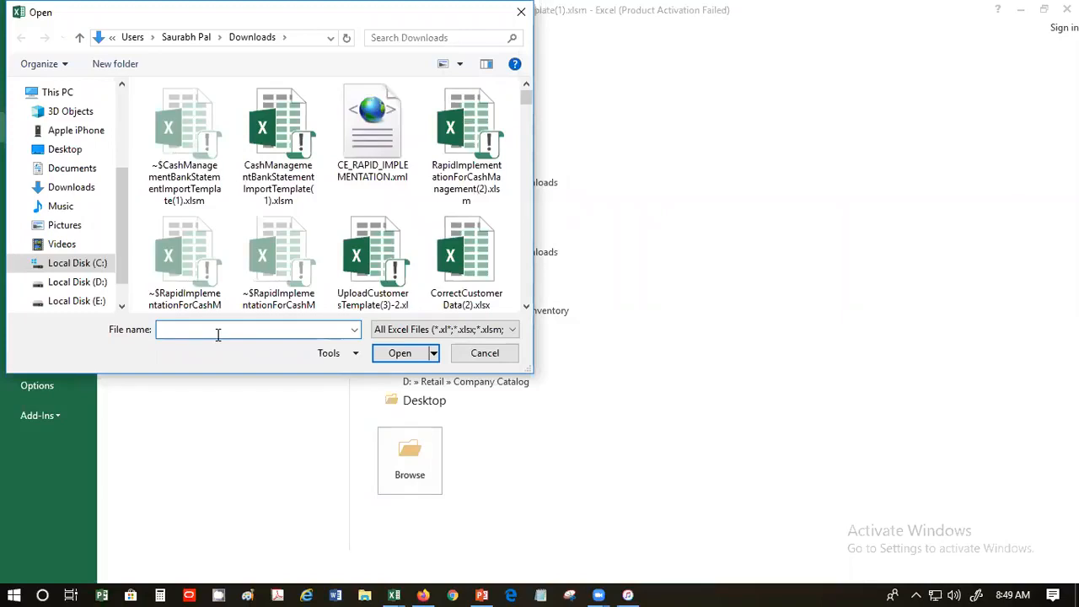
type("cash")
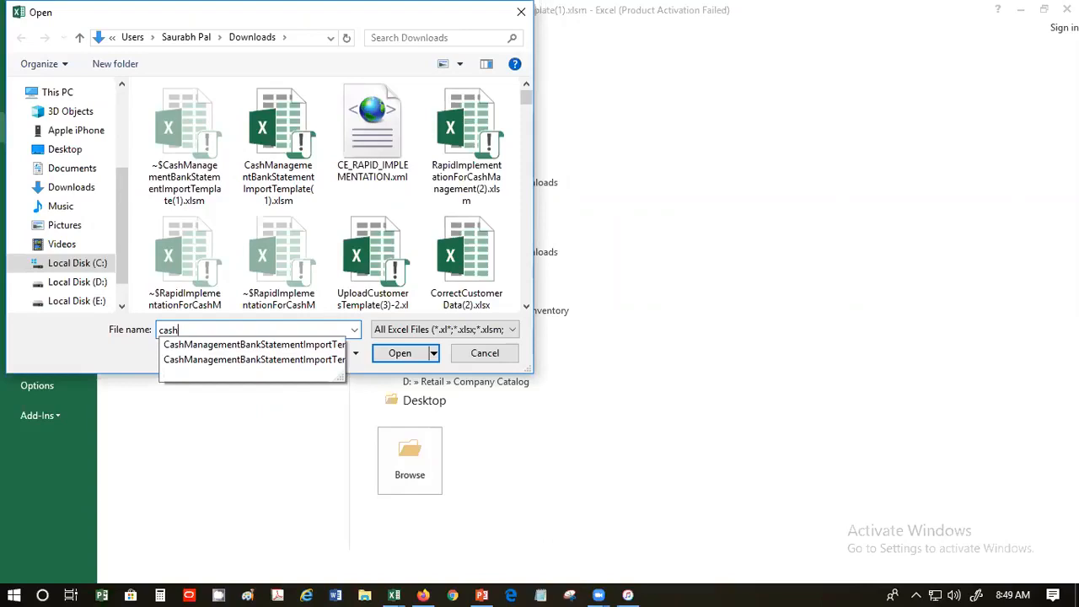
key("BackSpace")
key("BackSpace")
key("BackSpace")
left_click(218, 333)
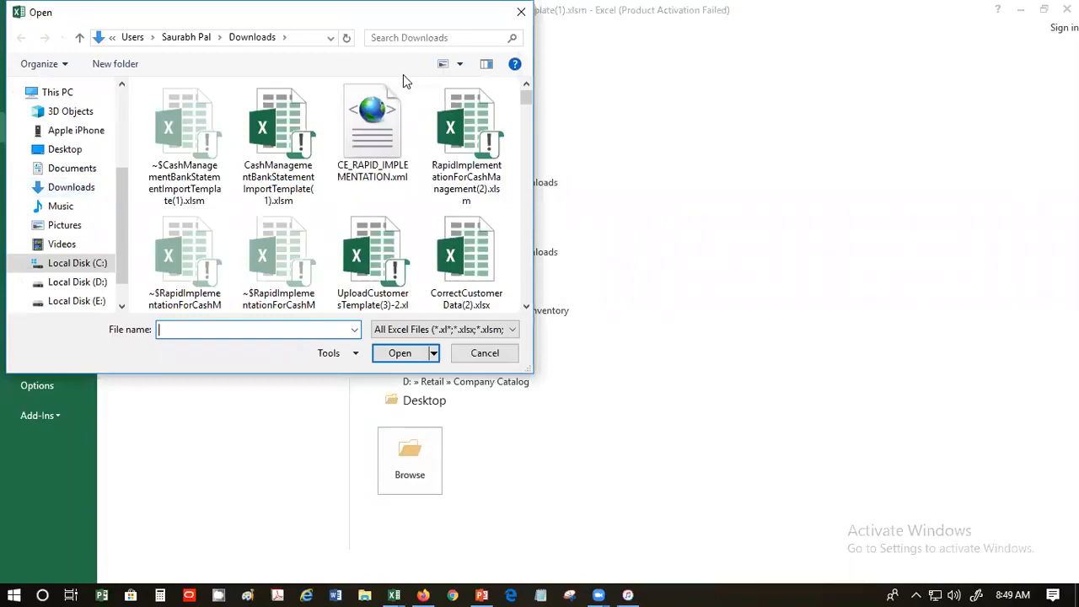
Search the Downloads folder for "Cash" and open CashManagementBankStatementImportTemplate.xlsm
left_click(396, 39)
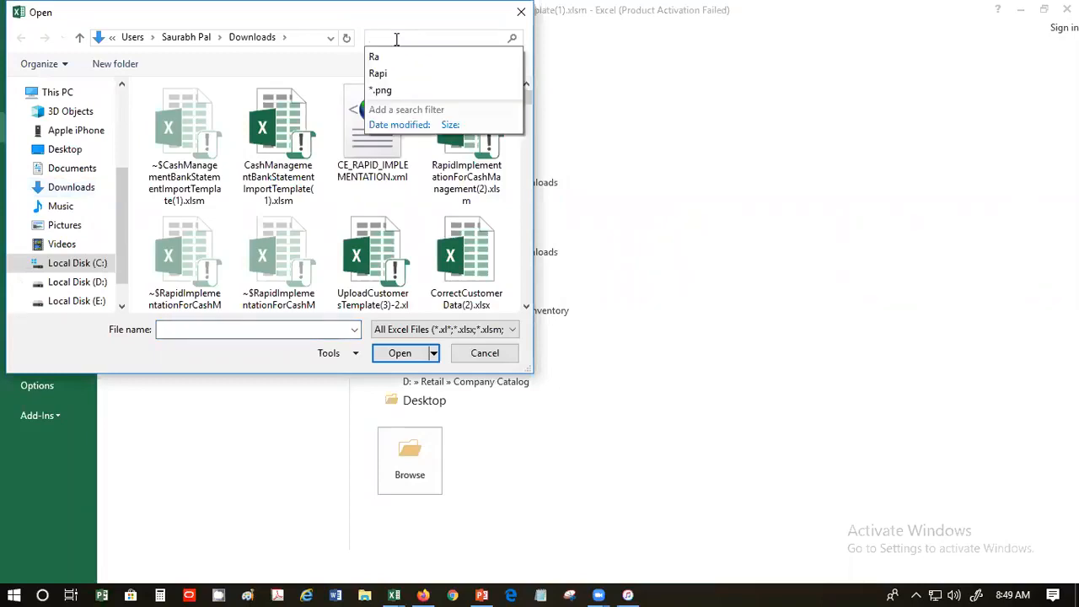
type("Cash")
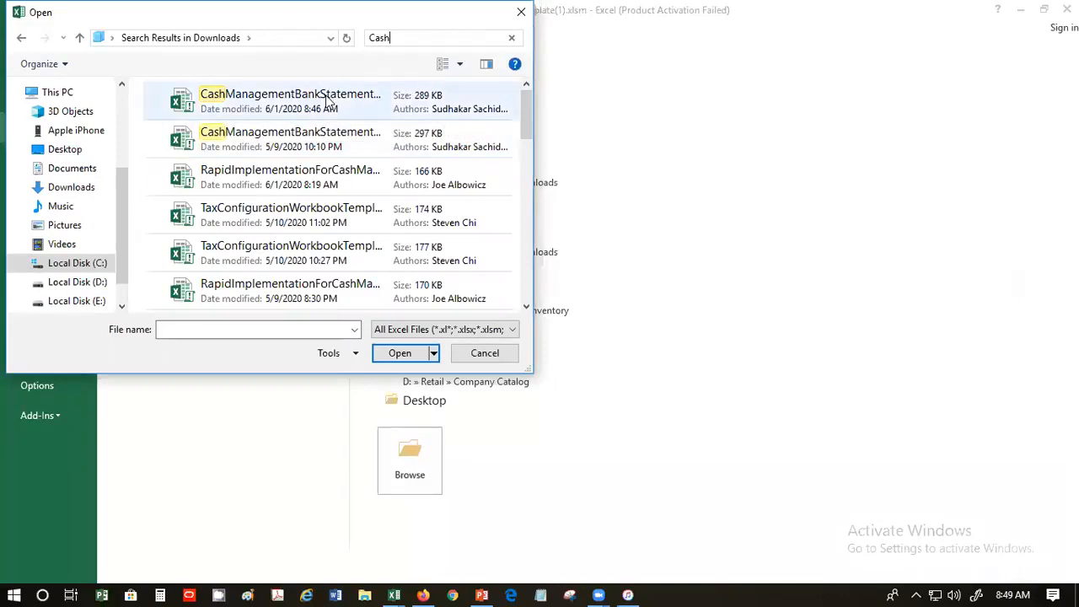
double_click(337, 142)
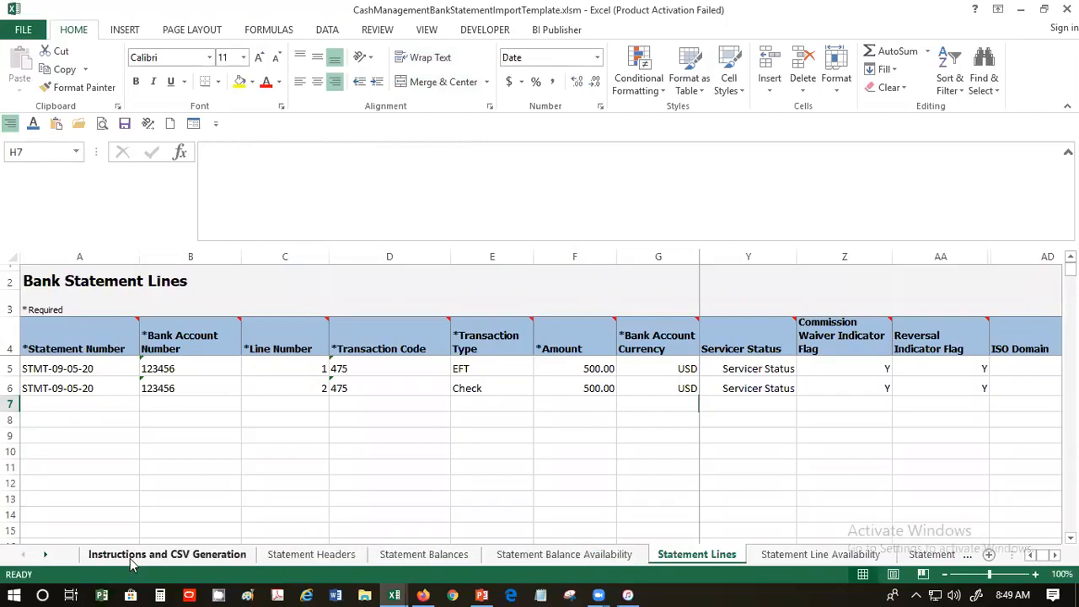
Review the statement number, account number, intra-day flag, statement dates and intra-day type in row 5 of the Statement Headers sheet
left_click(312, 556)
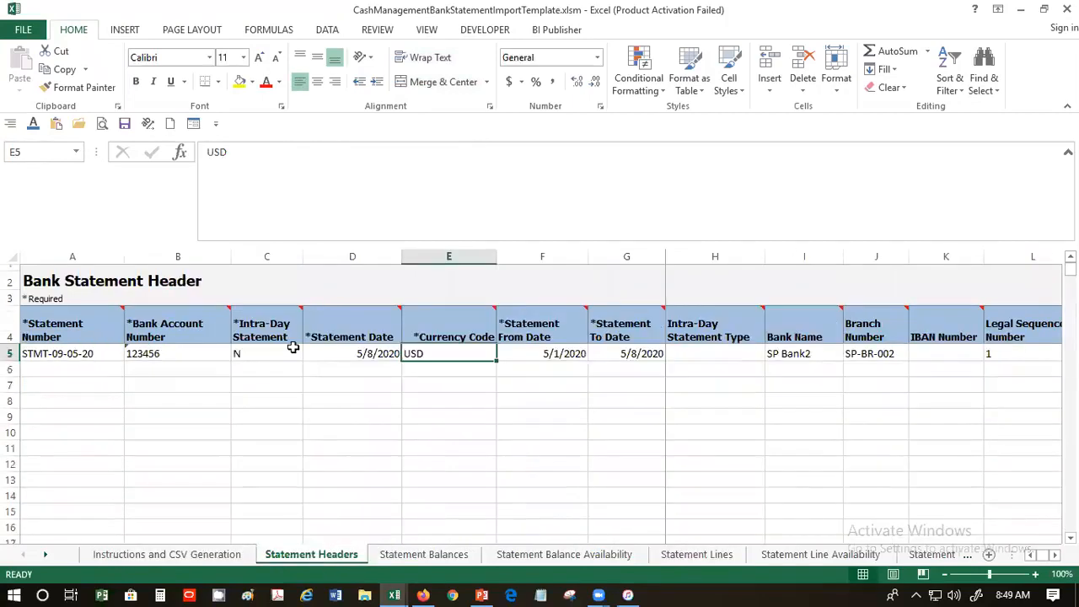
left_click(83, 354)
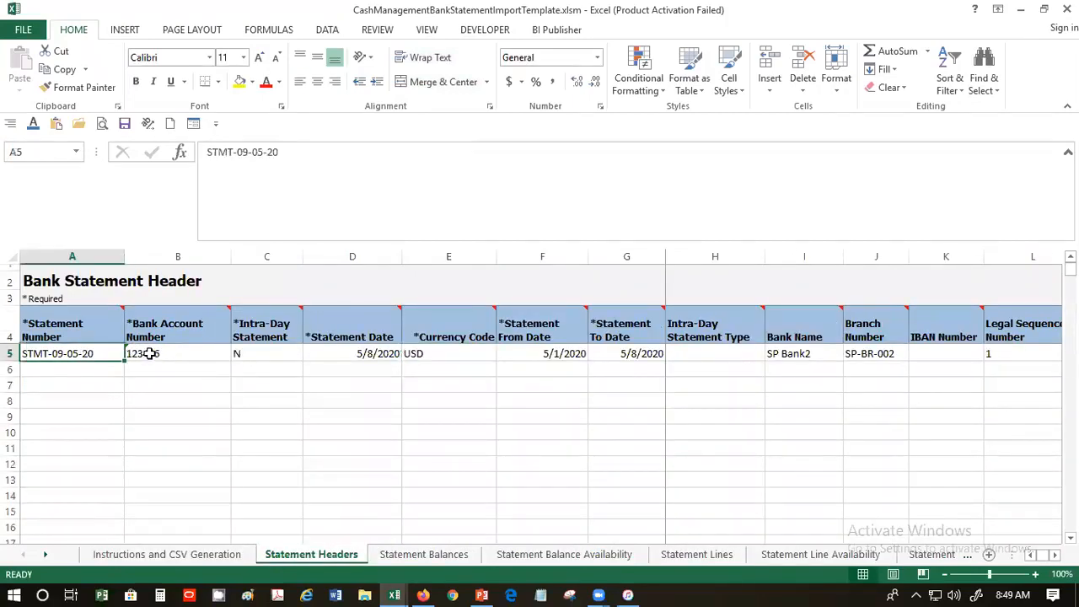
left_click(145, 354)
left_click(276, 351)
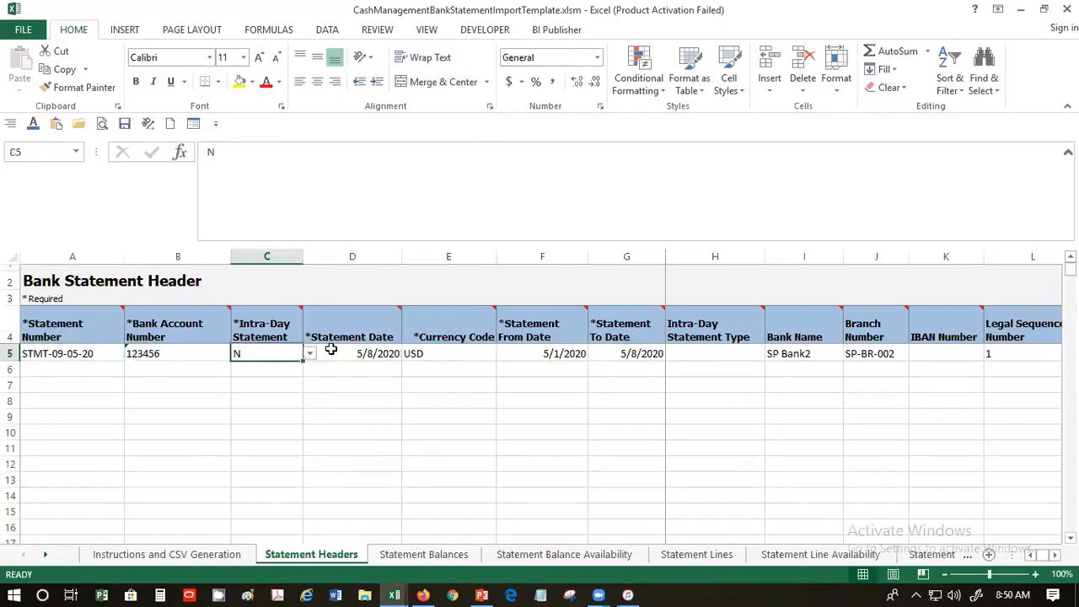
left_click(334, 349)
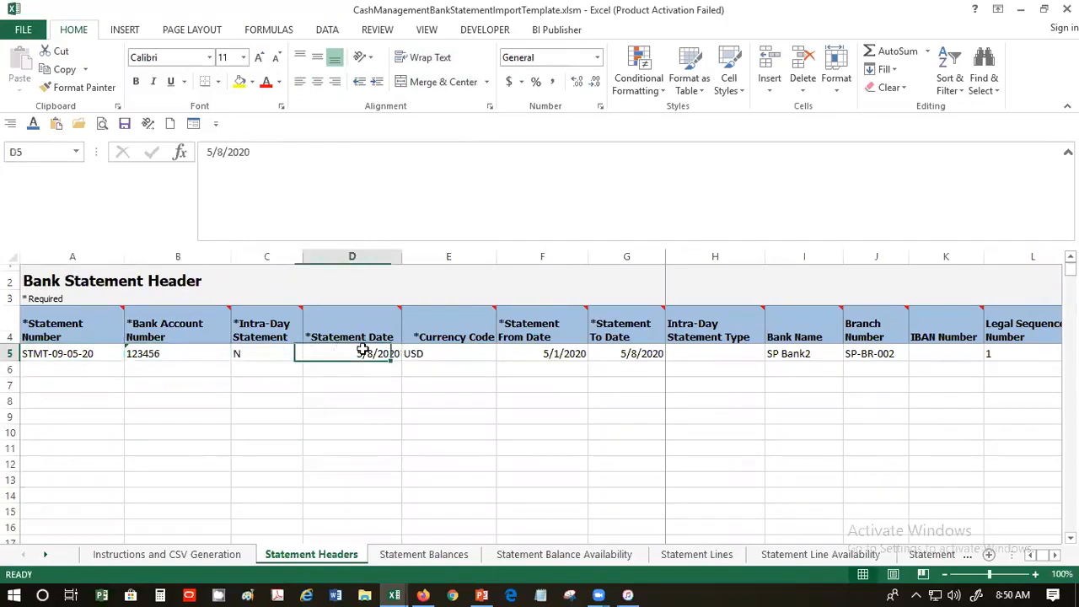
left_click(556, 354)
left_click(636, 355)
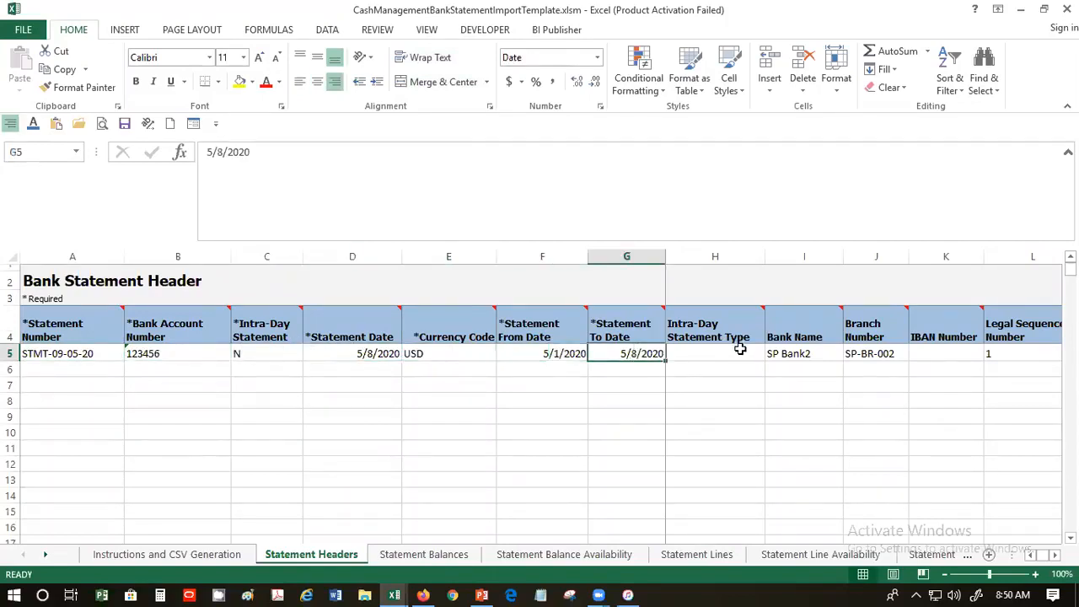
left_click(740, 349)
Change the Bank Name in row 5 of the Statement Headers sheet to SP Bank
left_click(799, 353)
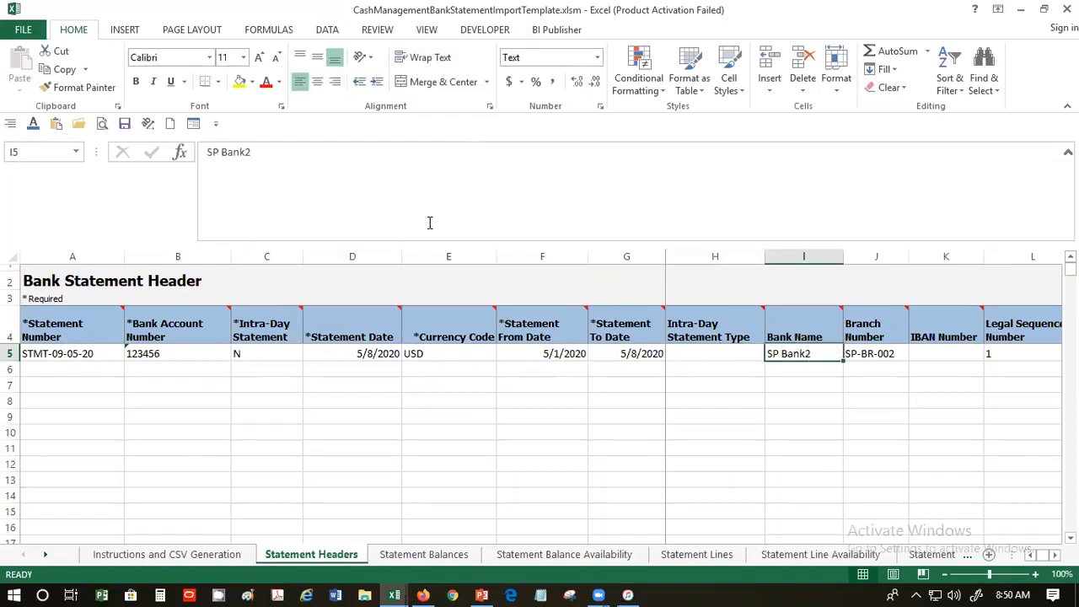
left_click(308, 158)
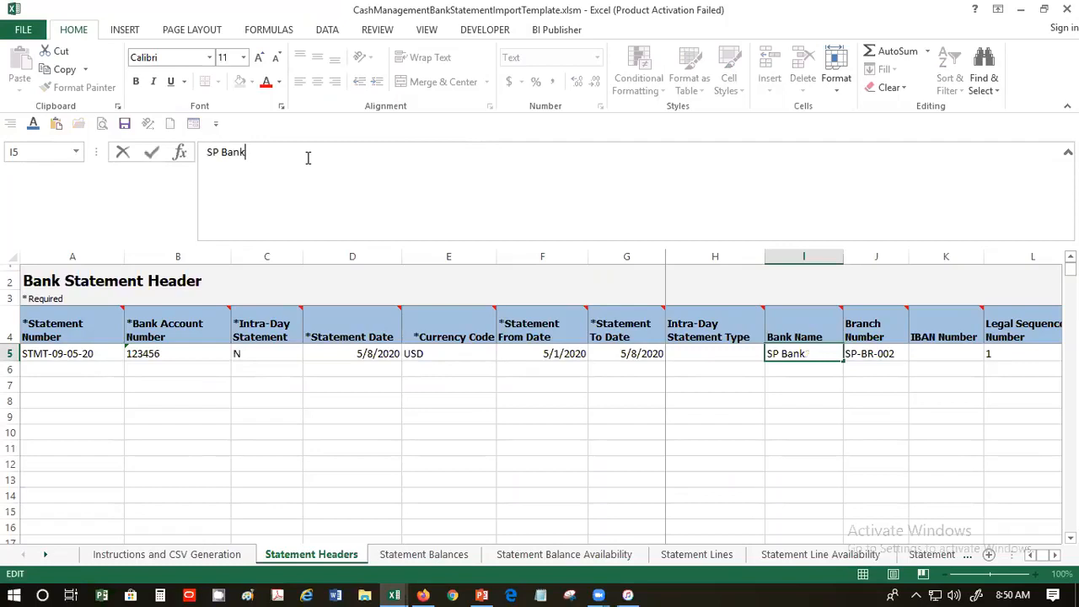
key("Return")
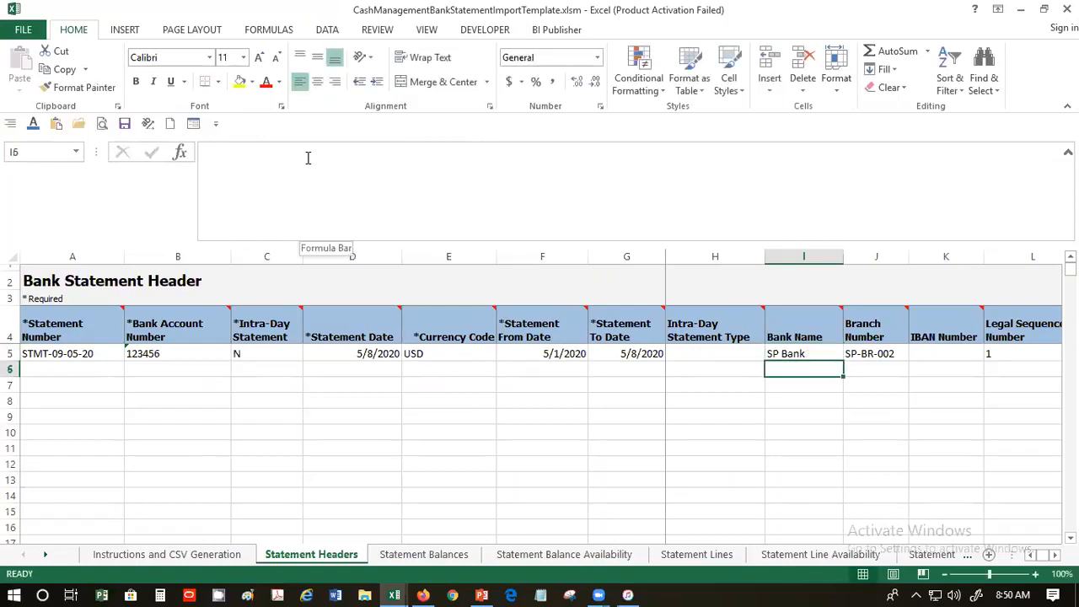
Copy the SP Branch branch number from row 8 of the Bank Account sheet in RapidImplementationForCashManagement(2).xlsm
left_click(888, 352)
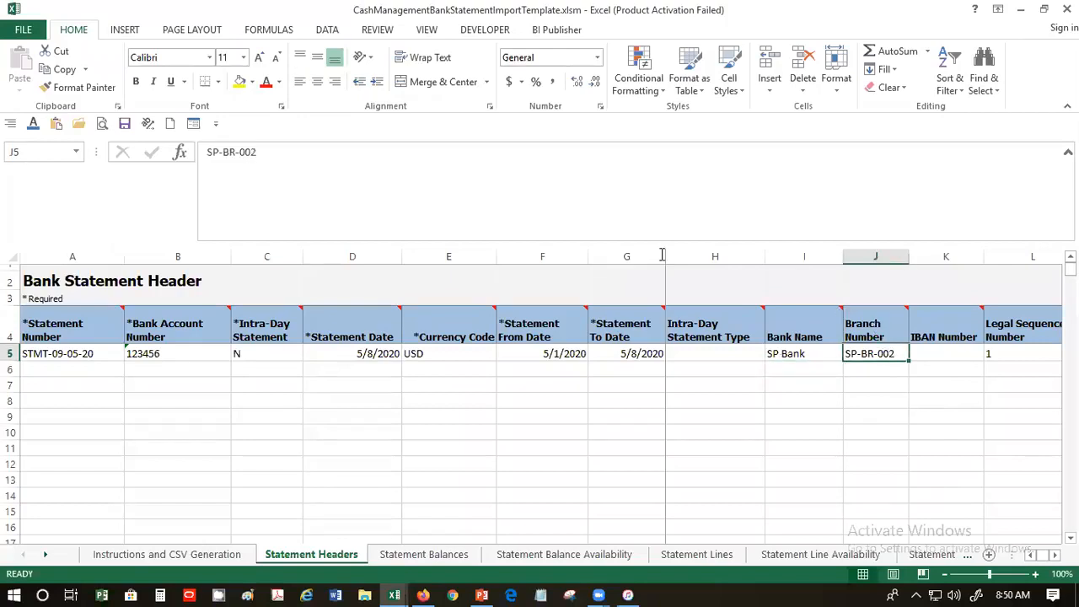
mouse_move(403, 588)
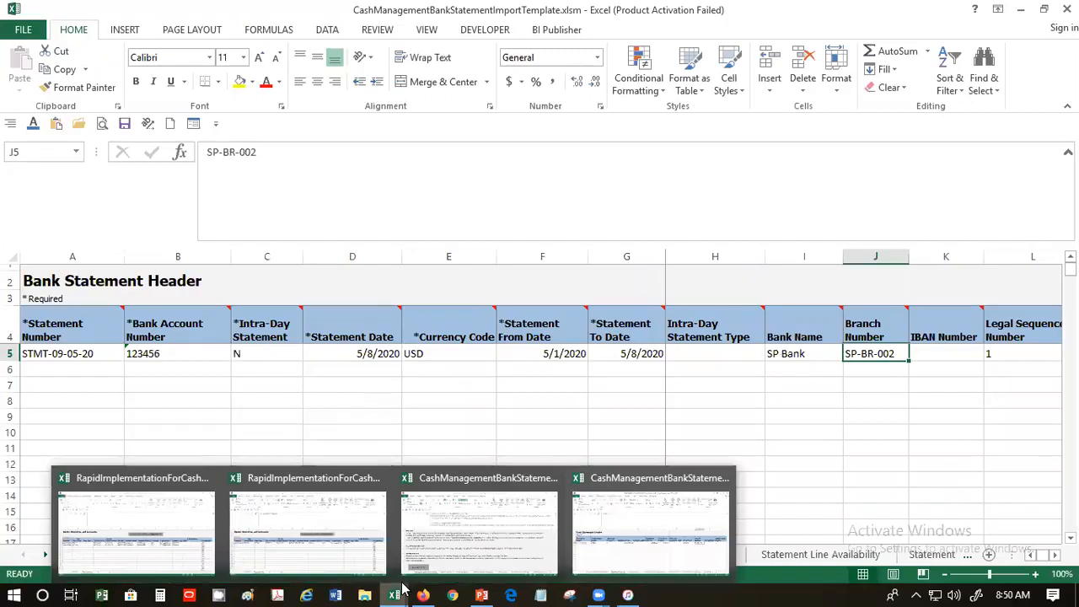
left_click(261, 528)
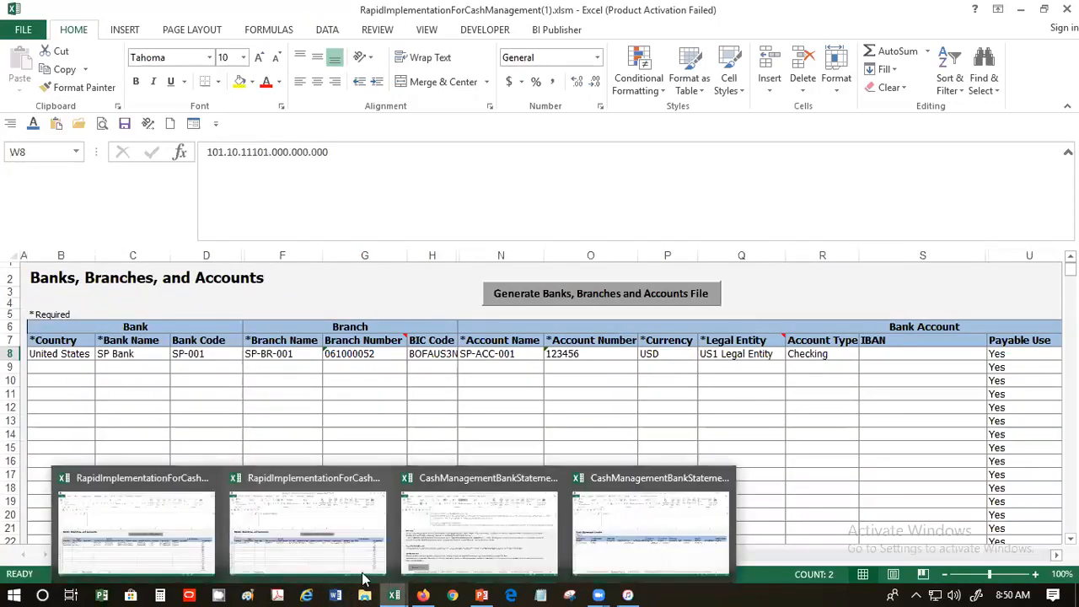
left_click(115, 507)
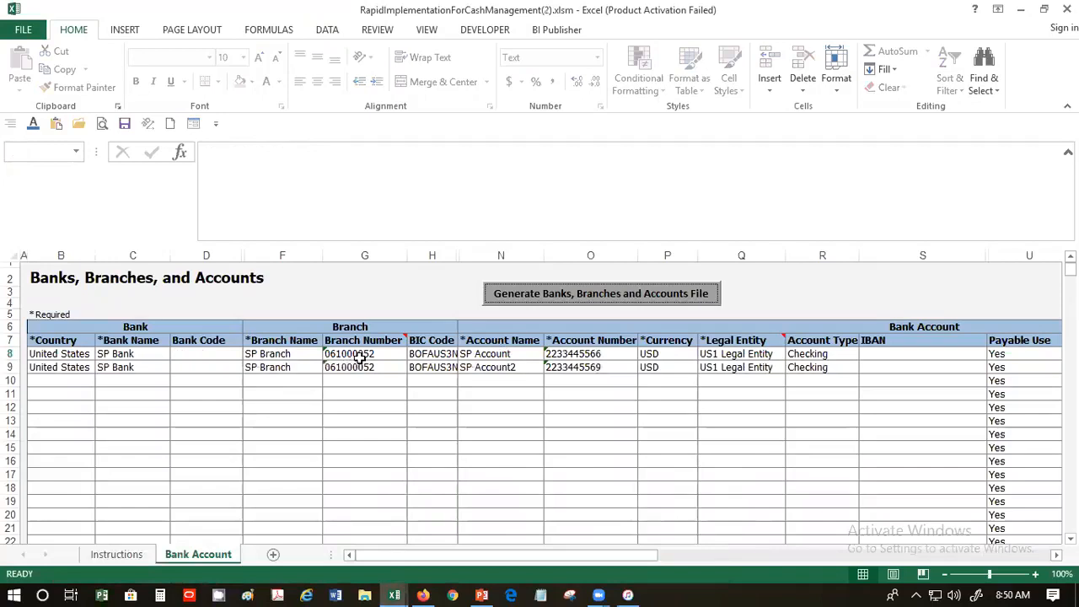
left_click(360, 352)
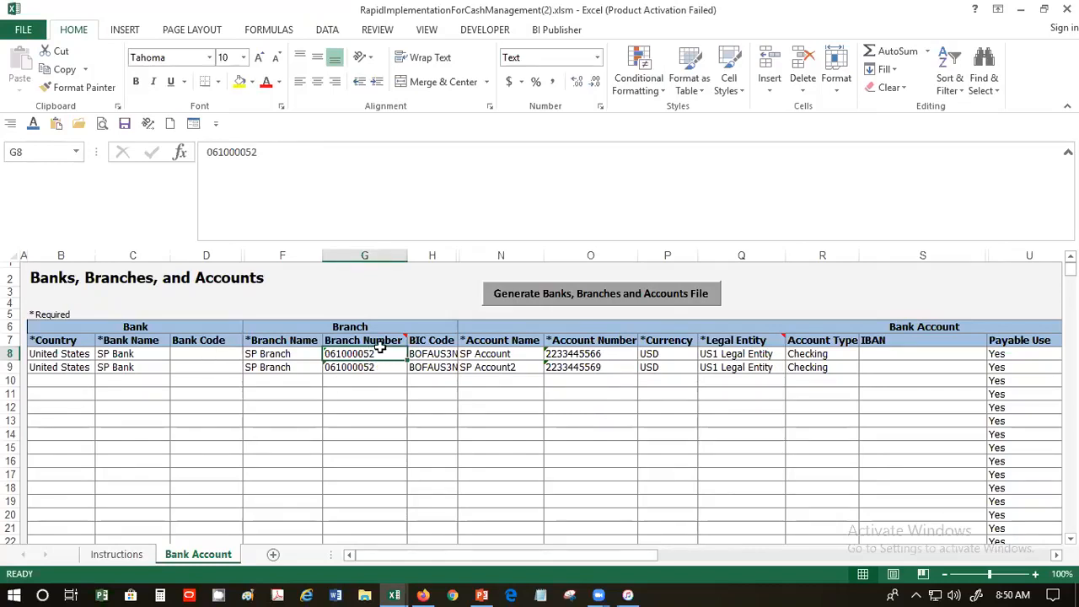
left_click(277, 154)
double_click(243, 152)
right_click(242, 153)
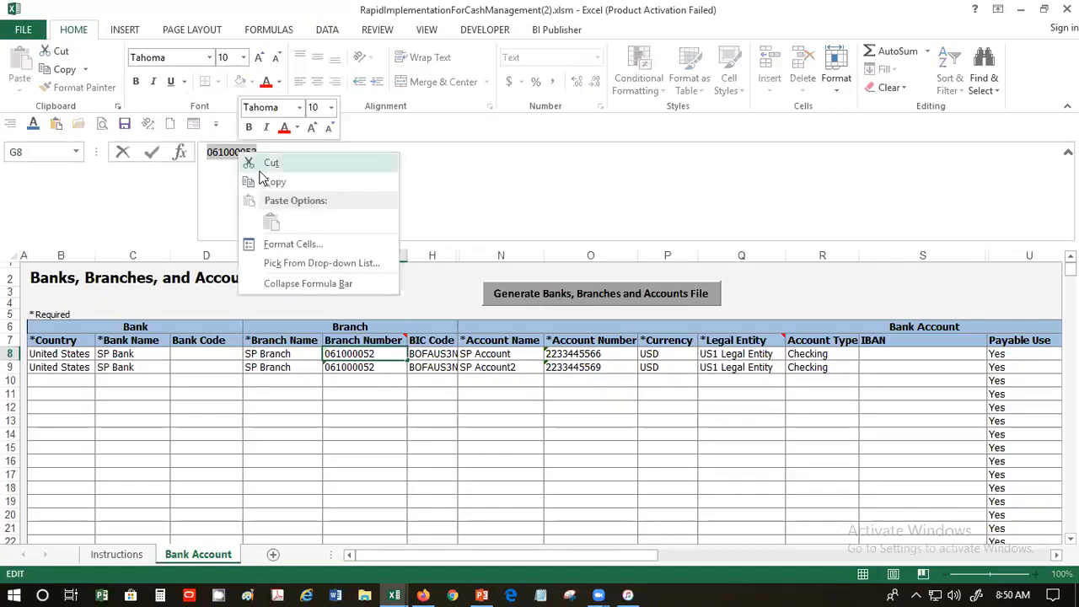
left_click(271, 181)
left_click(371, 212)
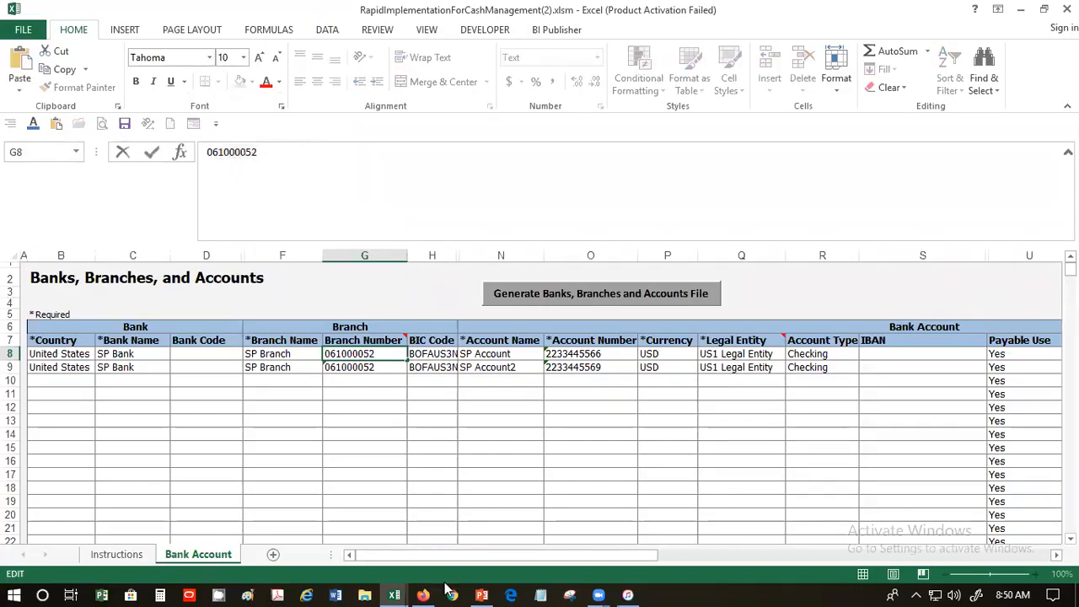
Return to the Statement Headers sheet of CashManagementBankStatementImportTemplate.xlsm
left_click(395, 595)
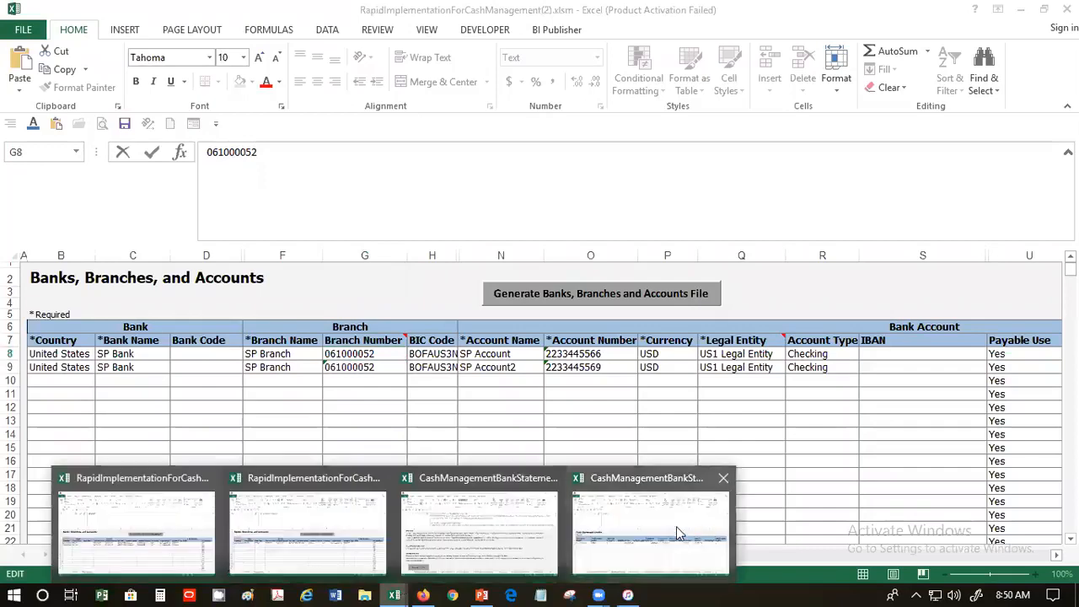
left_click(486, 512)
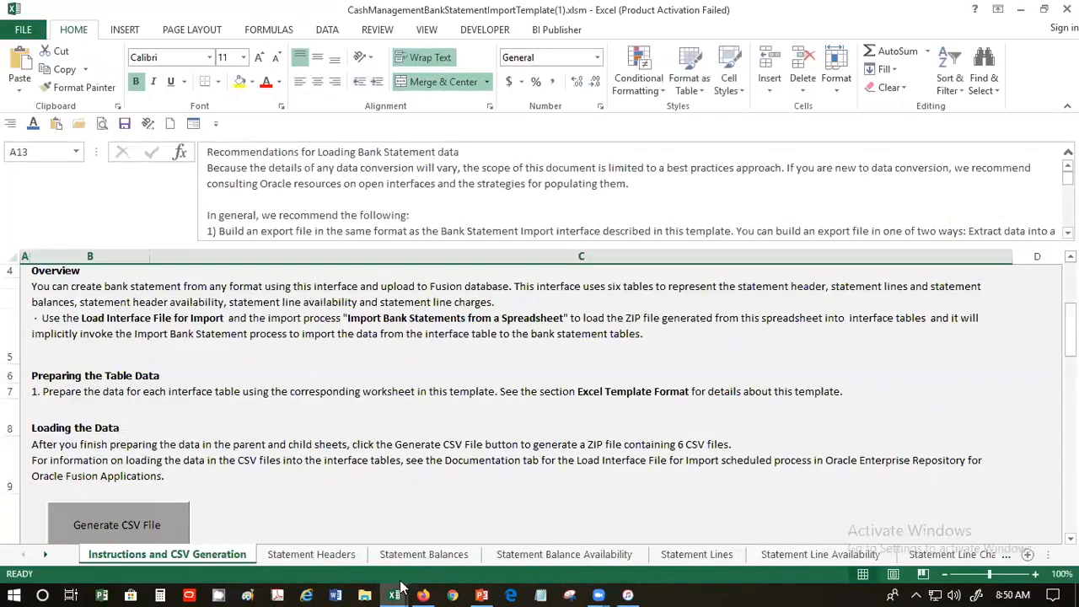
mouse_move(393, 590)
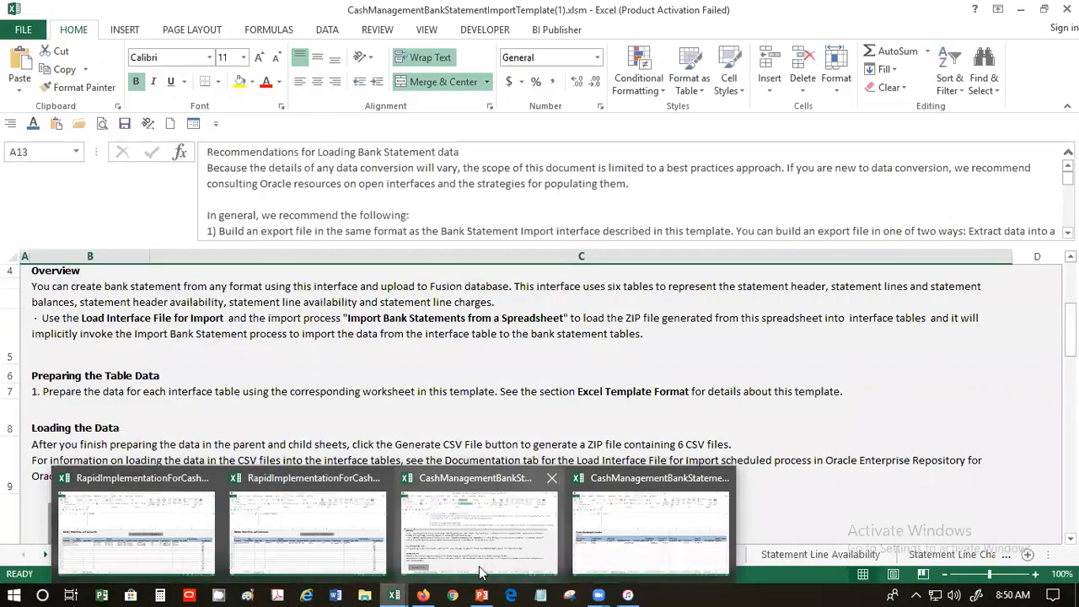
left_click(638, 536)
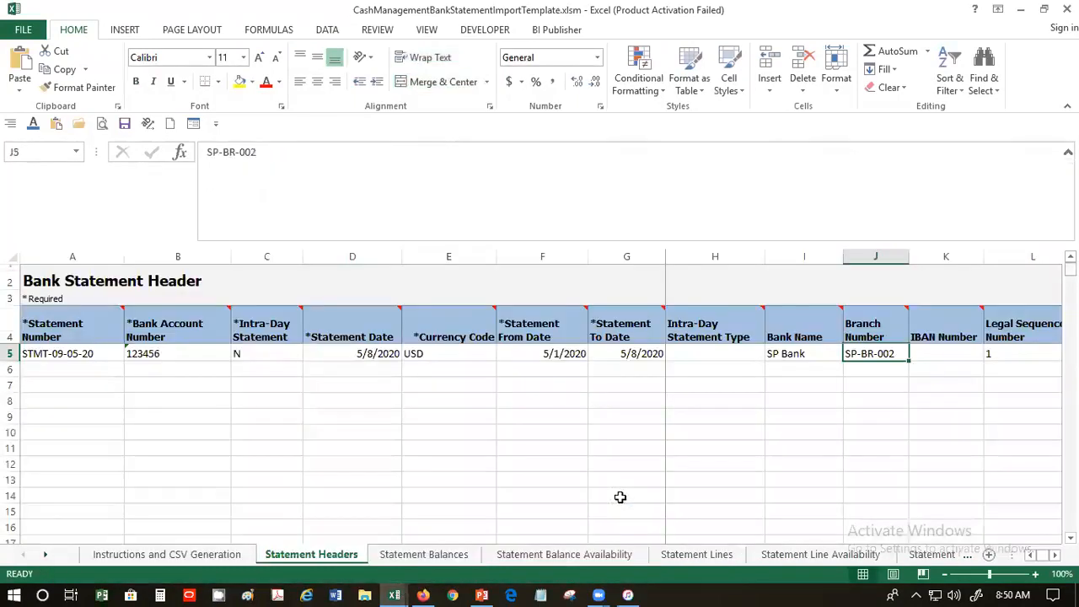
Copy the SP Account account number from row 8 of the Bank Account sheet in RapidImplementationForCashManagement(2).xlsm
left_click(202, 356)
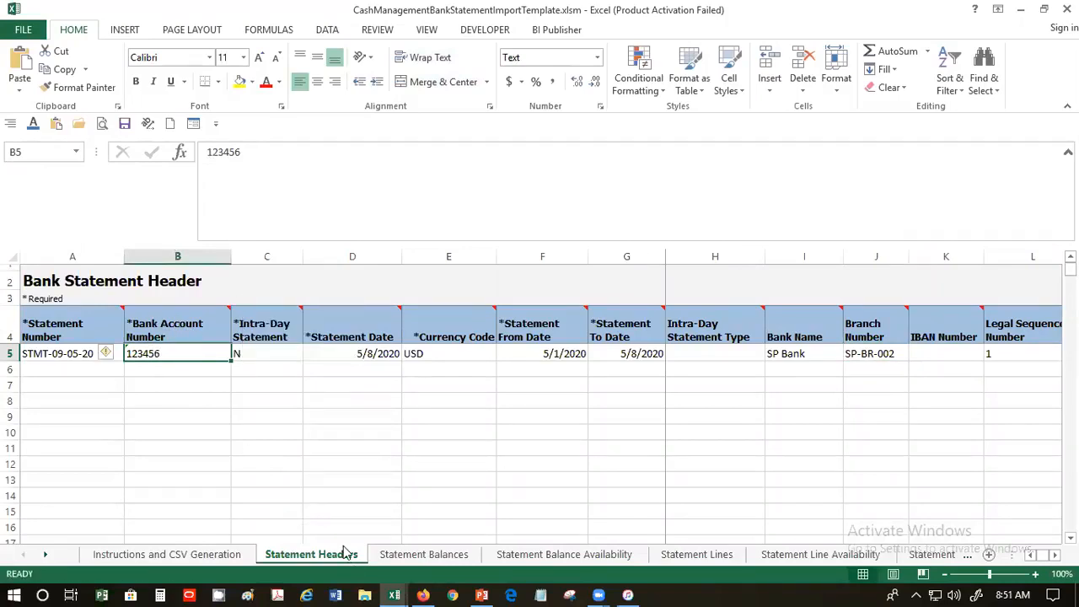
left_click(386, 588)
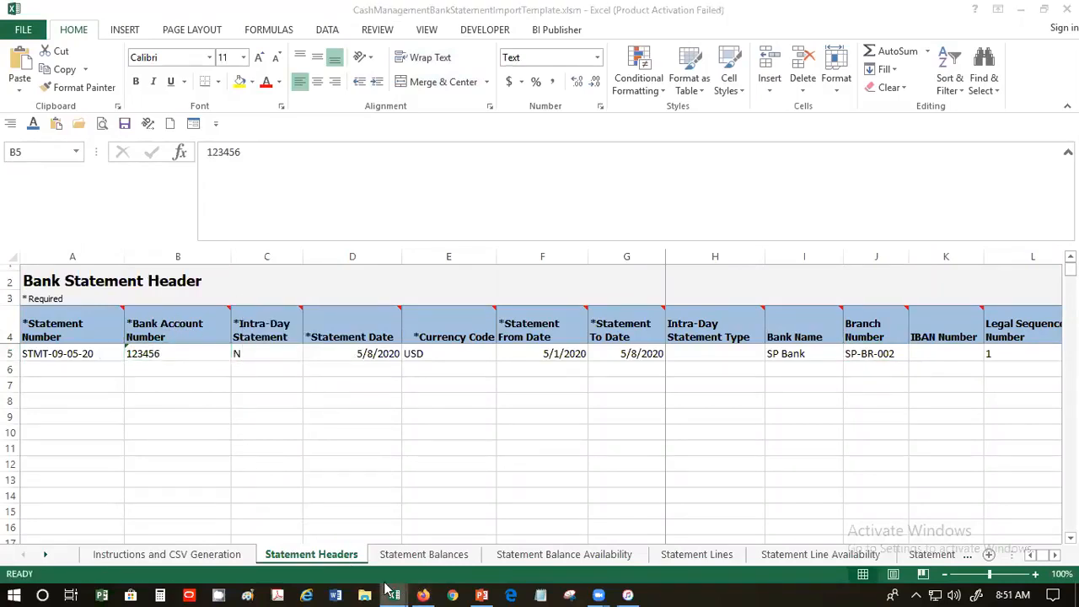
left_click(106, 536)
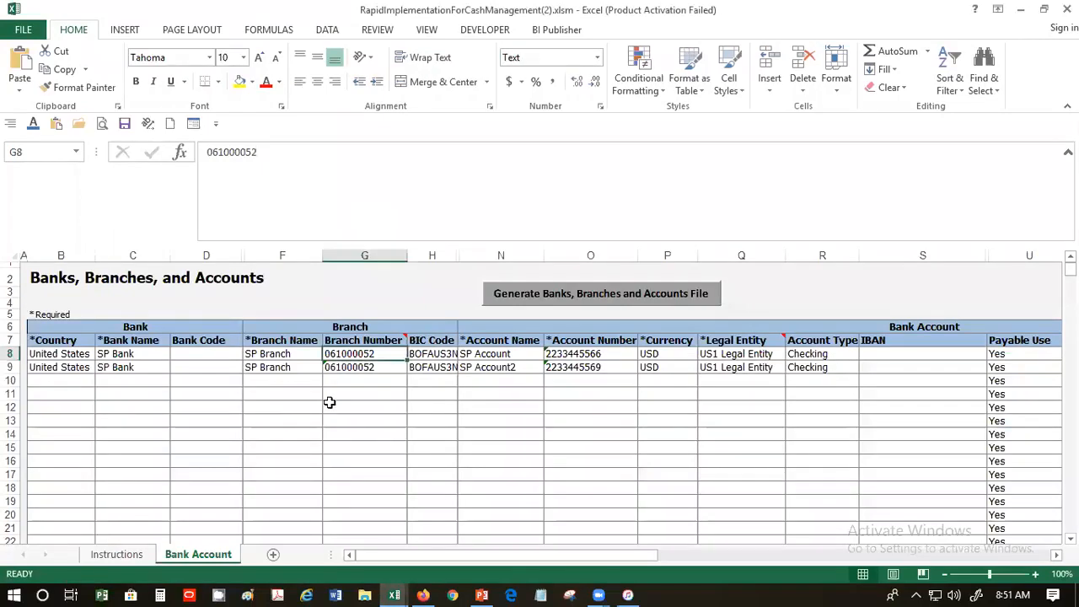
left_click(604, 350)
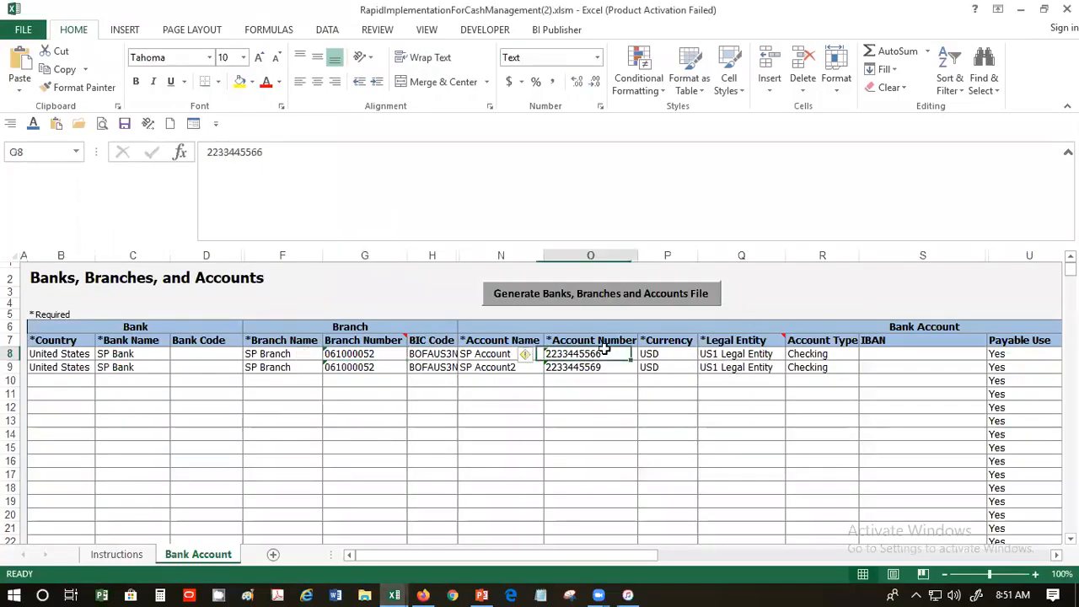
double_click(214, 153)
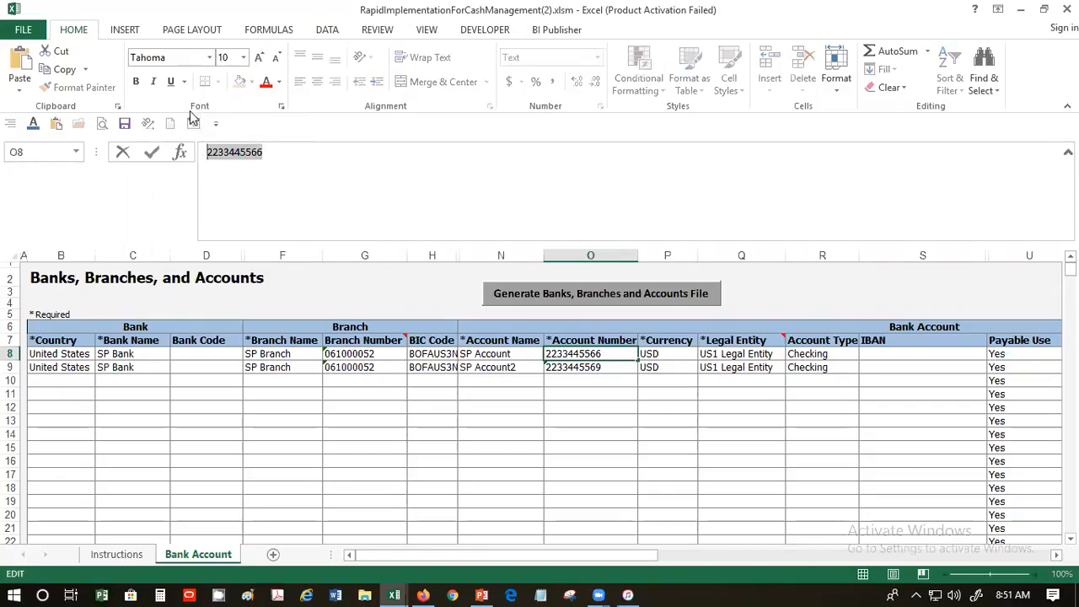
right_click(233, 148)
left_click(262, 182)
Paste the copied account number over the Bank Account Number in row 5 of Statement Headers in CashManagementBankStatementImportTemplate.xlsm
mouse_move(420, 590)
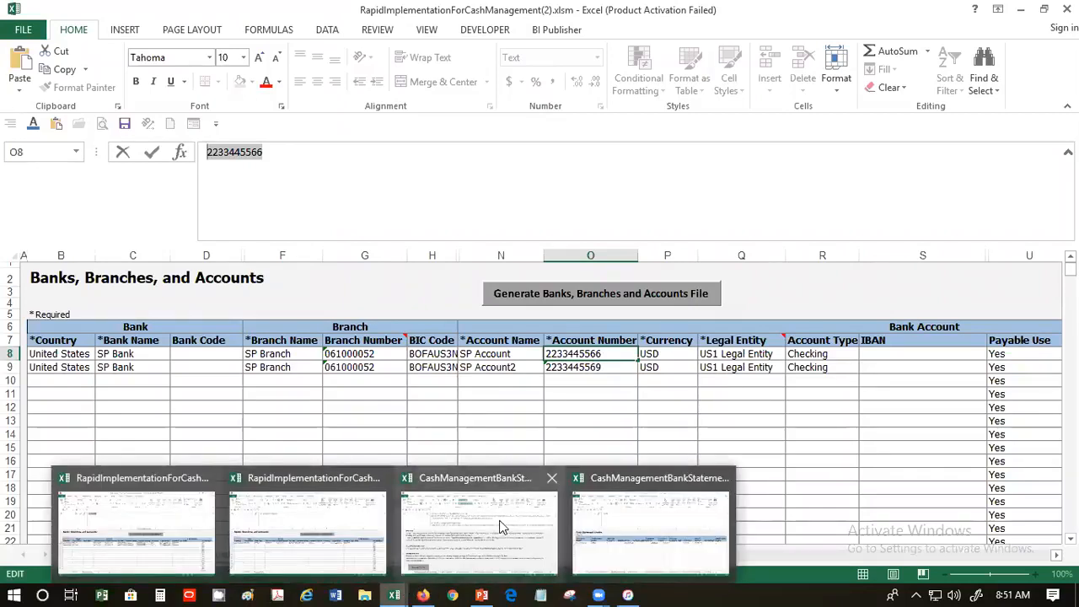
left_click(500, 526)
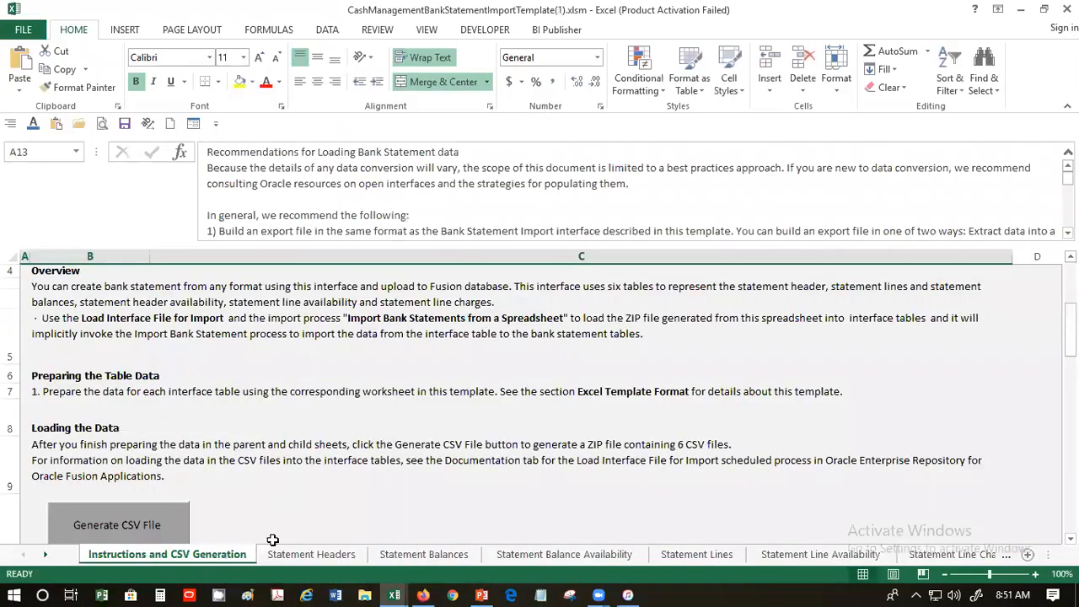
left_click(296, 554)
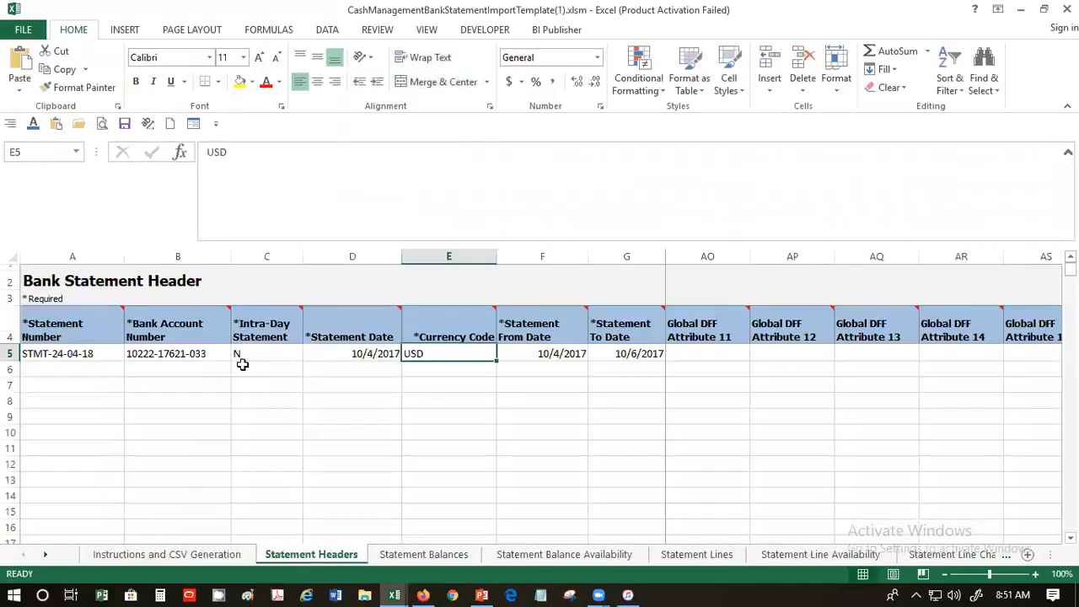
left_click(194, 351)
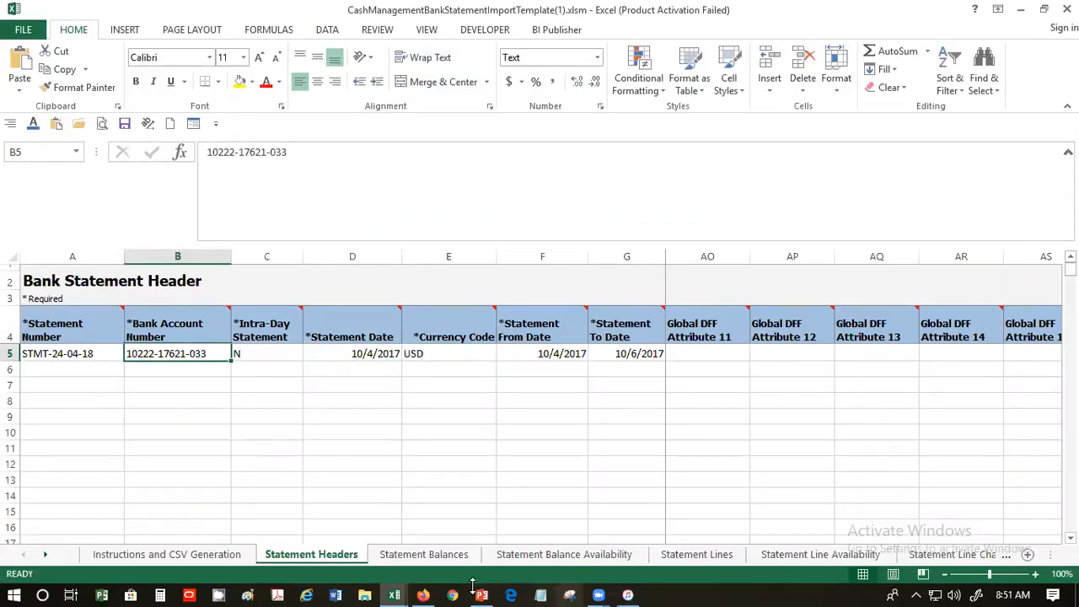
mouse_move(398, 592)
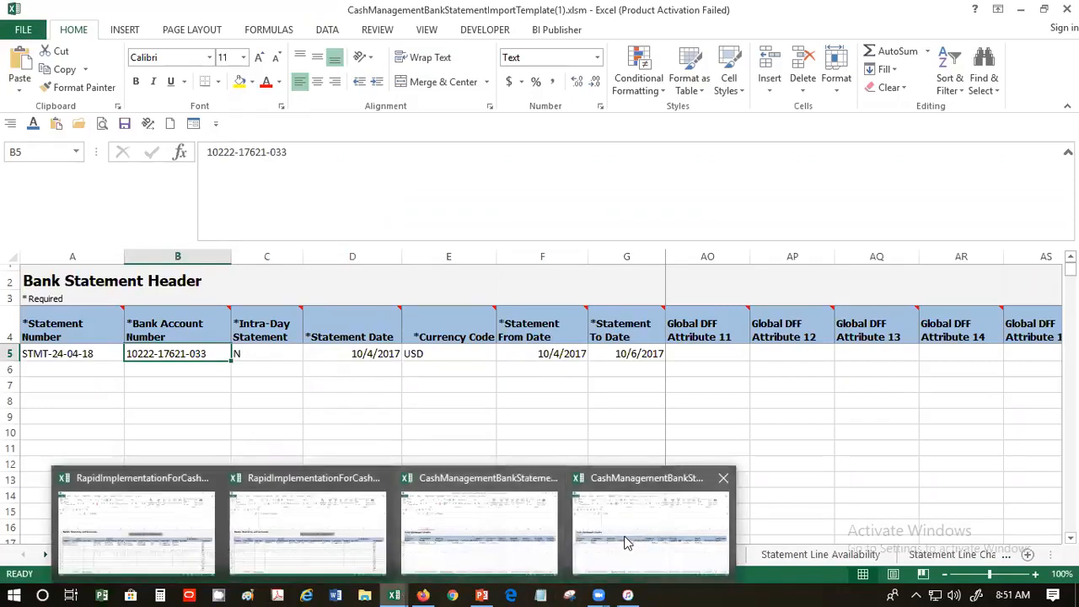
left_click(624, 531)
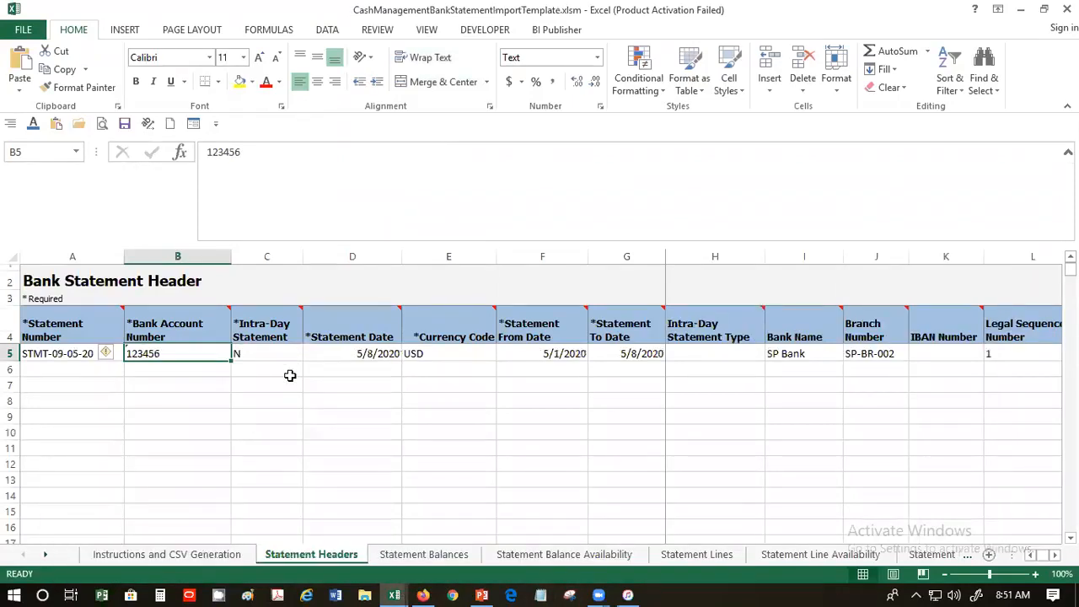
key("ctrl+v")
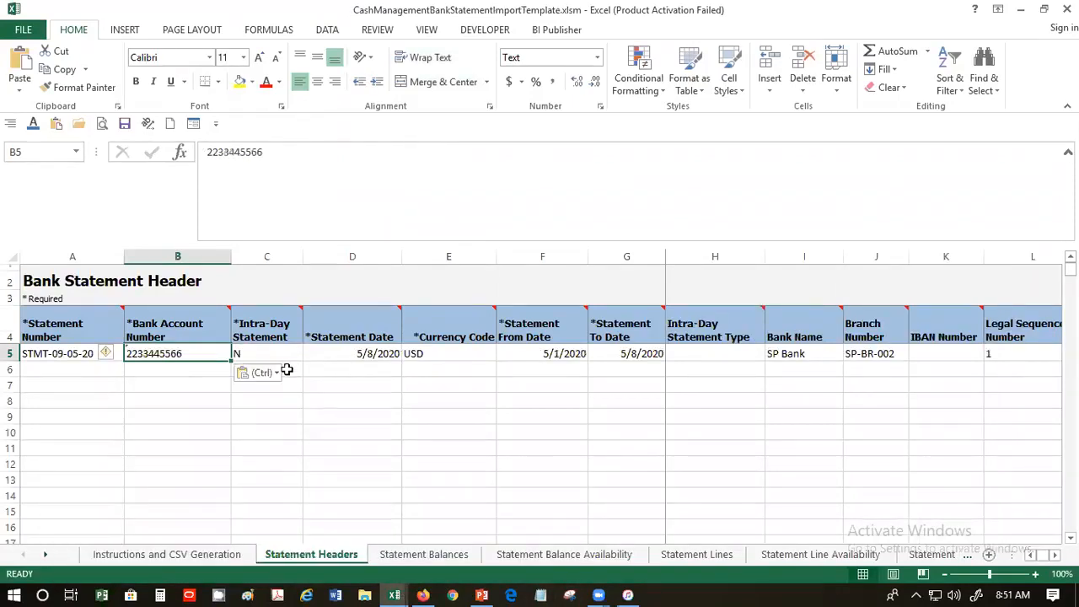
left_click(283, 354)
left_click(345, 356)
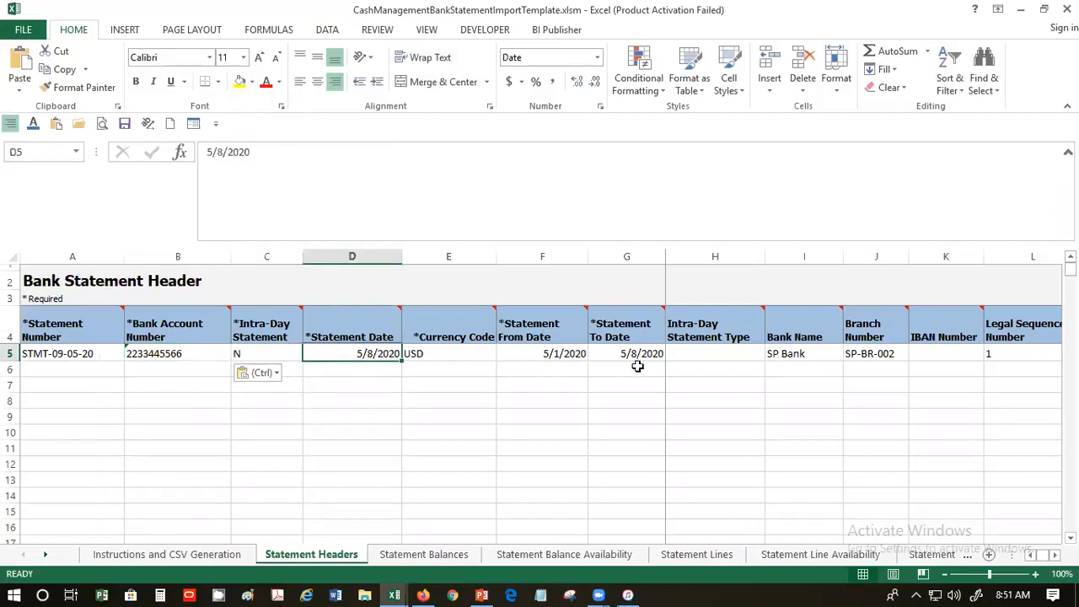
left_click(563, 354)
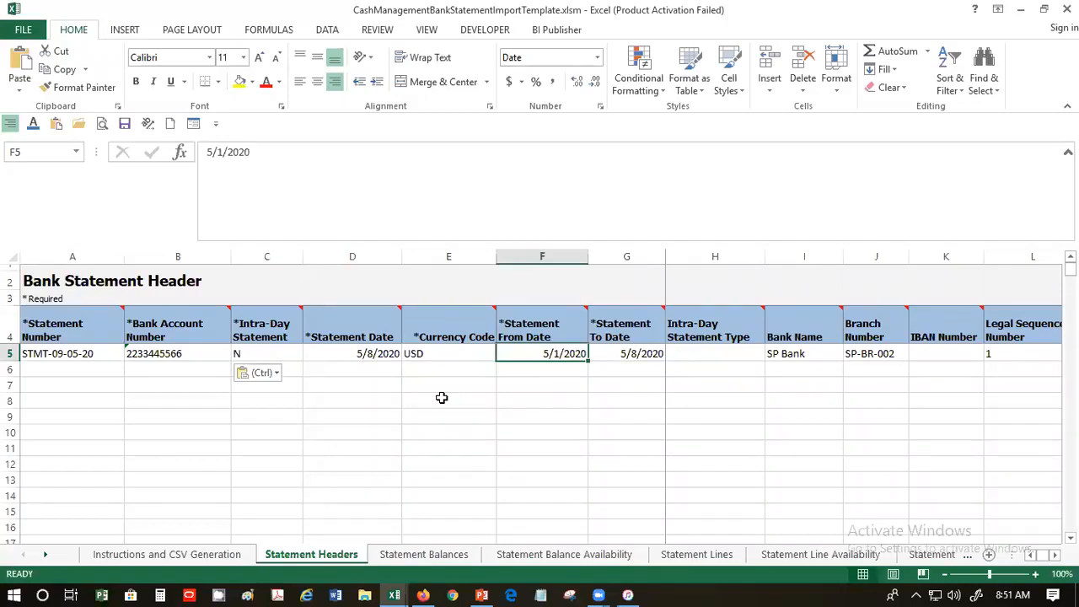
Replace the Branch Number in row 5 of Statement Headers with the SP Branch number copied from row 8 of RapidImplementationForCashManagement(2).xlsm
left_click(868, 349)
left_click(395, 592)
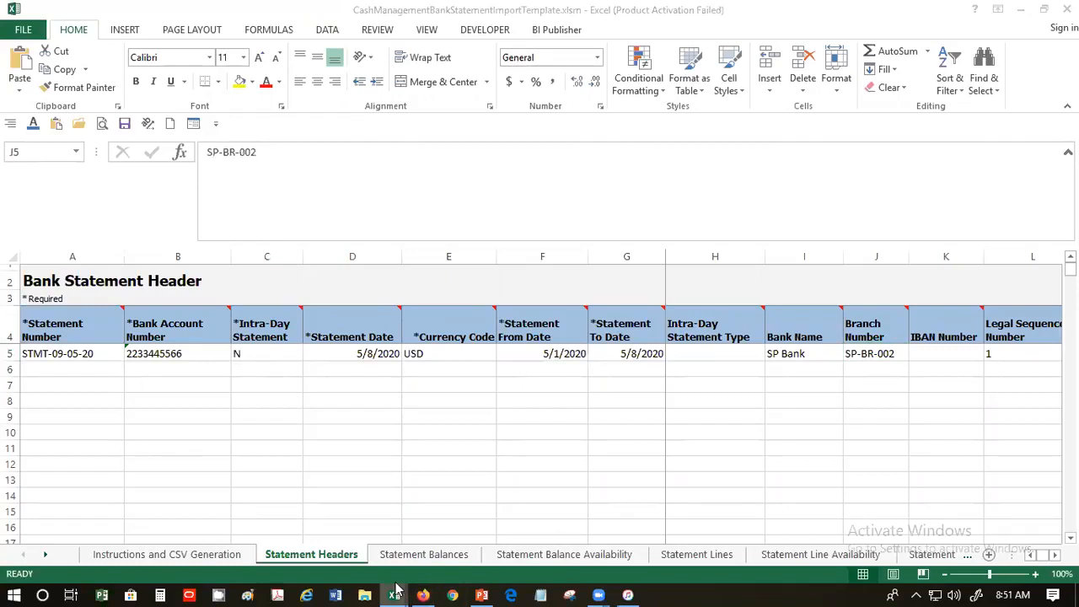
left_click(99, 520)
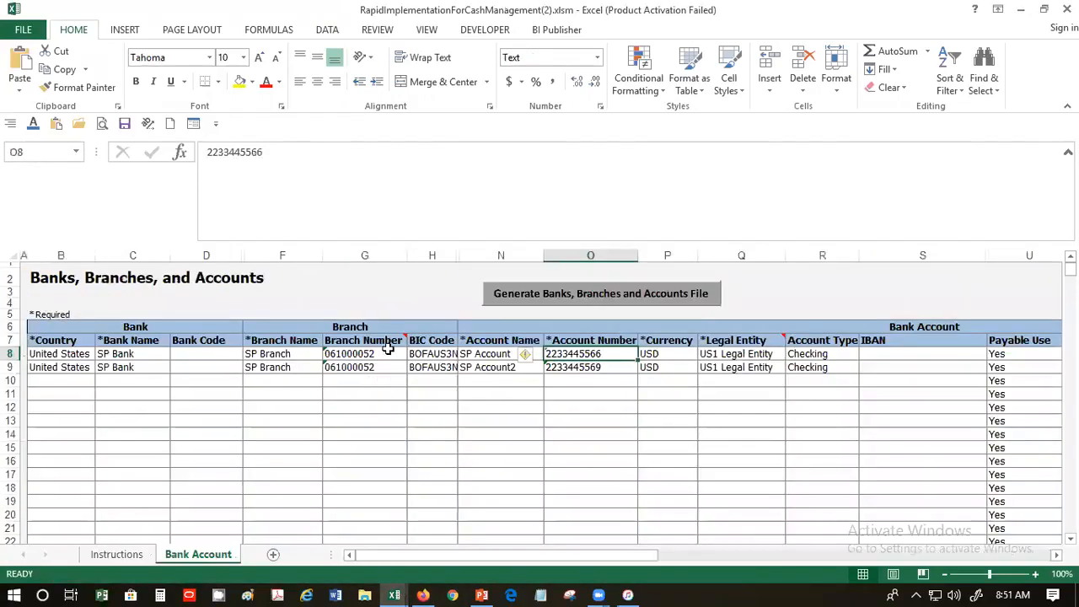
left_click(387, 353)
left_click_drag(261, 152, 187, 153)
left_click(63, 71)
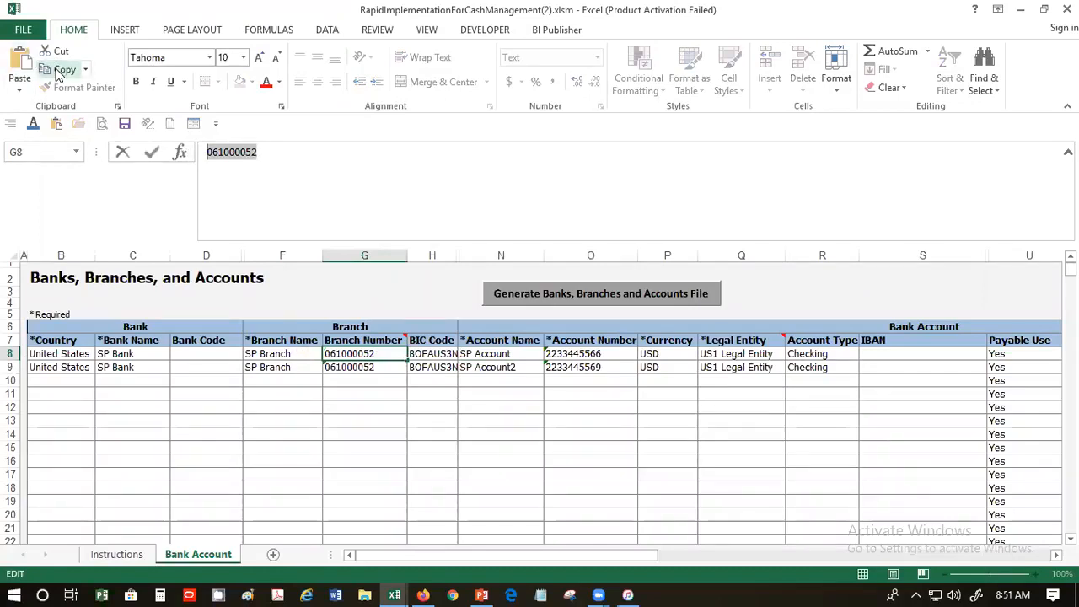
left_click(452, 442)
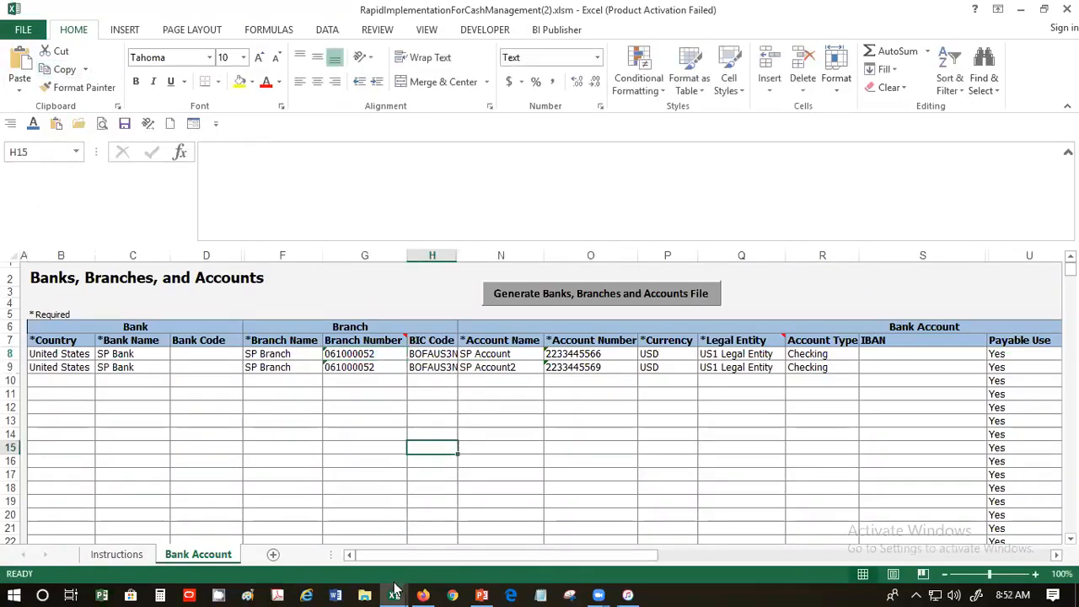
mouse_move(393, 590)
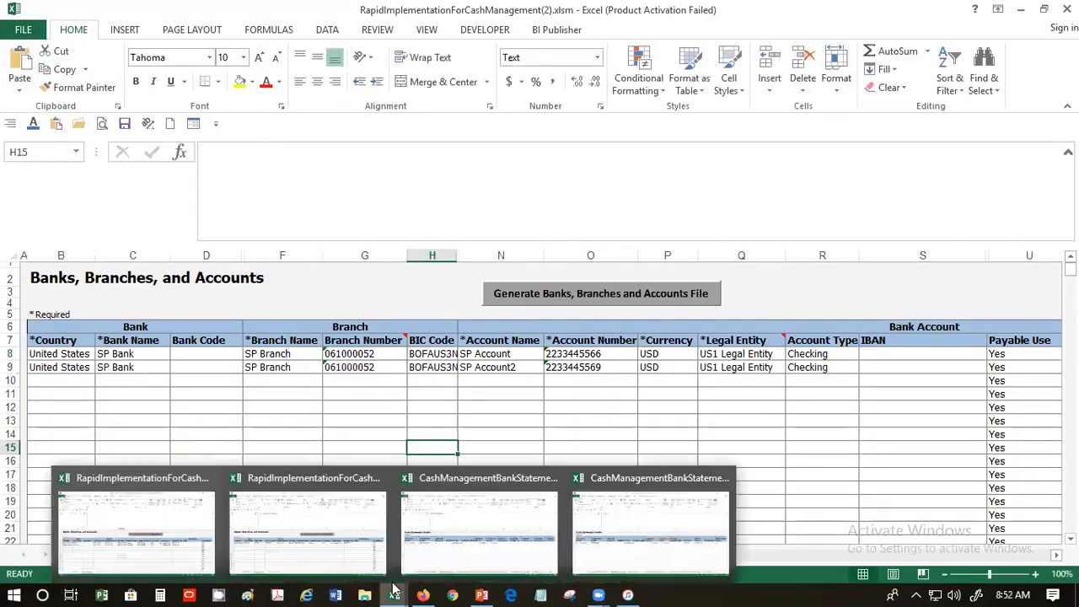
left_click(635, 525)
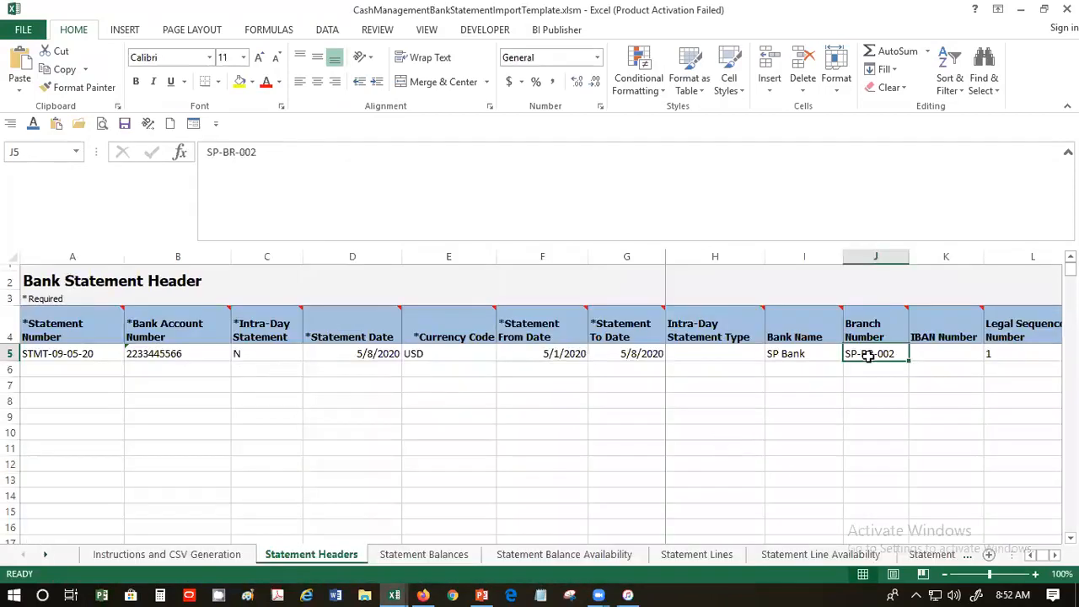
key("ctrl+v")
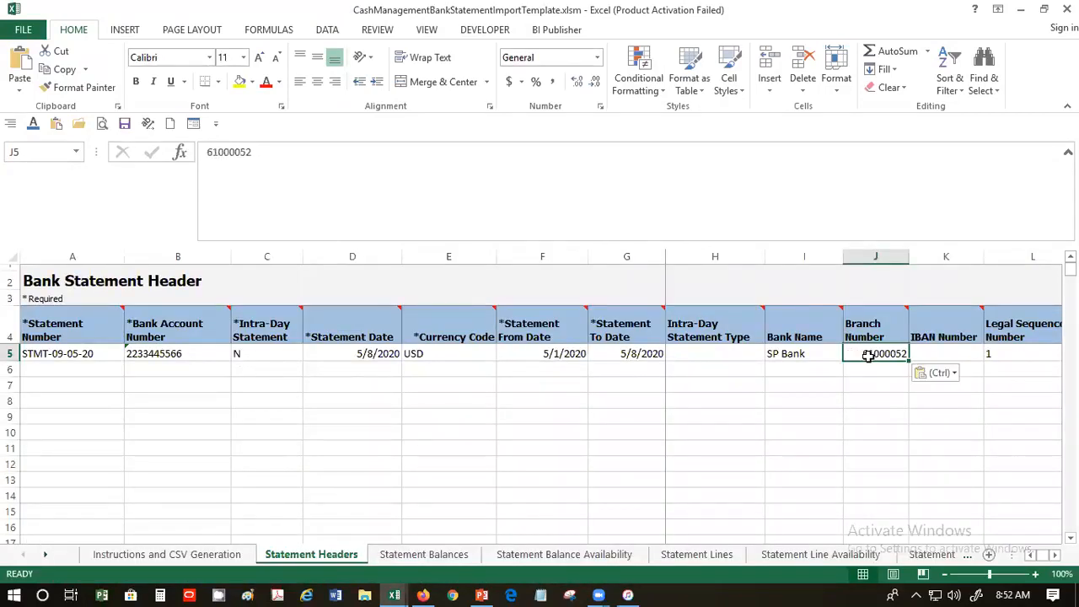
Review the sequence number and User DFF attribute columns of row 5 in the Statement Headers sheet
key("Tab")
key("Tab")
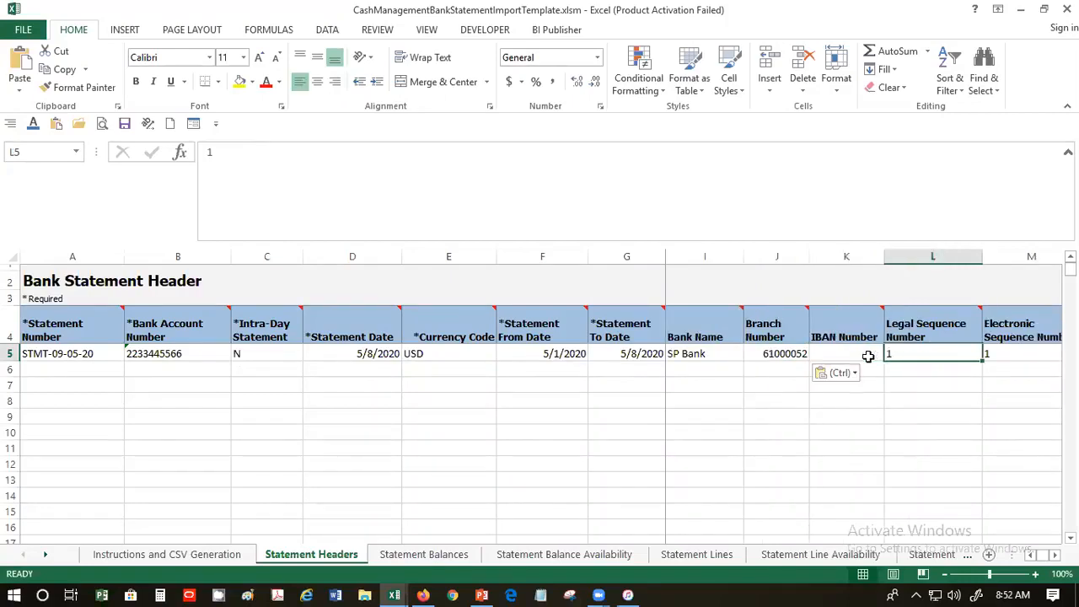
left_click(1054, 554)
left_click(1054, 555)
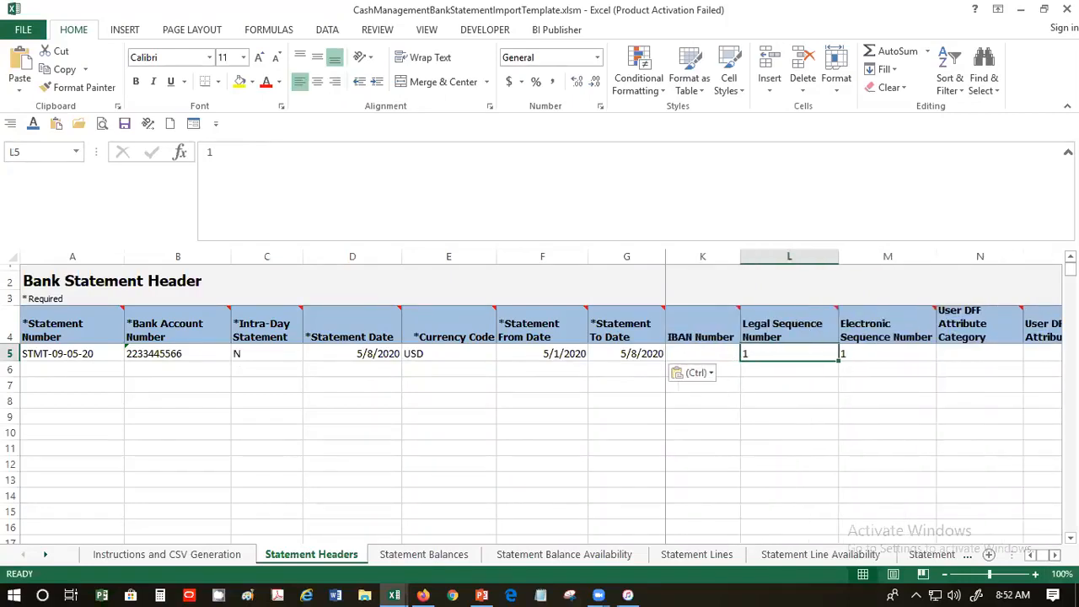
left_click(1054, 554)
left_click(1055, 555)
left_click(1054, 554)
left_click(1054, 555)
left_click(1054, 555)
left_click(1054, 554)
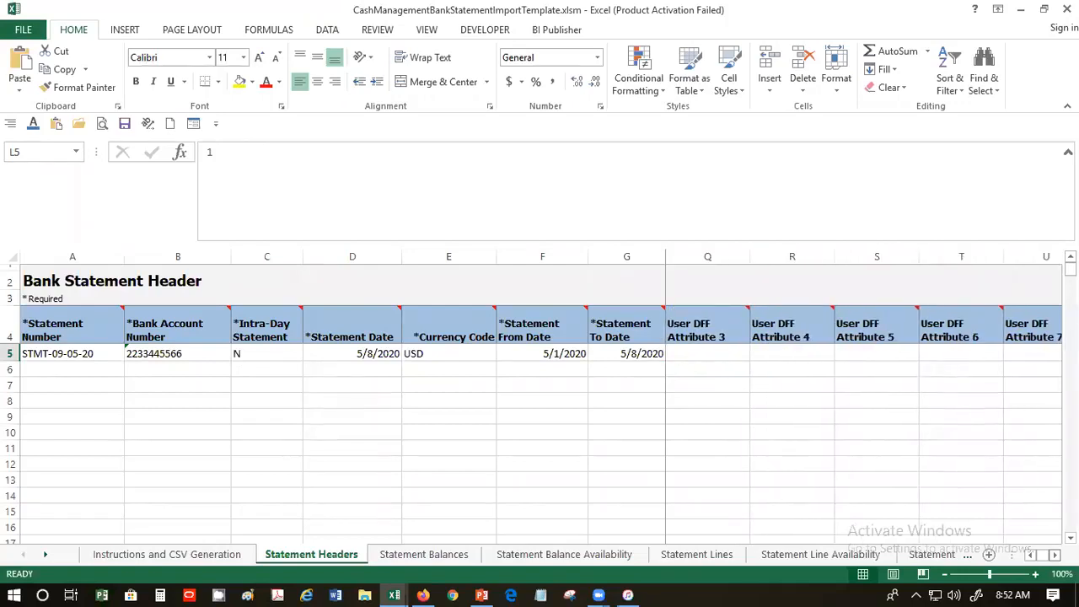
Copy the Bank Account Number from row 5 of Statement Headers and paste it over the one in row 5 of Statement Balances
left_click(406, 553)
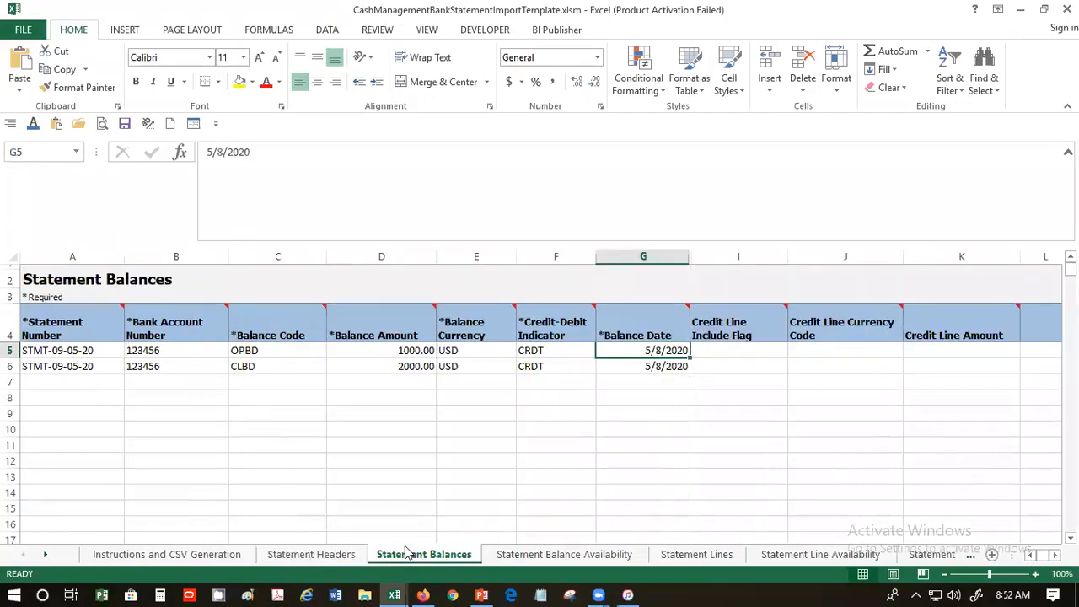
left_click(170, 351)
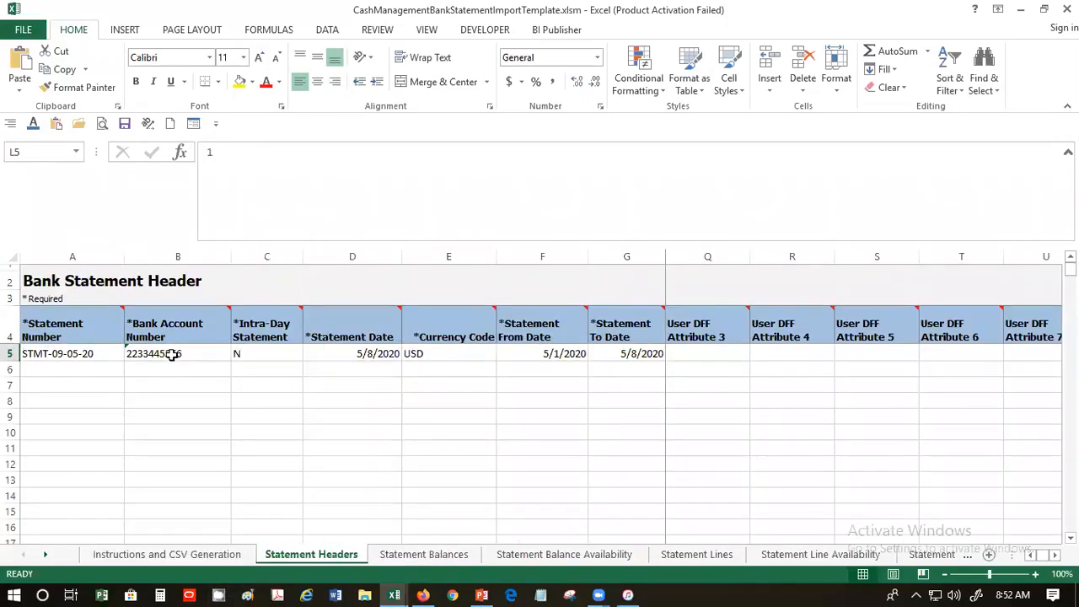
left_click(172, 354)
double_click(219, 152)
left_click(52, 73)
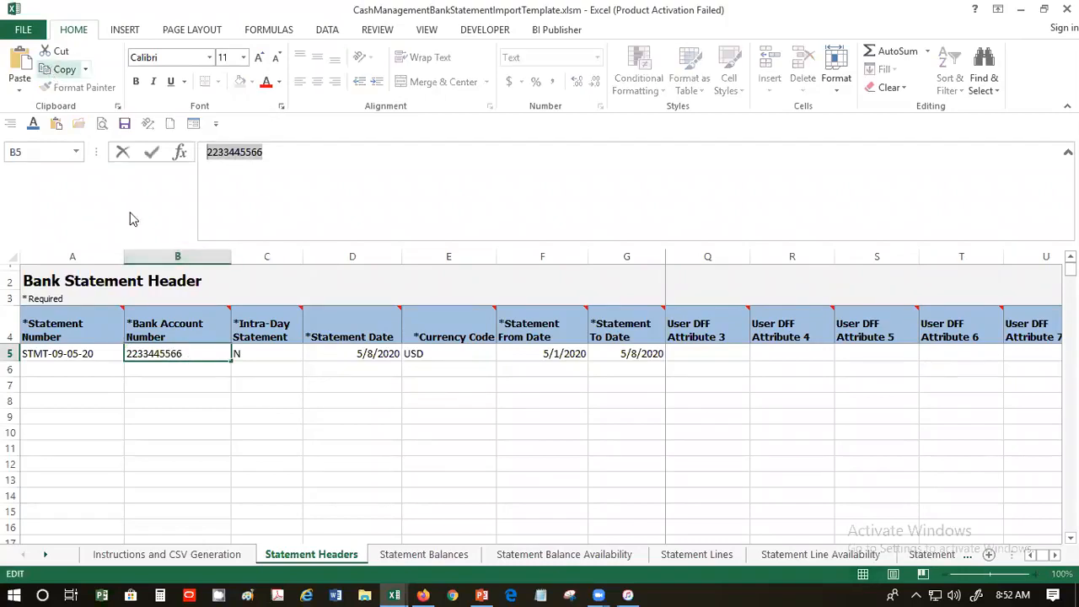
key("Escape")
left_click(449, 563)
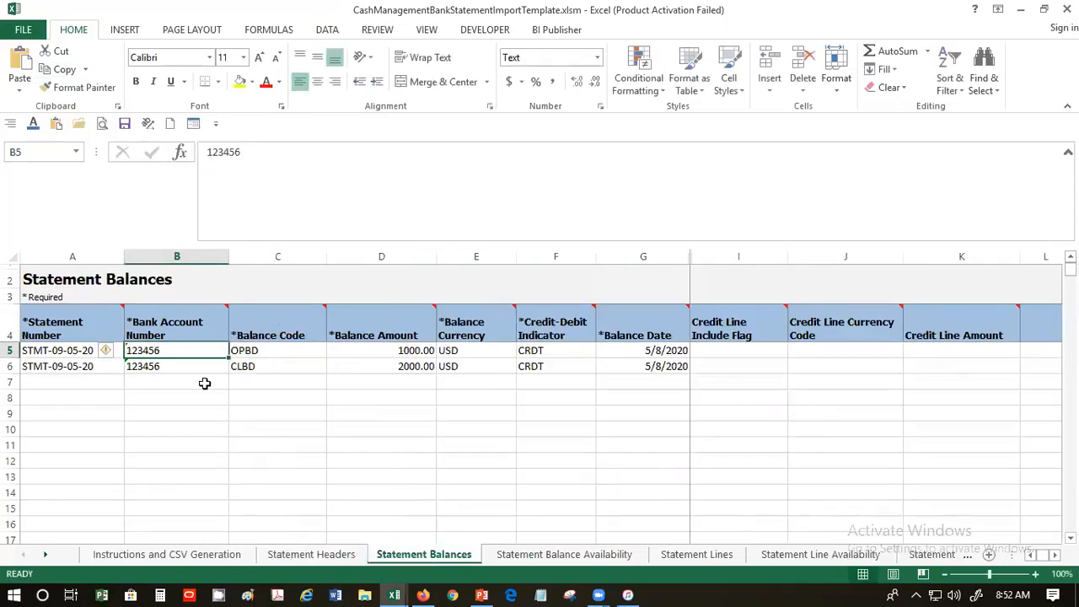
left_click(20, 62)
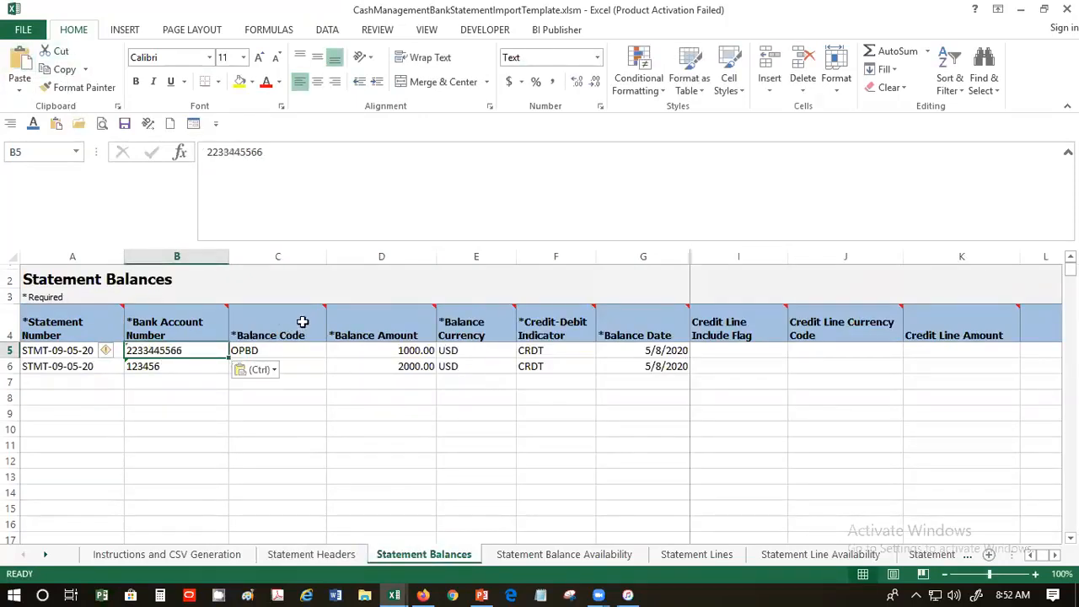
Fill the Bank Account Number in Statement Balances down from row 5 to row 6 and check the row 5 balance amount and date
left_click_drag(180, 352, 181, 363)
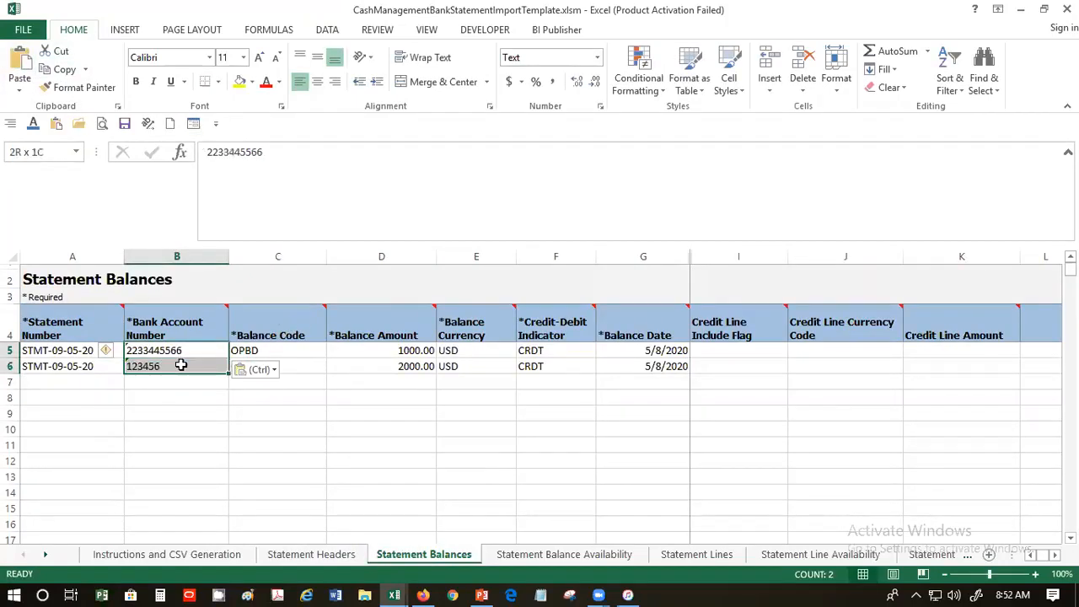
key("ctrl+d")
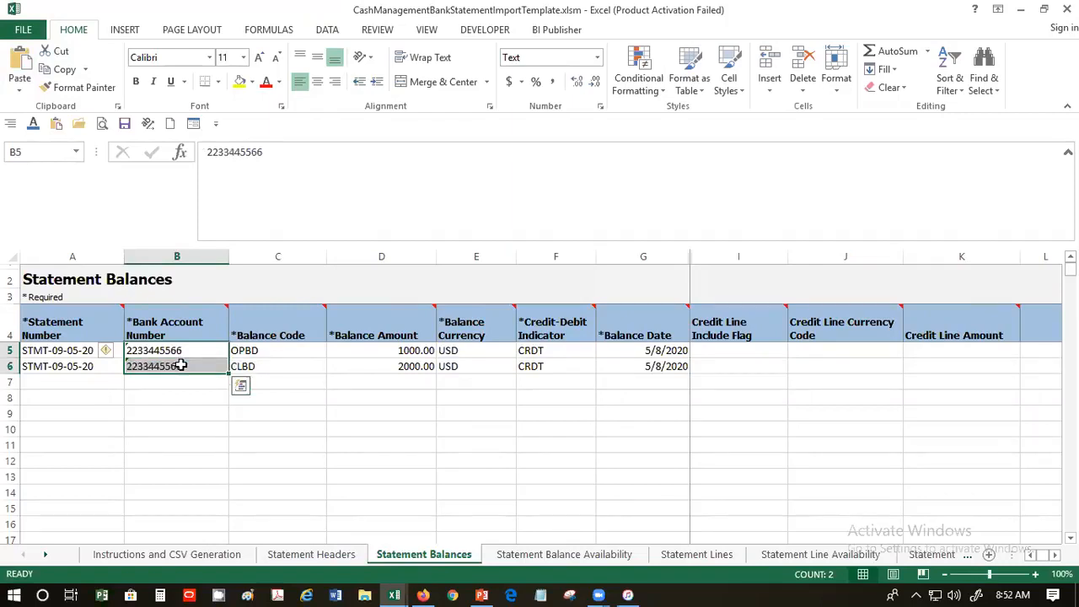
left_click(376, 354)
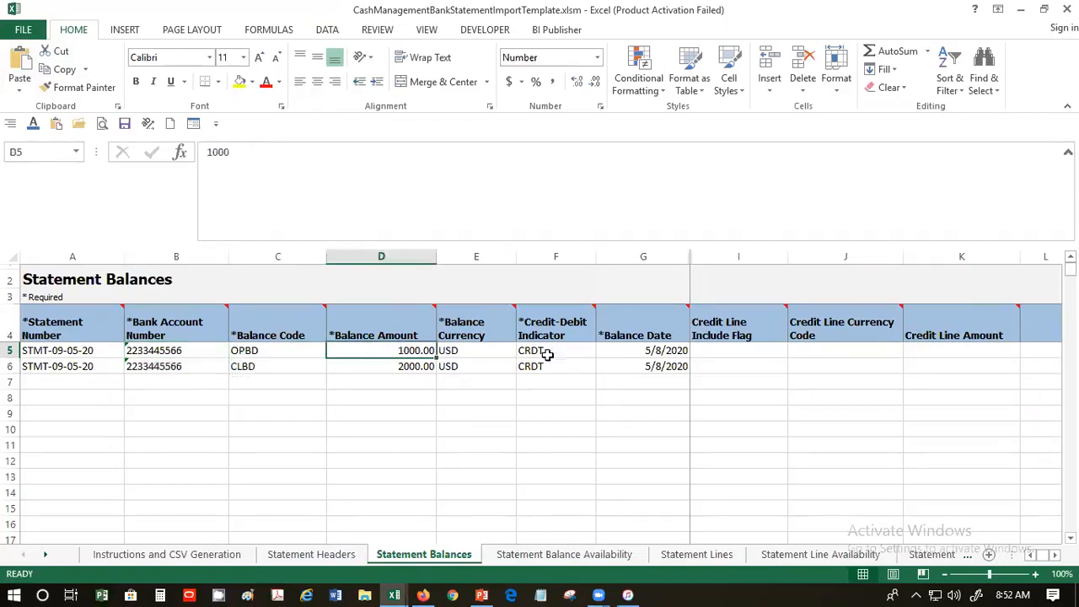
left_click(618, 348)
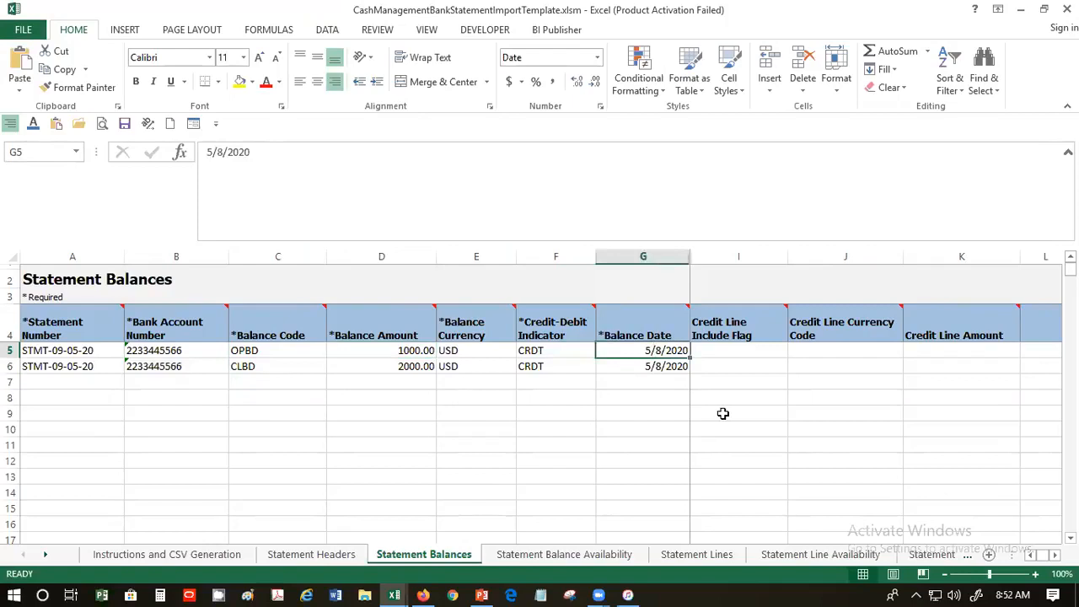
key("Right")
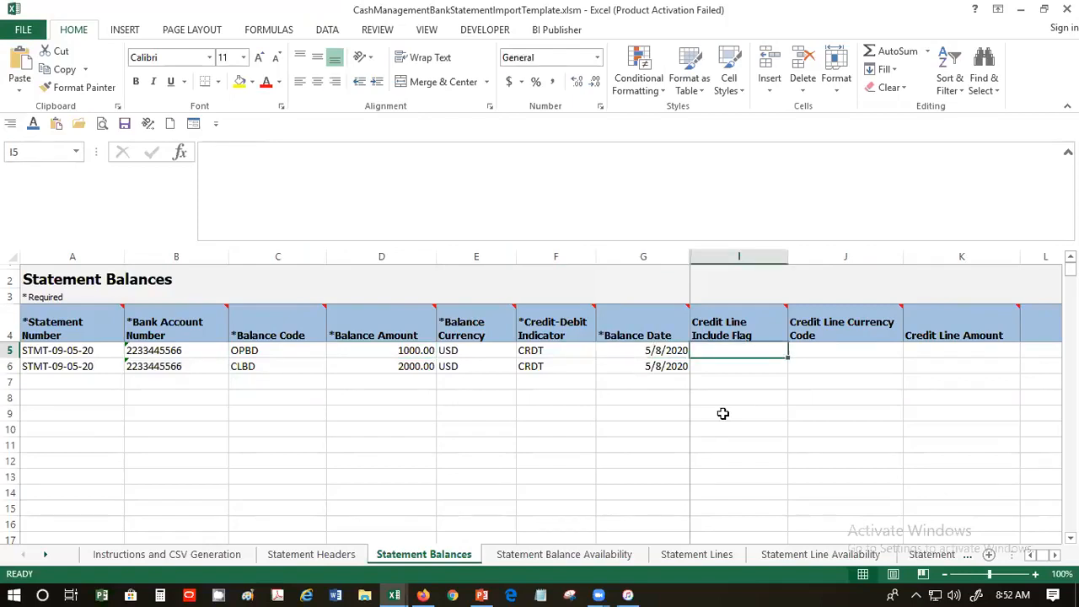
Paste the copied account number into row 5 of Statement Balance Availability and fill it down through row 8
left_click(556, 555)
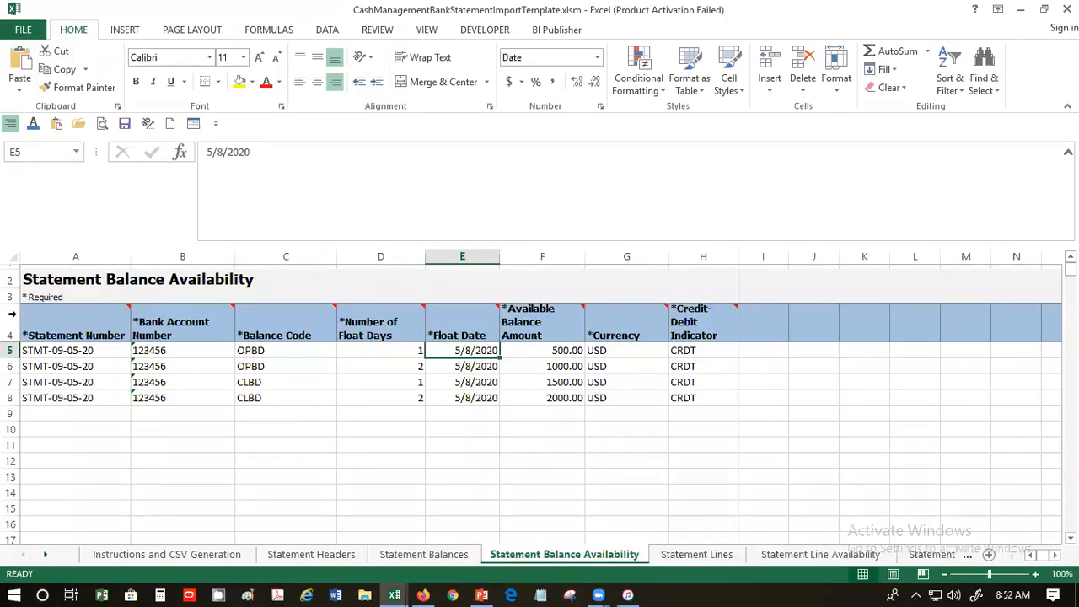
left_click(440, 554)
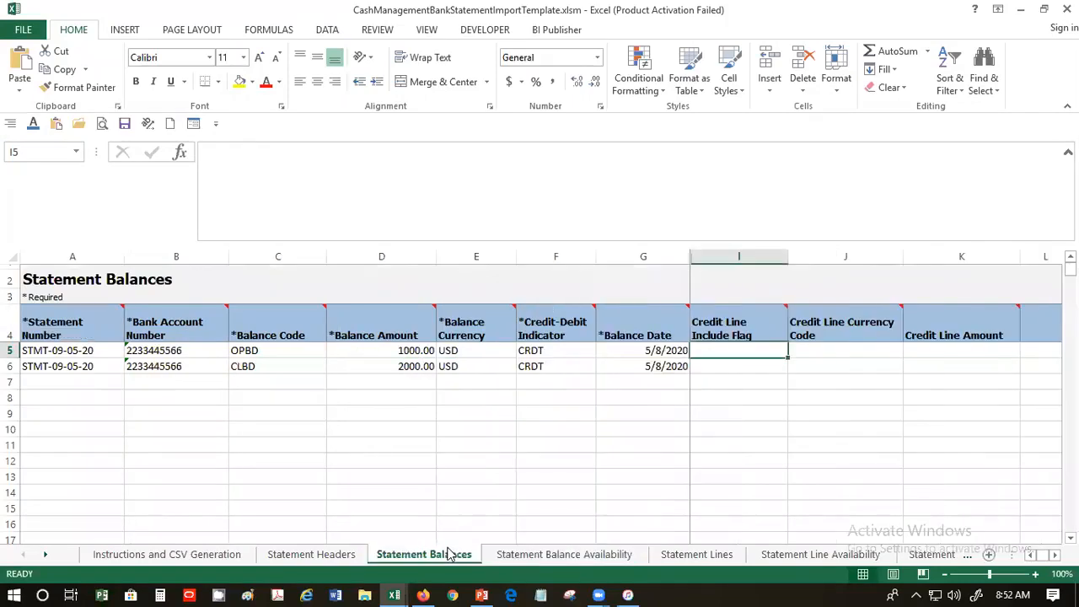
left_click(538, 553)
left_click_drag(180, 353, 184, 393)
key("ctrl+v")
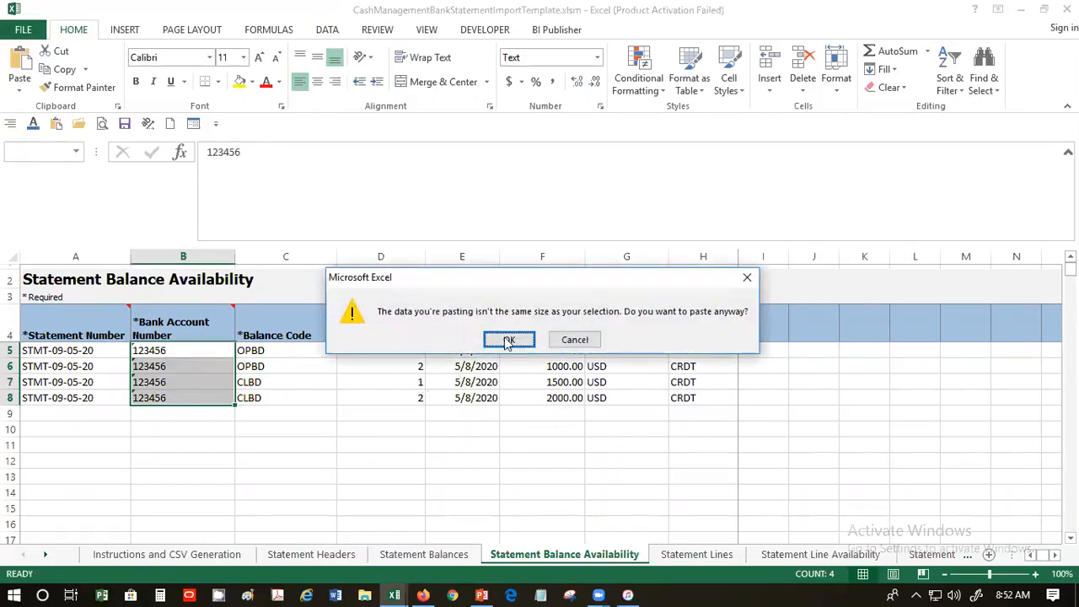
left_click(508, 341)
left_click_drag(193, 353, 193, 402)
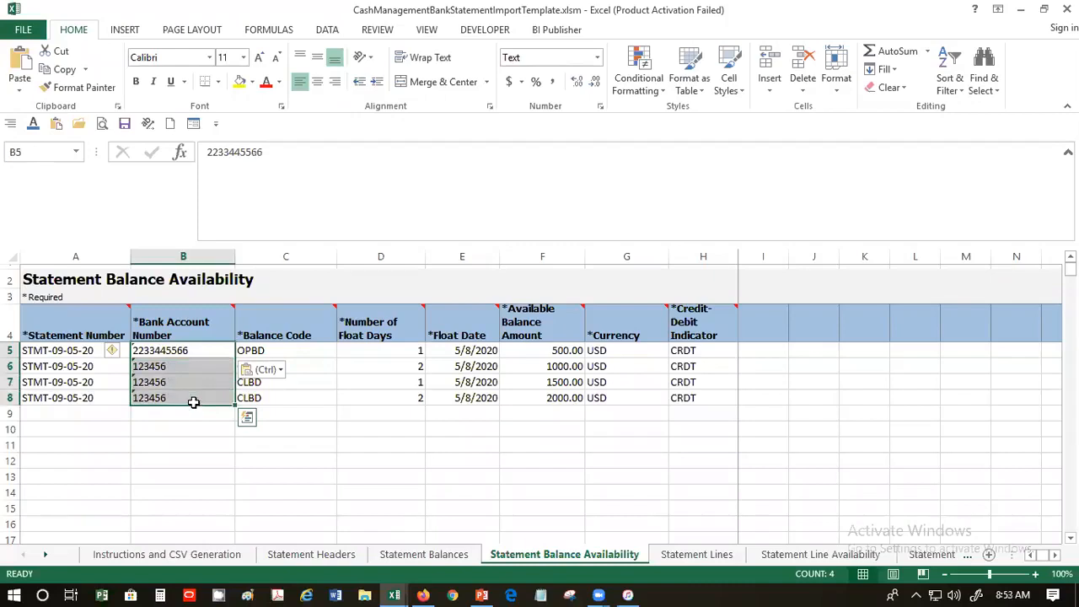
key("ctrl+d")
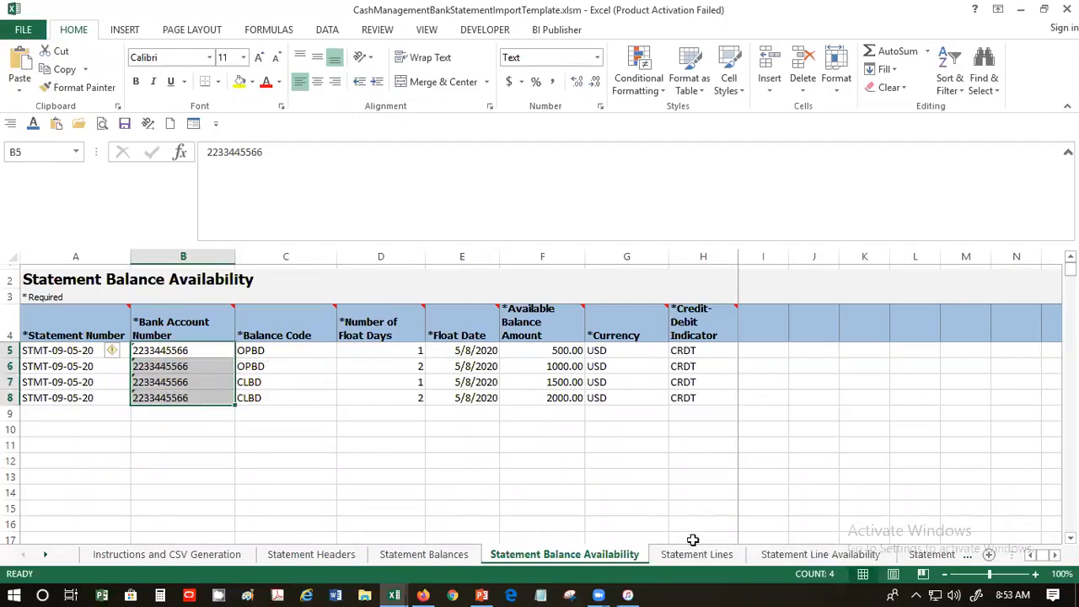
Paste the copied account number over the Bank Account Number in rows 5 and 6 of Statement Lines
left_click(697, 554)
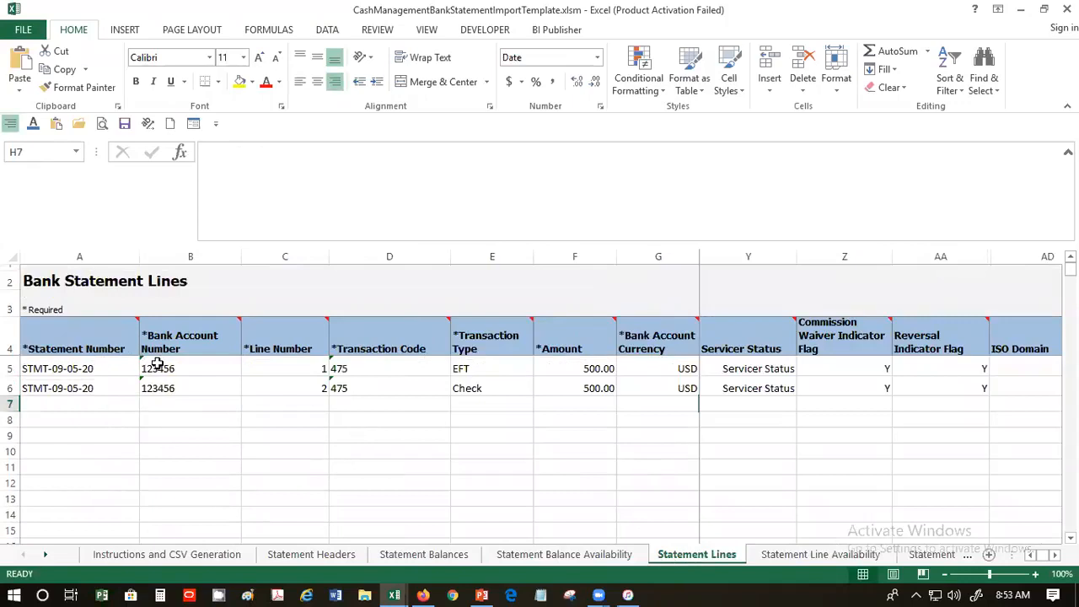
left_click(160, 364)
key("ctrl+v")
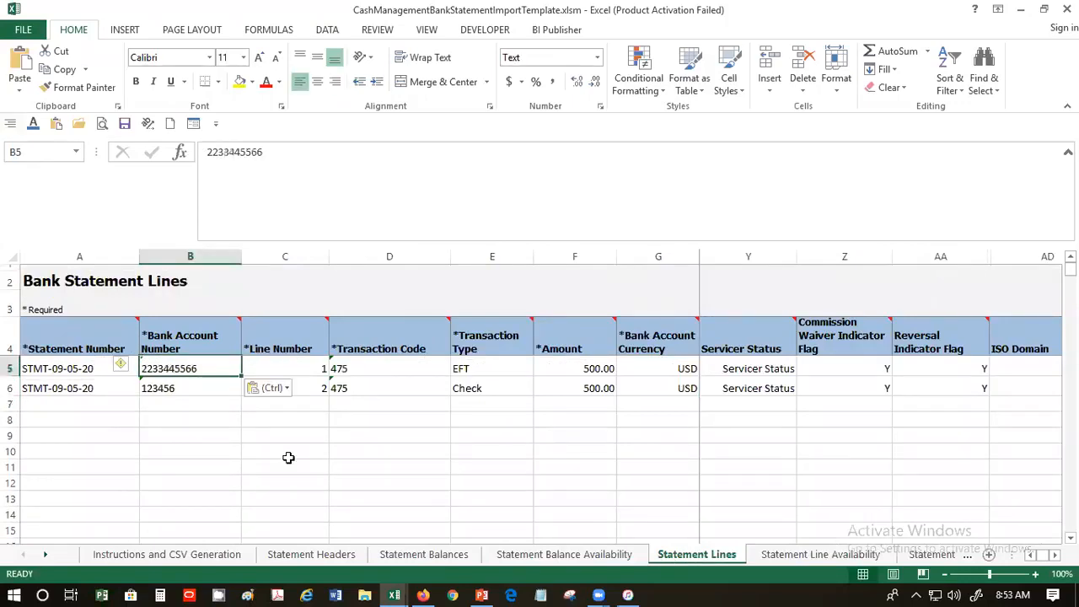
key("Down")
key("ctrl+v")
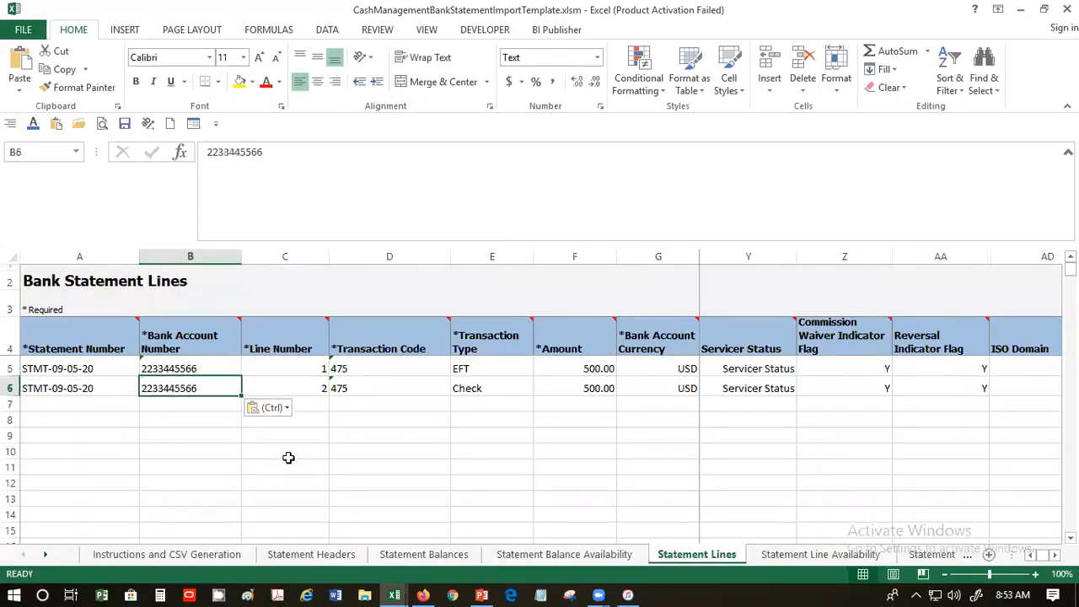
left_click(530, 378)
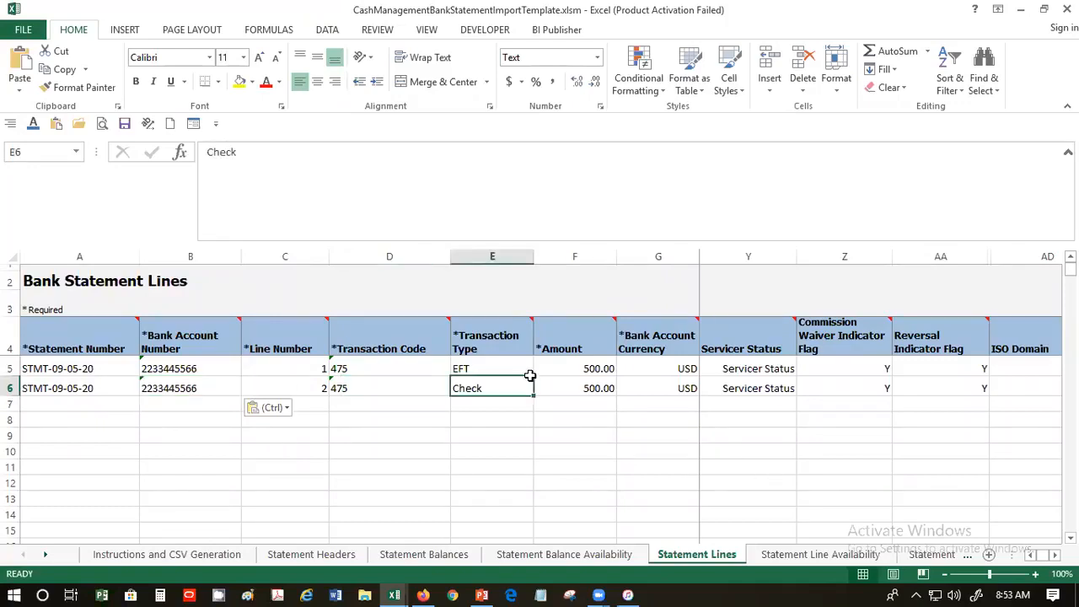
Replace the Bank Account Number in rows 5 to 8 of Statement Line Availability with the copied account number
left_click(804, 553)
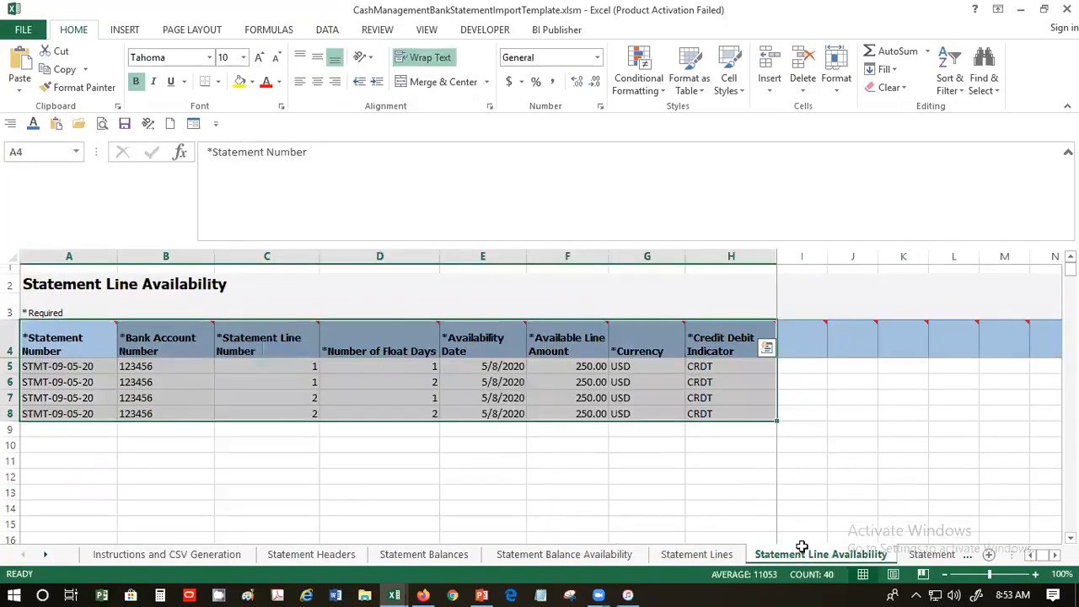
left_click(184, 366)
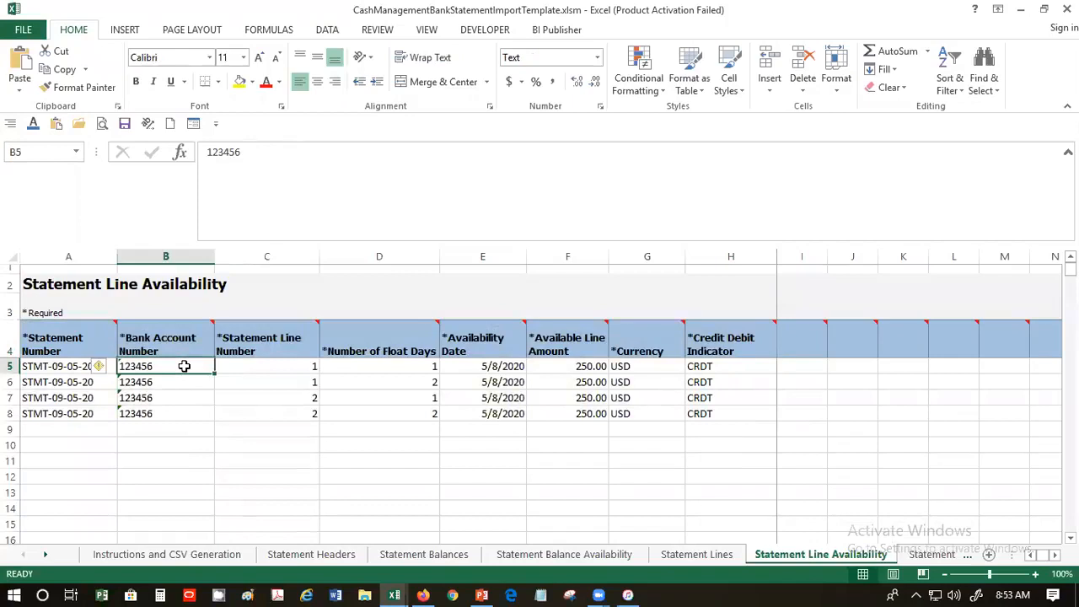
key("ctrl+v")
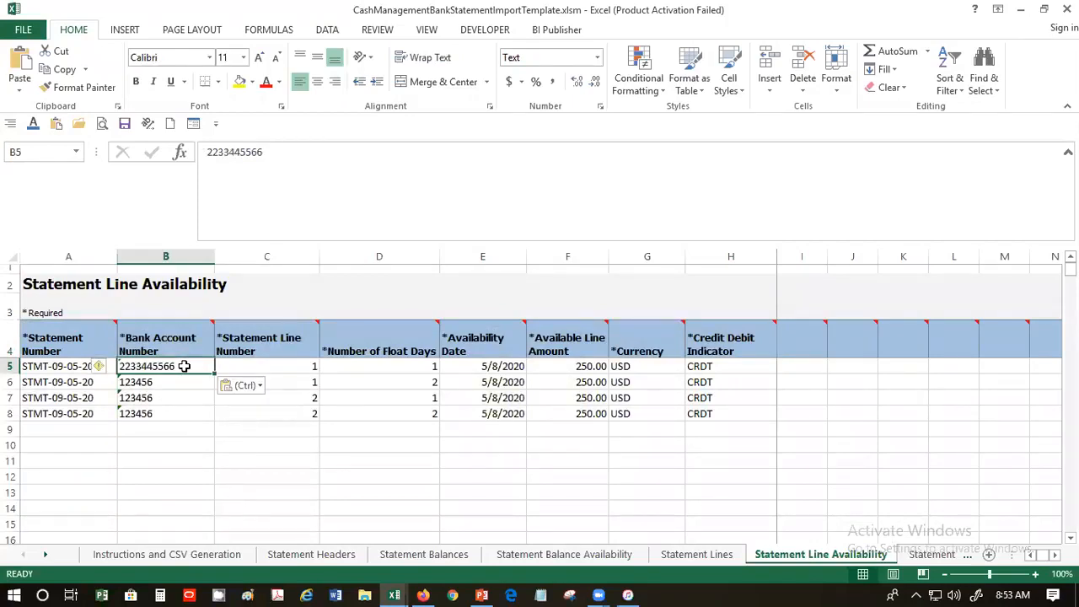
key("shift+Down")
key("shift+Down")
key("shift+Down")
key("ctrl+d")
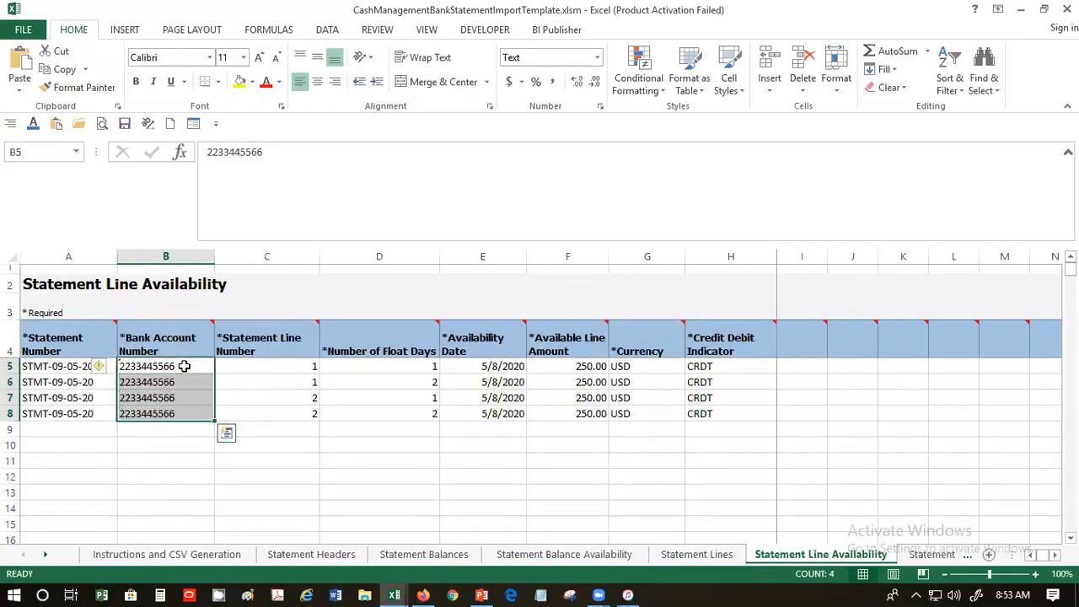
left_click(253, 397)
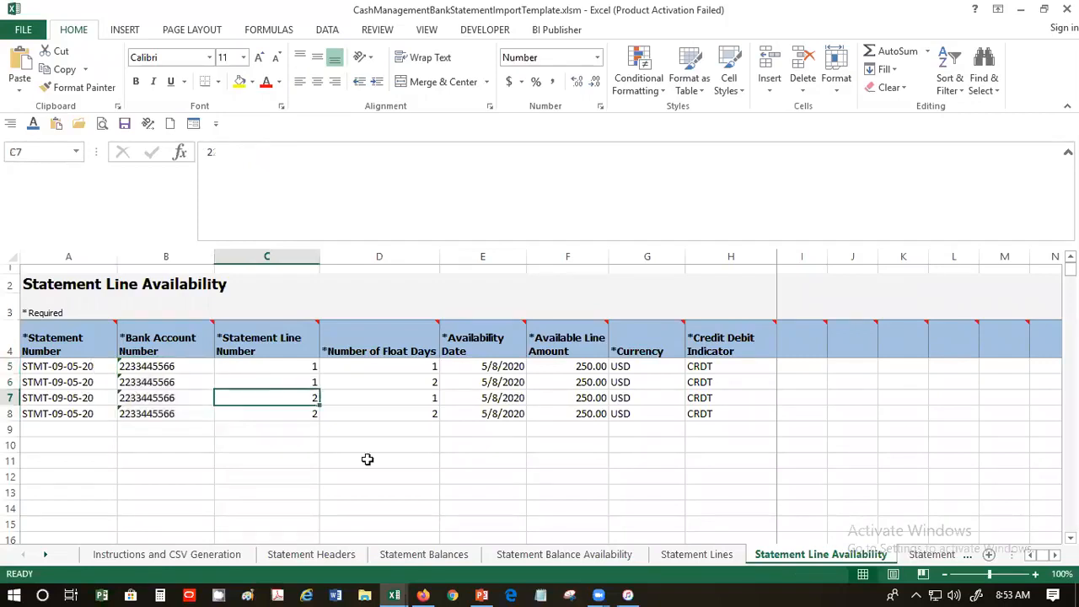
Replace the Bank Account Number in rows 5 to 8 of Statement Line Charges with the copied account number
left_click(916, 563)
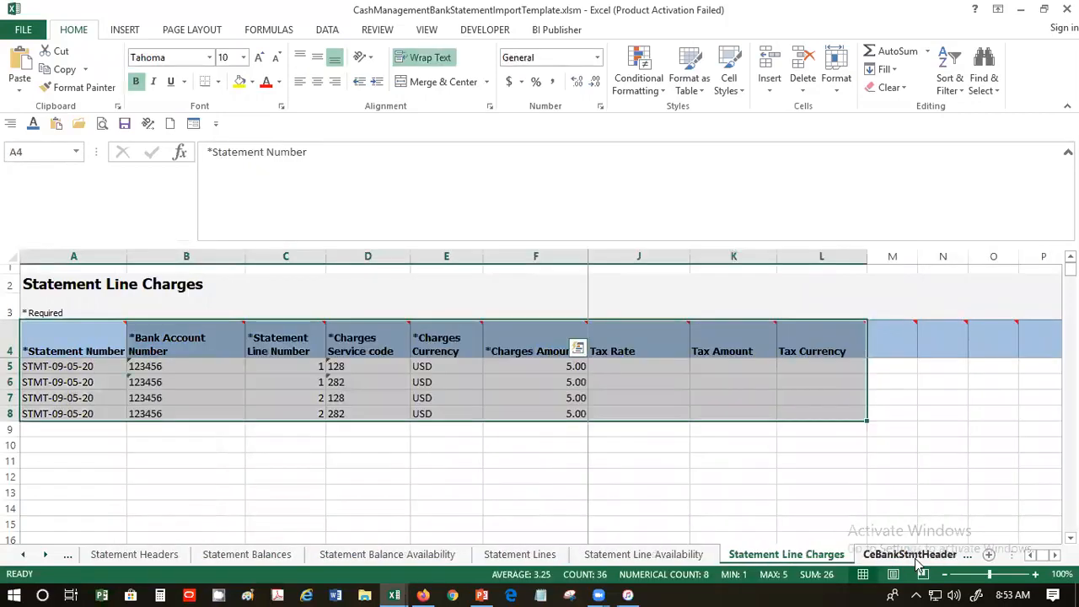
left_click(219, 369)
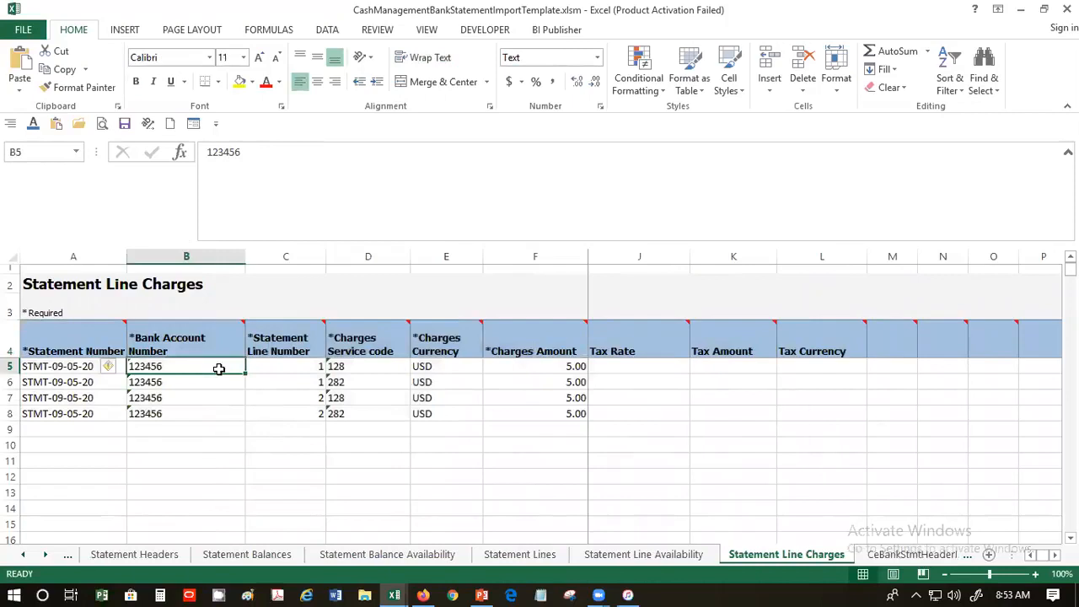
key("ctrl+v")
key("shift+Down")
key("shift+Down")
key("shift+Down")
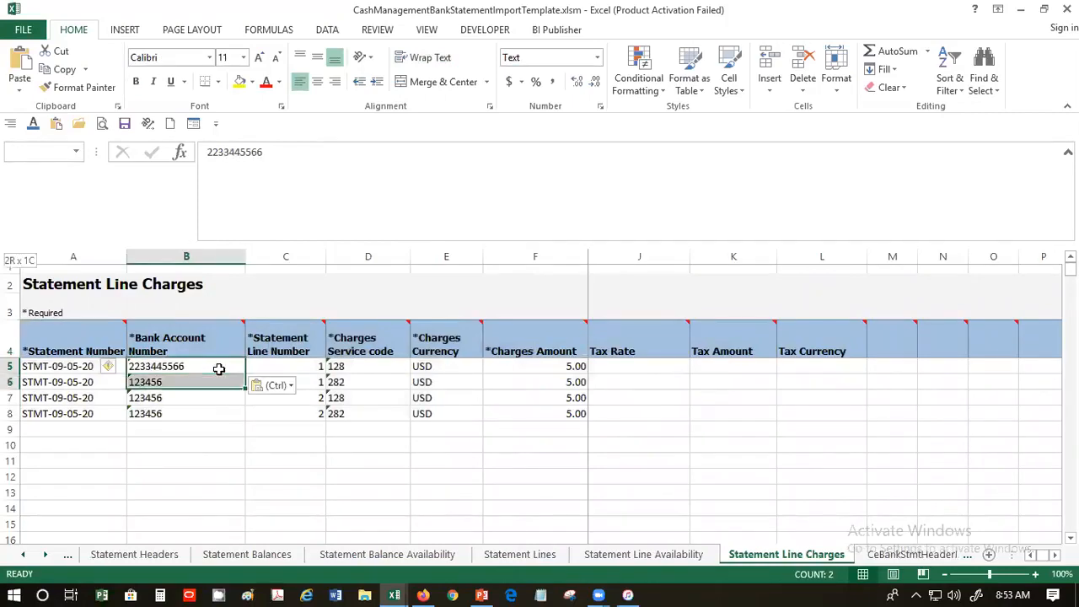
key("ctrl+d")
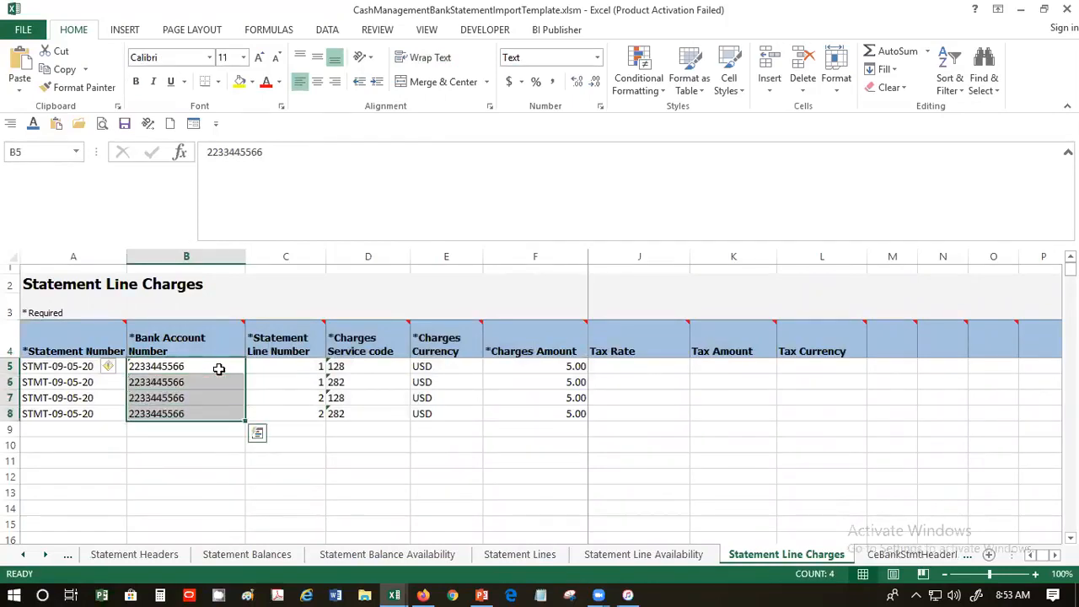
Examine the CeBankStmtHeaderInterface and CeBankStmtBalanceInterface sheets, and recheck row 5 of Statement Headers
left_click(897, 558)
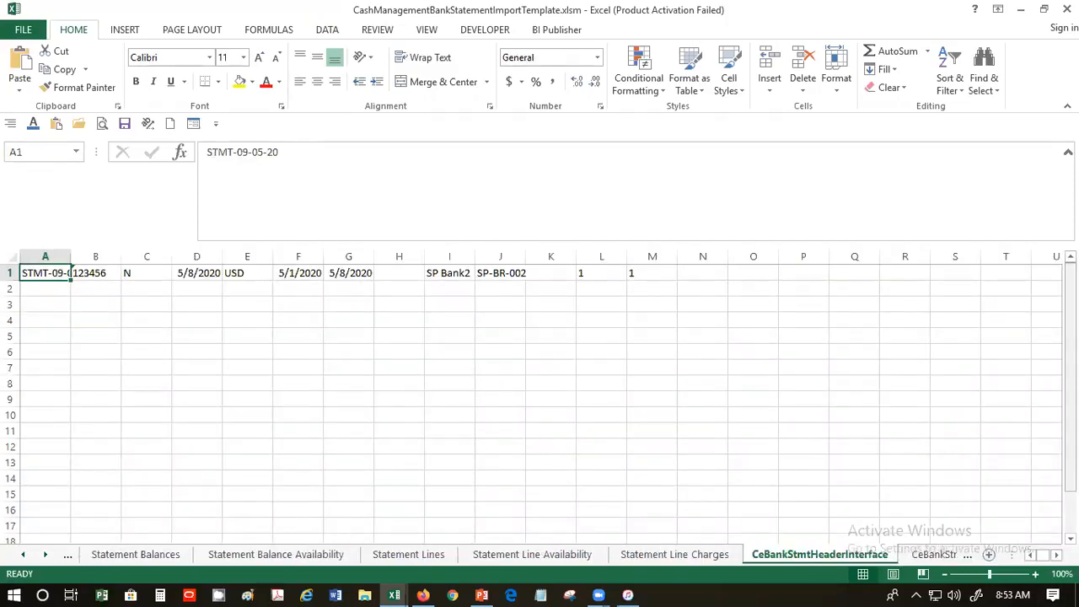
left_click(925, 558)
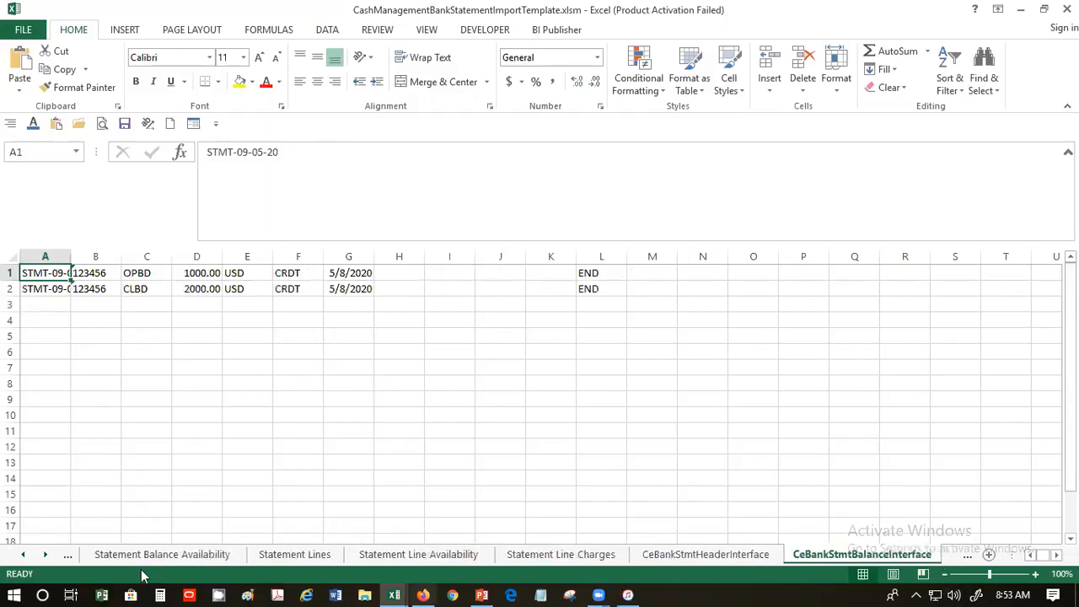
left_click(21, 554)
left_click(21, 558)
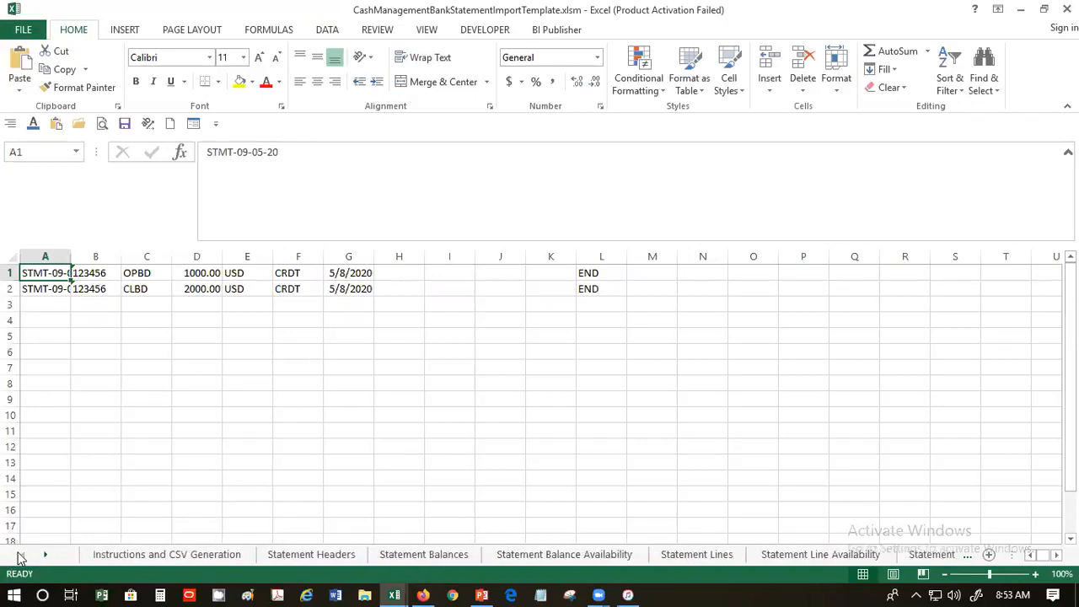
left_click(202, 370)
left_click(308, 556)
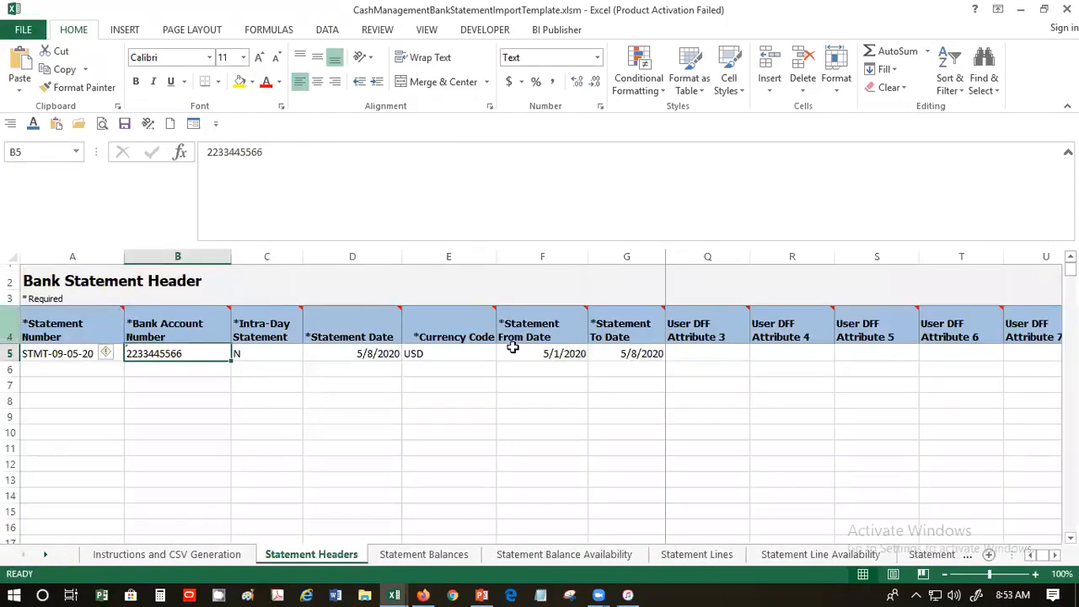
Try to generate the CSV file from the Instructions and CSV Generation sheet
left_click(173, 556)
scroll(139, 451, "down", 5)
scroll(138, 451, "up", 10)
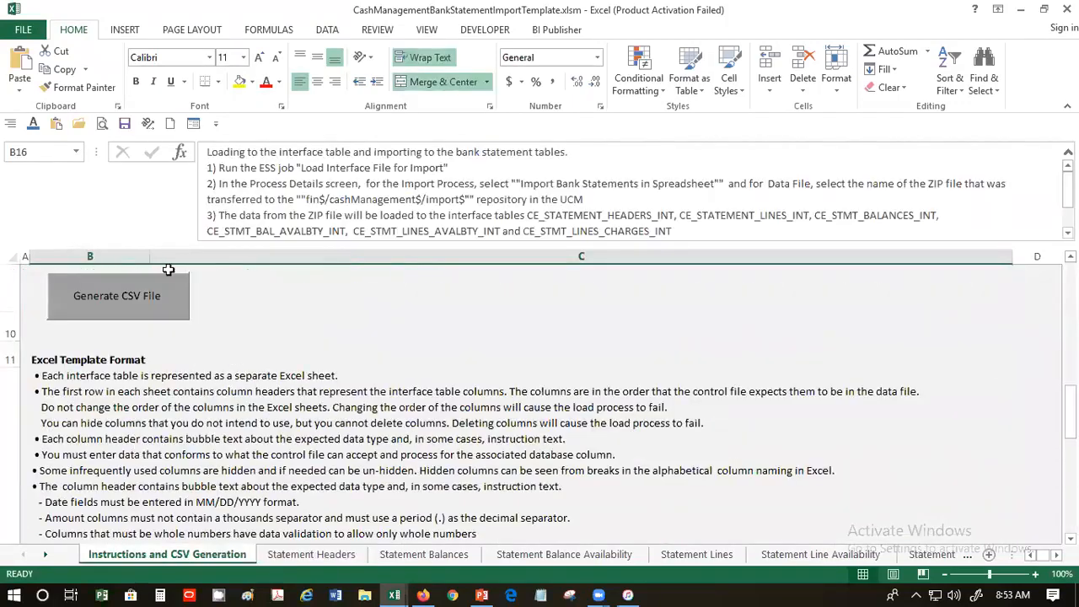
scroll(132, 472, "down", 1)
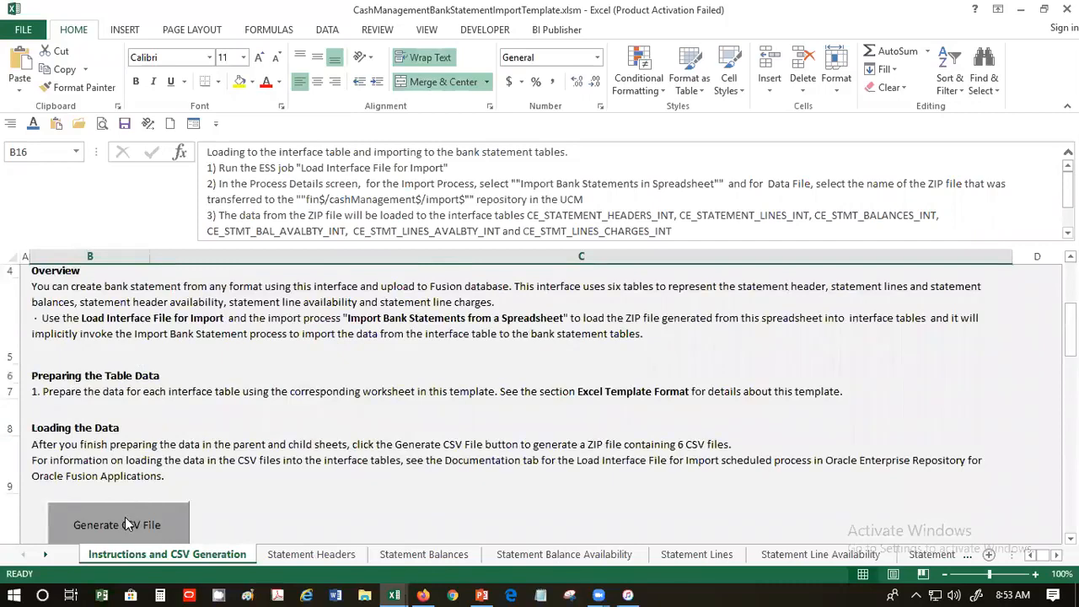
left_click(125, 517)
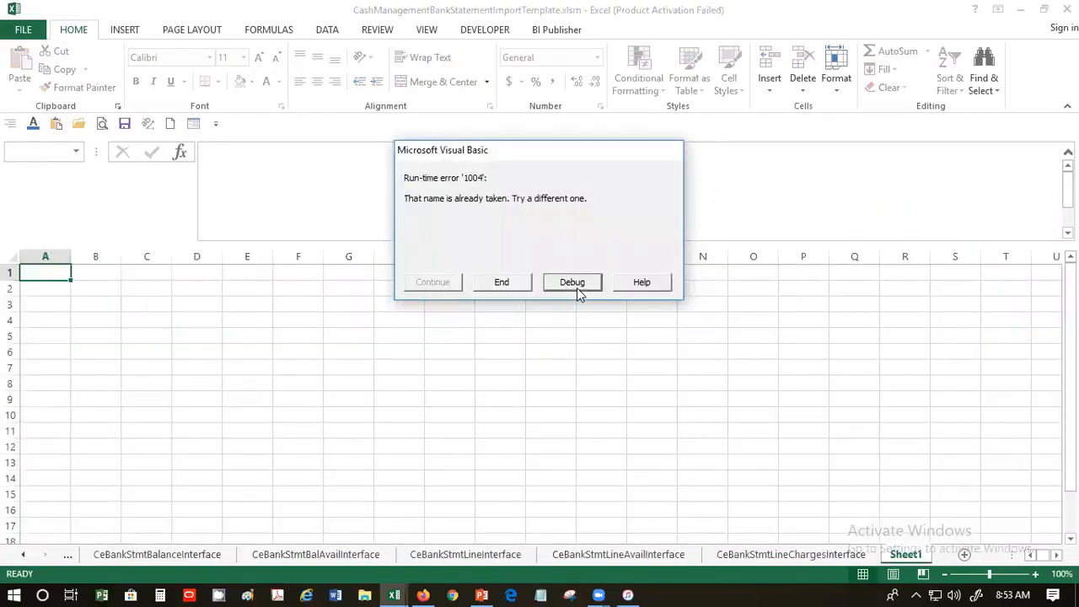
End the failed macro run and open the Statement Headers sheet
left_click(504, 283)
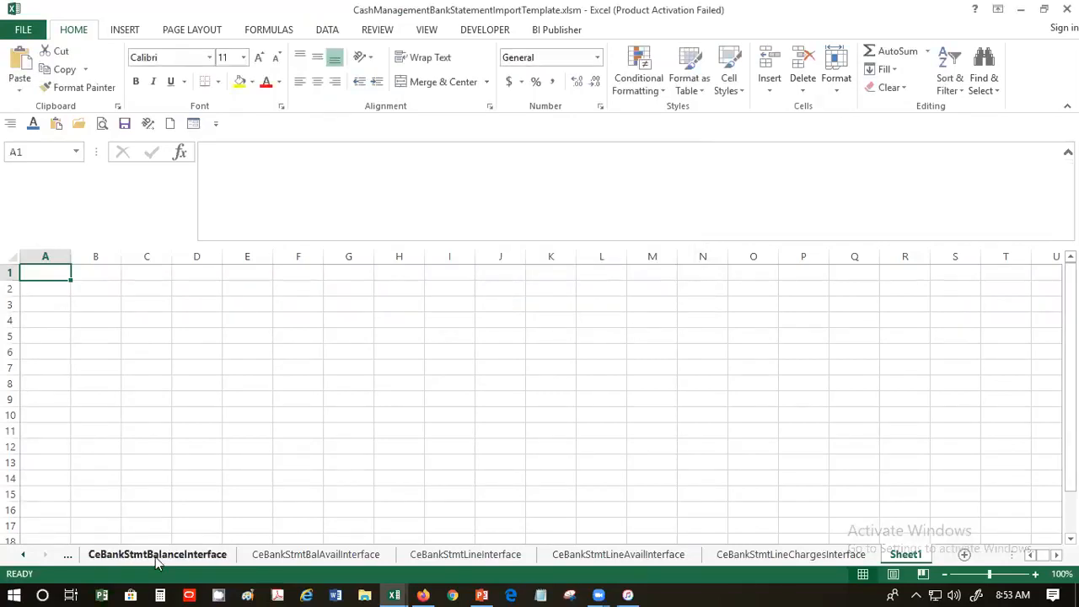
left_click(23, 555)
left_click(23, 555)
left_click(23, 555)
left_click(23, 555)
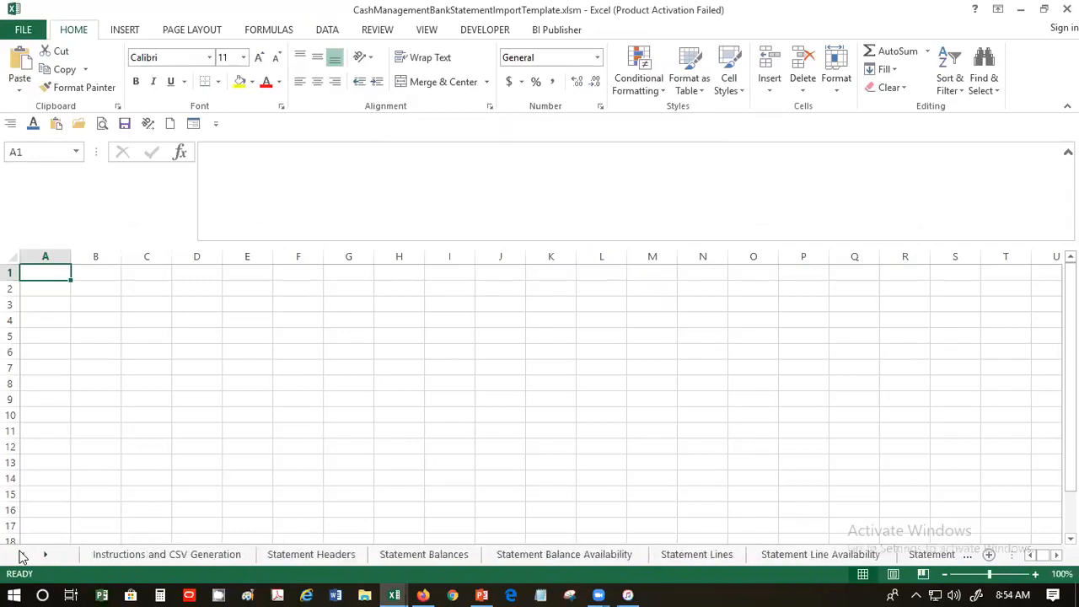
left_click(331, 554)
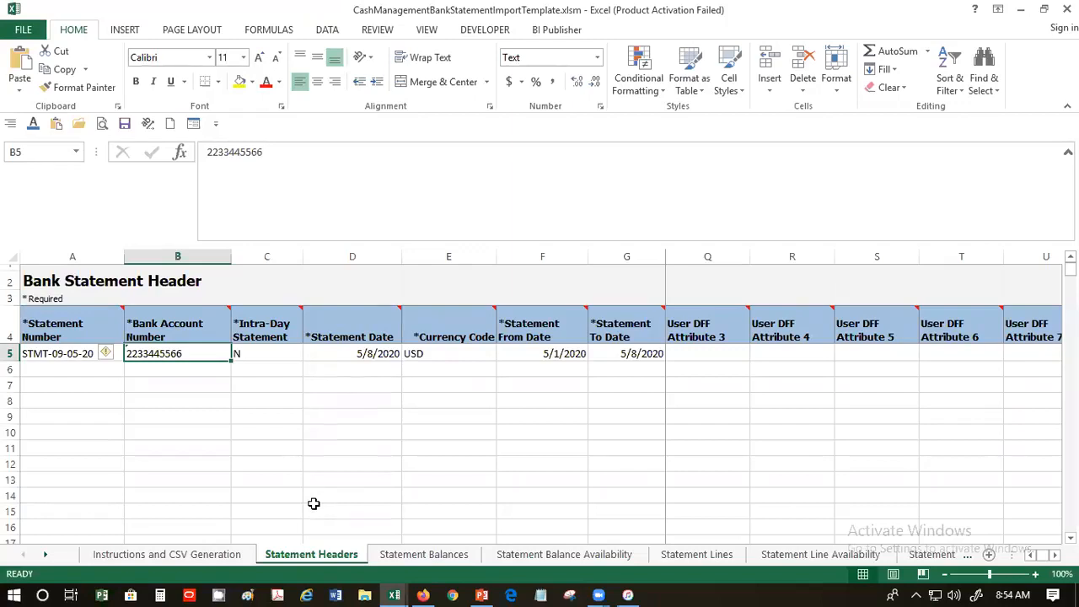
Set the Statement Number in row 5 of Statement Headers to STMT-09-05-31
left_click(47, 352)
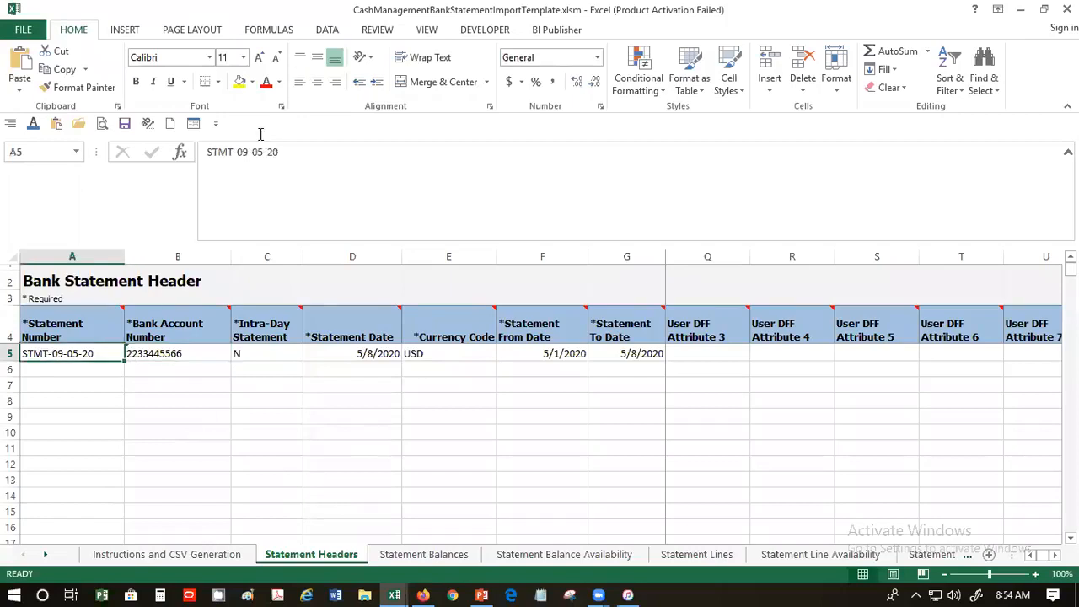
left_click_drag(266, 152, 291, 155)
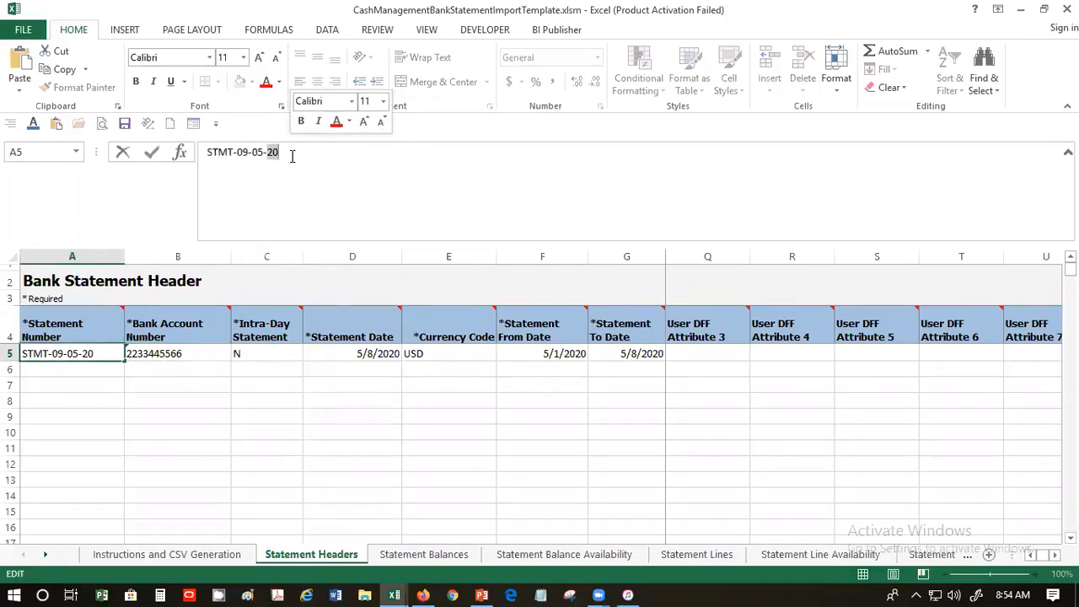
type("31")
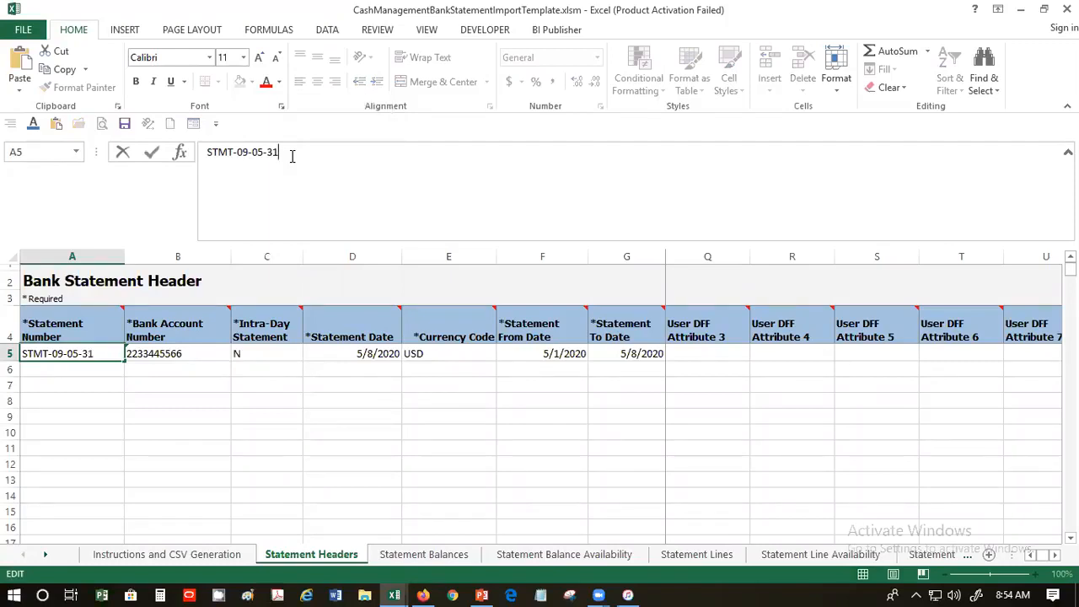
key("Return")
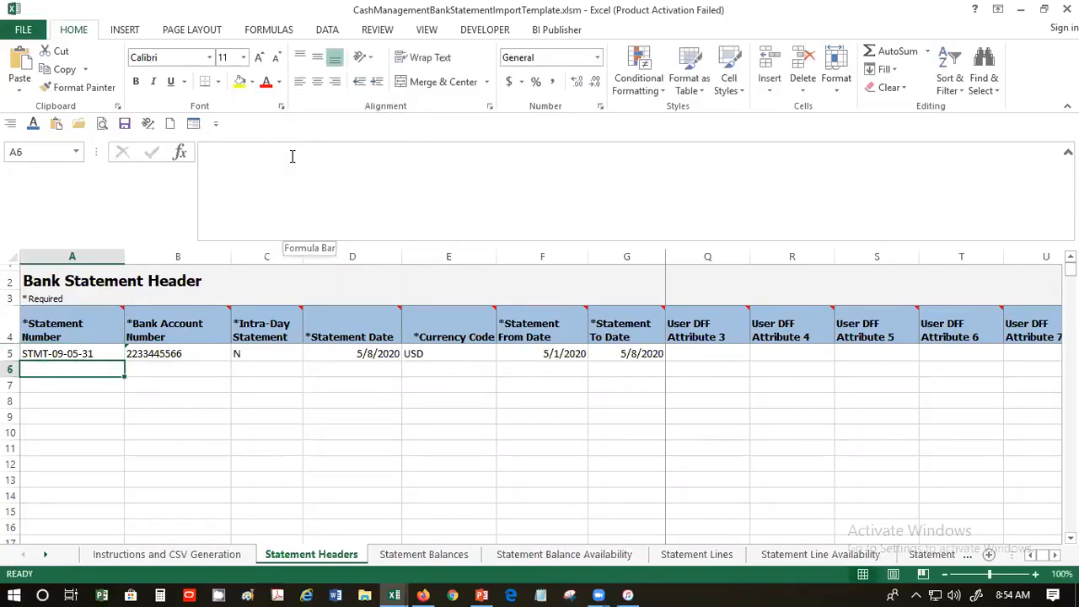
Undo the last Statement Number change in row 5 of Statement Headers
left_click(88, 352)
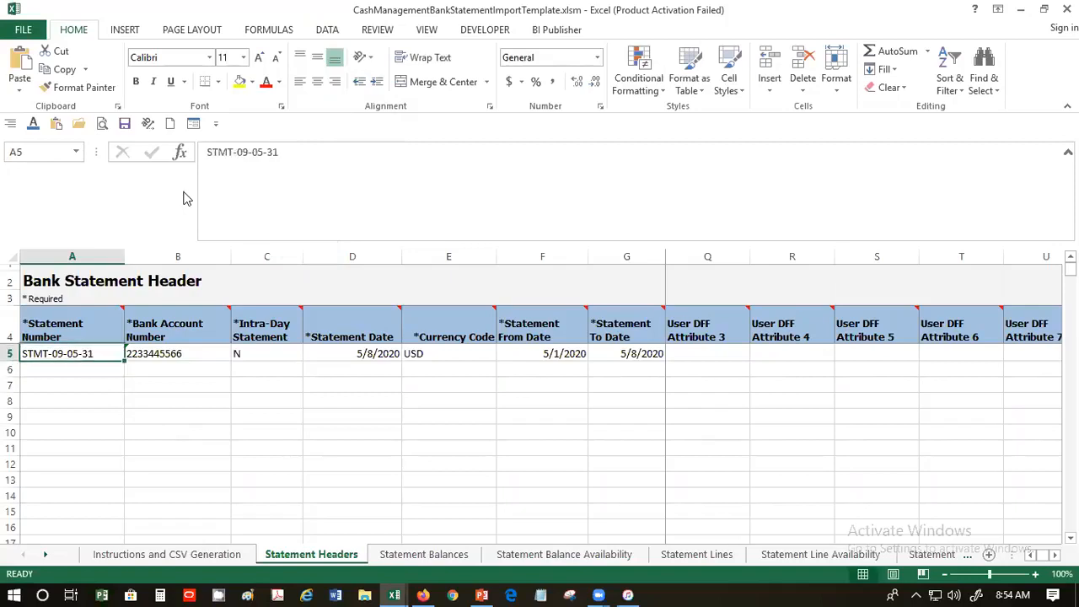
left_click(240, 152)
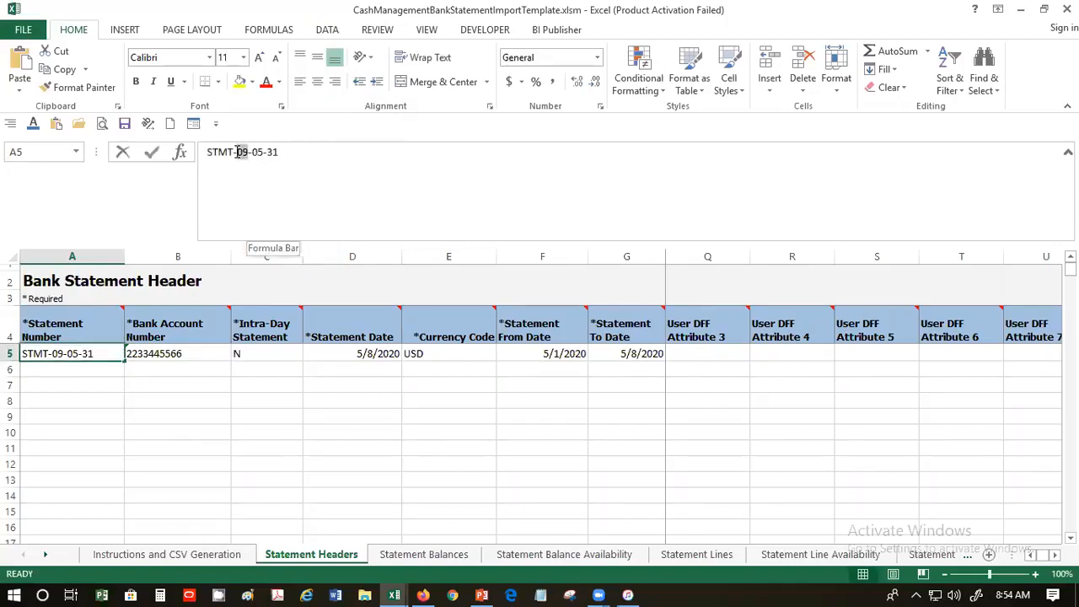
double_click(241, 153)
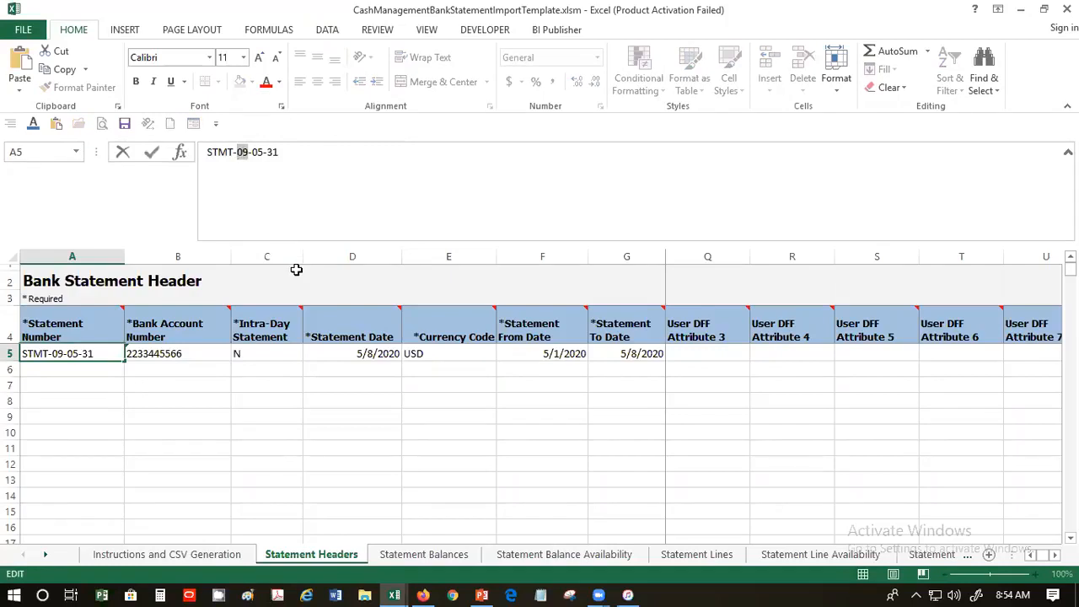
left_click(212, 381)
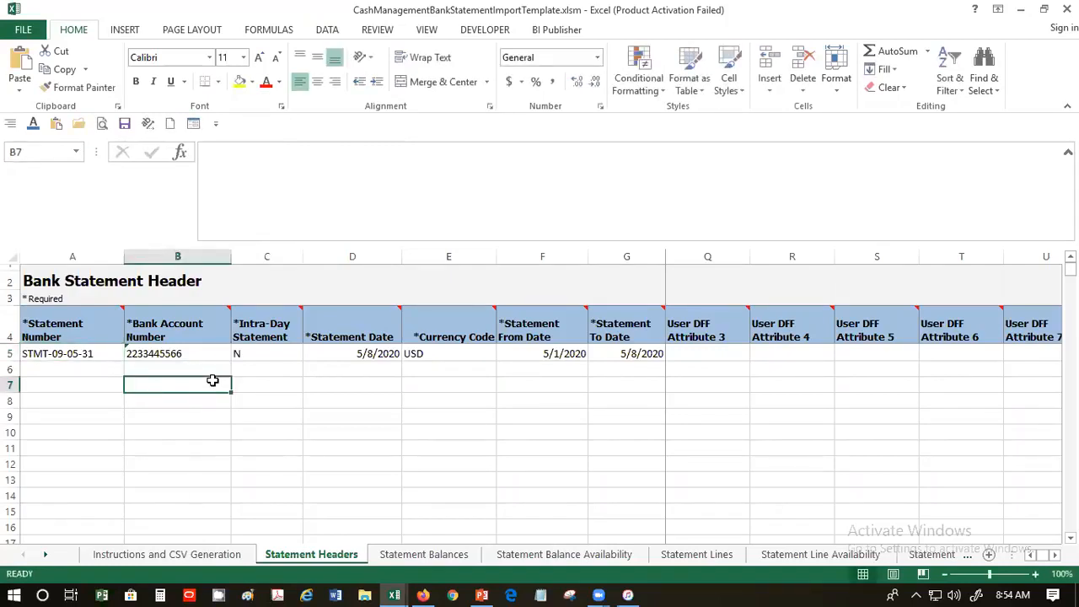
key("Up")
key("Up")
key("Left")
key("ctrl+z")
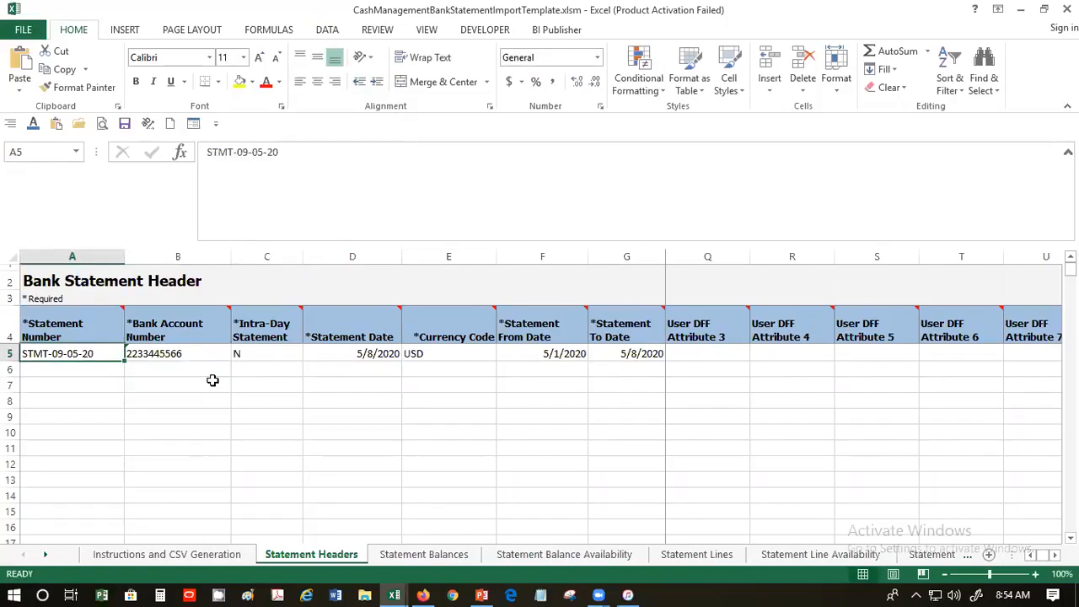
Set the Statement Number in row 5 of Statement Headers to STMT-31-05-20
left_click(240, 154)
left_click_drag(244, 155, 248, 156)
type("31")
key("Return")
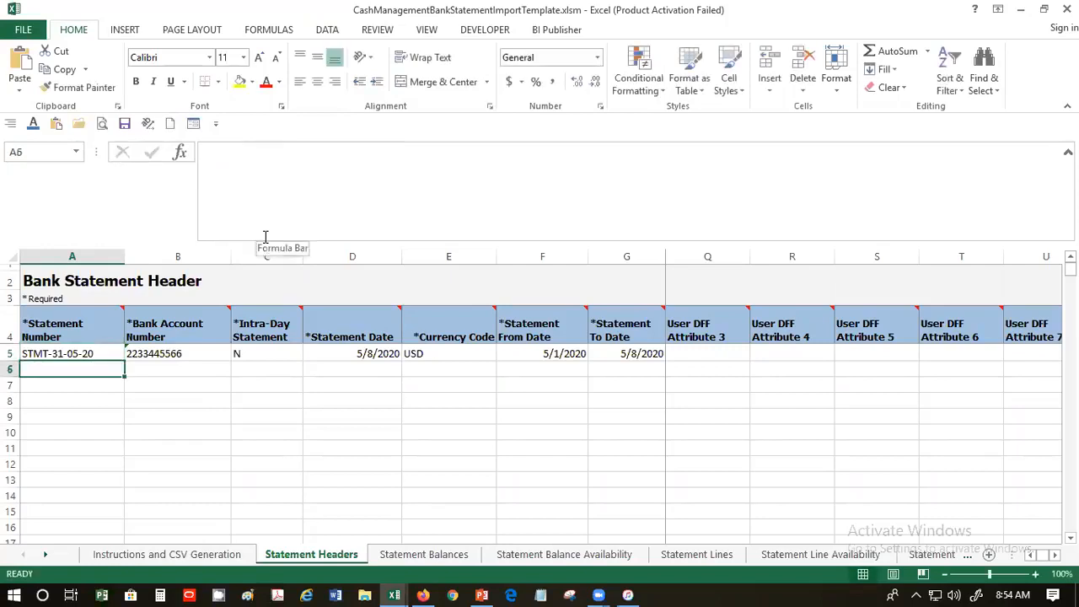
left_click(196, 355)
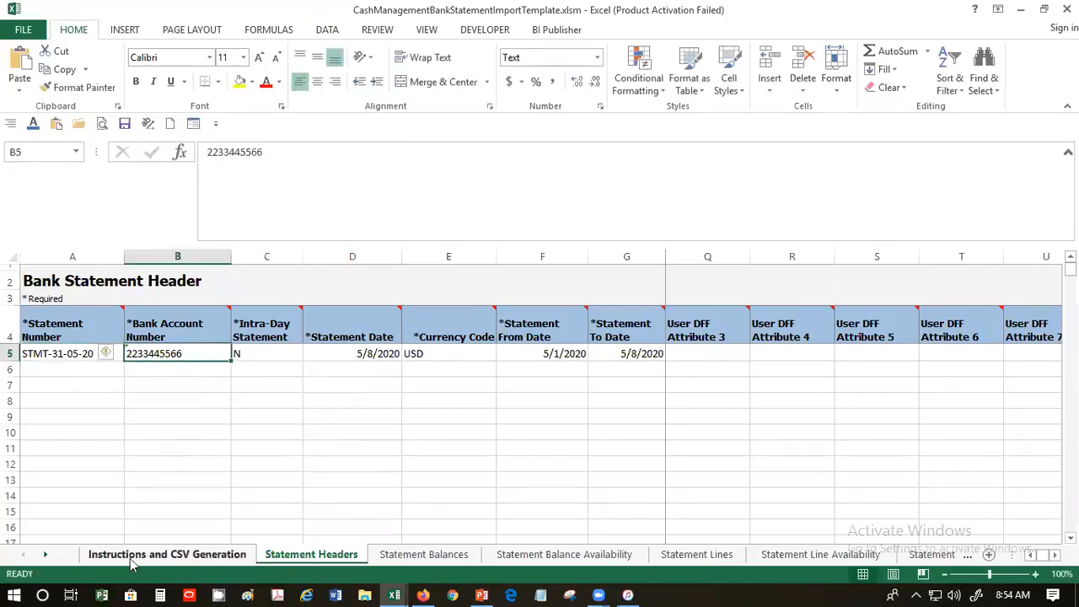
Try again to generate the CSV file from the Instructions and CSV Generation sheet, and end the macro
left_click(131, 559)
left_click(120, 526)
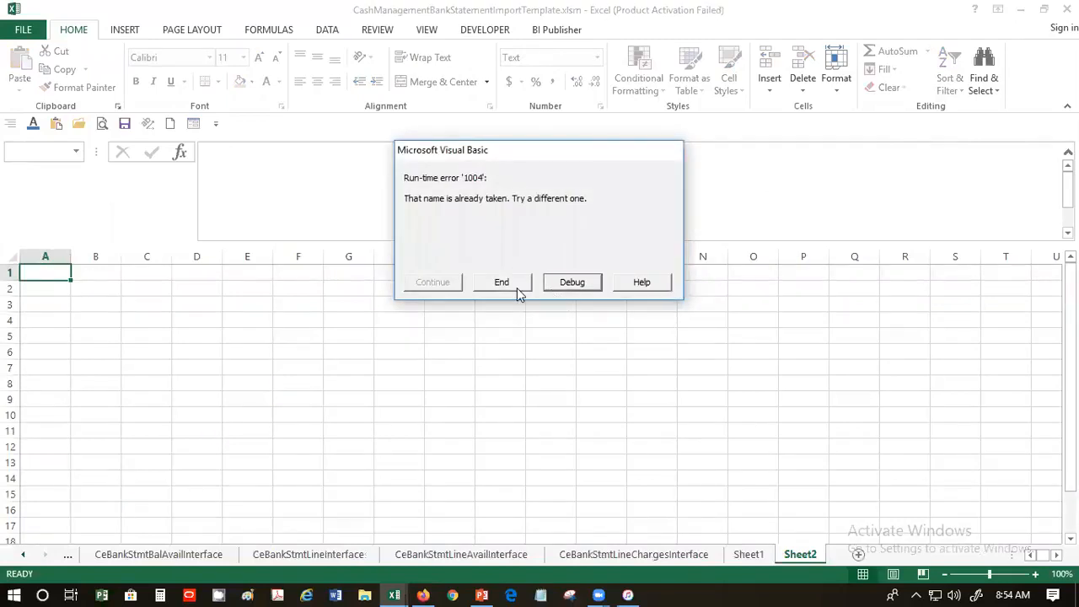
left_click(516, 287)
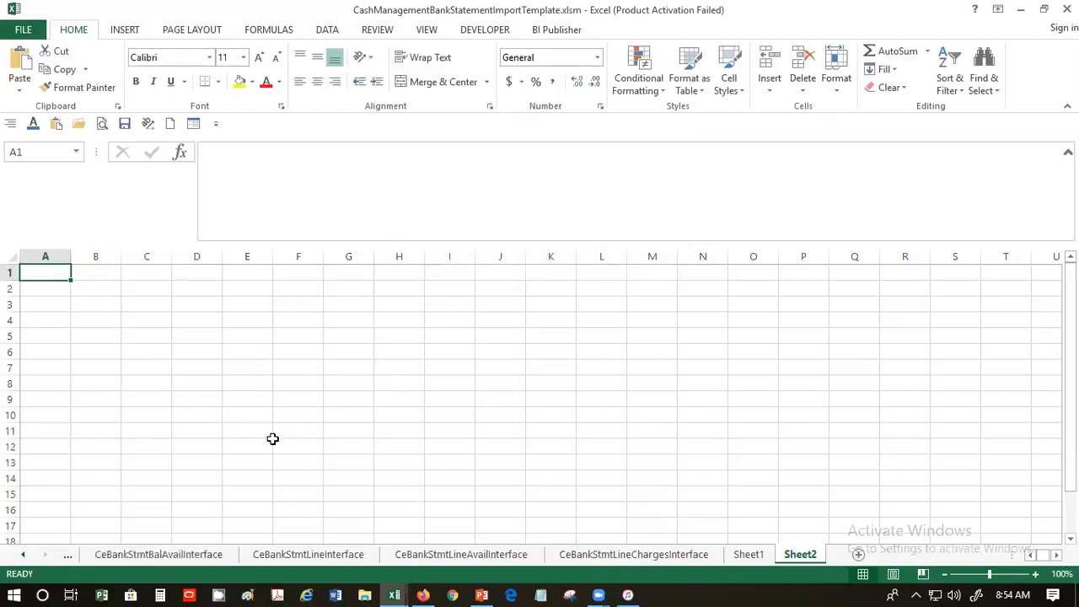
Examine the guidance on Instructions and CSV Generation, and check the entries on Statement Headers, Statement Balances and Statement Balance Availability
left_click(25, 556)
left_click(25, 555)
left_click(26, 555)
left_click(25, 555)
left_click(25, 555)
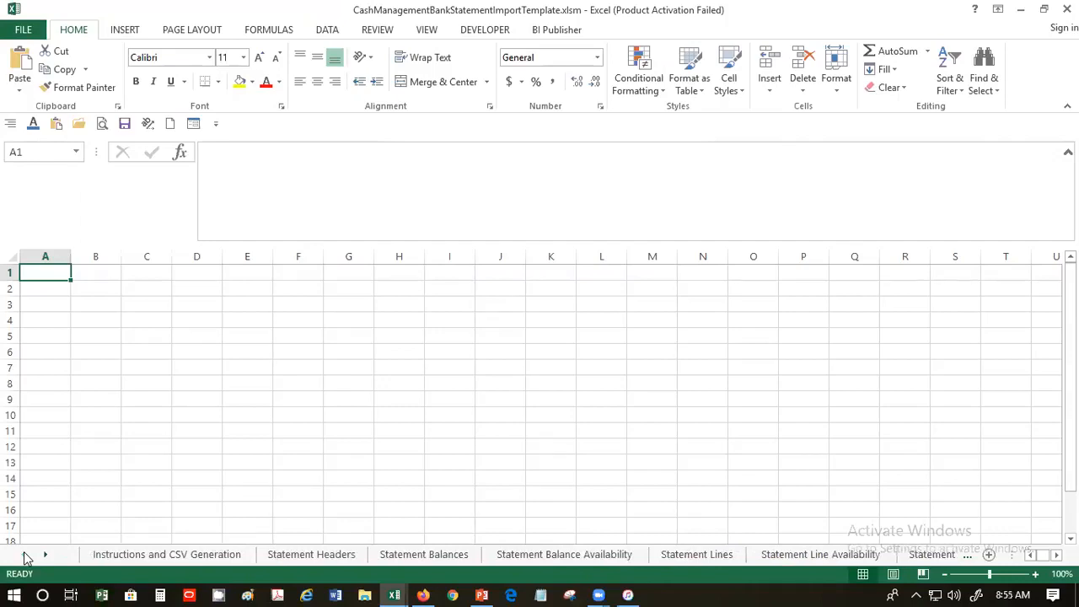
left_click(103, 554)
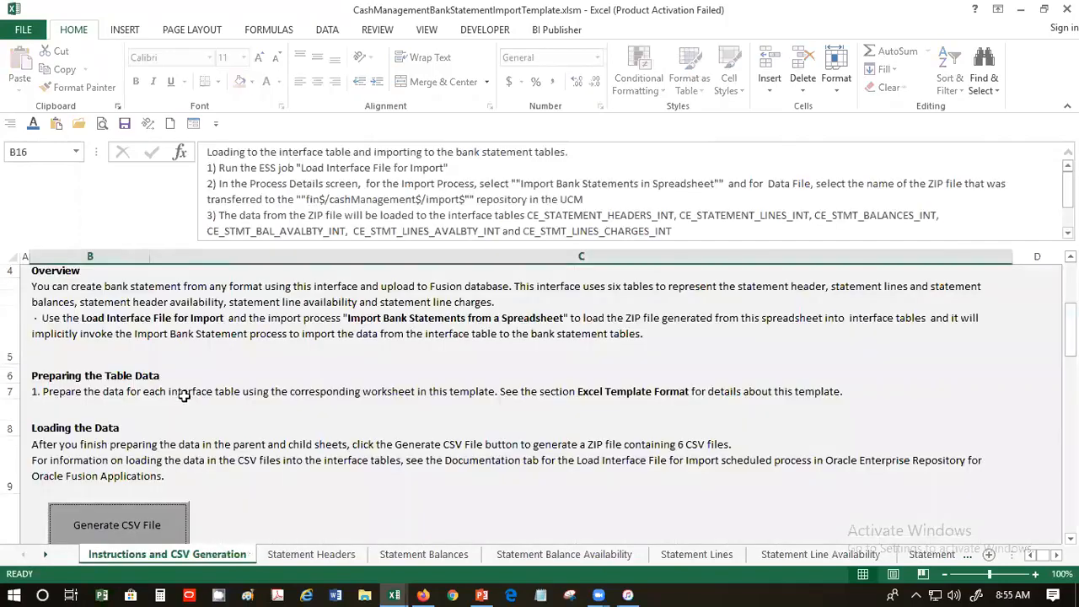
left_click(184, 358)
scroll(183, 359, "up", 1)
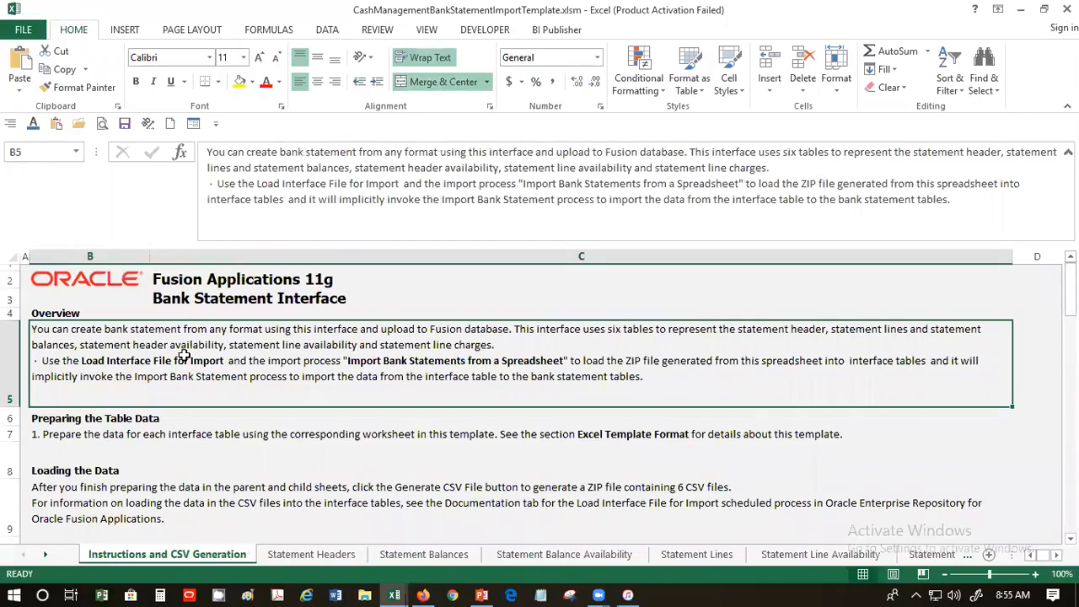
scroll(183, 358, "down", 1)
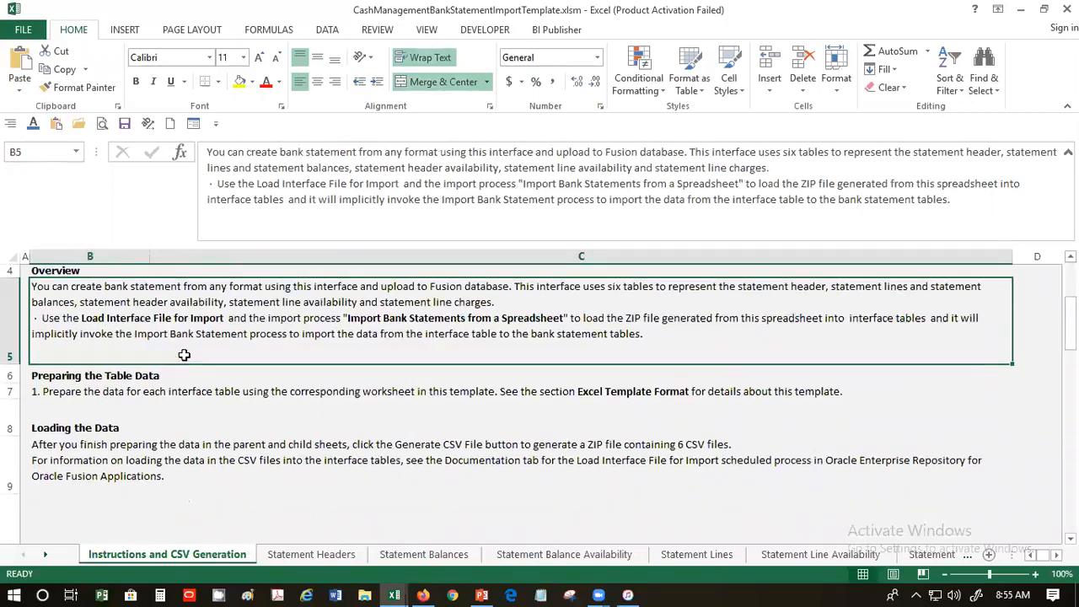
scroll(174, 355, "down", 1)
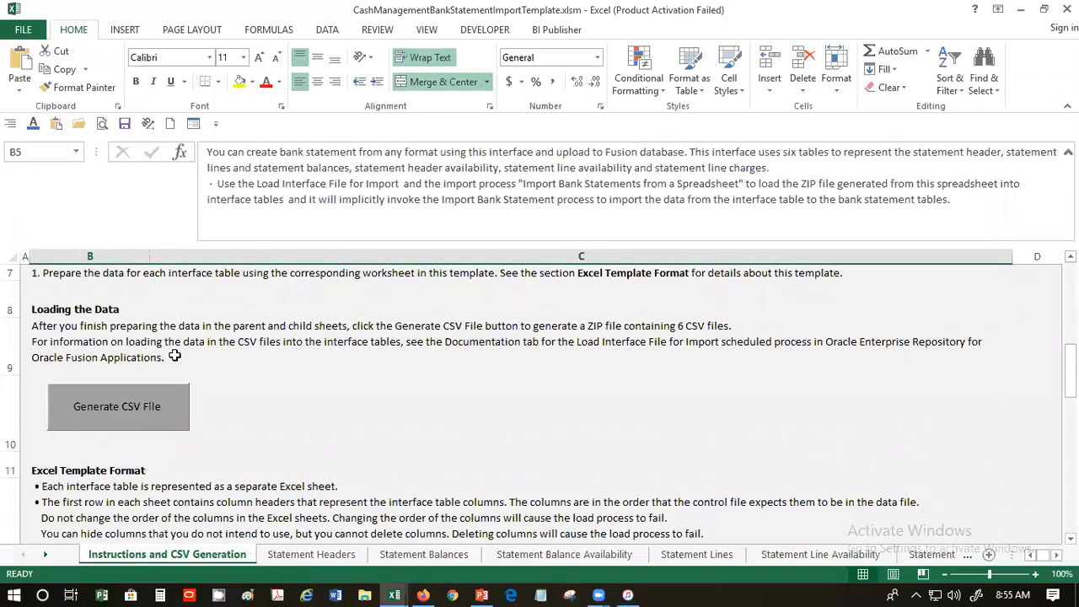
scroll(175, 355, "down", 1)
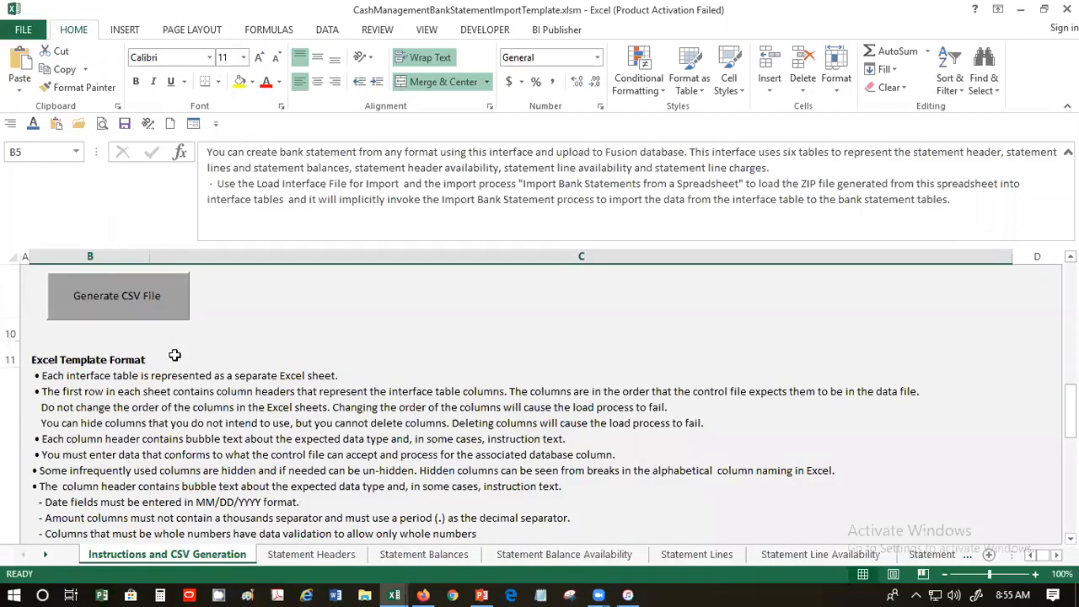
scroll(174, 355, "down", 1)
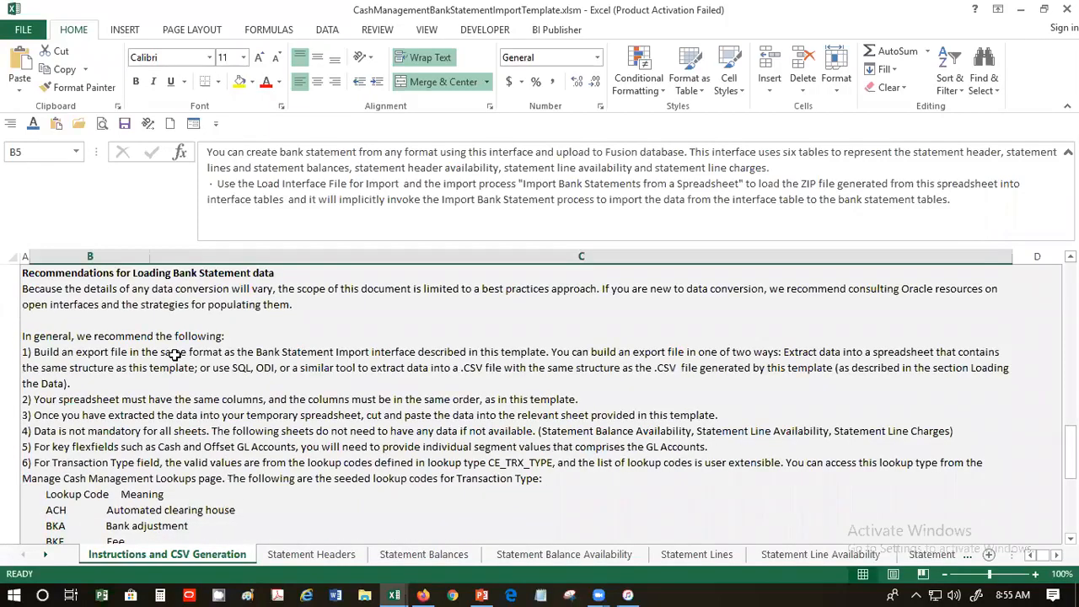
scroll(175, 354, "down", 1)
scroll(174, 350, "up", 1)
left_click(300, 556)
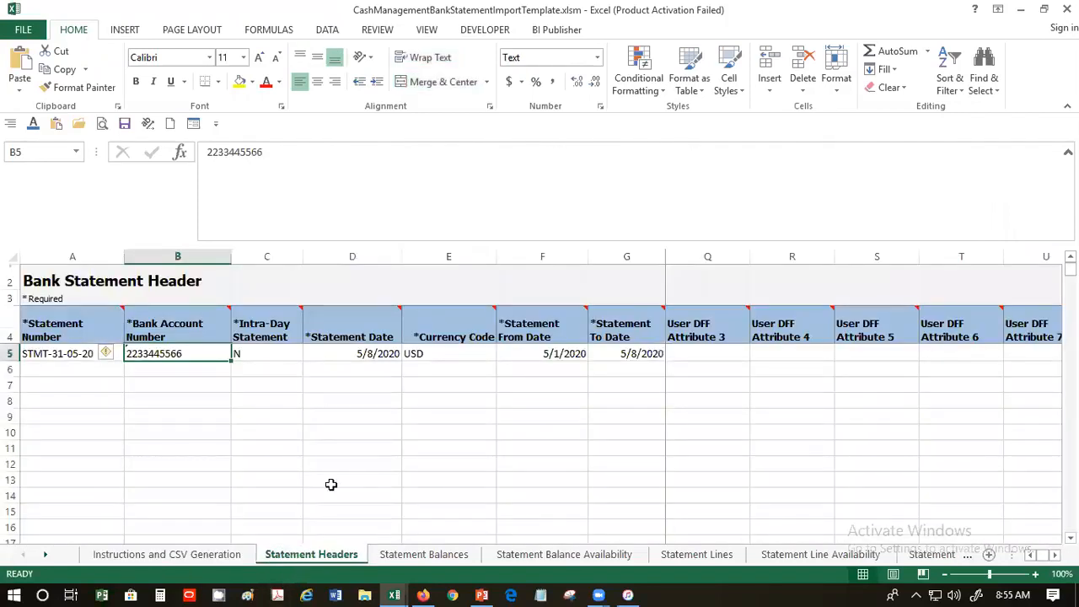
left_click(336, 404)
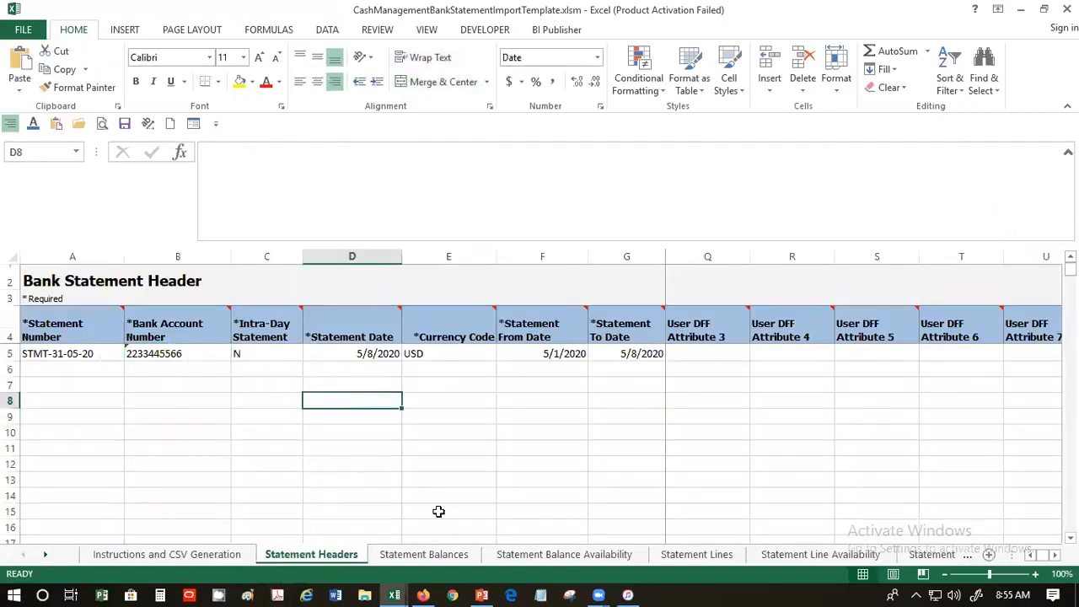
left_click(460, 560)
left_click(548, 557)
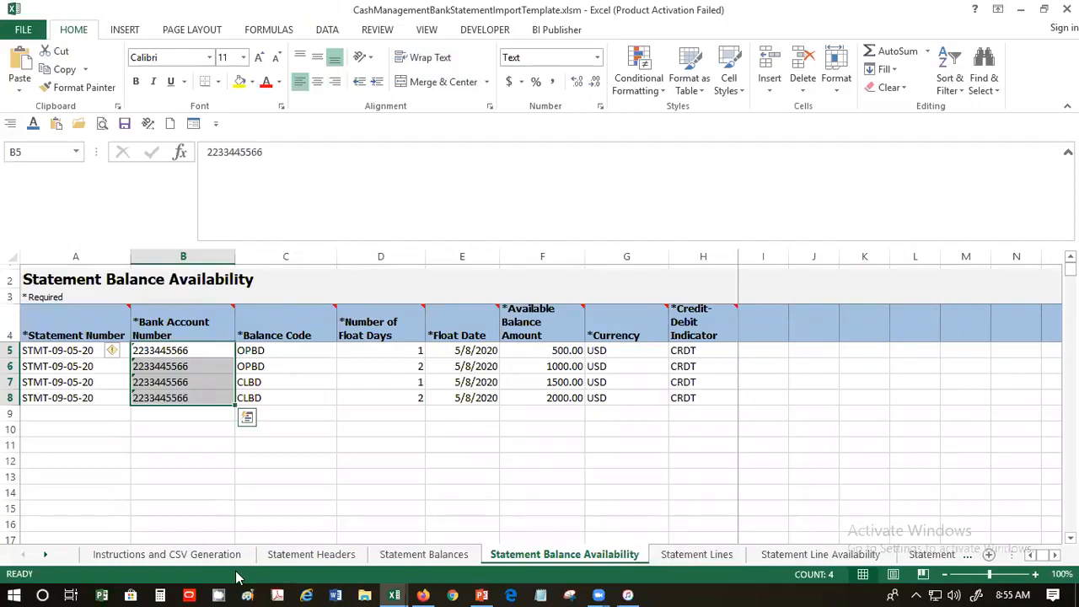
Copy the Statement Number STMT-31-05-20 from Statement Headers into rows 5 and 6 of Statement Balances
left_click(284, 551)
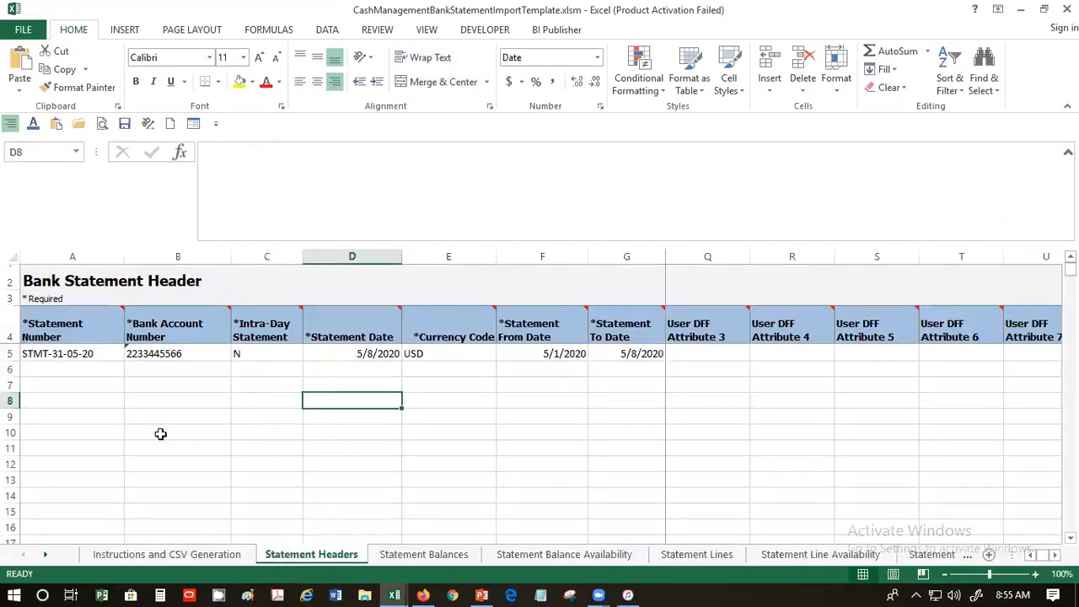
left_click(64, 352)
key("ctrl+c")
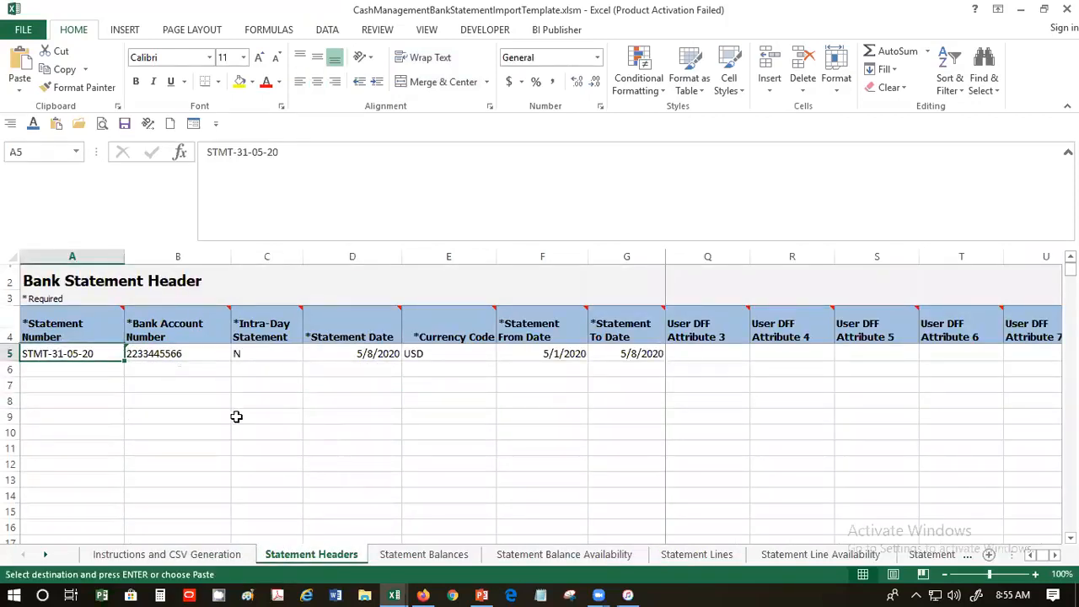
left_click(429, 556)
left_click(96, 350)
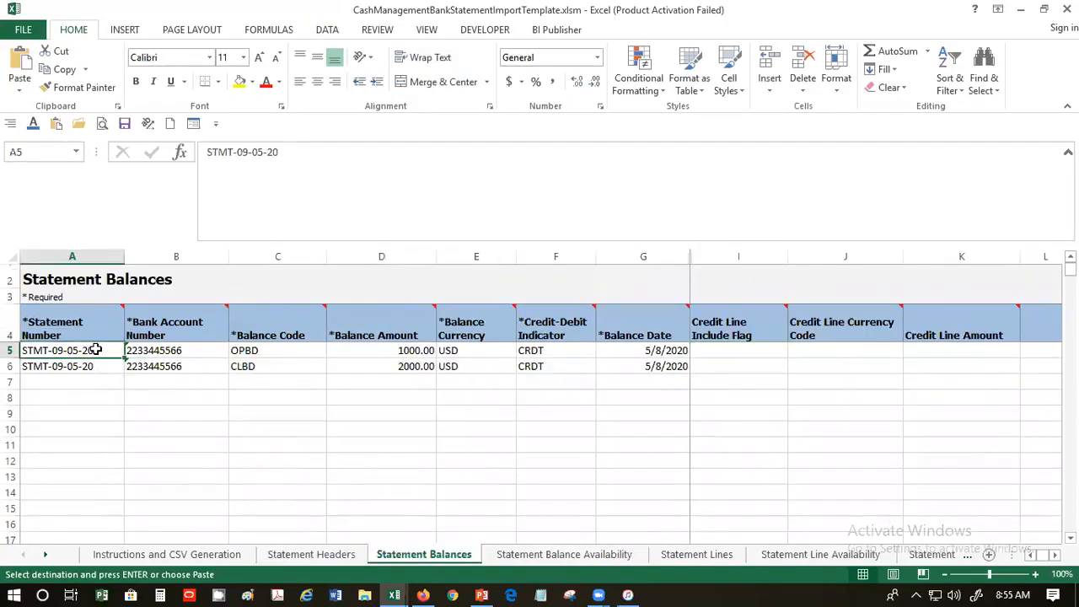
key("ctrl+v")
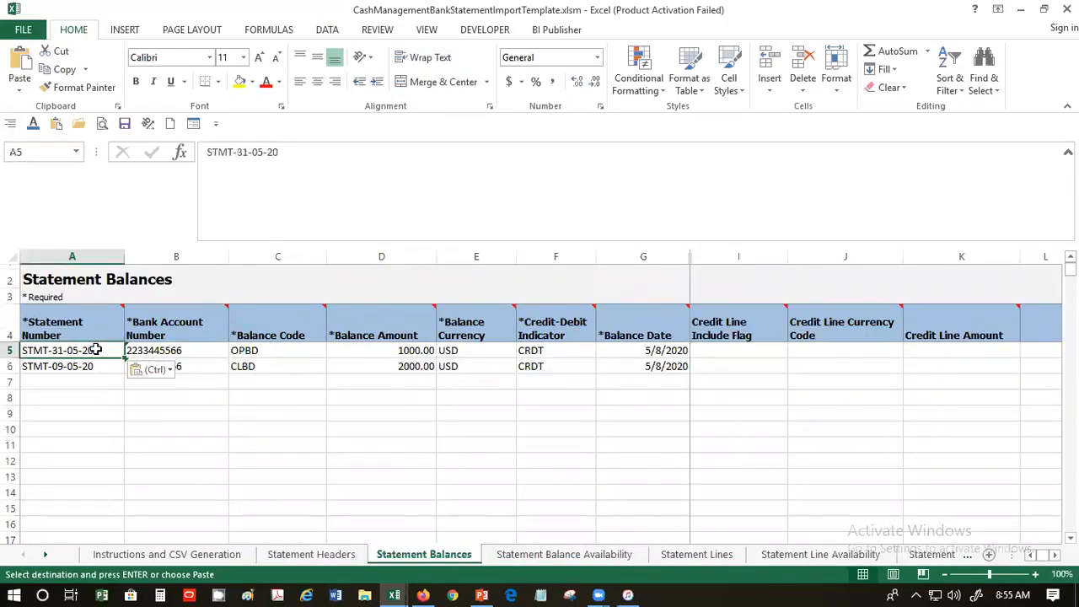
key("shift+Down")
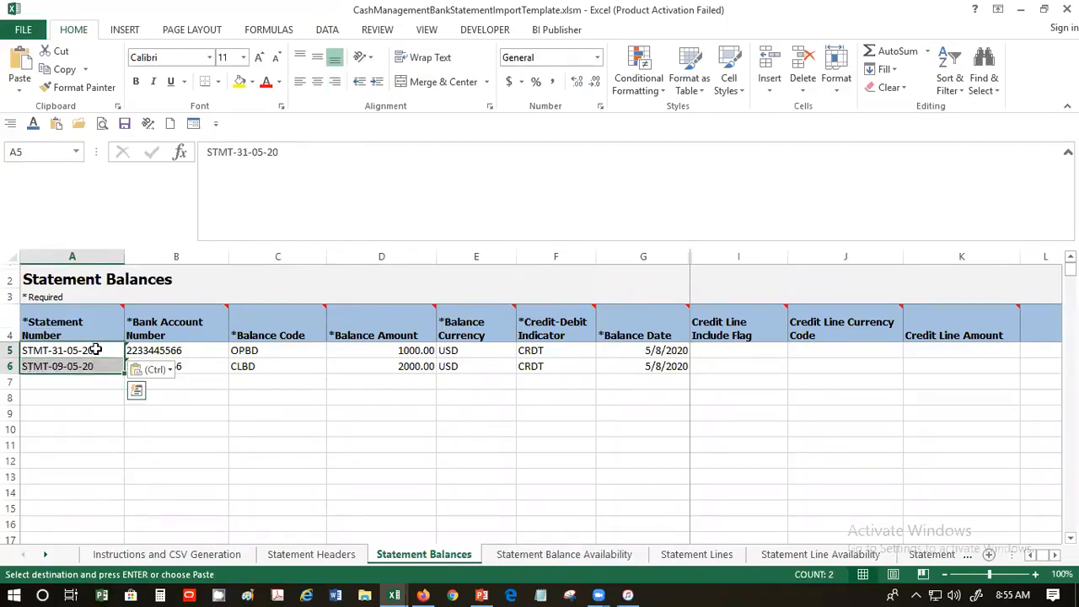
key("ctrl+v")
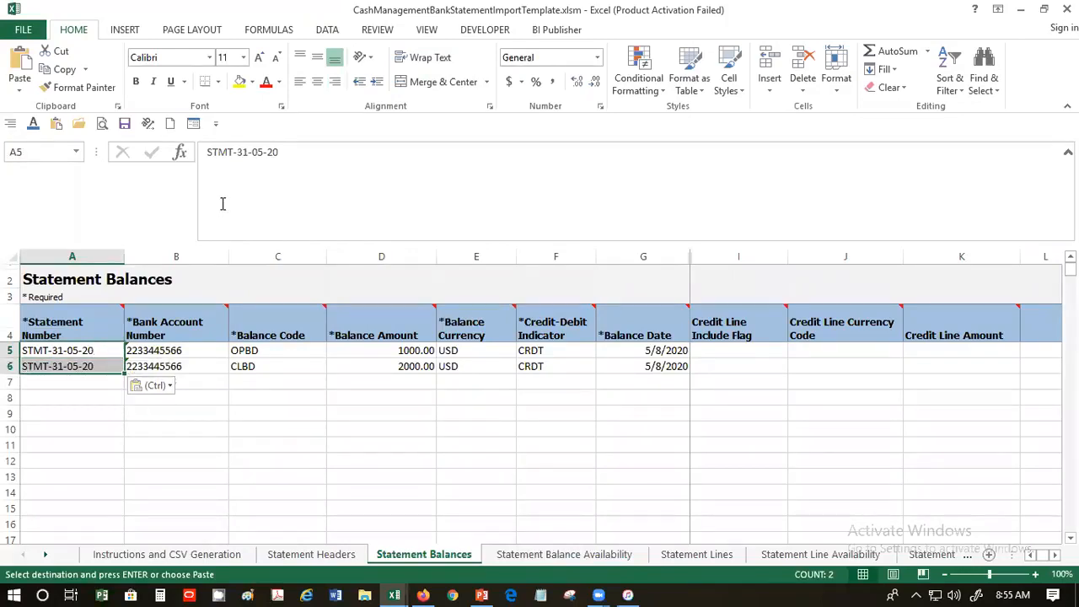
Paste the copied Statement Number STMT-31-05-20 into rows 5 to 8 of Statement Balance Availability
key("Right")
key("ctrl+Page_Down")
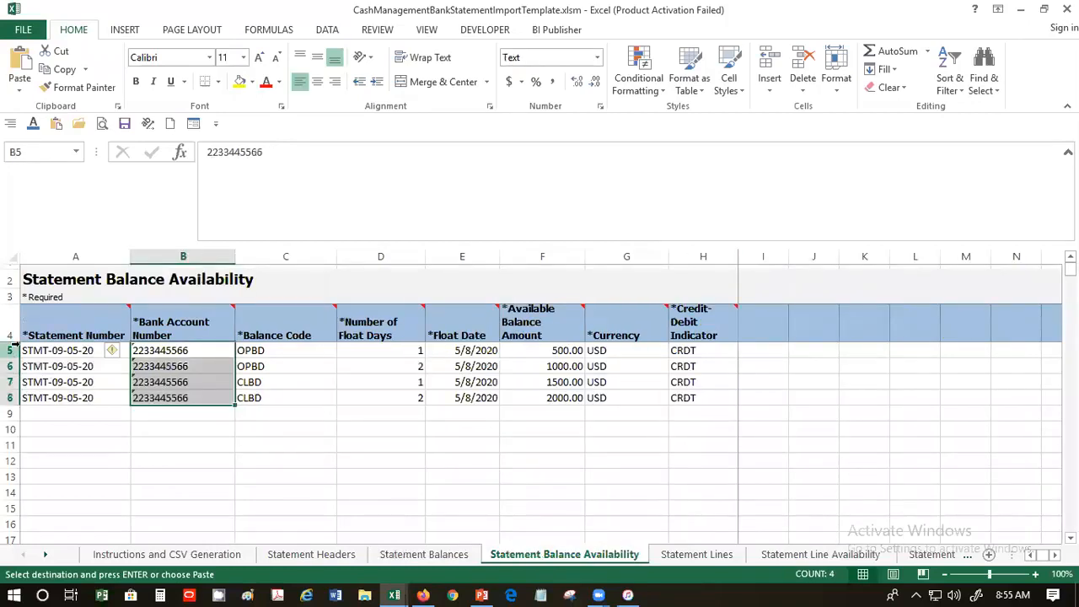
key("Left")
key("ctrl+v")
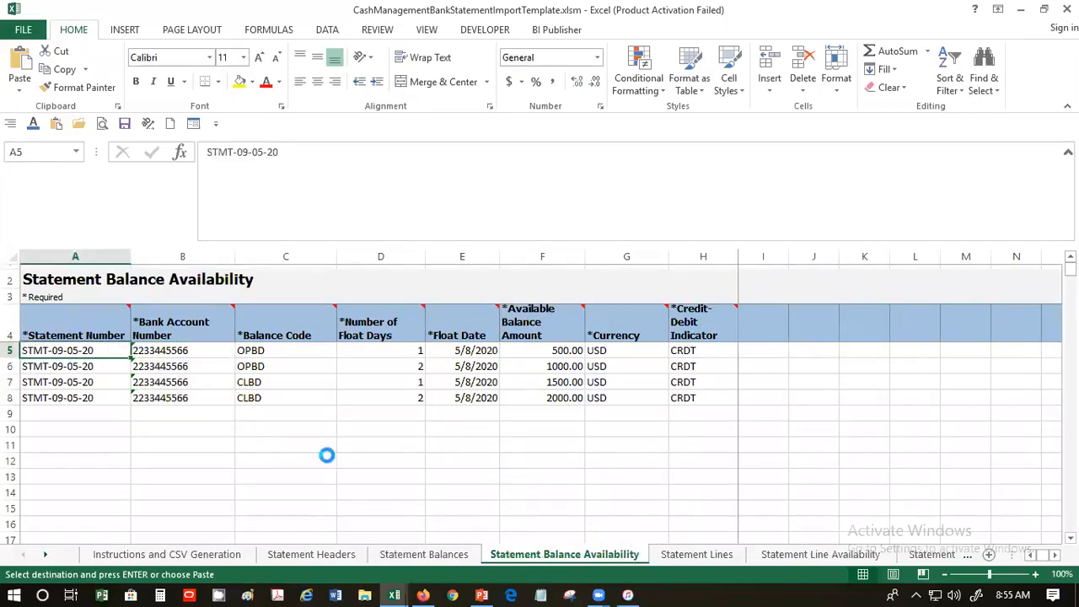
key("shift+Down")
key("shift+Down")
key("shift+Down")
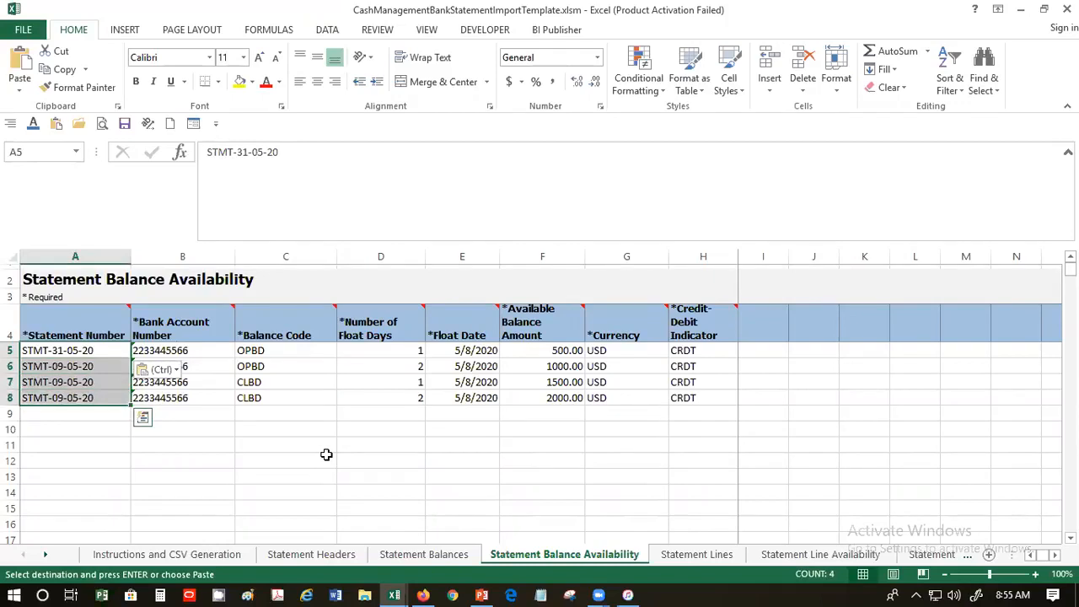
key("ctrl+v")
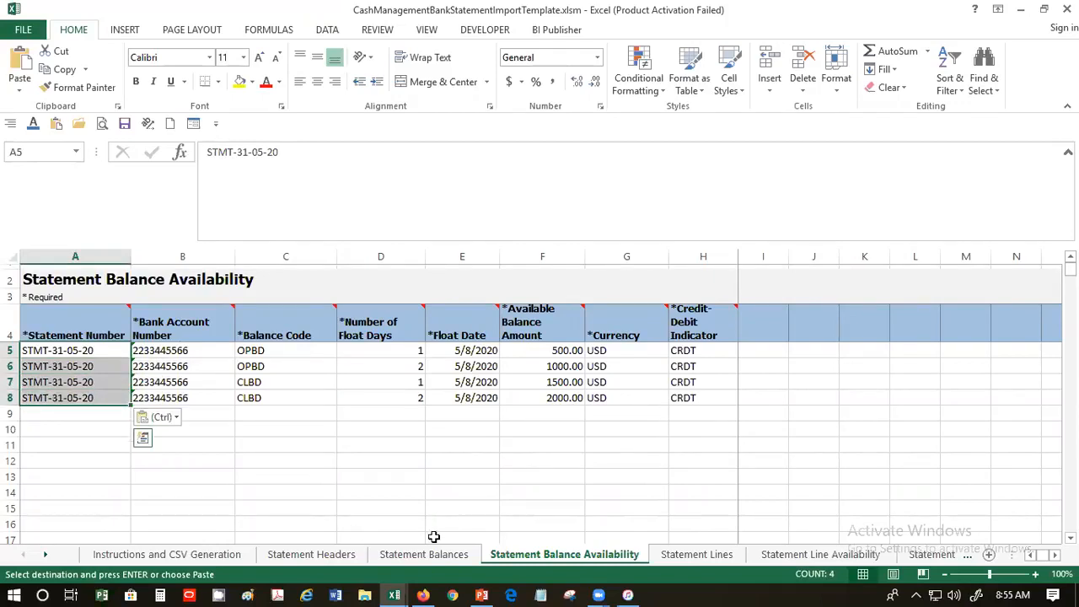
Paste the Statement Number STMT-31-05-20 into rows 5 and 6 of Statement Lines
left_click(684, 555)
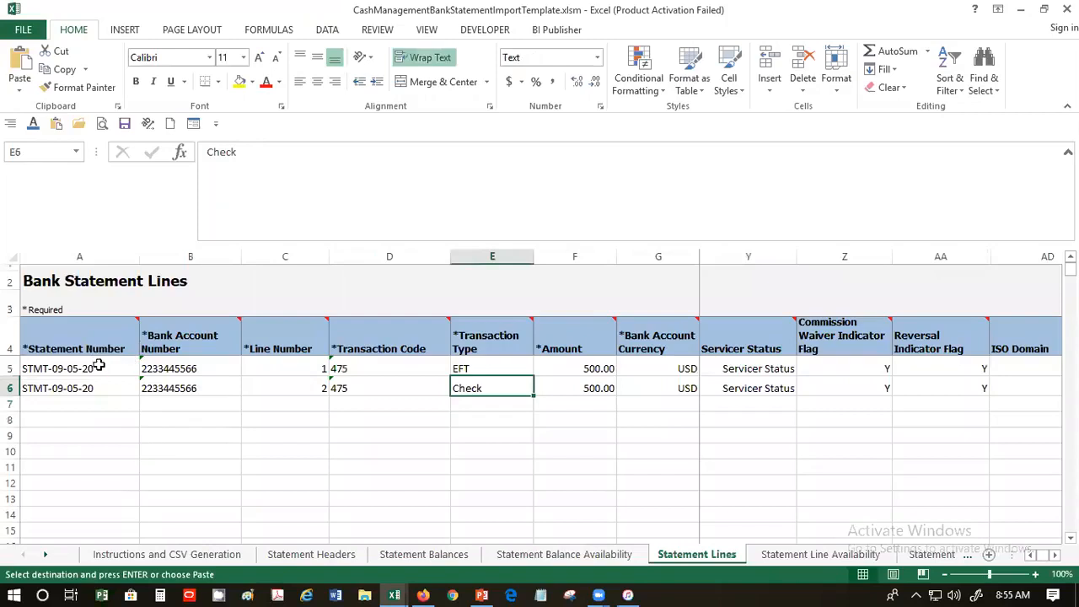
left_click(99, 367)
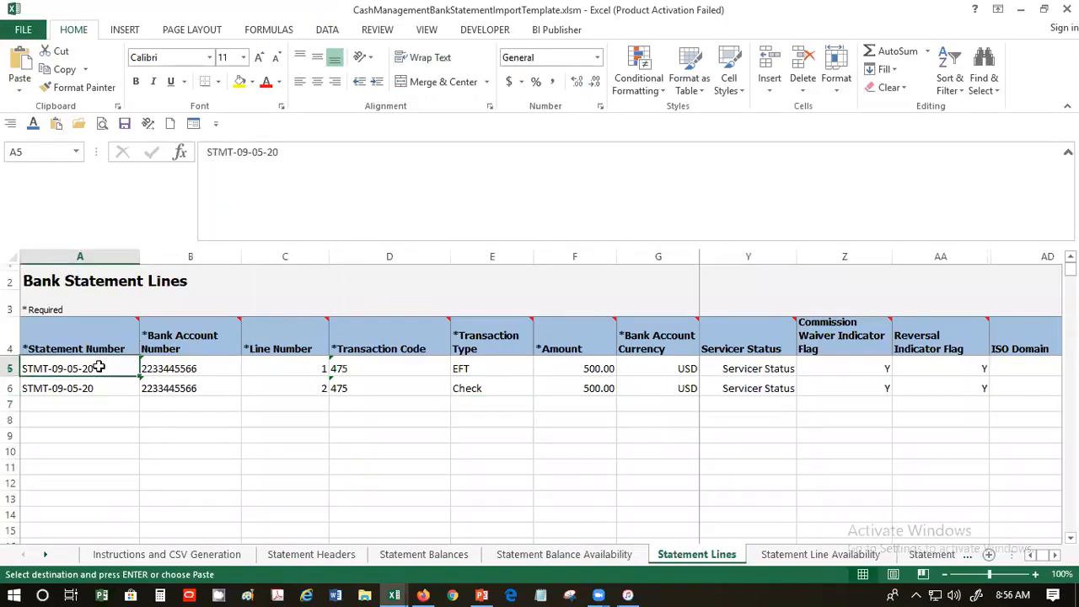
key("shift+Down")
key("ctrl+v")
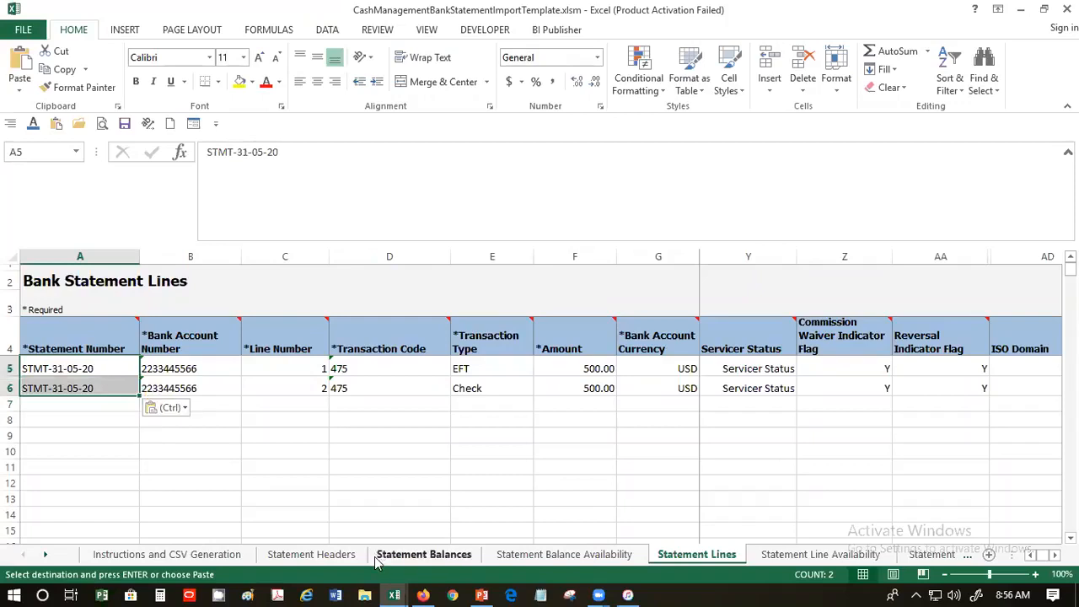
Paste the Statement Number STMT-31-05-20 into rows 5 to 8 of Statement Line Availability
left_click(829, 552)
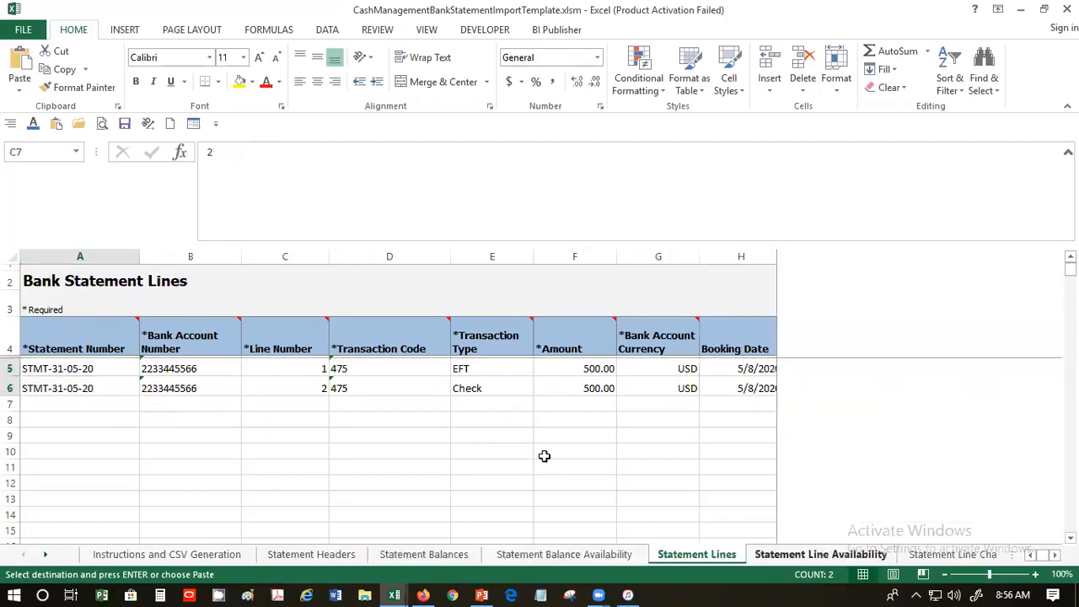
left_click(76, 367)
left_click_drag(79, 376, 85, 414)
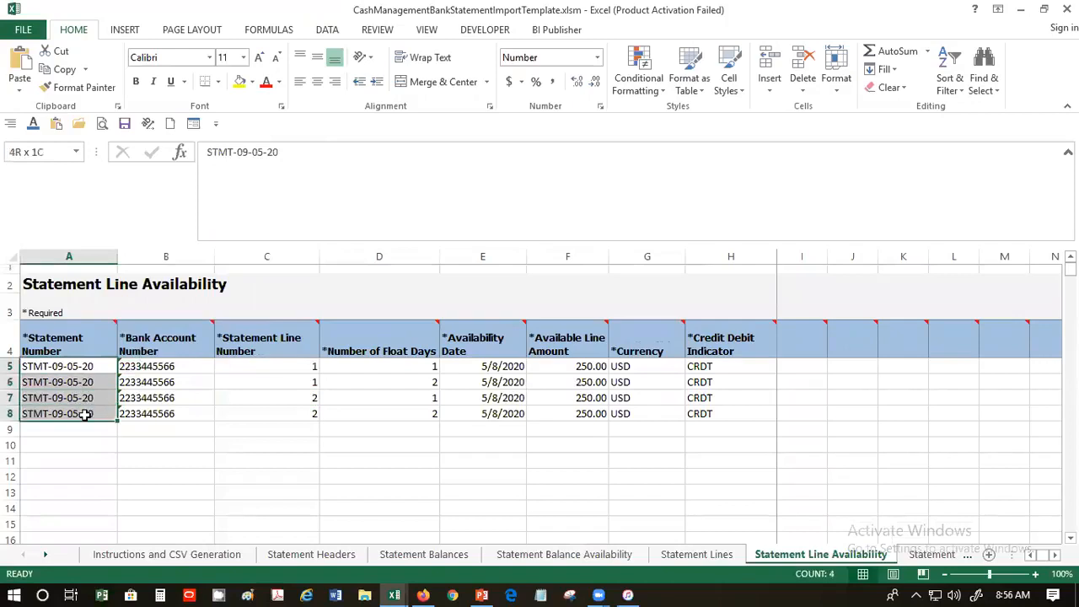
key("ctrl+v")
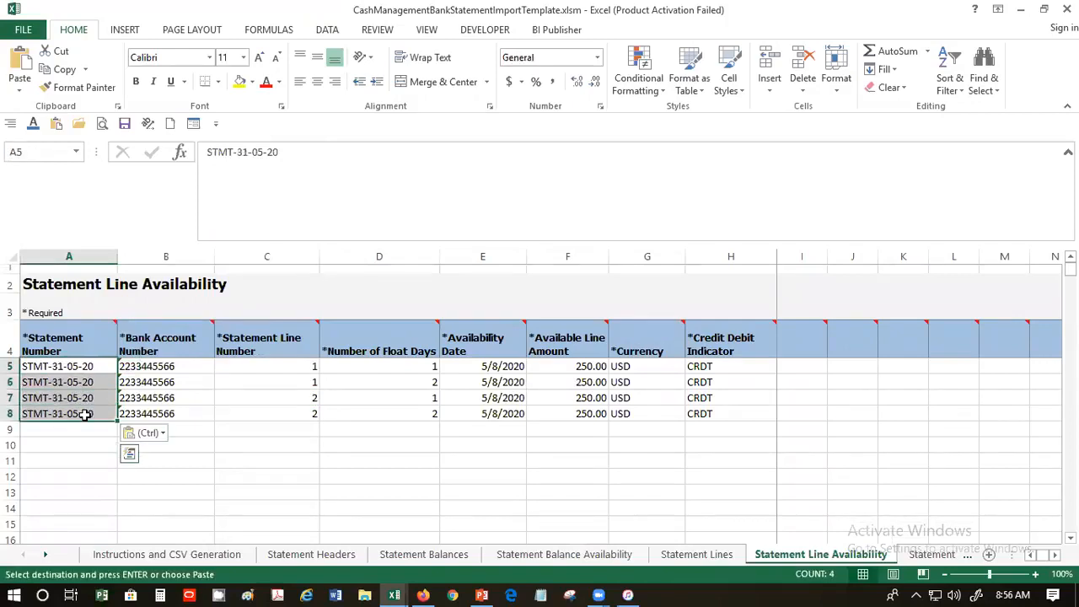
Paste the Statement Number STMT-31-05-20 into rows 5 to 8 of Statement Line Charges
left_click(934, 554)
left_click_drag(52, 364, 76, 423)
left_click(76, 423)
left_click_drag(79, 365, 78, 411)
key("ctrl+v")
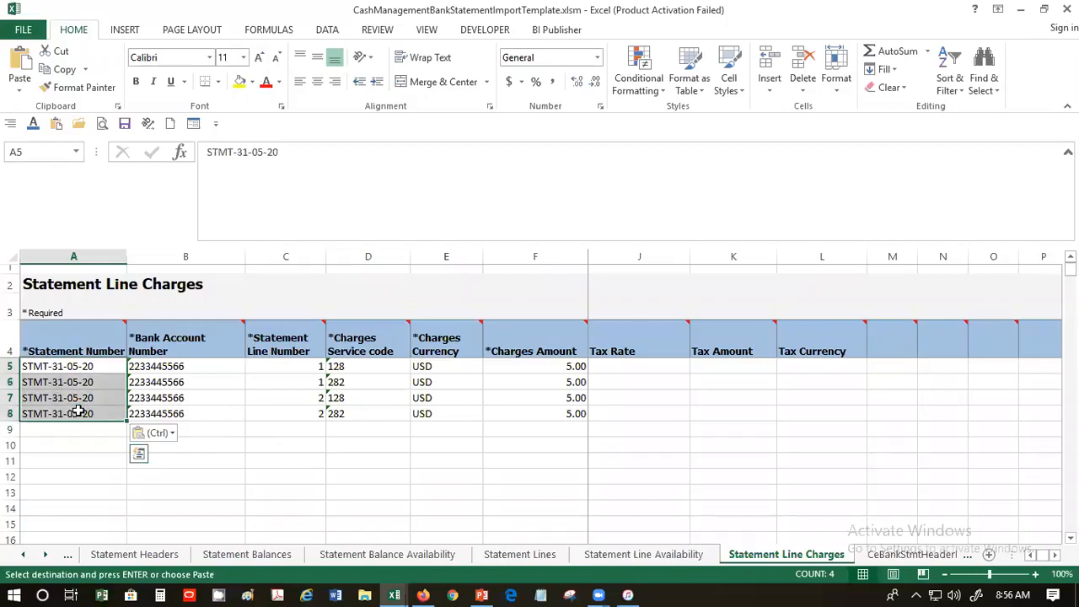
Try to generate the CSV file from the Instructions and CSV Generation sheet with the updated statement numbers, and end the macro
left_click(883, 556)
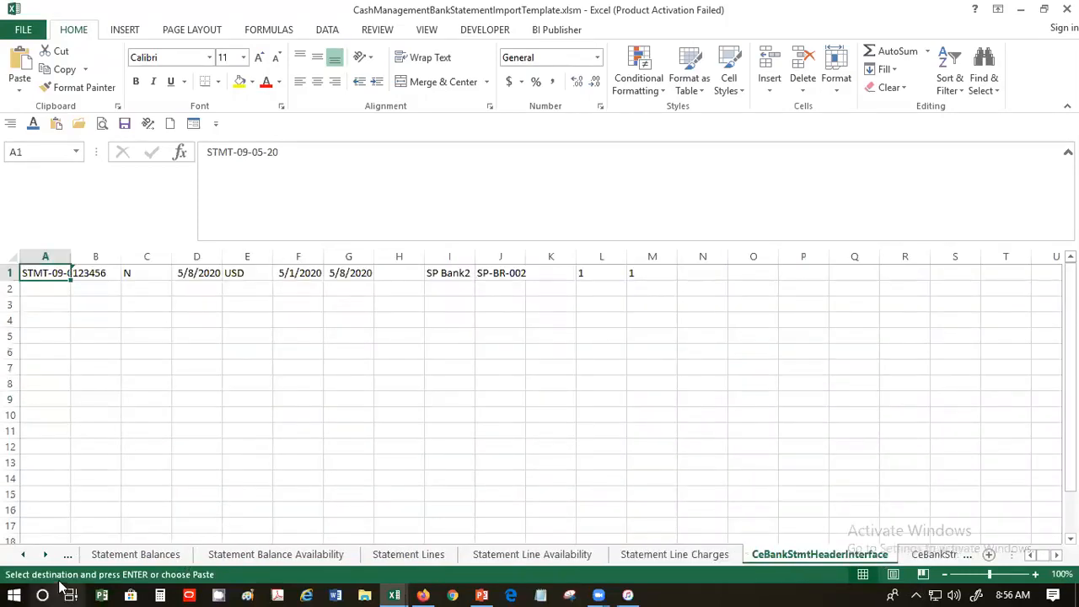
left_click(25, 556)
left_click(25, 556)
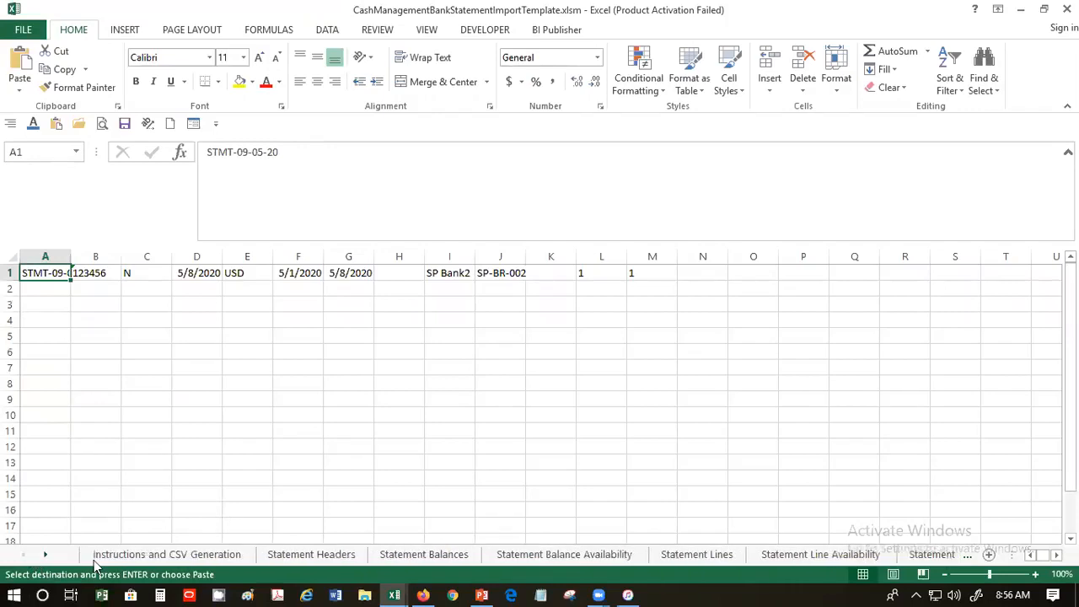
left_click(94, 558)
left_click(156, 337)
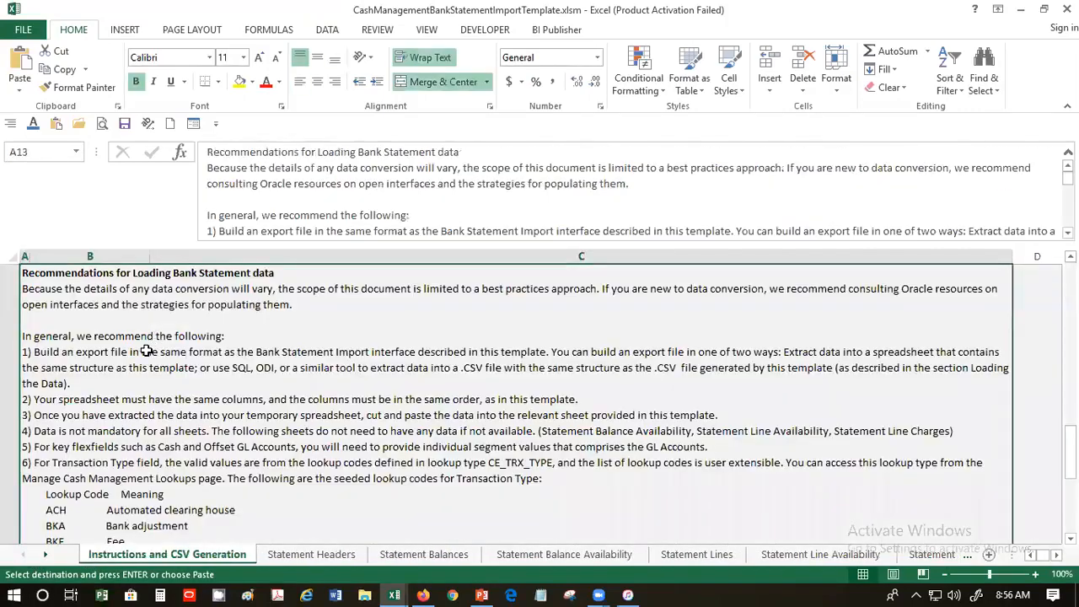
scroll(149, 349, "down", 2)
scroll(153, 346, "up", 2)
scroll(152, 345, "up", 4)
scroll(156, 397, "down", 2)
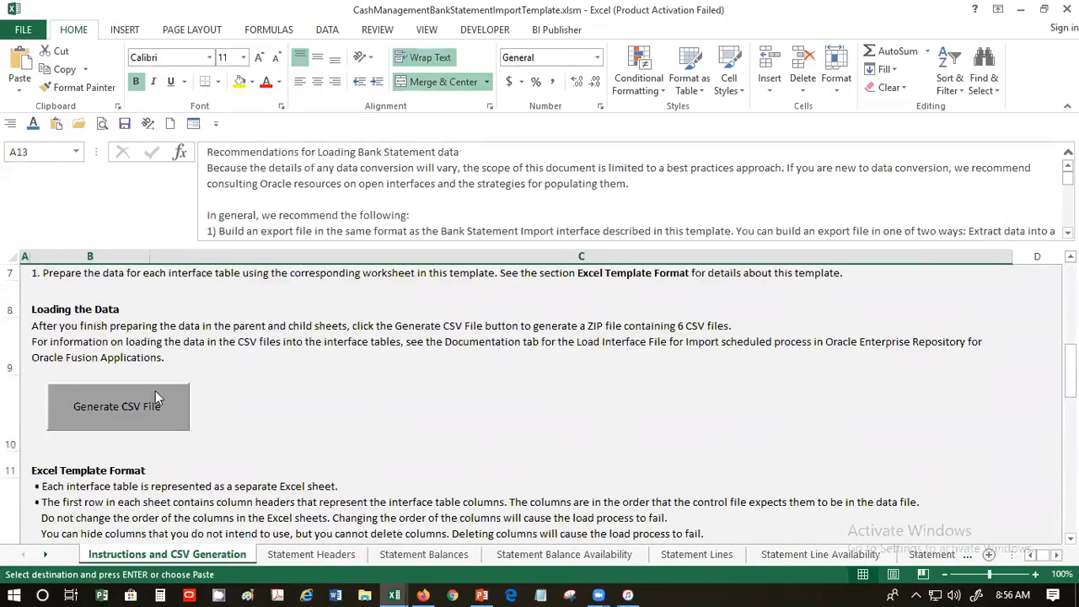
left_click(128, 403)
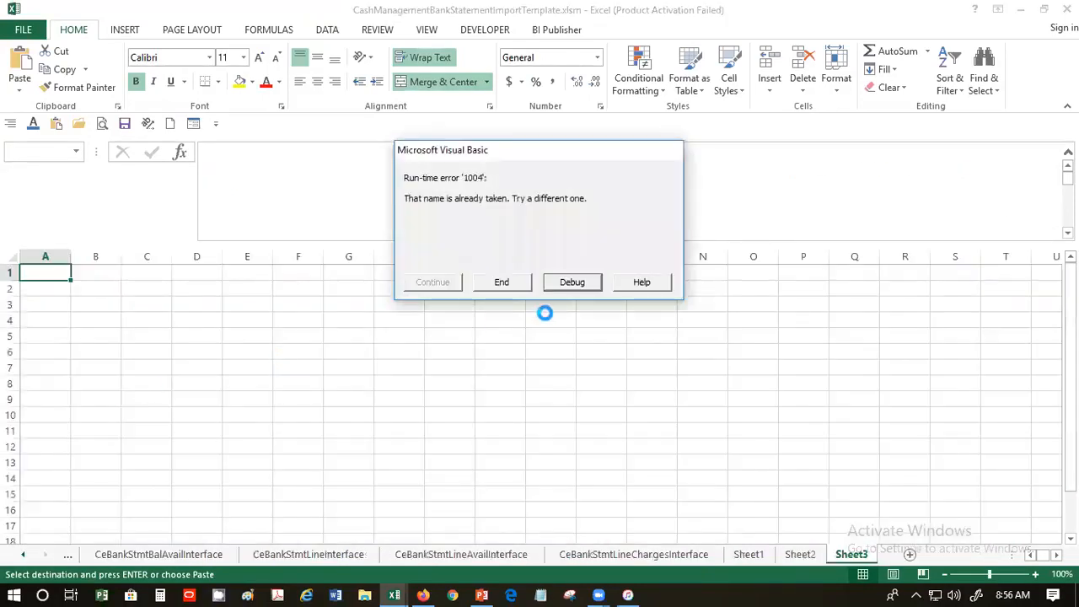
left_click(495, 281)
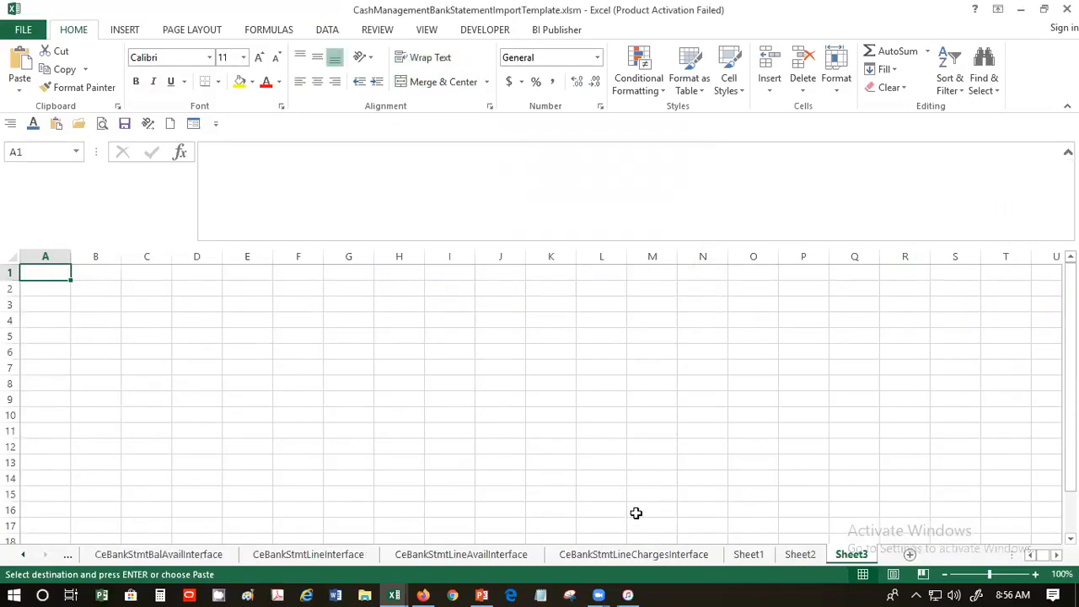
Delete the empty worksheets Sheet3, Sheet2 and Sheet1 from the workbook
right_click(858, 558)
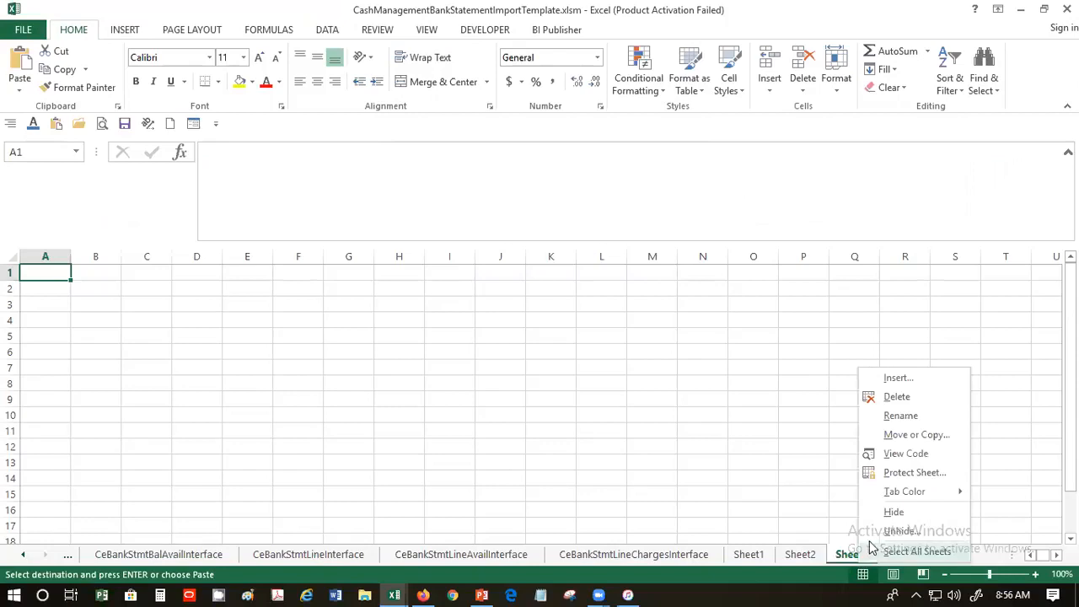
left_click(914, 400)
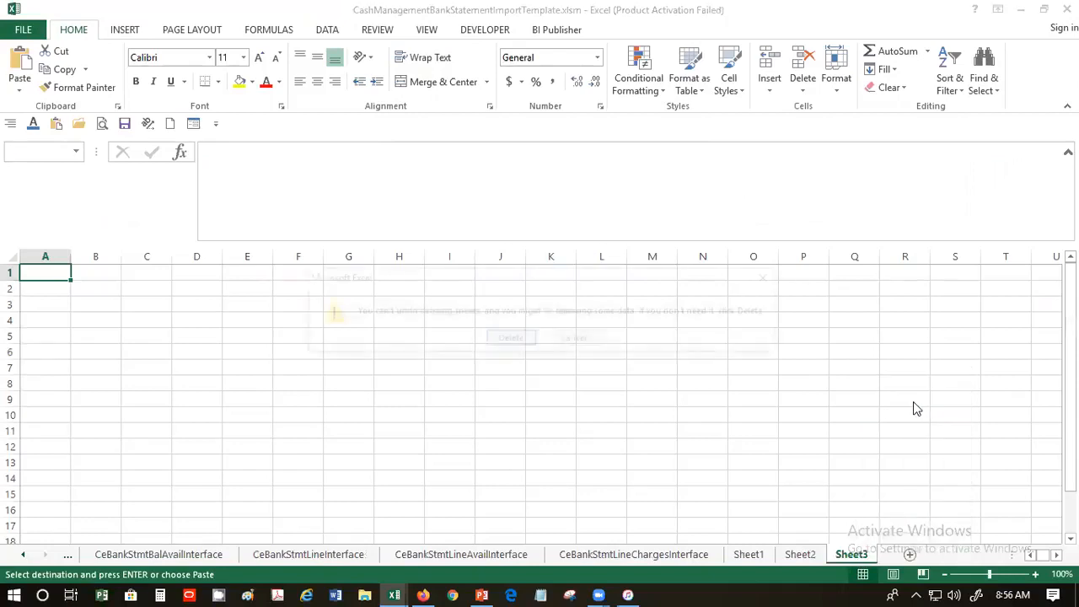
left_click(510, 341)
right_click(813, 557)
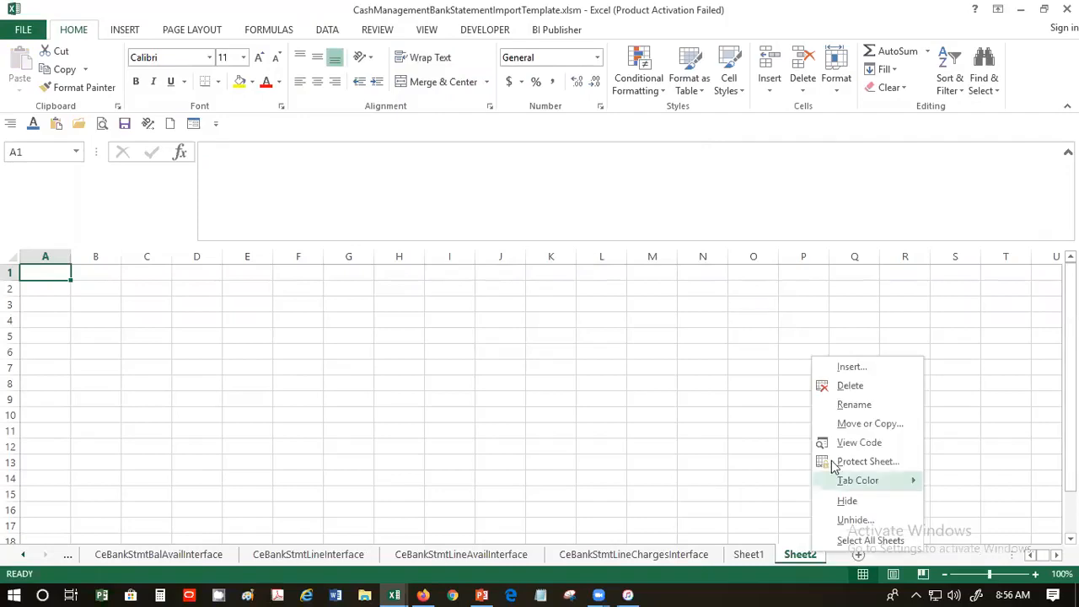
left_click(843, 386)
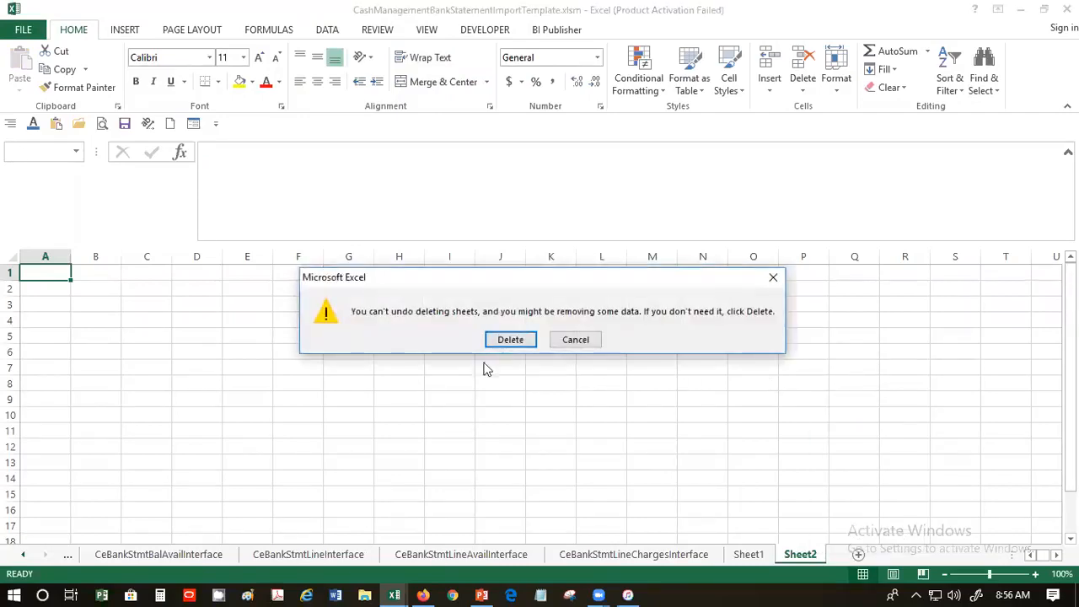
left_click(510, 338)
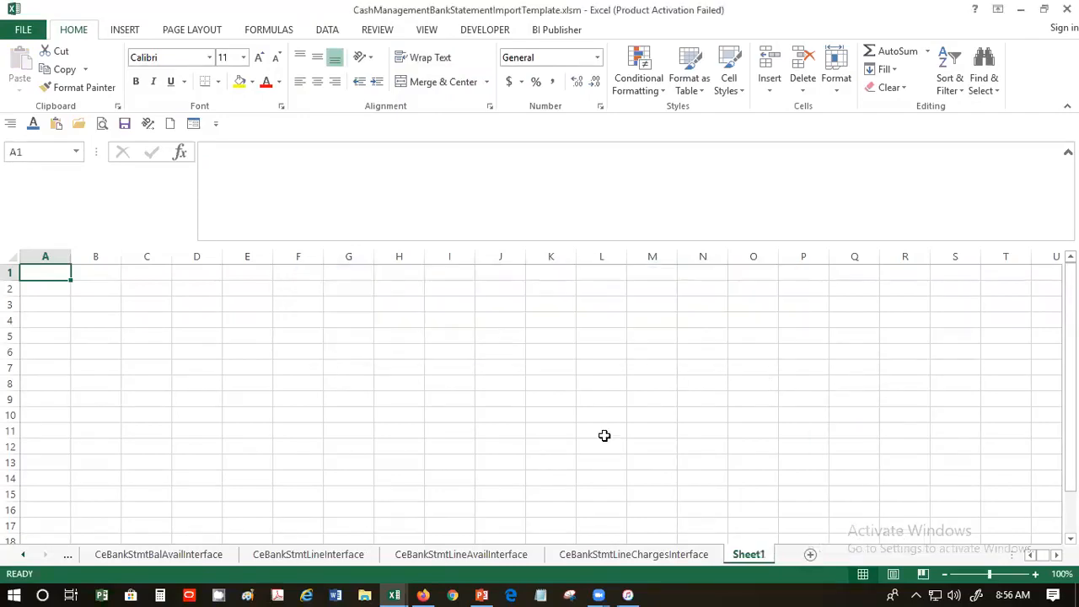
right_click(748, 558)
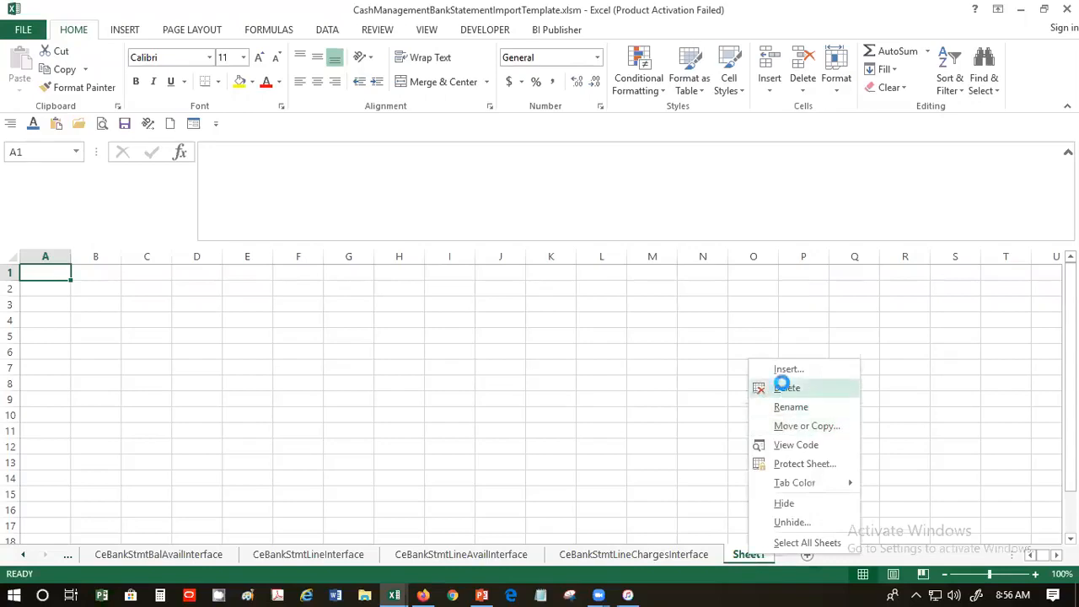
left_click(784, 386)
left_click(497, 344)
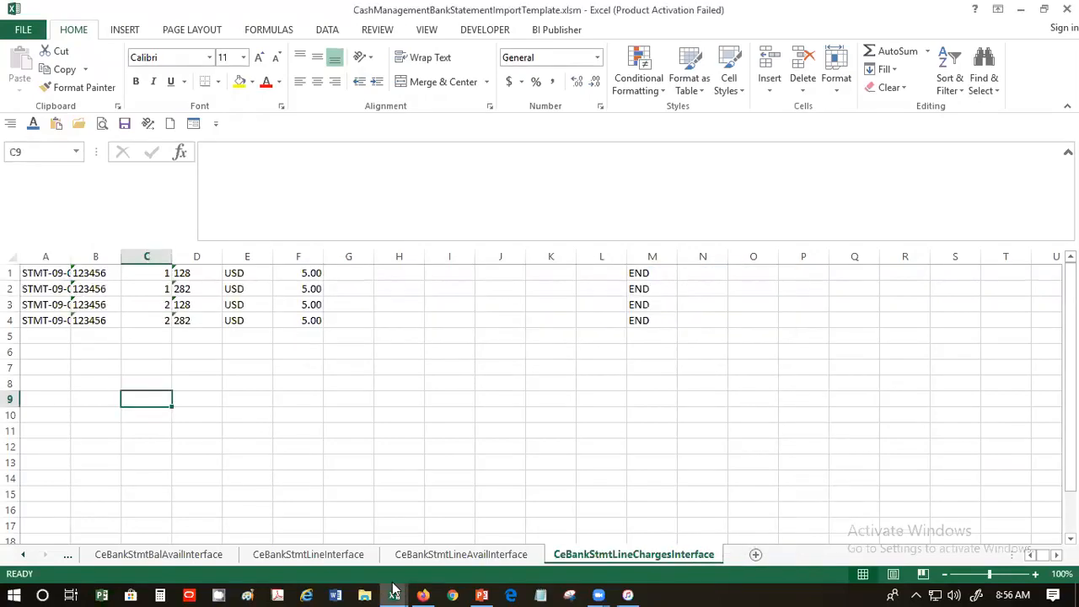
Check which sheets CashManagementBankStatementImportTemplate(1).xlsm contains up to Statement Line Charges, and return to CashManagementBankStatementImportTemplate.xlsm
mouse_move(394, 589)
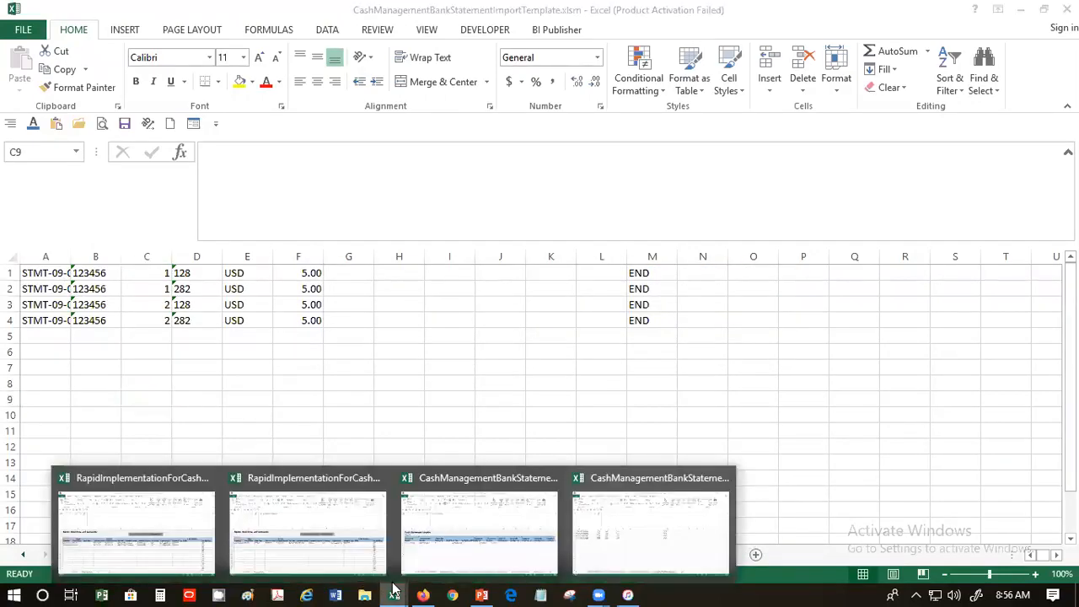
left_click(468, 520)
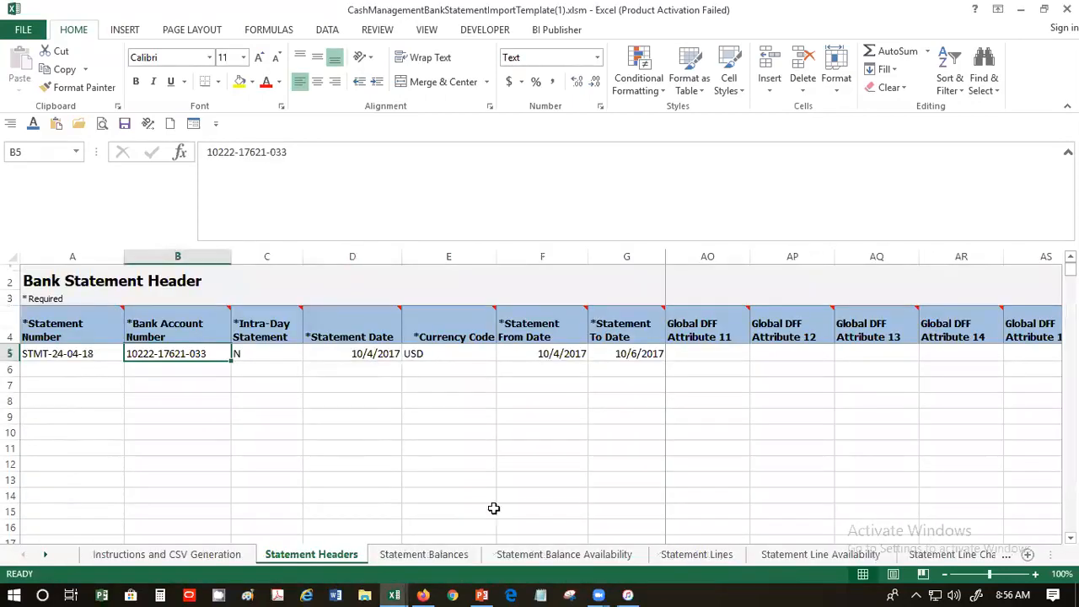
left_click(949, 556)
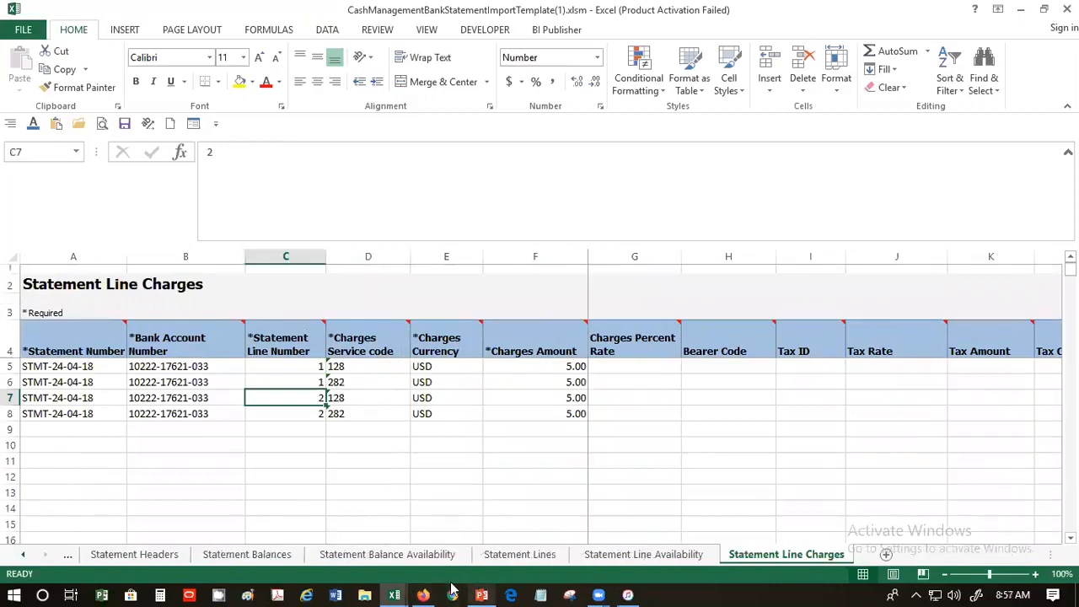
left_click(394, 595)
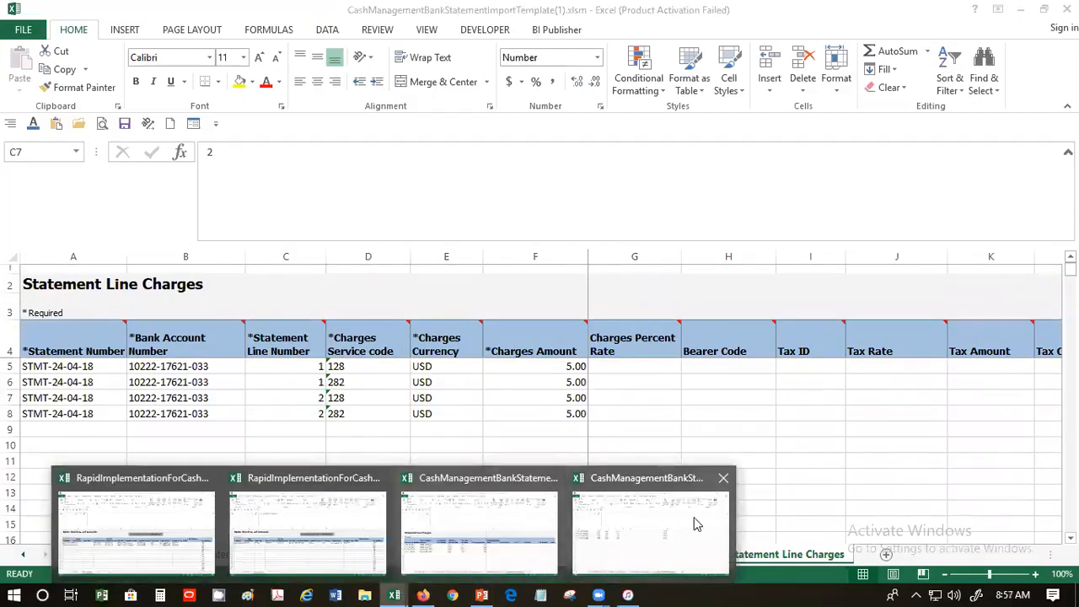
left_click(695, 520)
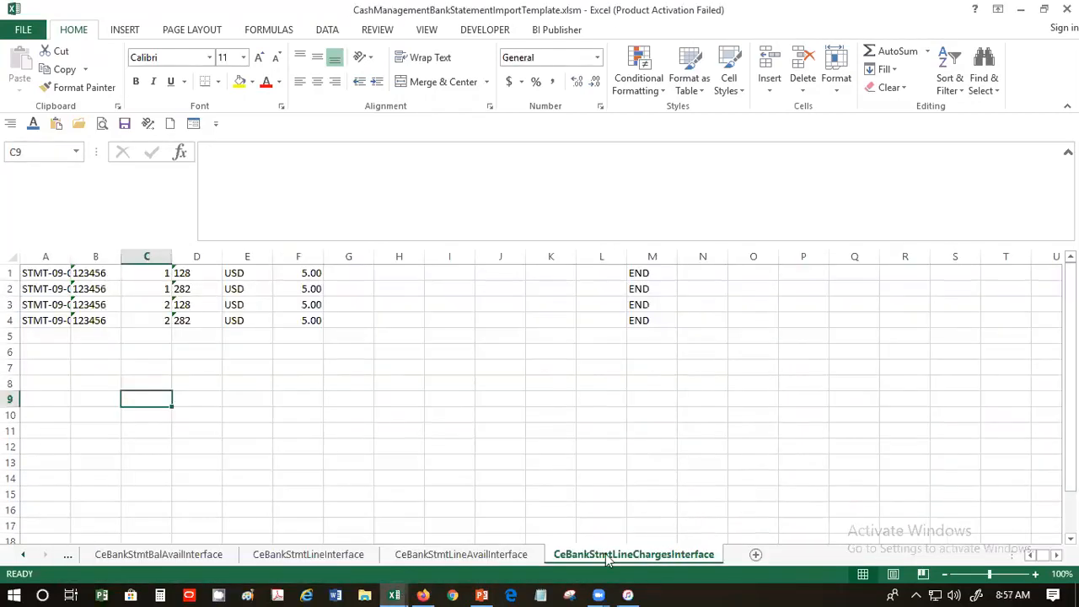
Delete the CeBankStmtBalAvailInterface, CeBankStmtLineInterface, CeBankStmtLineAvailInterface and CeBankStmtLineChargesInterface sheets together
left_click(495, 563, "ctrl")
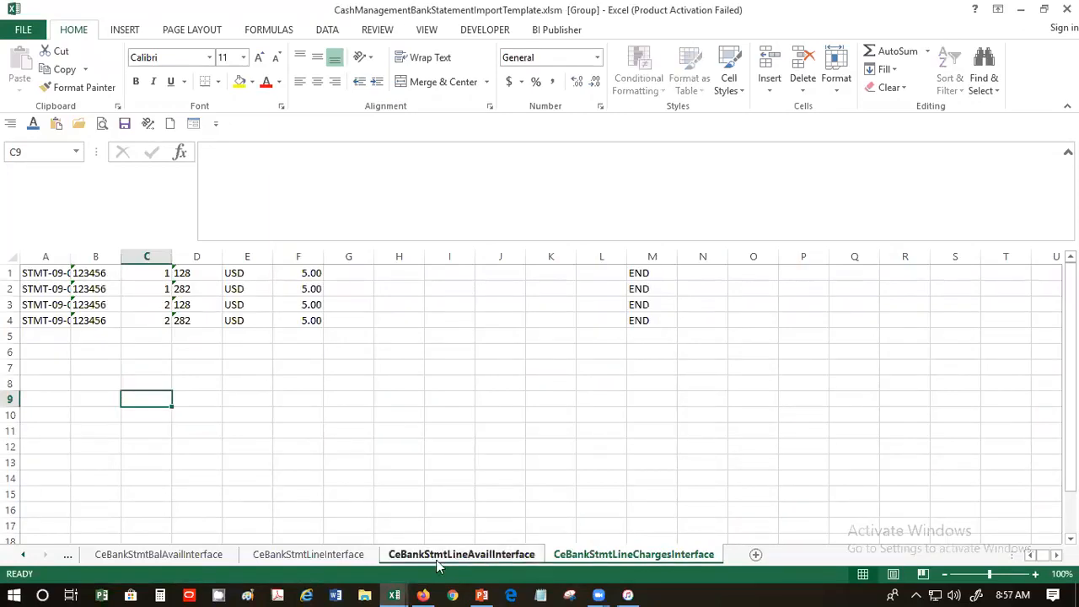
left_click(321, 556, "ctrl")
left_click(215, 561, "ctrl")
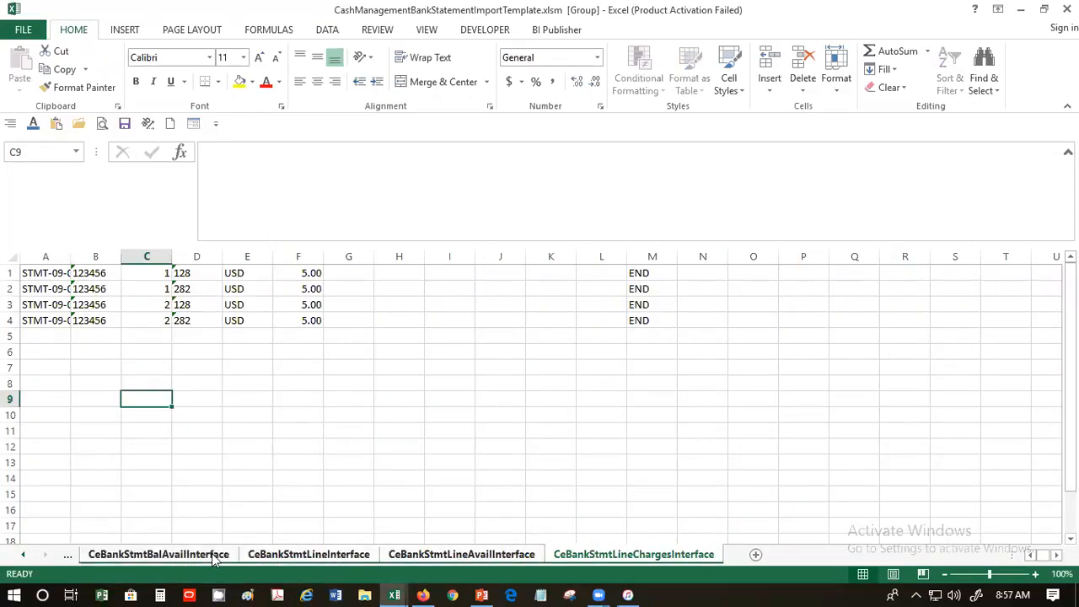
right_click(215, 561)
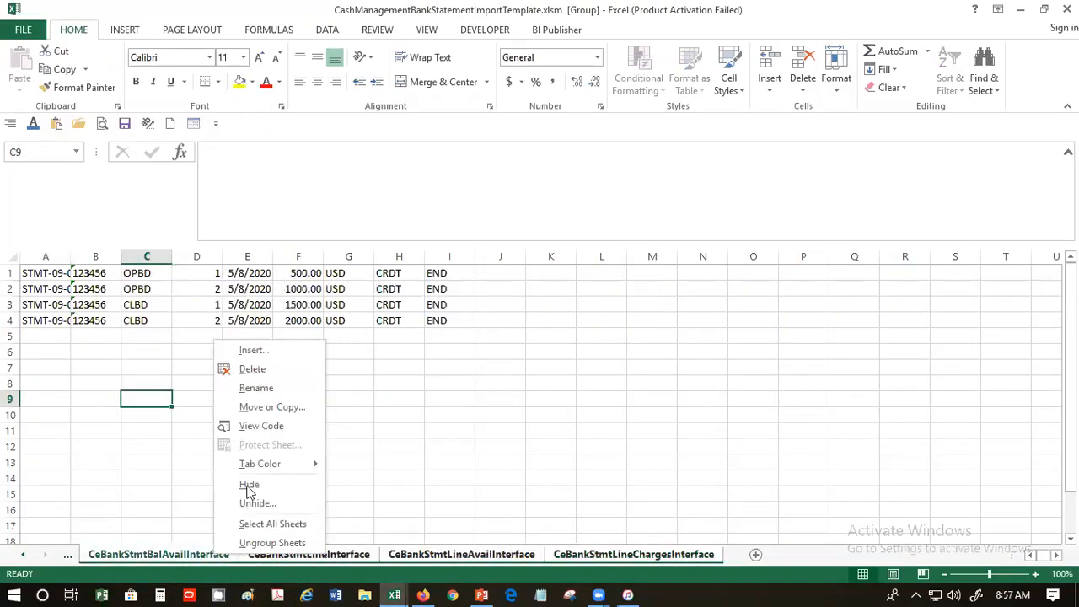
left_click(252, 369)
left_click(510, 337)
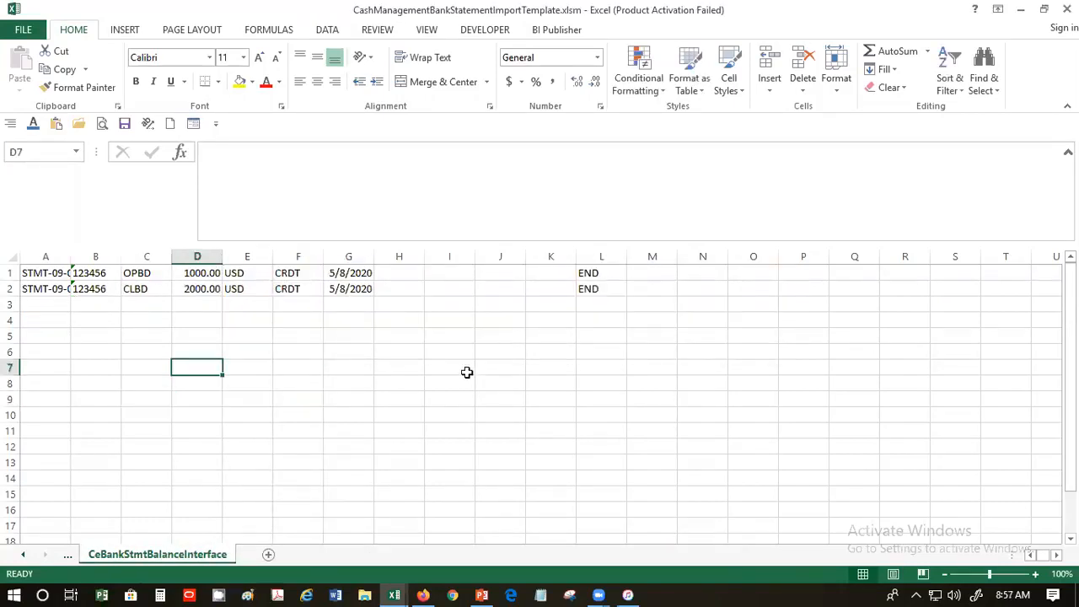
Delete the generated CeBankStmtBalanceInterface and CeBankStmtHeaderInterface sheets from the workbook
right_click(176, 560)
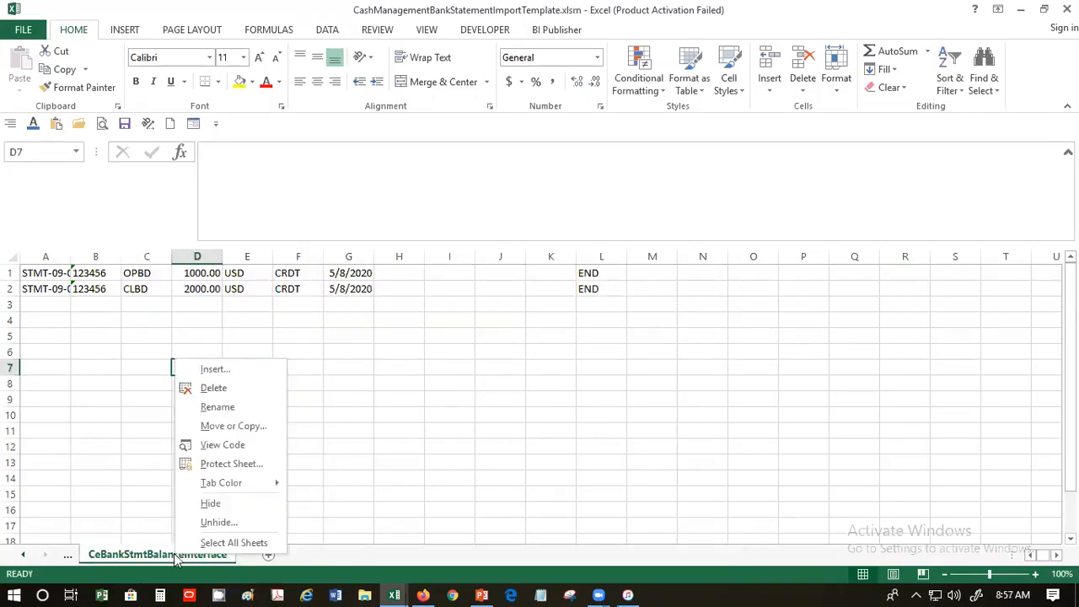
left_click(221, 389)
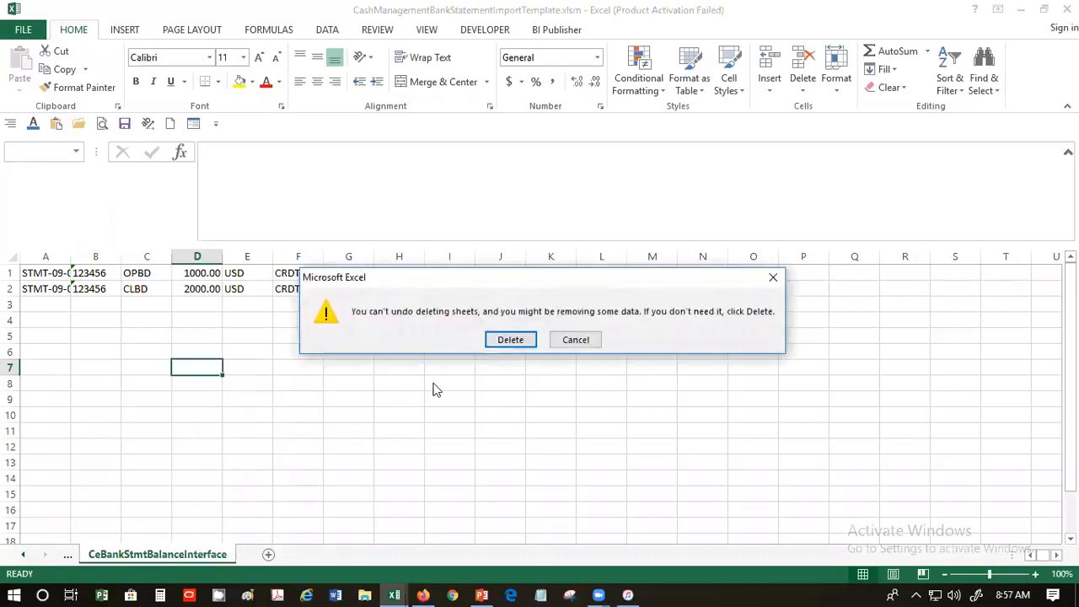
left_click(510, 340)
right_click(142, 556)
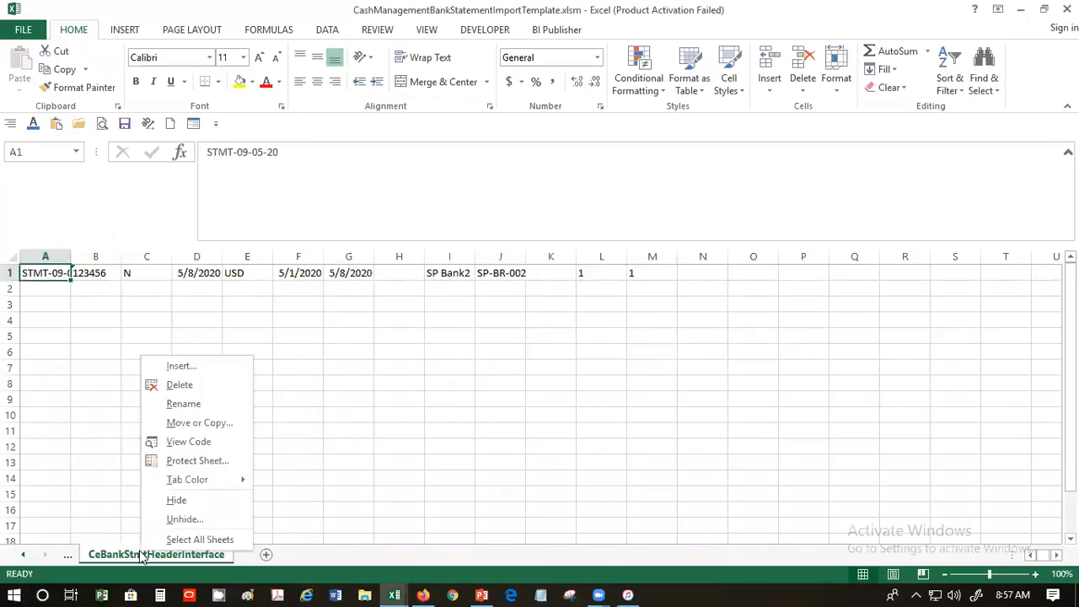
left_click(198, 394)
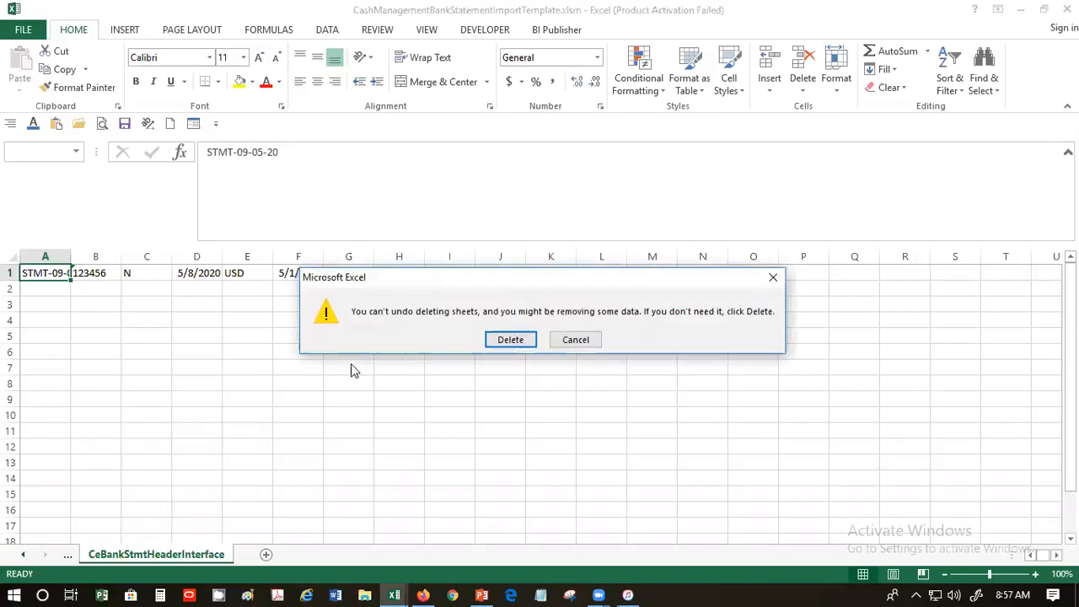
left_click(507, 338)
Generate the CSV file from the Instructions and CSV Generation sheet, saving the archive as CeBankStmtImport.zip in Downloads
left_click(24, 555)
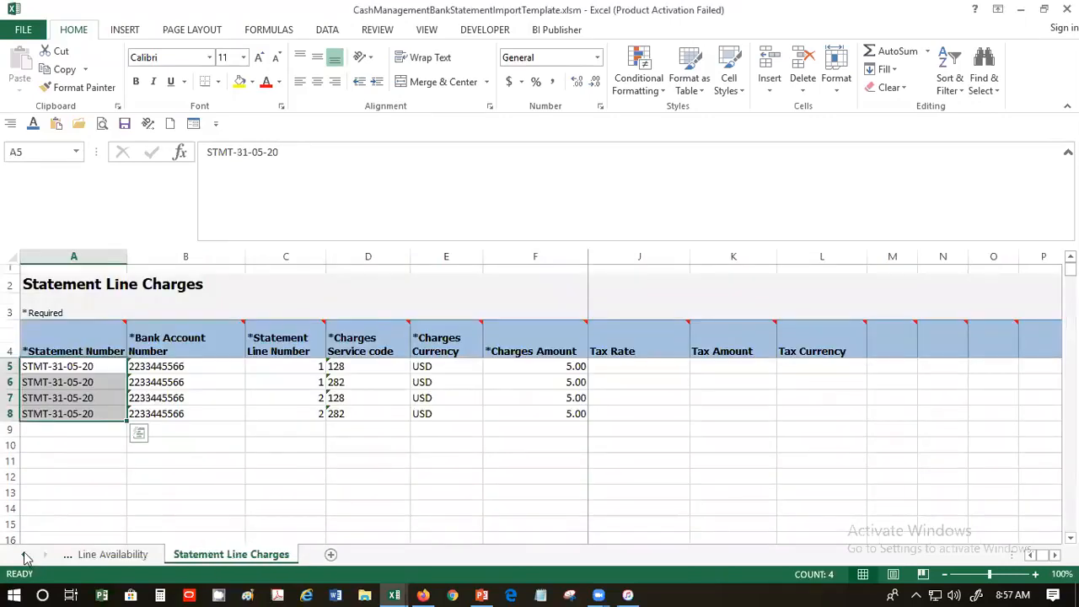
left_click(24, 555)
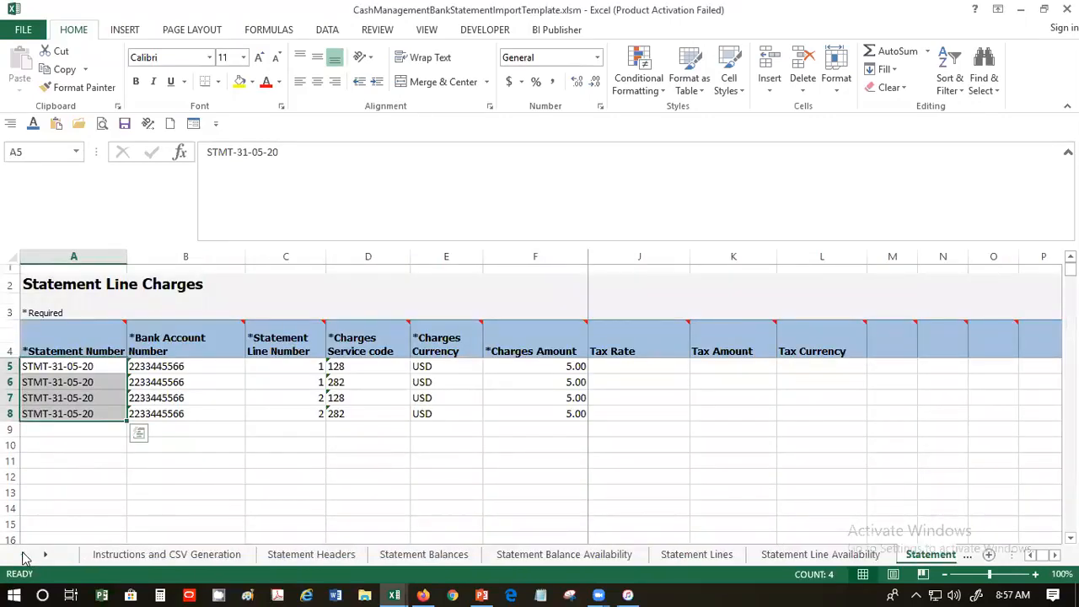
left_click(48, 367)
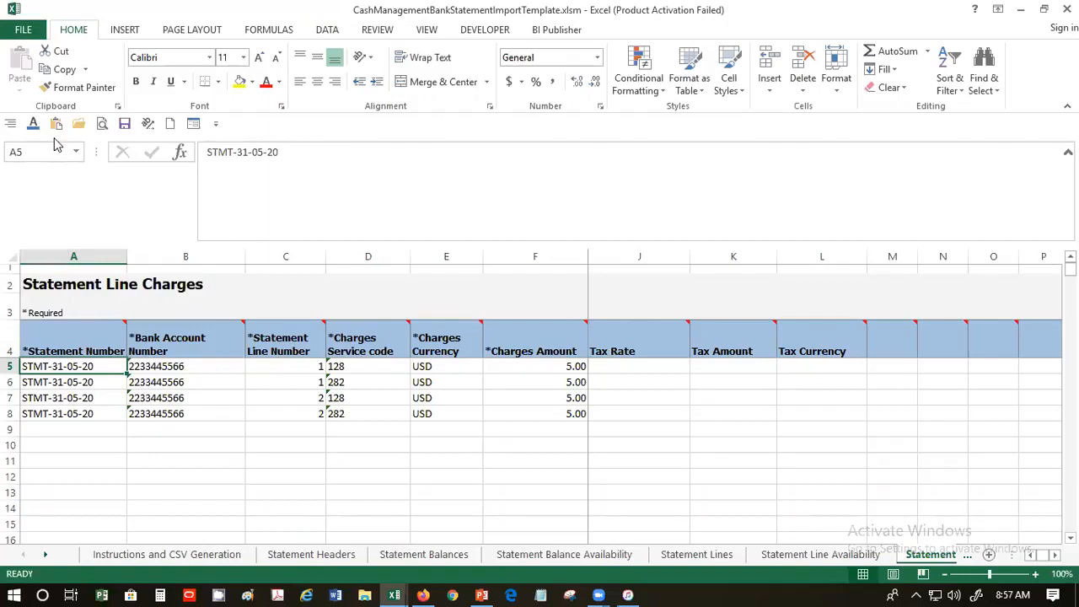
left_click(108, 563)
left_click(137, 414)
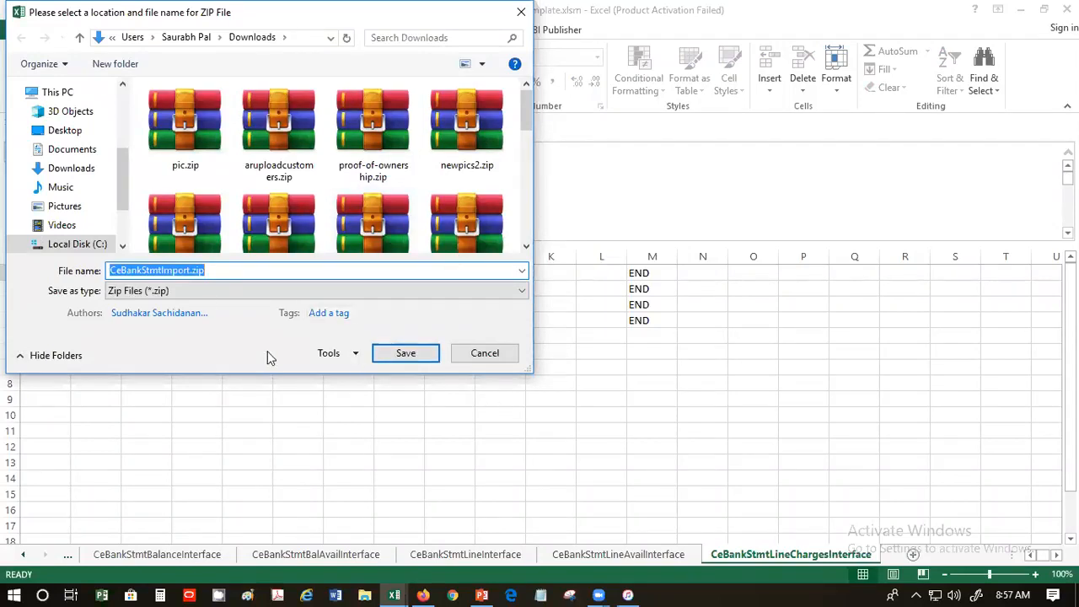
left_click(416, 358)
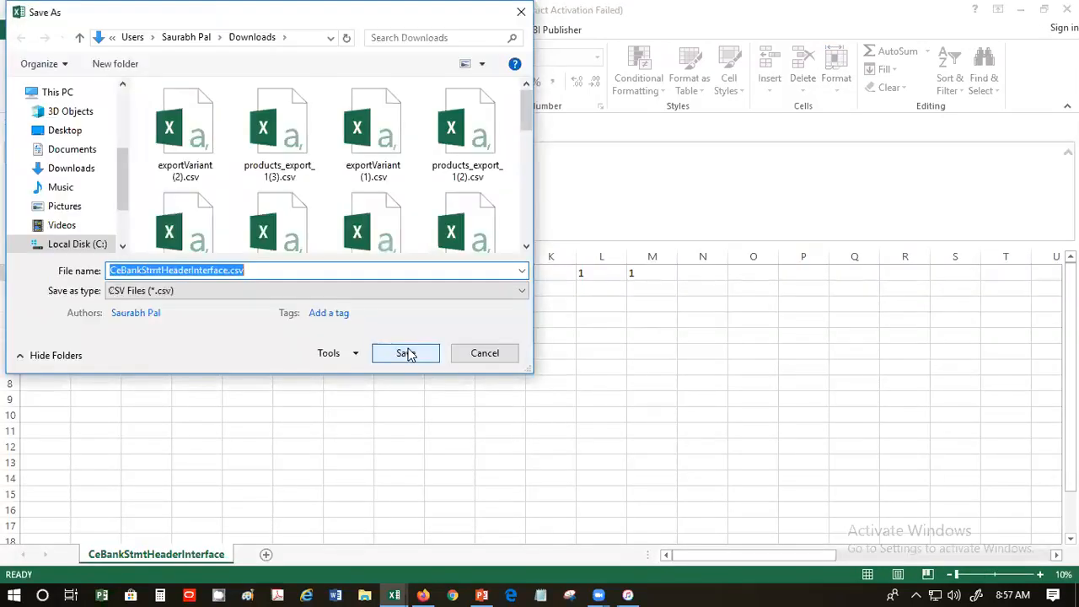
Save the header, balance, balance availability, line, line availability and line charges interface CSV files to Downloads under their suggested names
left_click(412, 357)
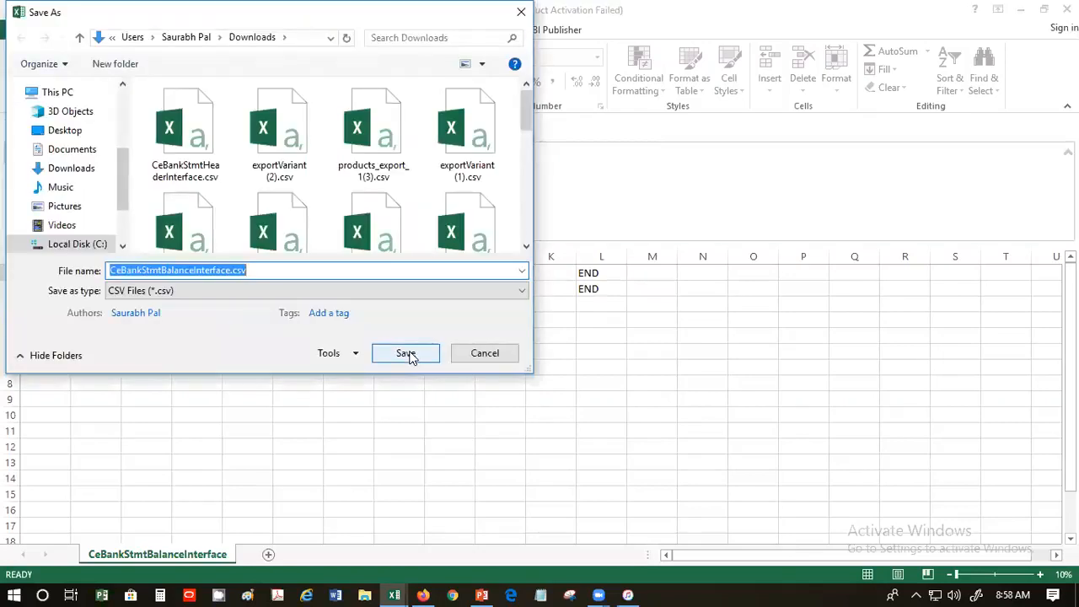
left_click(407, 354)
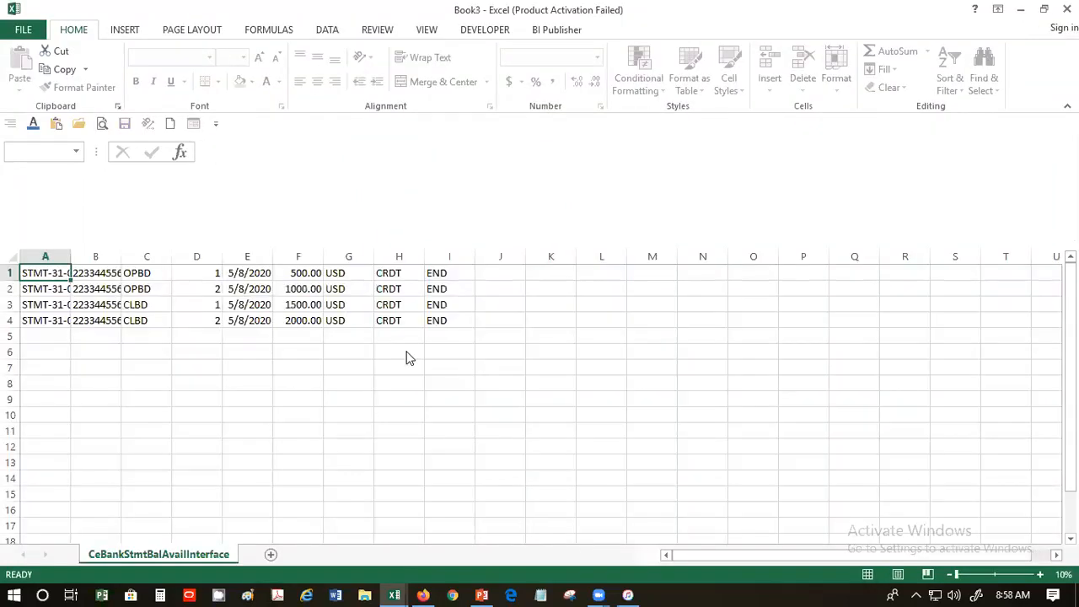
left_click(406, 353)
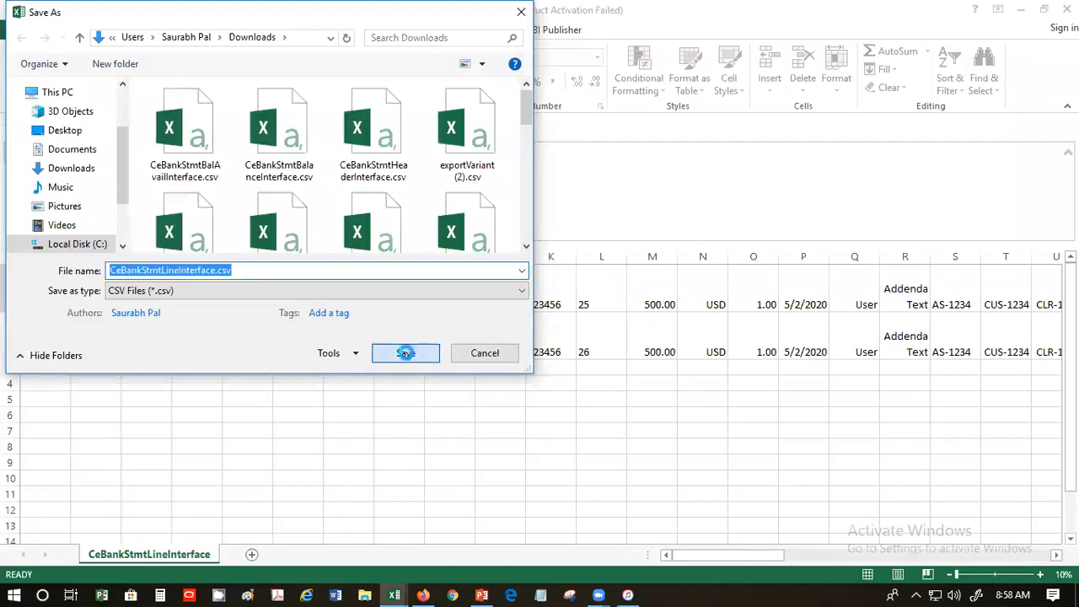
left_click(405, 352)
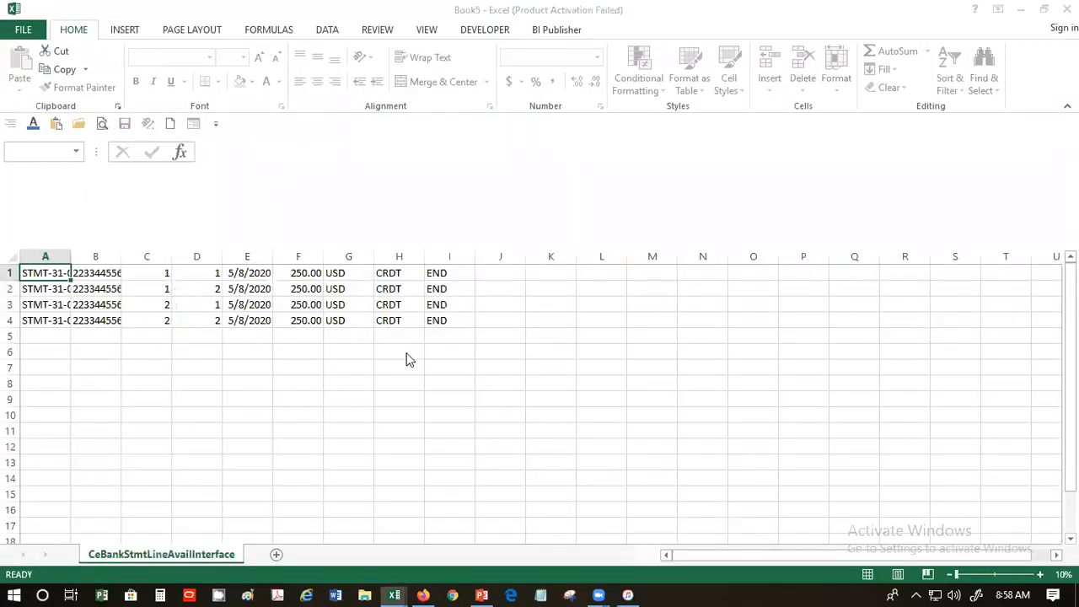
left_click(406, 353)
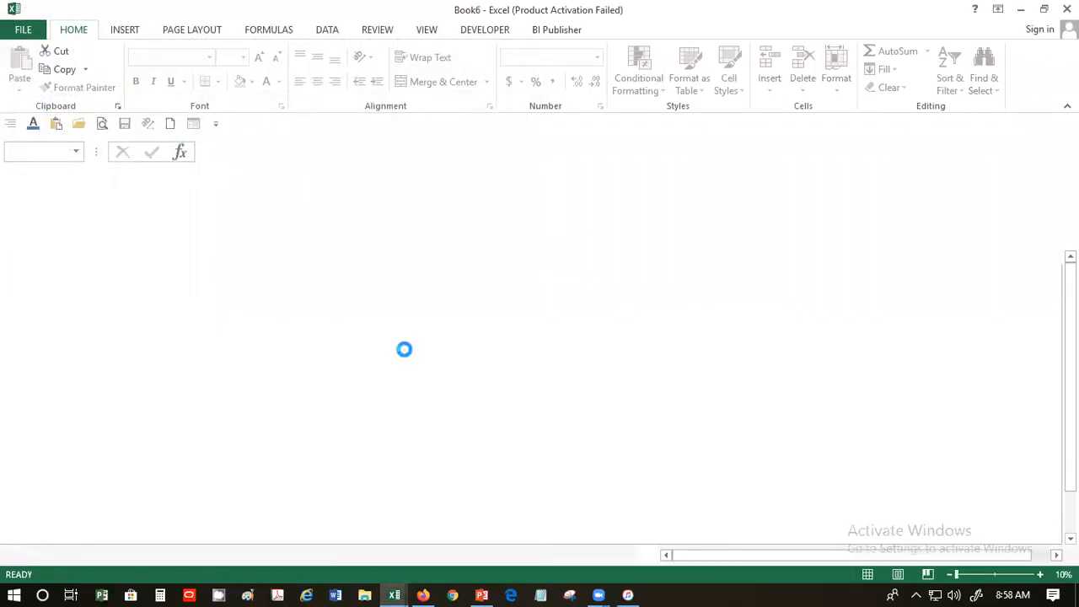
left_click(405, 354)
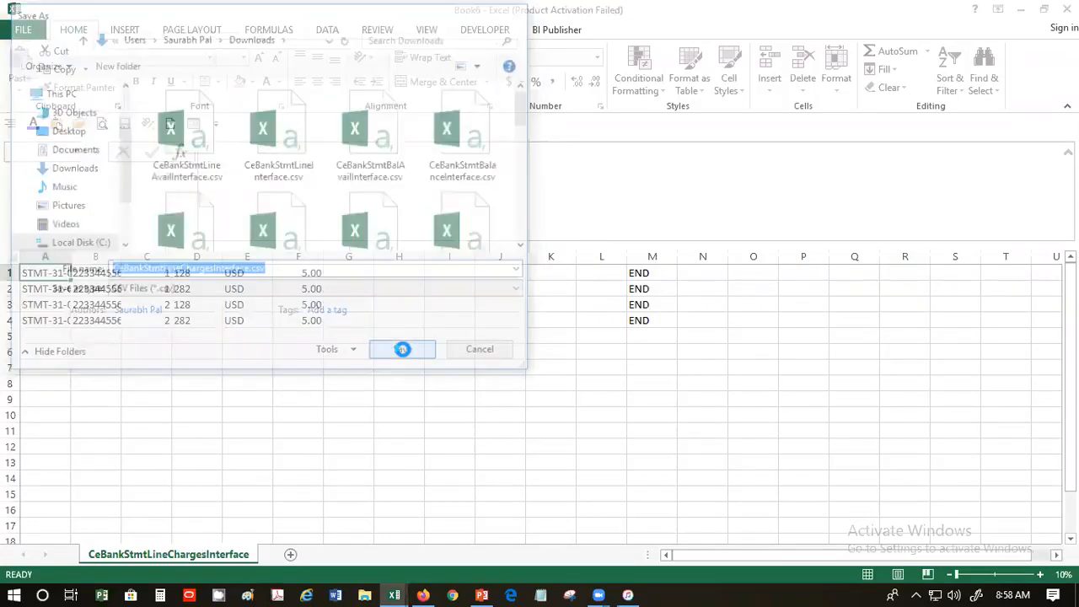
left_click(592, 344)
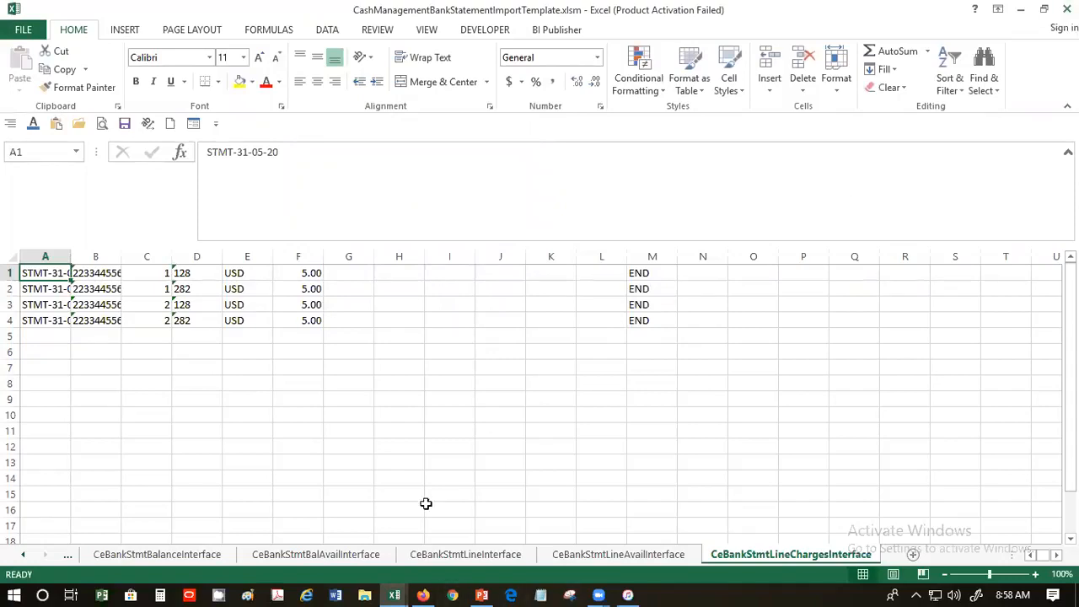
In Firefox, examine the format choices and the BAI2 Format data file parameter of the Load and Import Bank Statement process, and discard it
left_click(424, 590)
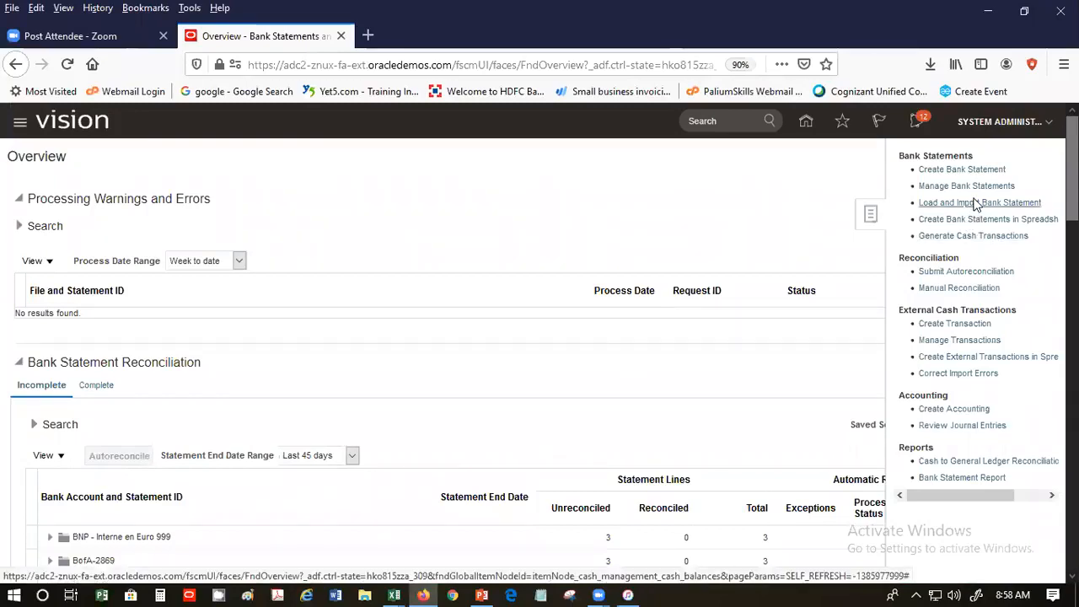
left_click(395, 590)
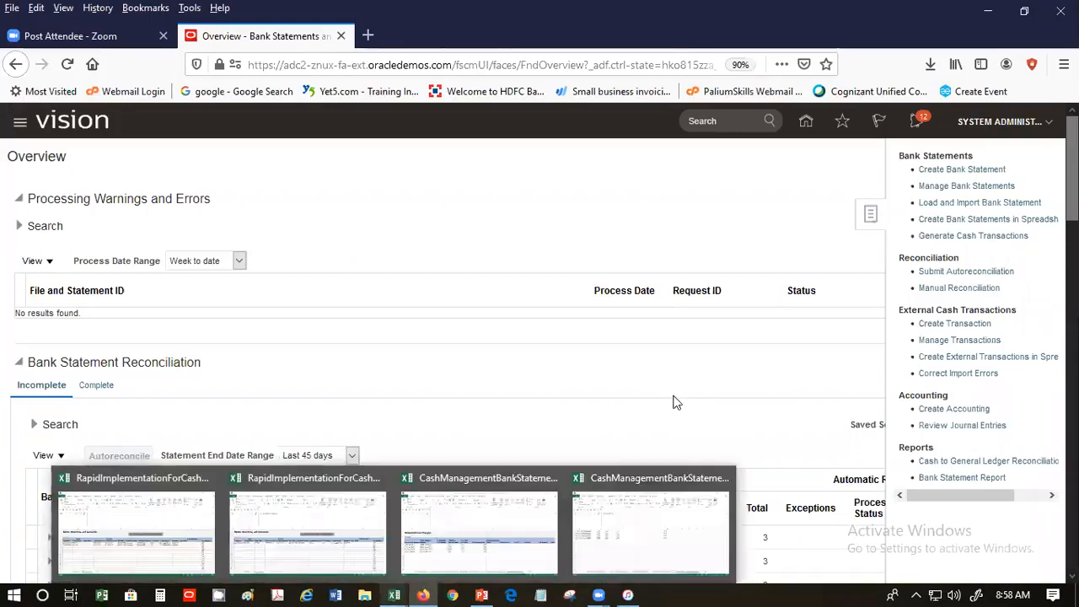
left_click(985, 206)
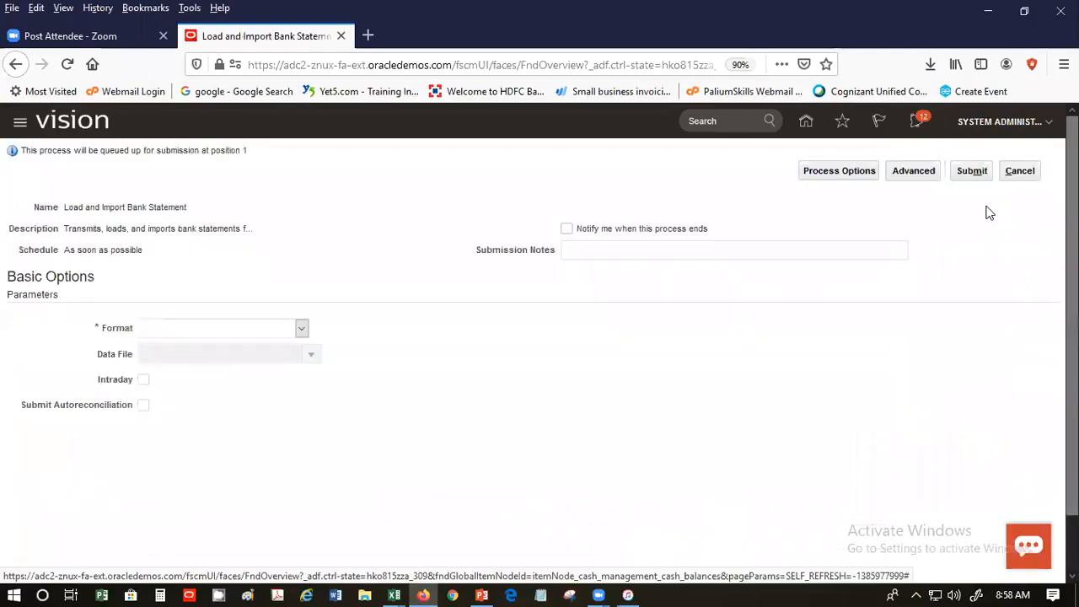
left_click(302, 328)
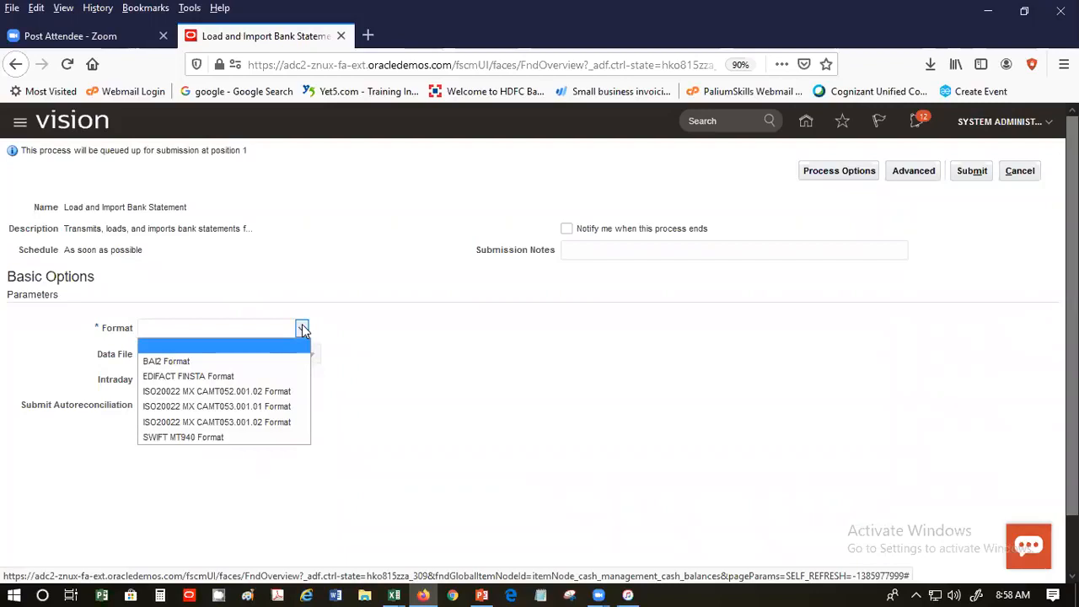
left_click(310, 281)
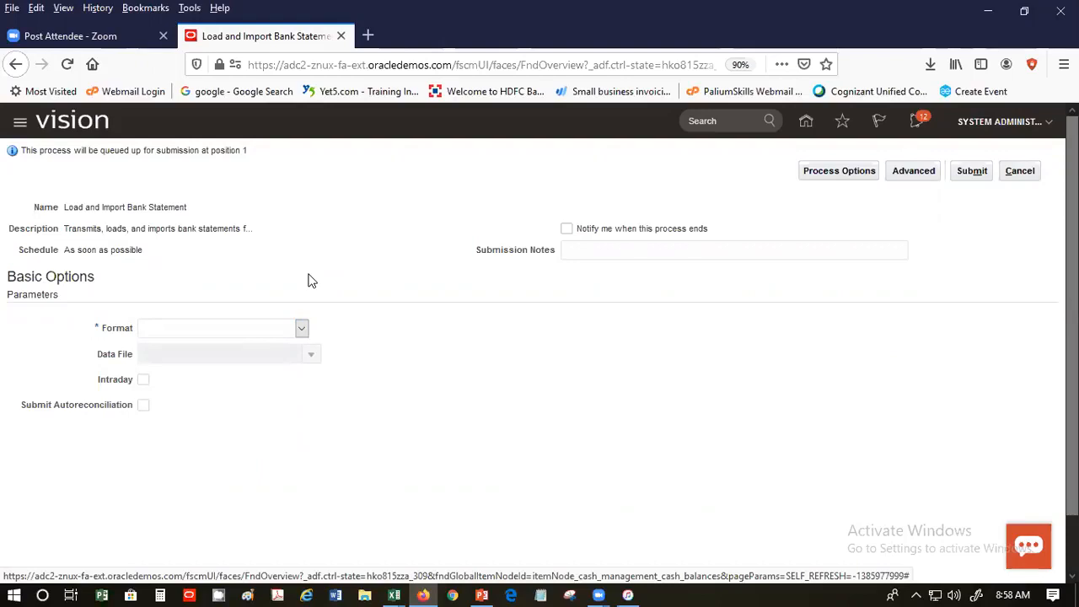
left_click(302, 327)
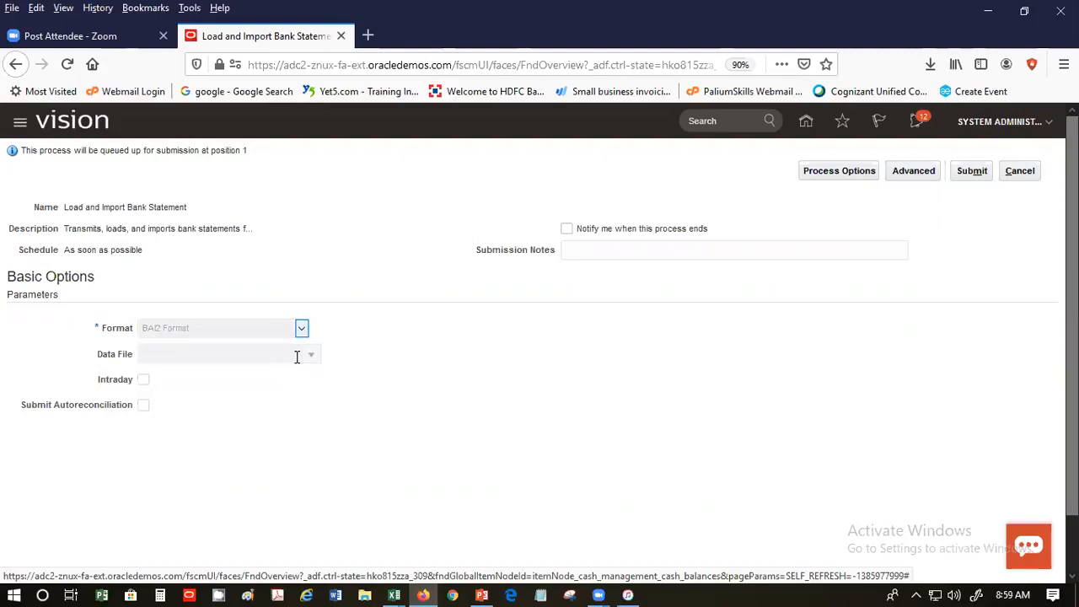
left_click(310, 353)
left_click(435, 351)
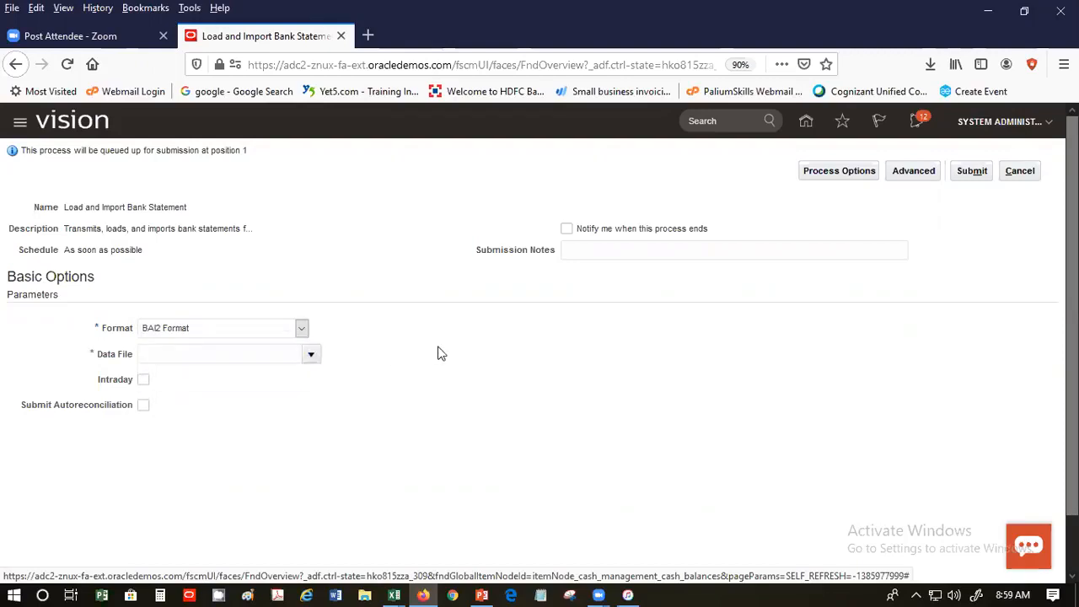
left_click(1033, 171)
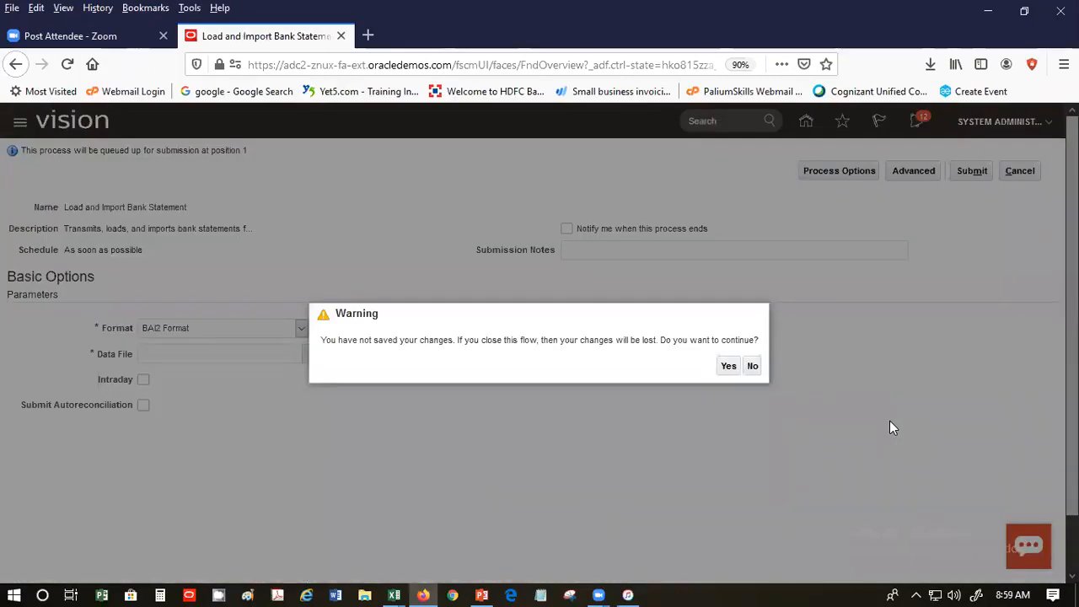
left_click(721, 368)
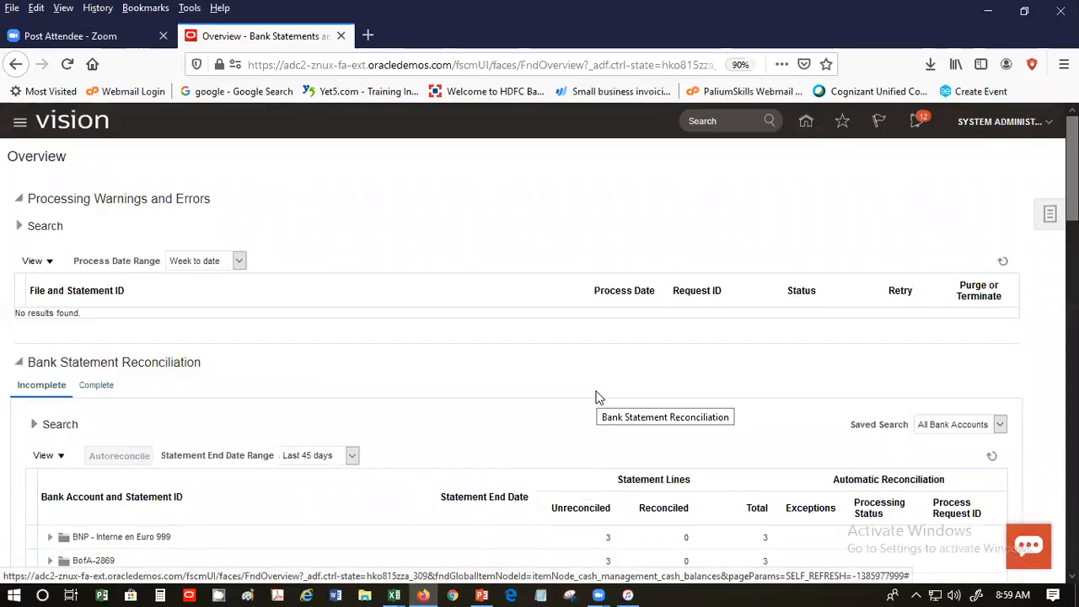
Look over the Bank Statement Reconciliation and Process Monitor sections of the Overview page
scroll(476, 358, "down", 3)
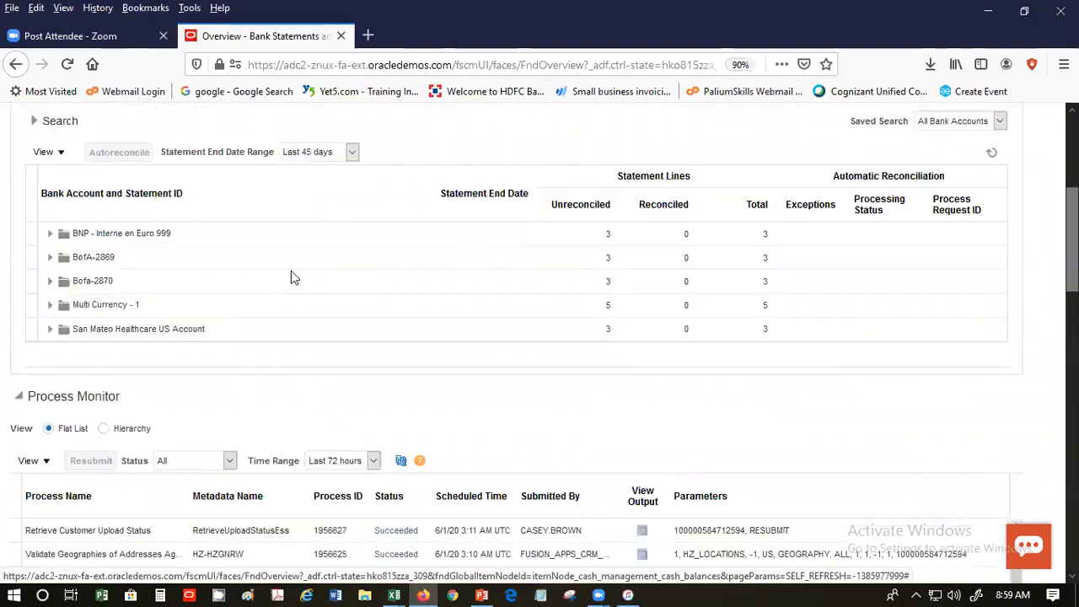
scroll(278, 278, "down", 3)
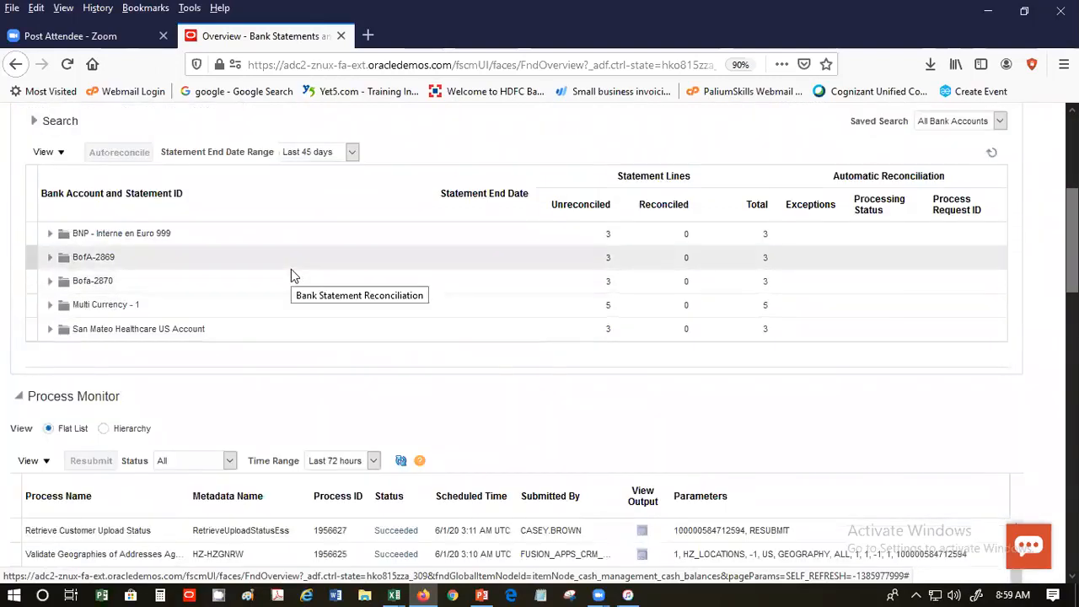
scroll(290, 269, "down", 3)
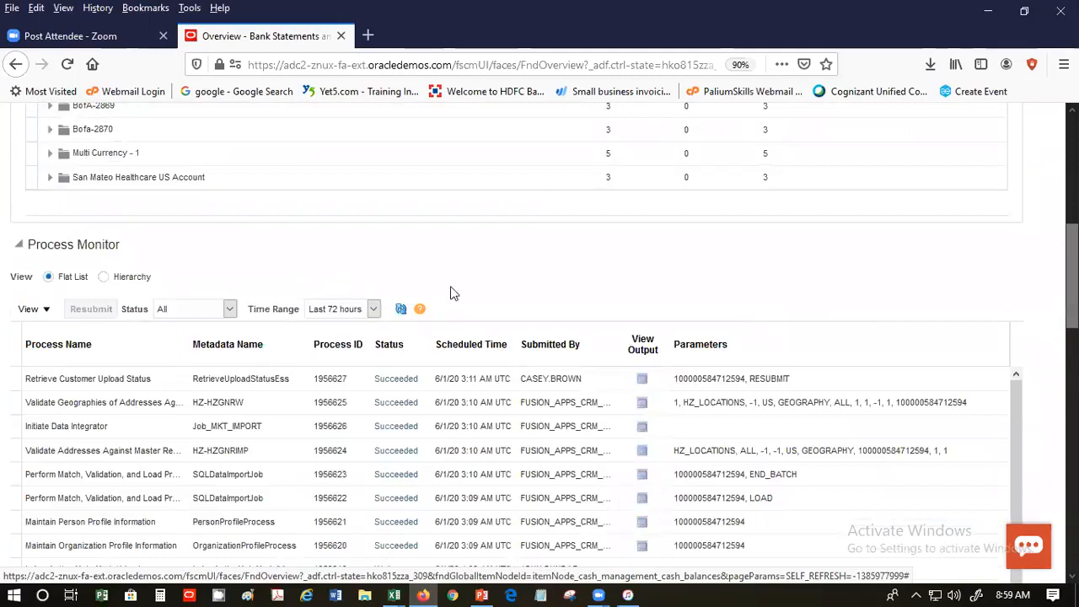
scroll(744, 323, "up", 9)
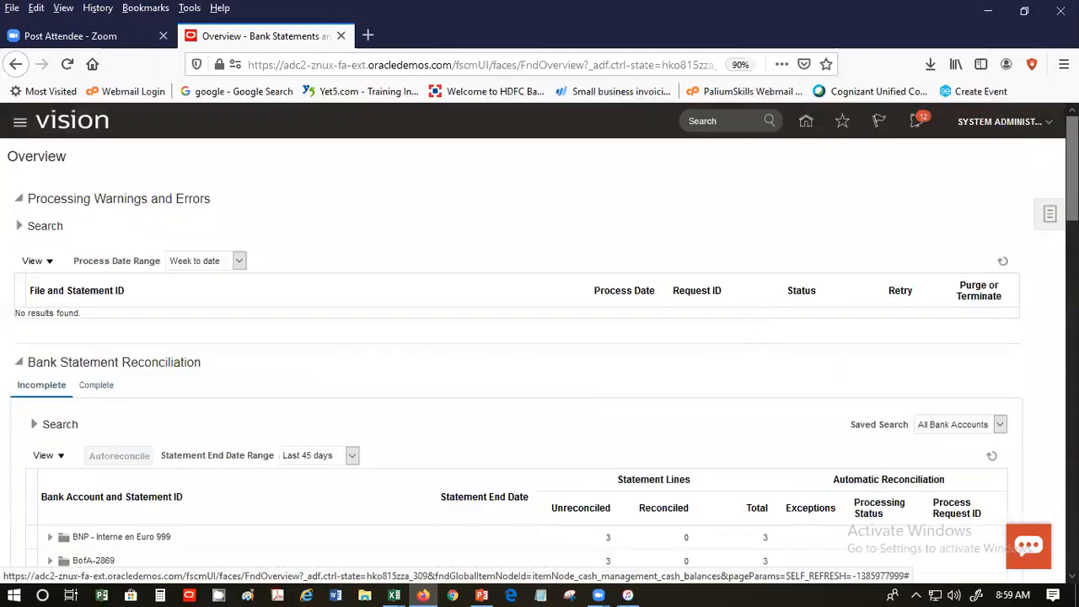
left_click(1050, 216)
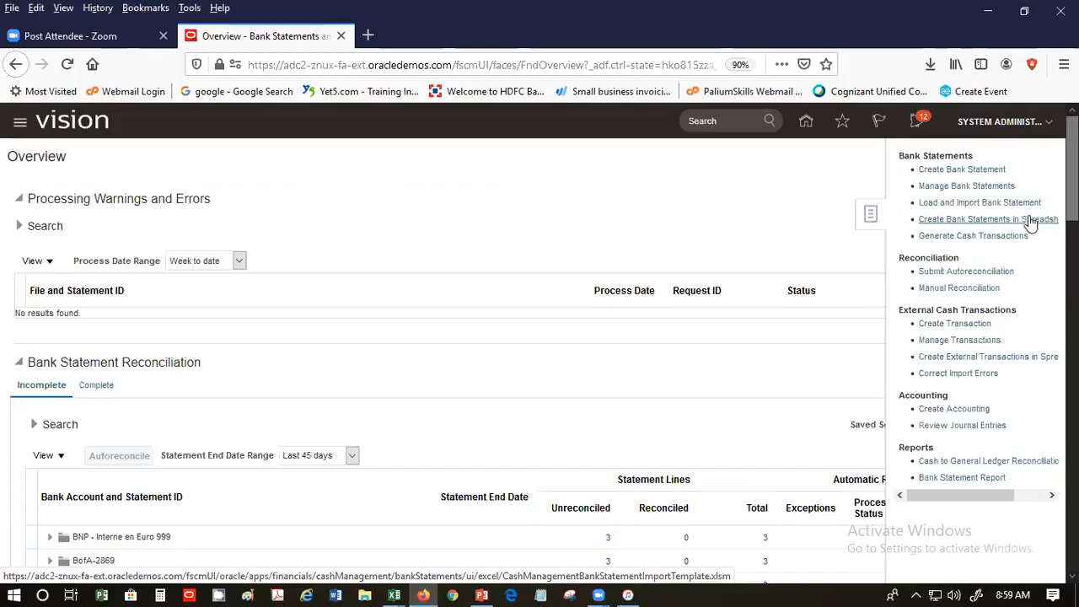
left_click(959, 221)
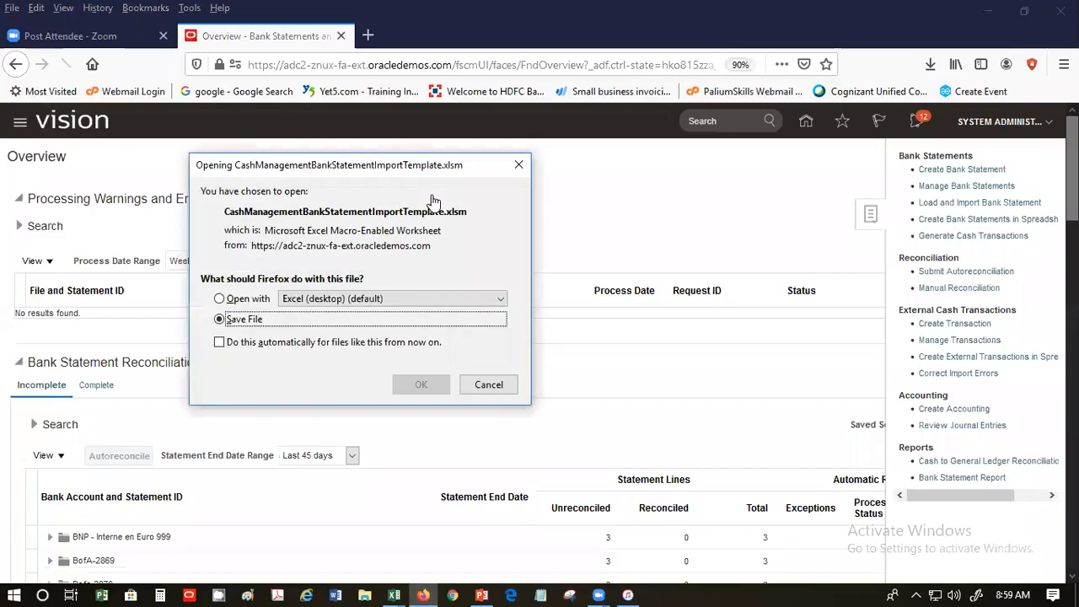
left_click(497, 388)
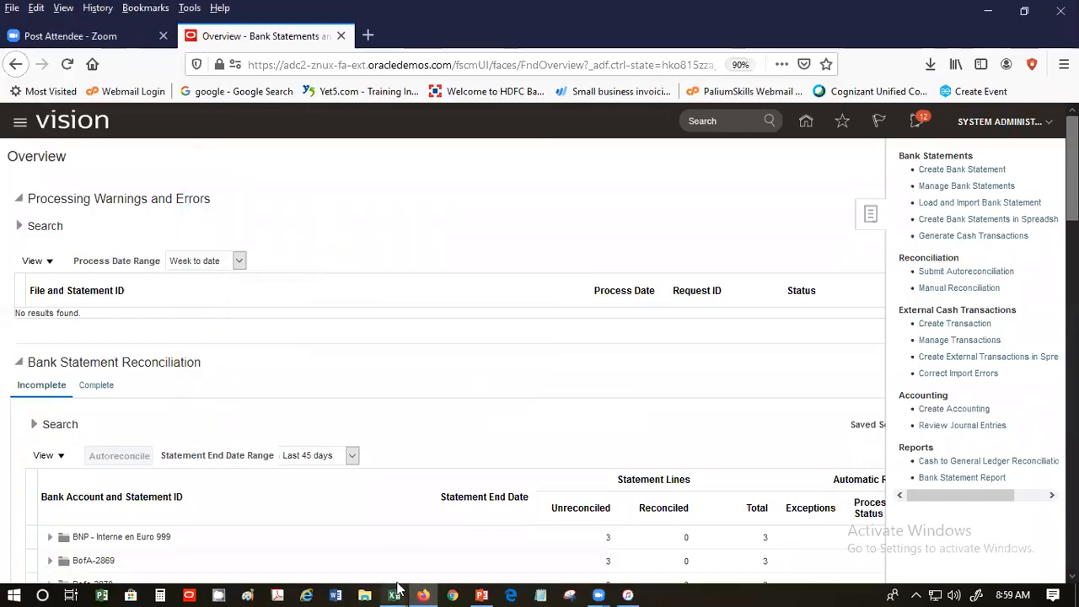
Switch to Excel and show the Instructions and CSV Generation sheet of CashManagementBankStatementImportTemplate.xlsm
mouse_move(395, 588)
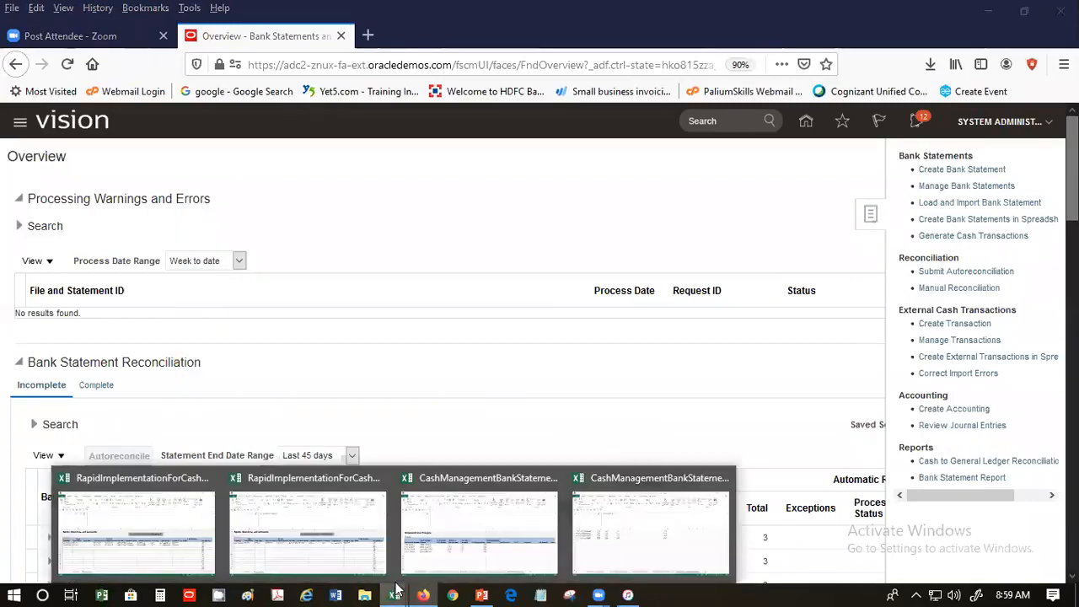
left_click(512, 510)
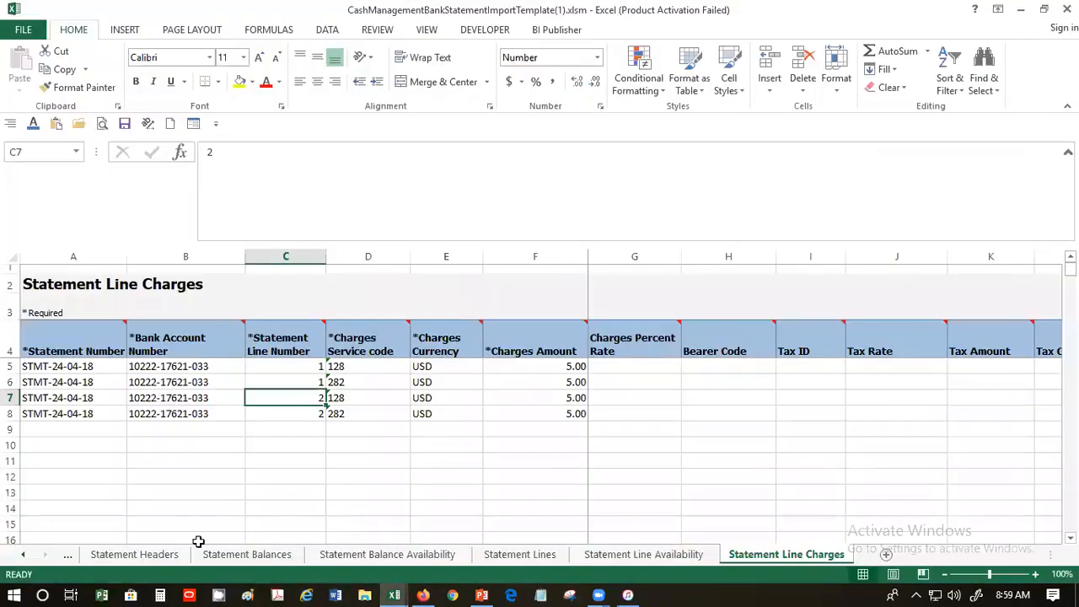
left_click(25, 555)
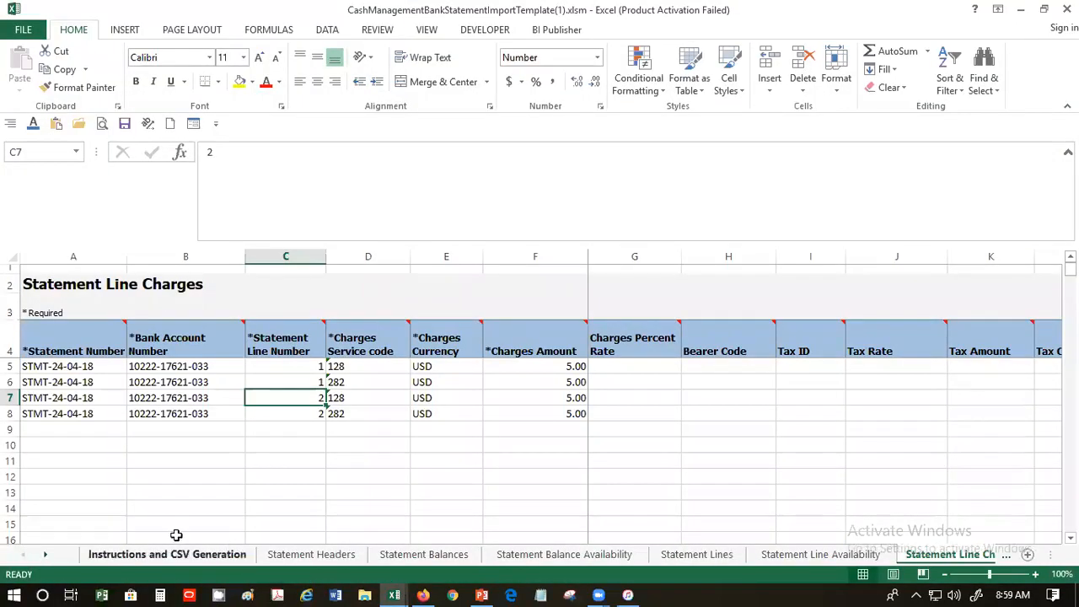
left_click(394, 592)
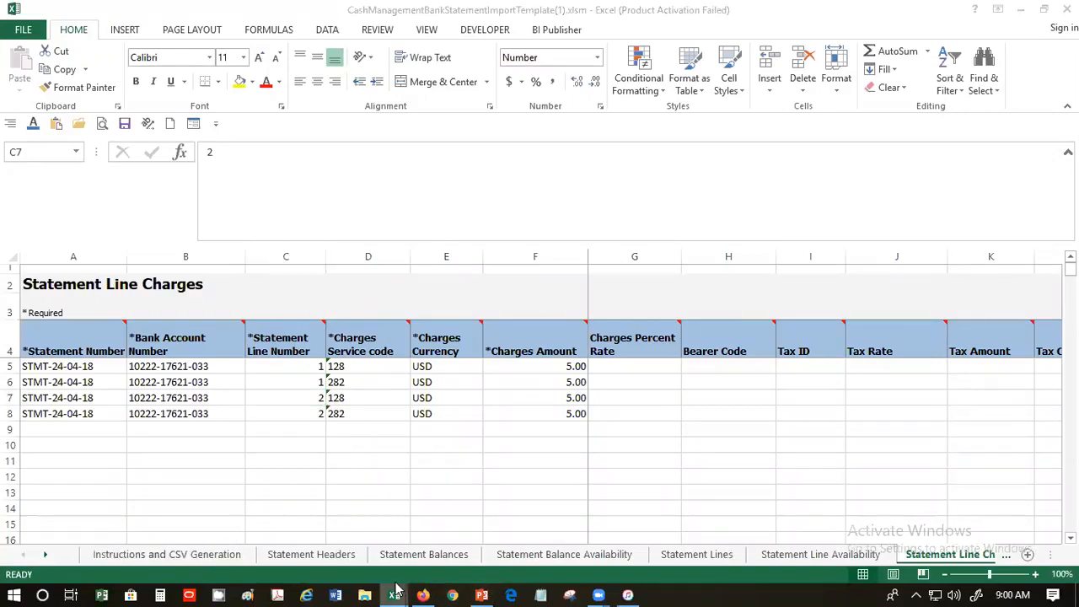
left_click(455, 509)
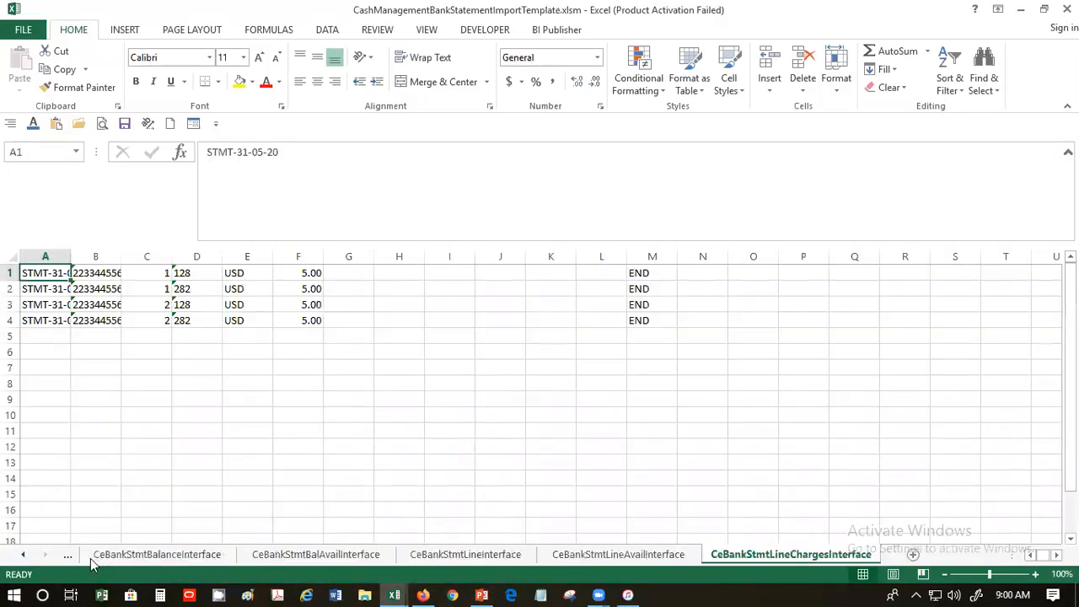
left_click(23, 554)
left_click(23, 555)
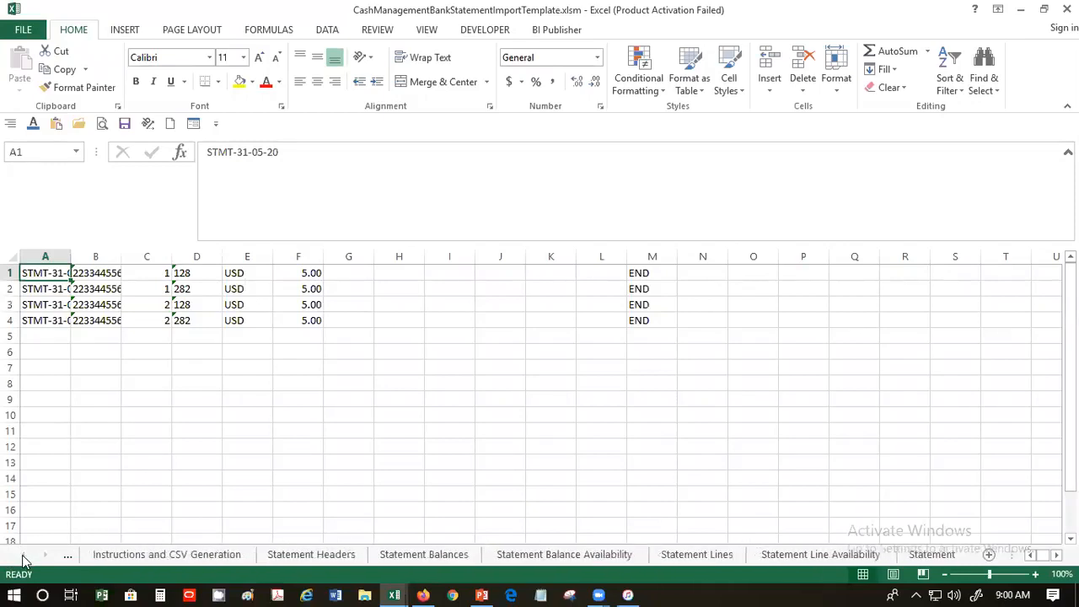
left_click(106, 553)
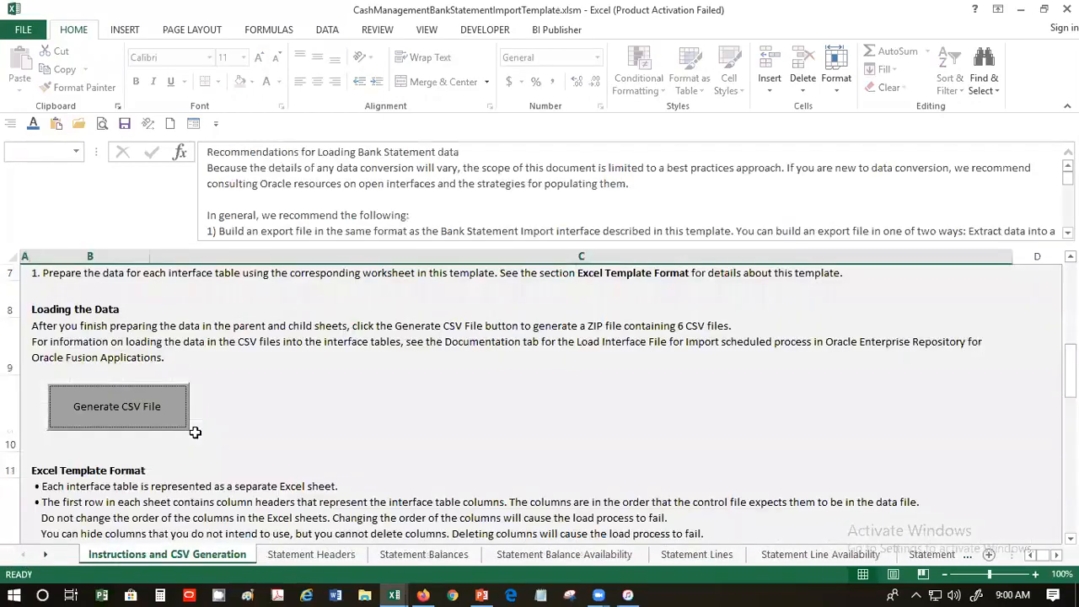
Read the instructions on loading to the interface table, including the ESS job Load Interface File for Import, and on correcting import errors
scroll(195, 433, "down", 1)
scroll(195, 432, "down", 1)
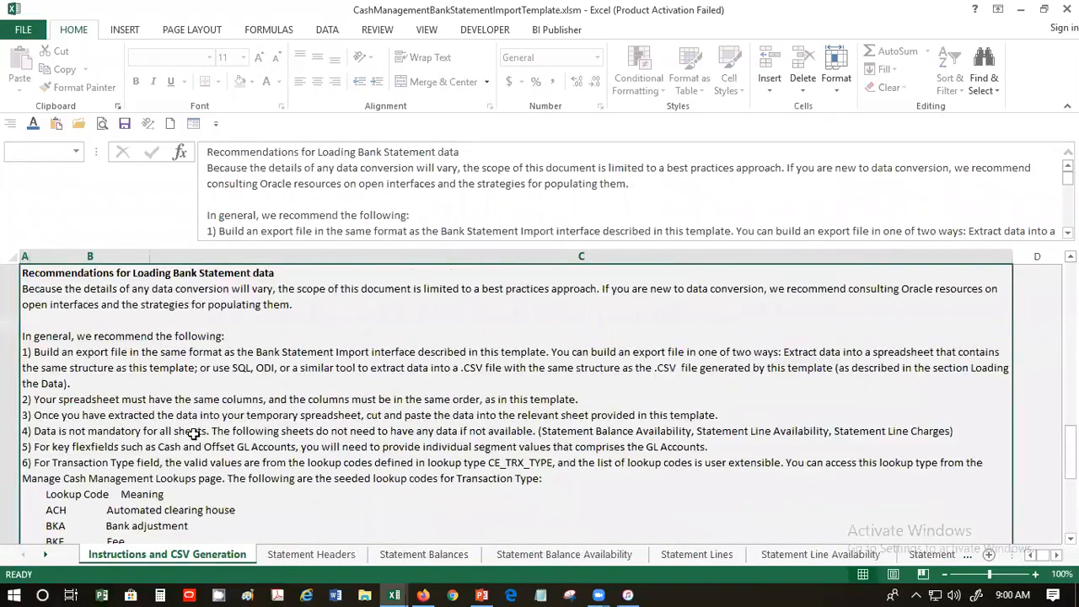
scroll(195, 433, "down", 1)
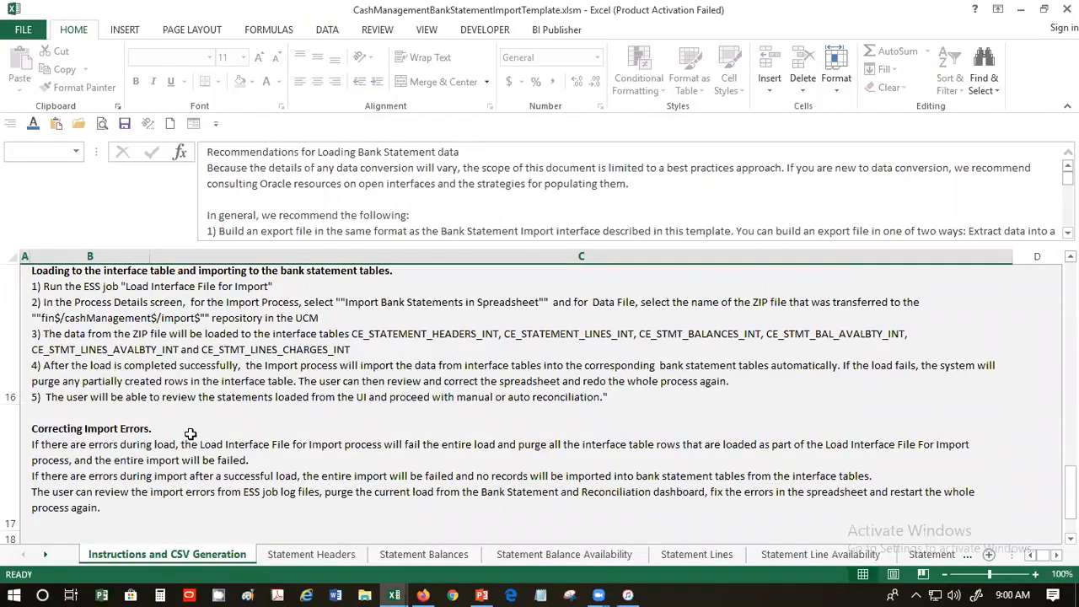
left_click(144, 290)
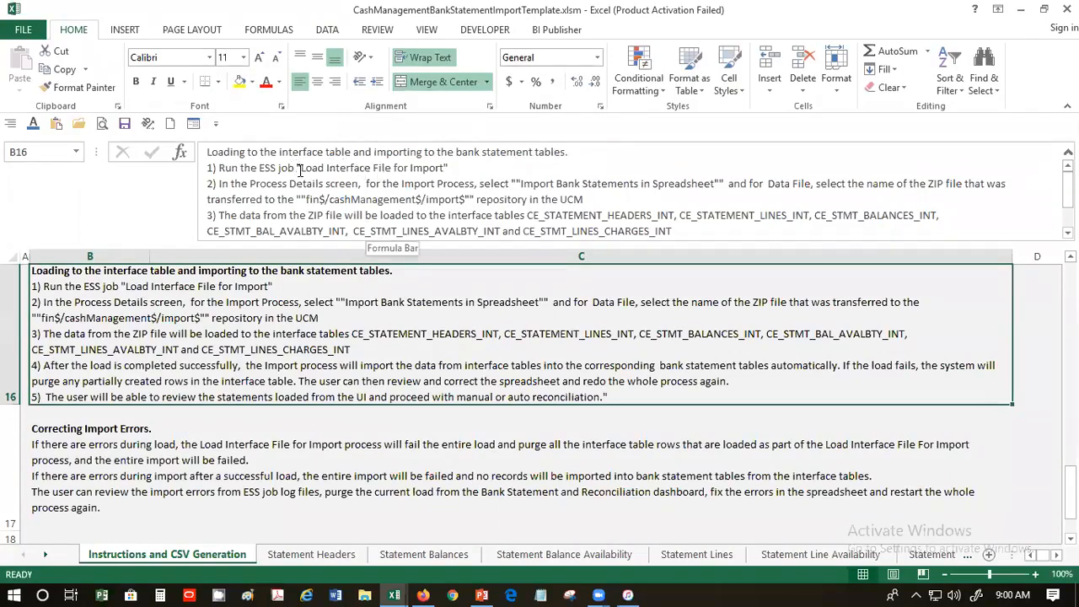
left_click_drag(300, 168, 446, 168)
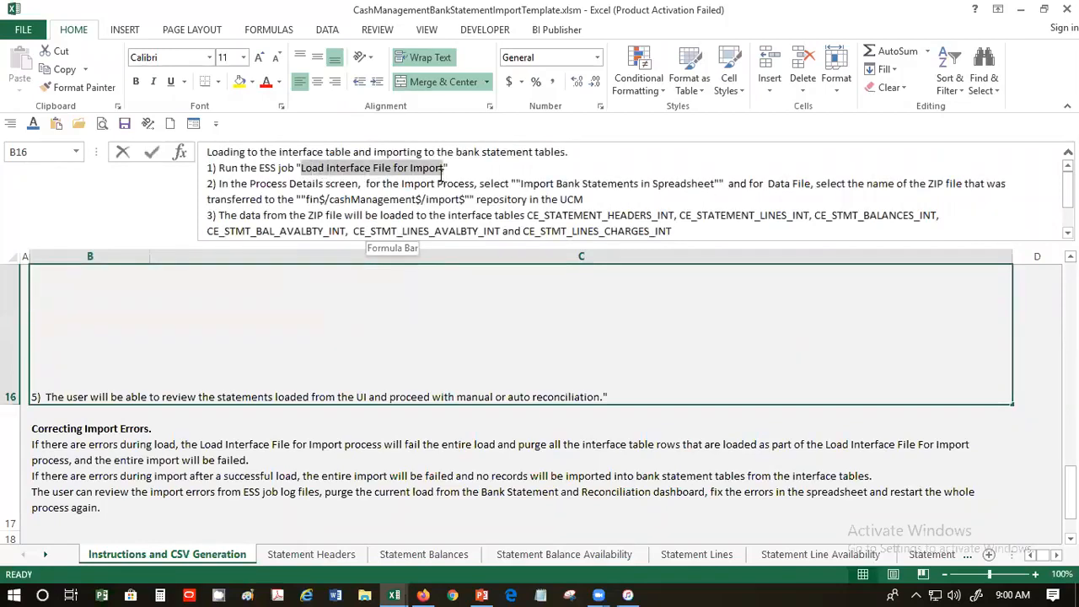
left_click(343, 455)
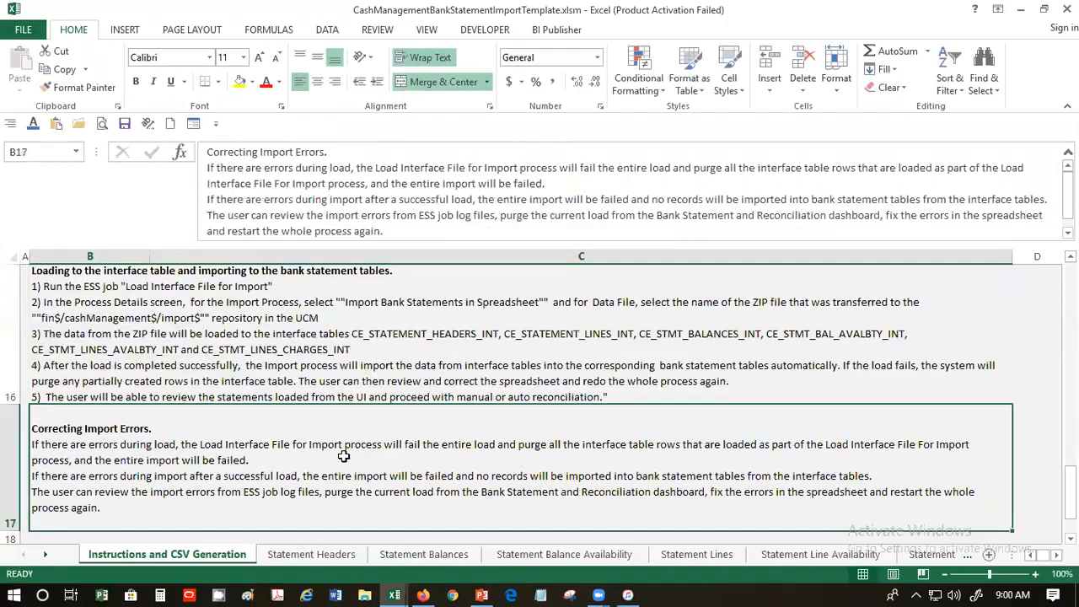
left_click(261, 317)
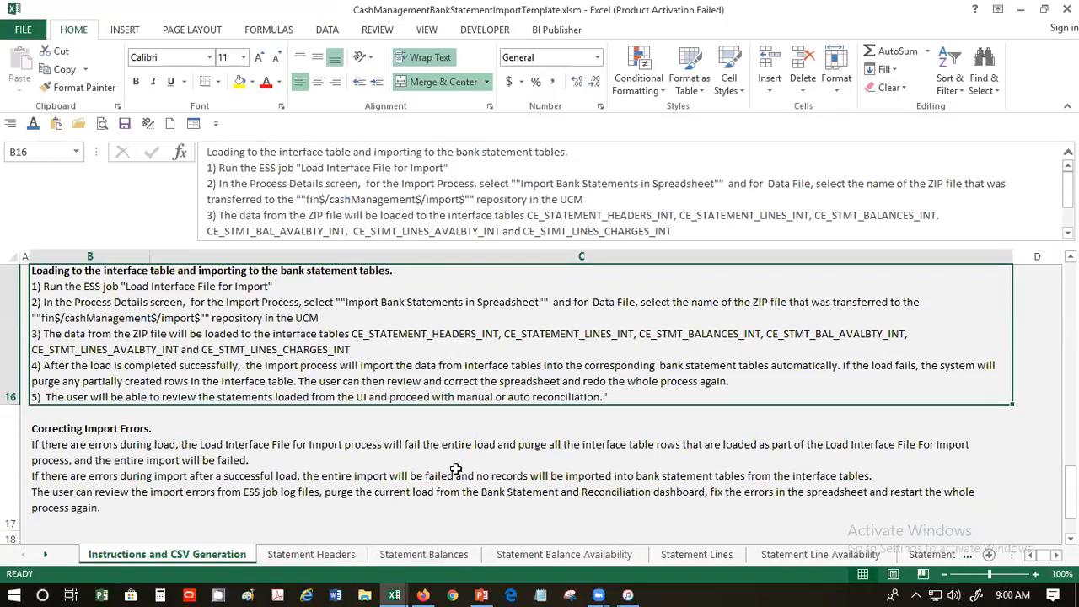
Return to Firefox, check which data files Load and Import Bank Statement offers for BAI2 Format, and discard the process submission
mouse_move(474, 588)
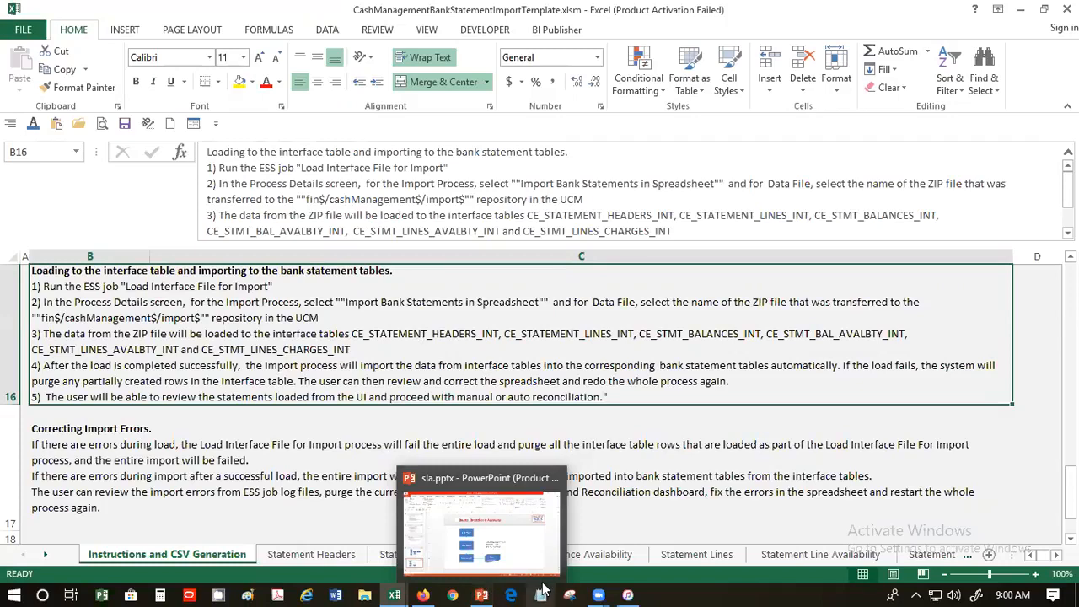
left_click(425, 590)
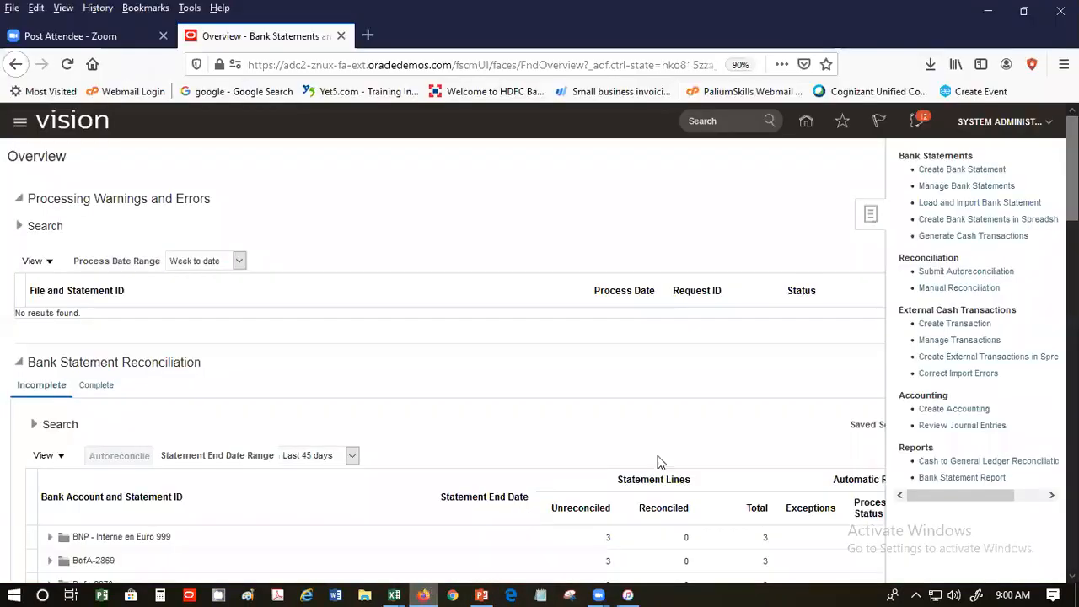
left_click(950, 202)
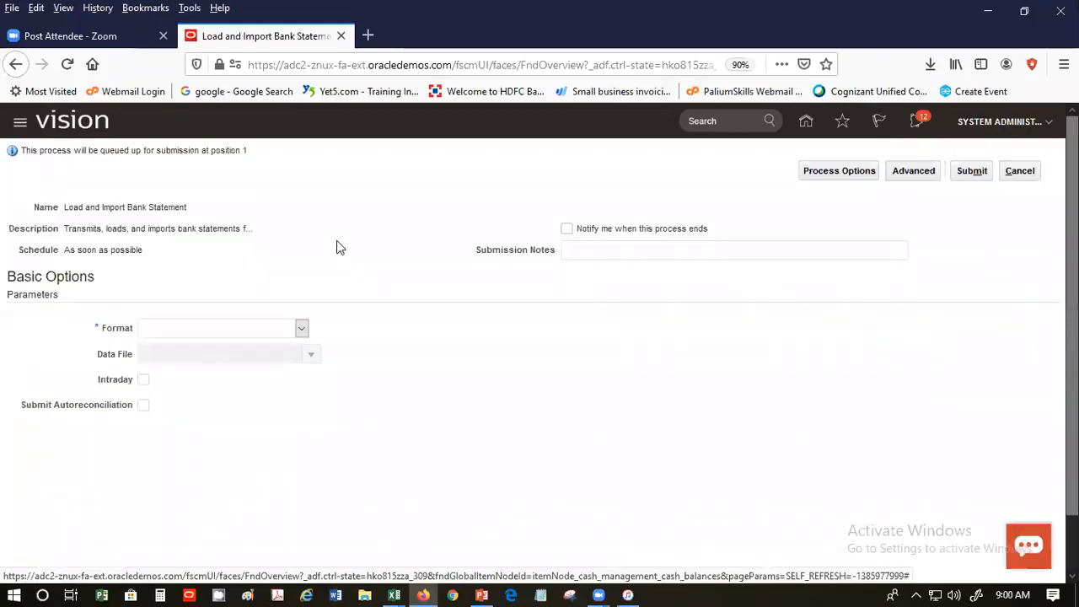
left_click(301, 329)
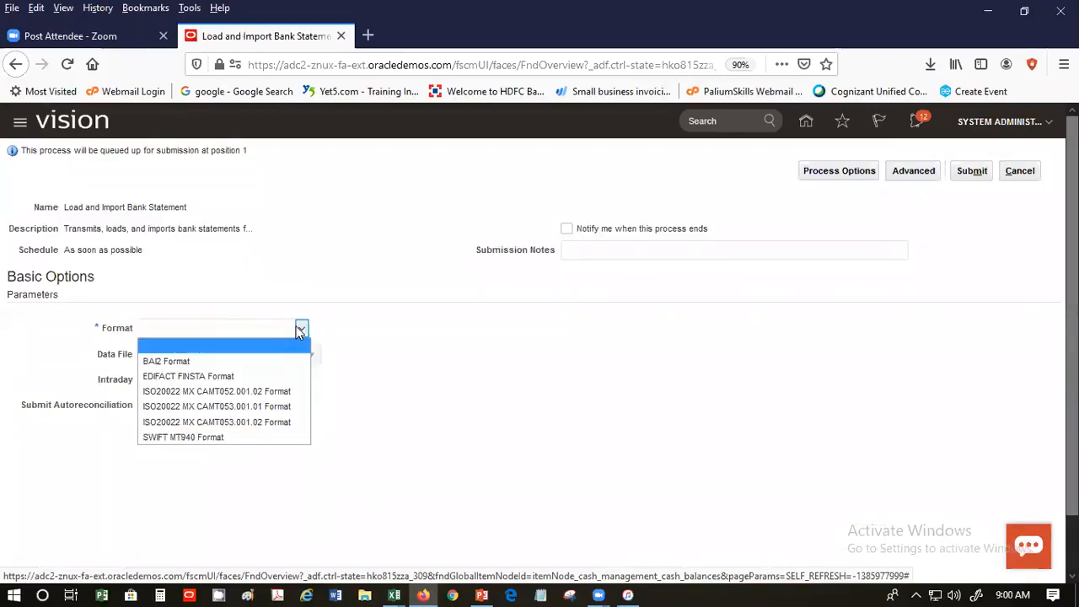
left_click(262, 363)
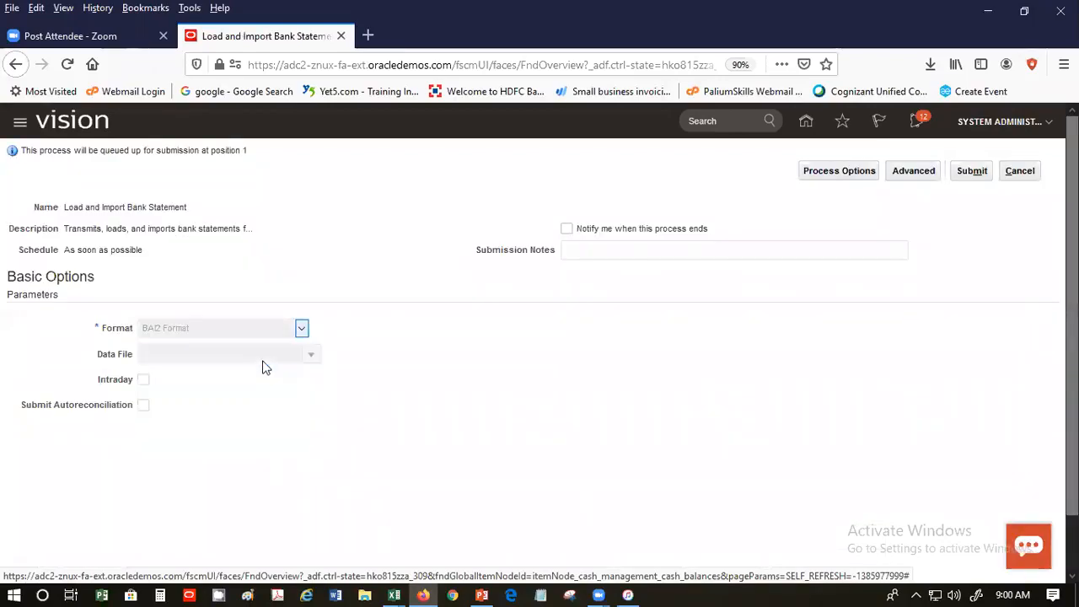
left_click(308, 354)
left_click(169, 379)
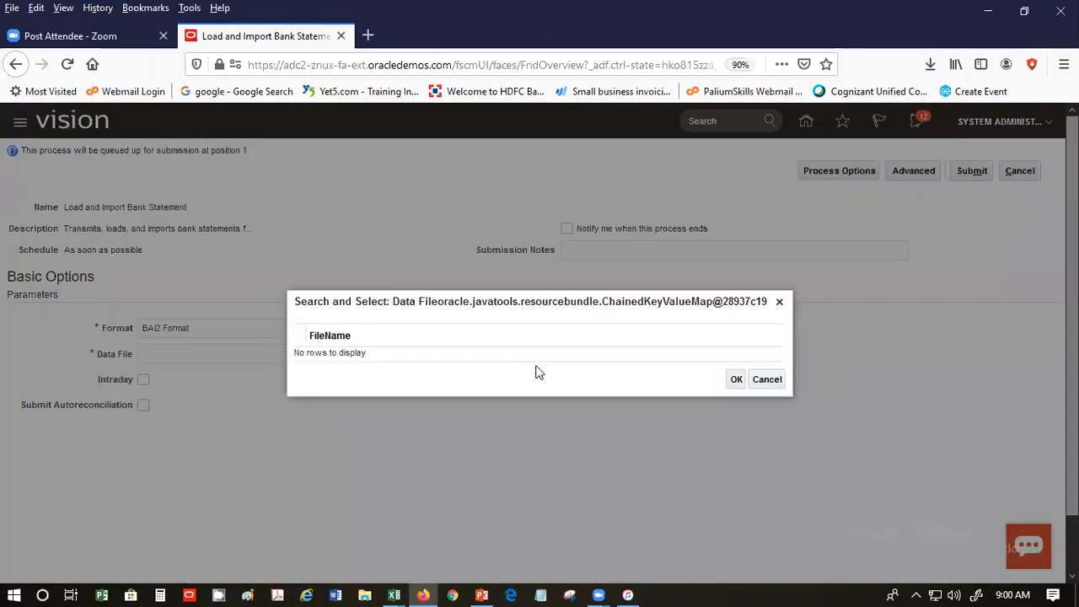
left_click(764, 380)
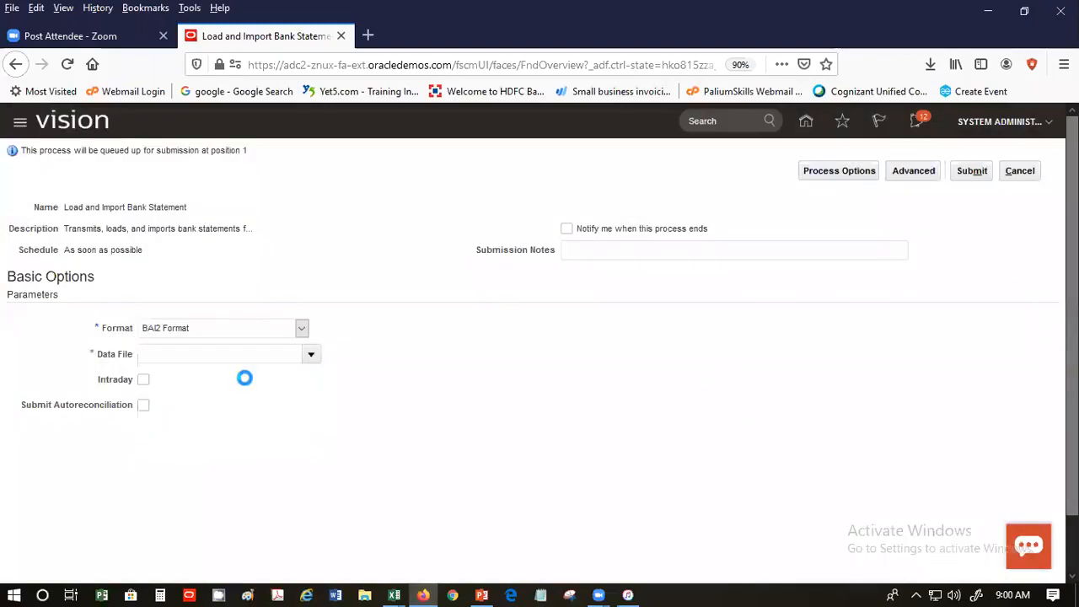
left_click(1021, 172)
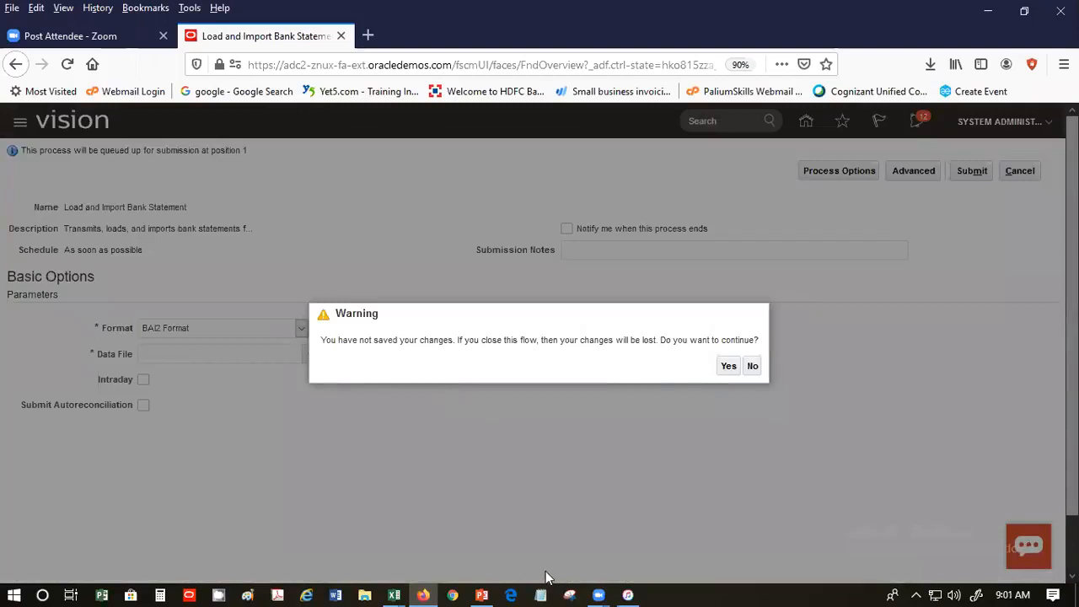
mouse_move(394, 593)
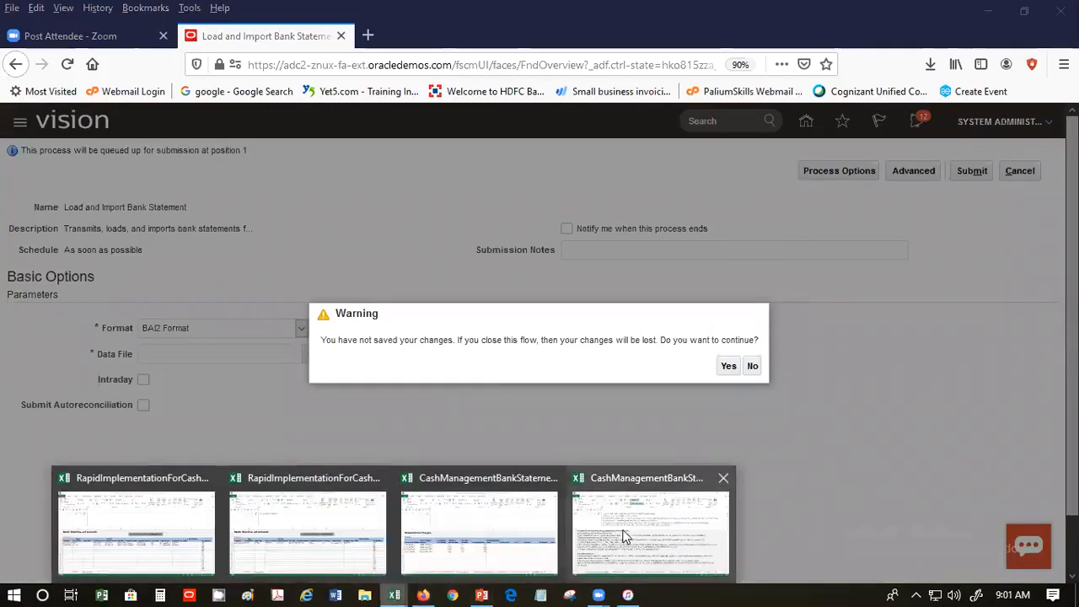
left_click(617, 529)
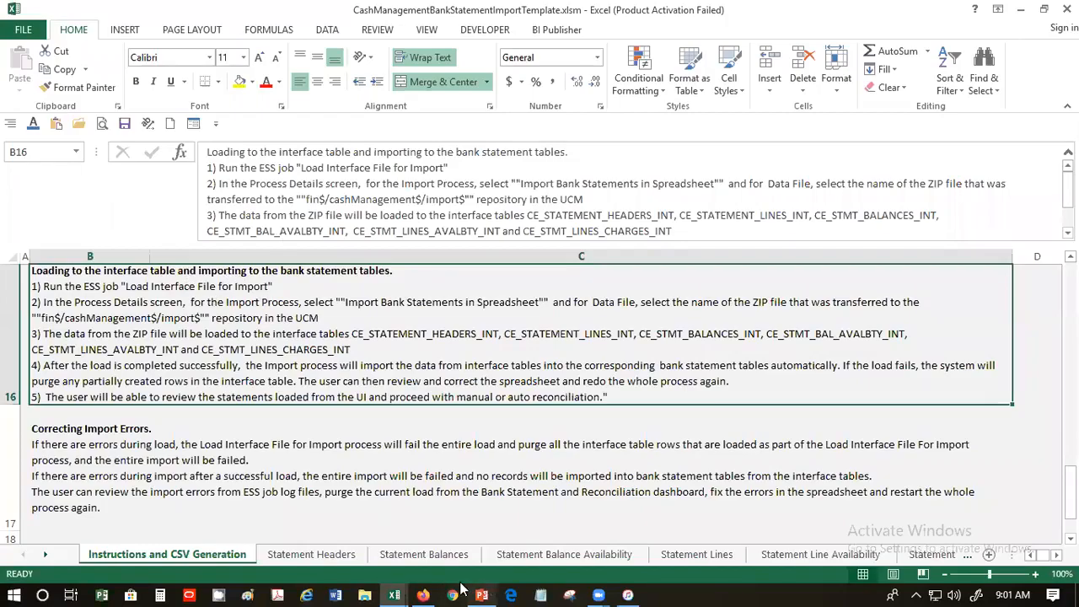
left_click(423, 595)
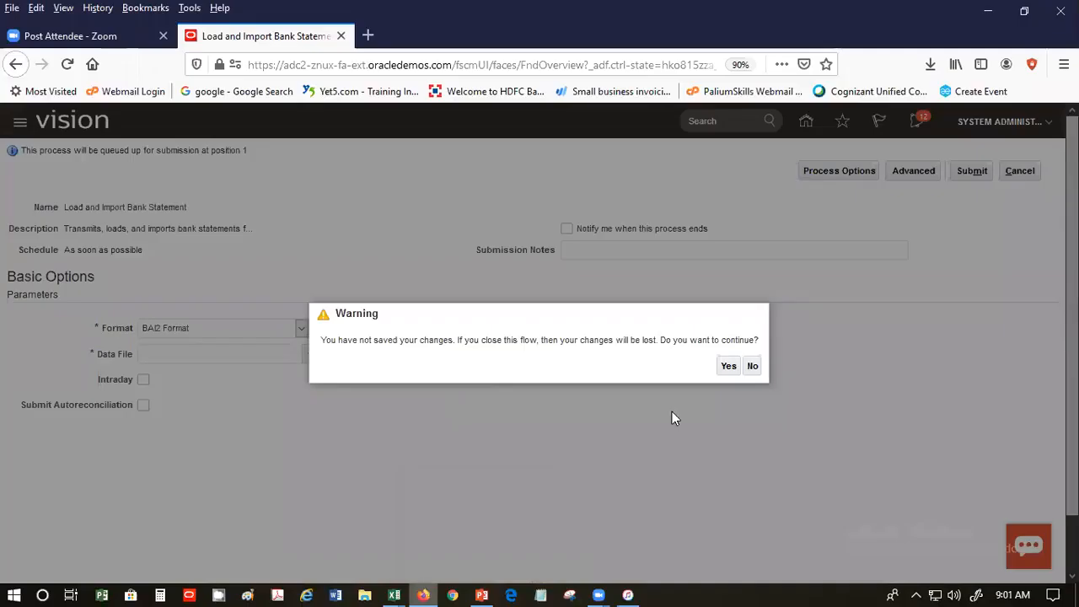
left_click(721, 367)
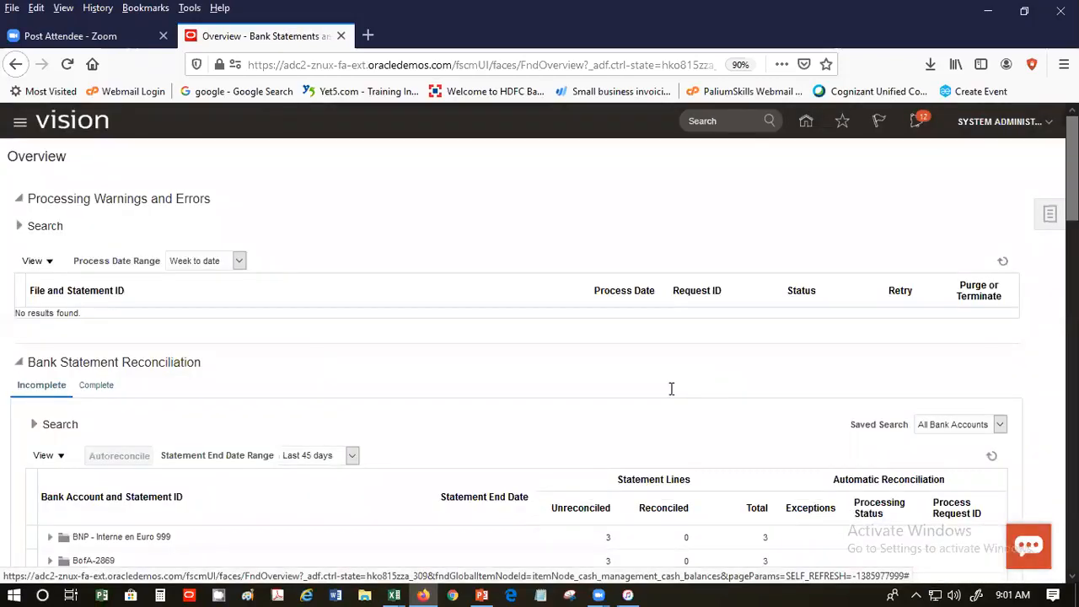
Look over the Process Monitor on the Overview page and open the recently used Monitor Processes page
scroll(611, 395, "down", 5)
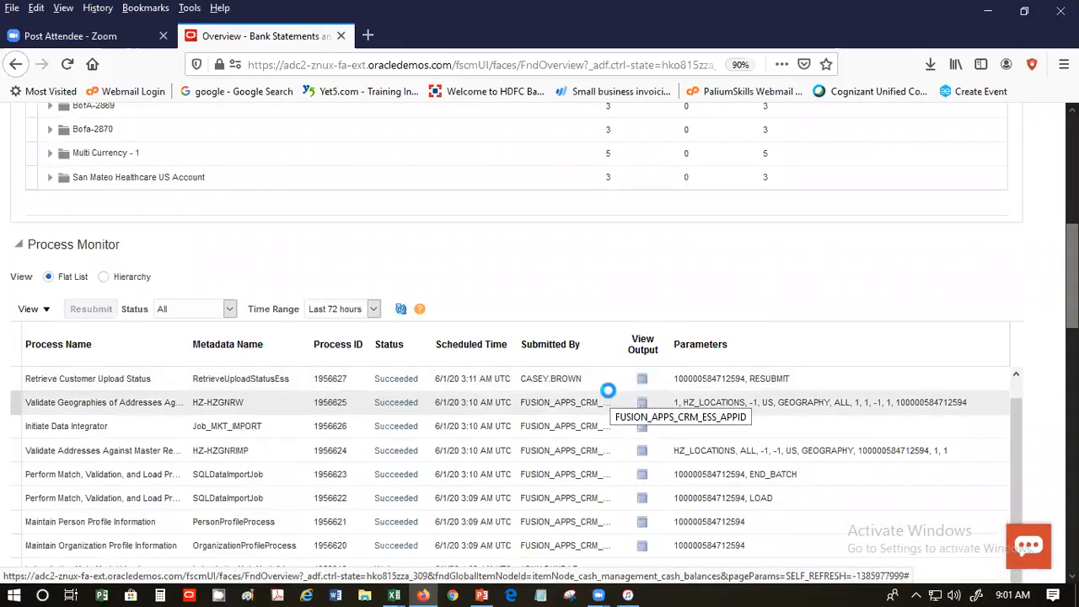
scroll(24, 349, "down", 1)
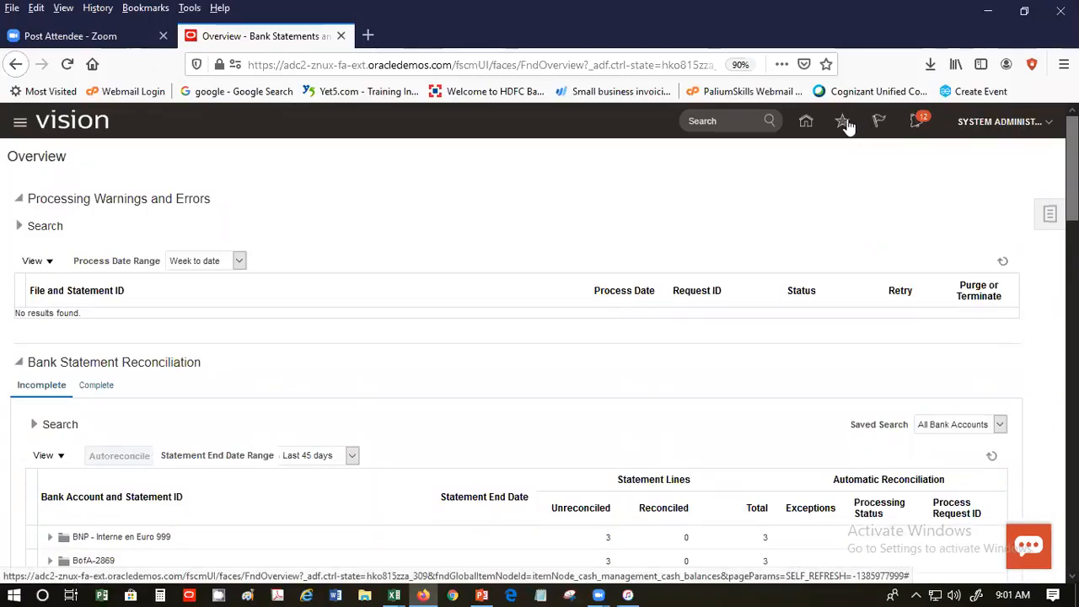
left_click(843, 122)
left_click(657, 176)
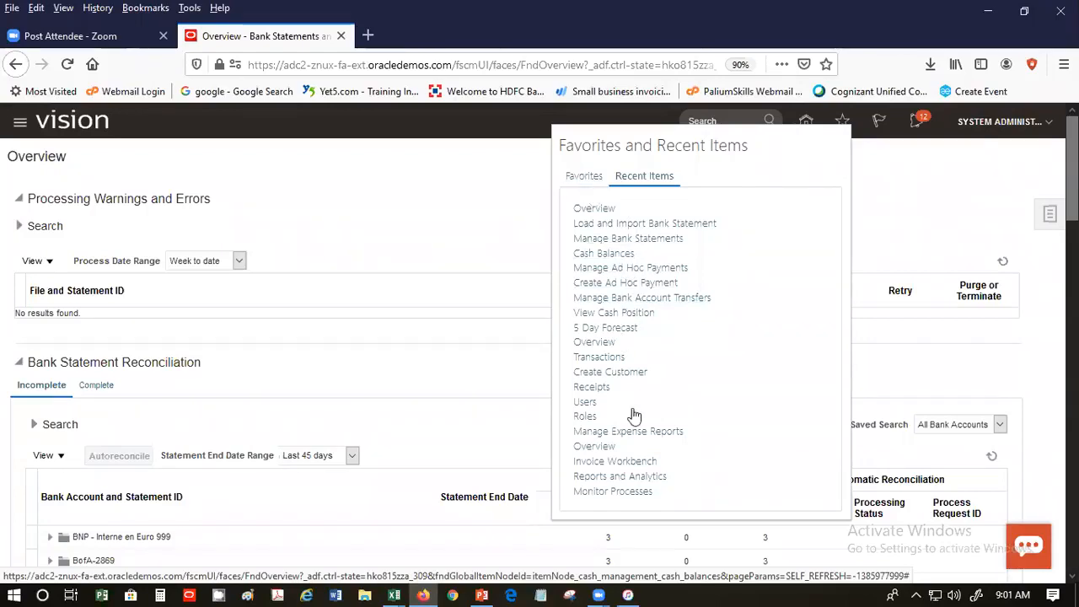
left_click(638, 492)
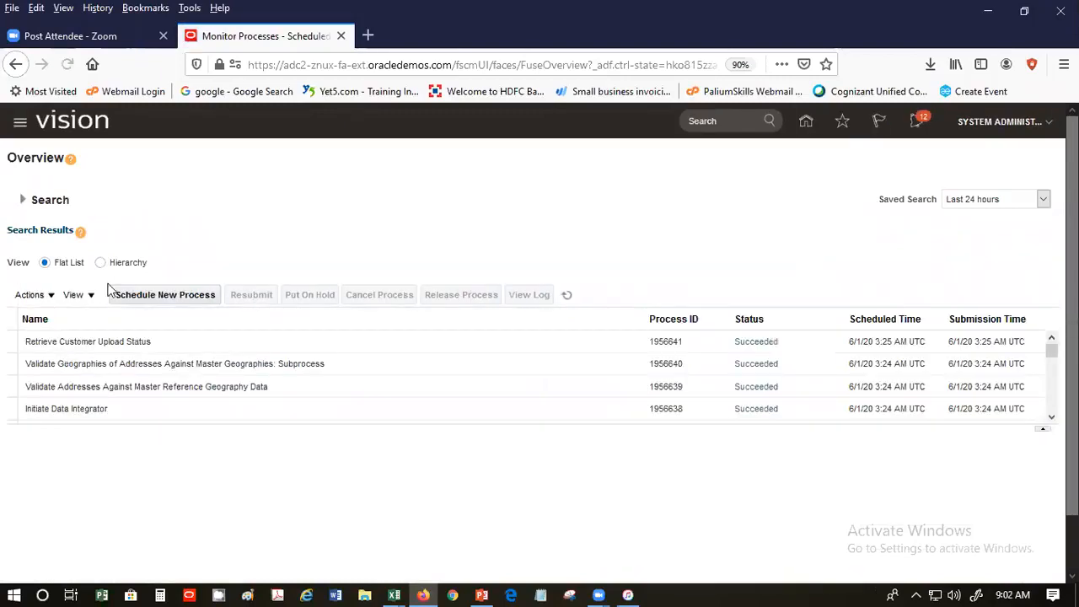
Start scheduling a new process and search the process names for "Load", looking through the list for the interface load job
left_click(154, 297)
left_click(396, 314)
type("Load")
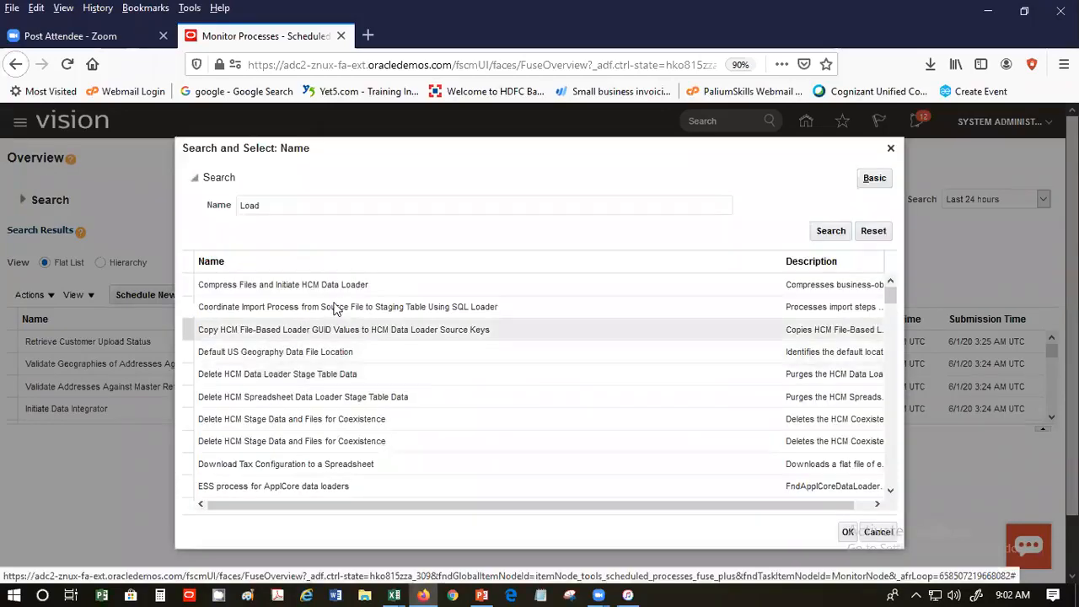
scroll(361, 410, "down", 1)
scroll(361, 409, "down", 3)
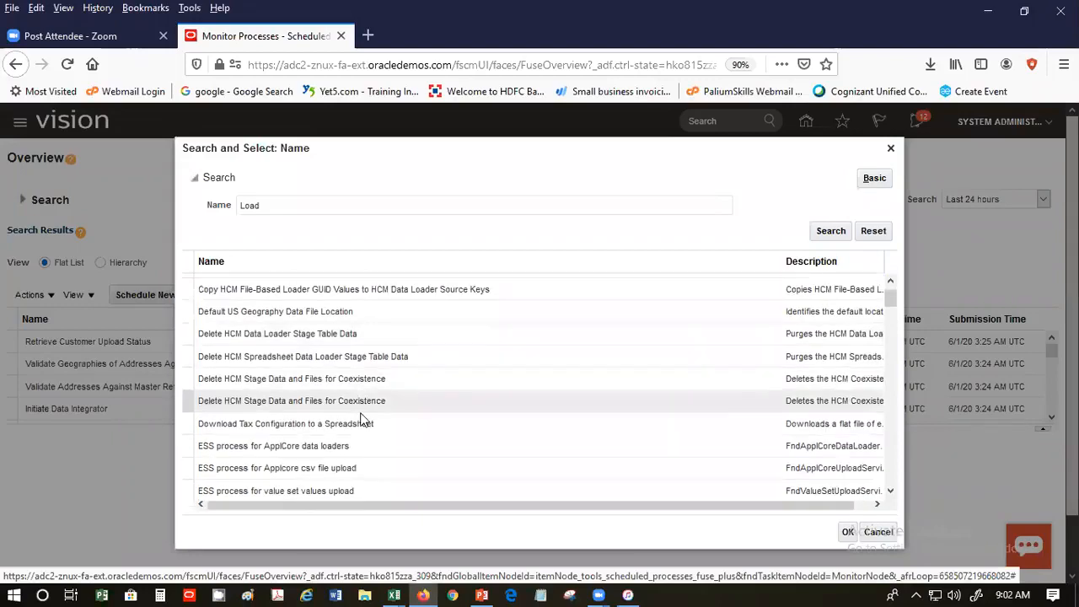
scroll(362, 439, "down", 4)
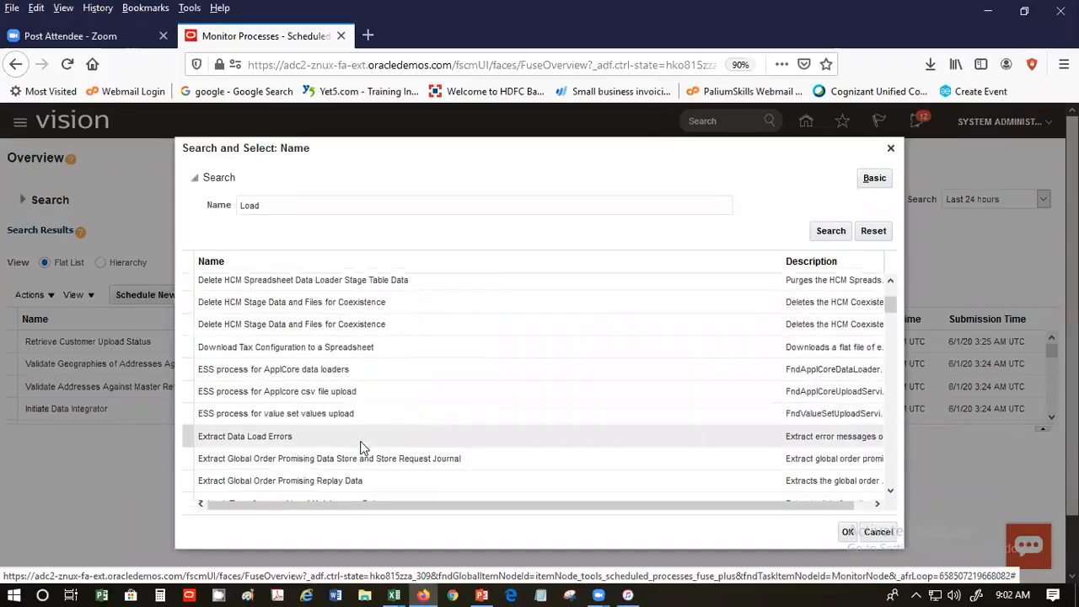
scroll(361, 449, "down", 4)
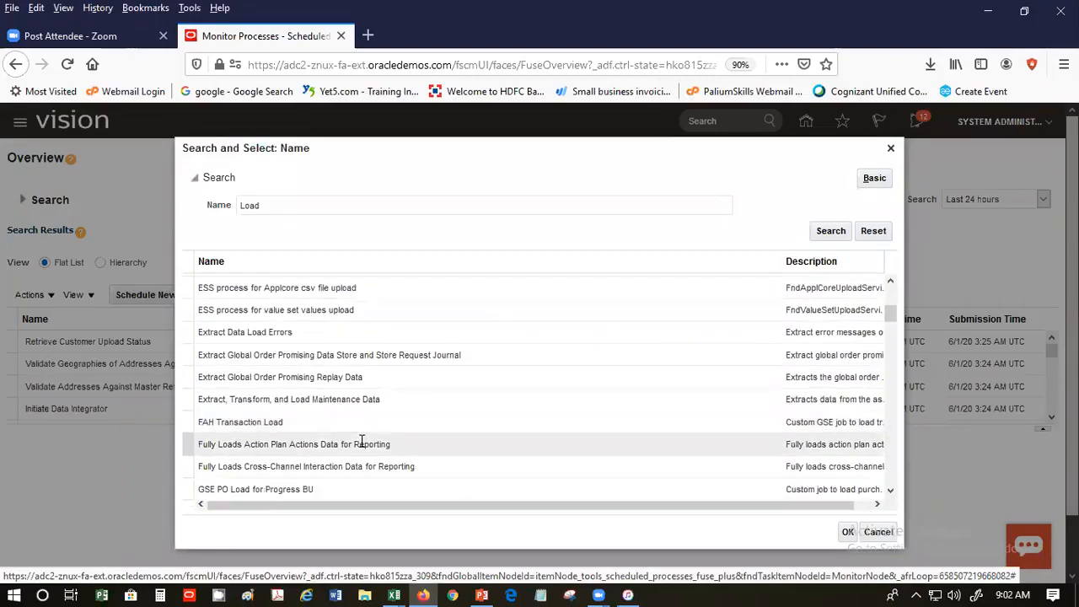
scroll(364, 447, "down", 3)
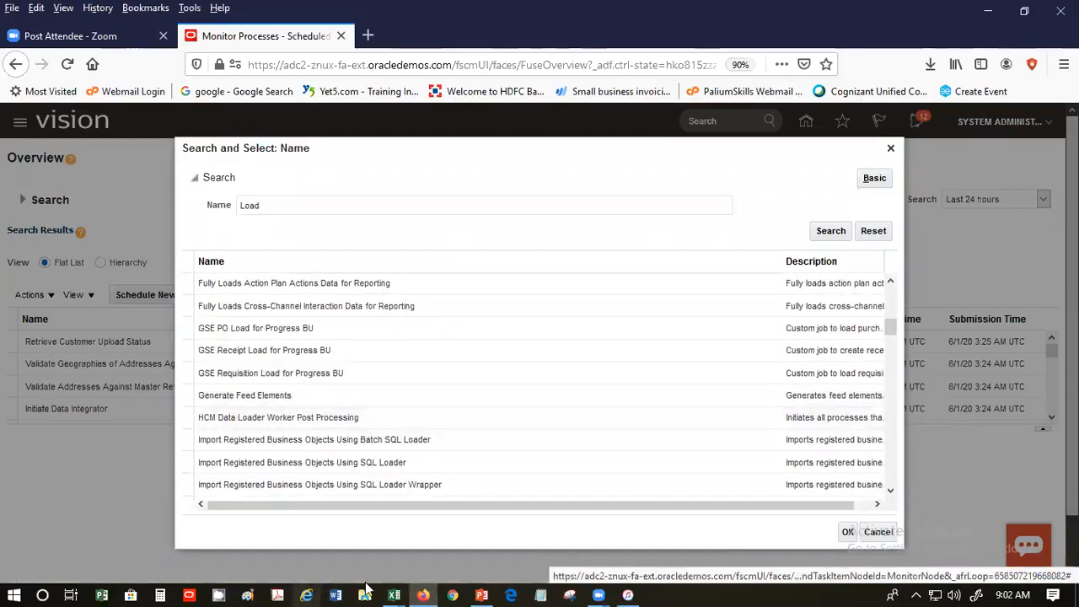
Check the ESS job name in the loading instructions of CashManagementBankStatementImportTemplate.xlsm in Excel, and return to Firefox
mouse_move(394, 595)
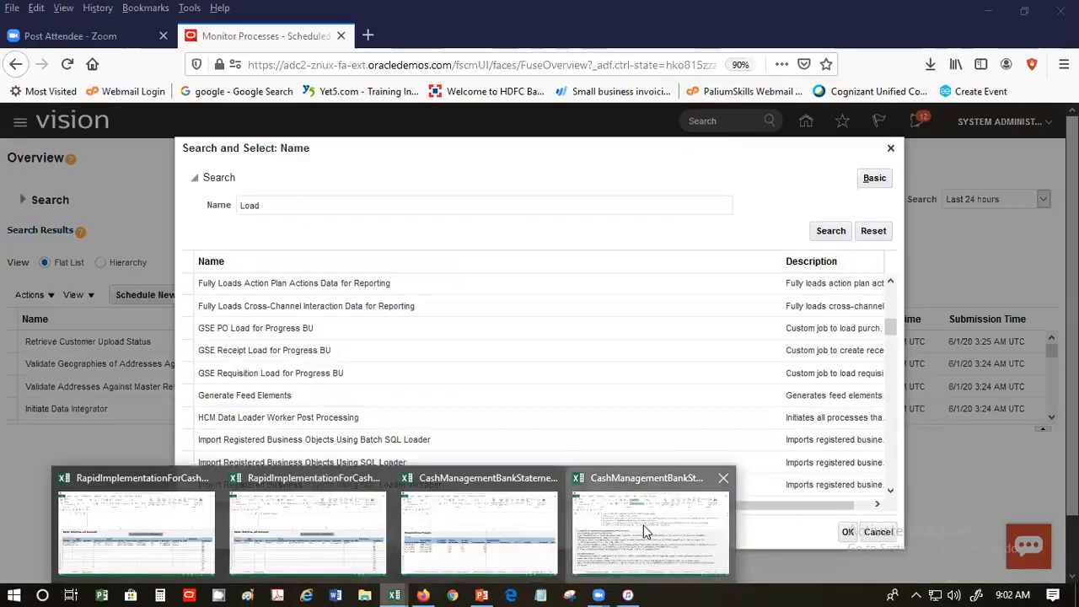
left_click(644, 525)
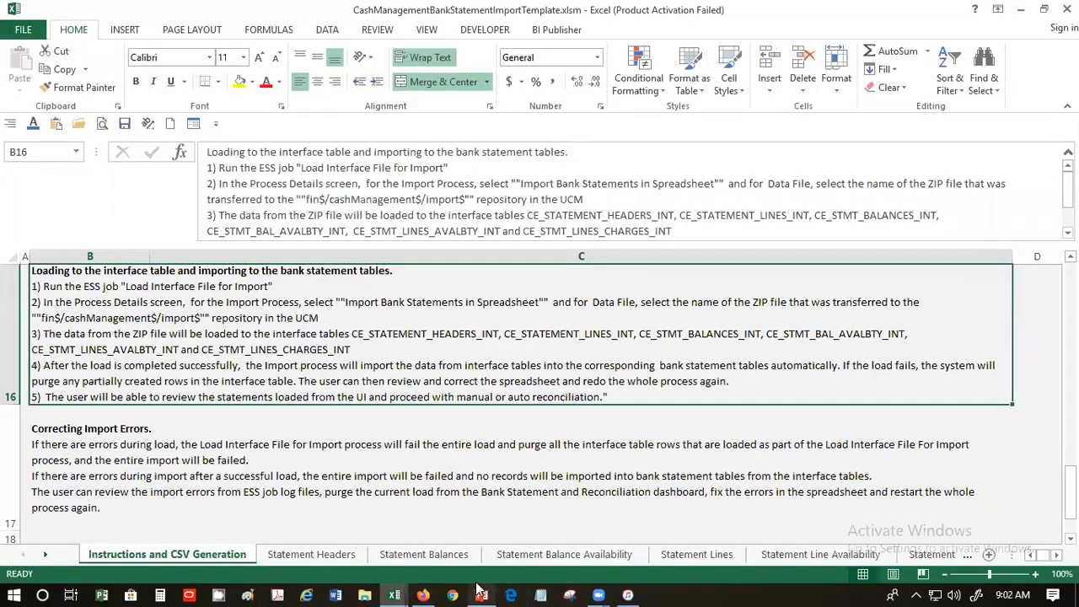
left_click(430, 591)
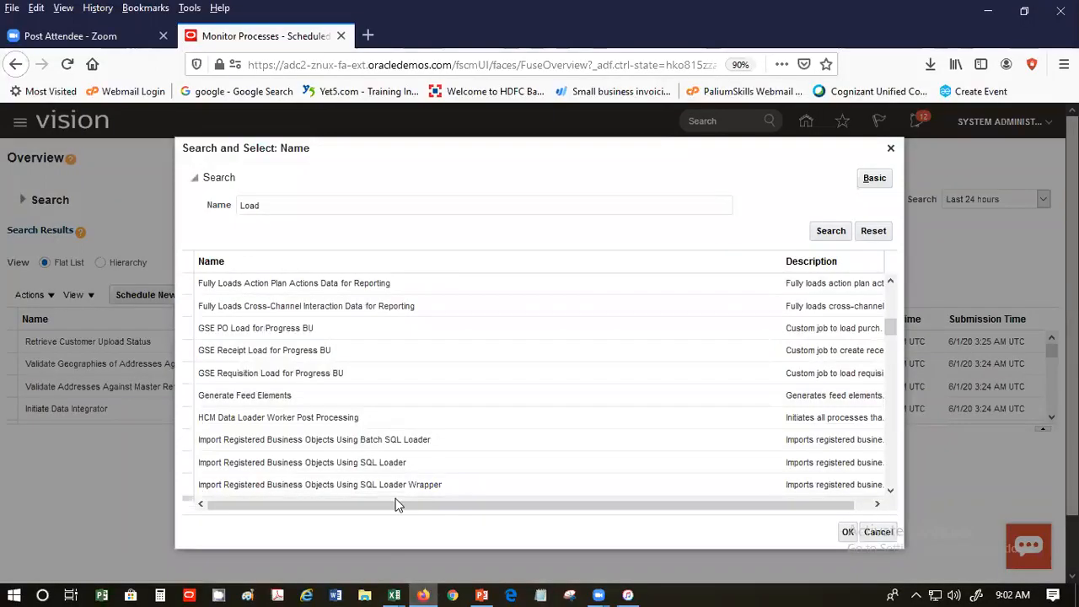
Search for "Load Interface", choose Load Interface File for Import as the process, and open its process details
left_click(279, 205)
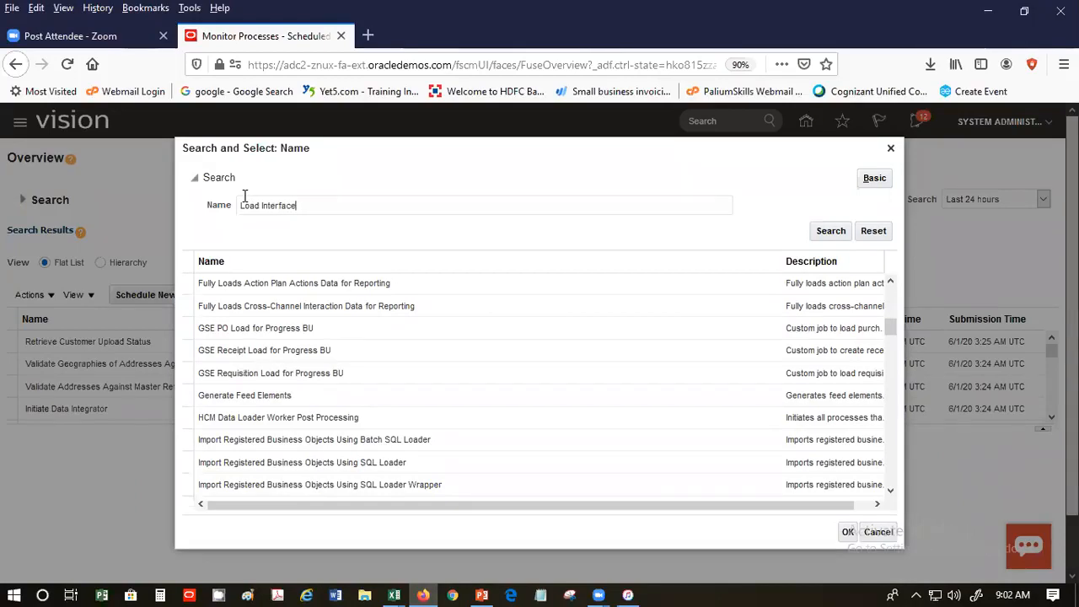
key("Return")
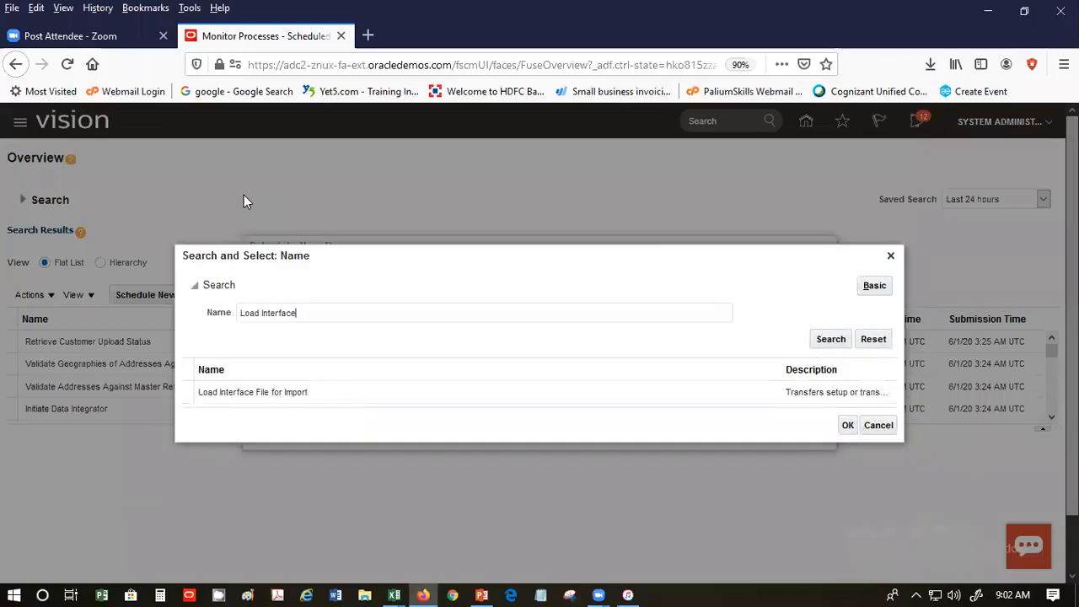
left_click(339, 389)
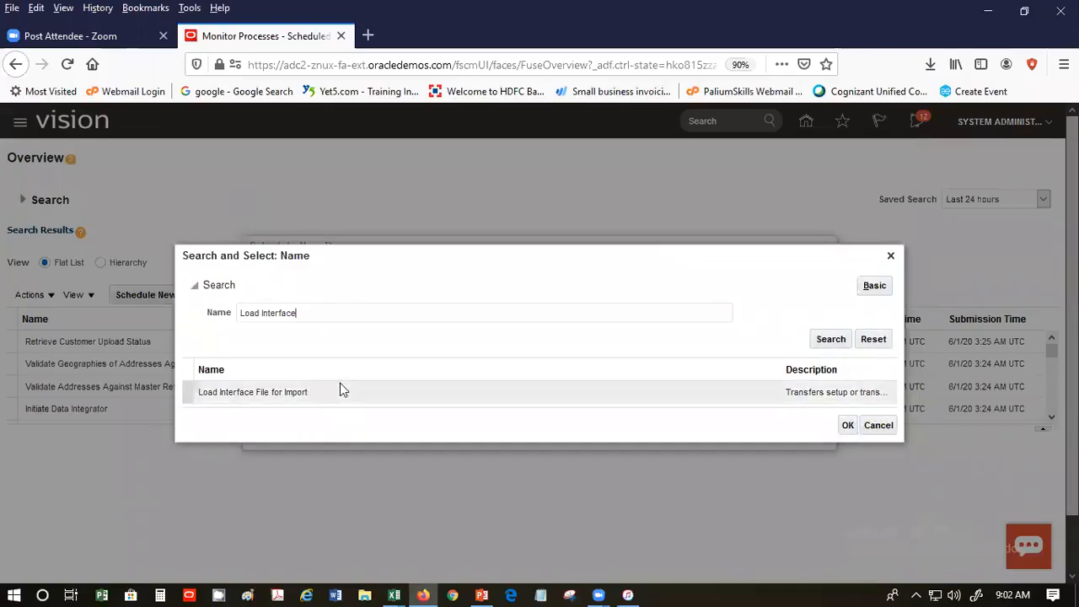
left_click(847, 425)
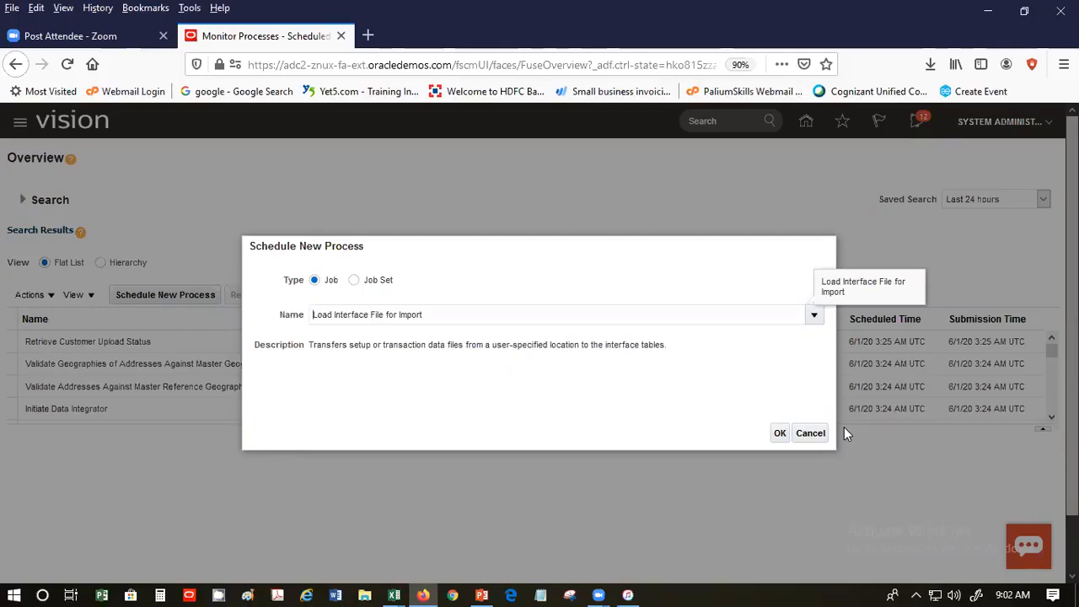
left_click(780, 432)
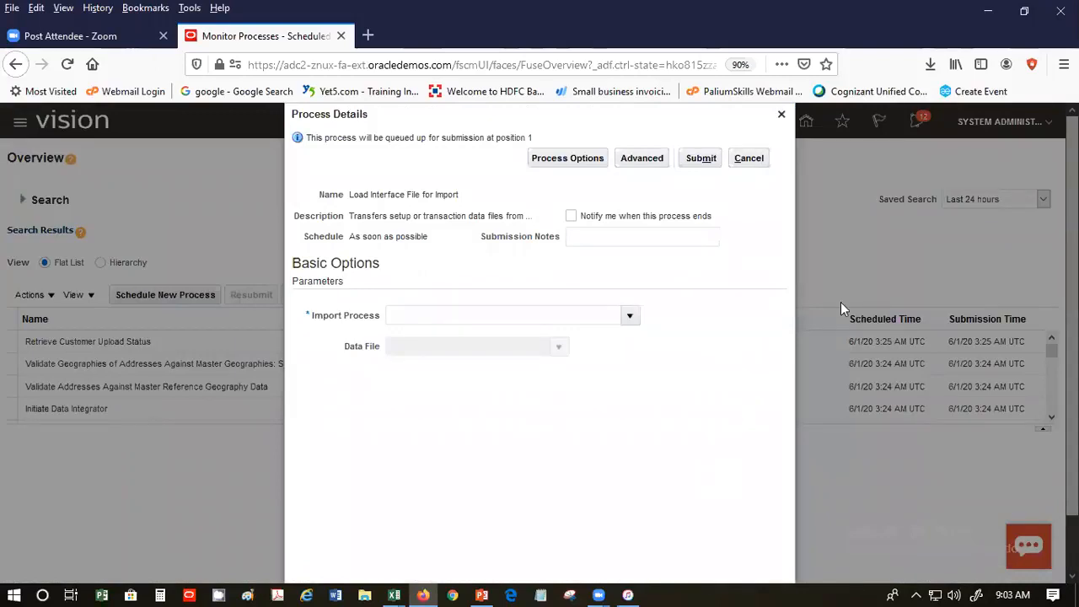
Check in the Excel template's instructions which import process to select, and return to the process details in Firefox
left_click(629, 316)
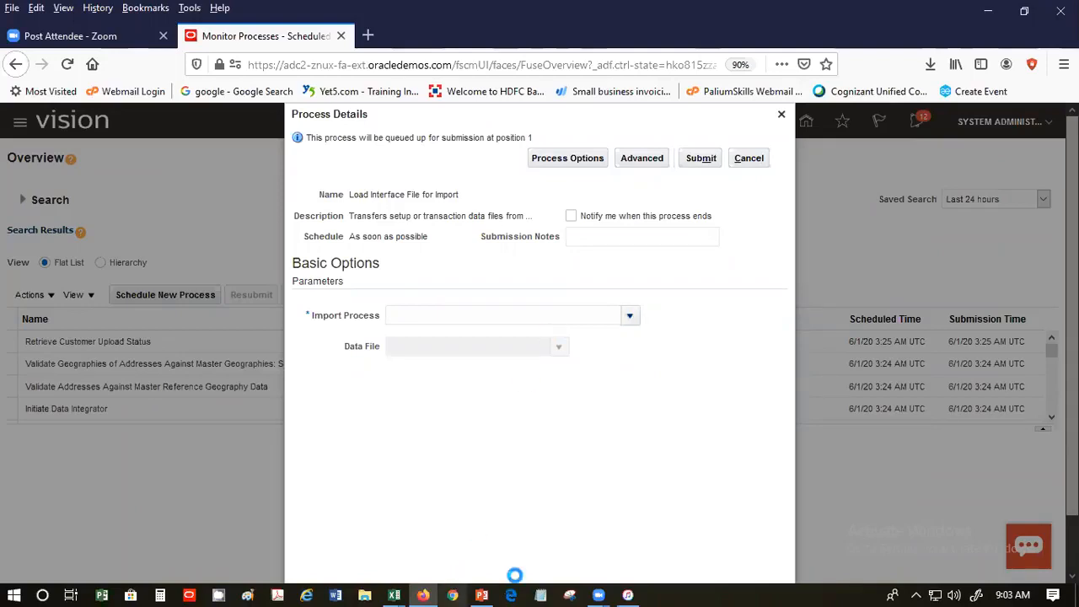
mouse_move(393, 593)
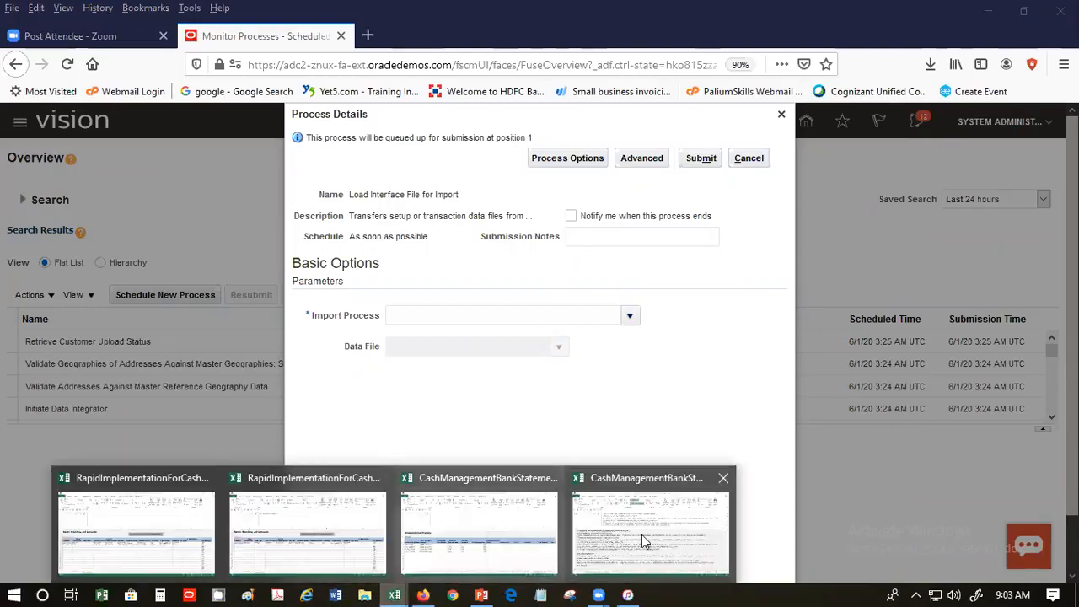
left_click(642, 540)
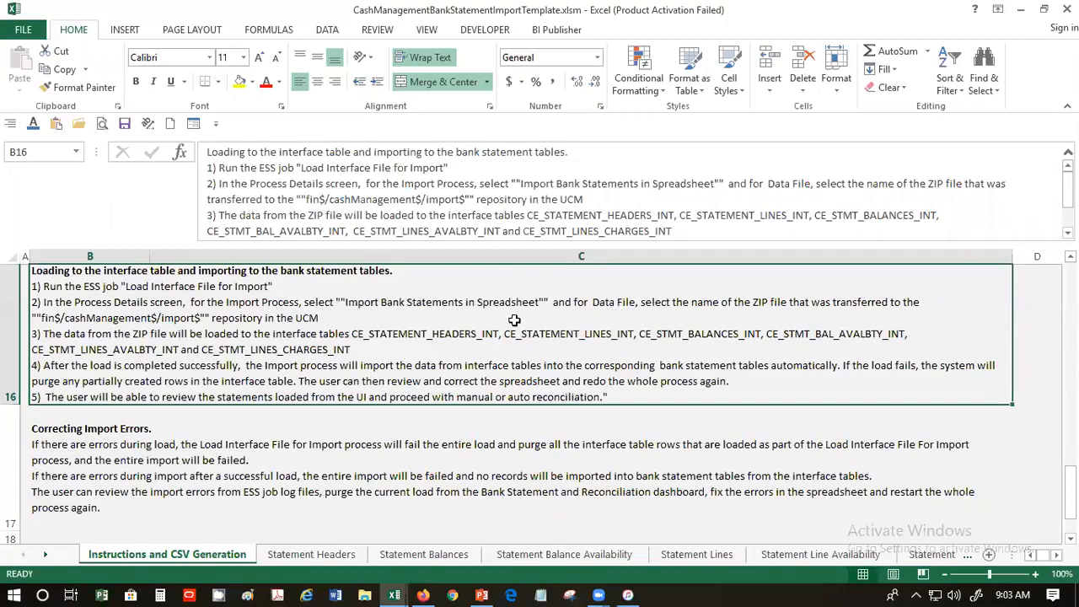
left_click(424, 590)
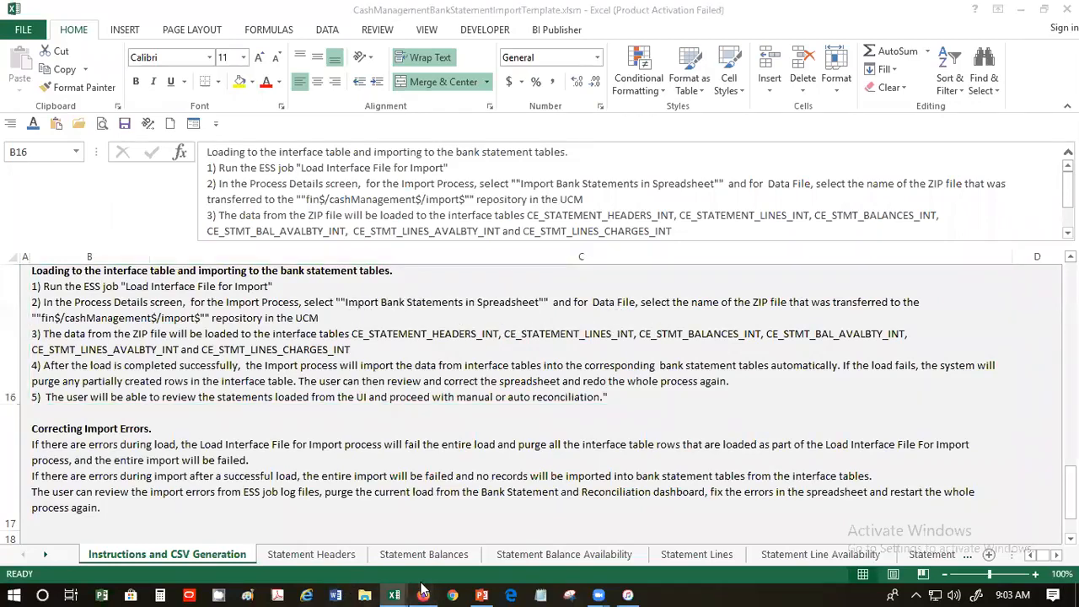
Search the import processes for "Import Bank" and set Import Process to Import Bank Statements from a Spreadsheet
left_click(630, 318)
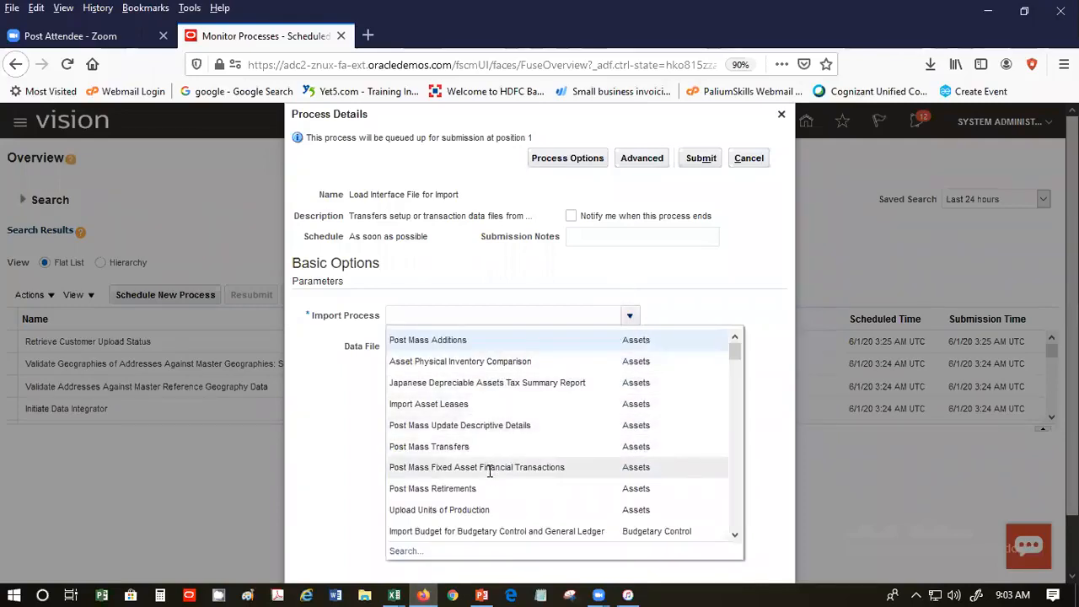
left_click(432, 317)
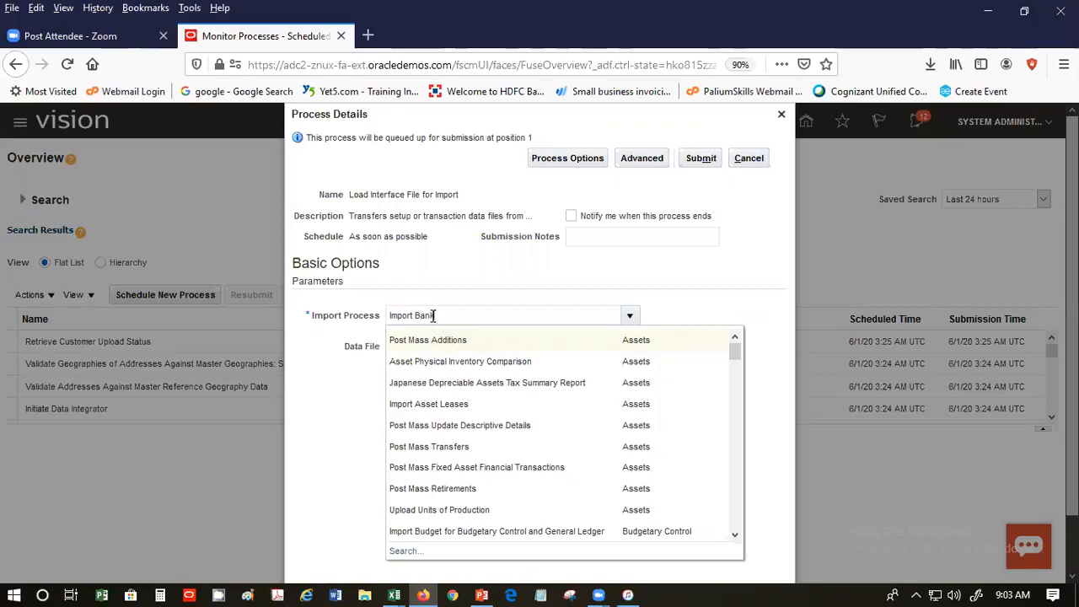
type("k")
key("Tab")
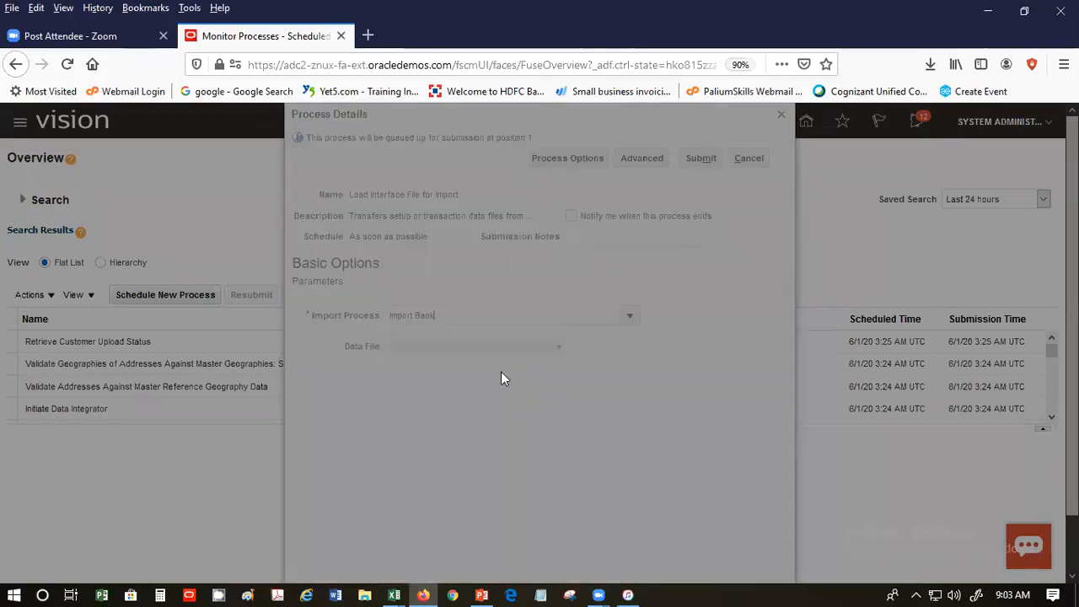
left_click(511, 384)
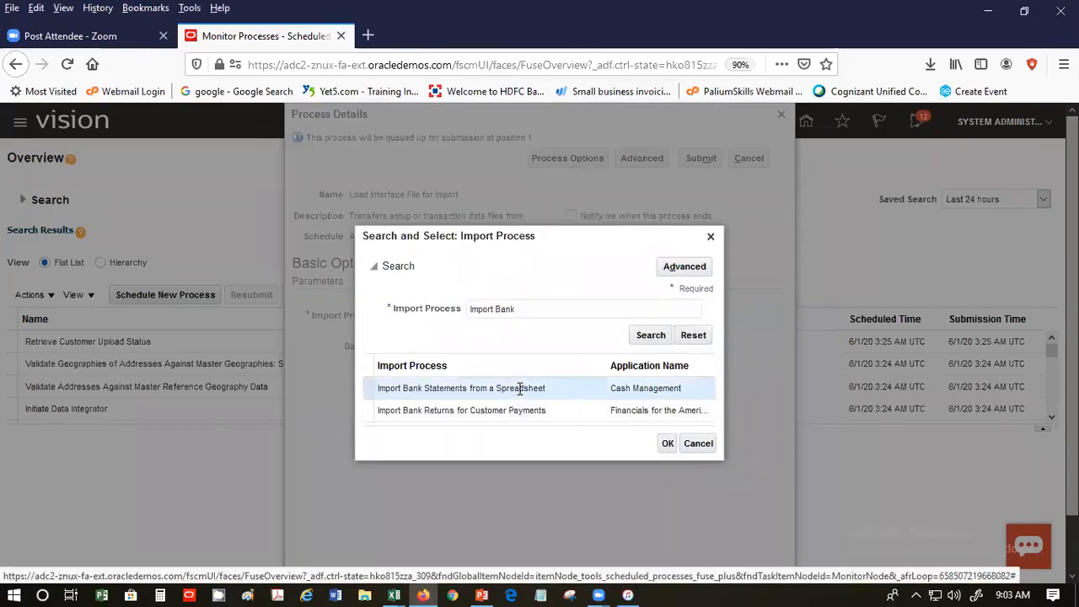
left_click(664, 443)
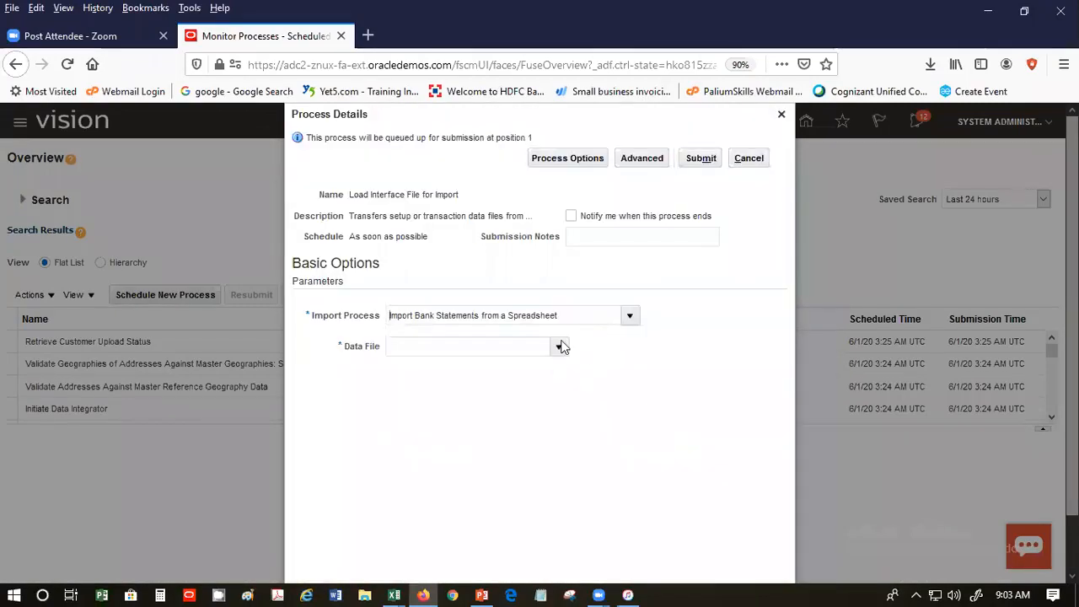
Upload CeBankStmtImport.zip as the new data file and submit the Load Interface File for Import process
left_click(559, 345)
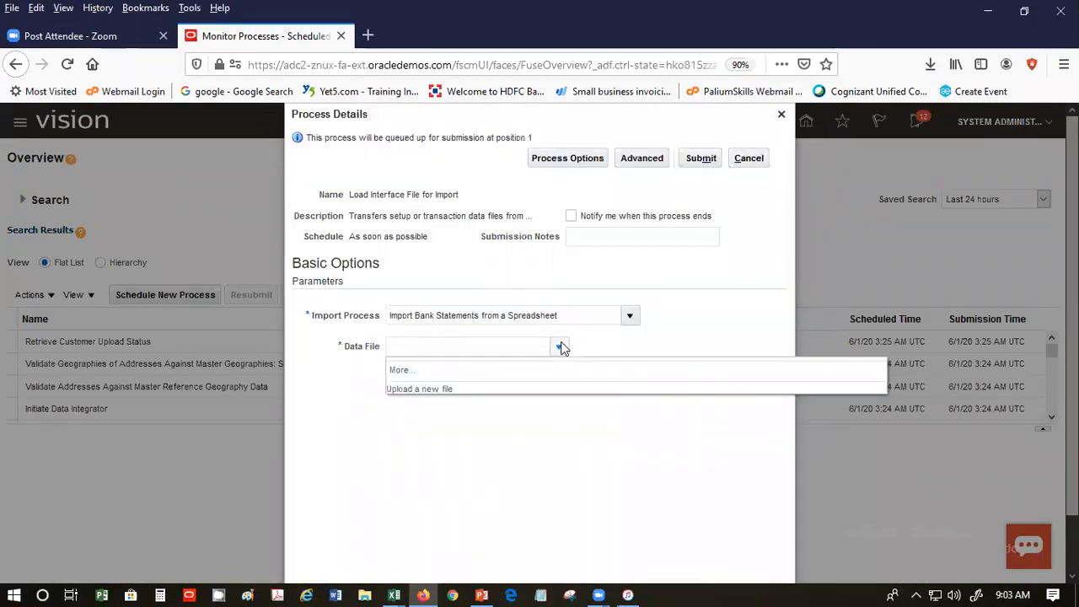
left_click(421, 388)
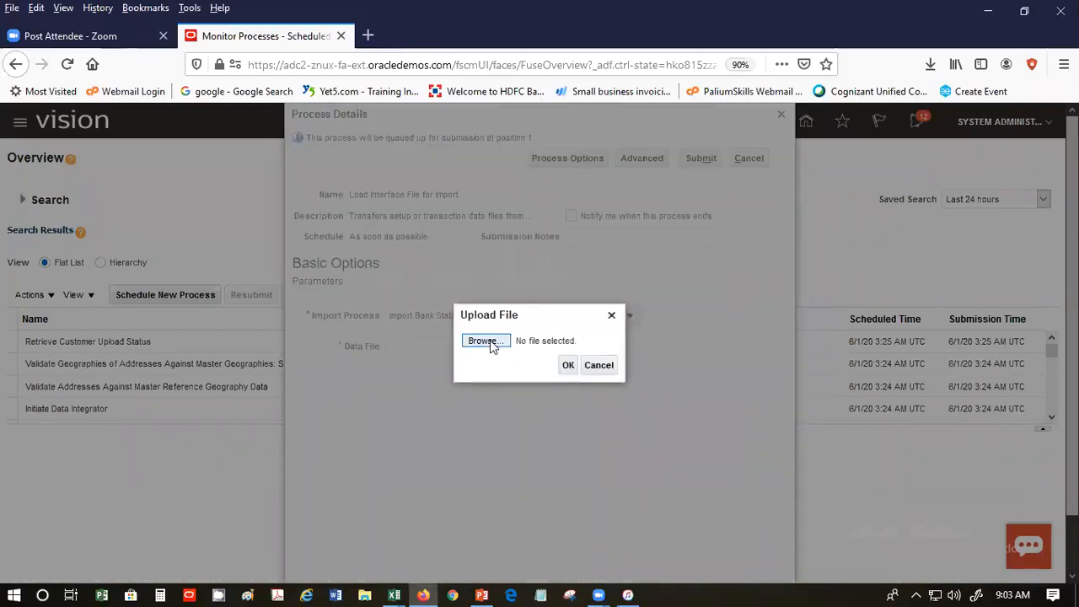
left_click(486, 341)
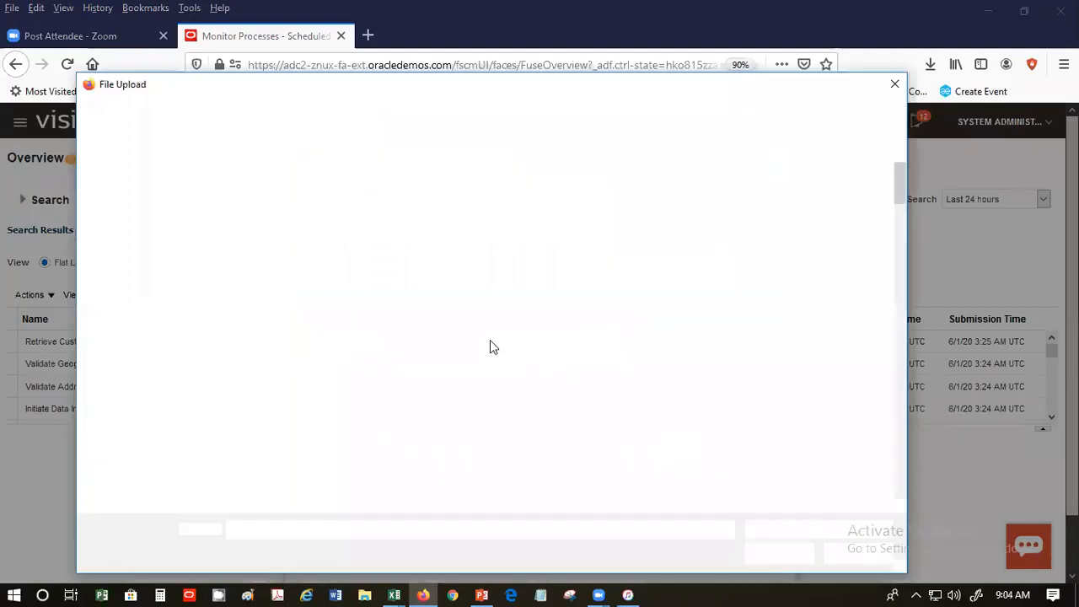
left_click(143, 178)
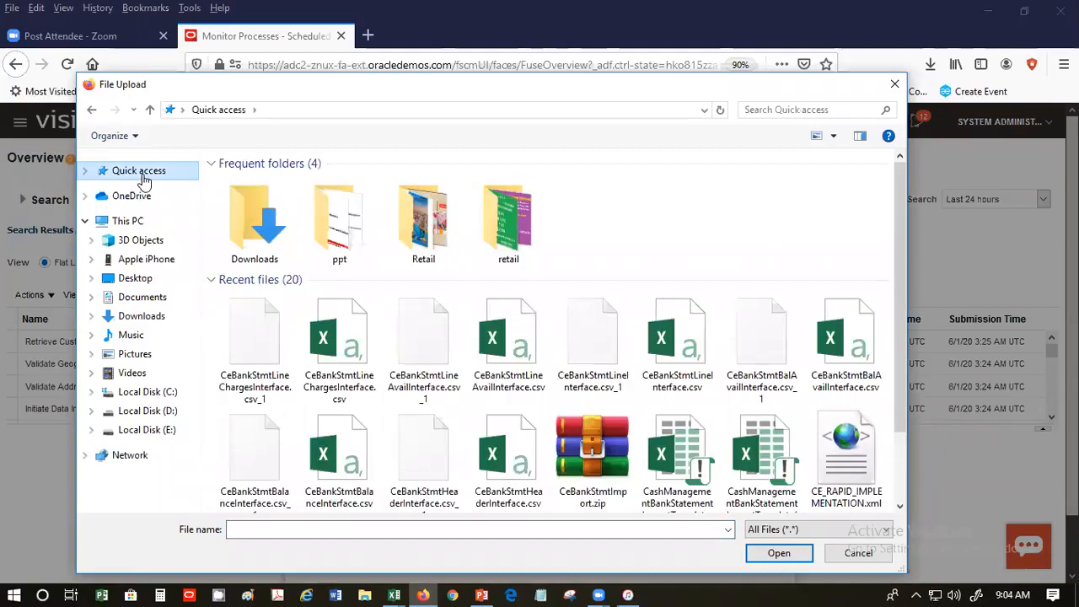
left_click(580, 461)
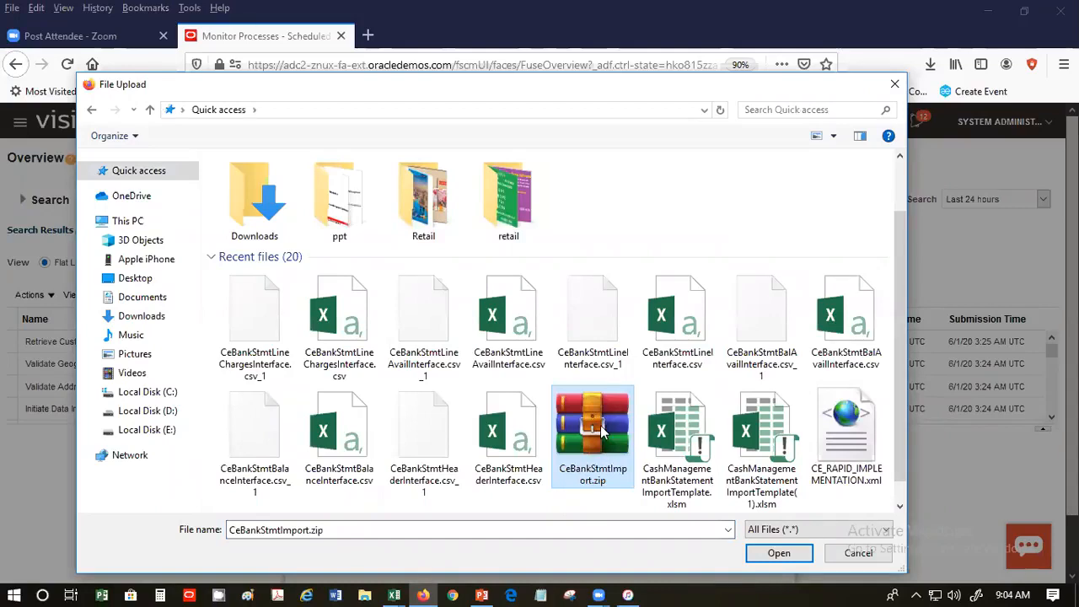
double_click(601, 429)
left_click(567, 366)
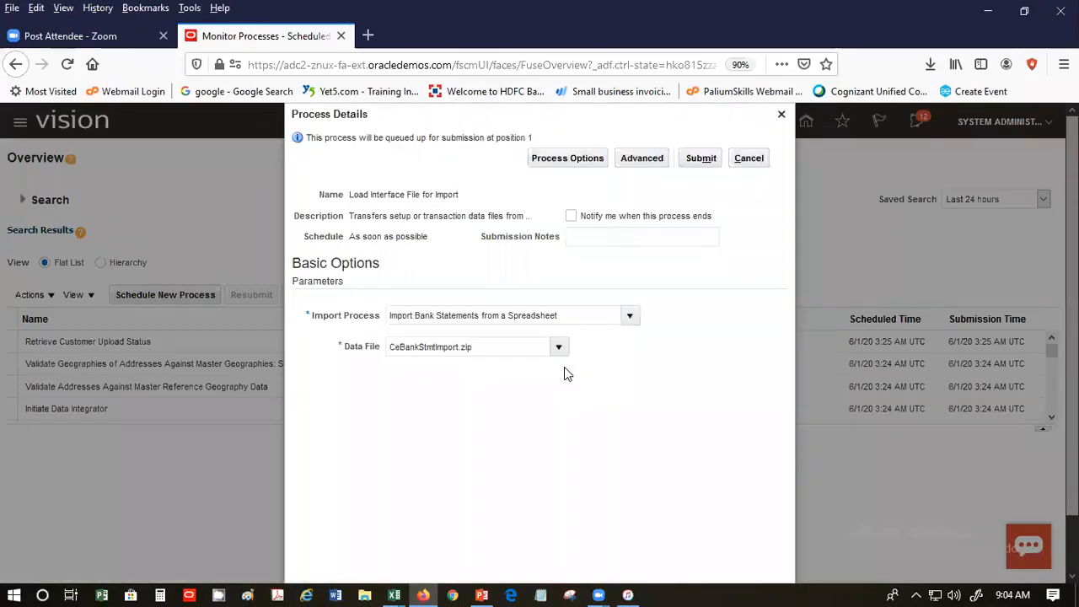
left_click(700, 158)
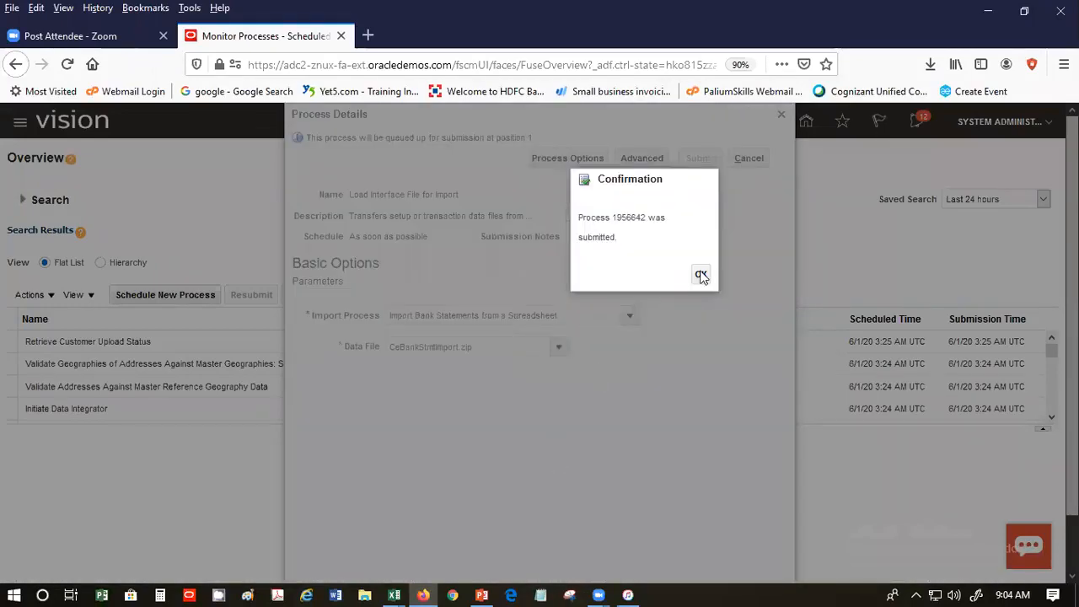
left_click(700, 276)
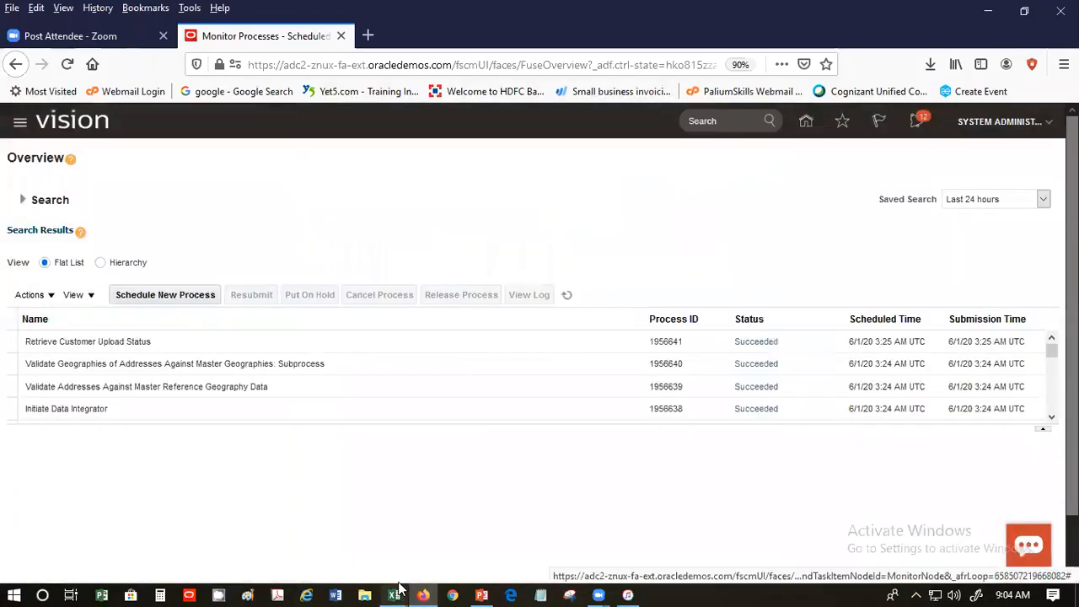
Switch to Excel and read the template's instructions on which interface tables receive the ZIP file's data
mouse_move(398, 590)
left_click(663, 516)
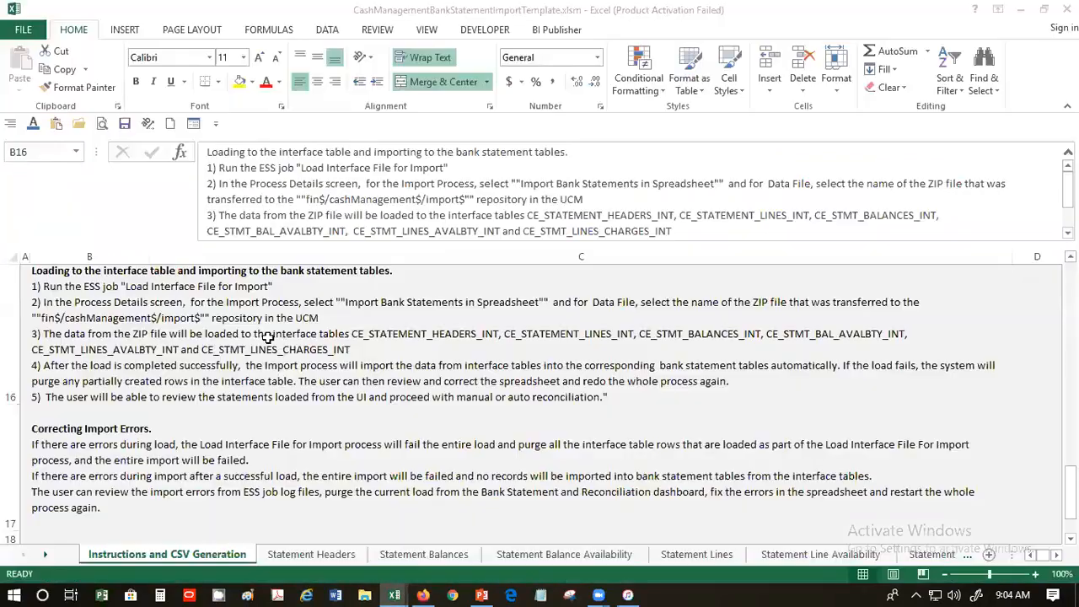
left_click(239, 339)
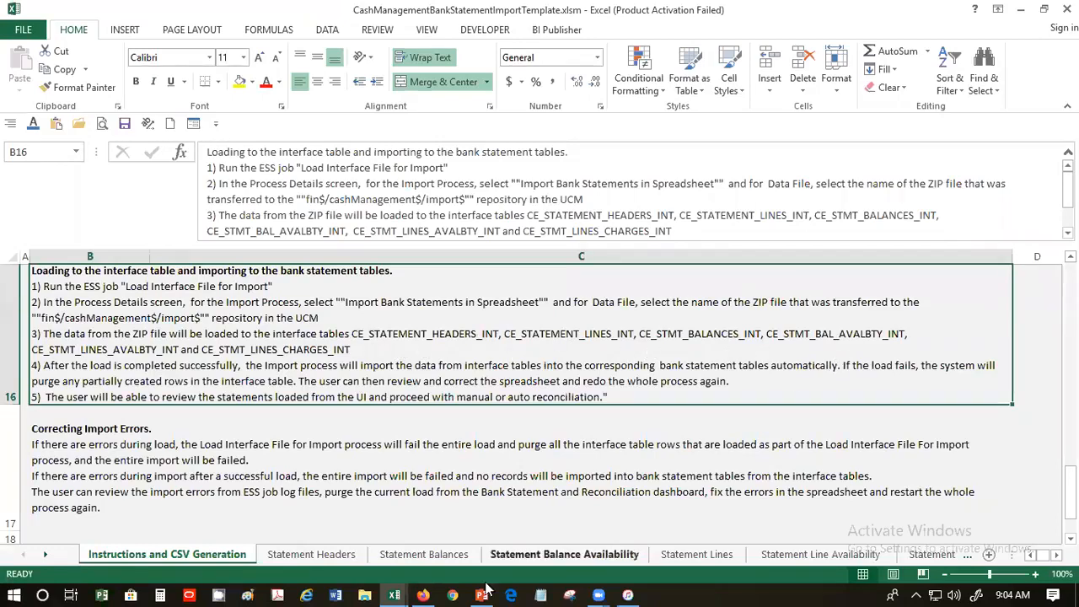
Return to Firefox and refresh the scheduled process list to check the status of the submitted load
left_click(424, 593)
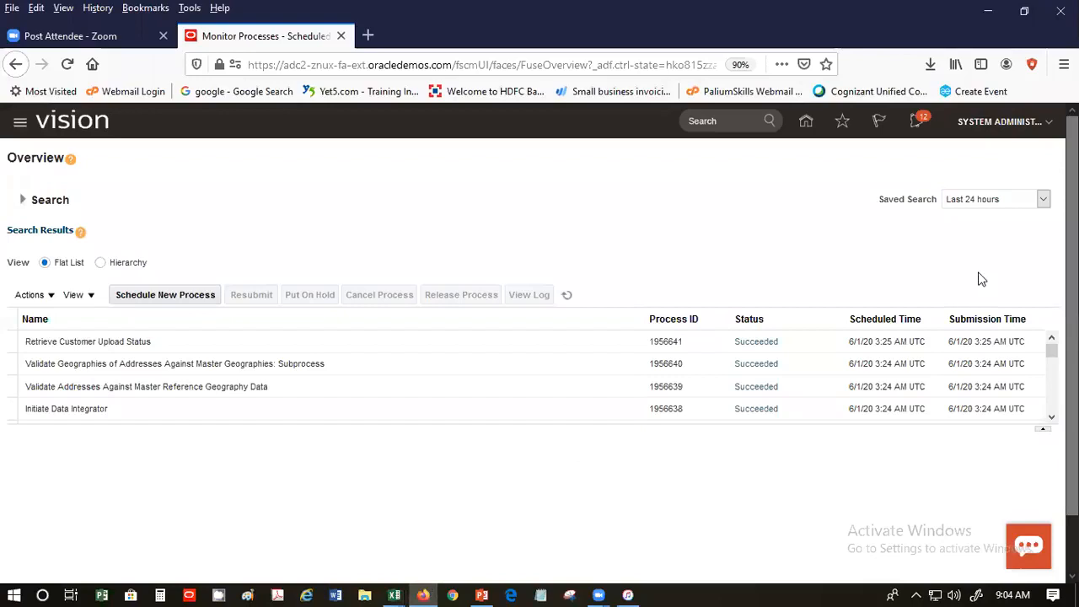
left_click(566, 294)
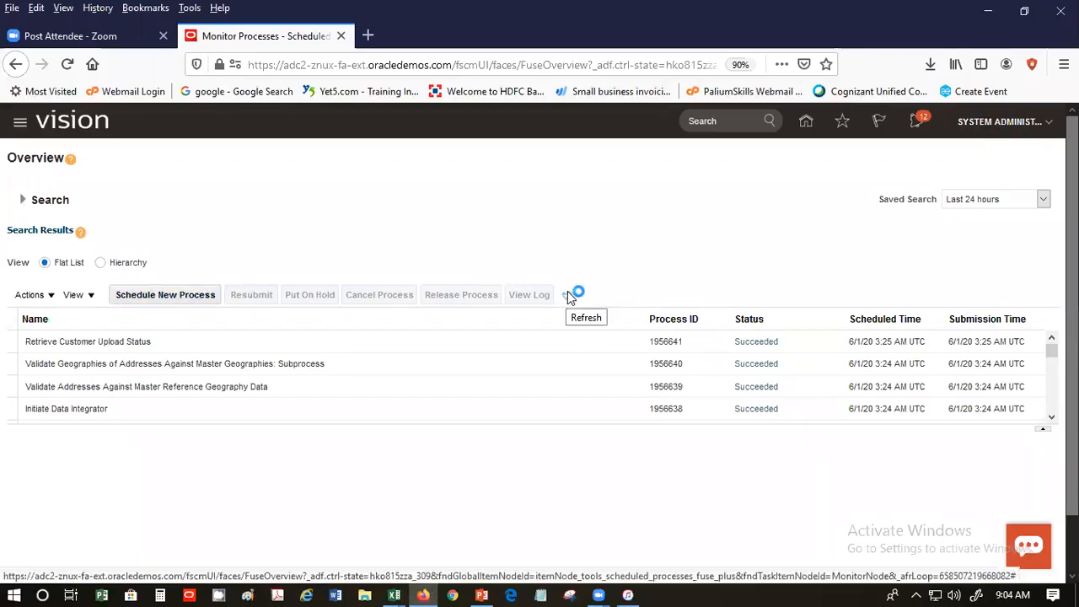
left_click(567, 295)
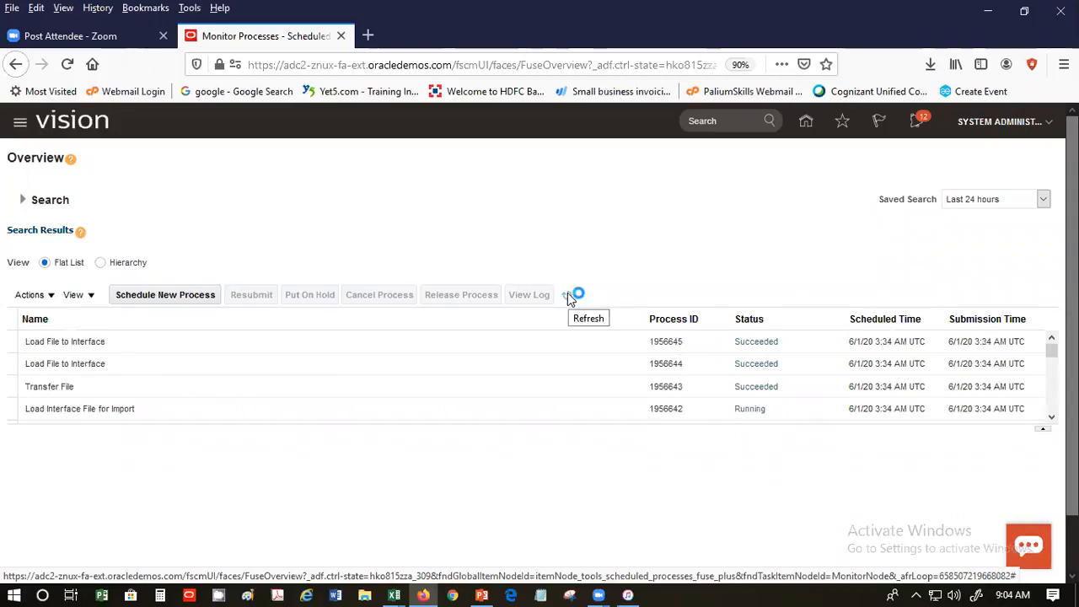
Keep refreshing the scheduled process list to track the file load and the Import Bank Statements from a Spreadsheet process
left_click(567, 295)
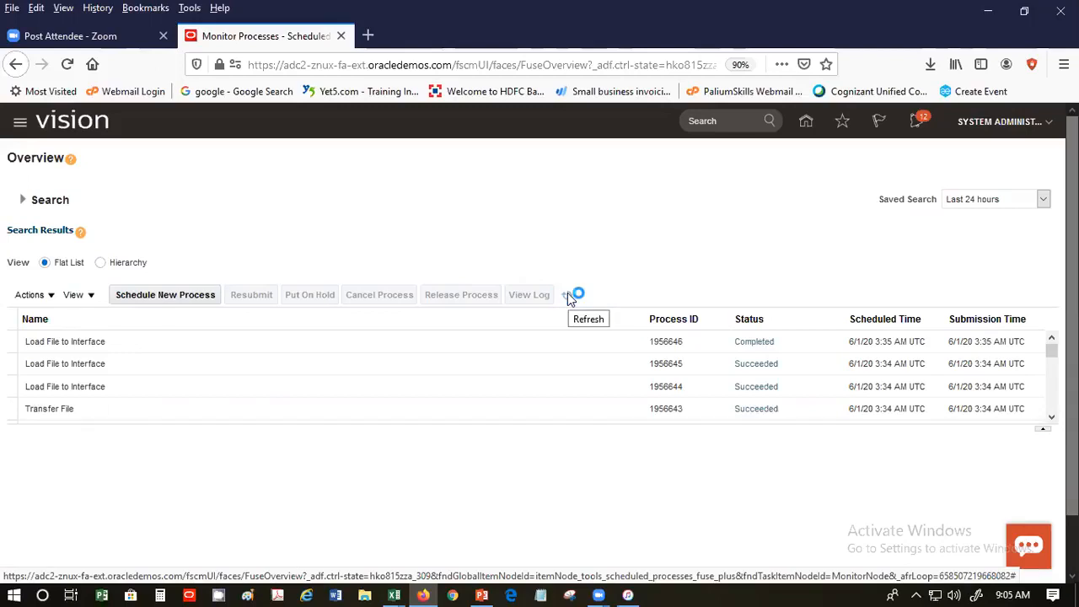
left_click(567, 295)
left_click(567, 295)
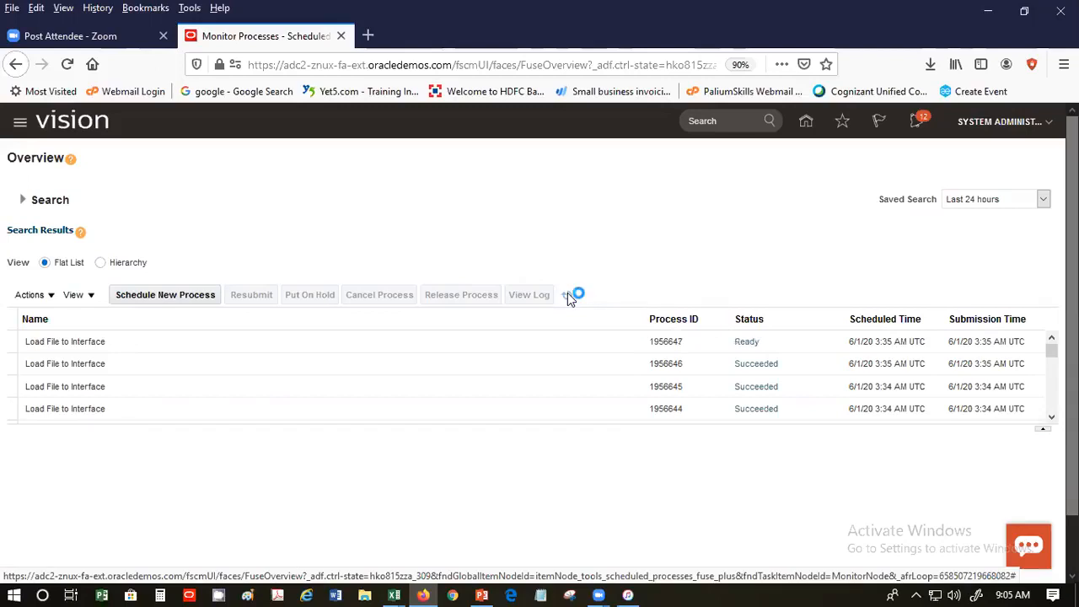
left_click(569, 294)
left_click(568, 295)
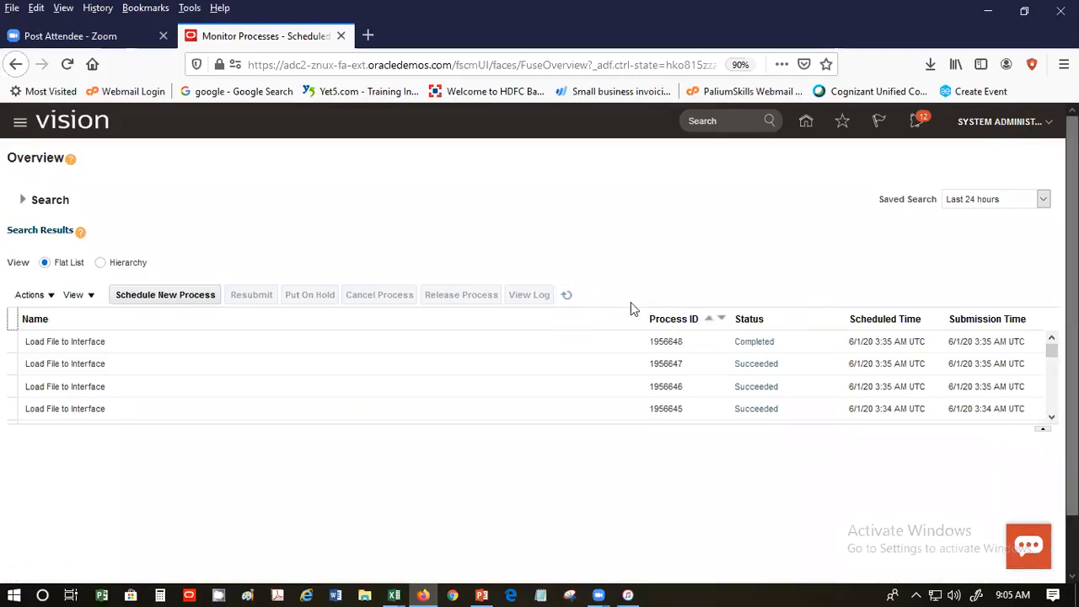
left_click(567, 295)
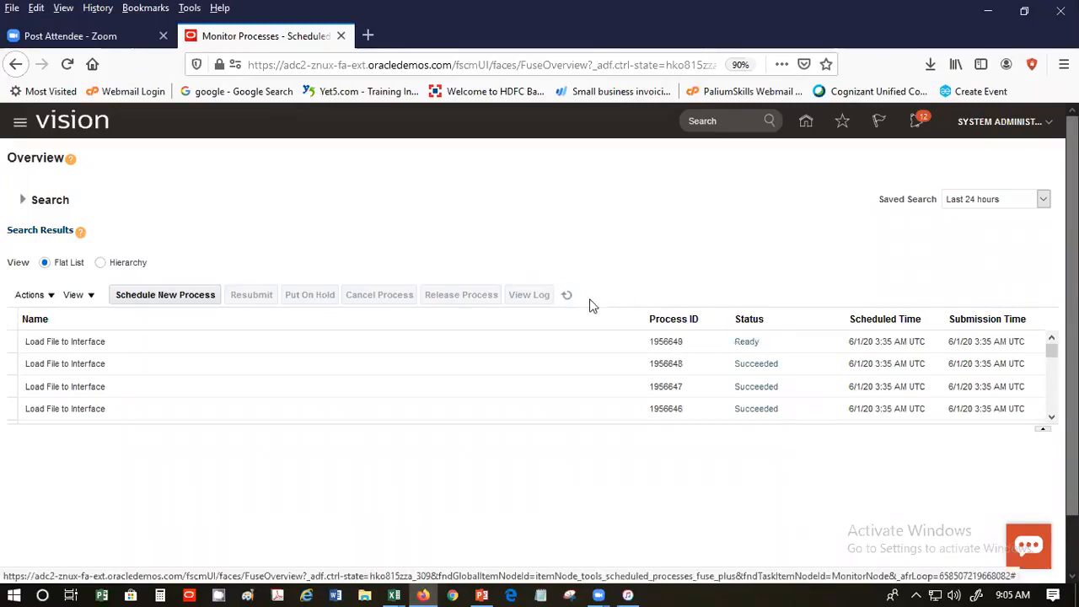
left_click(567, 296)
left_click(567, 295)
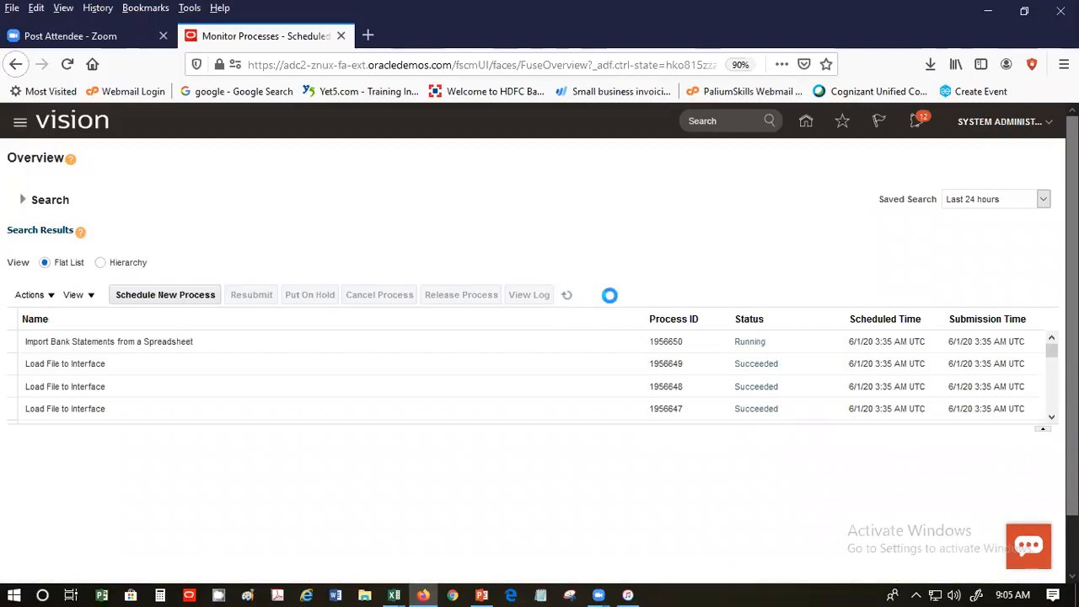
left_click(566, 295)
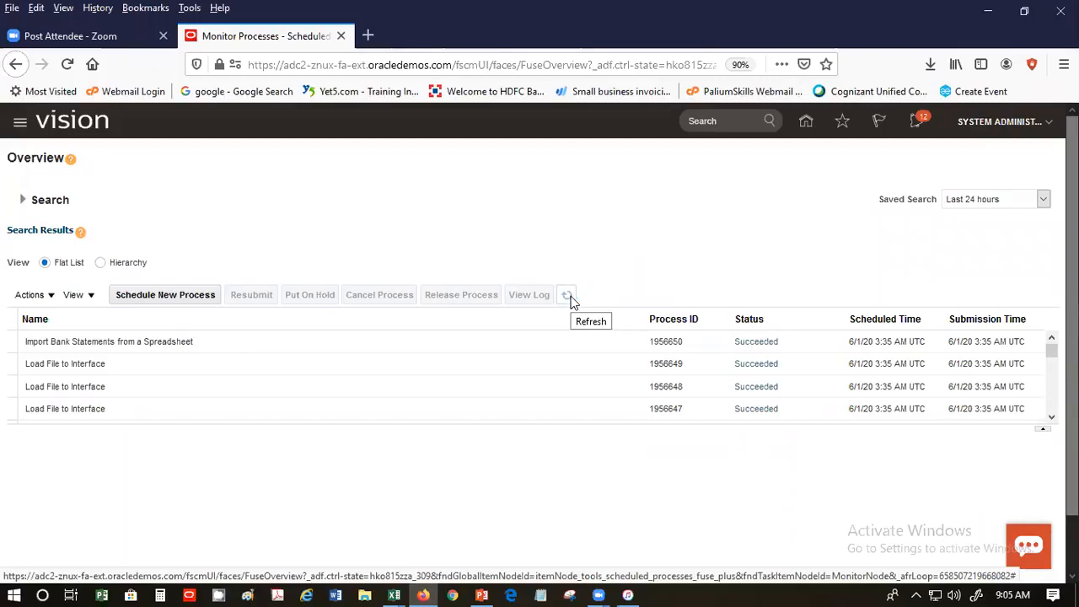
left_click(568, 297)
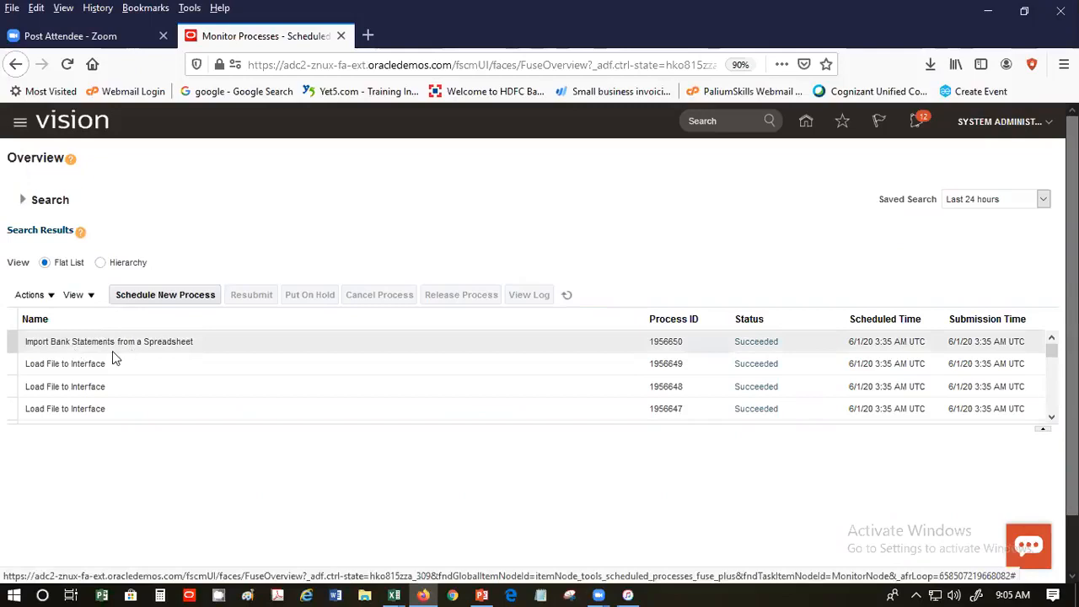
left_click(568, 299)
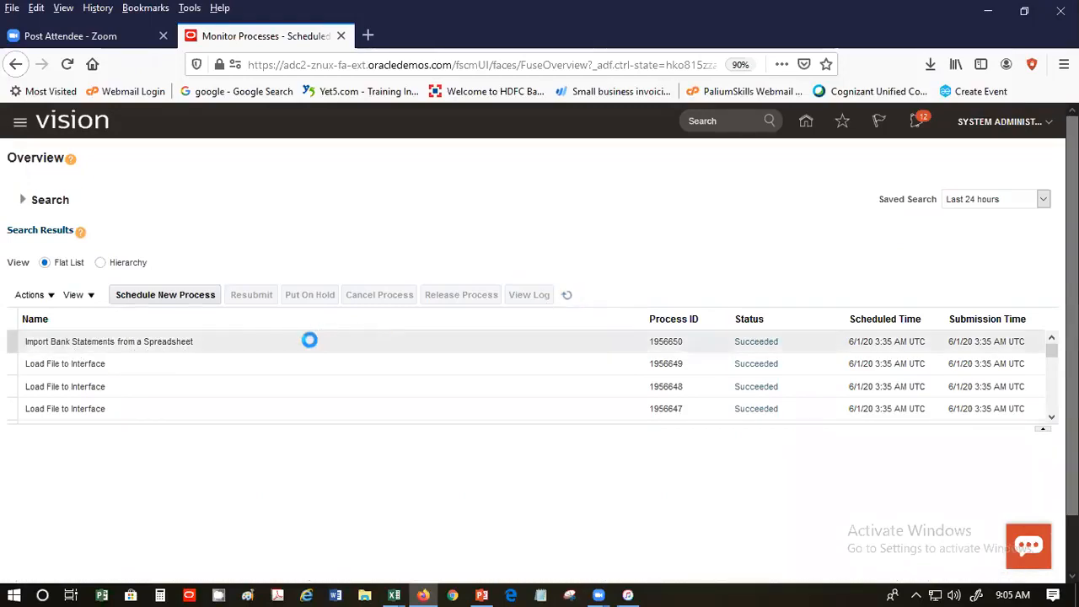
Read the Import Bank Statements from a Spreadsheet process log in WordPad, close it, and refresh the scheduled process list
left_click(308, 341)
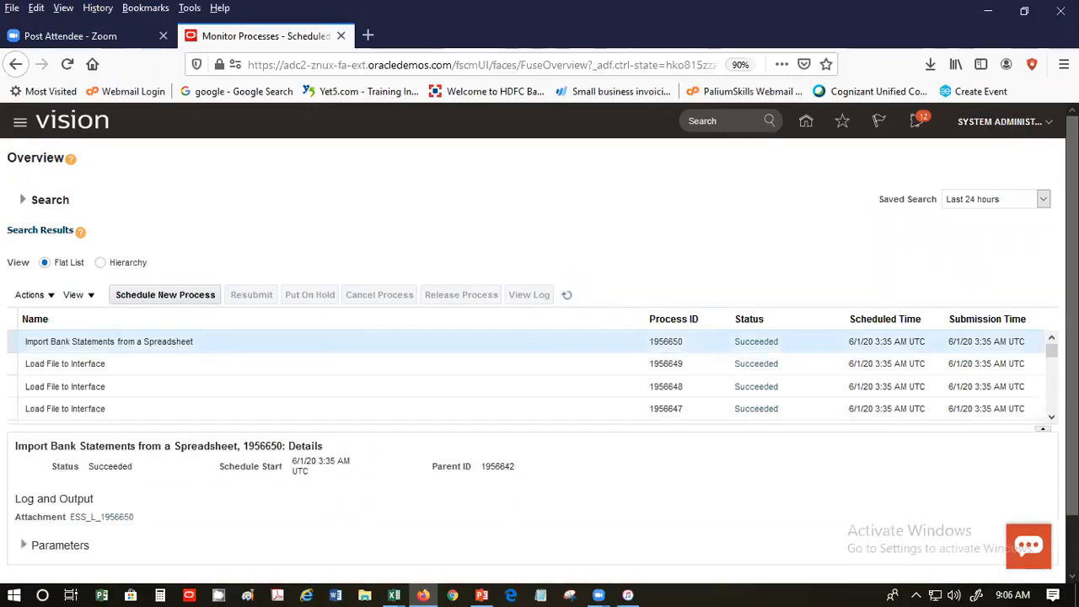
scroll(825, 498, "down", 2)
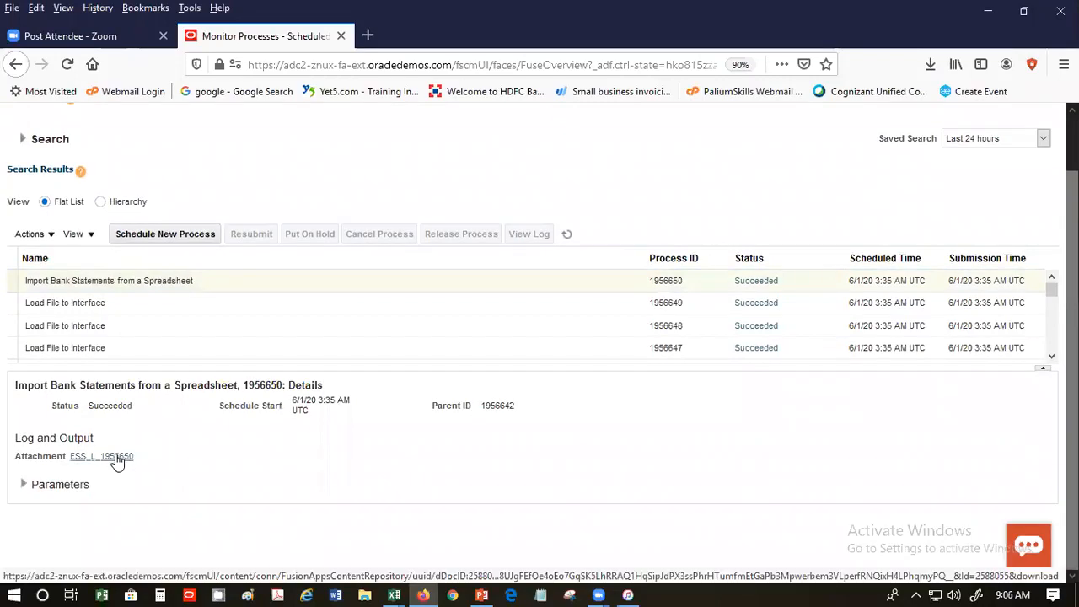
left_click(116, 457)
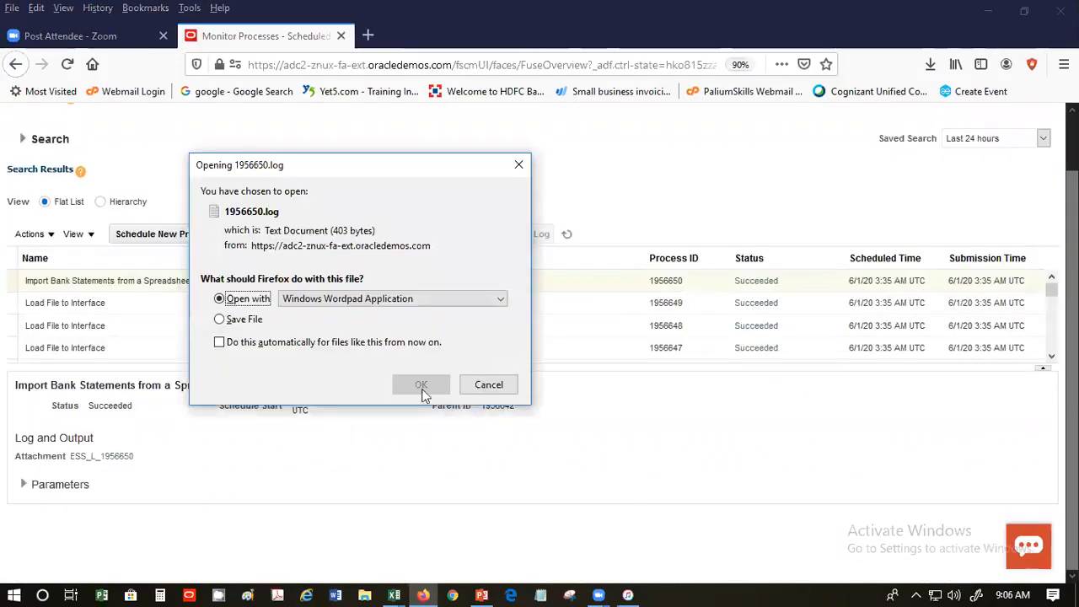
left_click(421, 384)
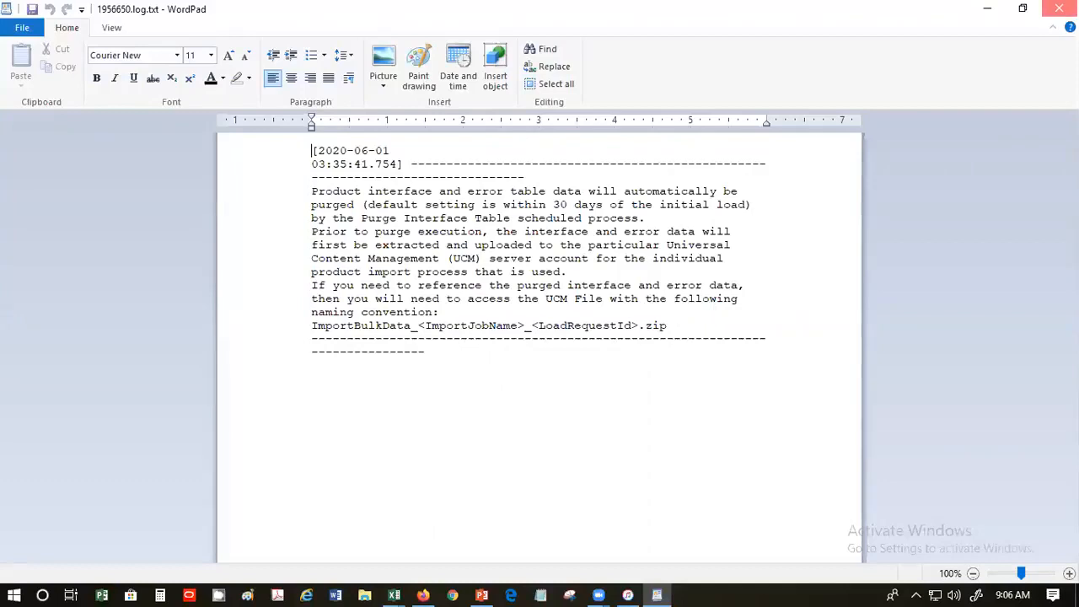
left_click(1059, 8)
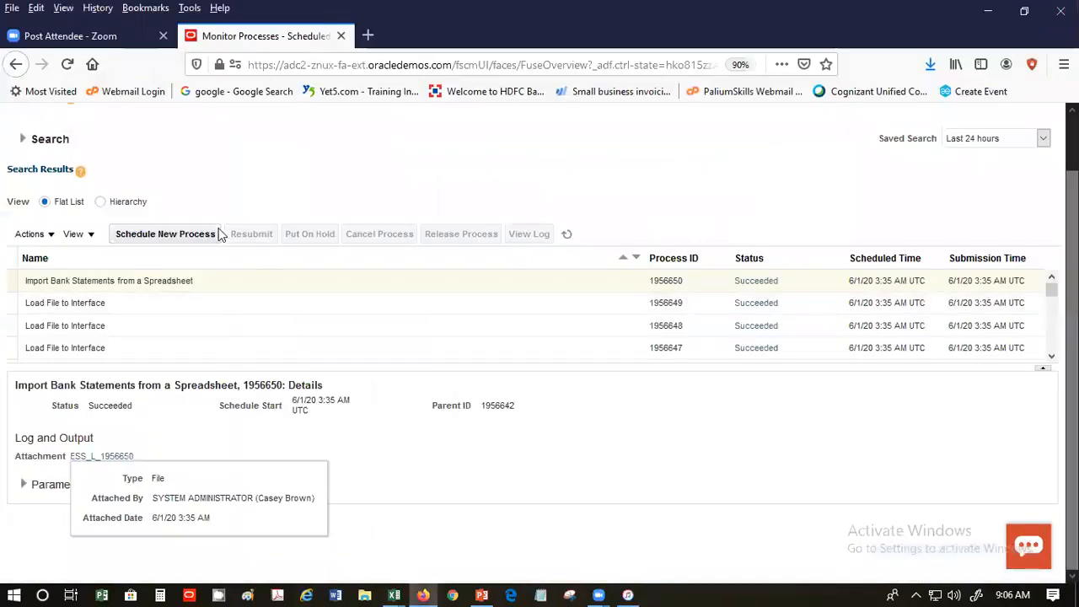
left_click(565, 236)
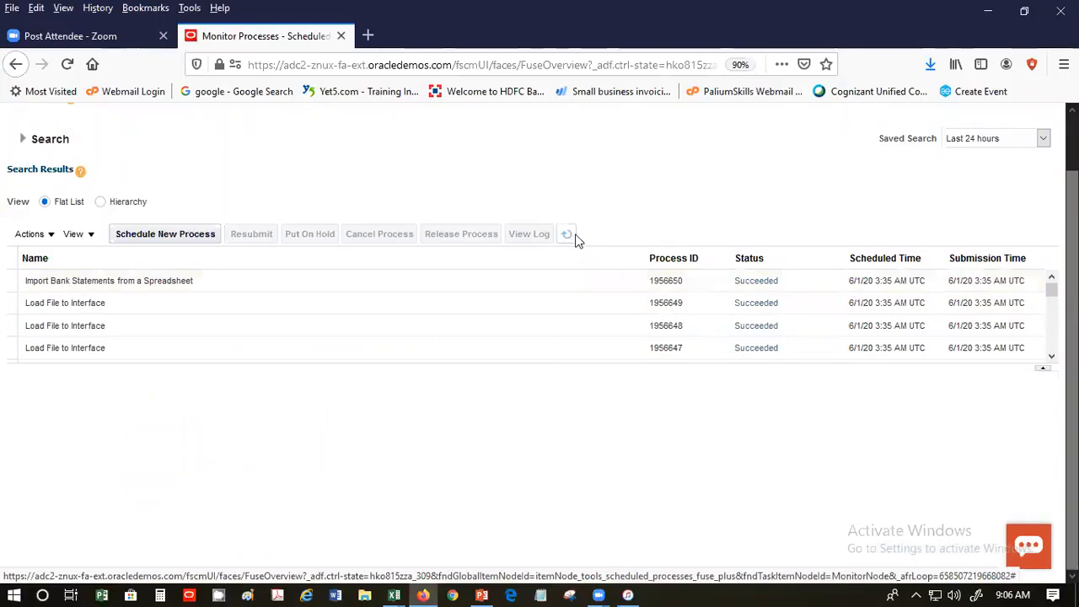
left_click(568, 236)
scroll(1017, 174, "up", 2)
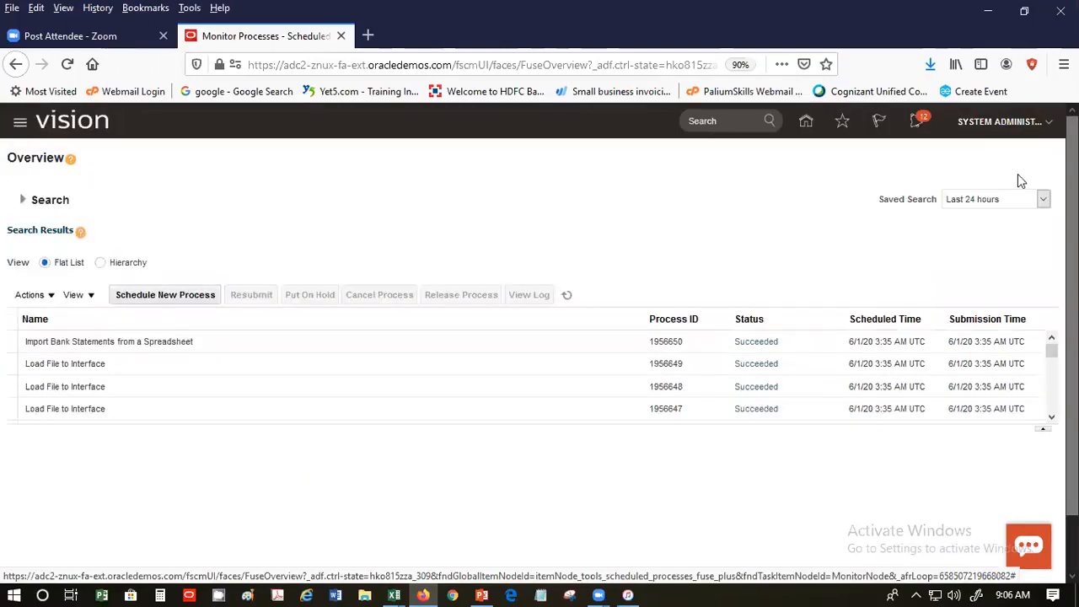
Return to the home page and open Bank Statements and Reconciliation under Cash Management
left_click(805, 125)
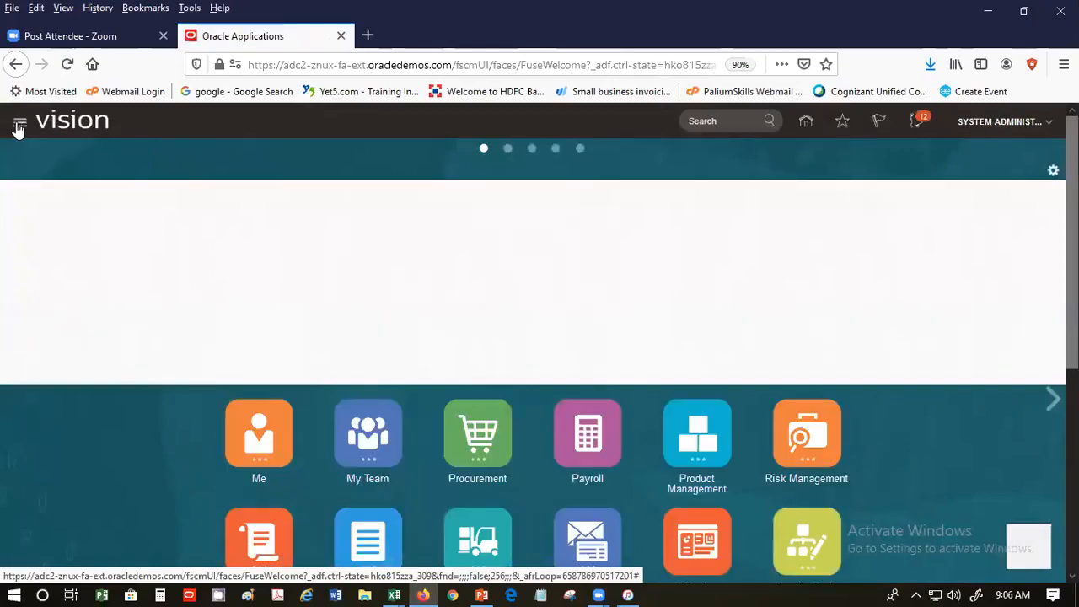
left_click(18, 124)
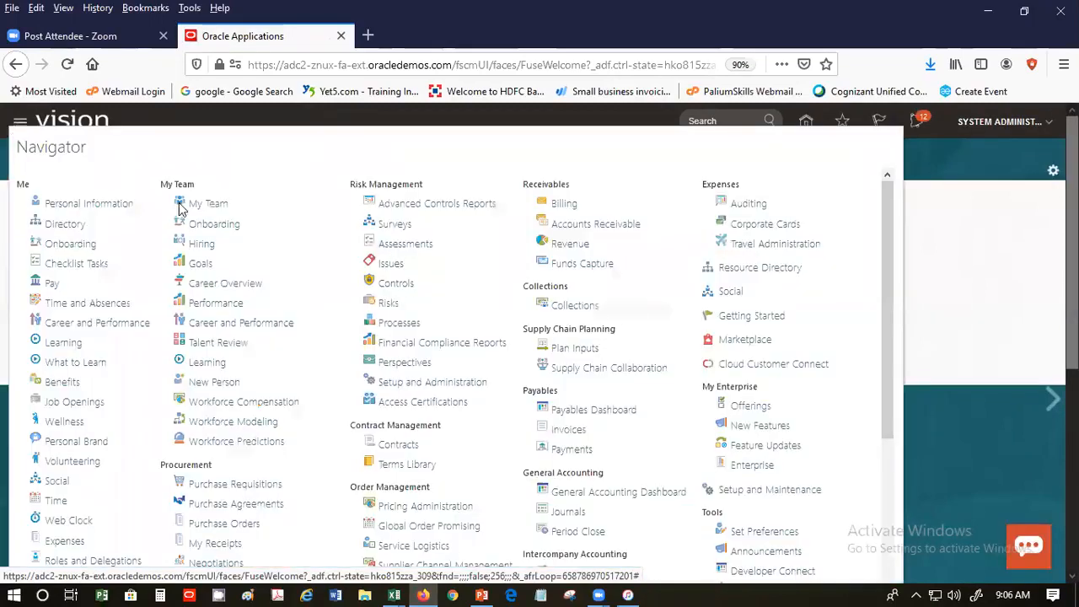
left_click_drag(882, 260, 876, 310)
scroll(870, 393, "down", 2)
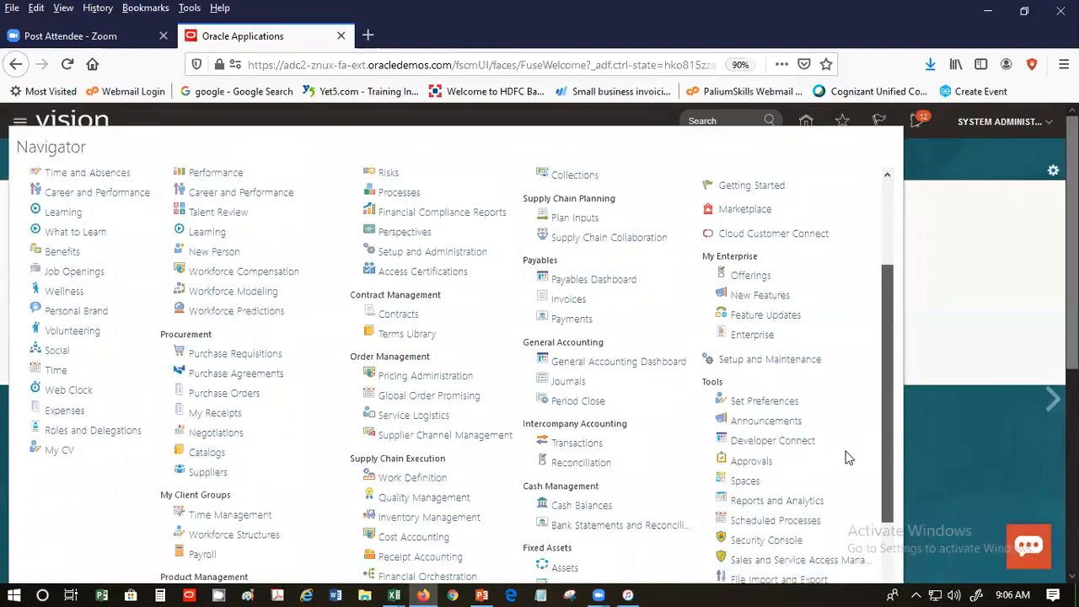
scroll(845, 464, "down", 2)
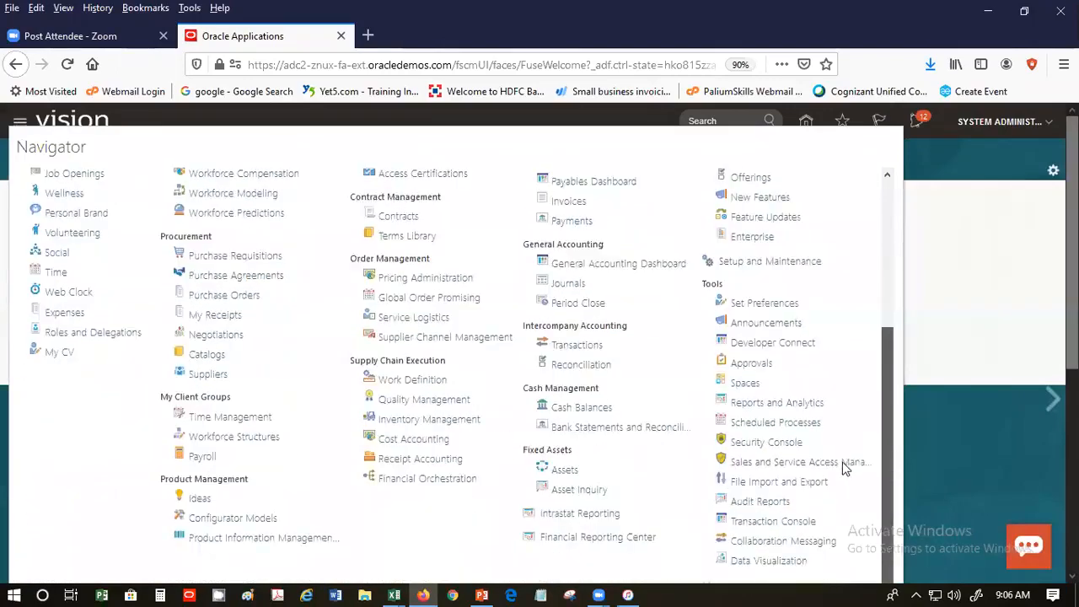
left_click(586, 427)
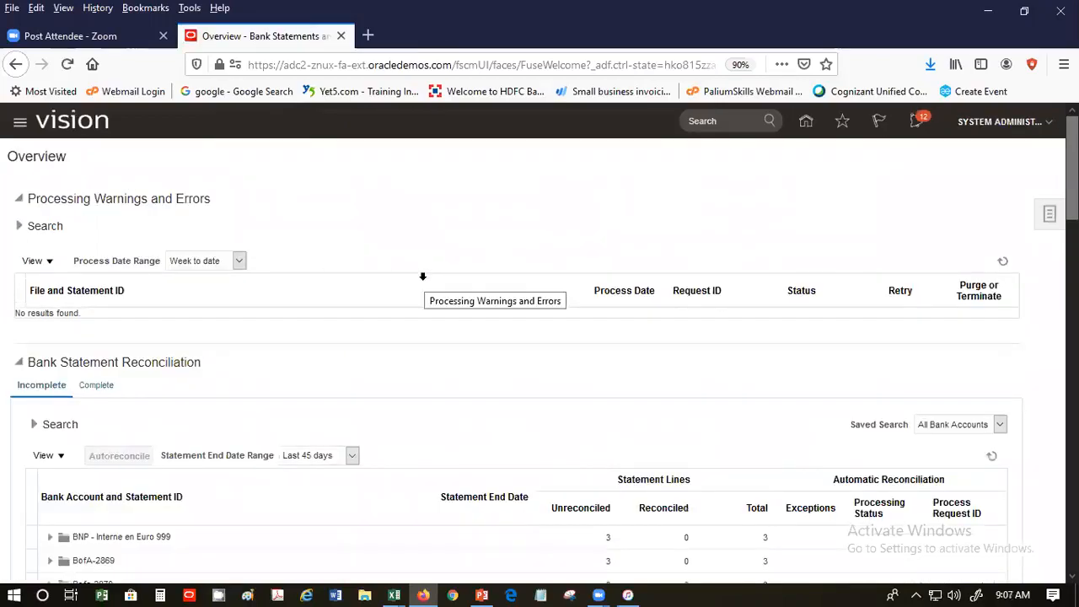
Open statement STMT-31-05-20 under SP Account and review its balances and statement lines
scroll(422, 275, "down", 3)
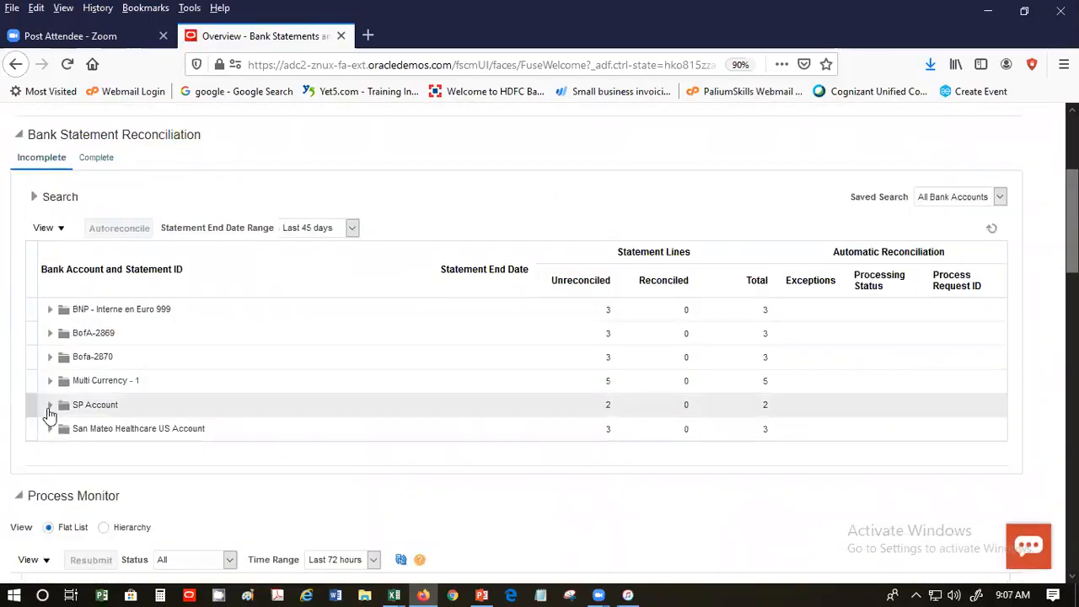
left_click(49, 408)
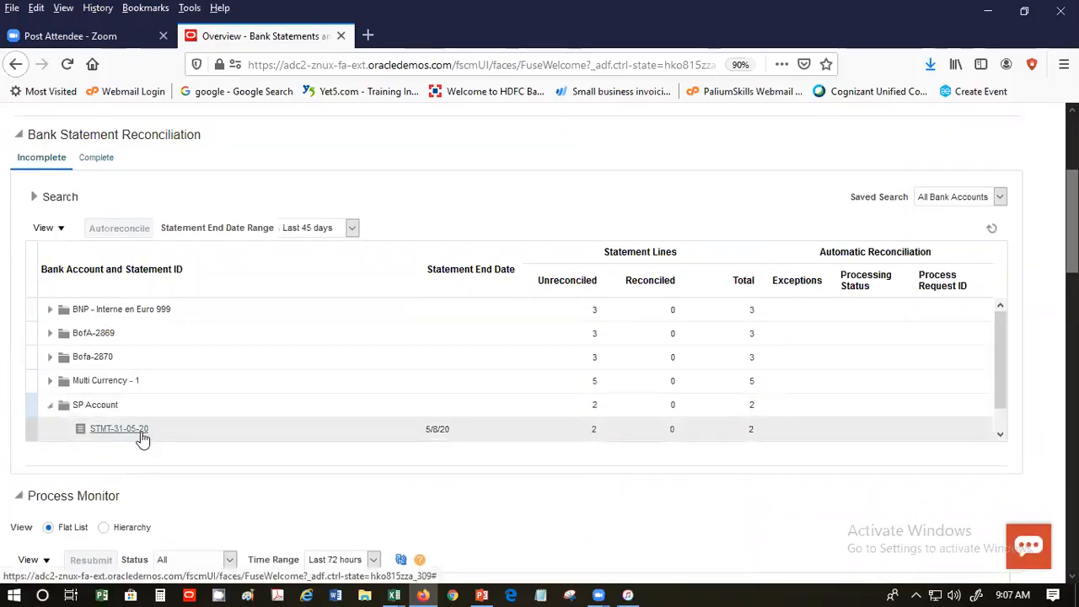
left_click(120, 430)
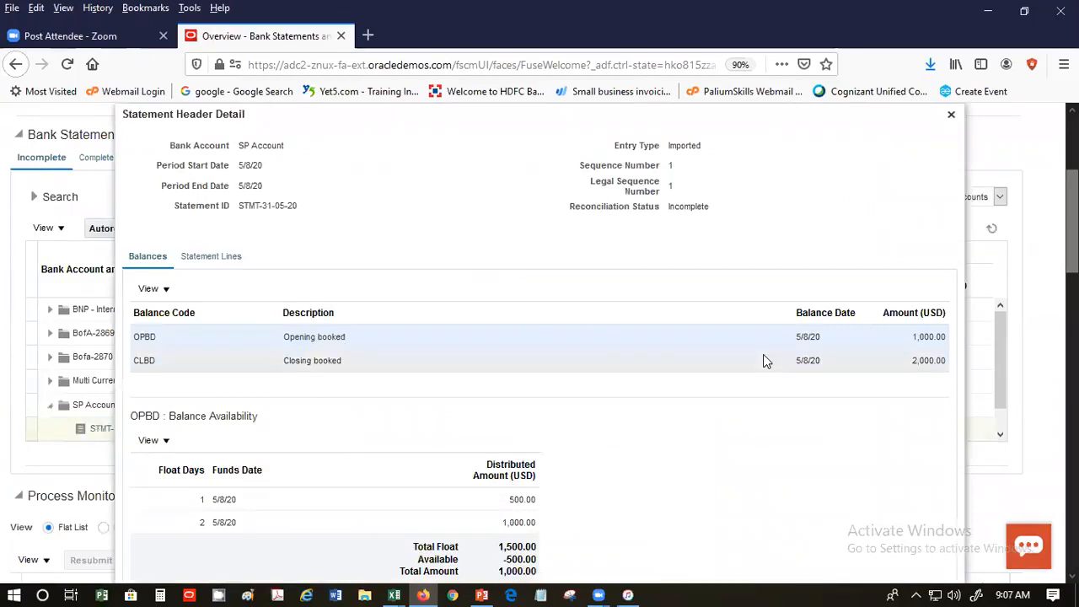
scroll(758, 356, "down", 3)
scroll(389, 316, "up", 2)
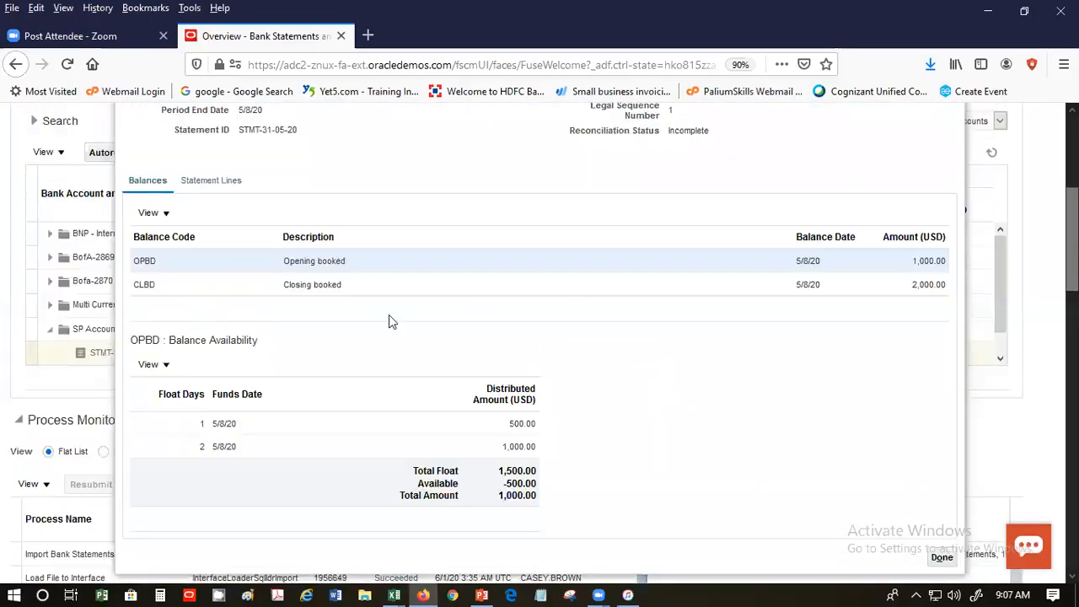
left_click(207, 181)
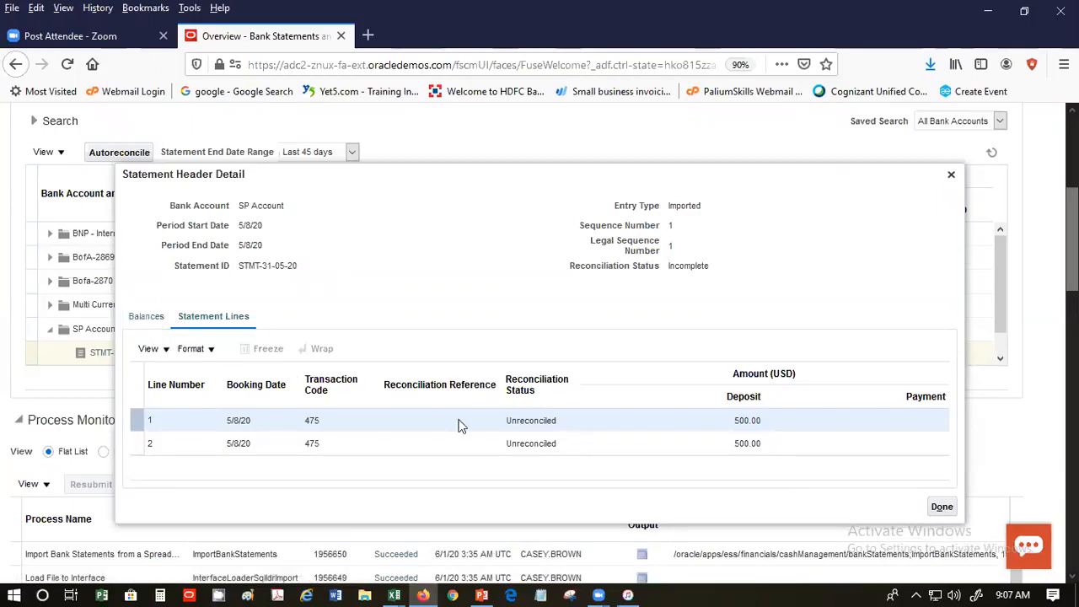
left_click(150, 319)
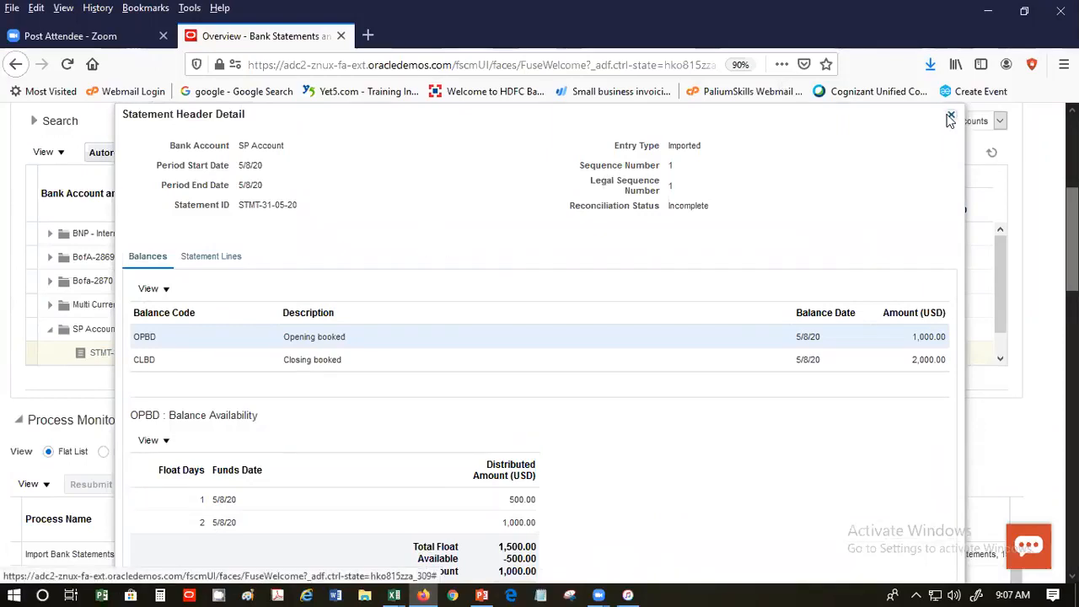
Close the statement details, submit Autoreconcile for STMT-31-05-20, and acknowledge the submission
left_click_drag(1072, 241, 1072, 219)
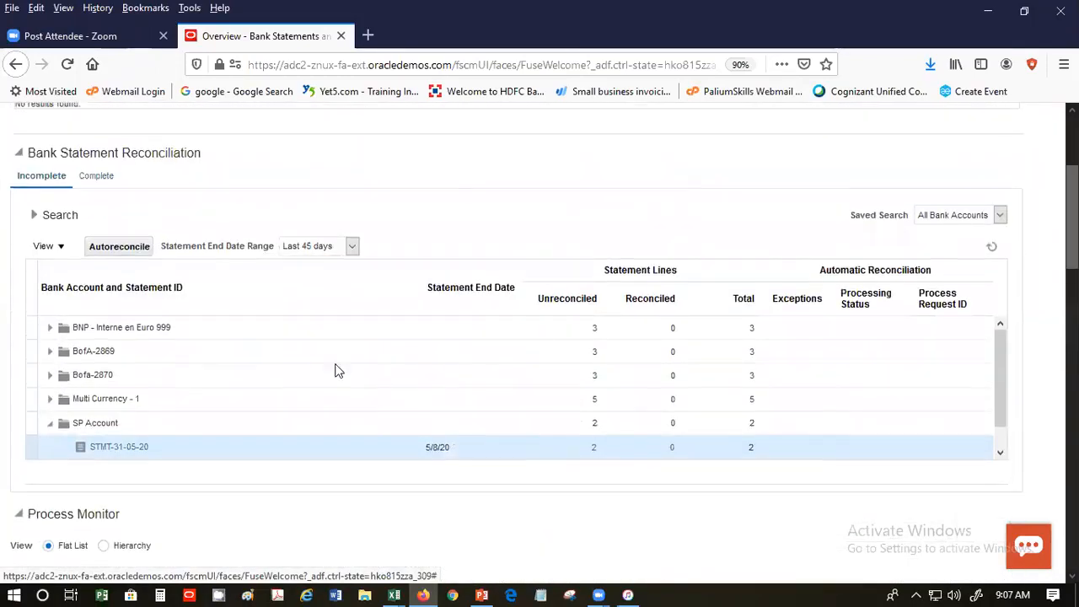
left_click(130, 252)
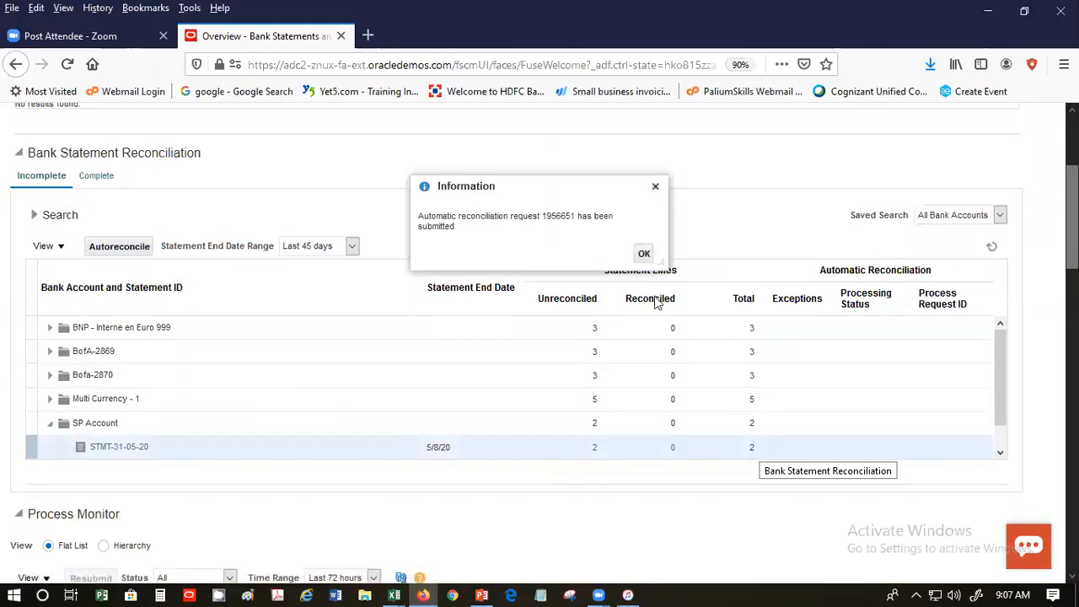
left_click(642, 255)
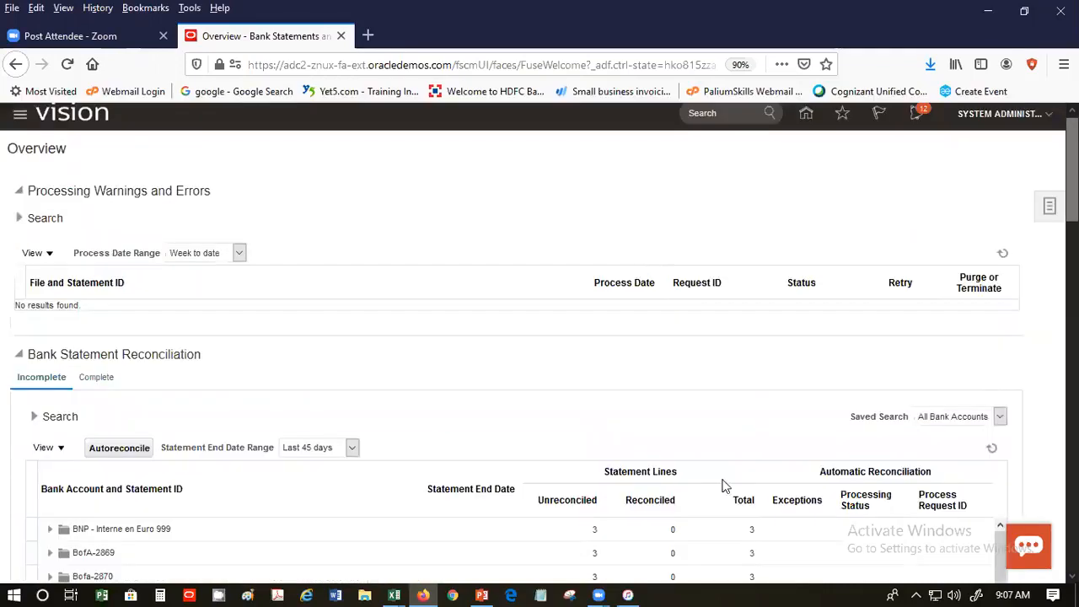
Collapse the Processing Warnings and Errors section above the Bank Statement Reconciliation list
left_click_drag(1072, 190, 1071, 254)
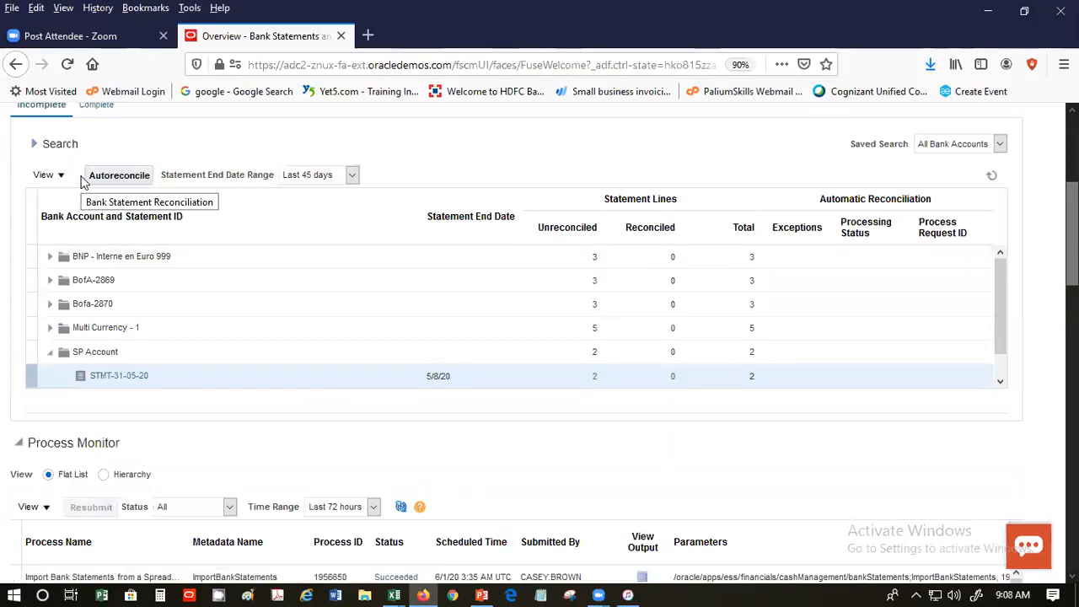
scroll(80, 179, "up", 5)
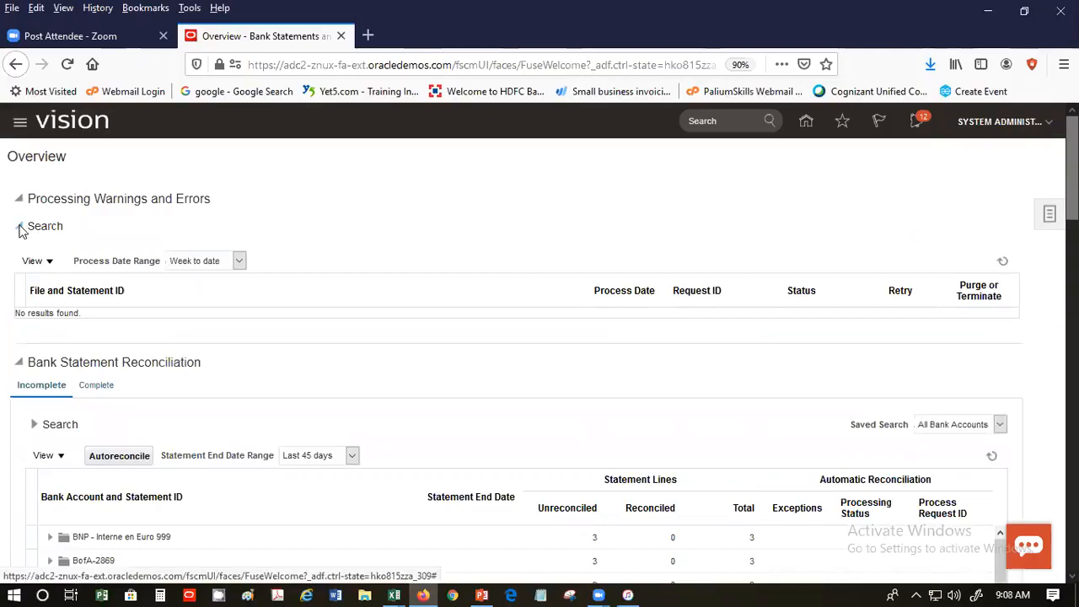
left_click(21, 228)
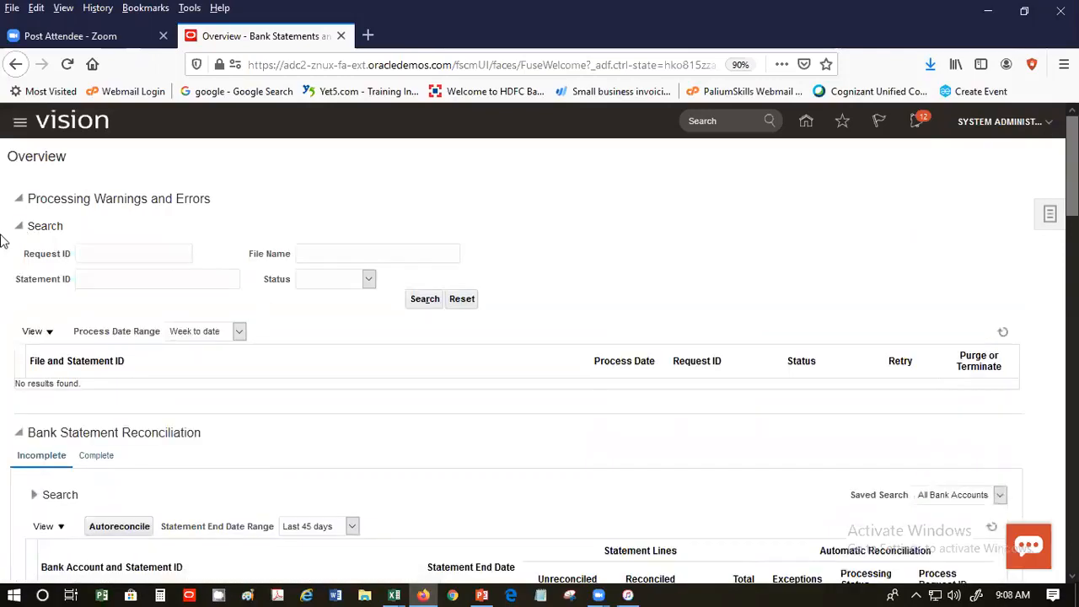
left_click(23, 227)
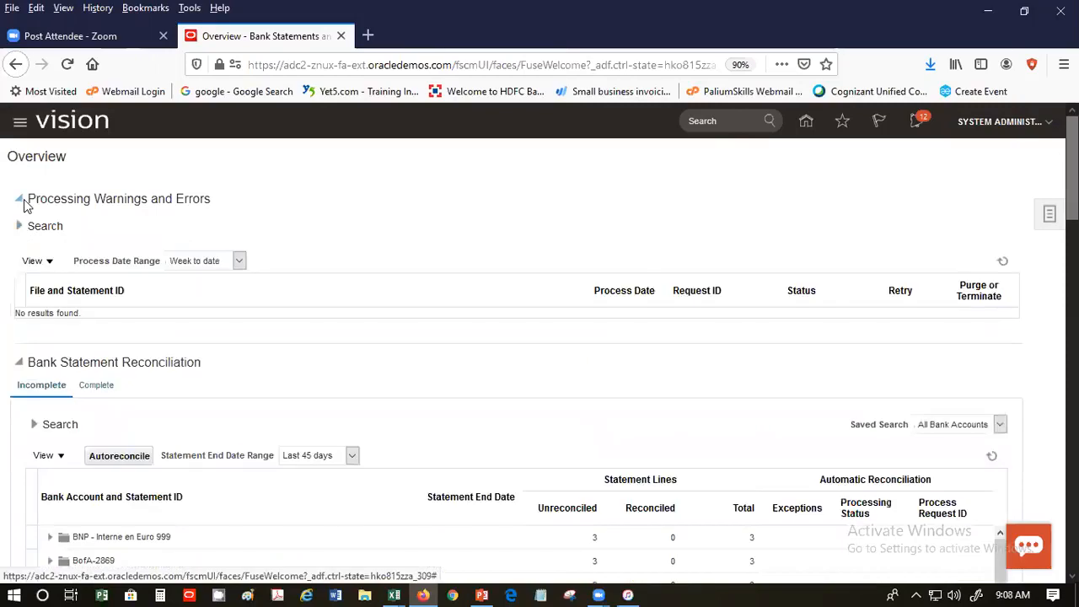
left_click(24, 202)
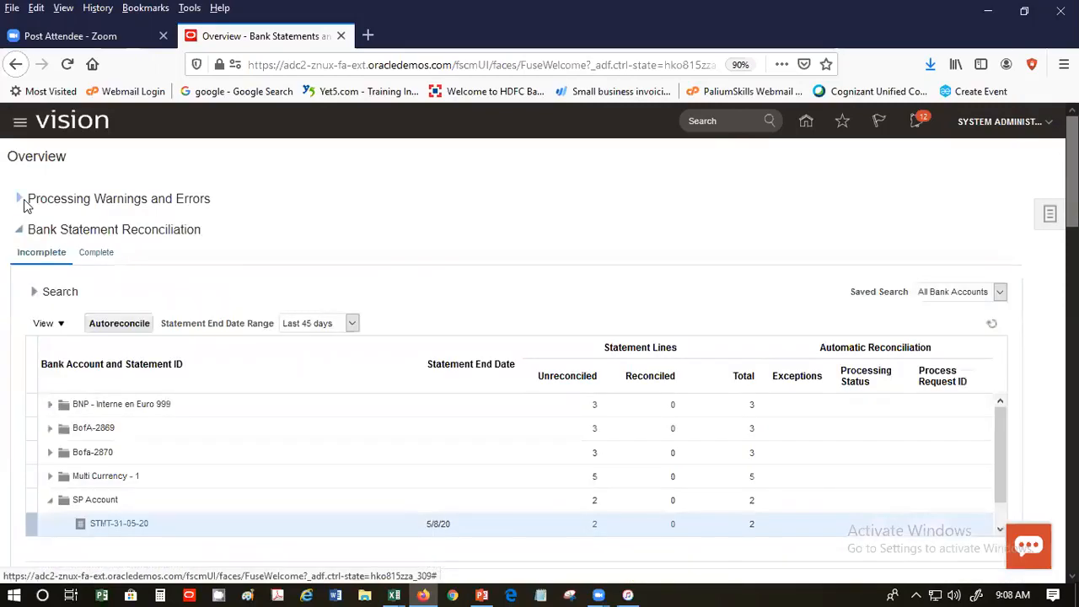
scroll(701, 505, "down", 1)
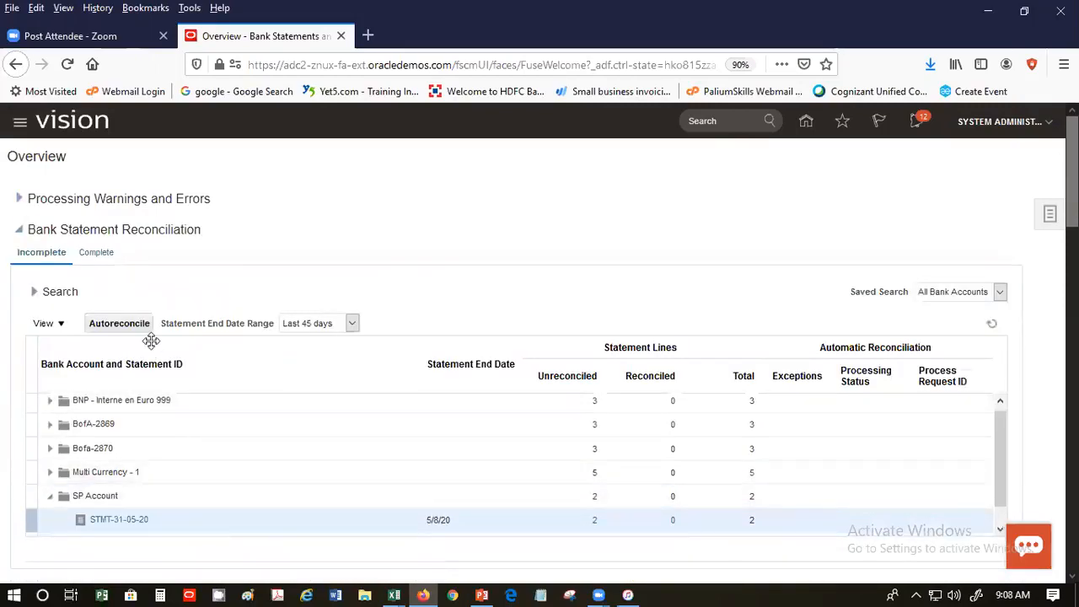
Expand the reconciliation search, run it for all bank accounts, and check the autoreconciliation status of STMT-31-05-20 under SP Account
left_click(38, 296)
left_click(777, 420)
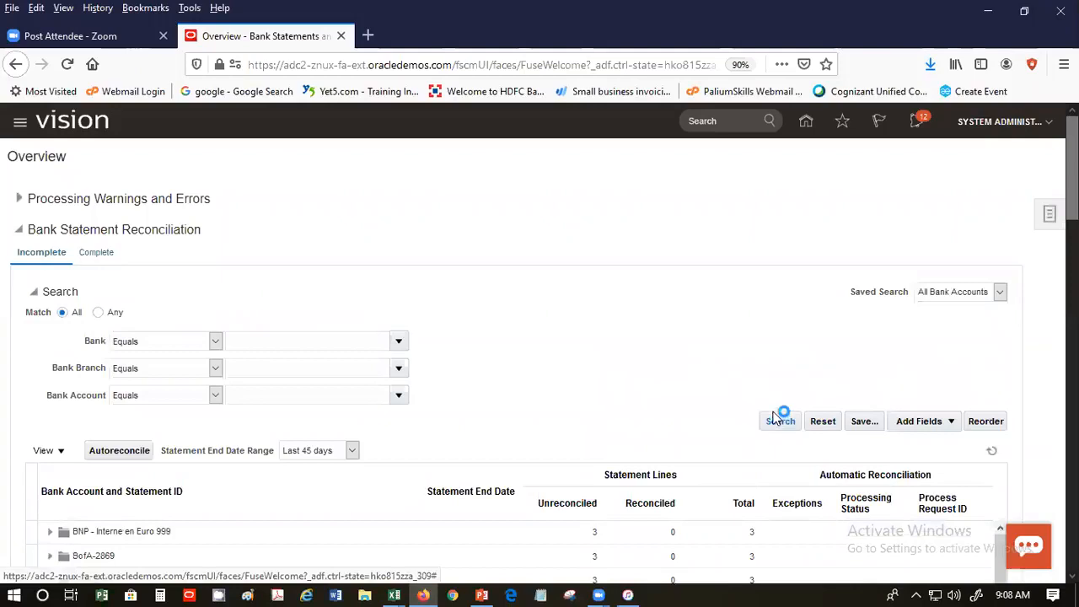
scroll(554, 386, "down", 3)
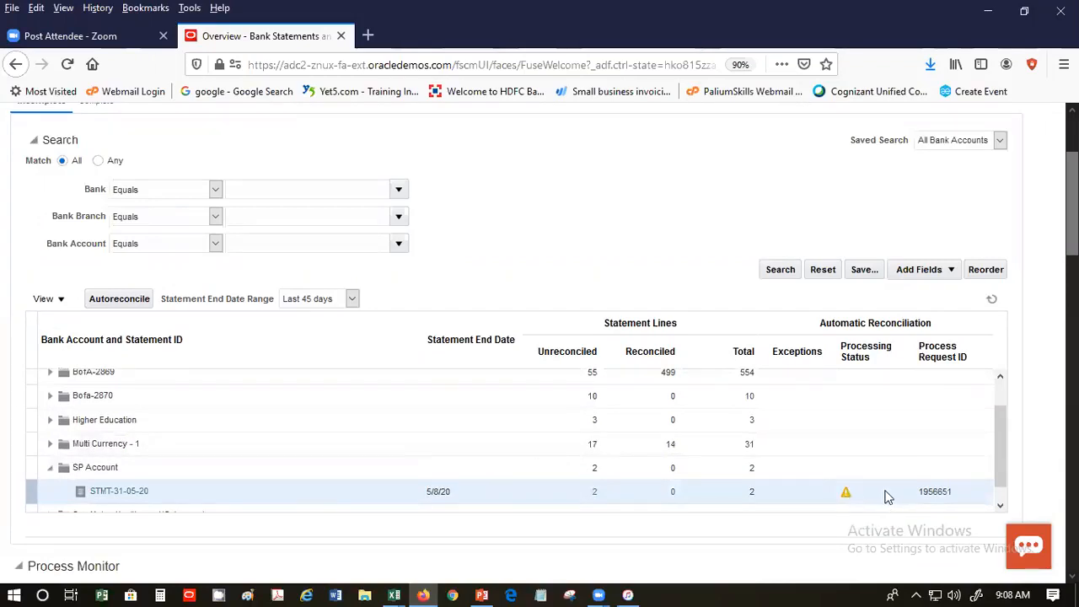
scroll(1003, 487, "down", 1)
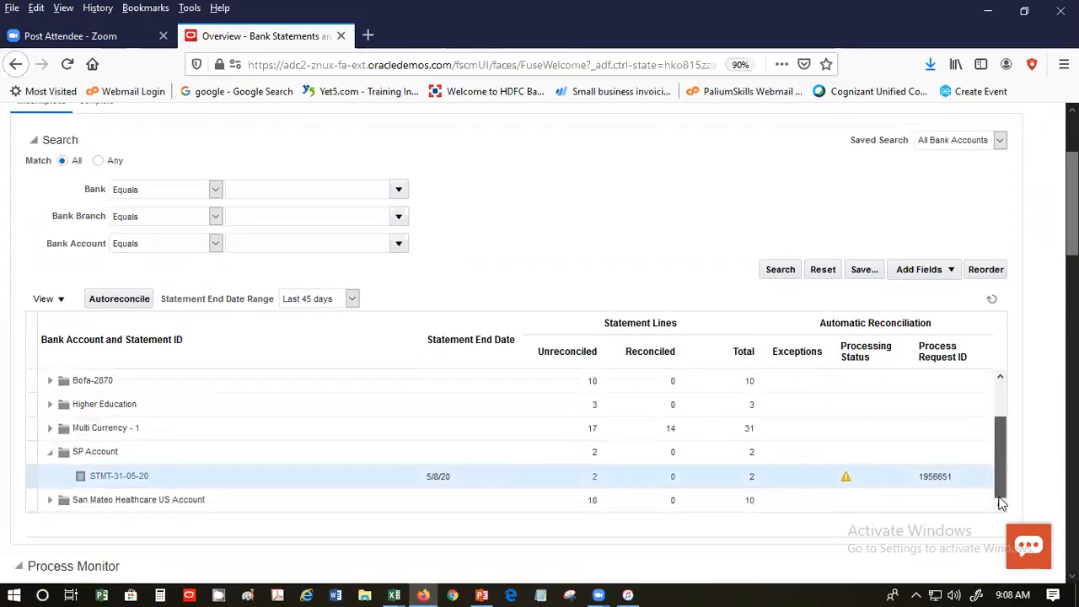
Open the STMT-31-05-20 header details, review its balances and statement lines, and close the details
left_click(140, 476)
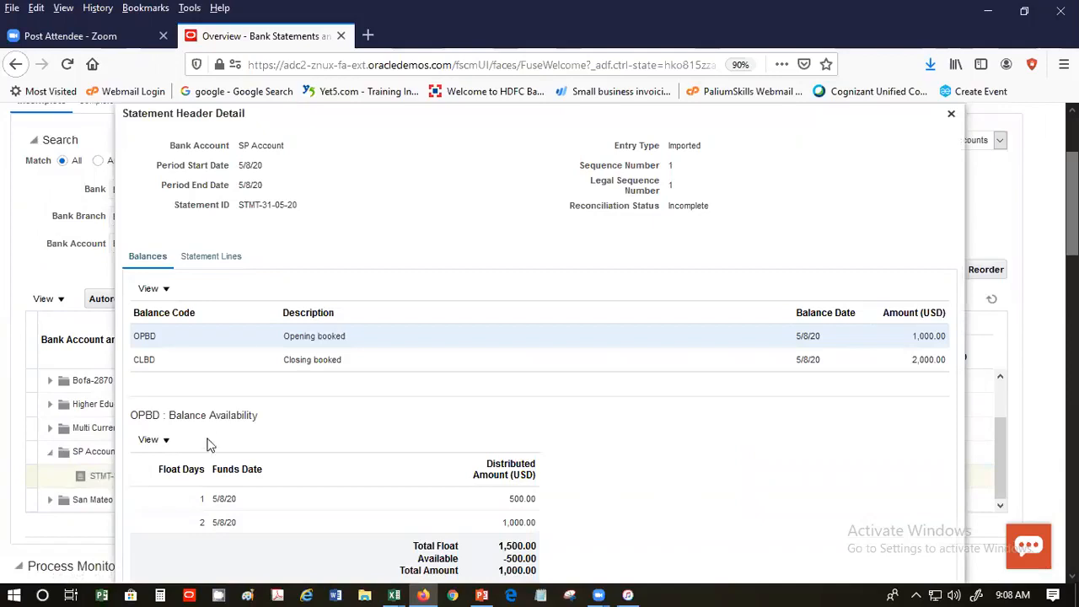
scroll(212, 287, "down", 5)
scroll(212, 280, "up", 5)
left_click(229, 258)
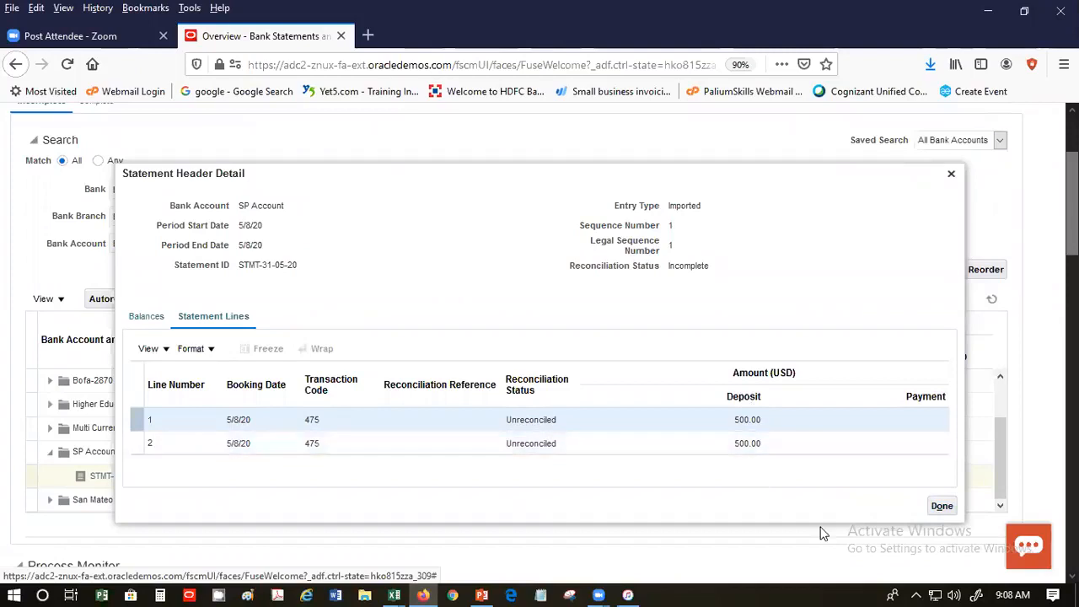
left_click(940, 506)
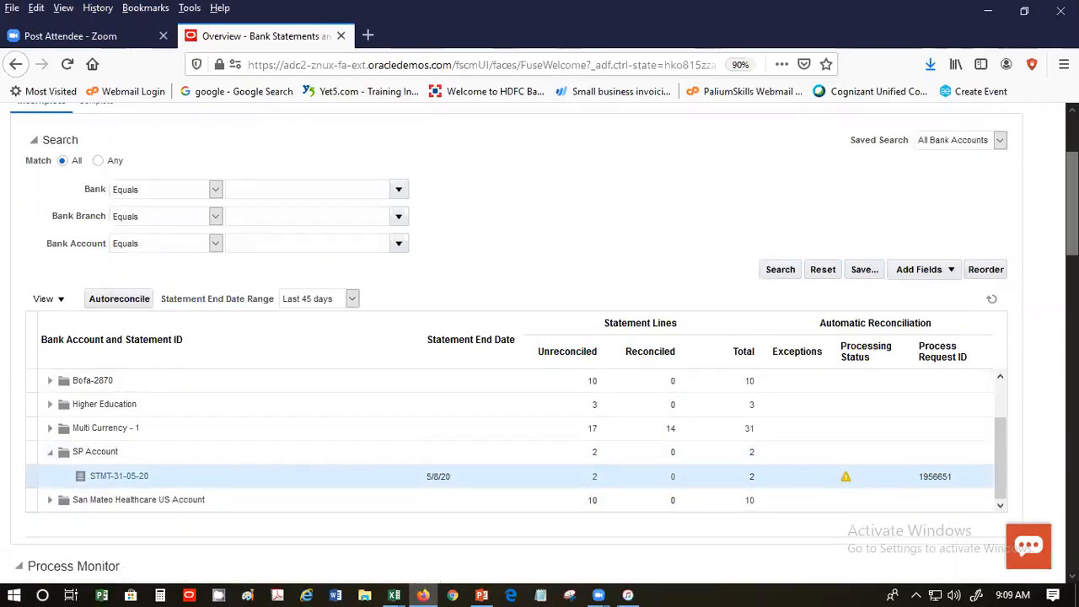
Rerun the bank statement search and open the unreconciled lines of STMT-31-05-20 for manual reconciliation
scroll(890, 261, "up", 3)
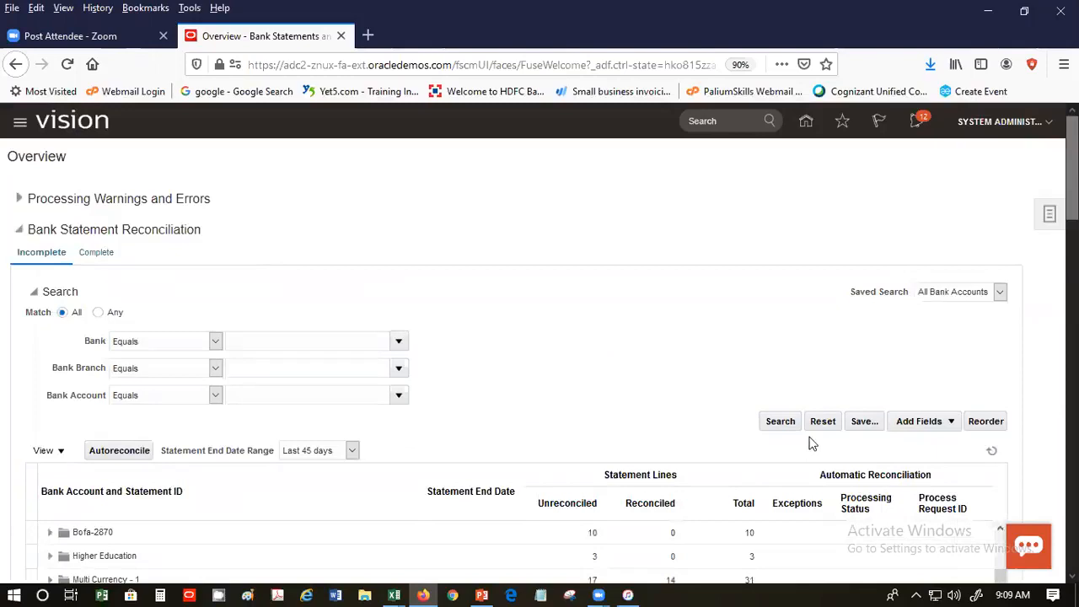
left_click(763, 422)
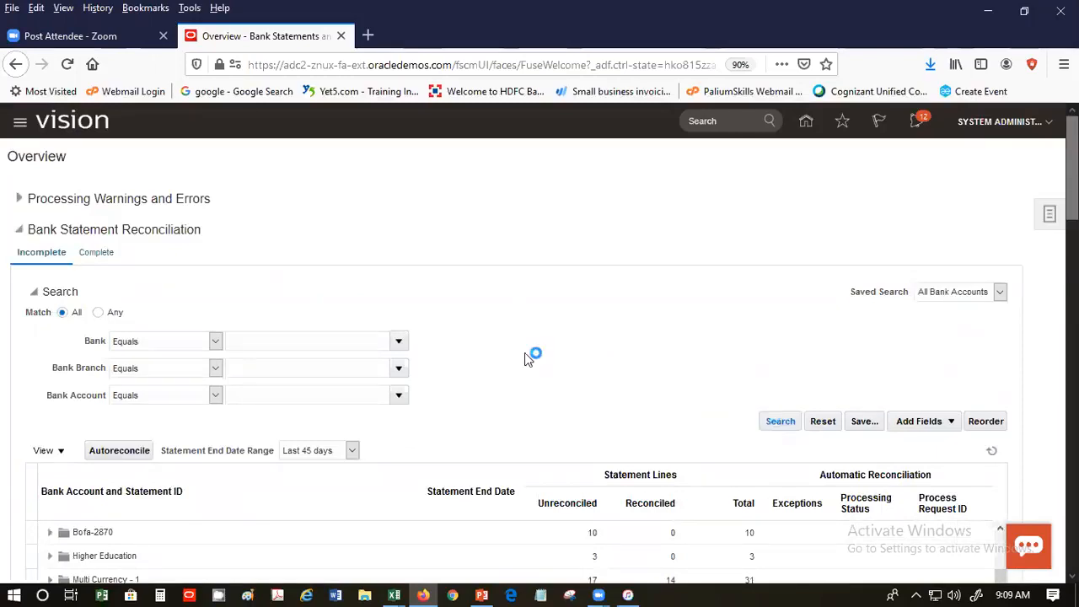
scroll(585, 359, "down", 6)
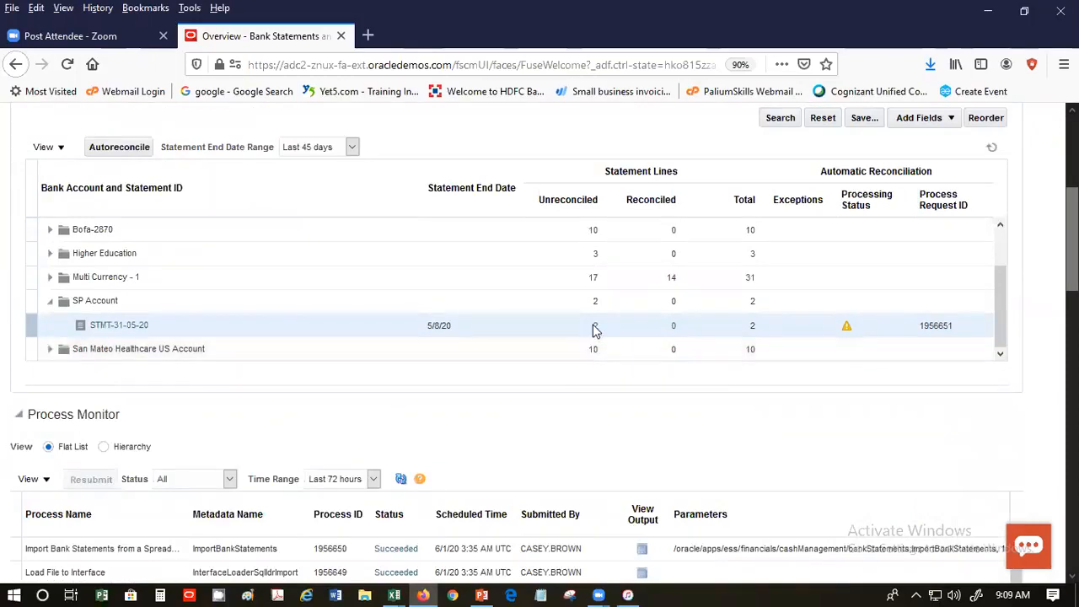
left_click(595, 325)
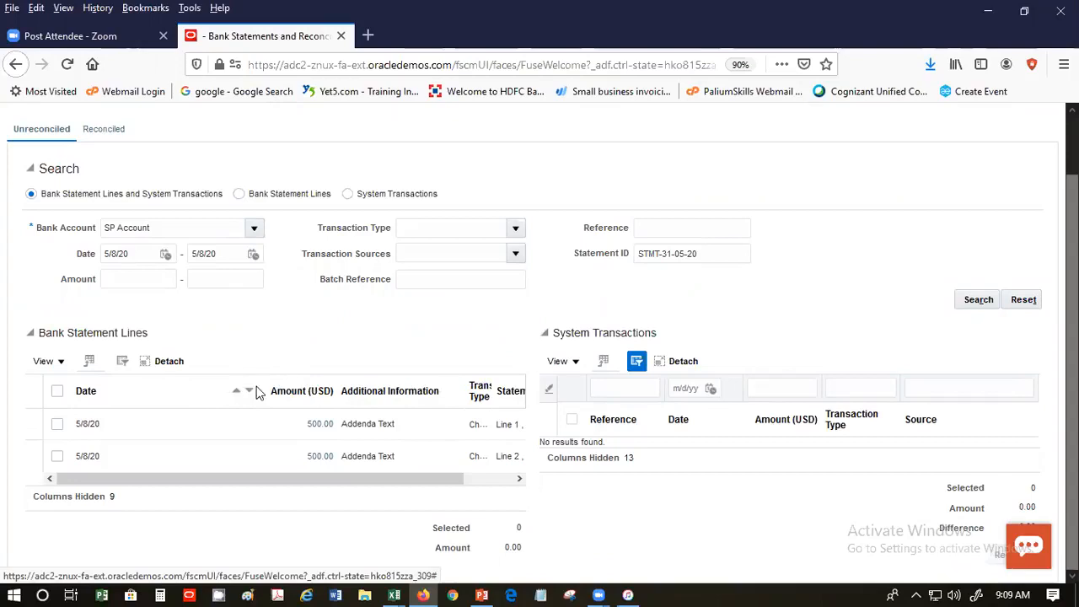
Narrow the Date, Amount and Additional Information columns of Bank Statement Lines and fit the Transaction Type column to its heading
left_click_drag(255, 385, 112, 384)
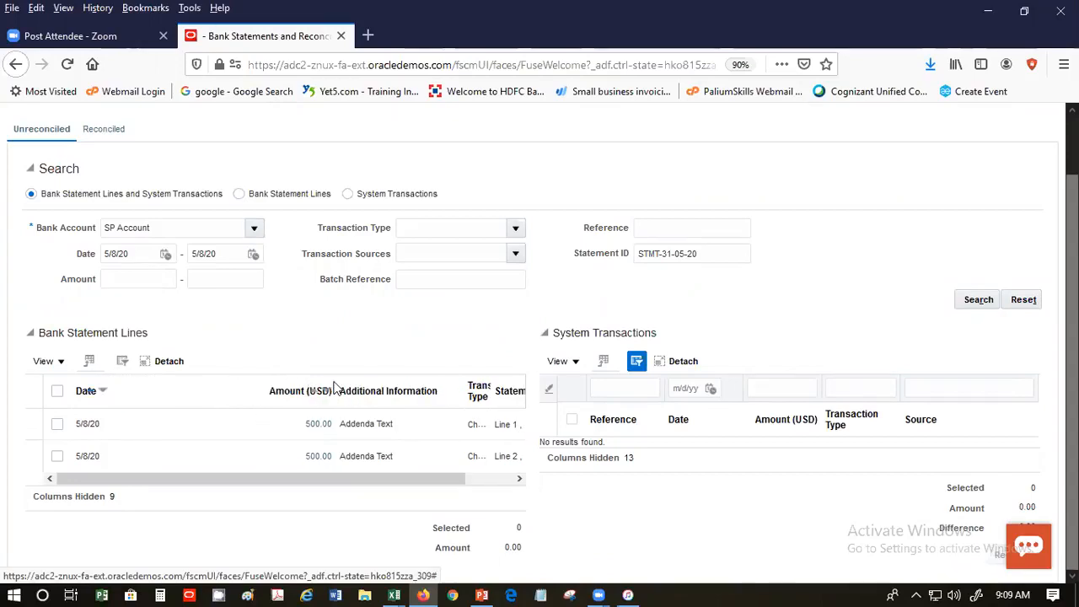
left_click_drag(336, 387, 200, 368)
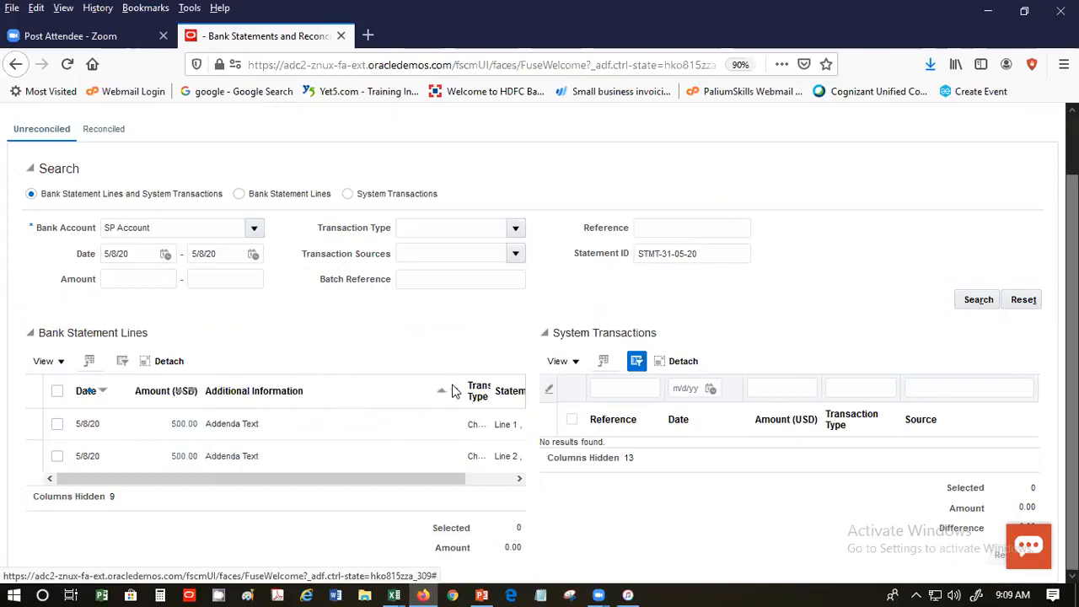
left_click_drag(463, 388, 309, 369)
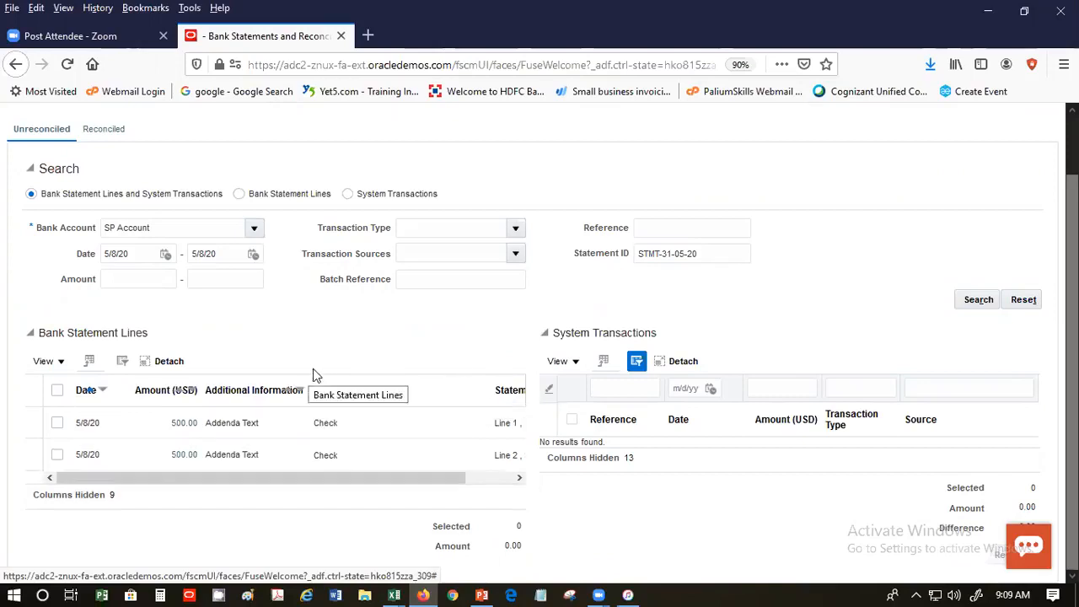
left_click_drag(488, 387, 397, 388)
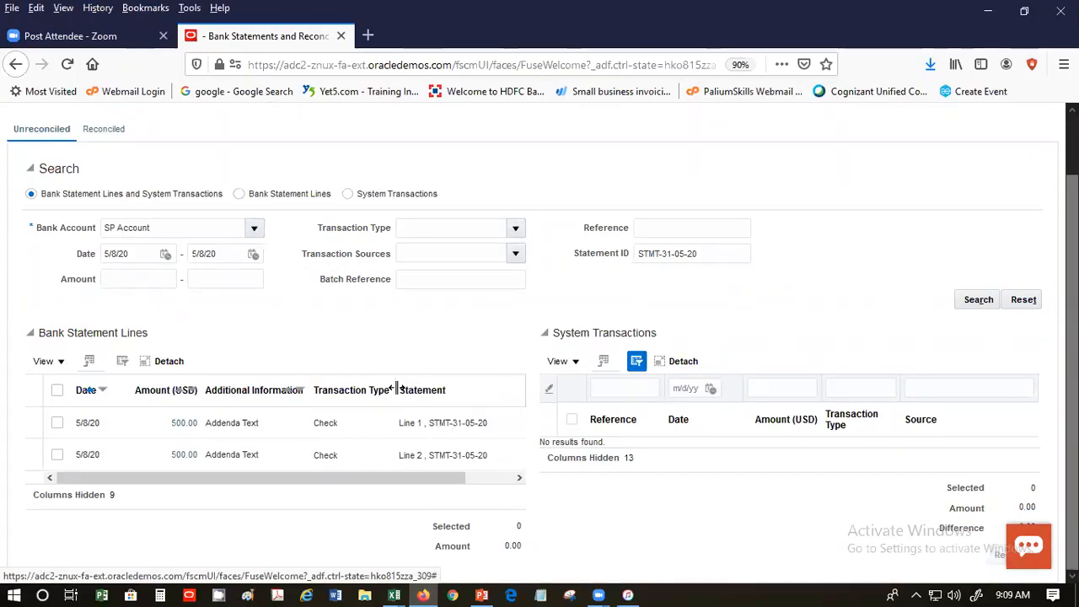
Open the details of statement line 1, examine its charges, deposit availability, transaction identification and currency information, and close them
left_click(178, 422)
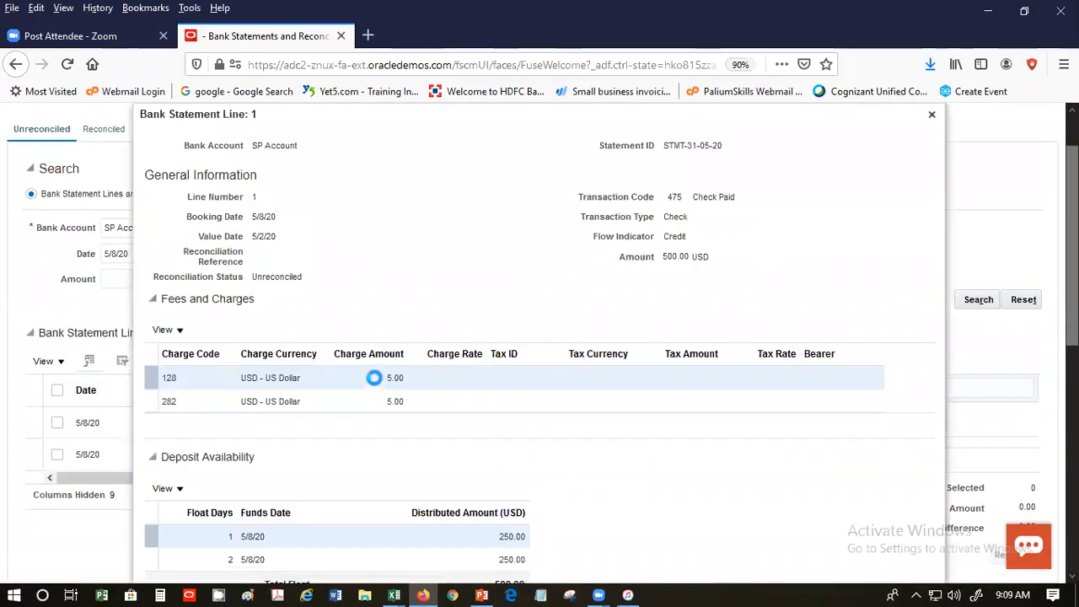
scroll(394, 298, "down", 3)
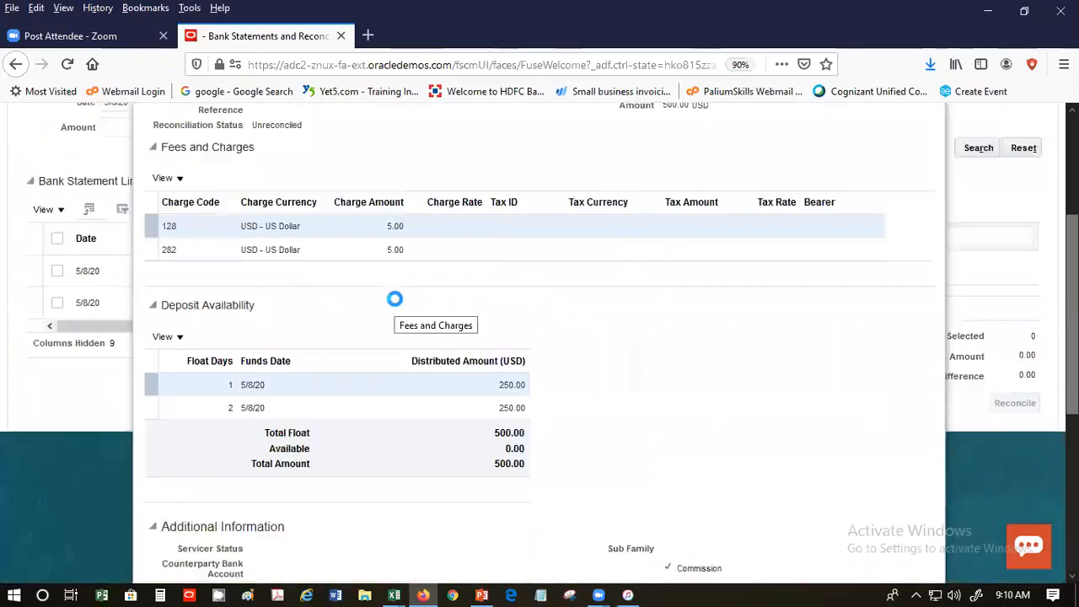
scroll(395, 298, "down", 6)
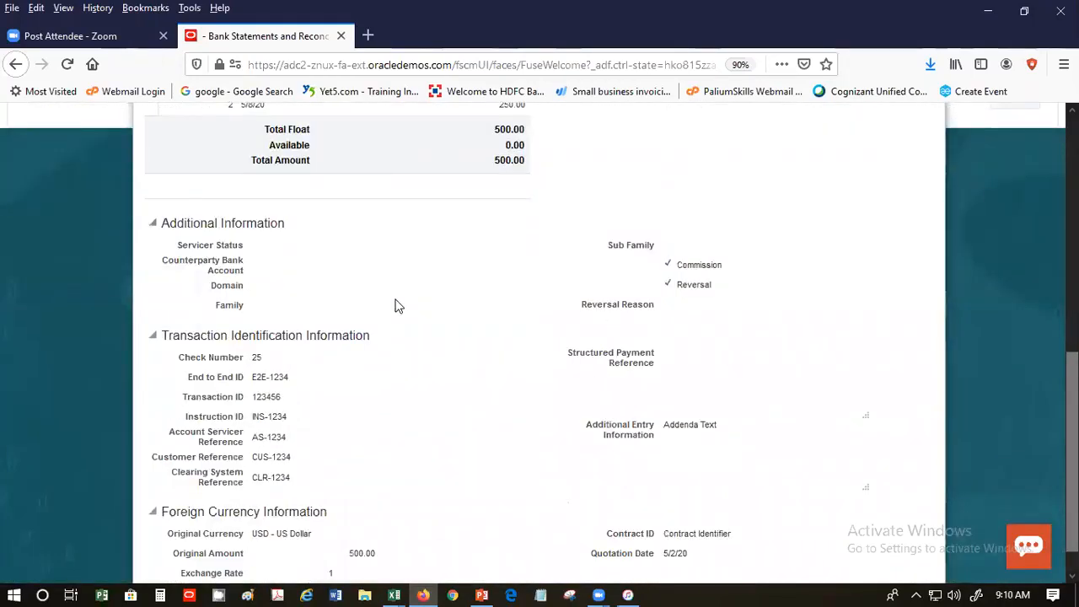
scroll(398, 306, "down", 1)
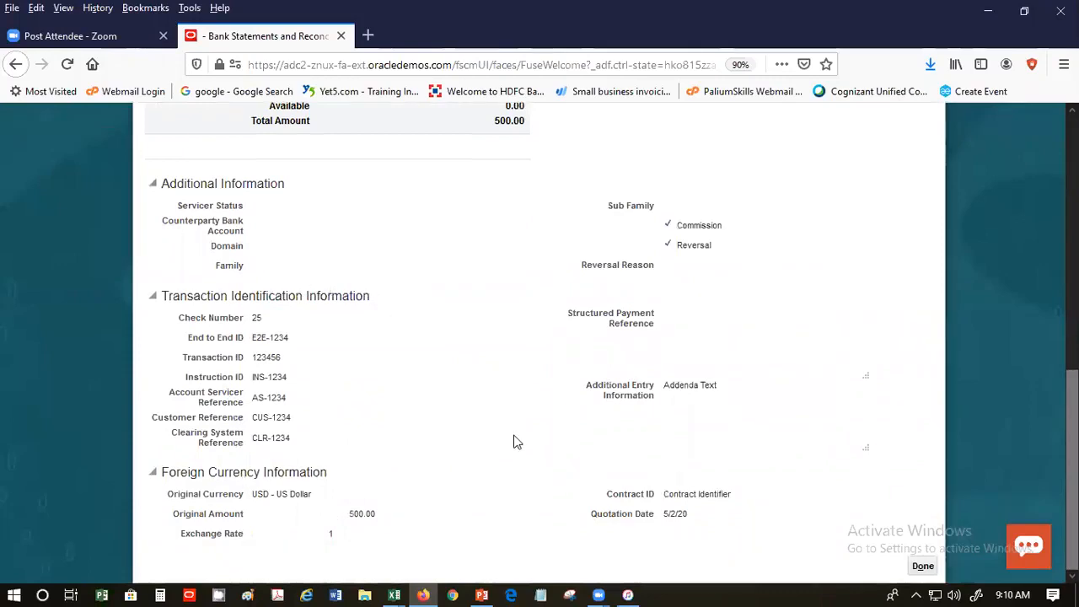
scroll(504, 365, "up", 5)
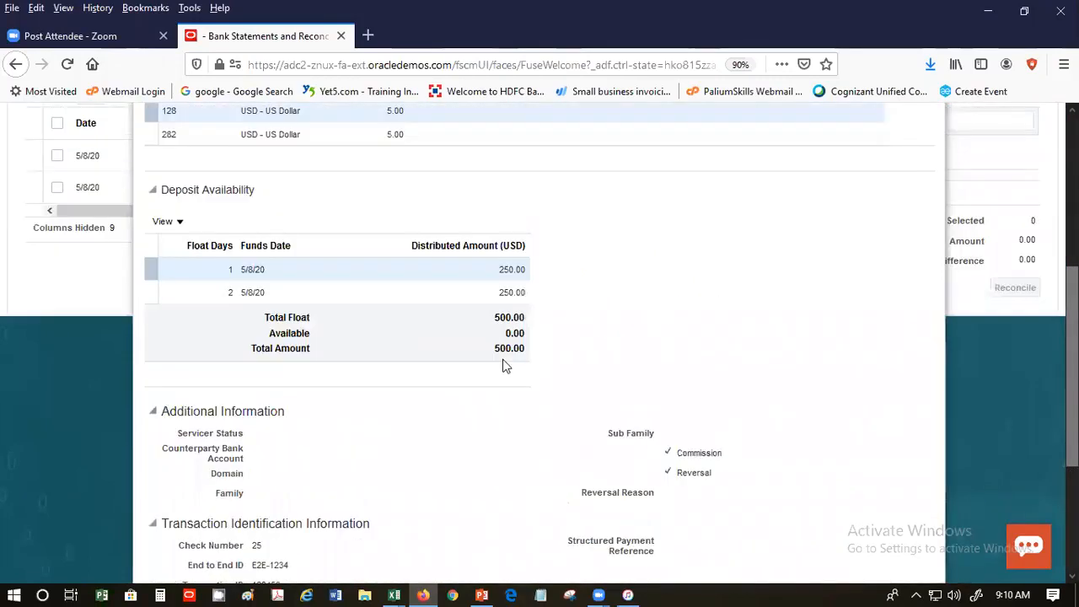
scroll(504, 366, "up", 2)
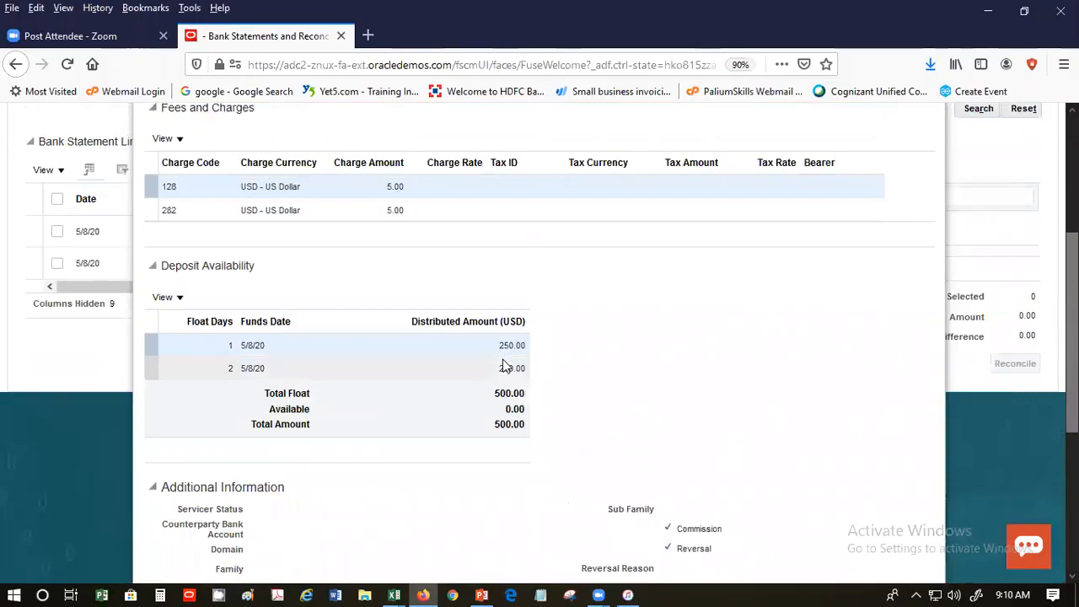
scroll(503, 366, "up", 3)
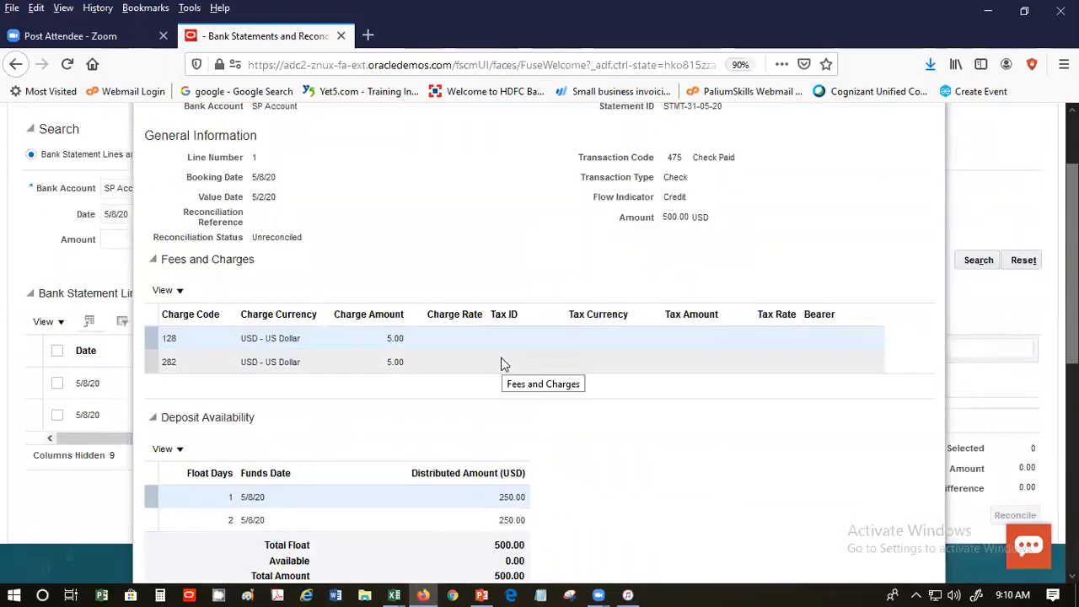
scroll(427, 398, "up", 2)
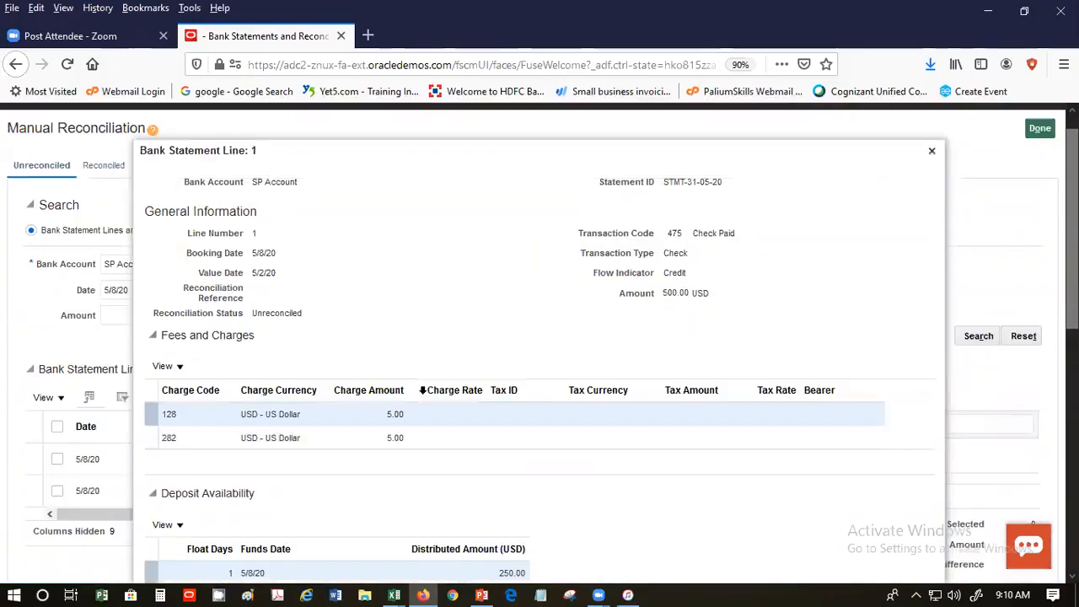
scroll(421, 397, "up", 1)
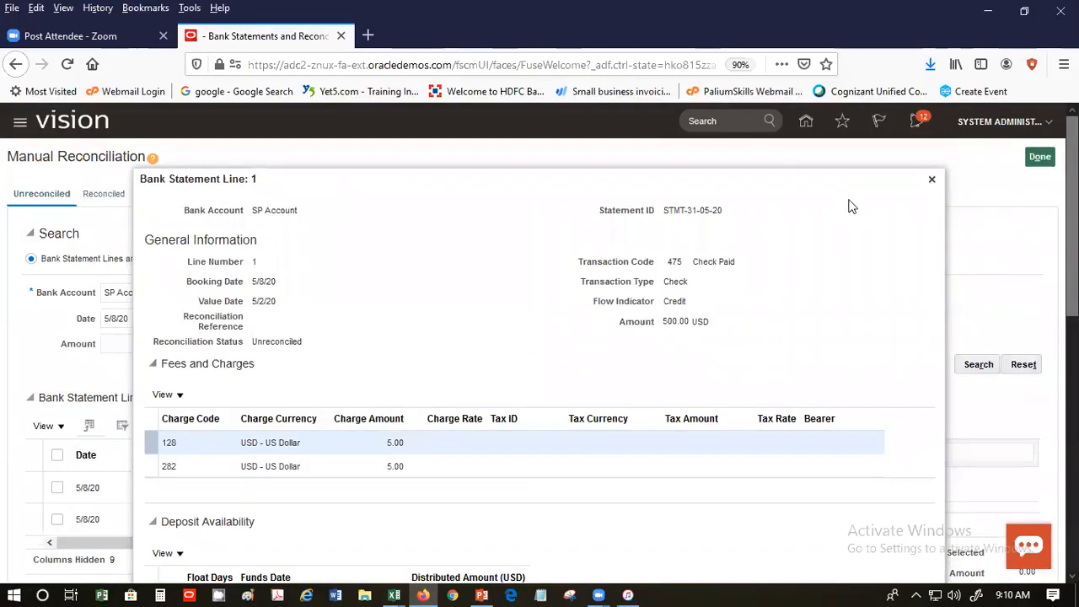
left_click(931, 179)
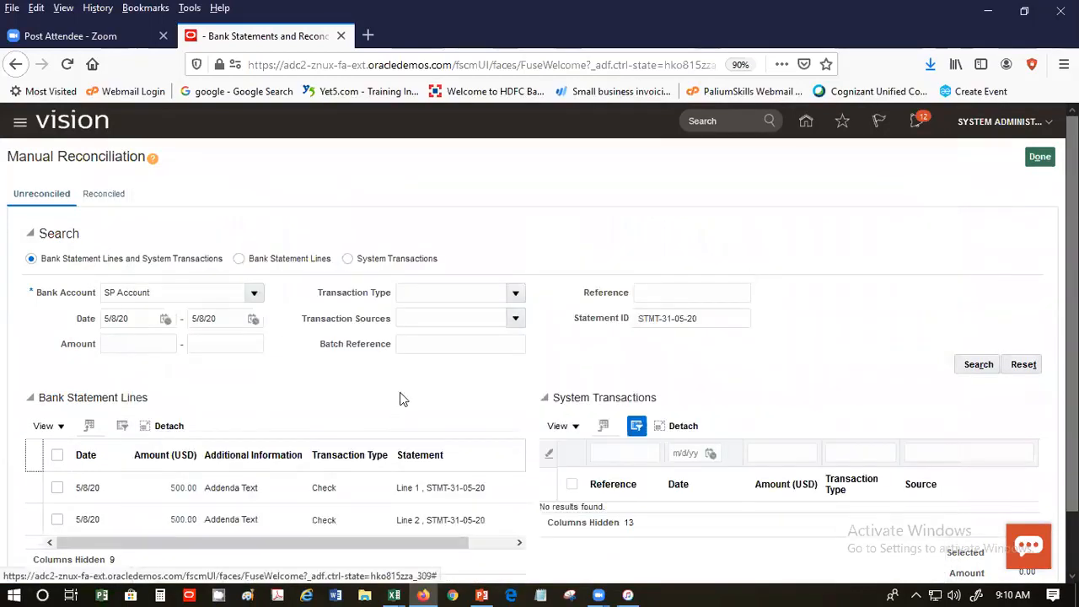
Select both bank statement lines of STMT-31-05-20 in Manual Reconciliation and clear both selections again
scroll(409, 385, "down", 1)
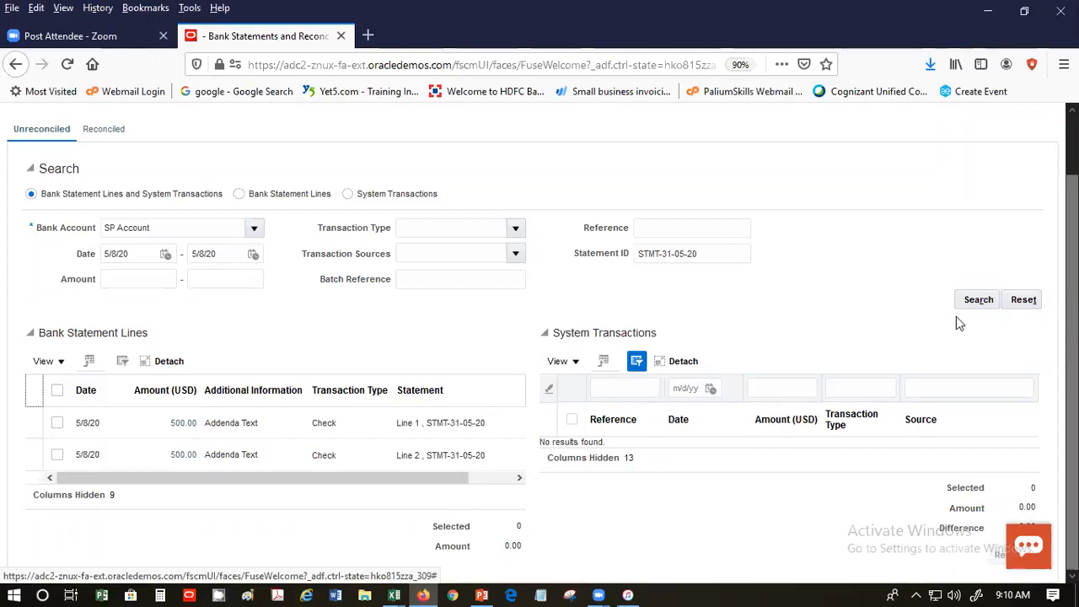
left_click(58, 423)
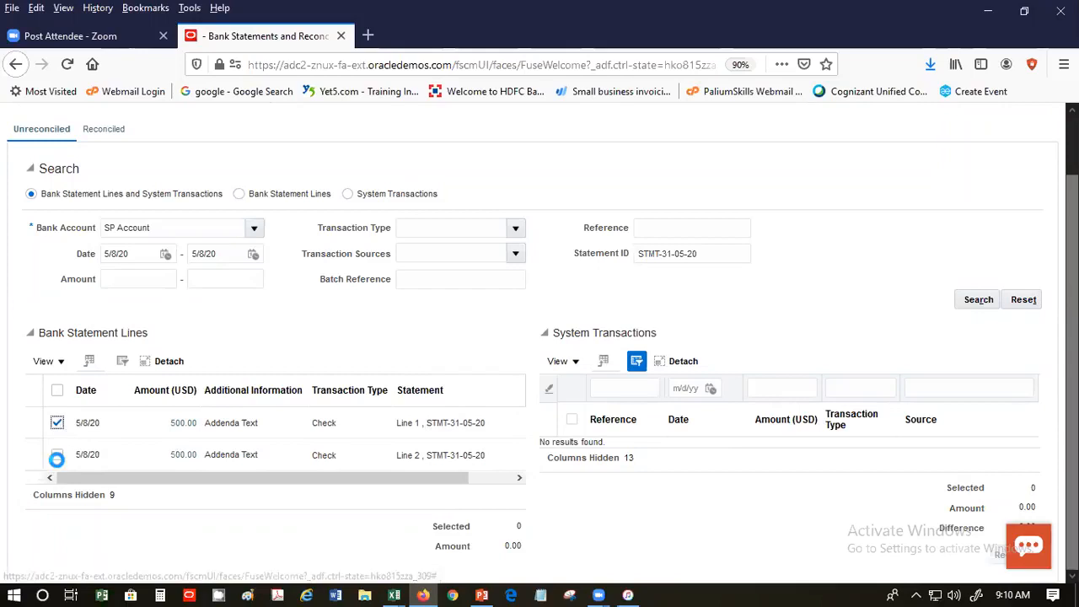
left_click(57, 455)
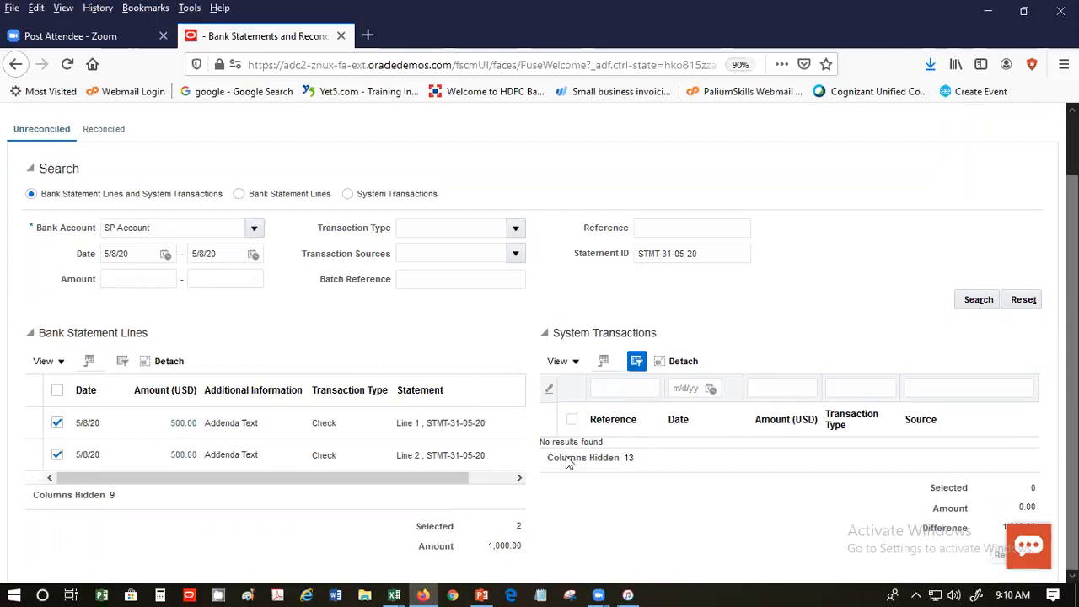
left_click(56, 423)
left_click(56, 454)
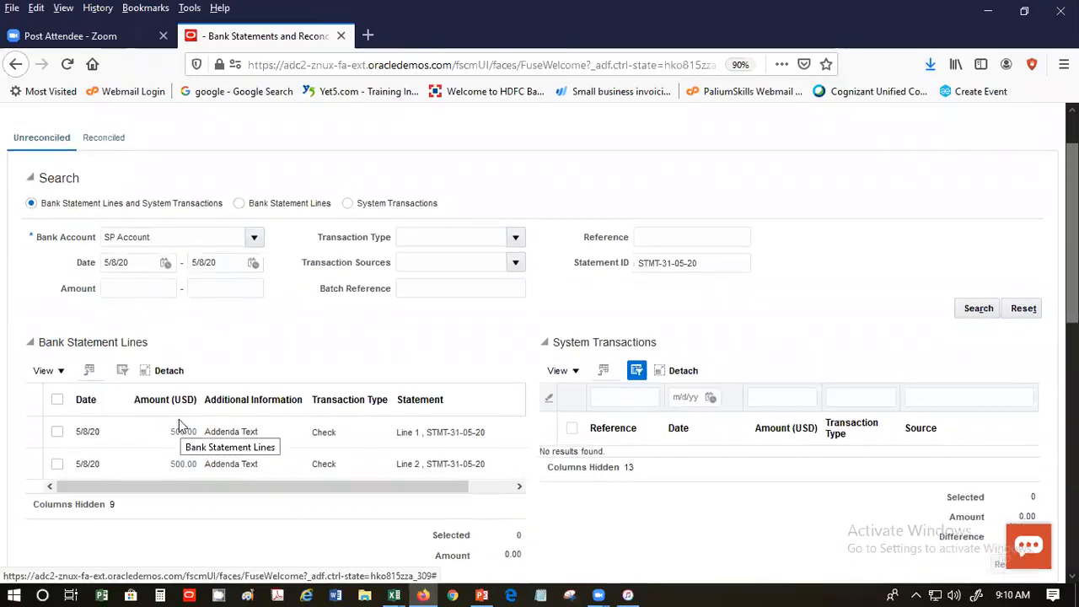
Recheck the details of statement line 1, close them, and leave Manual Reconciliation for the Overview page
left_click(179, 423)
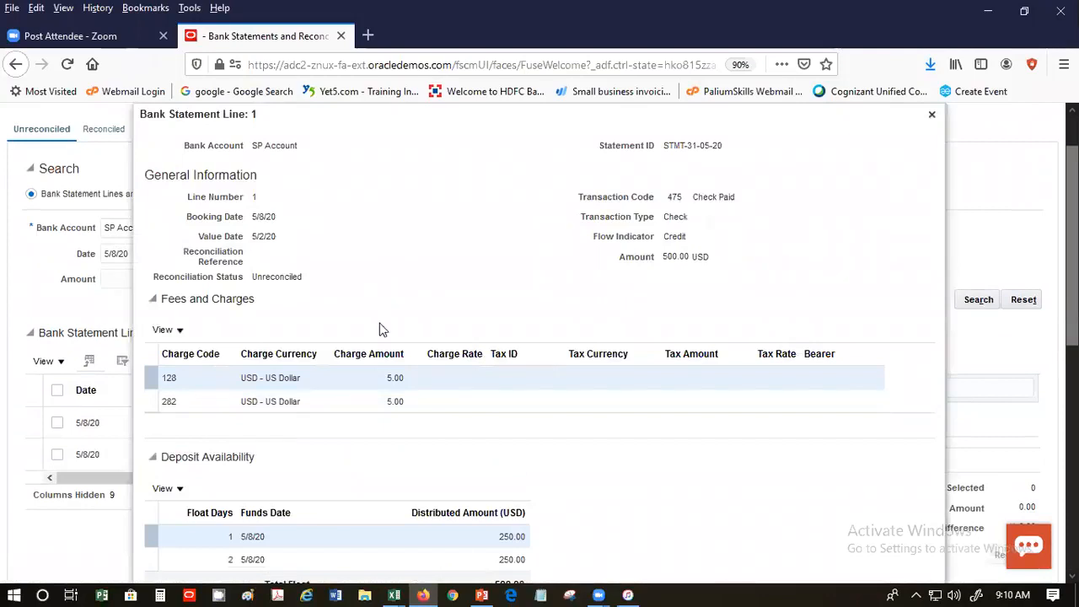
left_click(931, 116)
scroll(1049, 156, "up", 2)
left_click(1042, 156)
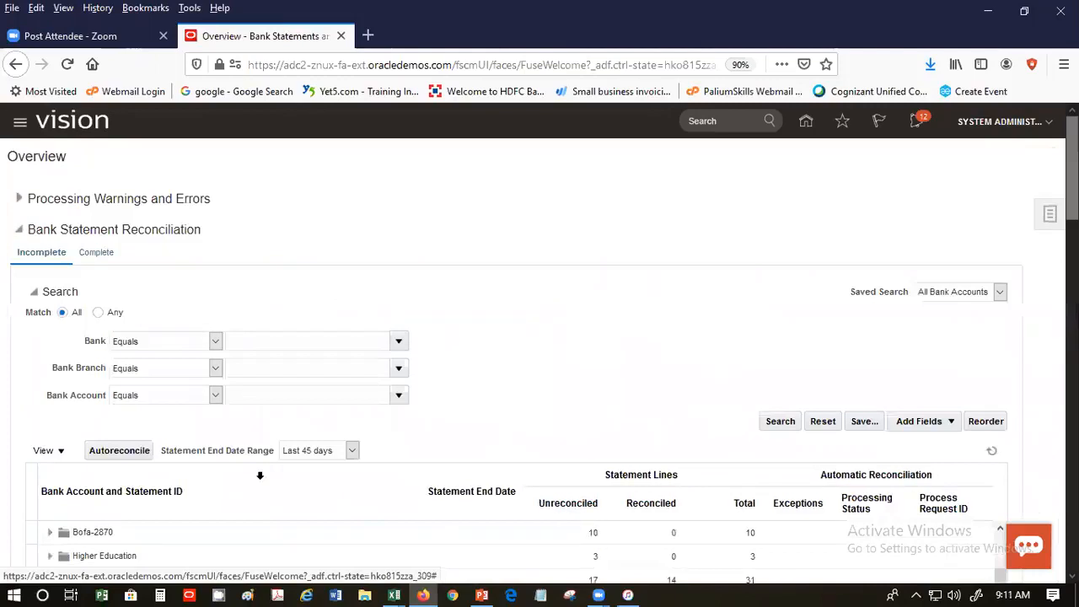
Reopen the STMT-31-05-20 header details from the Overview page and examine its balances and bank account name
scroll(193, 438, "down", 10)
scroll(124, 256, "up", 3)
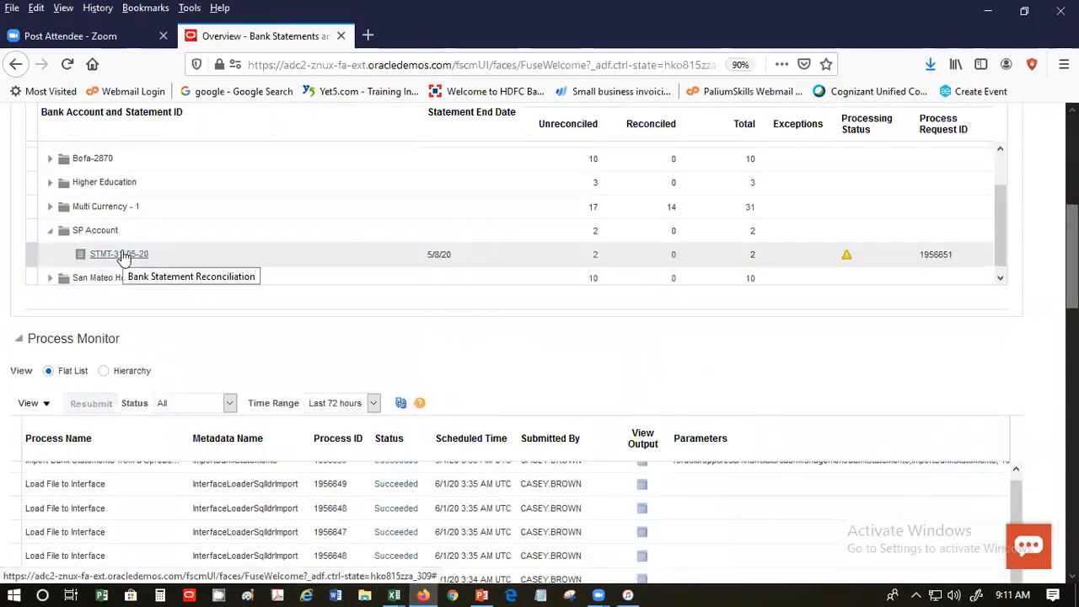
left_click(120, 254)
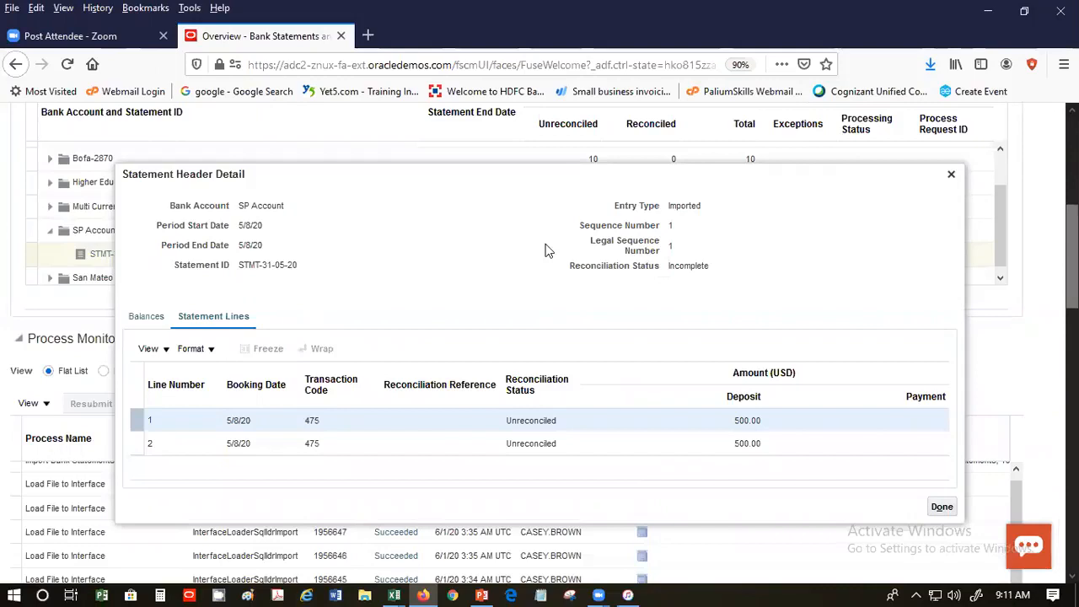
left_click(155, 324)
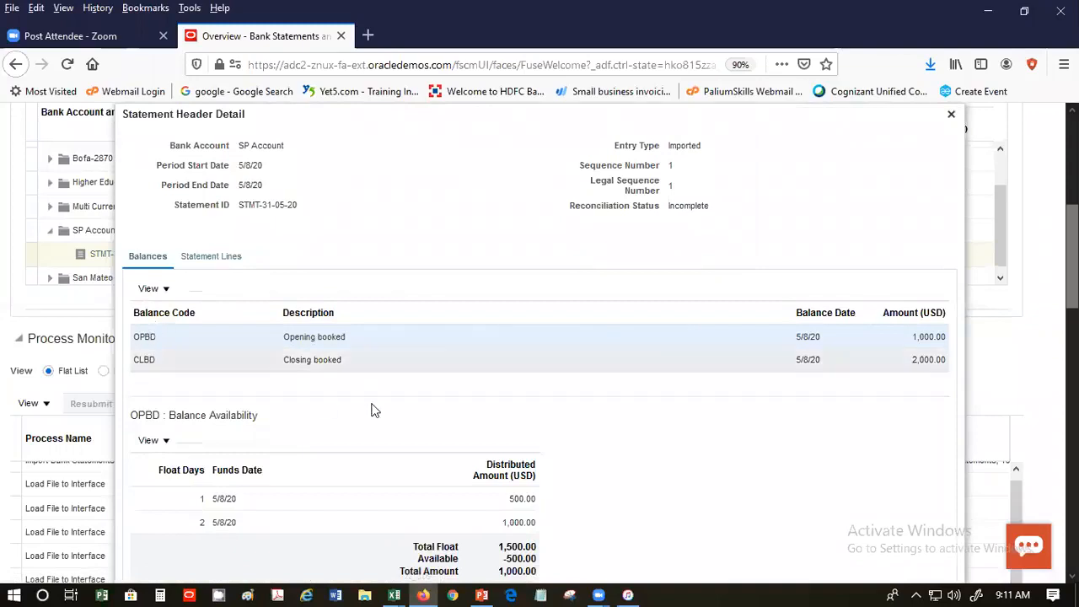
scroll(371, 410, "up", 2)
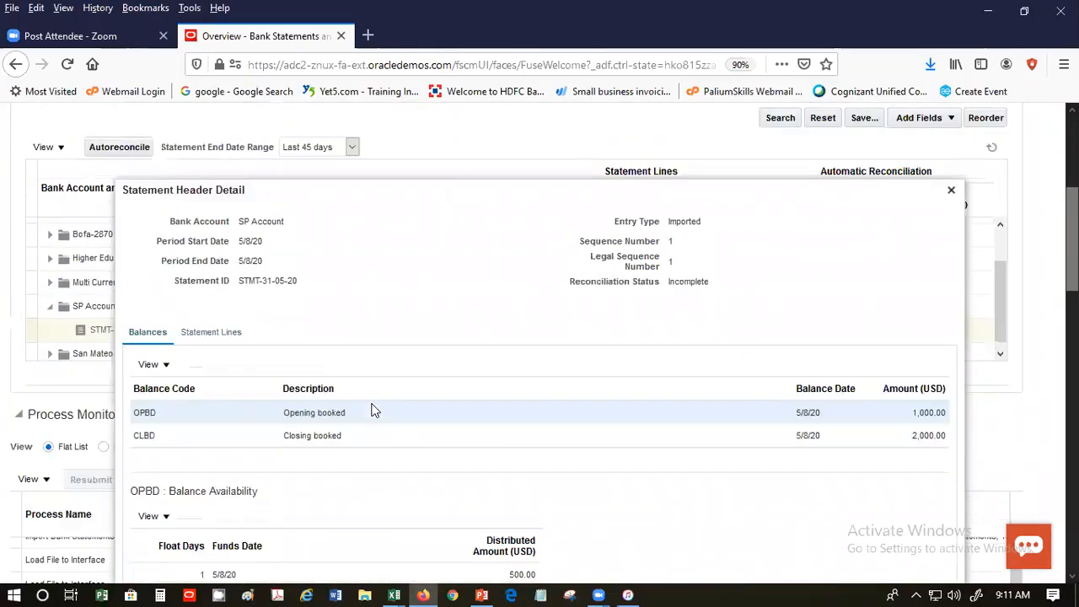
double_click(257, 225)
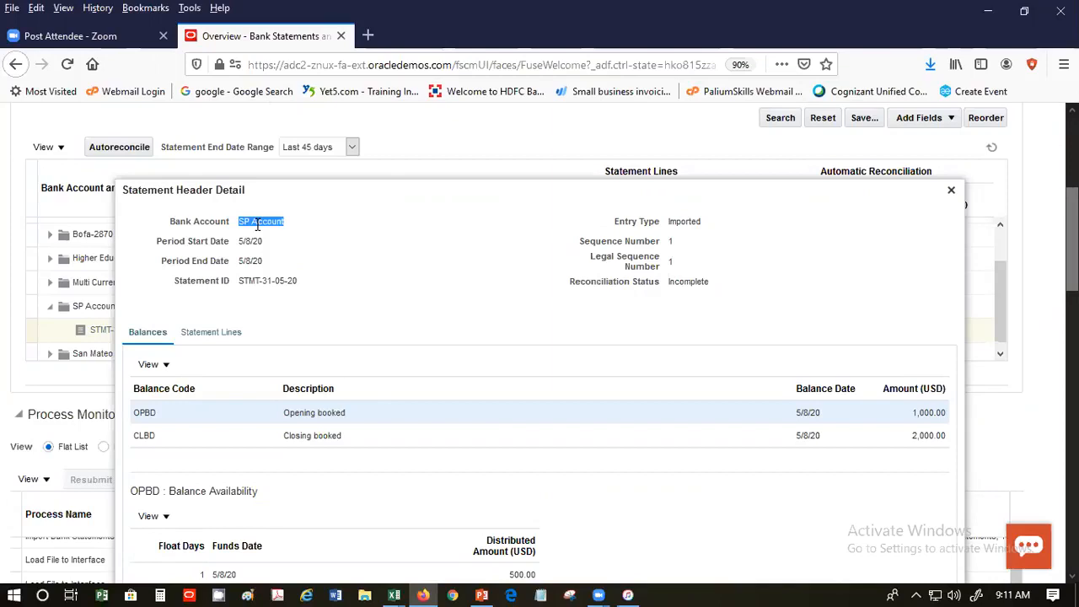
Close the STMT-31-05-20 header details and start creating an external cash transaction
left_click(950, 189)
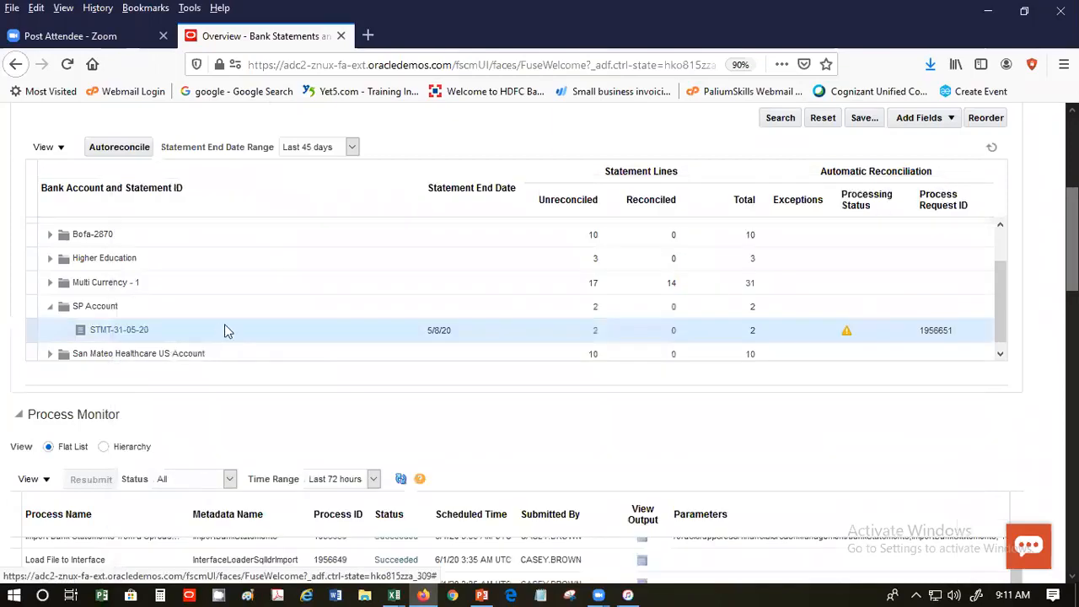
scroll(378, 354, "up", 1)
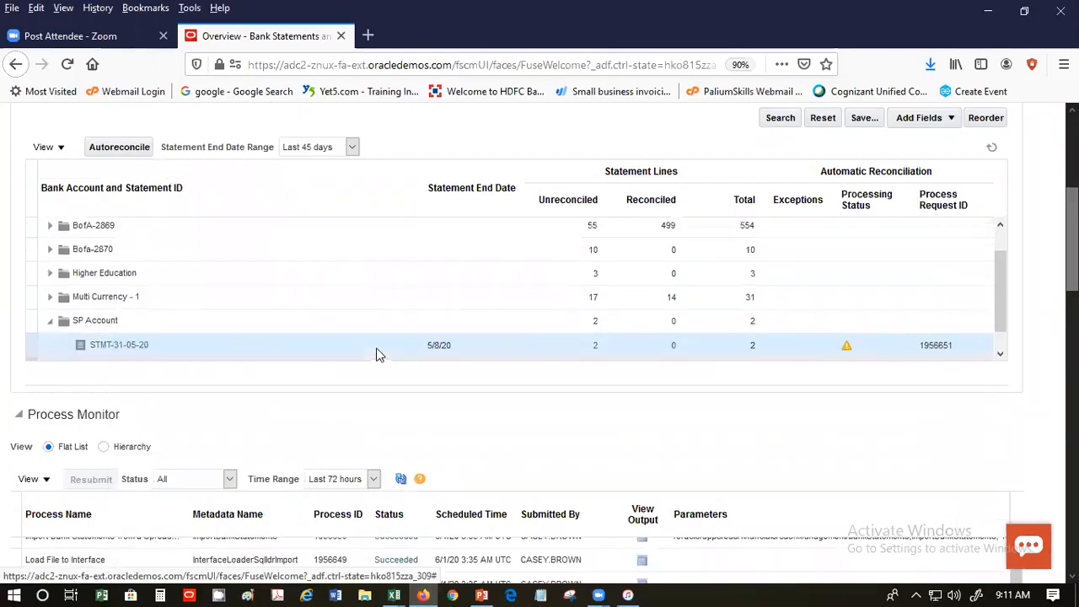
scroll(1050, 216, "up", 3)
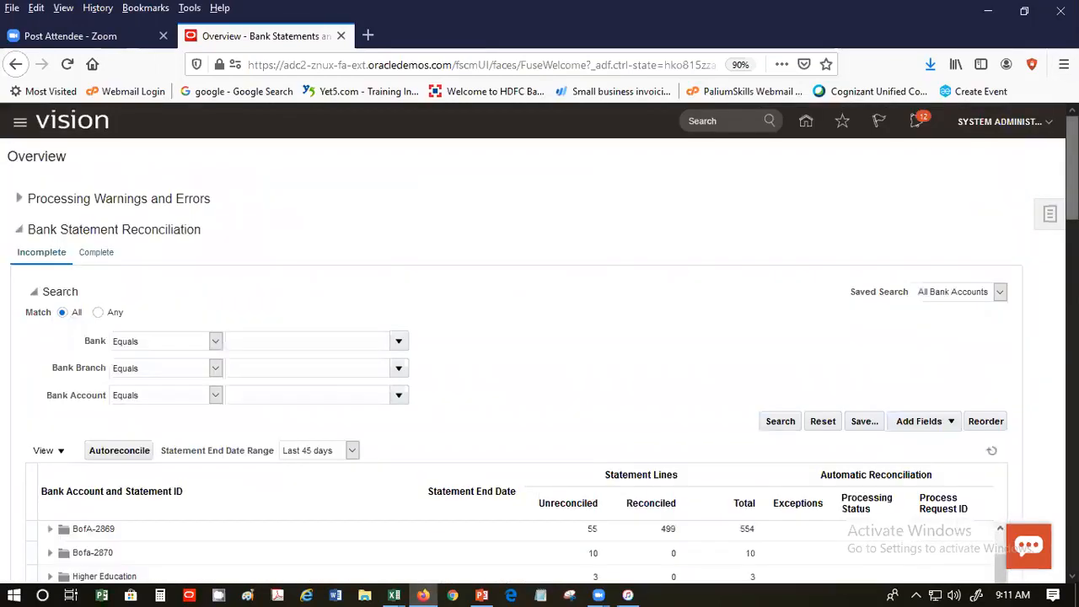
left_click(1050, 215)
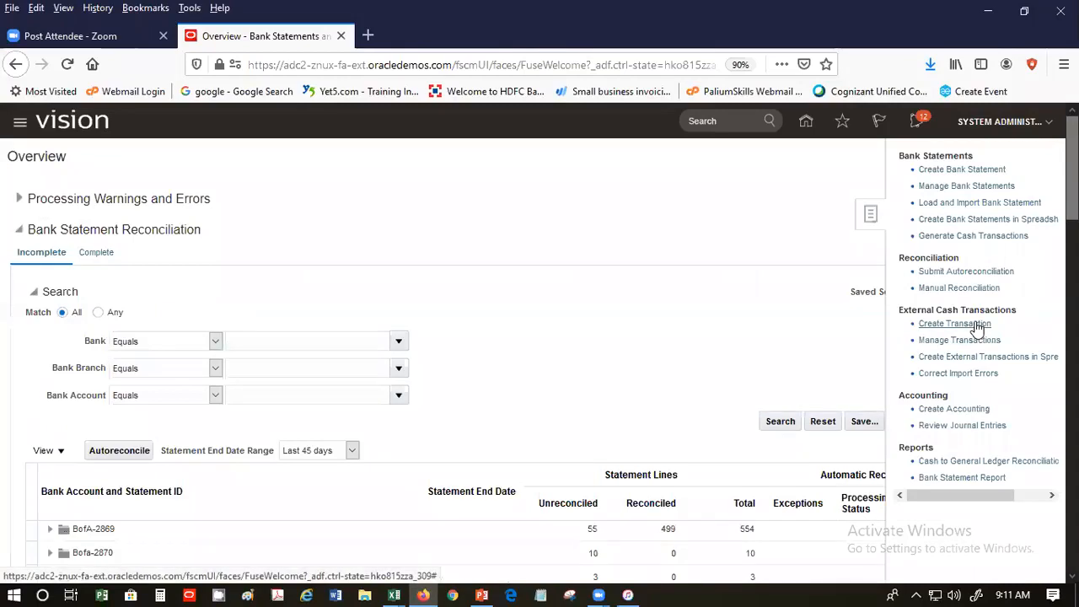
left_click(975, 326)
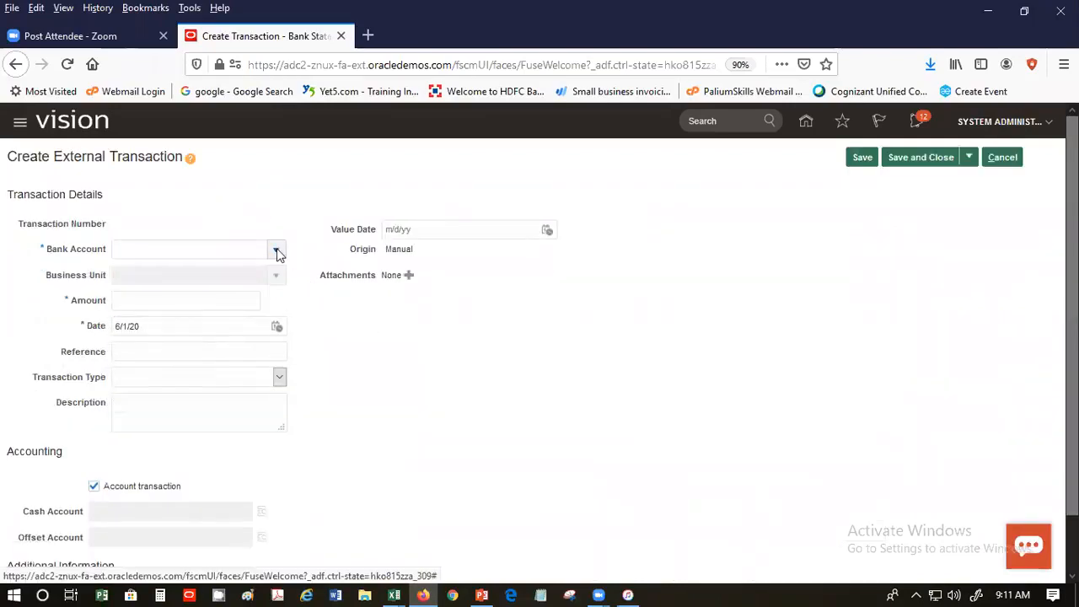
Assign the external transaction to bank account SP Account and US1 Business Unit, with an amount of 500 USD
left_click(279, 252)
scroll(507, 436, "down", 1)
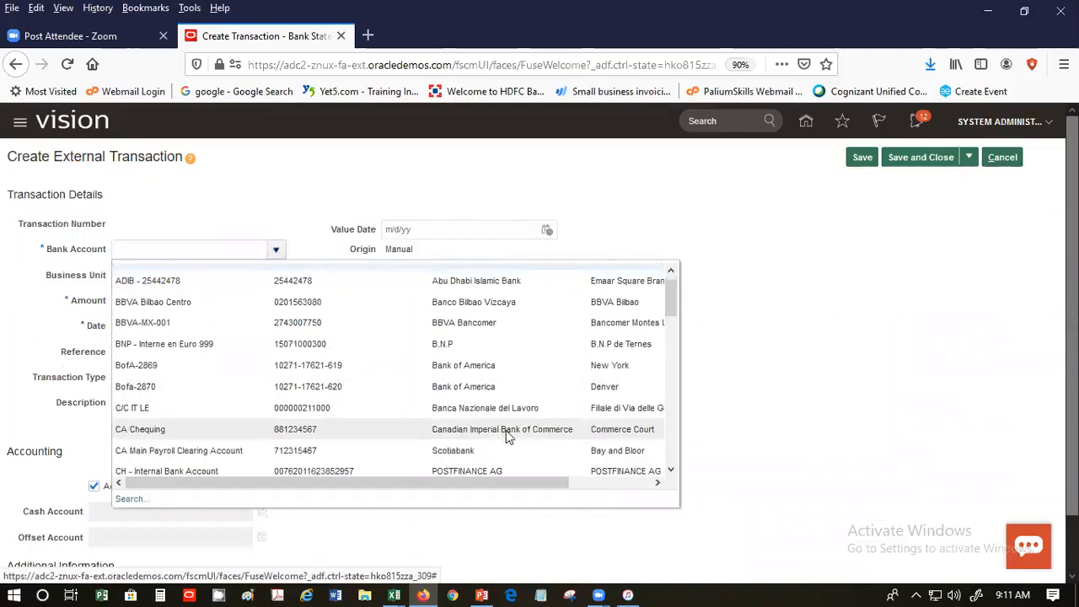
left_click_drag(672, 293, 673, 459)
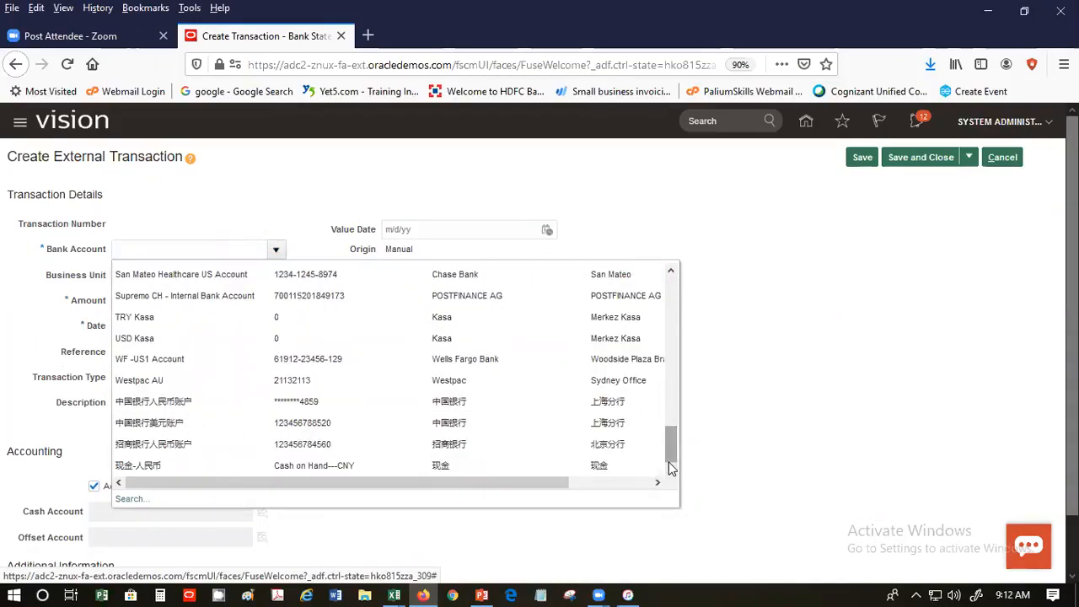
scroll(665, 442, "up", 3)
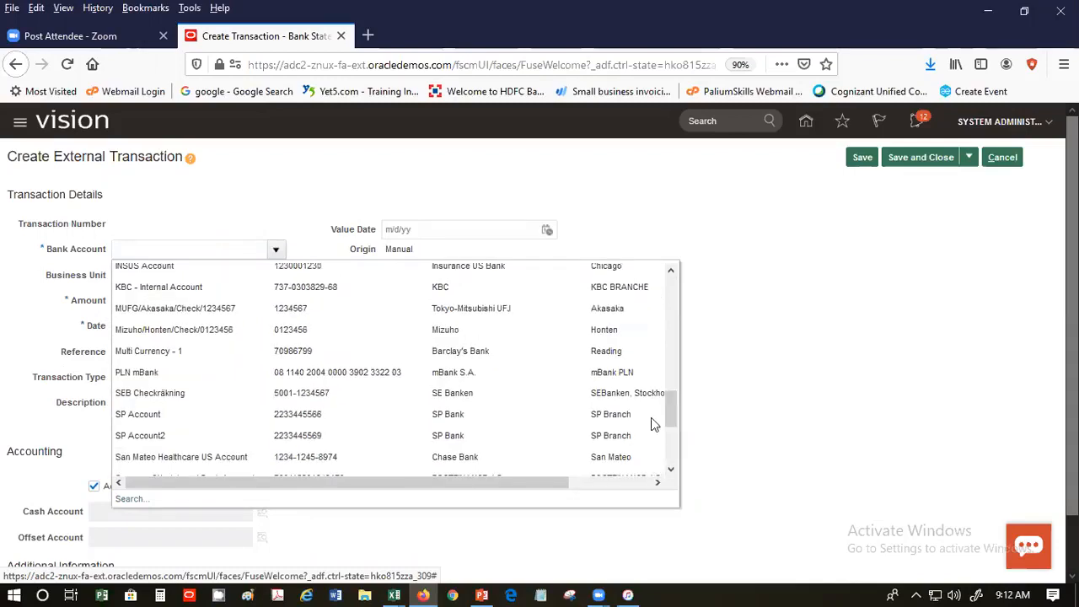
left_click(369, 414)
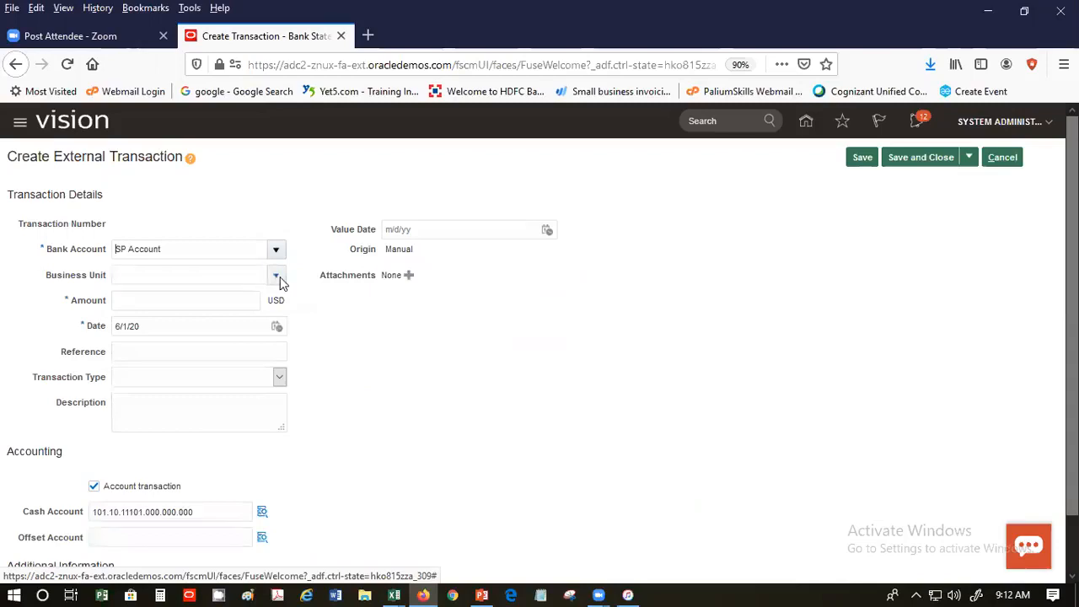
left_click(279, 282)
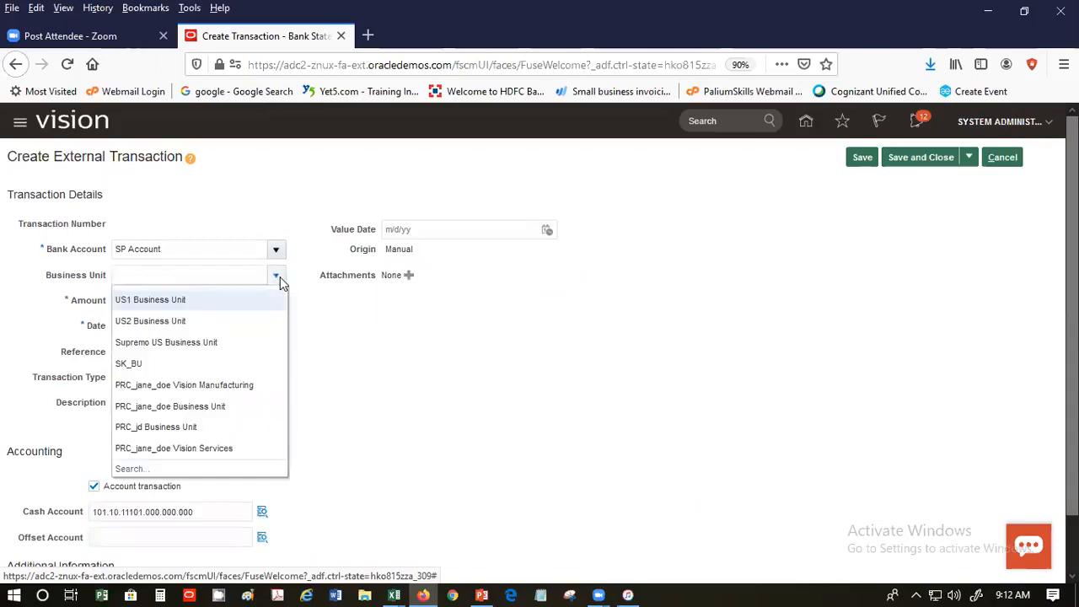
left_click(242, 298)
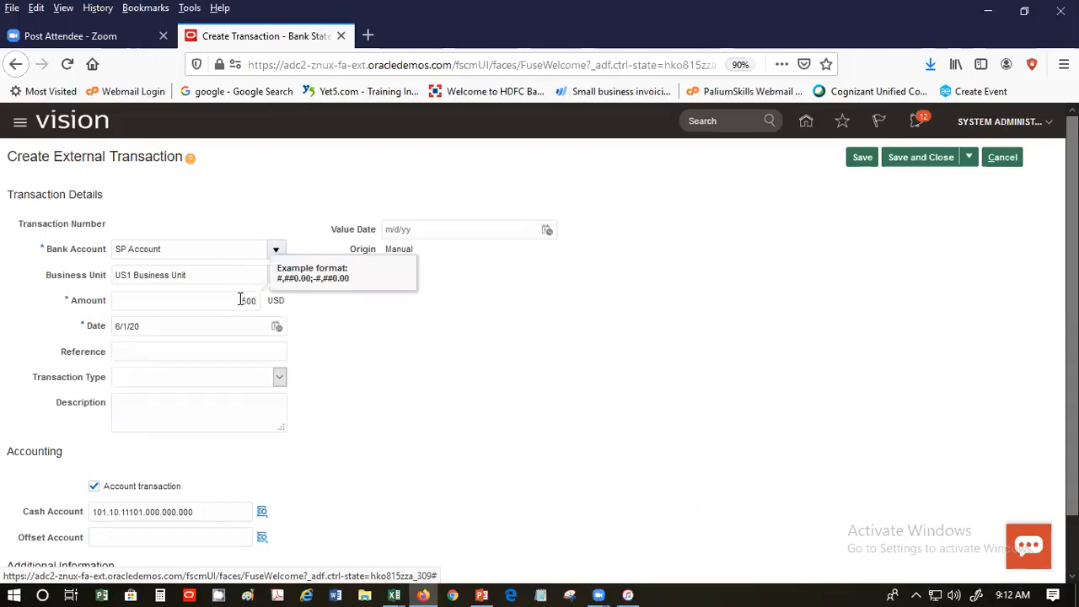
left_click(211, 330)
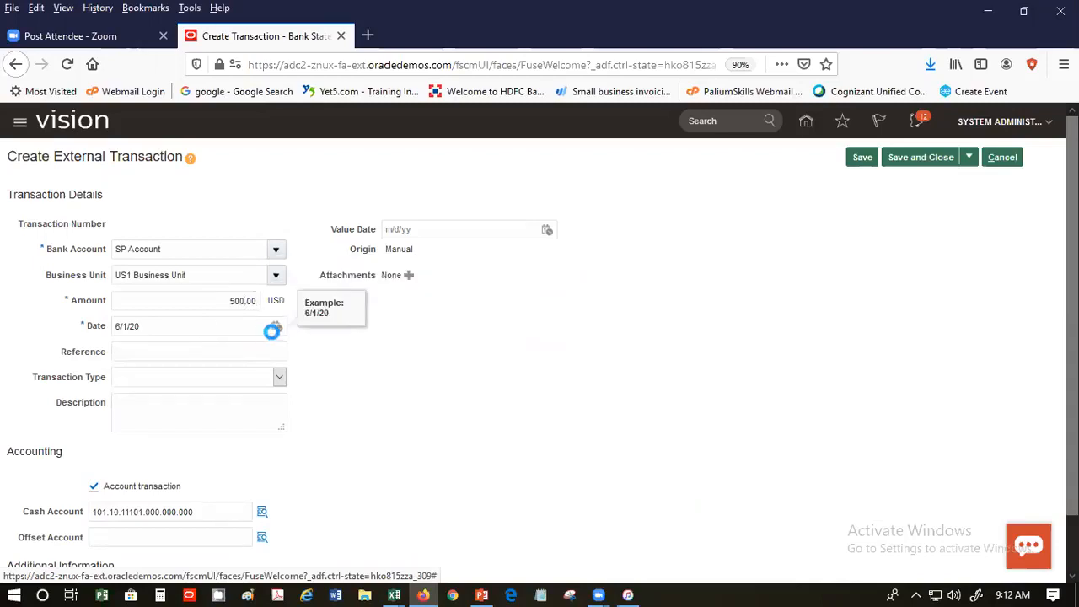
Set the transaction date to 5/19/20 and the transaction type to Check
left_click(277, 327)
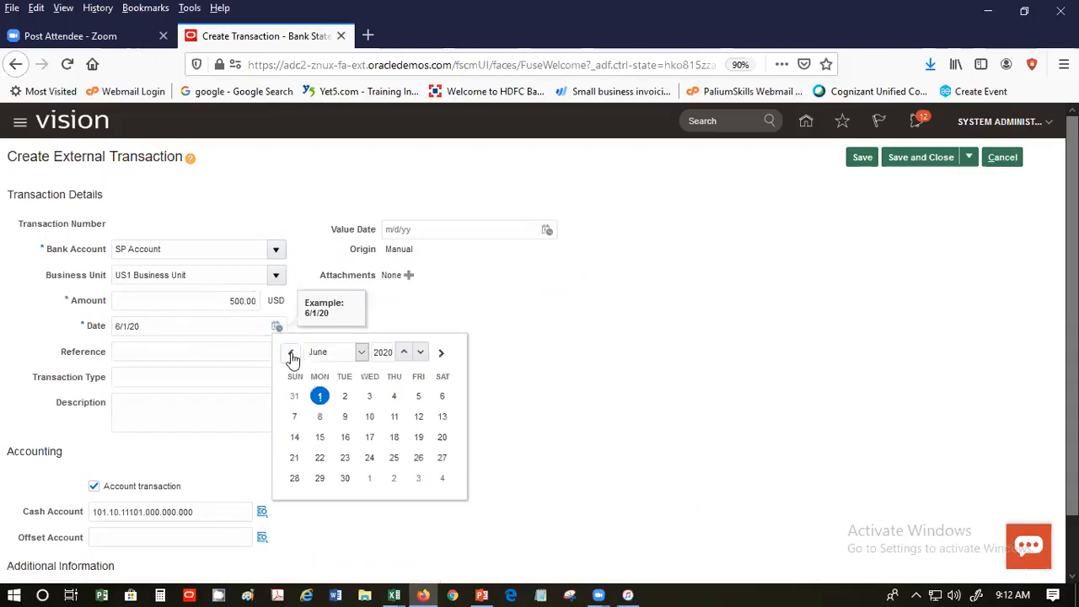
left_click(290, 352)
left_click(344, 457)
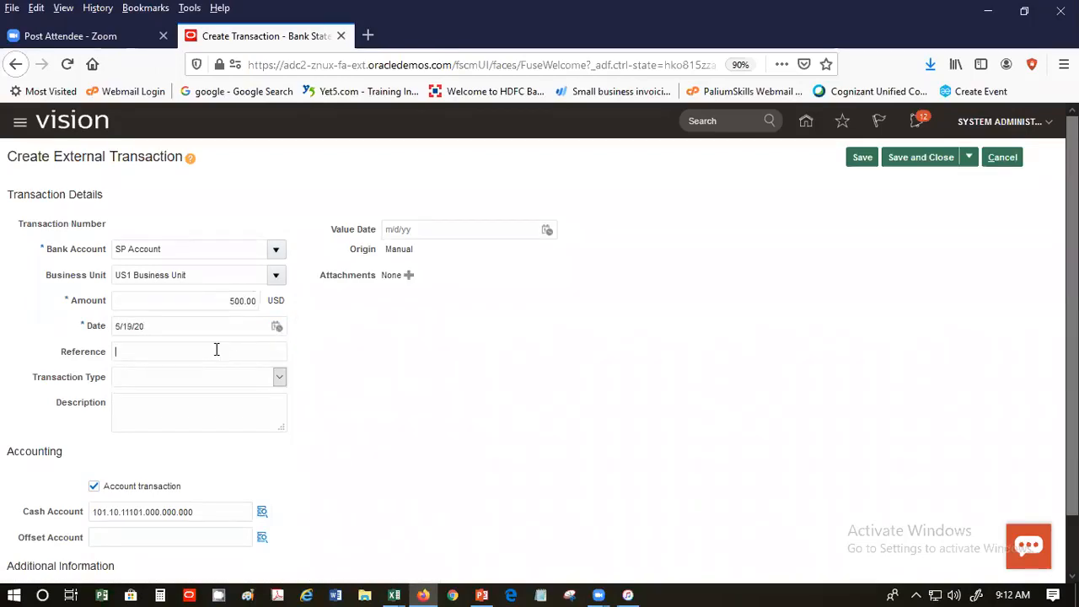
left_click(285, 381)
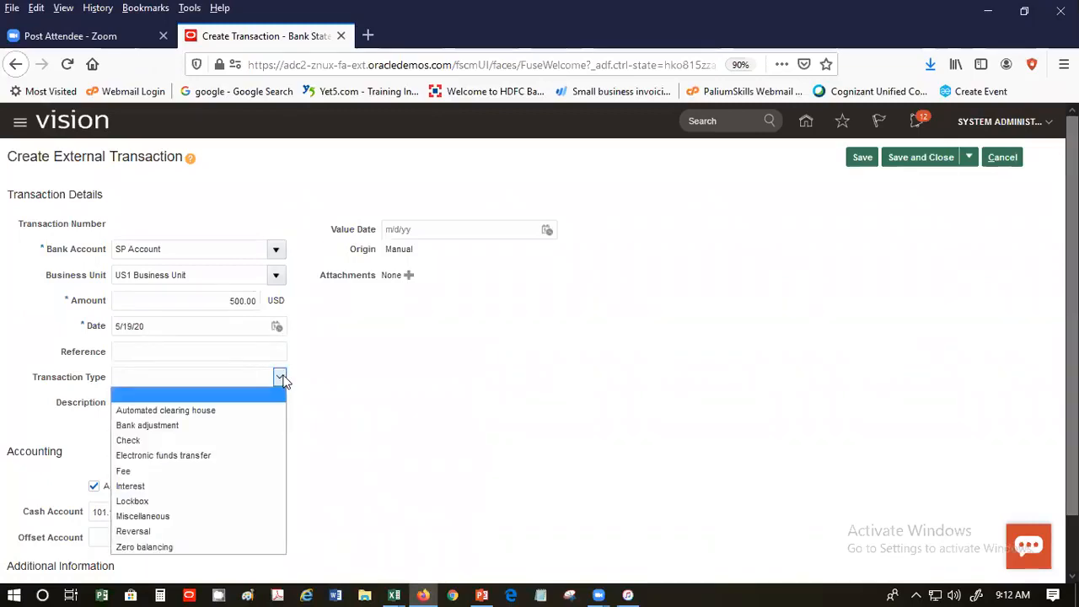
left_click(226, 441)
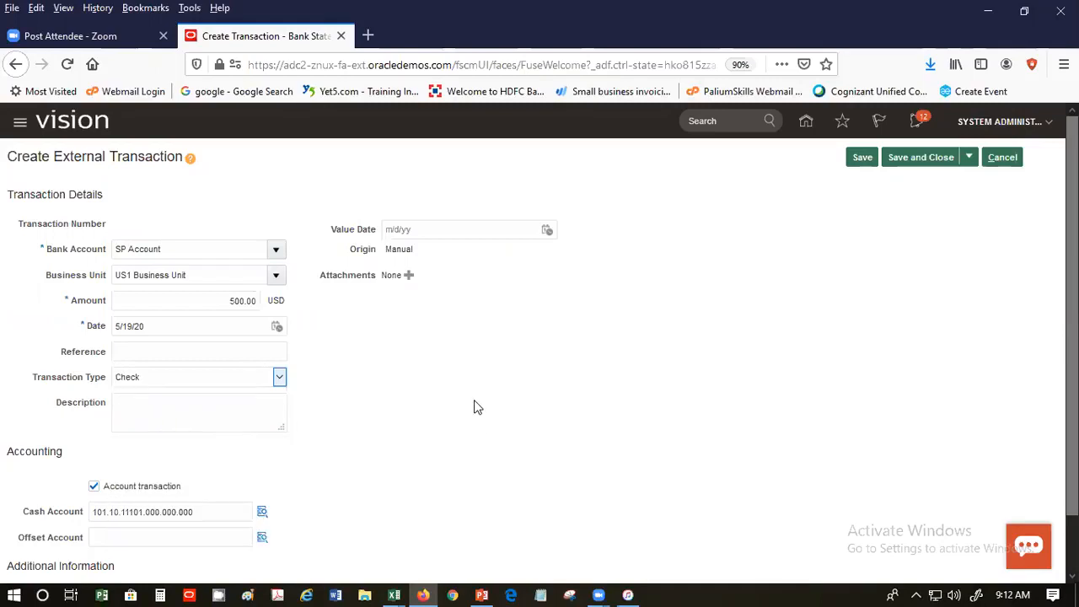
scroll(473, 407, "down", 1)
scroll(471, 406, "up", 1)
left_click(278, 378)
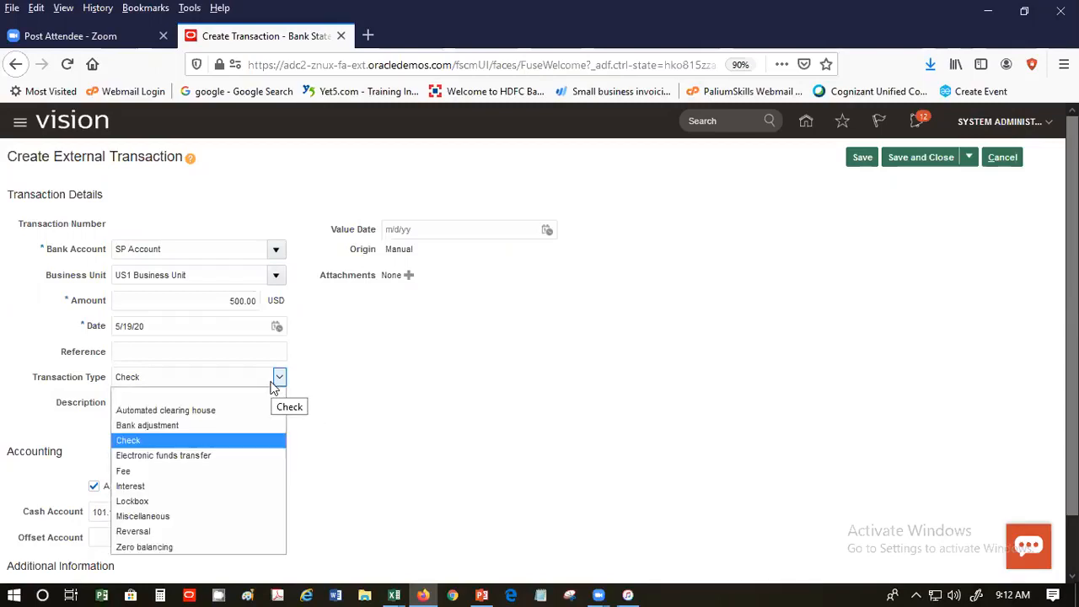
left_click(273, 385)
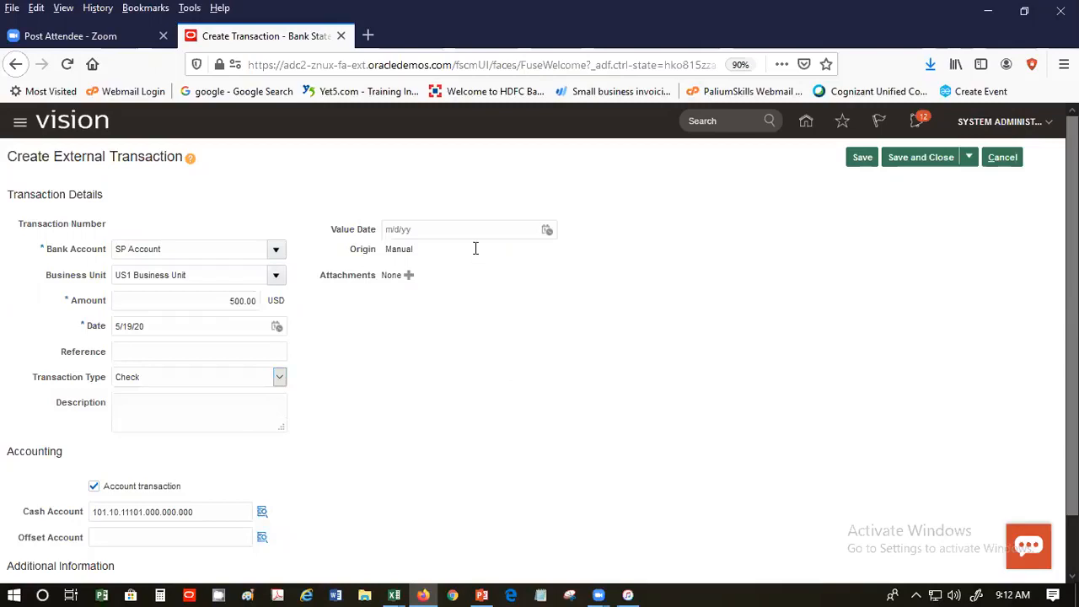
Set the value date to 5/19/20, then try to save the transaction and decline to continue without all general ledger accounts
left_click(547, 230)
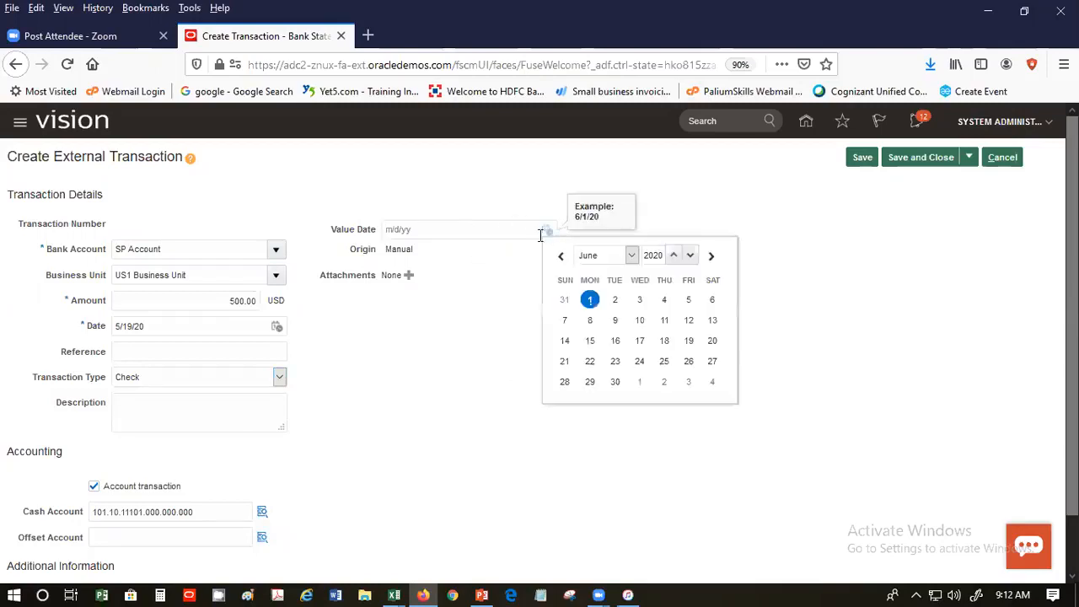
left_click(560, 256)
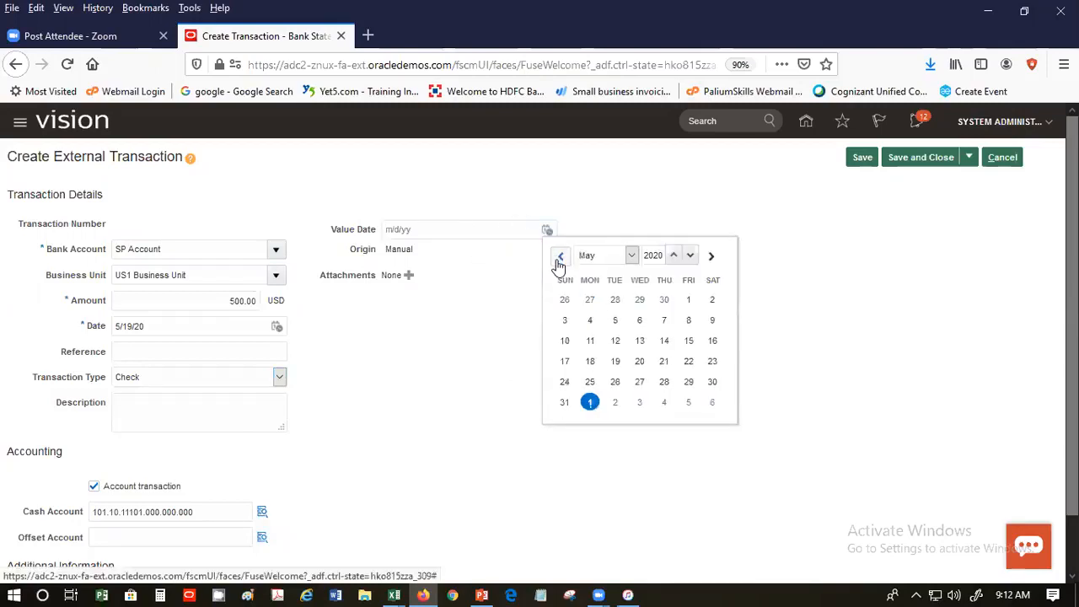
left_click(615, 362)
scroll(311, 414, "down", 1)
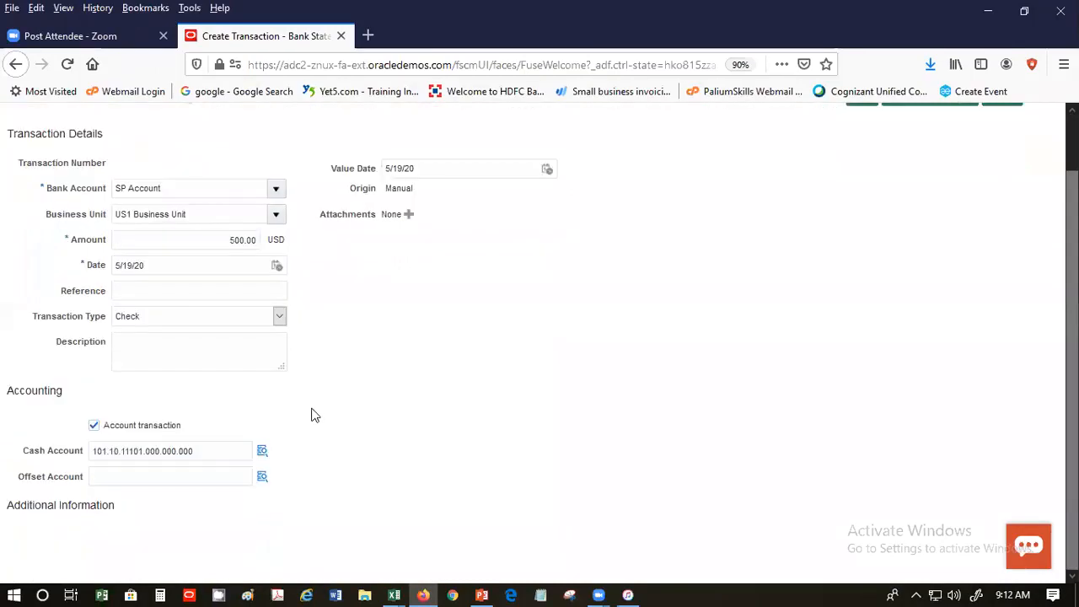
scroll(414, 442, "up", 1)
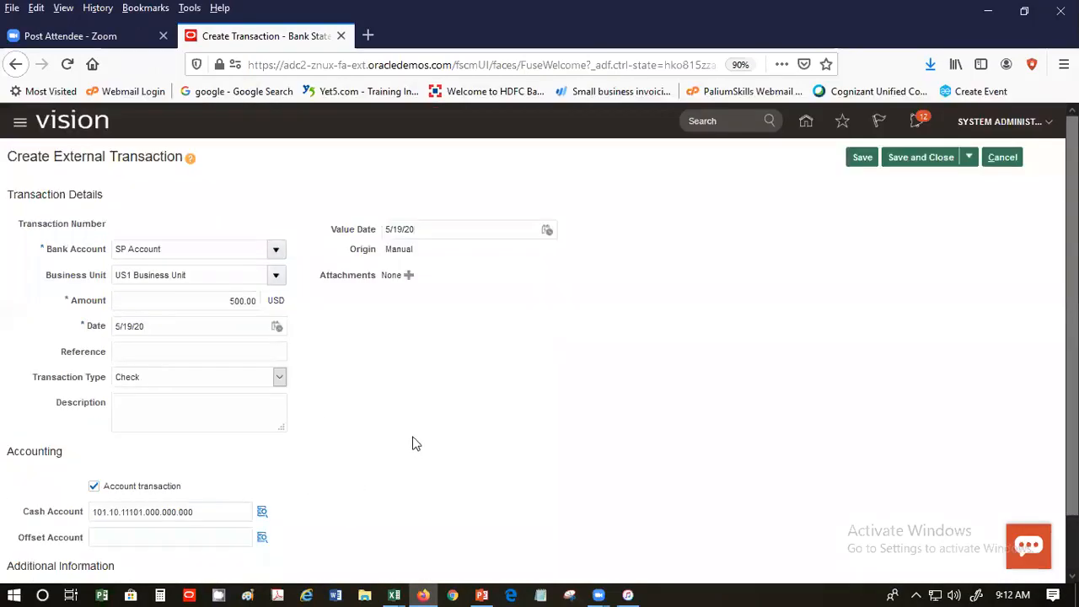
left_click(927, 158)
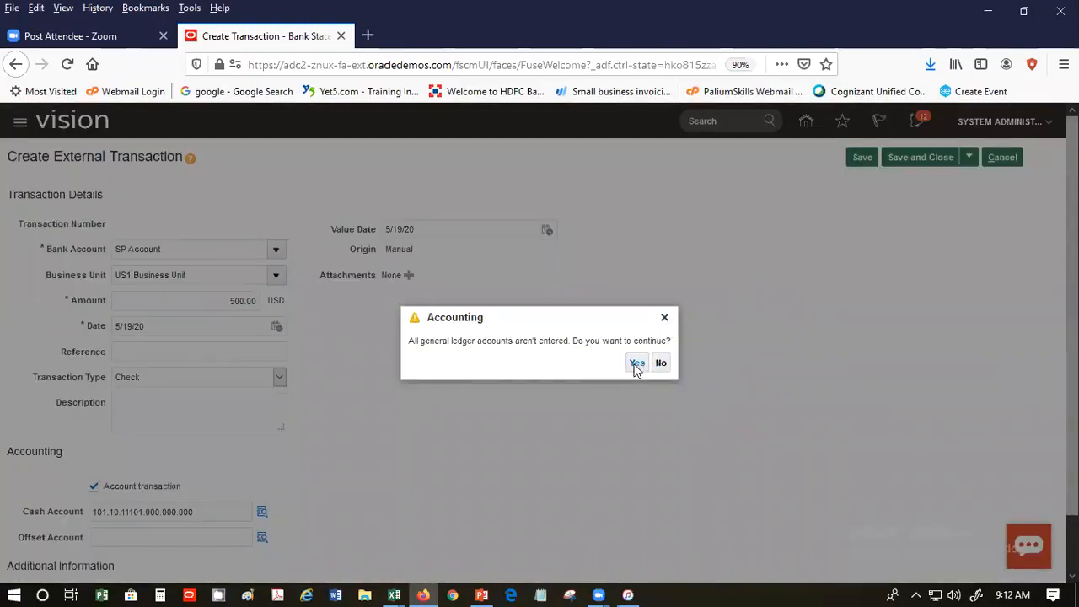
left_click(663, 364)
Copy the cash account combination into the offset account, then save and close the external transaction and acknowledge the save
scroll(562, 408, "down", 2)
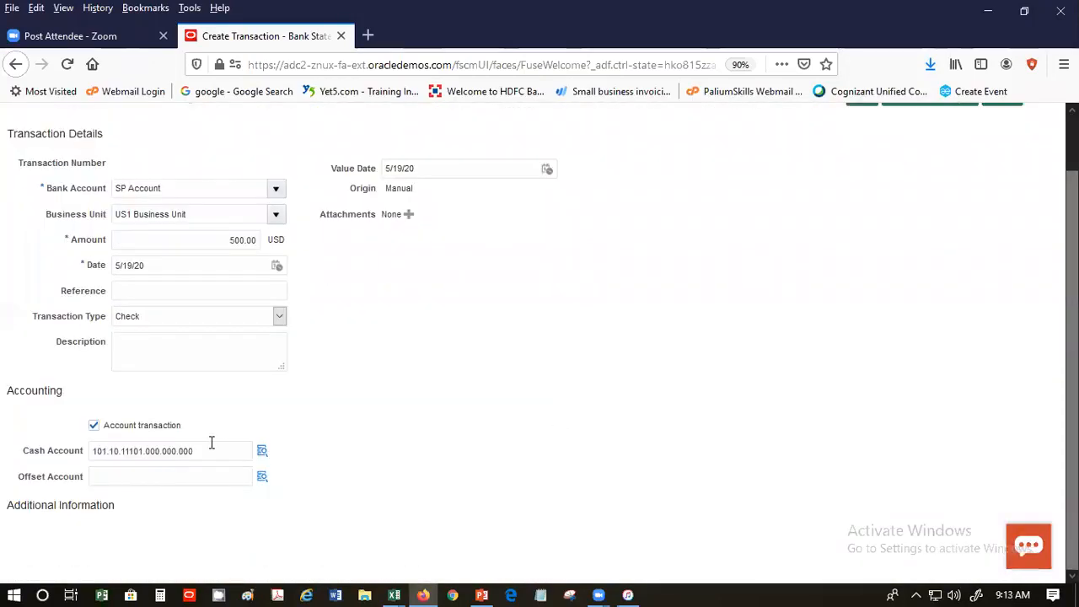
left_click_drag(212, 441, 8, 448)
key("ctrl+c")
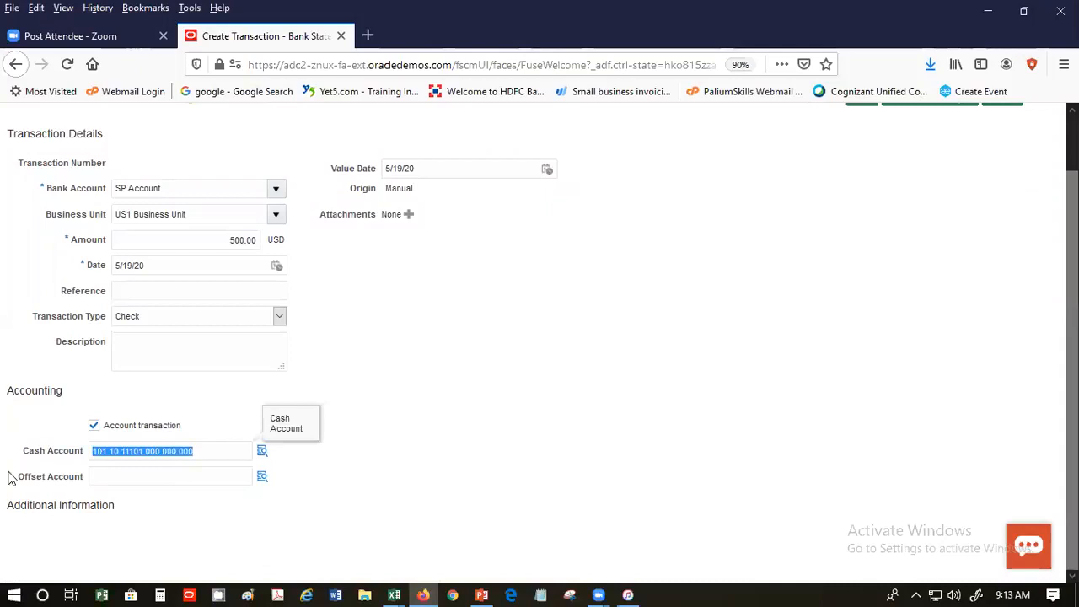
left_click(112, 476)
key("ctrl+v")
left_click(537, 358)
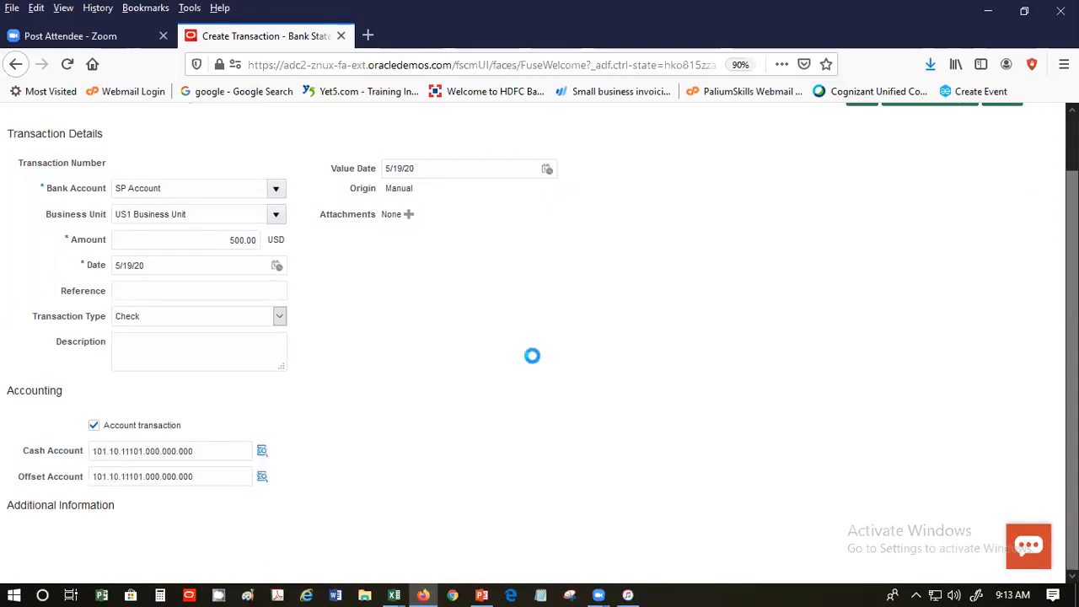
scroll(607, 332, "up", 2)
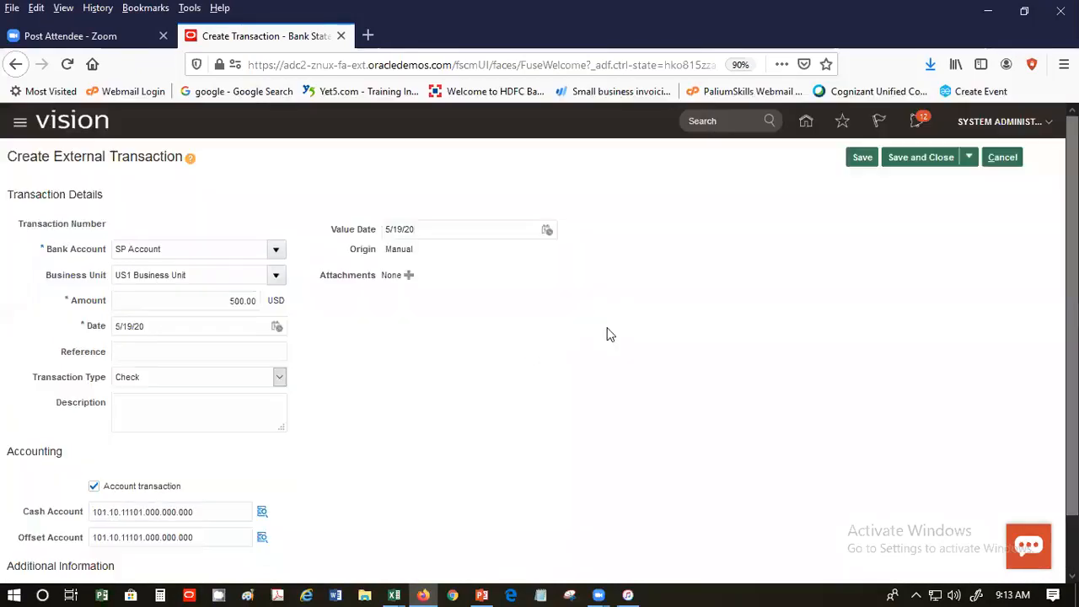
left_click(937, 160)
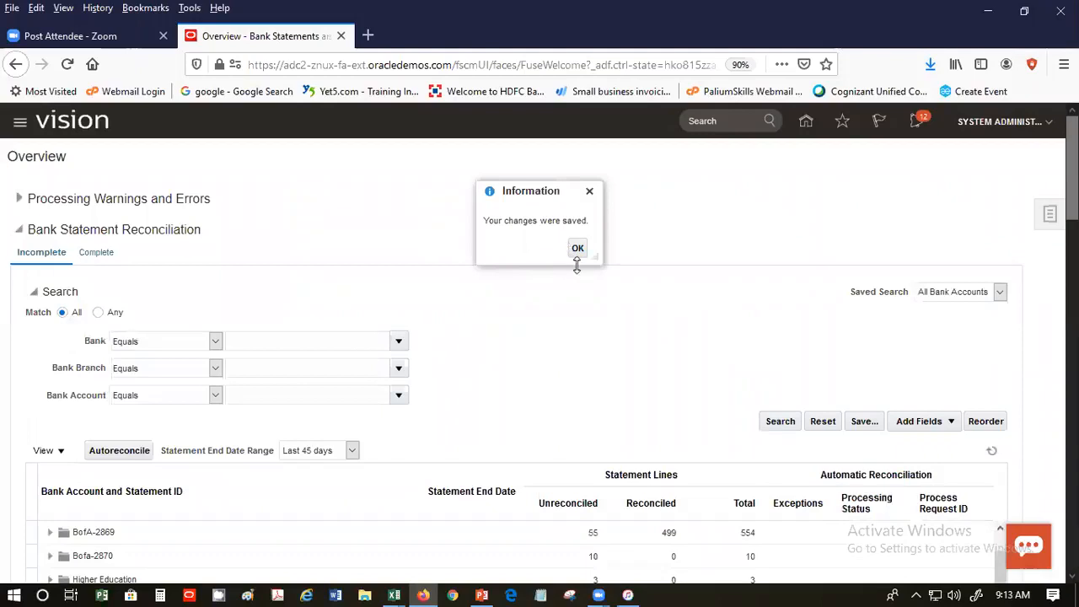
left_click(578, 249)
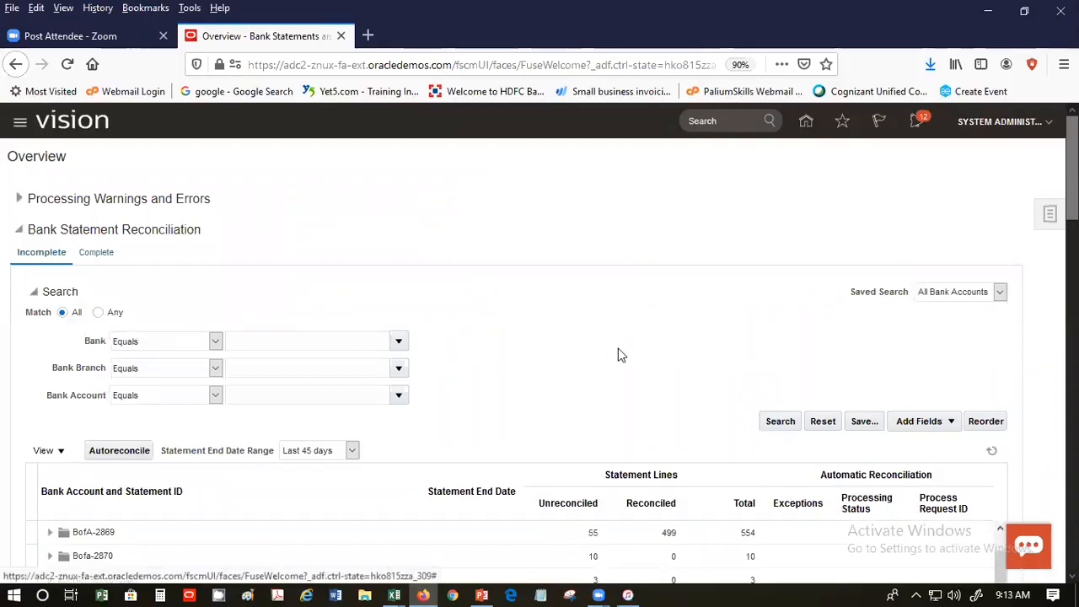
Find STMT-31-05-20 under SP Account on the Overview page and reopen its header details to check the statement dates
scroll(616, 354, "down", 5)
scroll(616, 347, "down", 1)
scroll(616, 346, "up", 5)
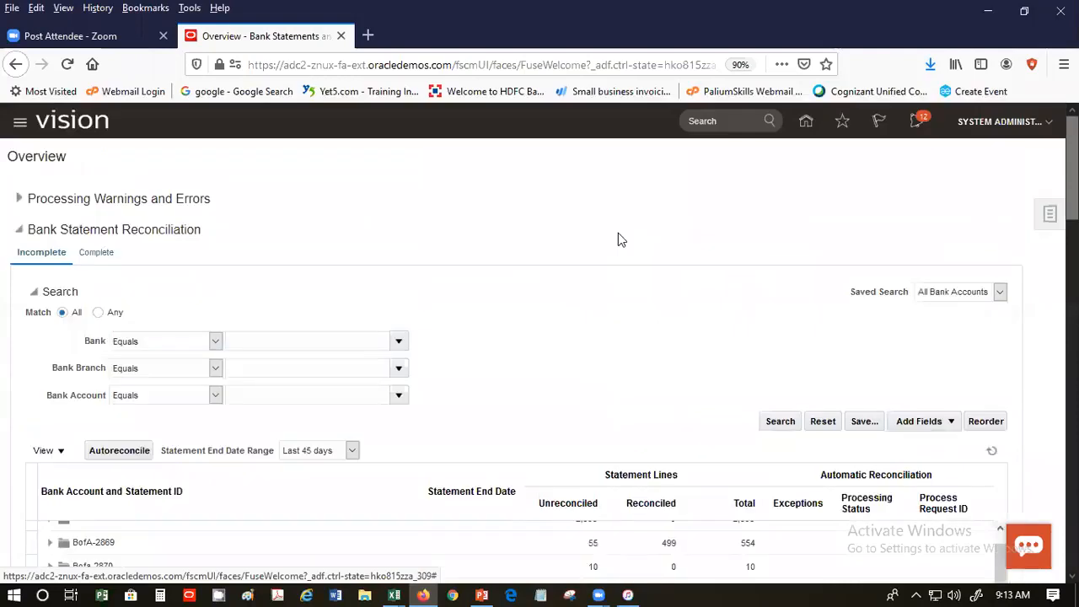
scroll(457, 289, "down", 10)
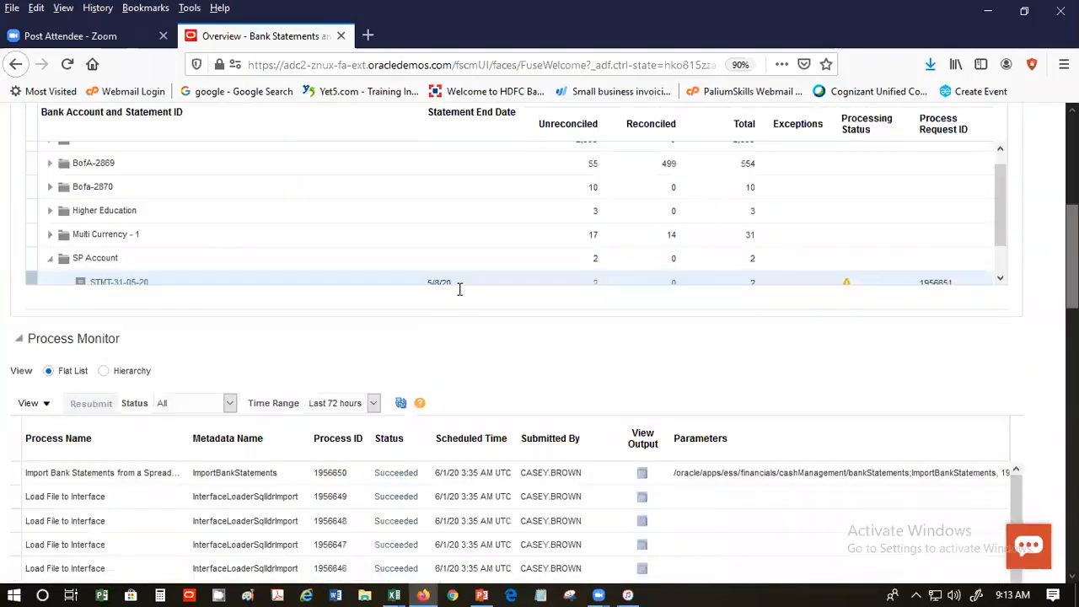
scroll(458, 289, "up", 5)
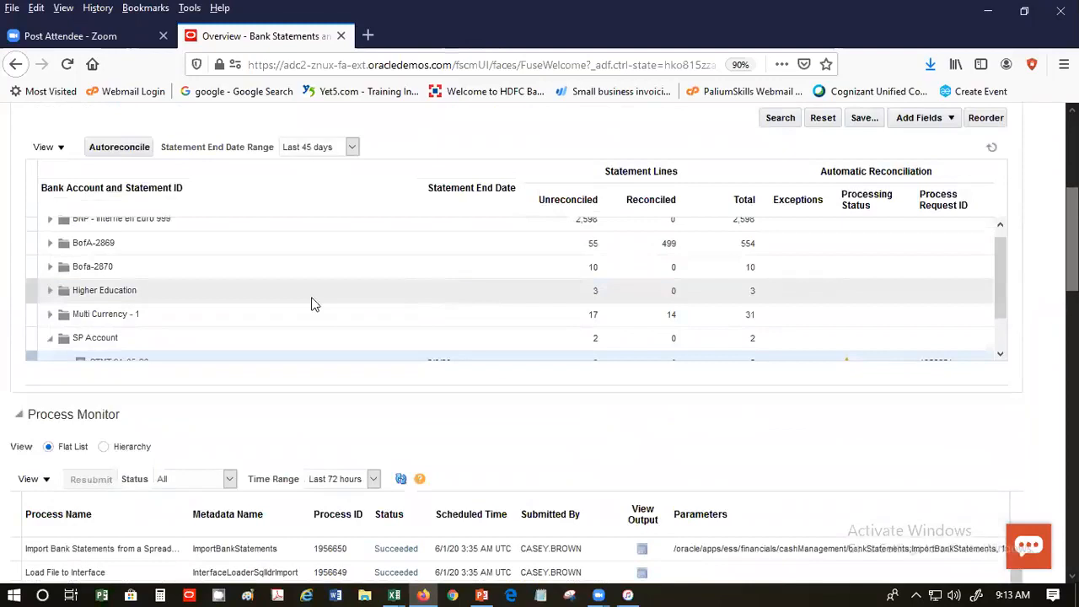
scroll(465, 325, "down", 1)
scroll(460, 318, "down", 1)
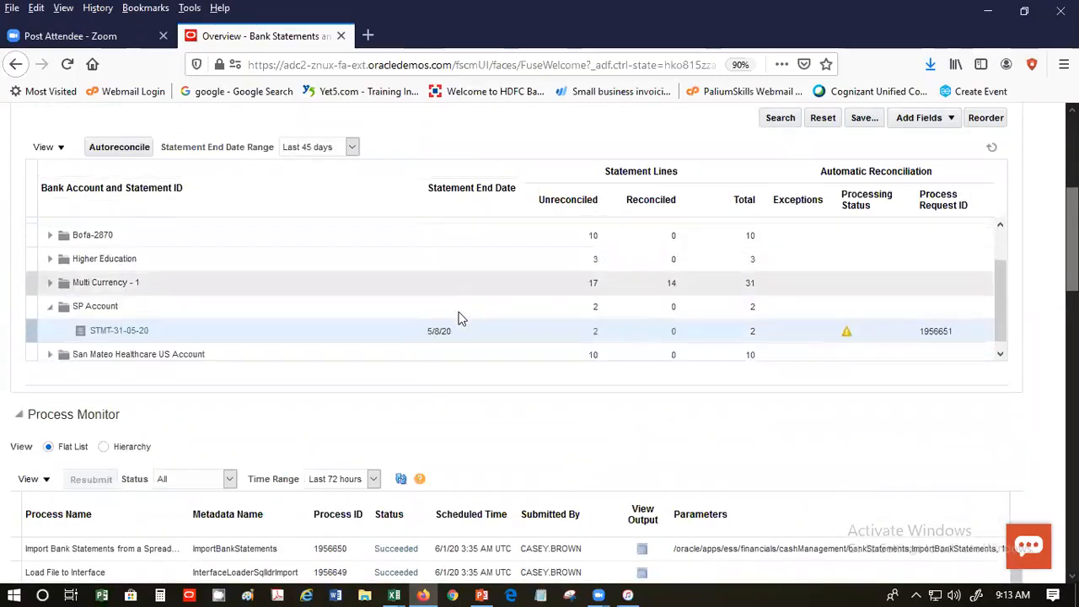
left_click(120, 330)
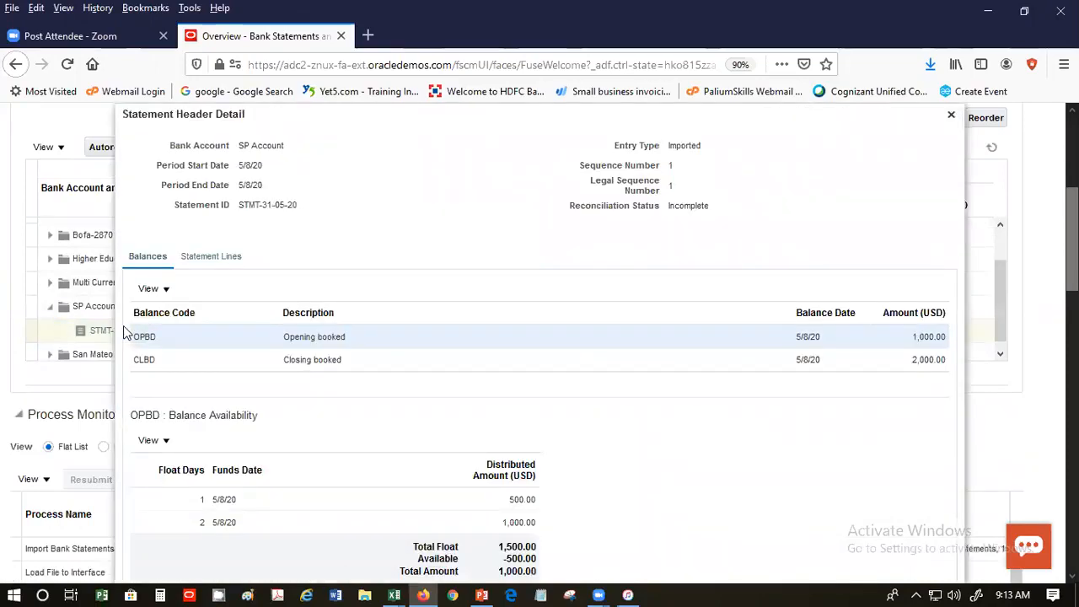
scroll(838, 308, "up", 3)
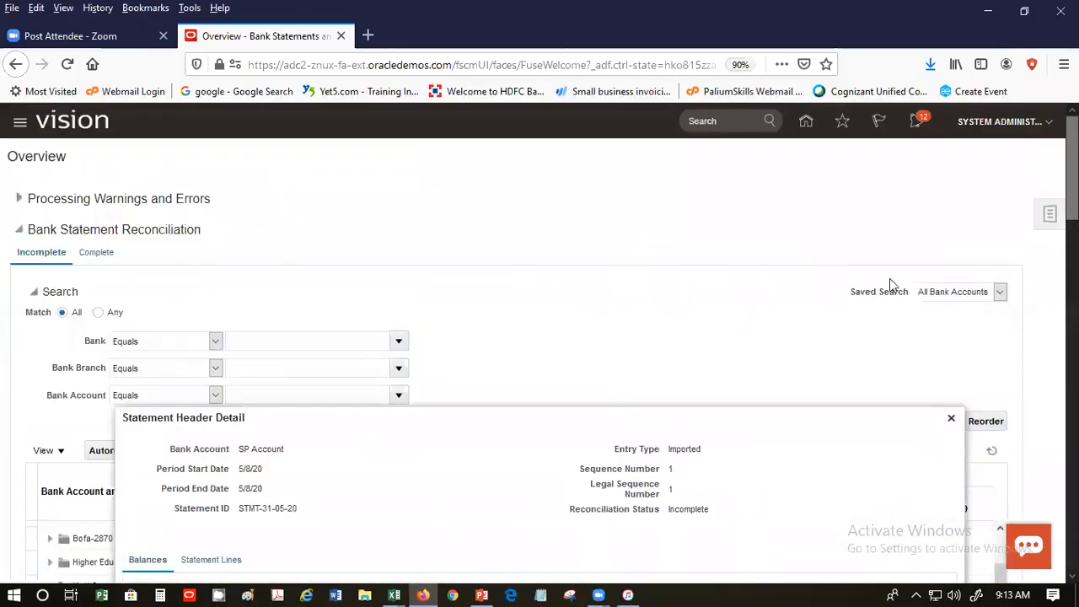
Close the statement header details and open the Manual Reconciliation task
left_click(950, 418)
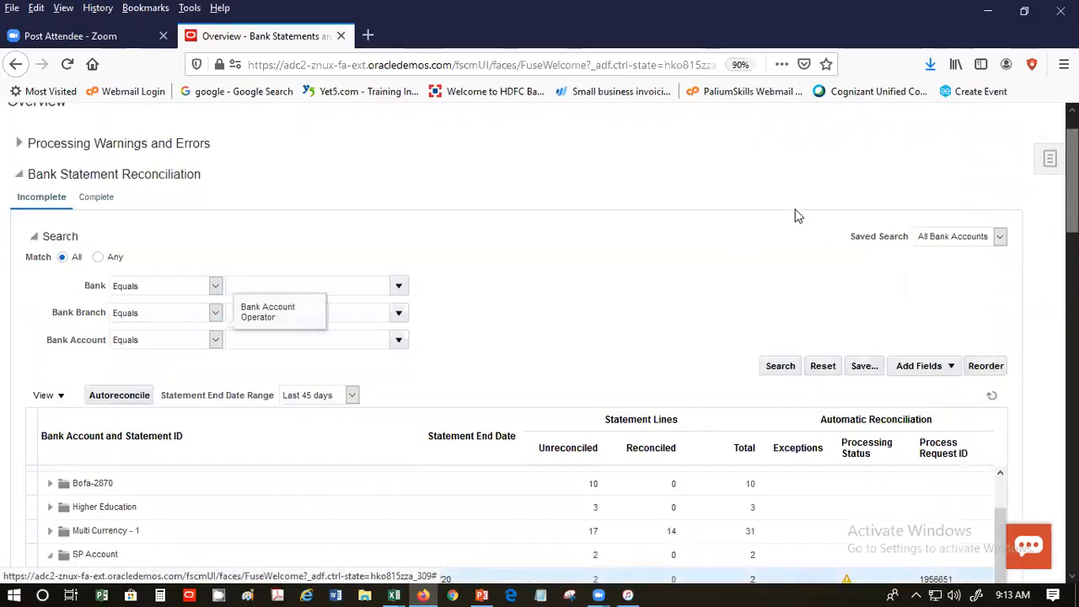
left_click(1051, 159)
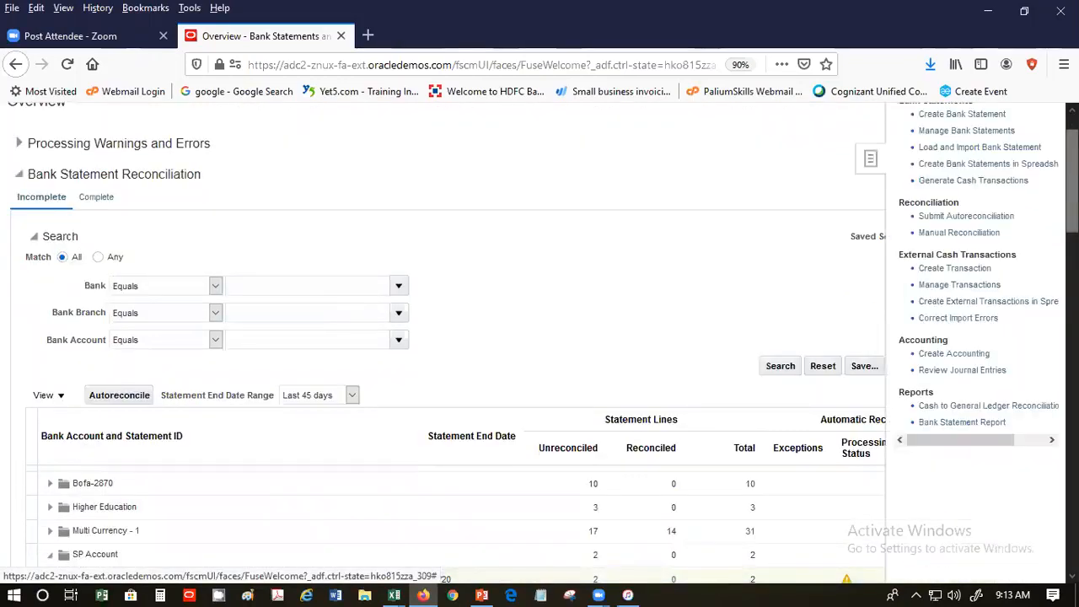
left_click(952, 230)
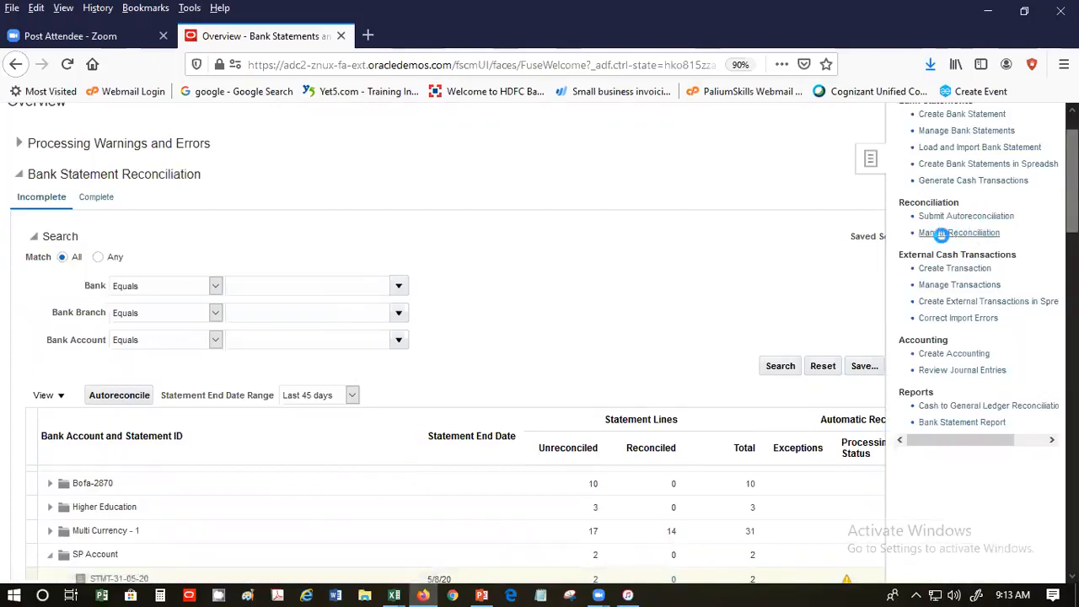
left_click(962, 231)
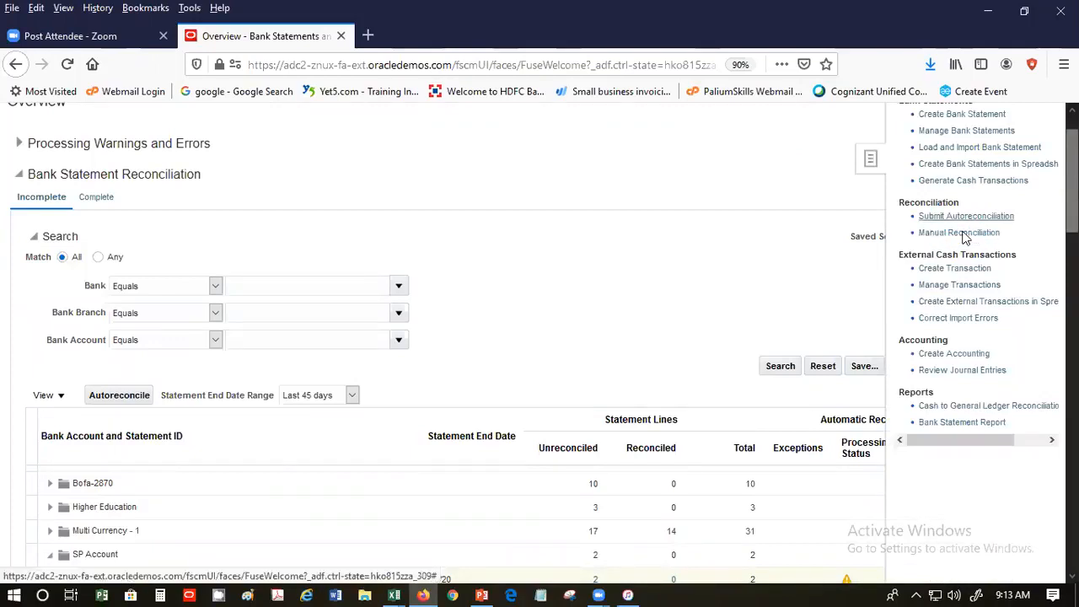
Search the unreconciled bank statement lines and system transactions for the bank account SP Account
scroll(569, 360, "down", 1)
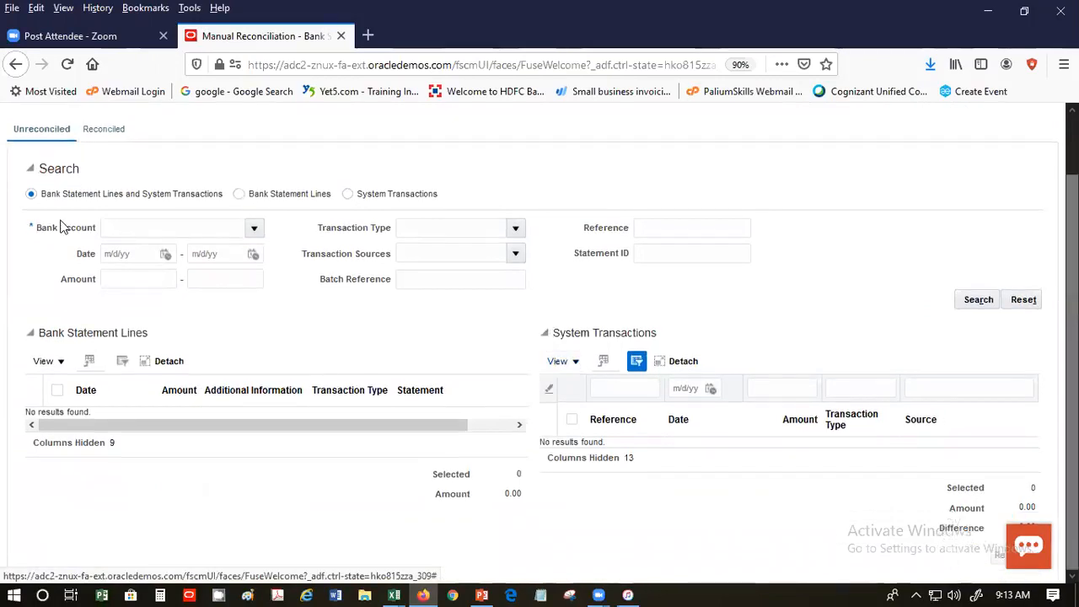
left_click(252, 229)
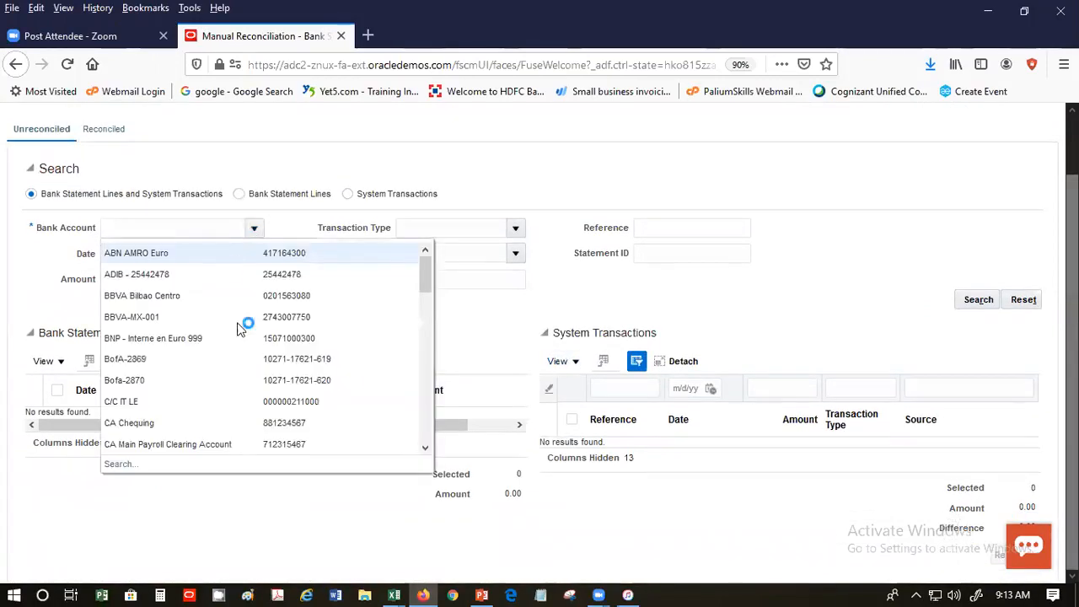
left_click(426, 372)
left_click_drag(428, 310, 431, 436)
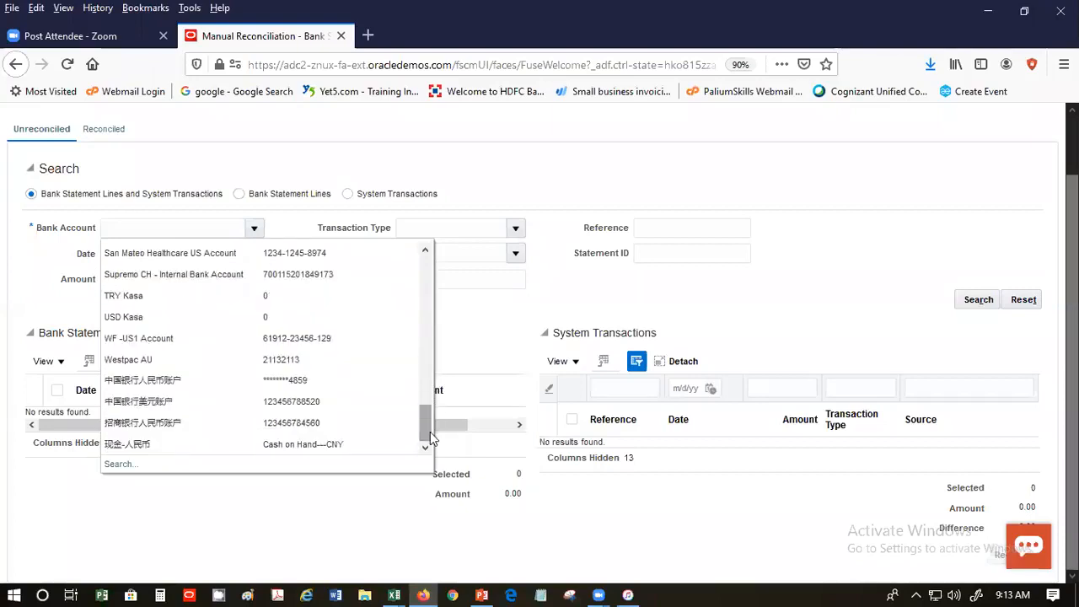
left_click(429, 271)
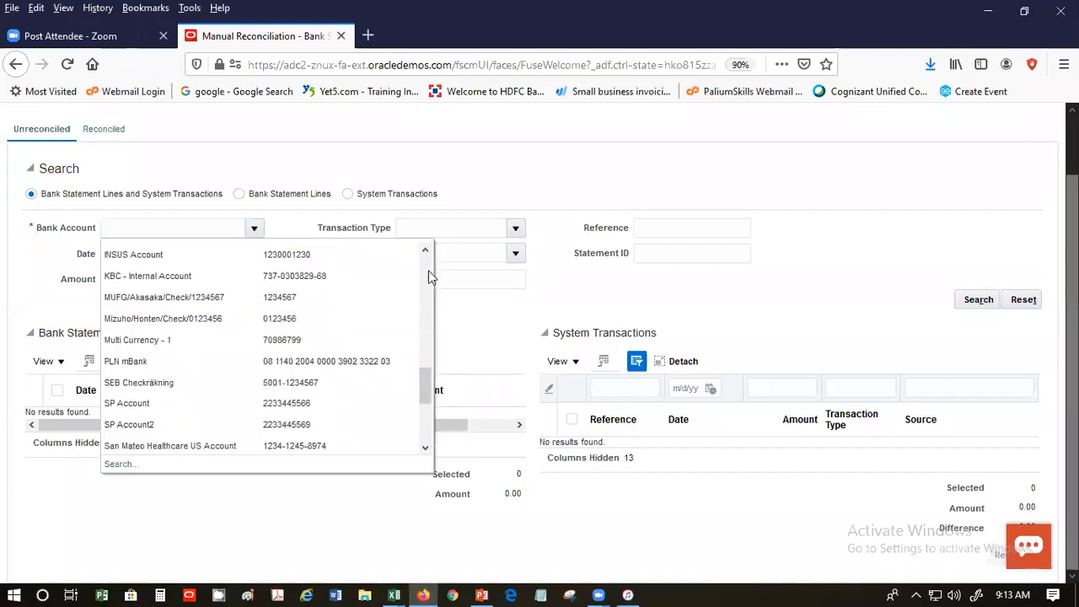
left_click(191, 404)
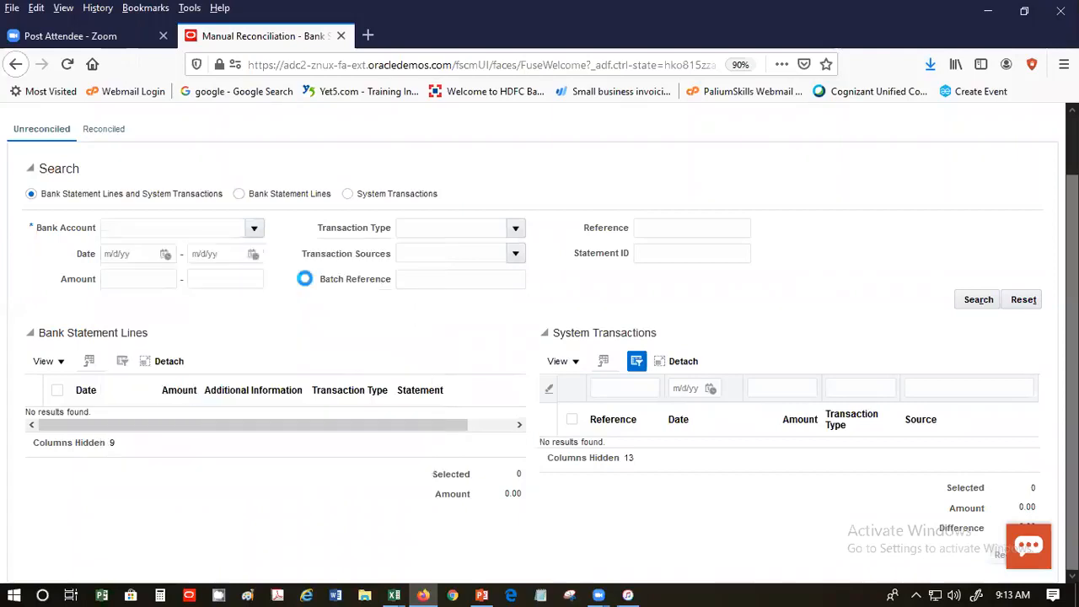
left_click(976, 305)
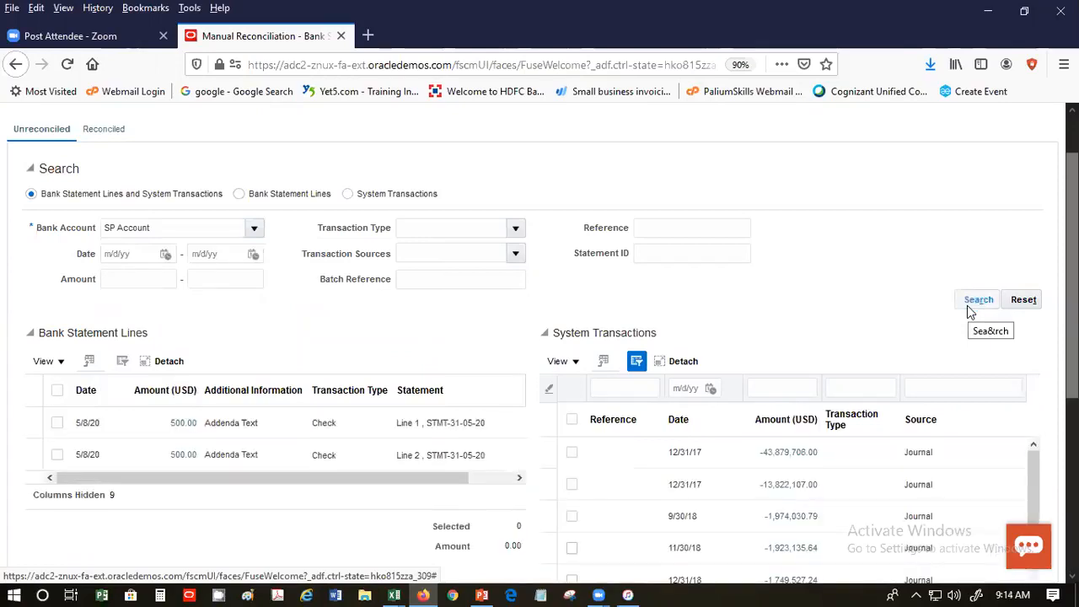
Select the external Check transaction of 500.00 dated 5/19/20 and statement Line 1 of STMT-31-05-20 for matching
scroll(304, 293, "down", 3)
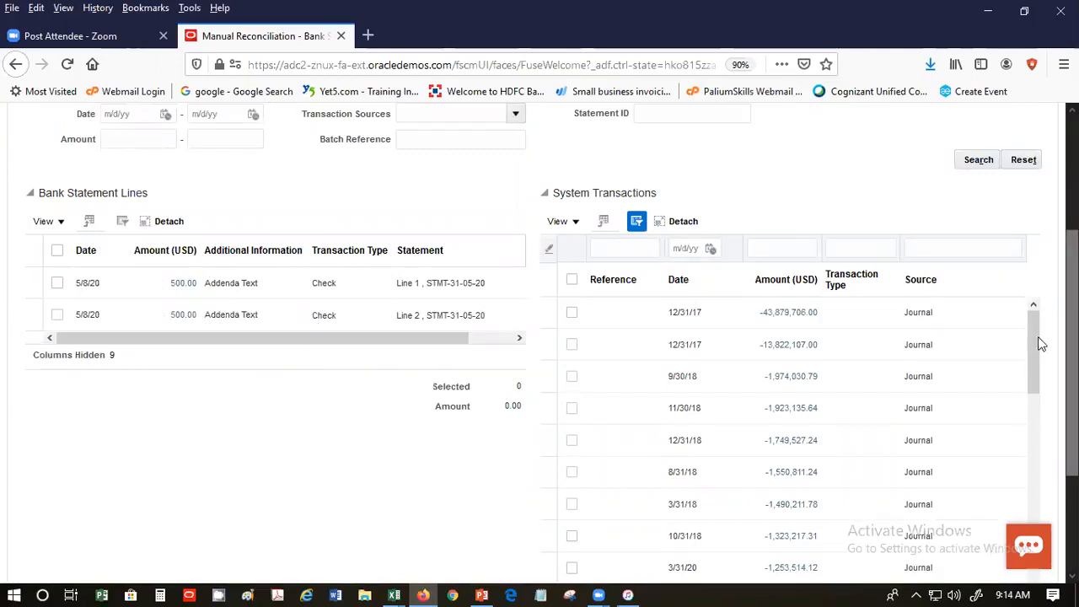
scroll(1039, 343, "down", 1)
left_click_drag(1034, 381, 1034, 545)
scroll(1034, 540, "down", 3)
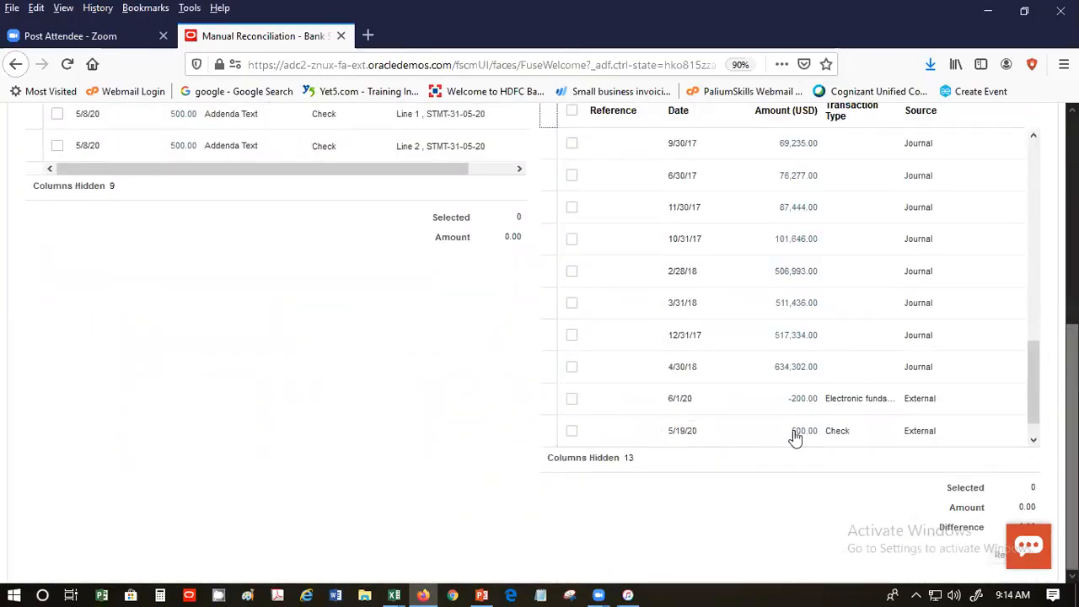
left_click(573, 432)
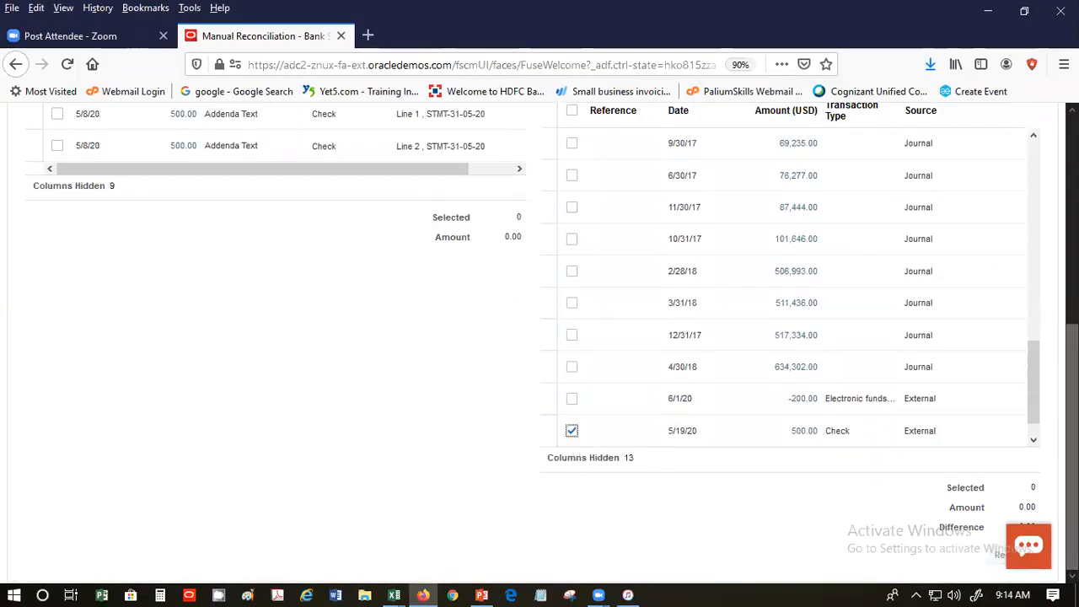
scroll(130, 242, "up", 2)
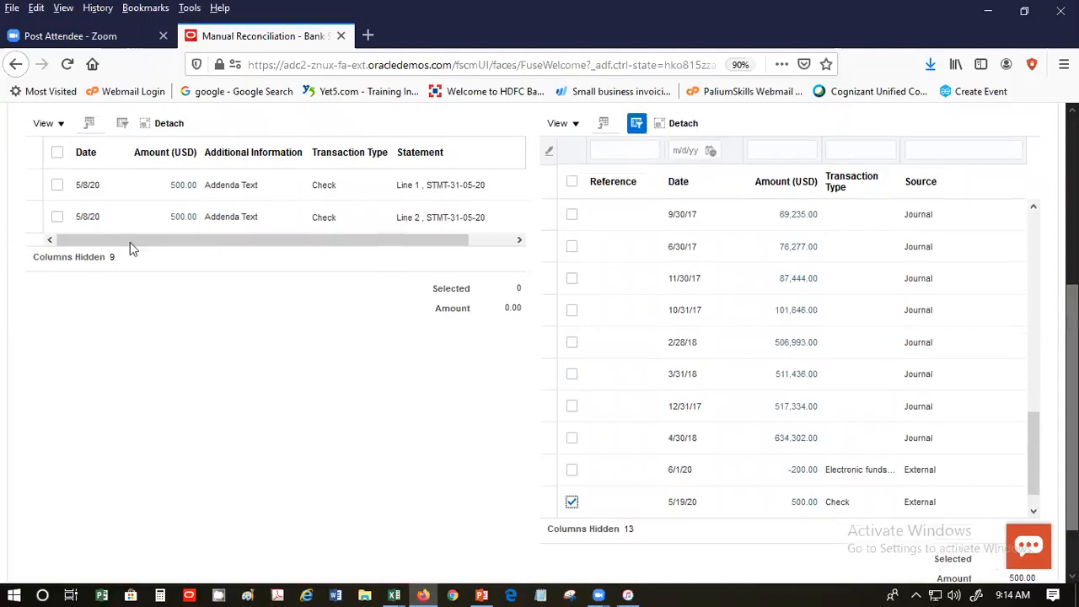
left_click(57, 186)
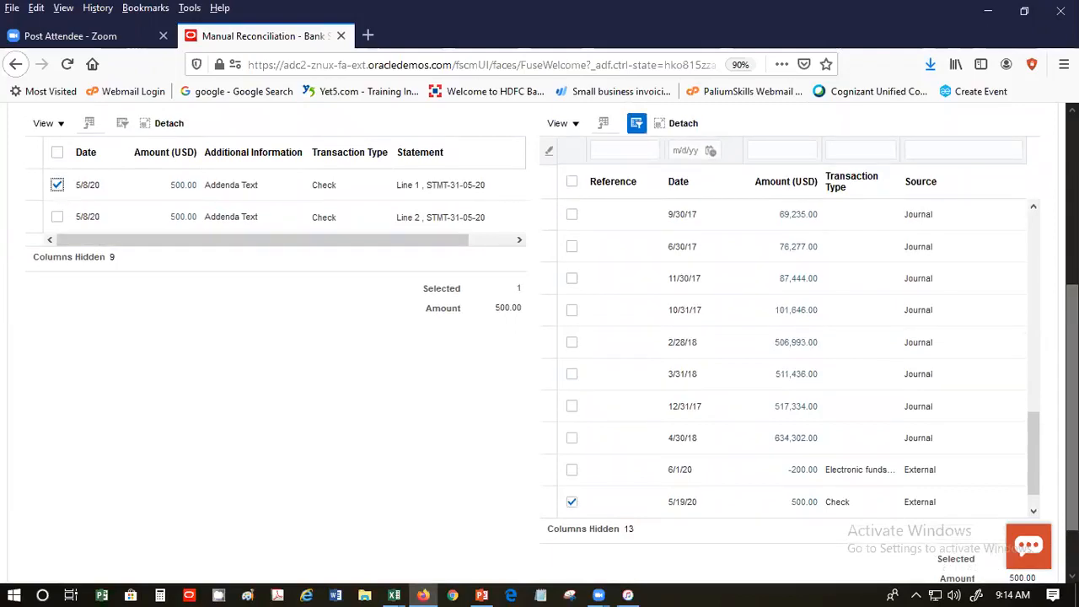
scroll(1042, 388, "down", 2)
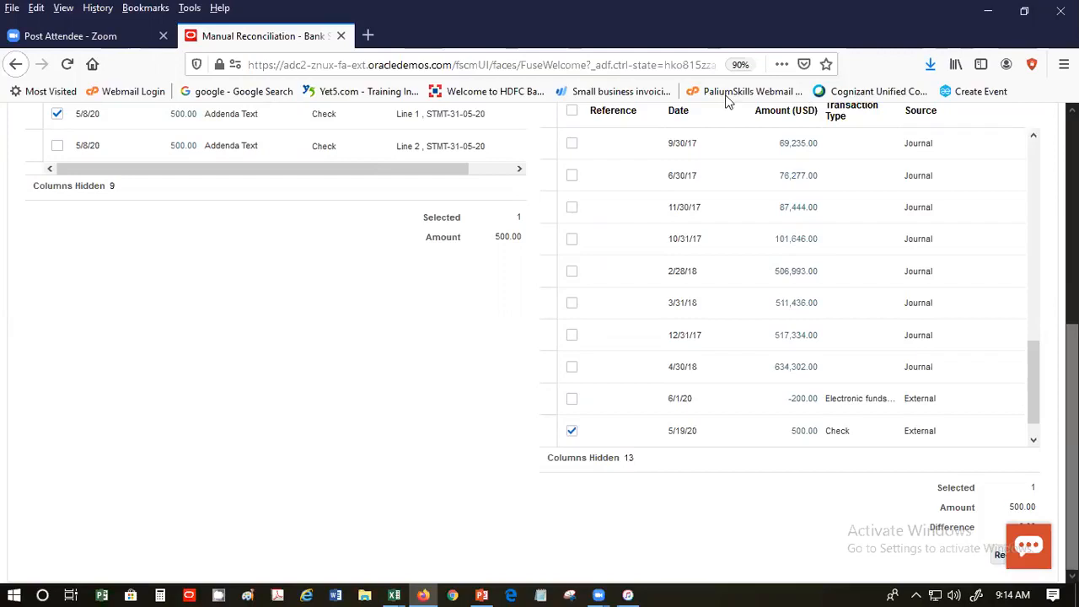
Reconcile the selected statement line with the external transaction and agree to continue despite the date difference being out of tolerance
key("super+Down")
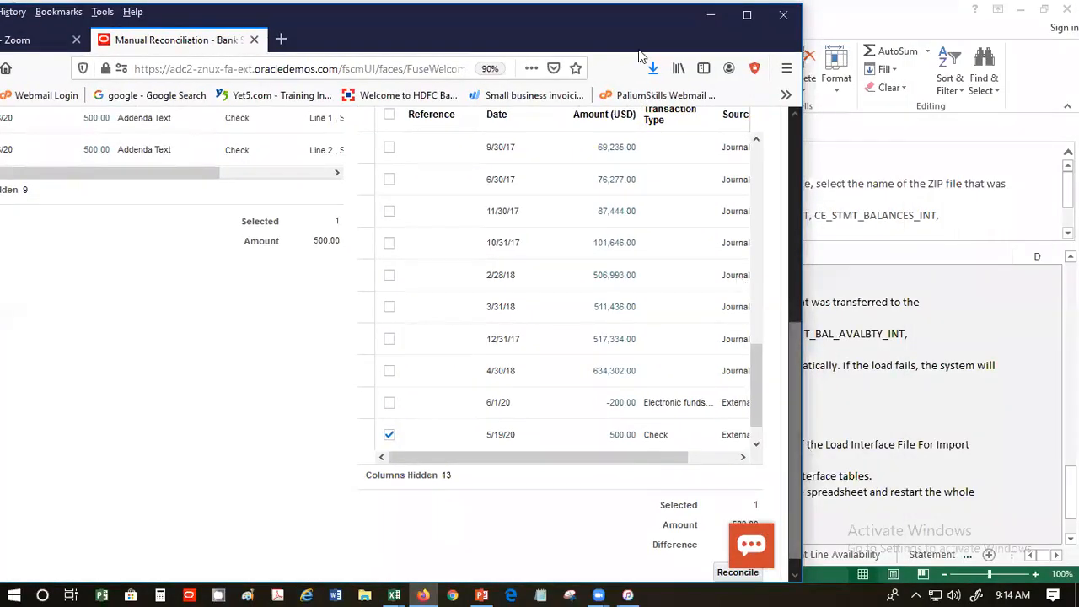
left_click(746, 16)
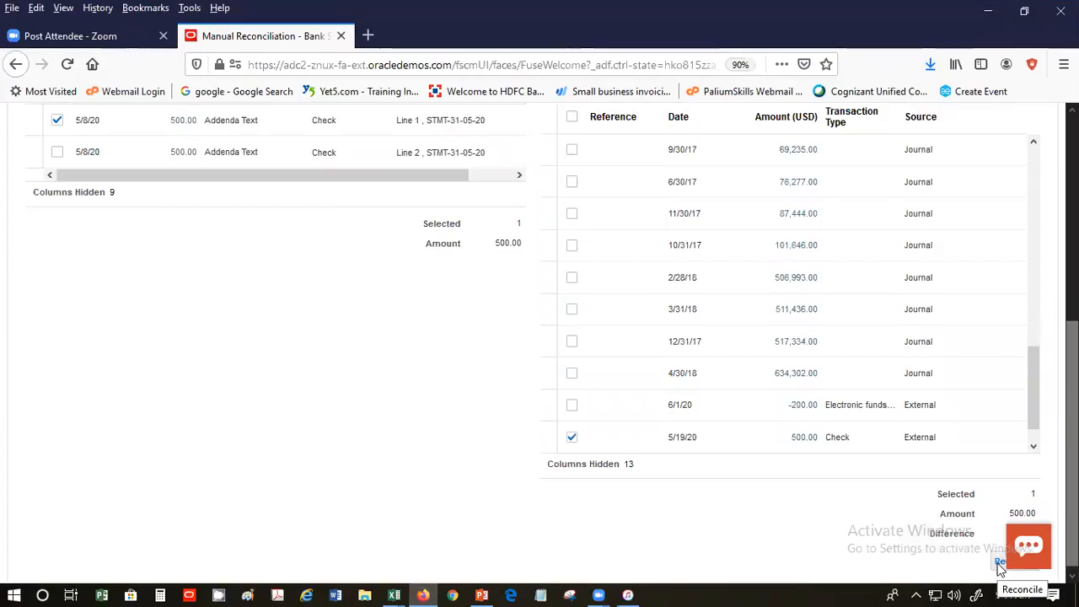
left_click(998, 563)
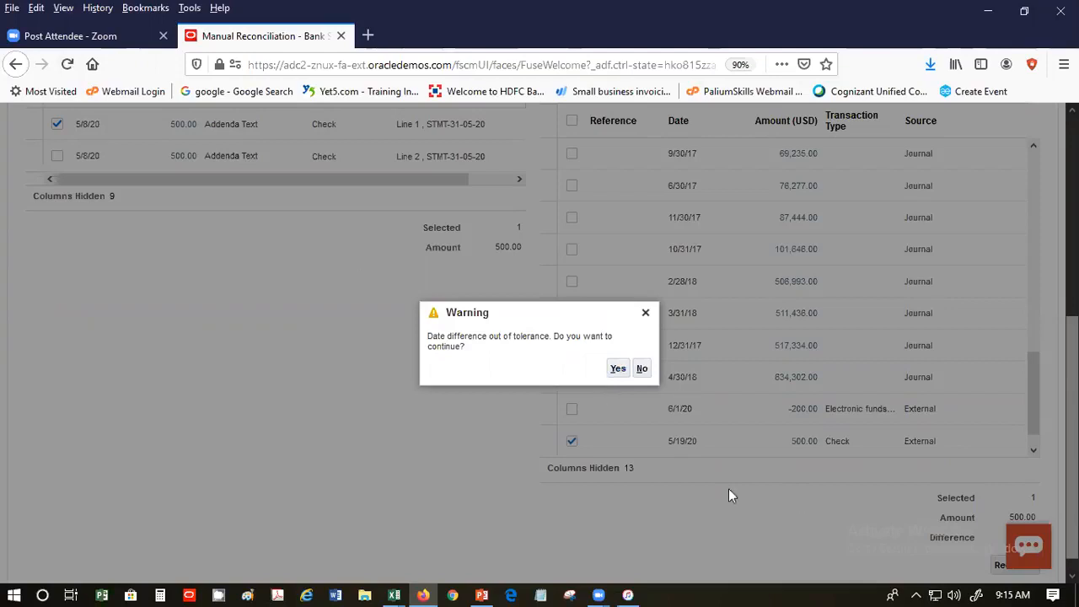
left_click(619, 370)
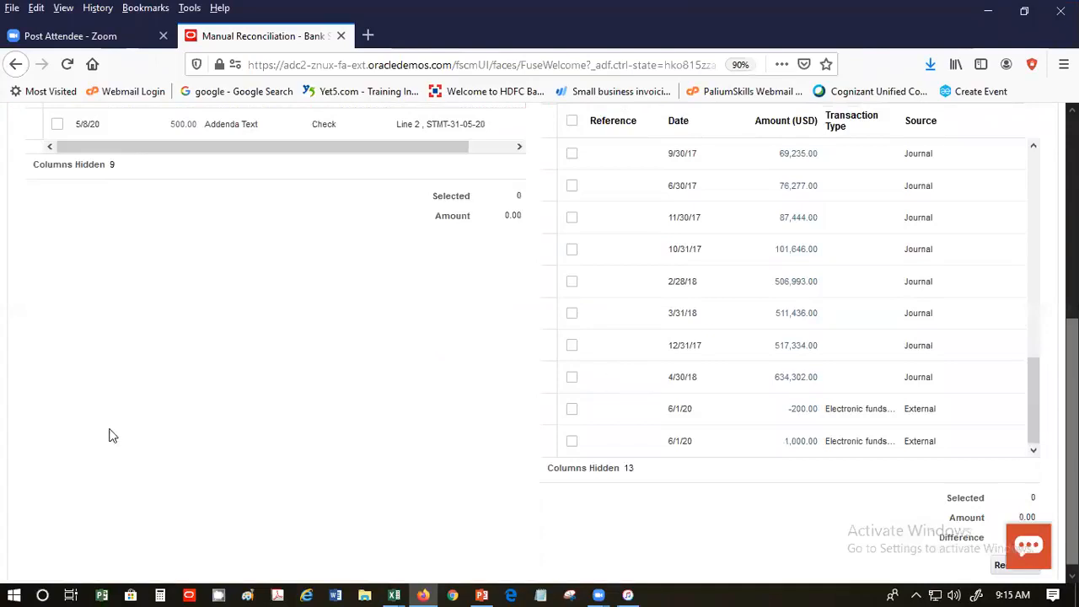
Search the reconciled bank statement lines of SP Account and review the matched group
scroll(108, 433, "up", 5)
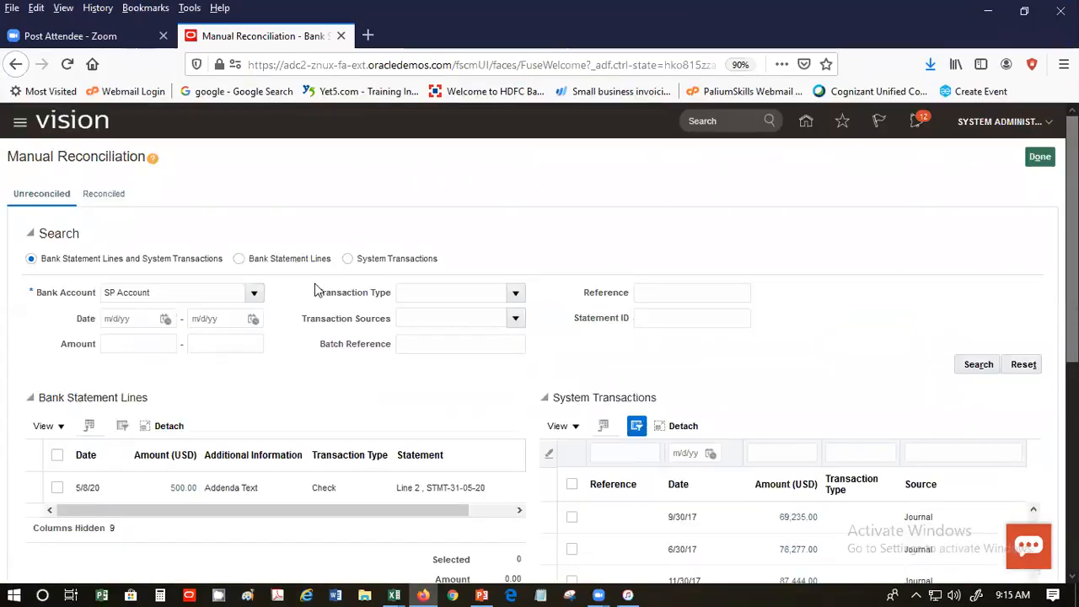
left_click(102, 195)
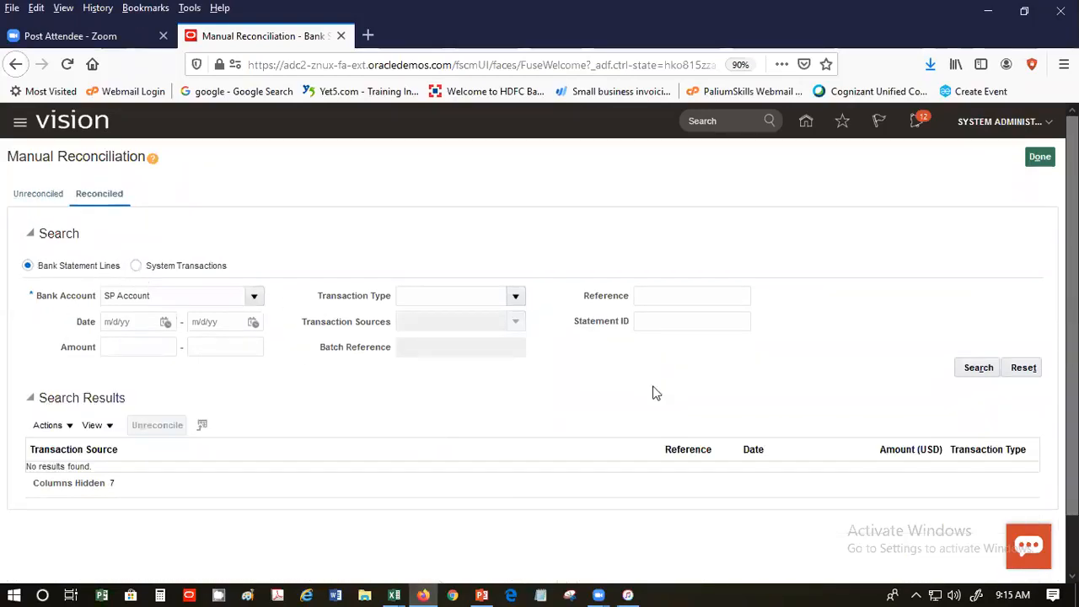
left_click(978, 368)
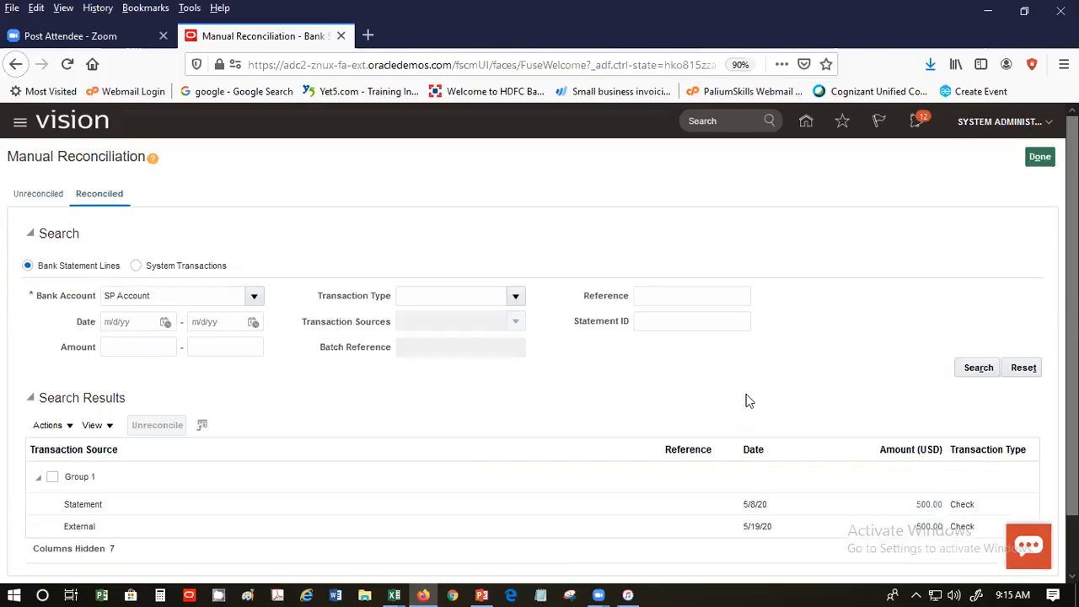
scroll(580, 380, "down", 2)
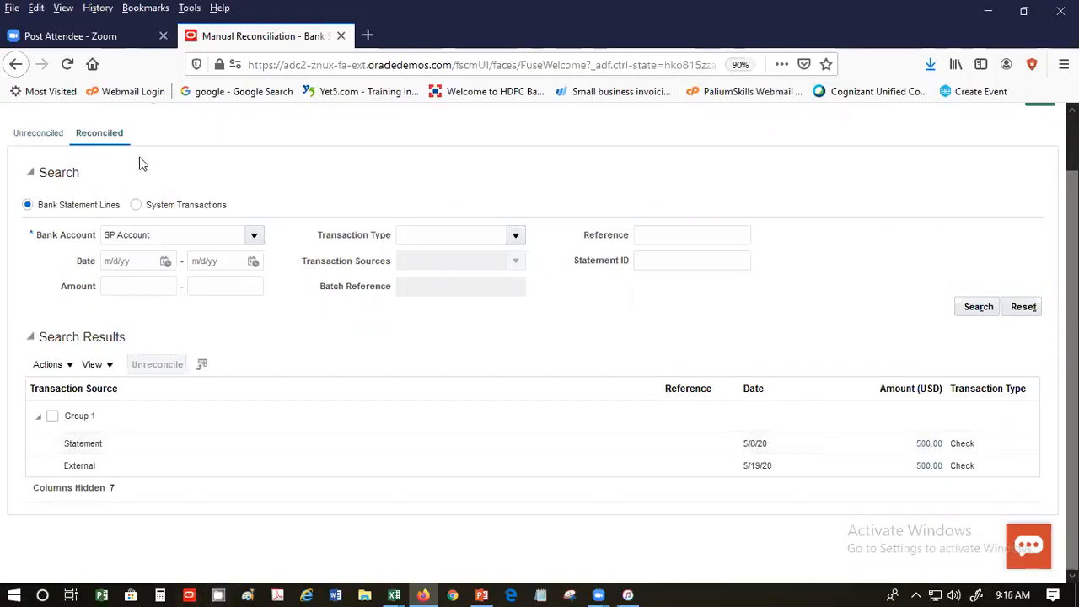
Return to the unreconciled items to check the remaining statement line, and finish the manual reconciliation
left_click(37, 136)
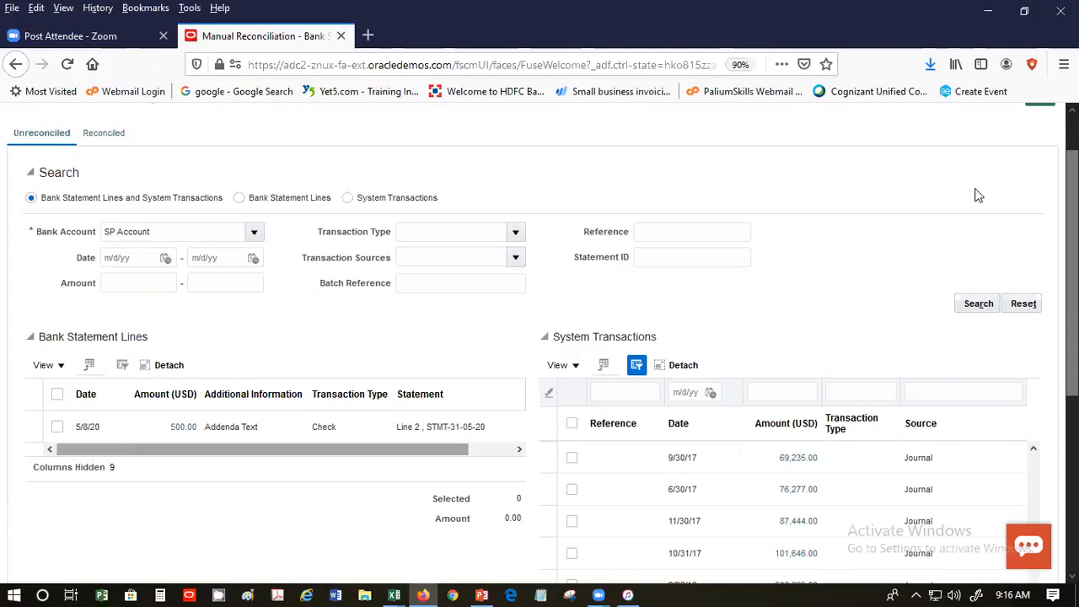
left_click_drag(1073, 221, 1073, 179)
left_click(1043, 158)
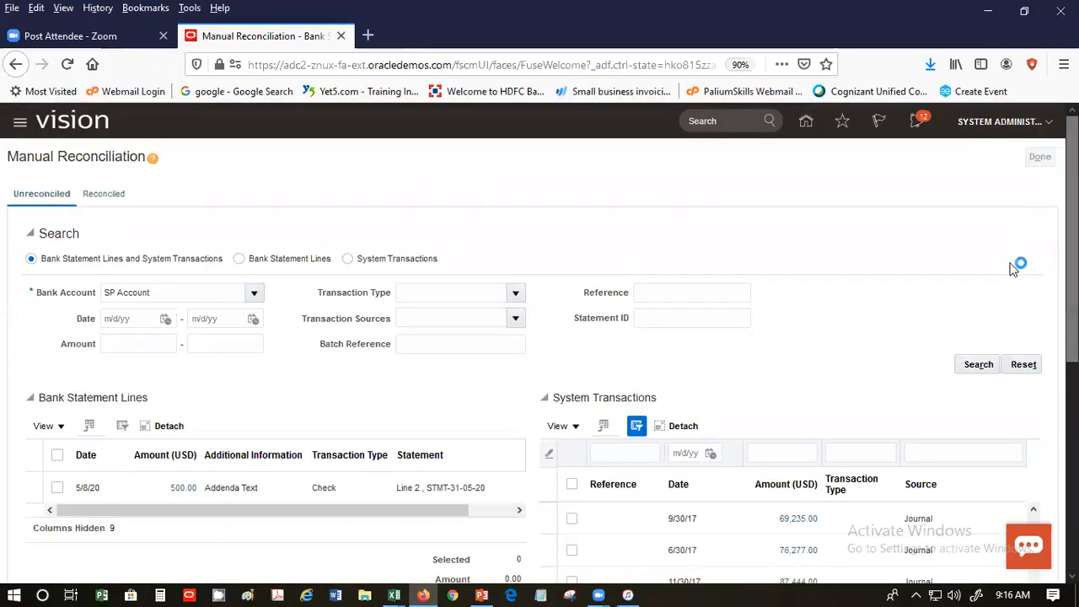